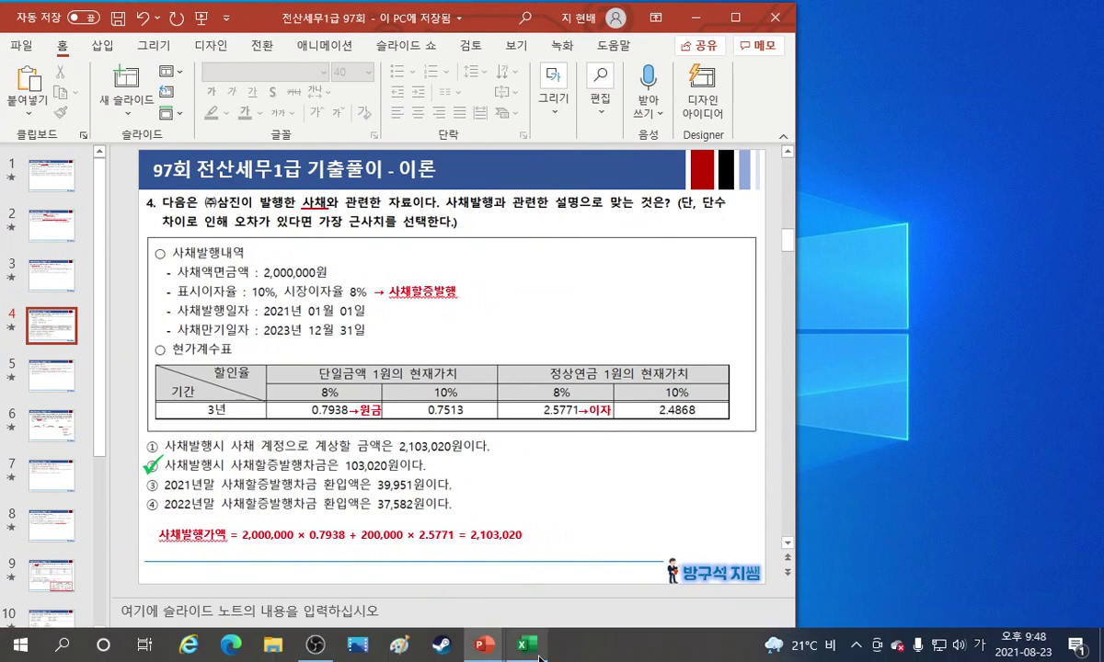
Start a new blank Excel workbook to work out the slide 4 bond question.
{"action": "left_click", "coordinate": [265, 209]}
Place the workbook beside the slide and type the heading 사채발행가액.
{"action": "left_click_drag", "start_coordinate": [306, 83], "coordinate": [985, 58]}
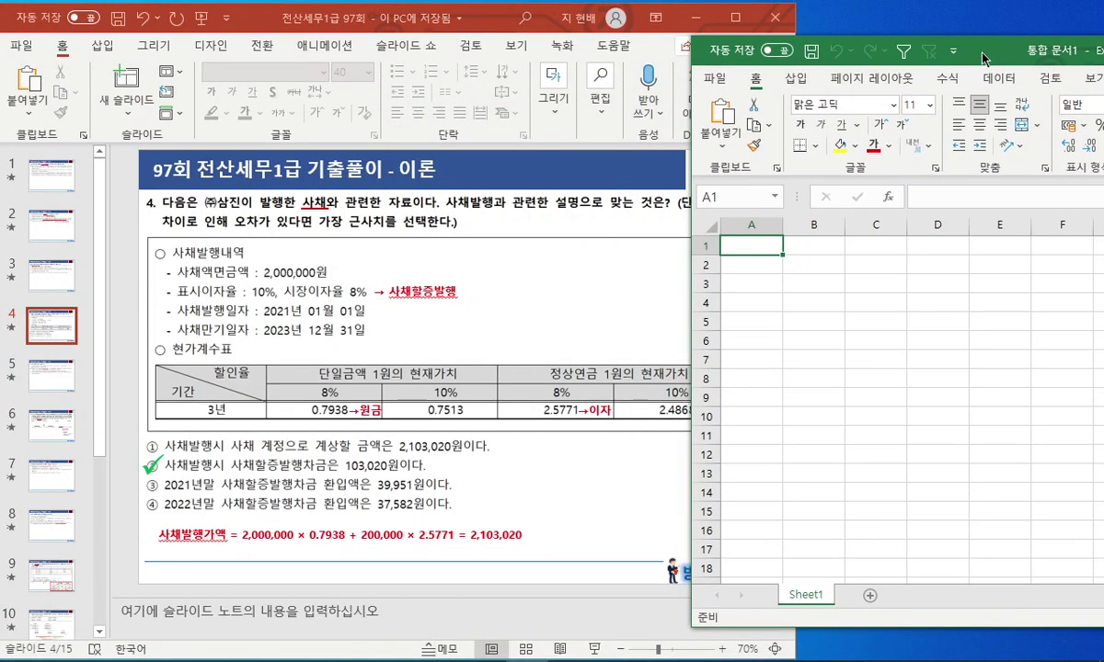
{"action": "left_click", "coordinate": [884, 261]}
{"action": "type", "text": "tk"}
{"action": "key", "text": "Escape"}
{"action": "key", "text": "Hangul"}
{"action": "type", "text": "사채발행가액"}
{"action": "key", "text": "Return"}
Delete the empty columns A and B so the heading sits in column A.
{"action": "key", "text": "Left"}
{"action": "key", "text": "ctrl+space"}
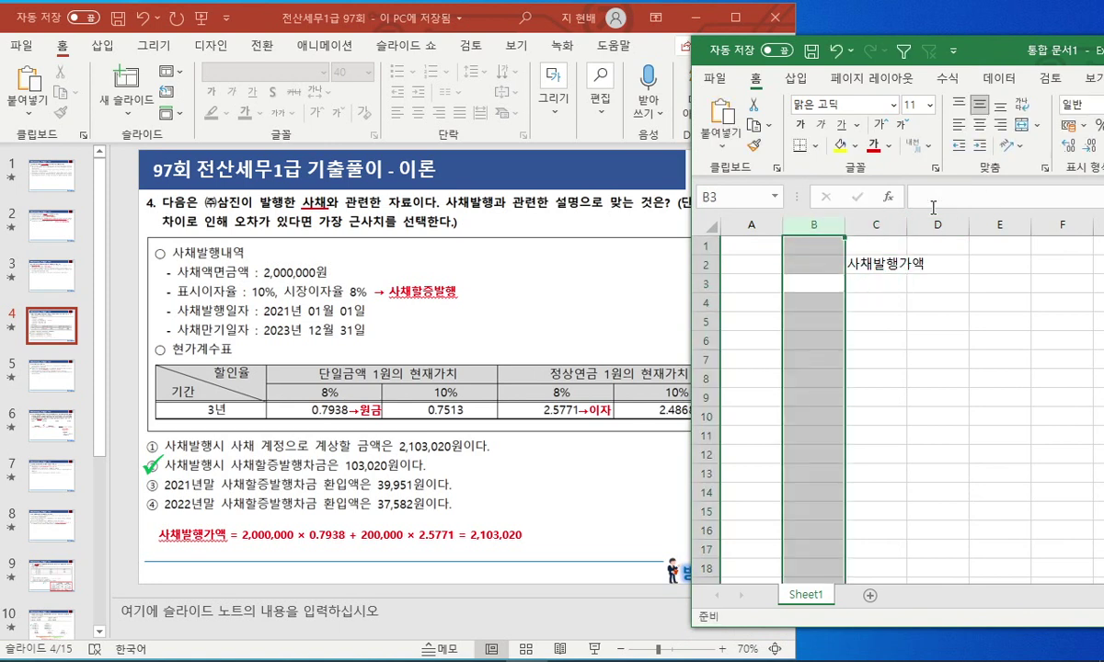
{"action": "key", "text": "shift+Left"}
{"action": "key", "text": "ctrl+minus"}
{"action": "key", "text": "Right"}
{"action": "key", "text": "Left"}
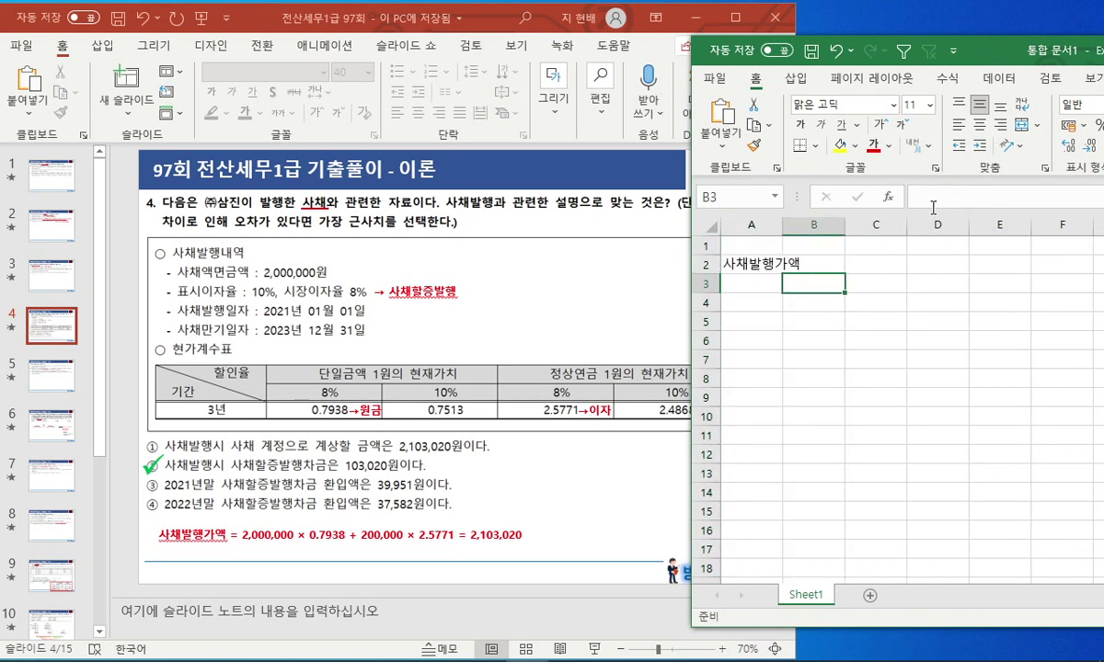
{"action": "key", "text": "Left"}
{"action": "type", "text": "2"}
{"action": "key", "text": "Escape"}
Apply the accounting number format to columns B through E.
{"action": "key", "text": "Right"}
{"action": "key", "text": "ctrl+space"}
{"action": "key", "text": "shift+Right"}
{"action": "key", "text": "shift+Right"}
{"action": "key", "text": "shift+Right"}
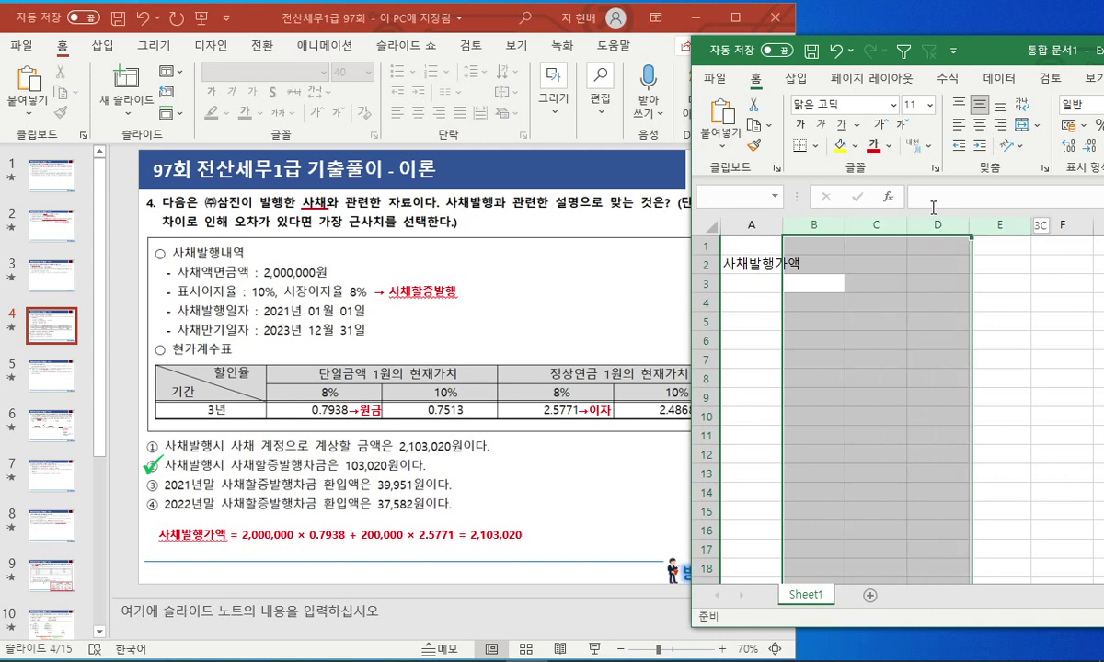
{"action": "key", "text": "alt+h"}
{"action": "key", "text": "k"}
{"action": "key", "text": "Down"}
{"action": "key", "text": "Up"}
Enter the 2,000,000 face amount and move it into D4.
{"action": "type", "text": "2000000"}
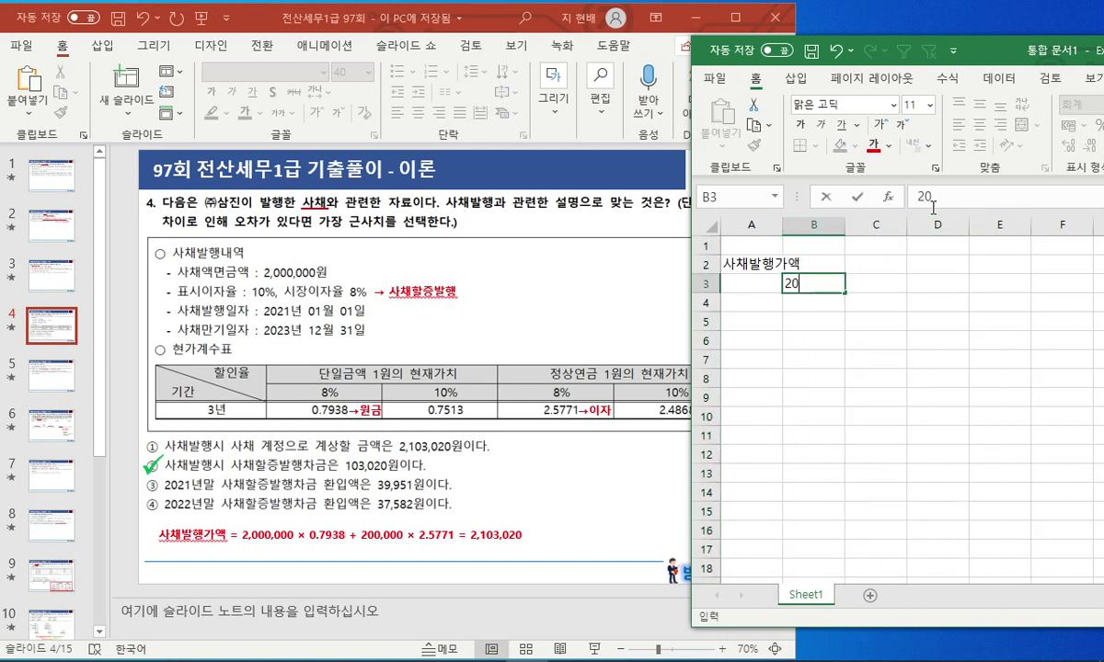
{"action": "key", "text": "Return"}
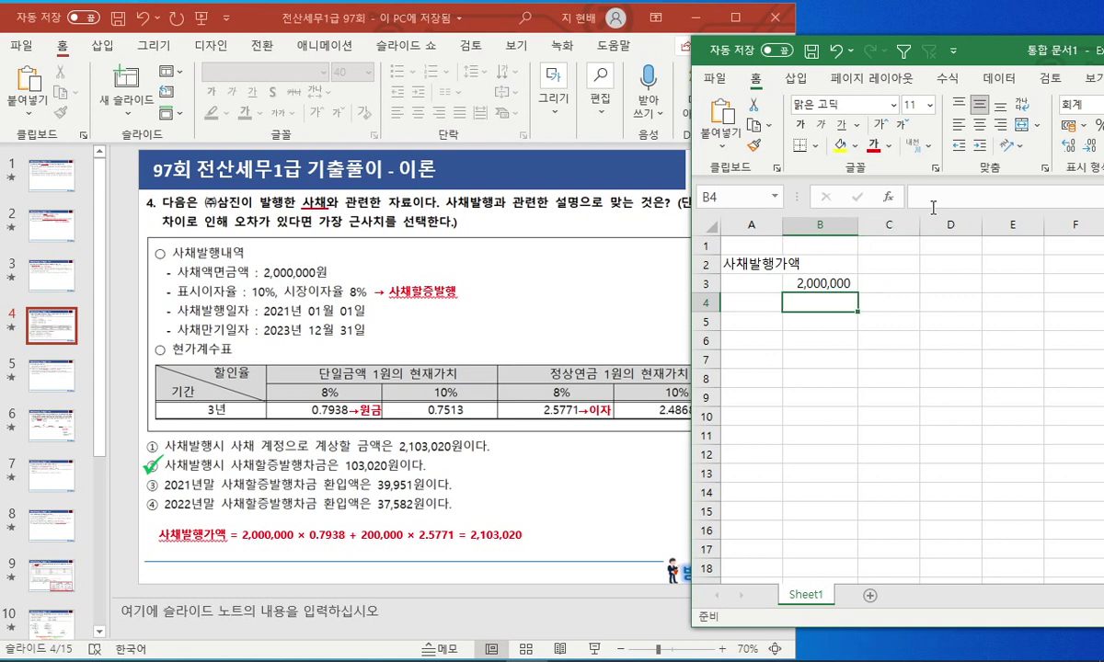
{"action": "key", "text": "Up"}
{"action": "key", "text": "ctrl+x"}
{"action": "key", "text": "Down"}
{"action": "key", "text": "Right"}
{"action": "key", "text": "Right"}
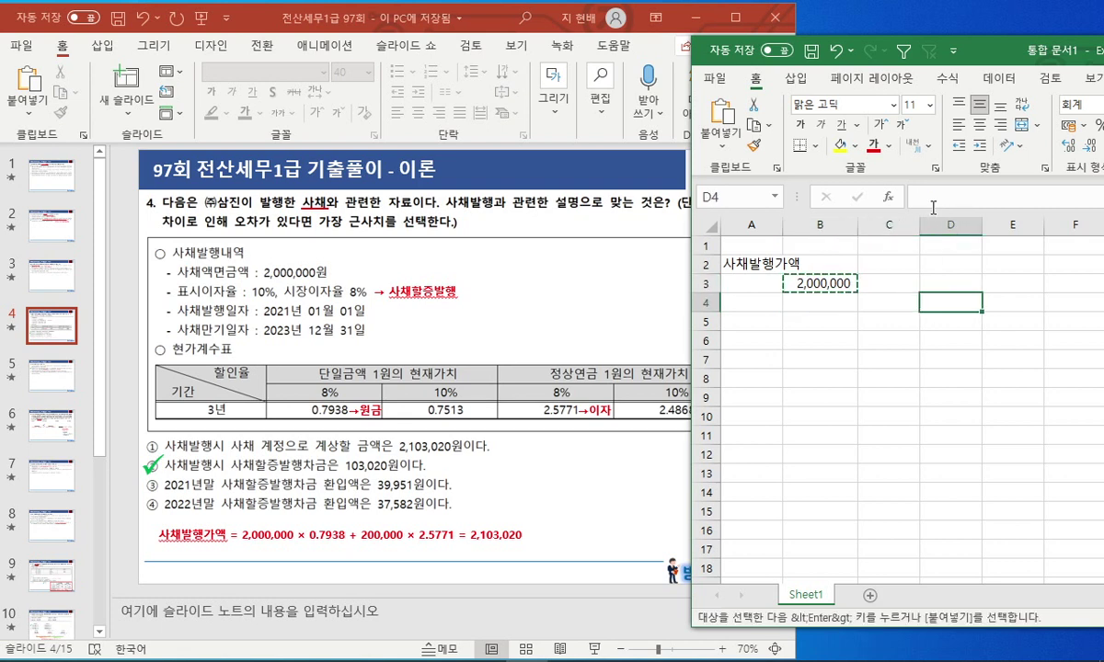
{"action": "key", "text": "ctrl+v"}
Widen columns B to D to the same width.
{"action": "left_click_drag", "start_coordinate": [819, 225], "coordinate": [1045, 225]}
{"action": "left_click", "coordinate": [912, 288]}
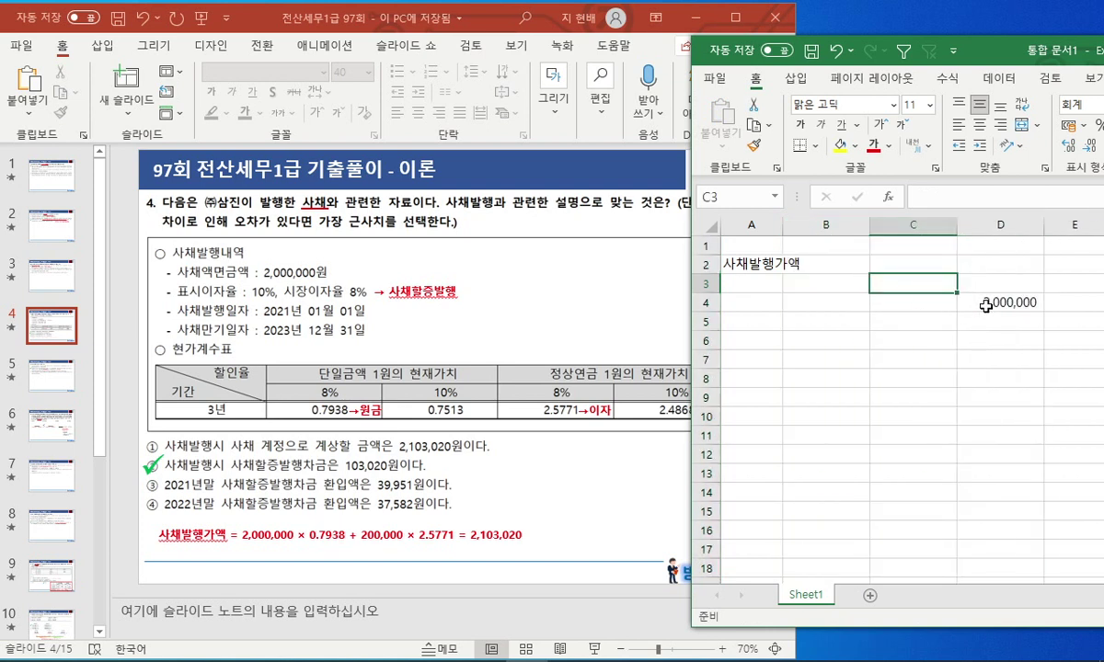
{"action": "left_click", "coordinate": [989, 302]}
{"action": "key", "text": "ctrl+c"}
{"action": "left_click", "coordinate": [805, 283]}
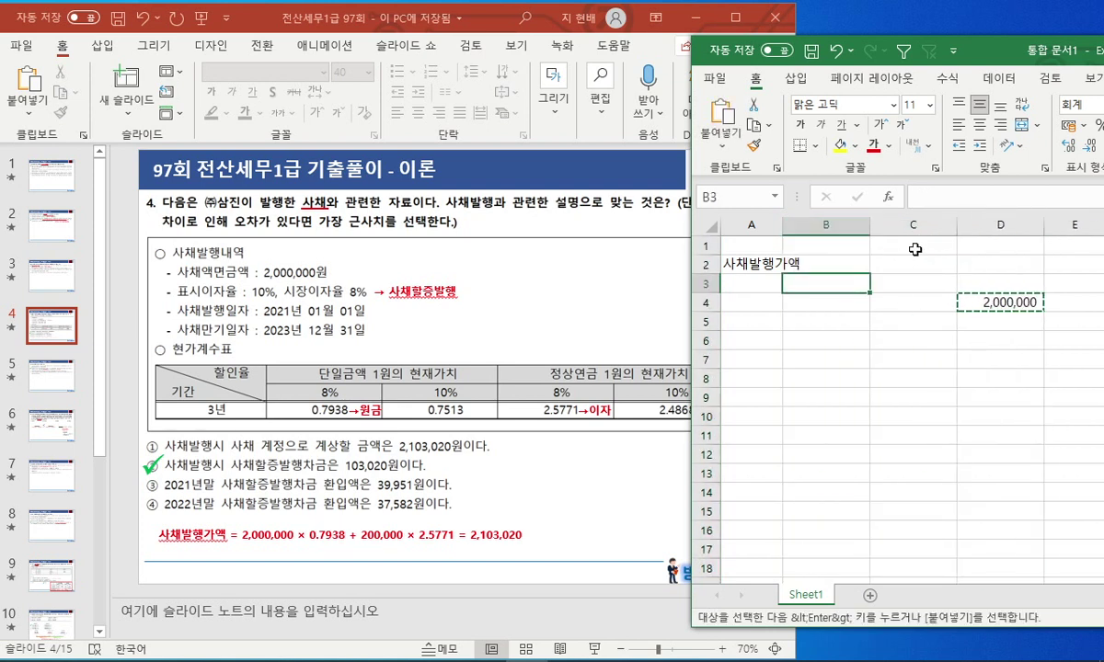
Enter the year headings 21년, 22년 and 23년 in B3:D3.
{"action": "type", "text": "21년"}
{"action": "key", "text": "Tab"}
{"action": "type", "text": "22년"}
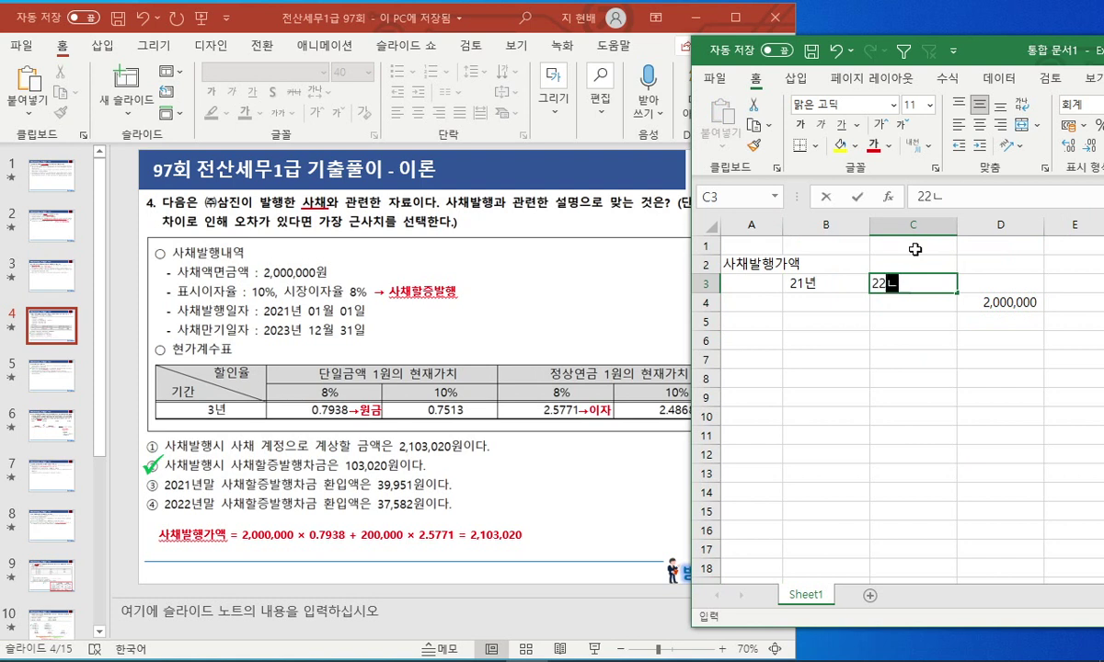
{"action": "key", "text": "Tab"}
{"action": "type", "text": "23년"}
{"action": "key", "text": "Return"}
Label rows 4 and 5 as 원금 and 이자.
{"action": "key", "text": "Return"}
{"action": "key", "text": "Up"}
{"action": "key", "text": "Left"}
{"action": "type", "text": "ㅇ원금"}
Fill 200,000 interest across B5:D5 for all three years.
{"action": "key", "text": "Return"}
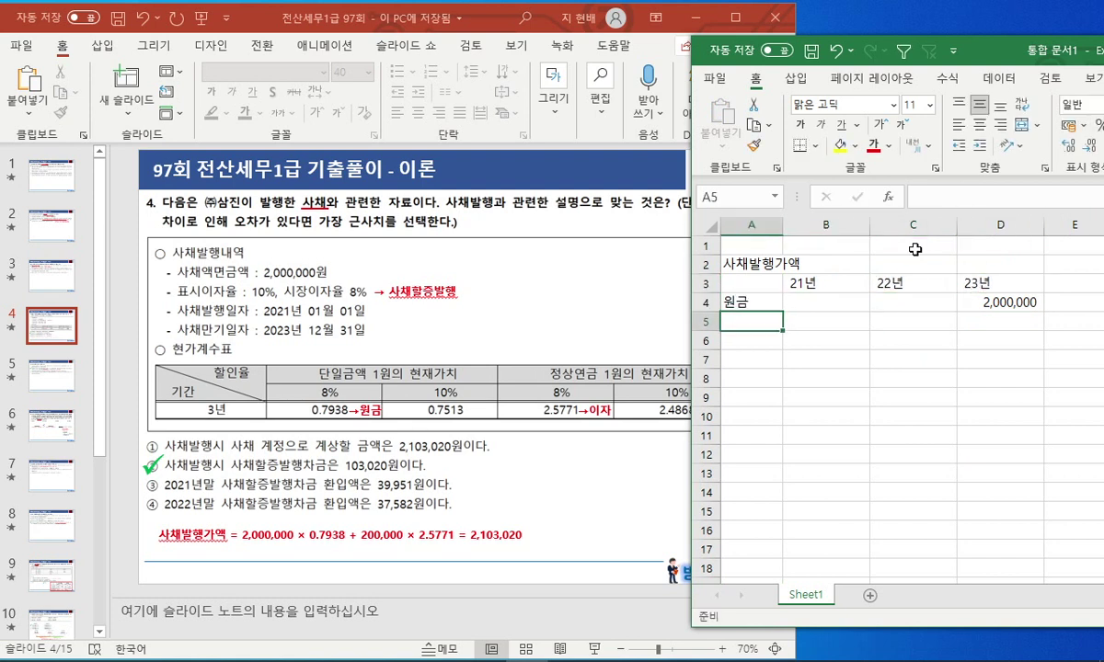
{"action": "type", "text": "이자"}
{"action": "key", "text": "Tab"}
{"action": "type", "text": "200000"}
{"action": "key", "text": "Return"}
{"action": "key", "text": "Up"}
{"action": "key", "text": "Right"}
{"action": "key", "text": "shift+Right"}
{"action": "key", "text": "shift+Right"}
{"action": "key", "text": "ctrl+r"}
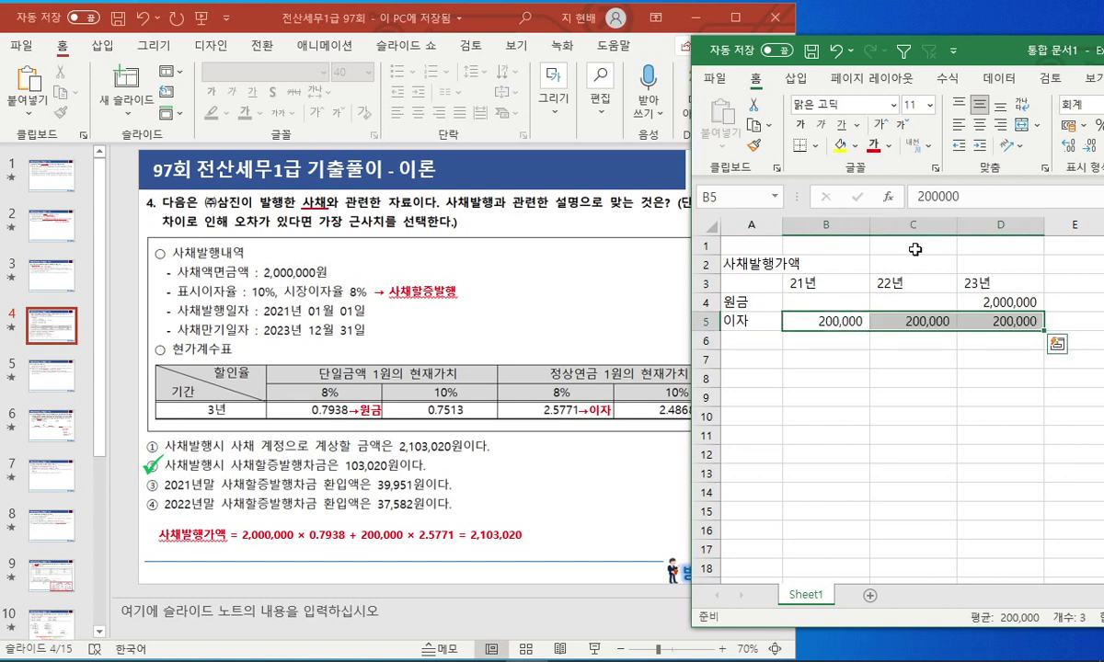
{"action": "key", "text": "Right"}
{"action": "key", "text": "Right"}
{"action": "key", "text": "Right"}
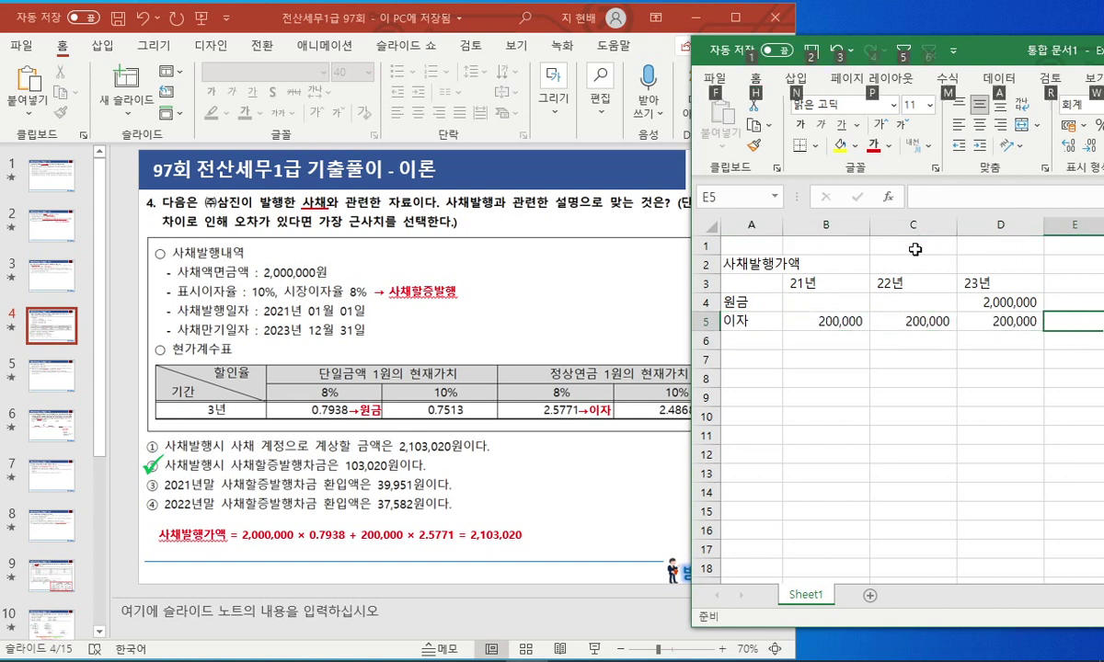
{"action": "key", "text": "Left"}
{"action": "key", "text": "Up"}
{"action": "key", "text": "Right"}
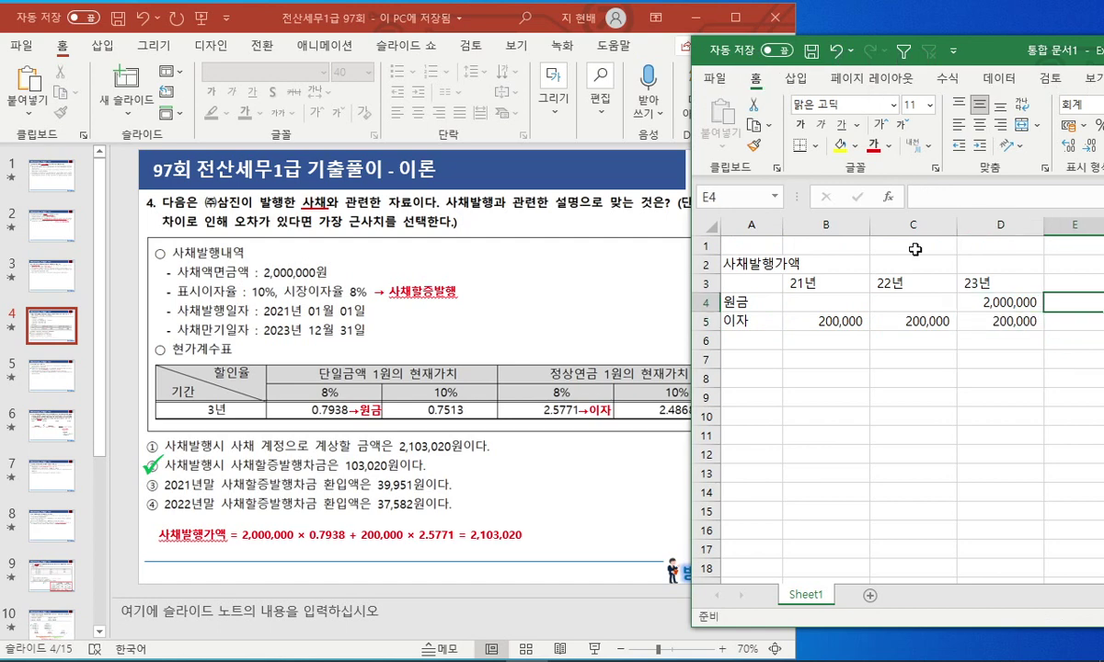
Enter present-value factors 0.7938 in E4 and 2.5771 in E5, showing four decimals.
{"action": "left_click_drag", "start_coordinate": [994, 57], "coordinate": [936, 67]}
{"action": "type", "text": "0.7"}
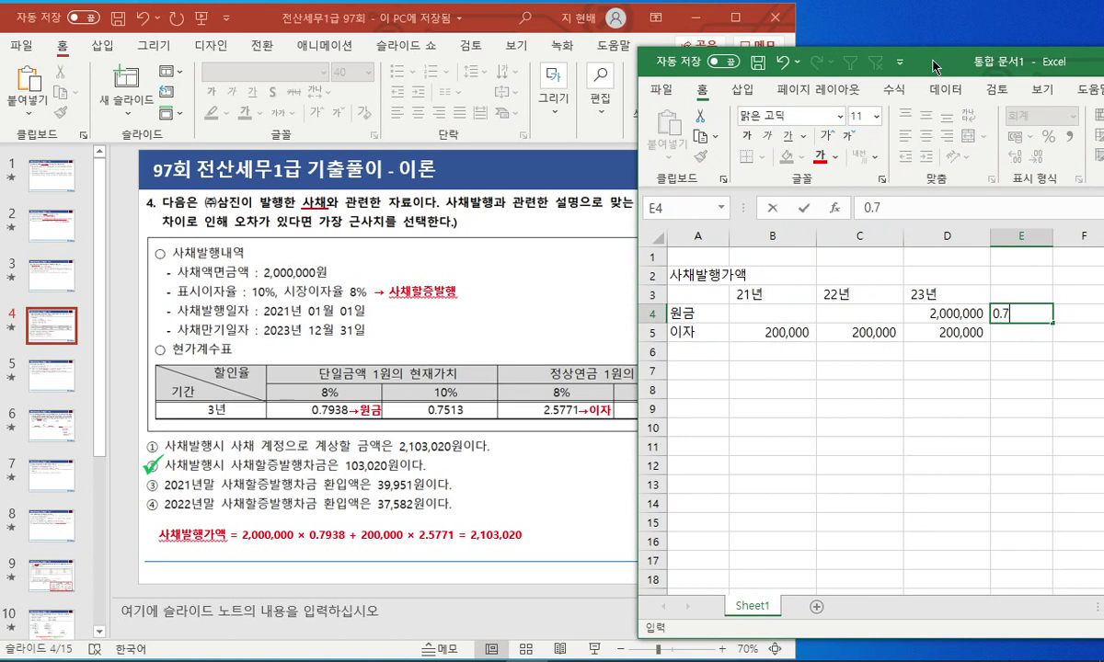
{"action": "type", "text": "938"}
{"action": "key", "text": "Return"}
{"action": "type", "text": "2.5771"}
{"action": "key", "text": "Return"}
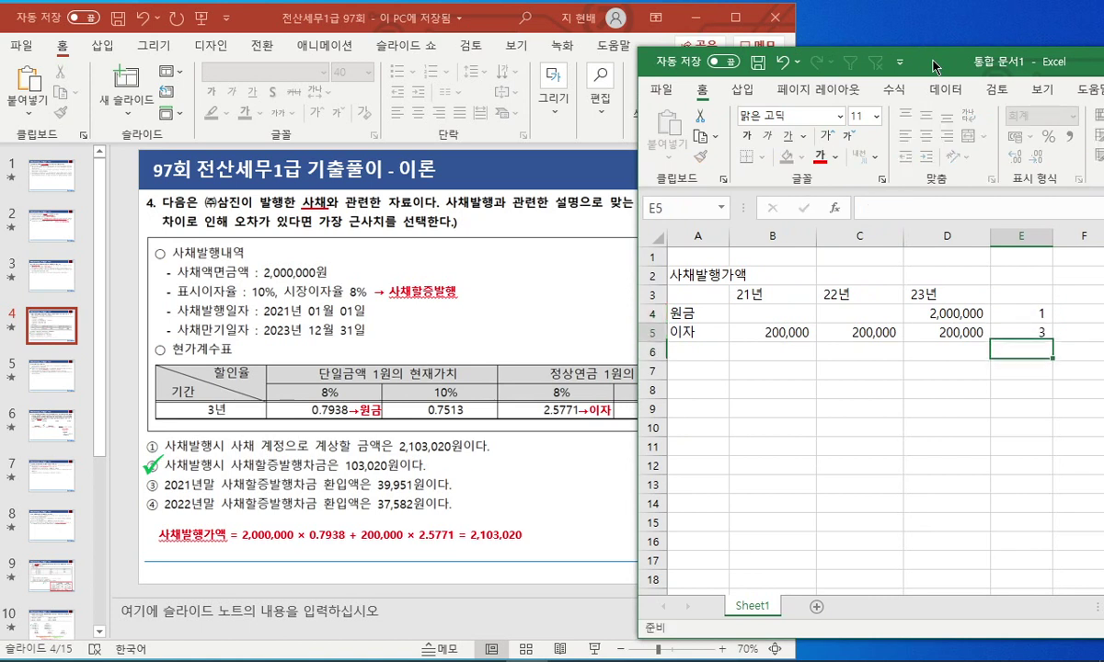
{"action": "key", "text": "Up"}
{"action": "key", "text": "shift+Up"}
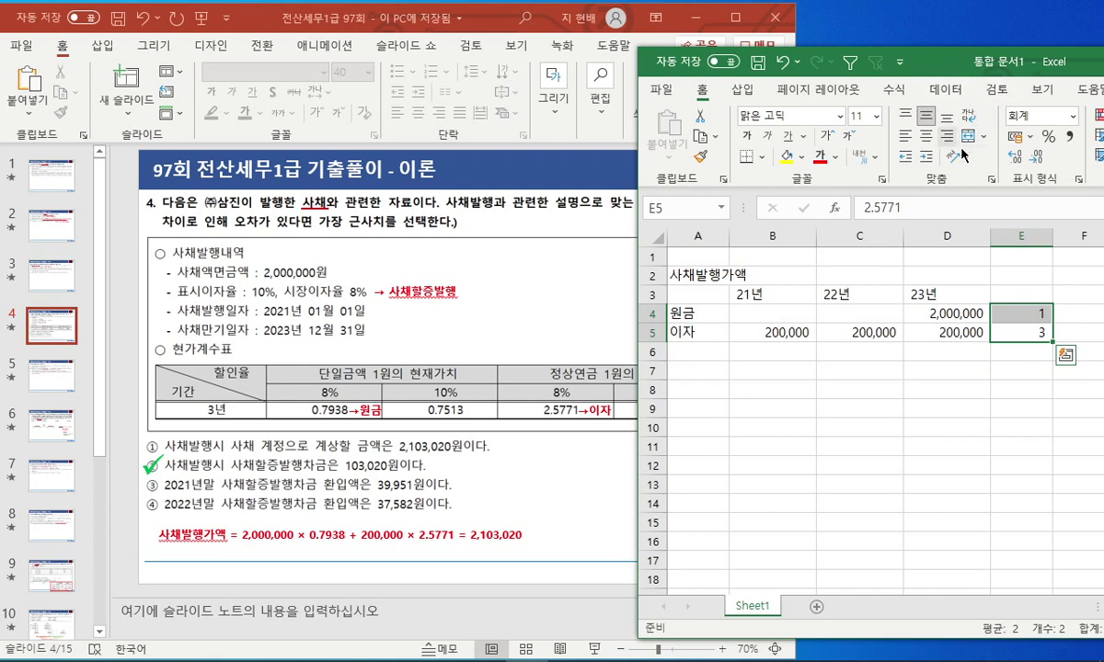
{"action": "double_click", "coordinate": [1089, 73]}
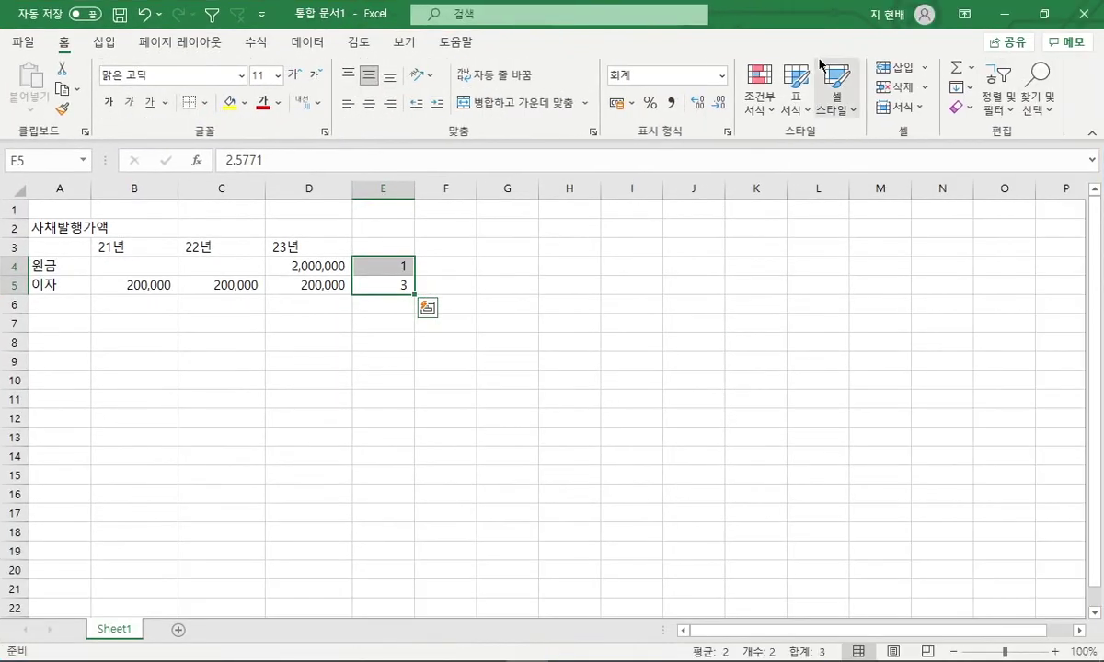
{"action": "left_click", "coordinate": [697, 103]}
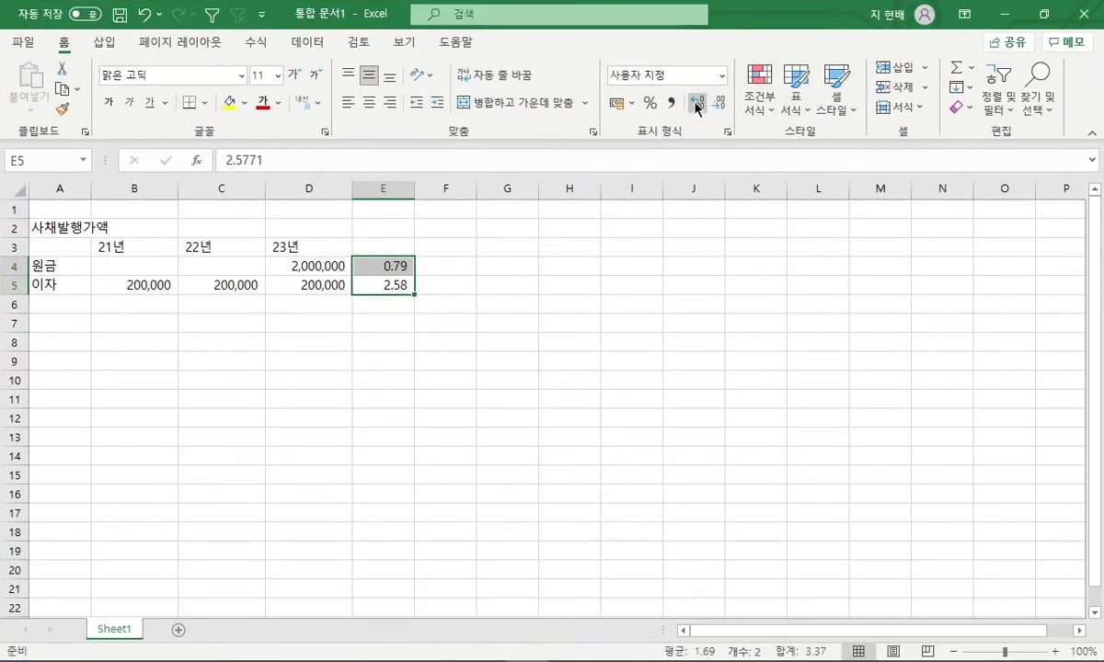
{"action": "left_click", "coordinate": [696, 103]}
{"action": "left_click", "coordinate": [697, 104]}
{"action": "double_click", "coordinate": [985, 17]}
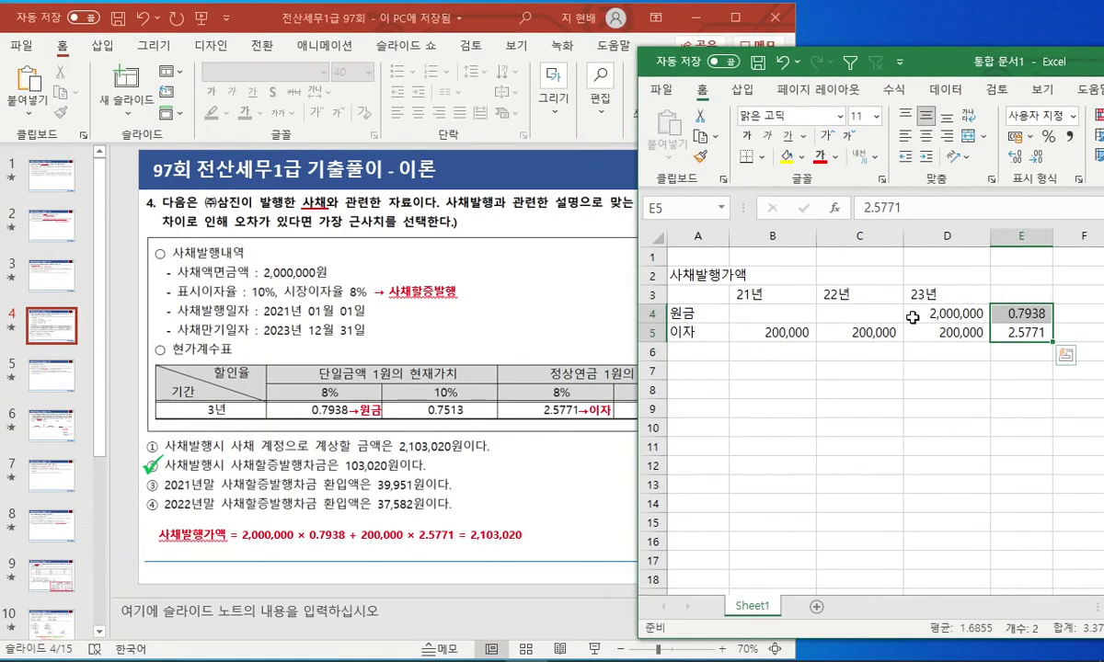
Put =D4*E4+D5*E5 in C7 to get the 2,103,020 issue price.
{"action": "left_click", "coordinate": [925, 368]}
{"action": "left_click", "coordinate": [860, 369]}
{"action": "type", "text": "="}
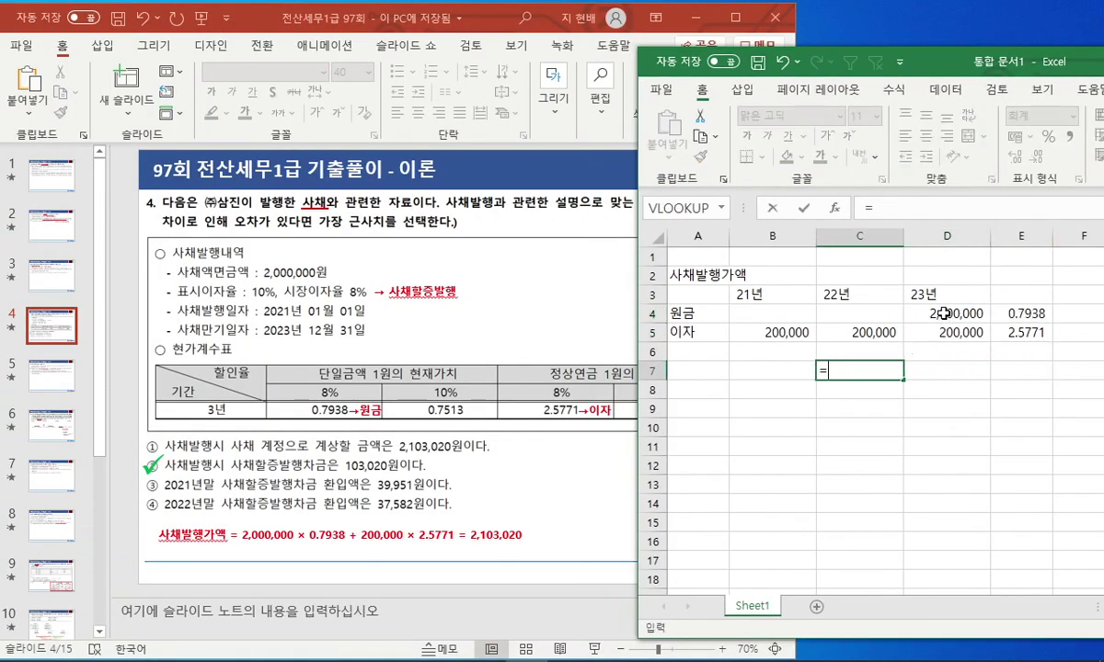
{"action": "left_click", "coordinate": [957, 313]}
{"action": "type", "text": "*"}
{"action": "left_click", "coordinate": [1012, 314]}
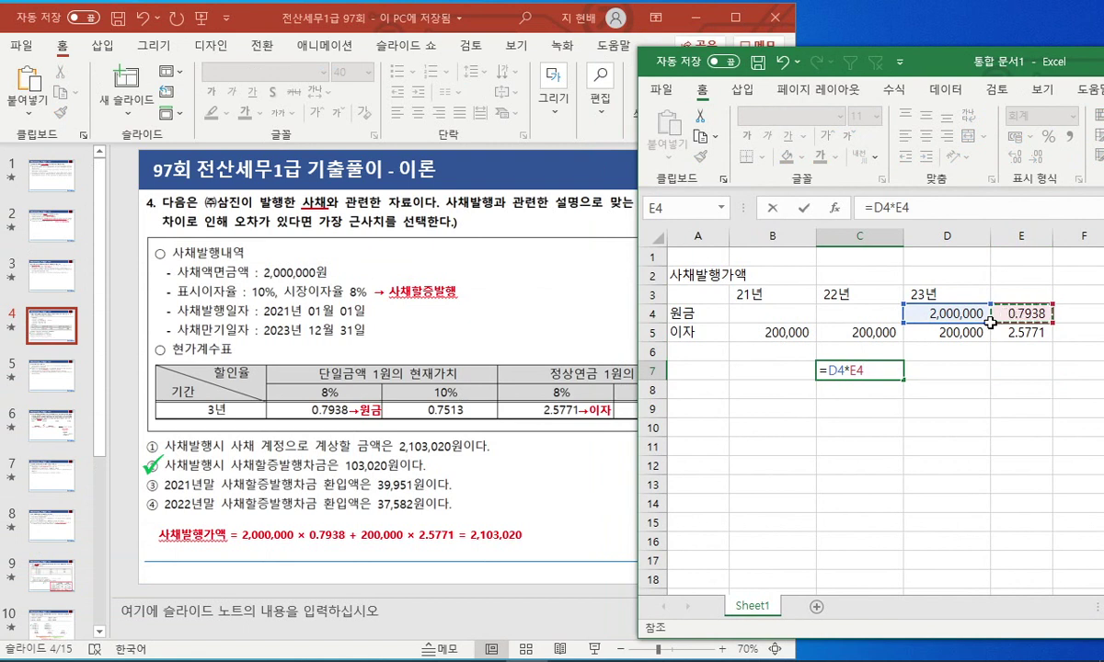
{"action": "type", "text": "+"}
{"action": "left_click", "coordinate": [960, 331]}
{"action": "type", "text": "*"}
{"action": "left_click", "coordinate": [1017, 332]}
{"action": "key", "text": "Return"}
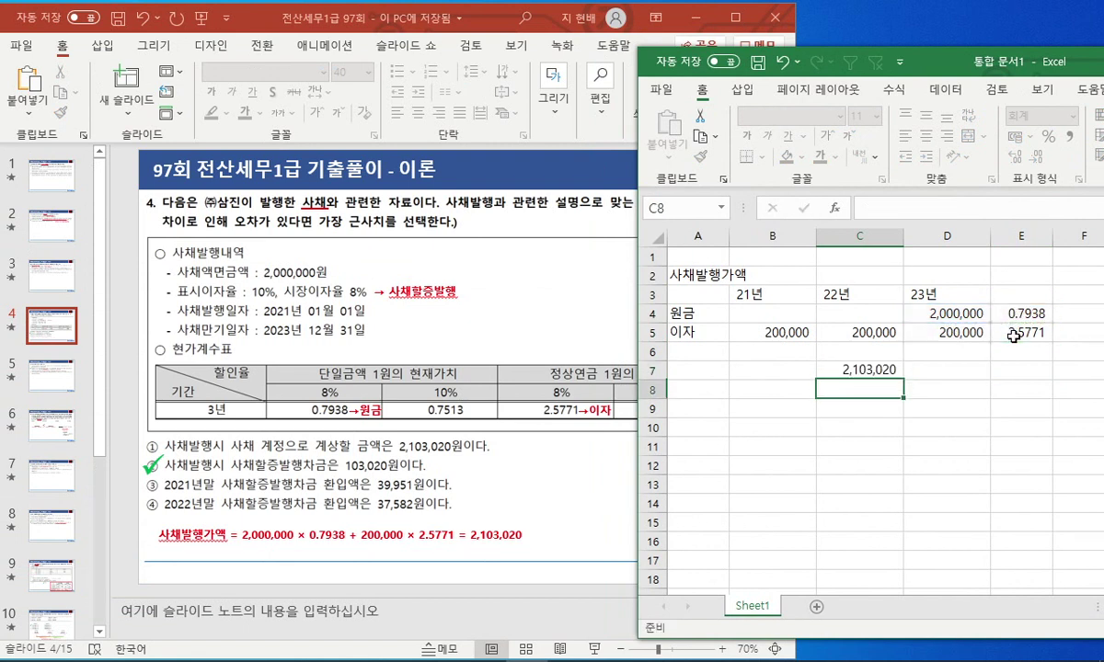
{"action": "left_click", "coordinate": [890, 370]}
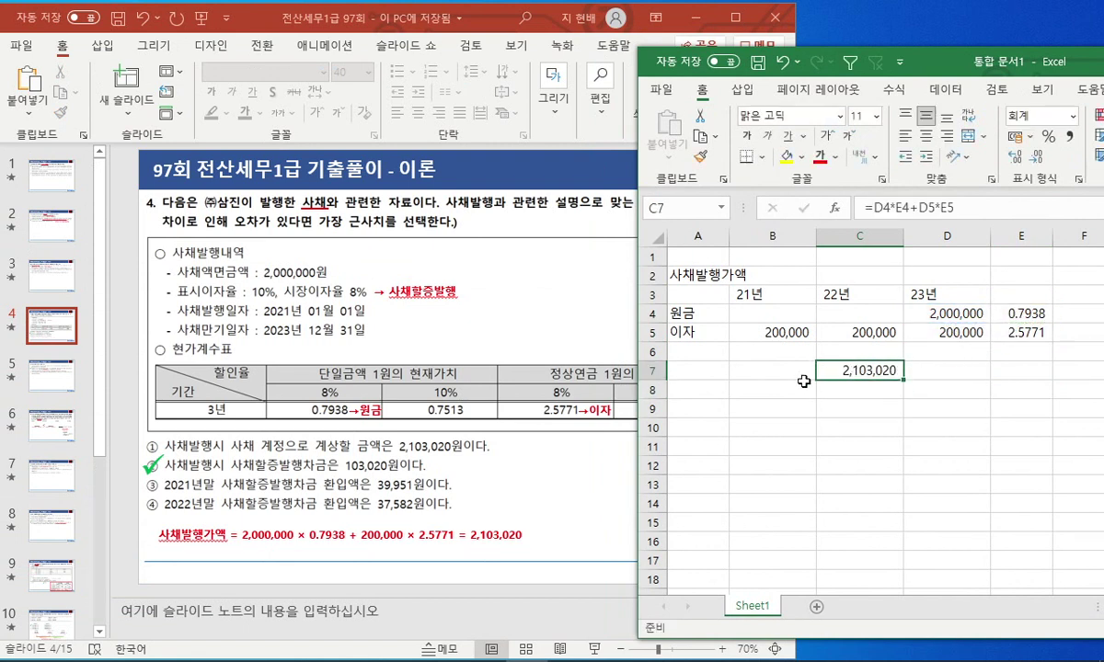
{"action": "left_click", "coordinate": [704, 371]}
{"action": "left_click", "coordinate": [715, 394]}
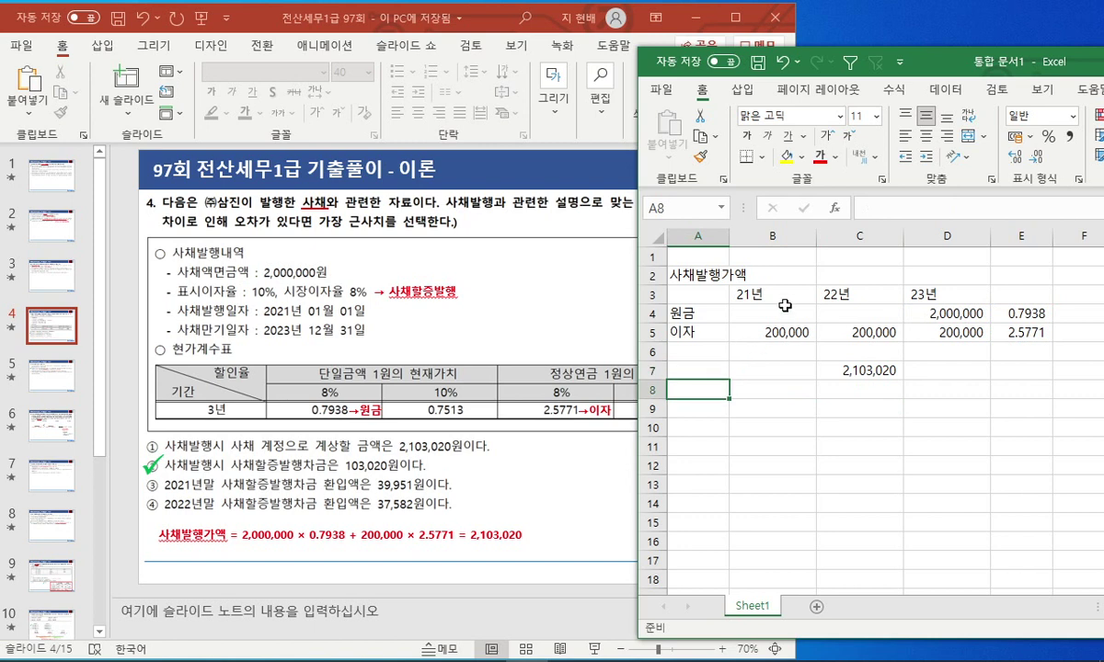
Enter the heading 1월 1일 회계 in A8.
{"action": "type", "text": "21년 1월 1일"}
{"action": "key", "text": "Return"}
{"action": "key", "text": "ctrl+z"}
{"action": "type", "text": "1월 1일"}
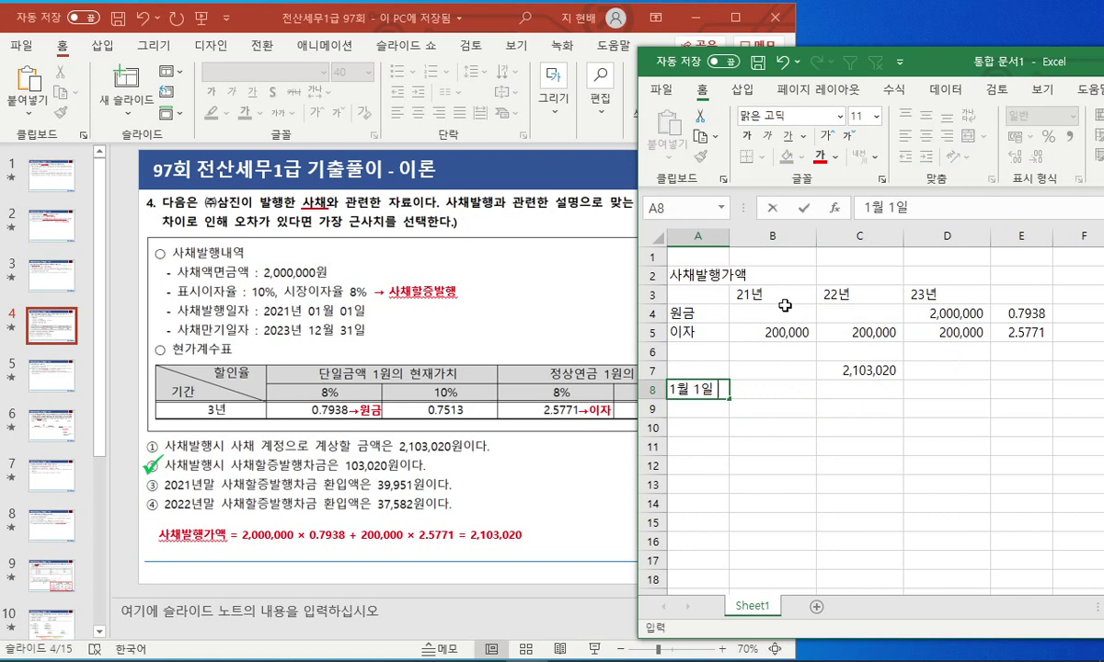
{"action": "type", "text": " 획계"}
{"action": "key", "text": "Return"}
Record the credit 사채 2,000,000 in C9:D9.
{"action": "key", "text": "Right"}
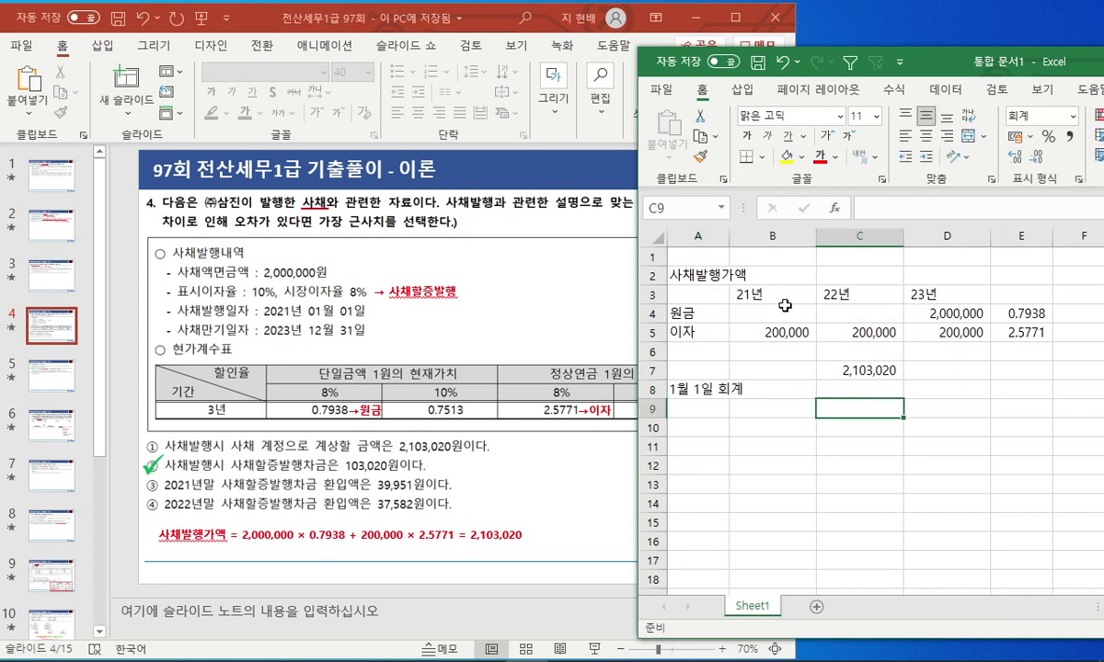
{"action": "key", "text": "Right"}
{"action": "type", "text": "ㅅㅏ채"}
{"action": "key", "text": "Right"}
{"action": "type", "text": "2,000,000"}
{"action": "key", "text": "Return"}
Record the debit 현금 in A9 with amount =C7 (2,103,020).
{"action": "key", "text": "Left"}
{"action": "key", "text": "Left"}
{"action": "key", "text": "Up"}
{"action": "type", "text": "현금"}
{"action": "key", "text": "Tab"}
{"action": "type", "text": "="}
{"action": "key", "text": "Right"}
{"action": "key", "text": "Up"}
{"action": "key", "text": "Up"}
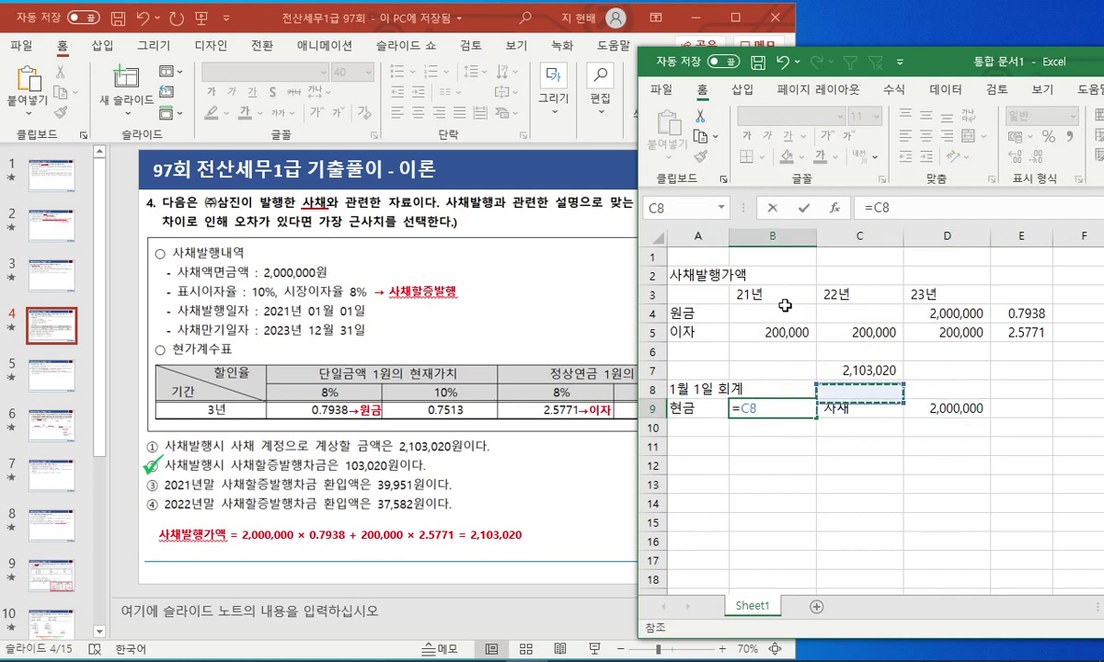
{"action": "key", "text": "Return"}
Add 사채할증발행차금 with =B9-D9 giving the 103,020 premium.
{"action": "key", "text": "Right"}
{"action": "key", "text": "Right"}
{"action": "type", "text": "사채할증ㅂ"}
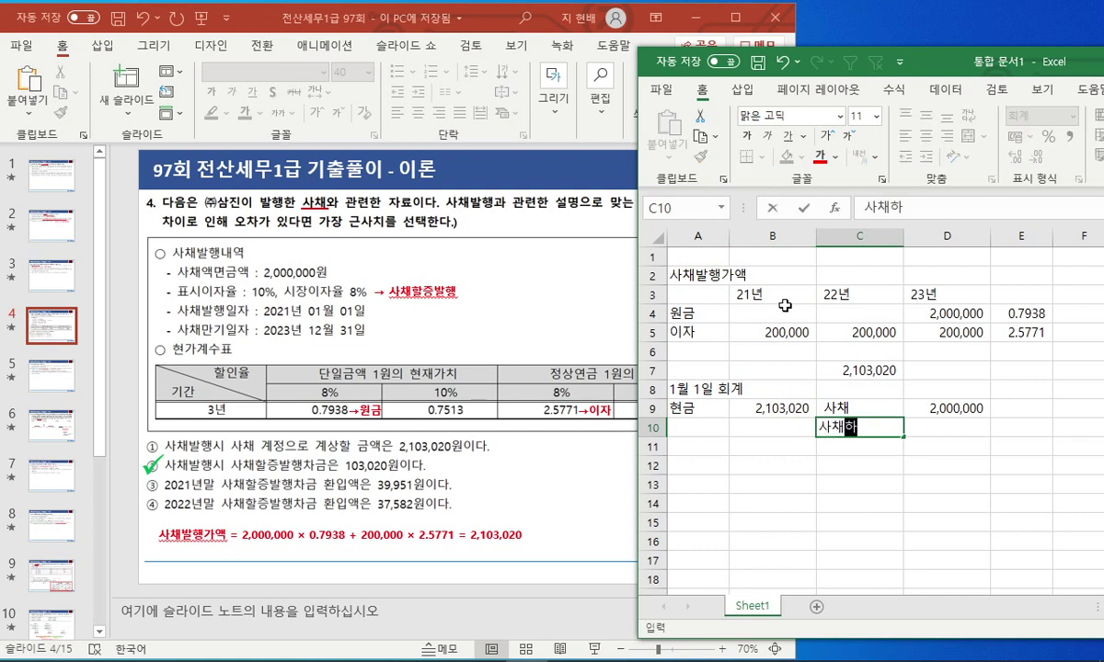
{"action": "type", "text": "발행차금"}
{"action": "key", "text": "Return"}
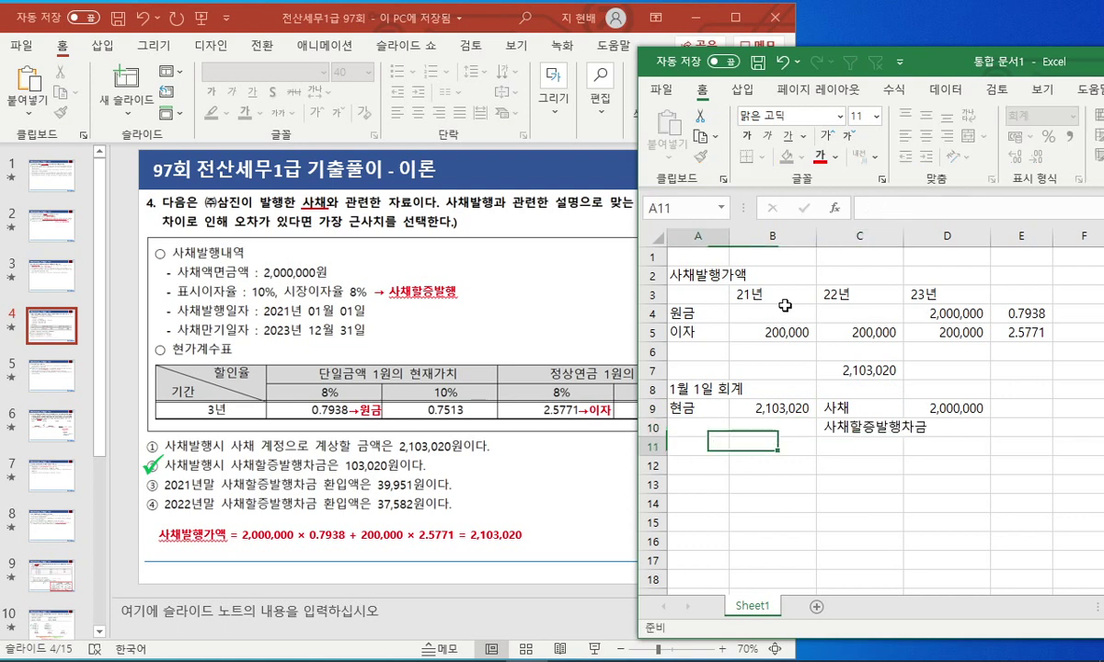
{"action": "key", "text": "Left"}
{"action": "key", "text": "Left"}
{"action": "key", "text": "Right"}
{"action": "key", "text": "Up"}
{"action": "key", "text": "Right"}
{"action": "key", "text": "Right"}
{"action": "type", "text": "="}
{"action": "key", "text": "Left"}
{"action": "key", "text": "Left"}
{"action": "key", "text": "Up"}
{"action": "type", "text": "-"}
{"action": "key", "text": "Up"}
{"action": "key", "text": "Return"}
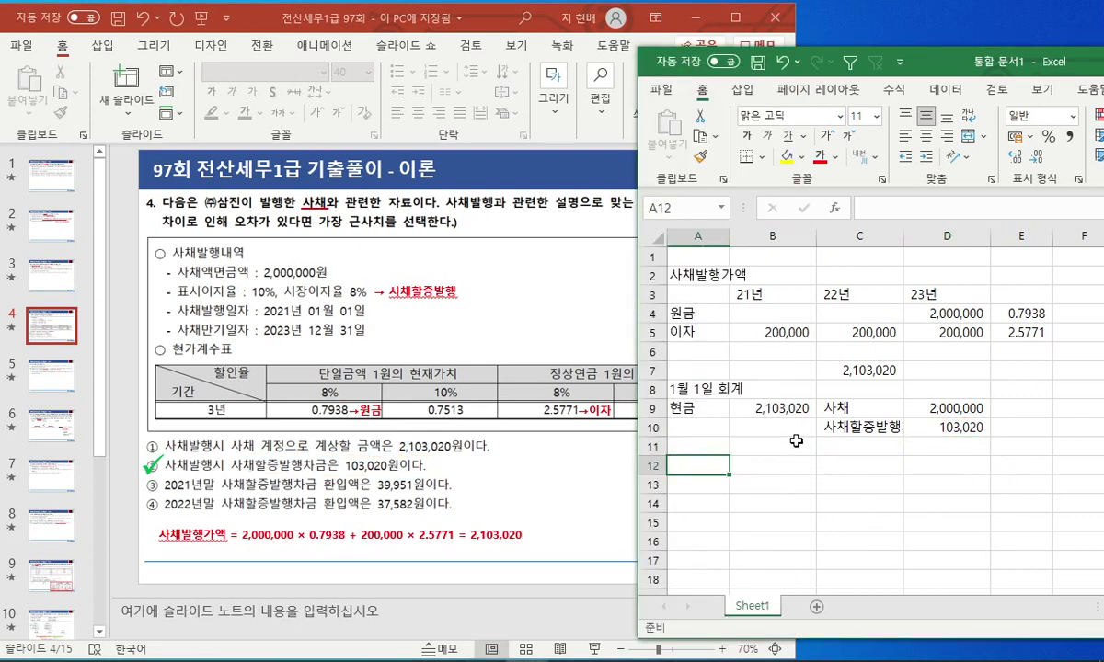
Enter the heading 21년말 회계 in A12 and an 8% market rate in D11.
{"action": "type", "text": "21년말 회계"}
{"action": "key", "text": "Return"}
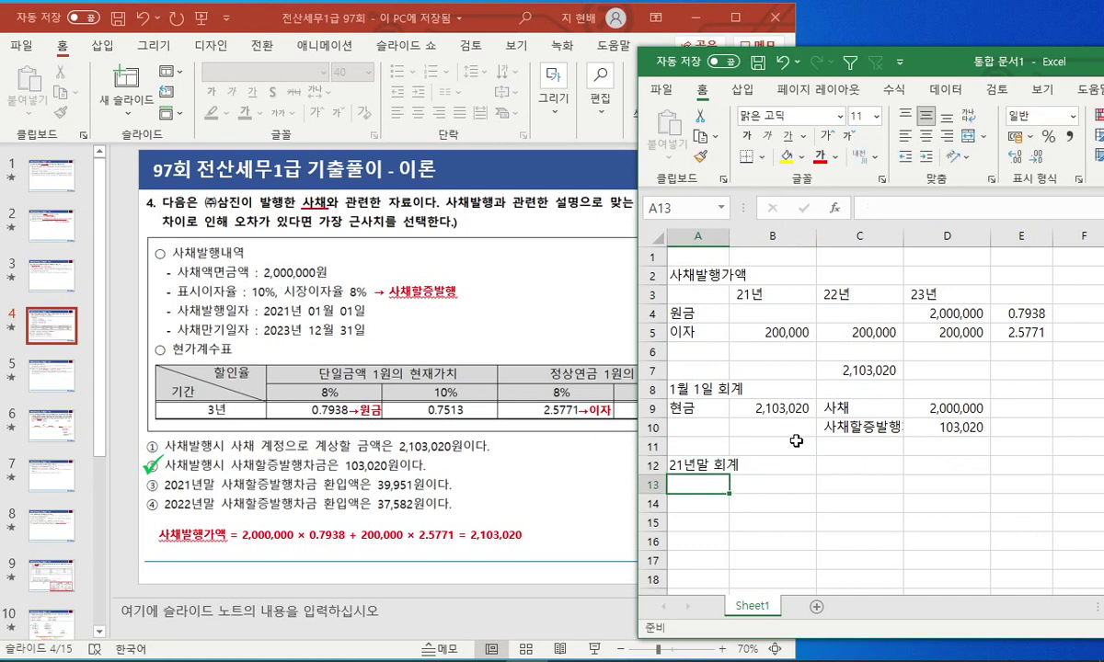
{"action": "key", "text": "Right"}
{"action": "key", "text": "Right"}
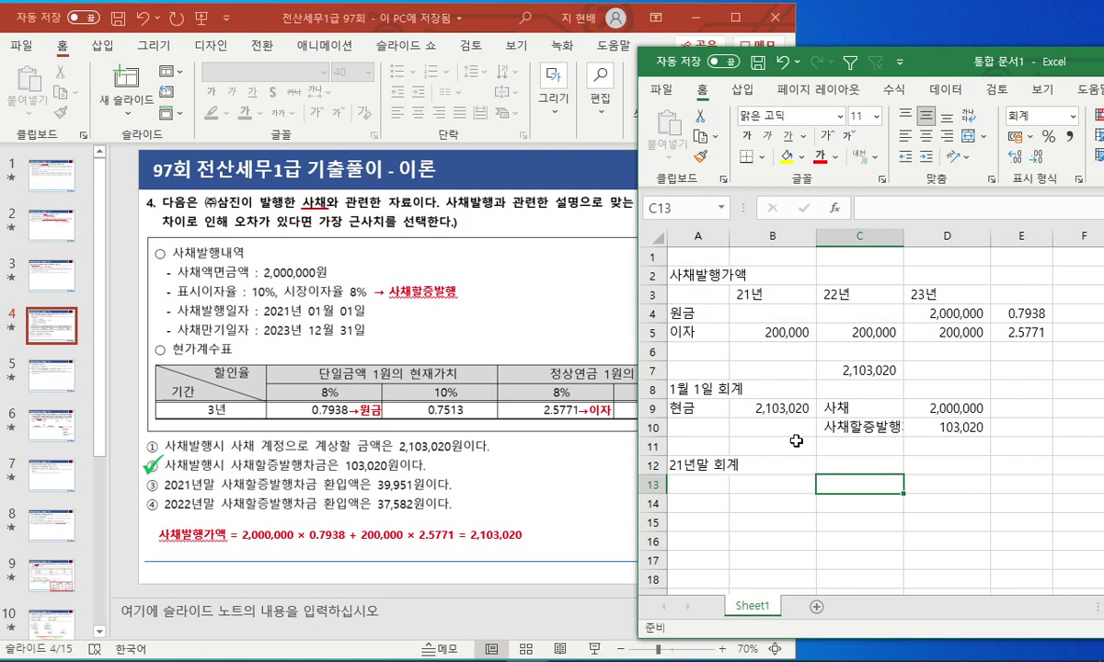
{"action": "key", "text": "Up"}
{"action": "key", "text": "Up"}
{"action": "key", "text": "Up"}
{"action": "key", "text": "Down"}
{"action": "key", "text": "Down"}
{"action": "key", "text": "Left"}
{"action": "key", "text": "Up"}
{"action": "key", "text": "Right"}
{"action": "key", "text": "Right"}
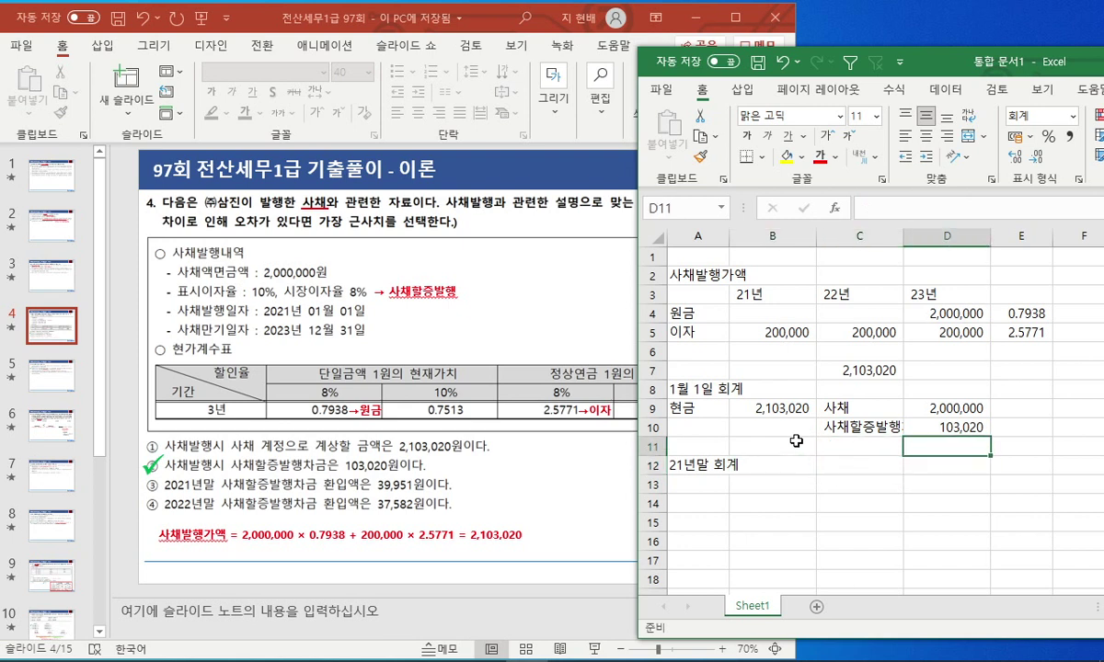
{"action": "type", "text": "7%"}
{"action": "key", "text": "Return"}
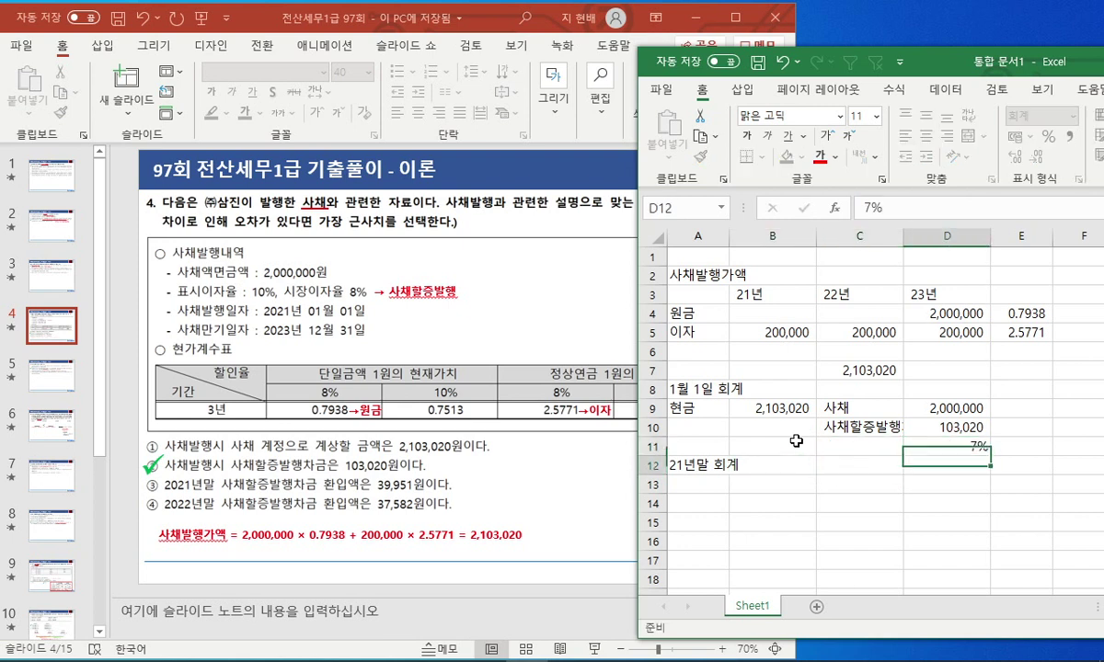
{"action": "key", "text": "Up"}
{"action": "type", "text": "8%"}
{"action": "key", "text": "Return"}
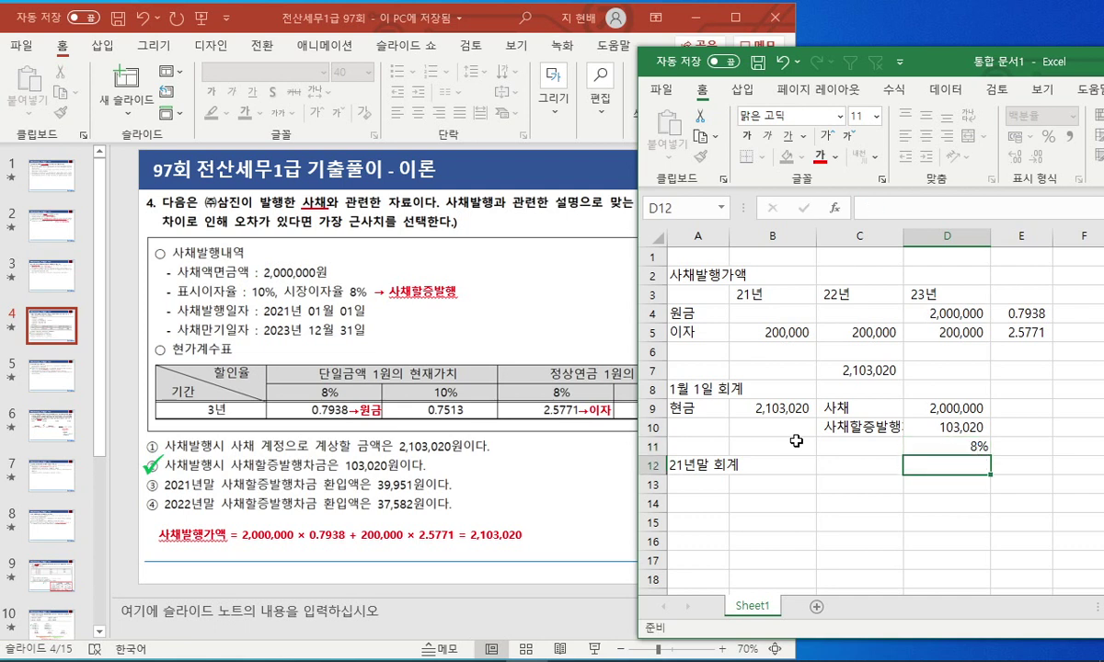
Label the entry with 이자비용 in A13 and 현금 as the credit in C13.
{"action": "key", "text": "Home"}
{"action": "key", "text": "Down"}
{"action": "key", "text": "Right"}
{"action": "key", "text": "Right"}
{"action": "key", "text": "Left"}
{"action": "key", "text": "Left"}
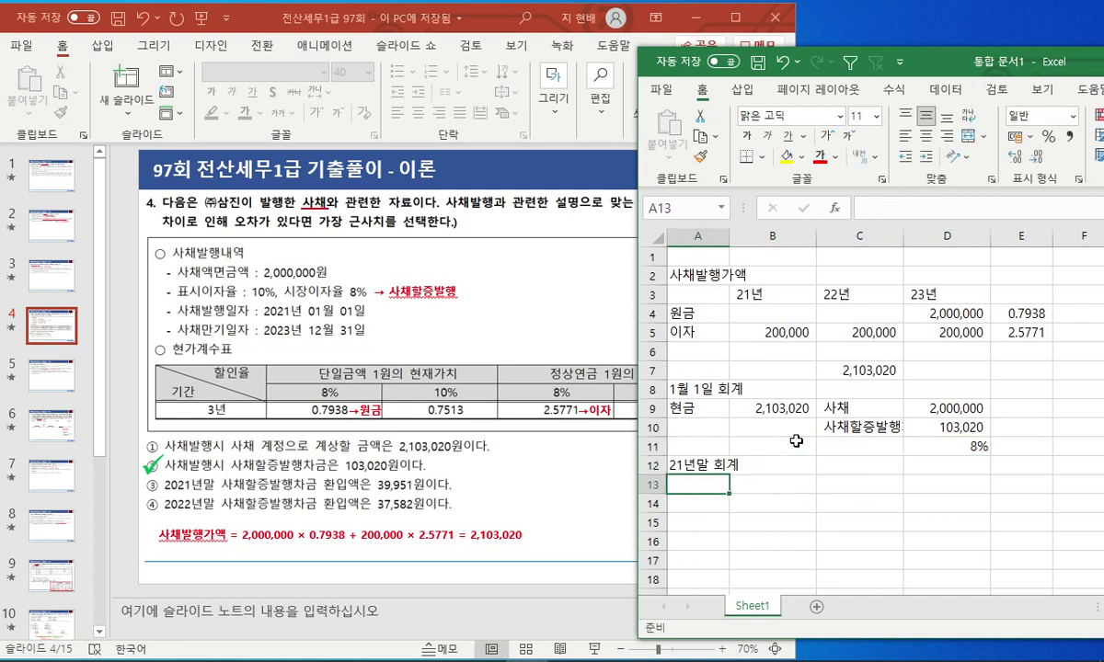
{"action": "type", "text": "현"}
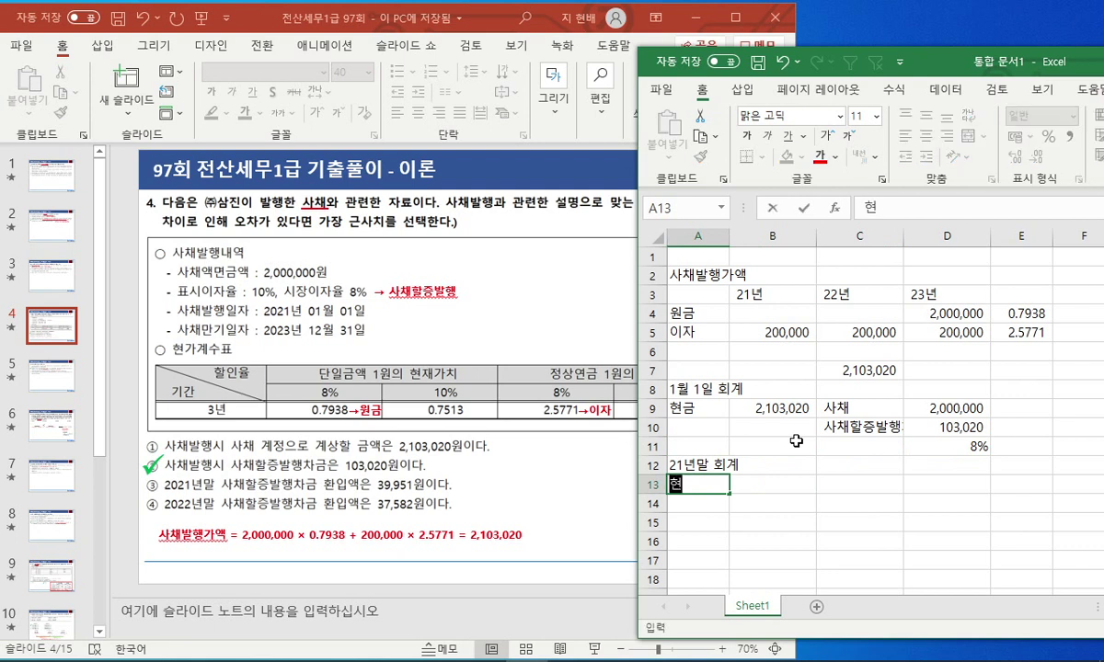
{"action": "key", "text": "Escape"}
{"action": "key", "text": "Right"}
{"action": "key", "text": "Right"}
{"action": "type", "text": "혀ㄴ금"}
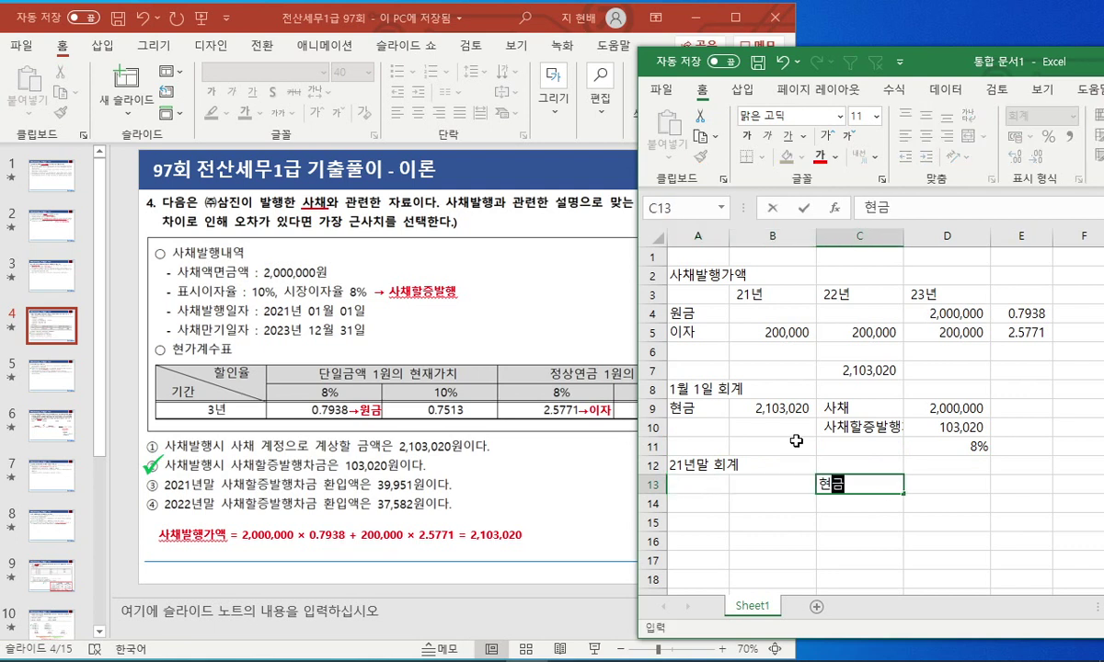
{"action": "key", "text": "Left"}
{"action": "key", "text": "Left"}
{"action": "type", "text": "이자"}
{"action": "type", "text": "비용"}
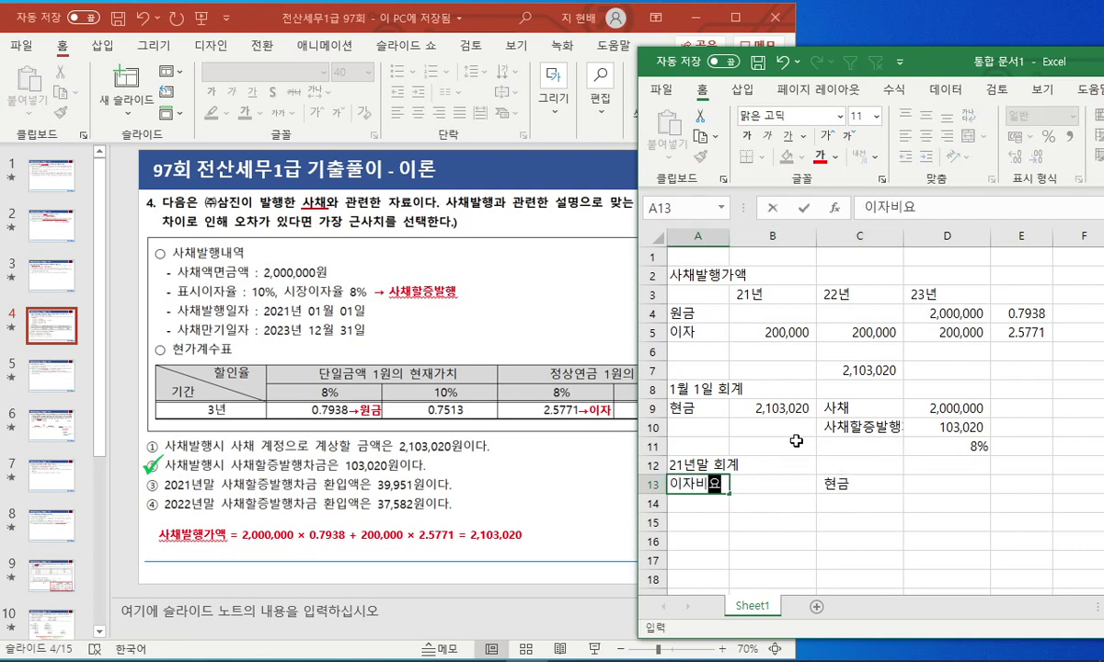
{"action": "key", "text": "Right"}
{"action": "key", "text": "Right"}
Copy the 사채할증발행차금 label into A14 and indent the debit labels.
{"action": "key", "text": "Up"}
{"action": "key", "text": "Up"}
{"action": "key", "text": "Up"}
{"action": "key", "text": "ctrl+c"}
{"action": "key", "text": "Left"}
{"action": "key", "text": "Left"}
{"action": "key", "text": "Down"}
{"action": "key", "text": "Down"}
{"action": "key", "text": "Down"}
{"action": "key", "text": "Down"}
{"action": "key", "text": "ctrl+v"}
{"action": "key", "text": "Escape"}
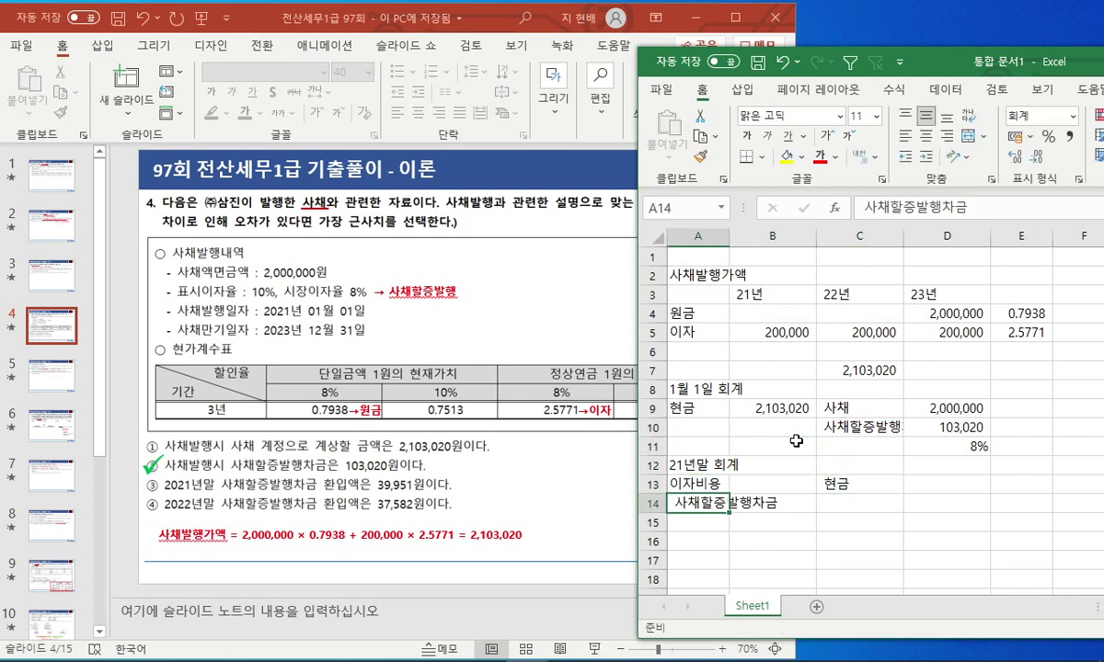
{"action": "key", "text": "Up"}
{"action": "key", "text": "shift+Right"}
{"action": "key", "text": "shift+Right"}
{"action": "key", "text": "shift+Right"}
{"action": "key", "text": "shift+Down"}
{"action": "key", "text": "F2"}
Enter =B5 in D13 so the cash credit shows 200,000.
{"action": "key", "text": "Home"}
{"action": "key", "text": "Up"}
{"action": "key", "text": "Right"}
{"action": "key", "text": "Right"}
{"action": "key", "text": "Right"}
{"action": "key", "text": "Down"}
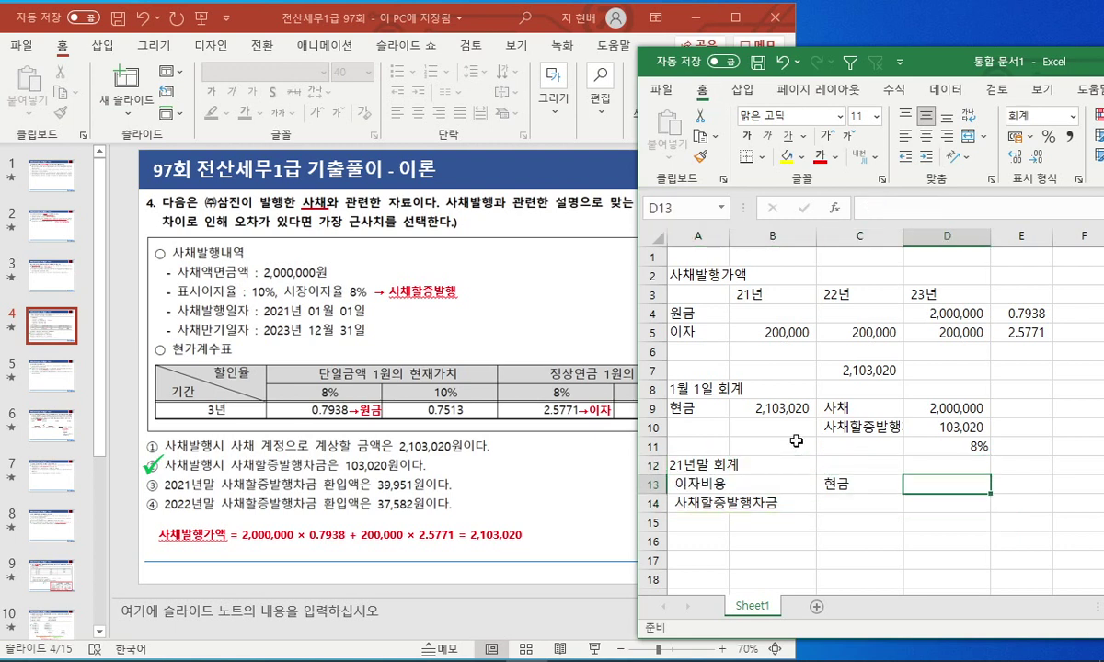
{"action": "type", "text": "="}
{"action": "key", "text": "Up"}
{"action": "key", "text": "Up"}
{"action": "key", "text": "Left"}
{"action": "key", "text": "Left"}
{"action": "key", "text": "Up"}
{"action": "key", "text": "Up"}
{"action": "key", "text": "Up"}
{"action": "key", "text": "Up"}
{"action": "key", "text": "Up"}
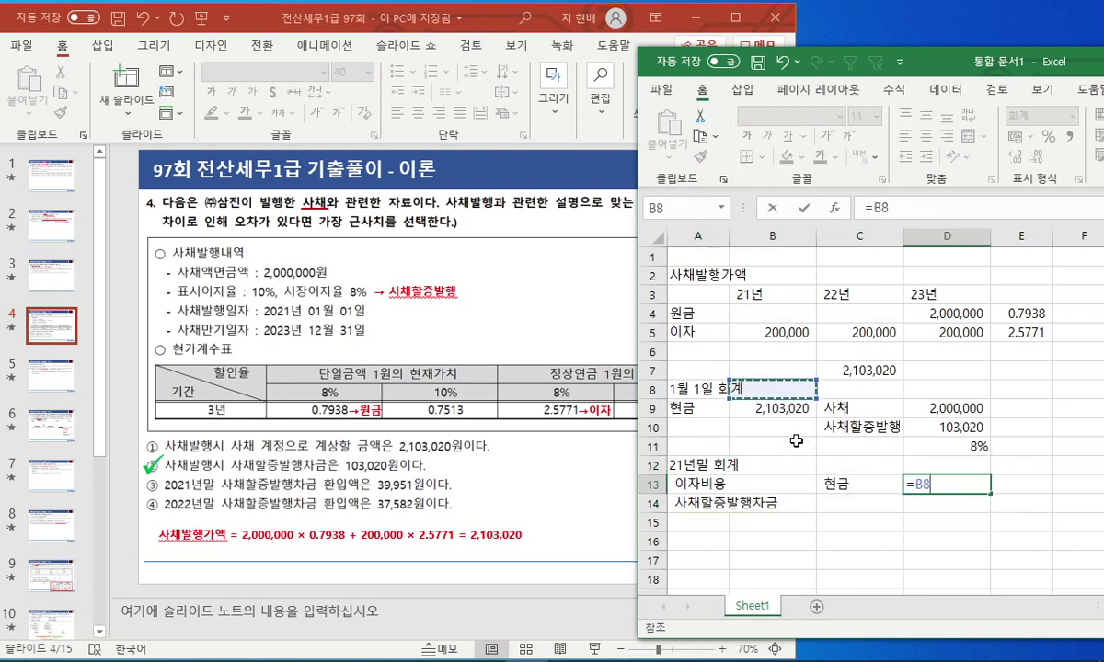
{"action": "key", "text": "Up"}
{"action": "key", "text": "Return"}
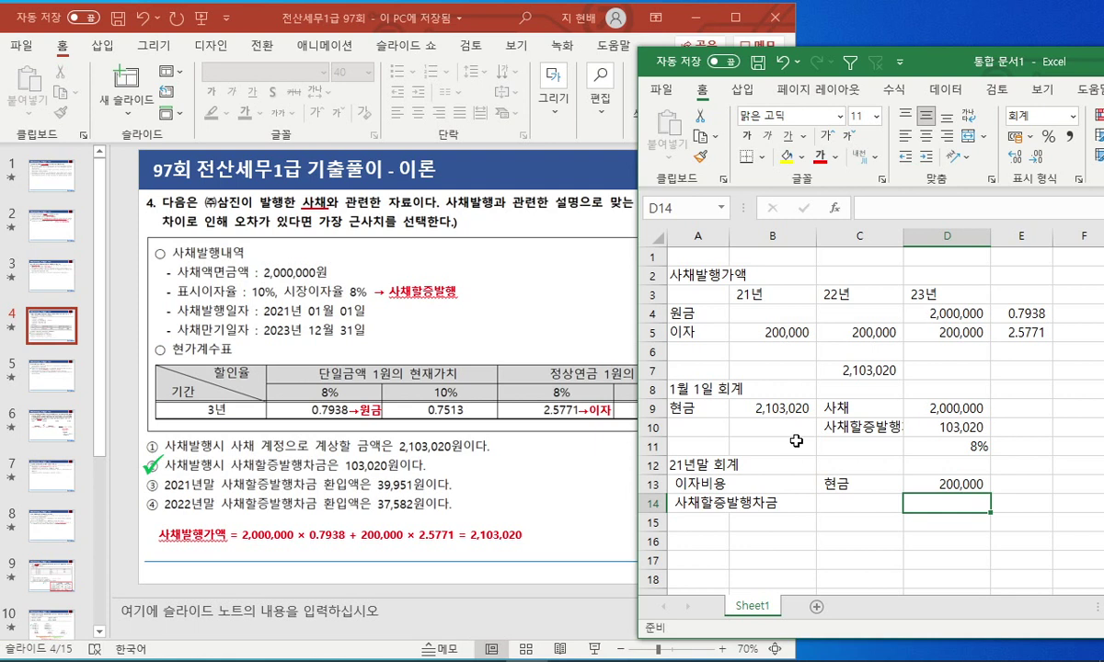
Enter the 10% coupon rate in C11 beside the 8% rate.
{"action": "key", "text": "Up"}
{"action": "key", "text": "Up"}
{"action": "key", "text": "Up"}
{"action": "key", "text": "Left"}
{"action": "type", "text": "10%"}
{"action": "key", "text": "Return"}
In B13, compute amortization as issue price C7 × 8% minus face D9 × 10%.
{"action": "key", "text": "Left"}
{"action": "key", "text": "Left"}
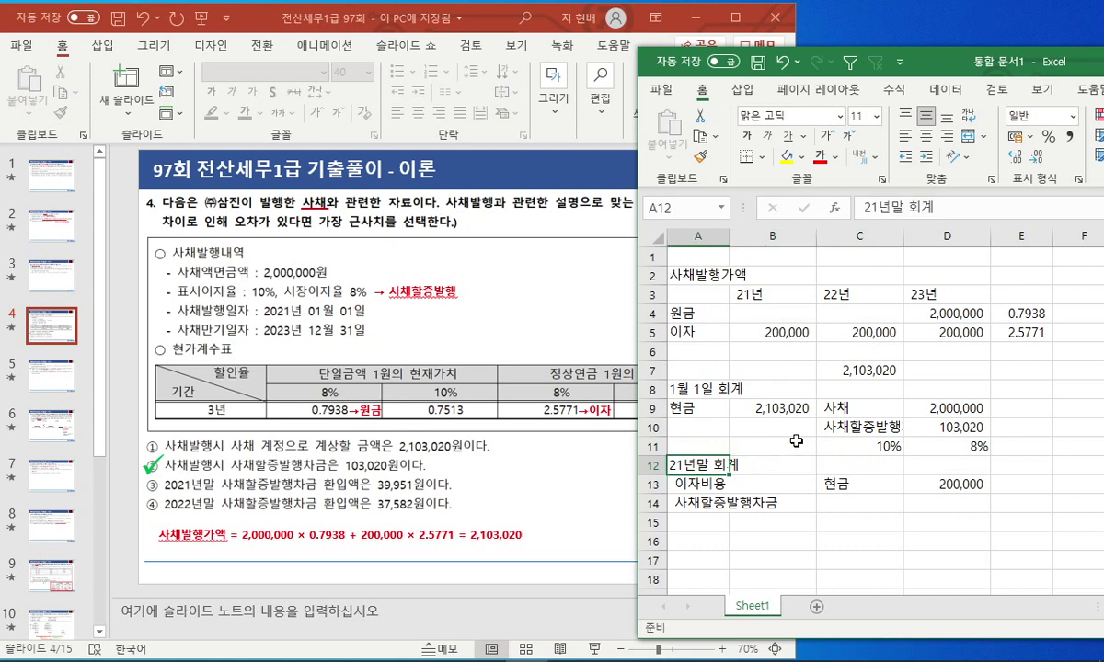
{"action": "key", "text": "Down"}
{"action": "key", "text": "Right"}
{"action": "type", "text": "="}
{"action": "key", "text": "Right"}
{"action": "key", "text": "Up"}
{"action": "key", "text": "Up"}
{"action": "key", "text": "Up"}
{"action": "key", "text": "Up"}
{"action": "key", "text": "Up"}
{"action": "key", "text": "Up"}
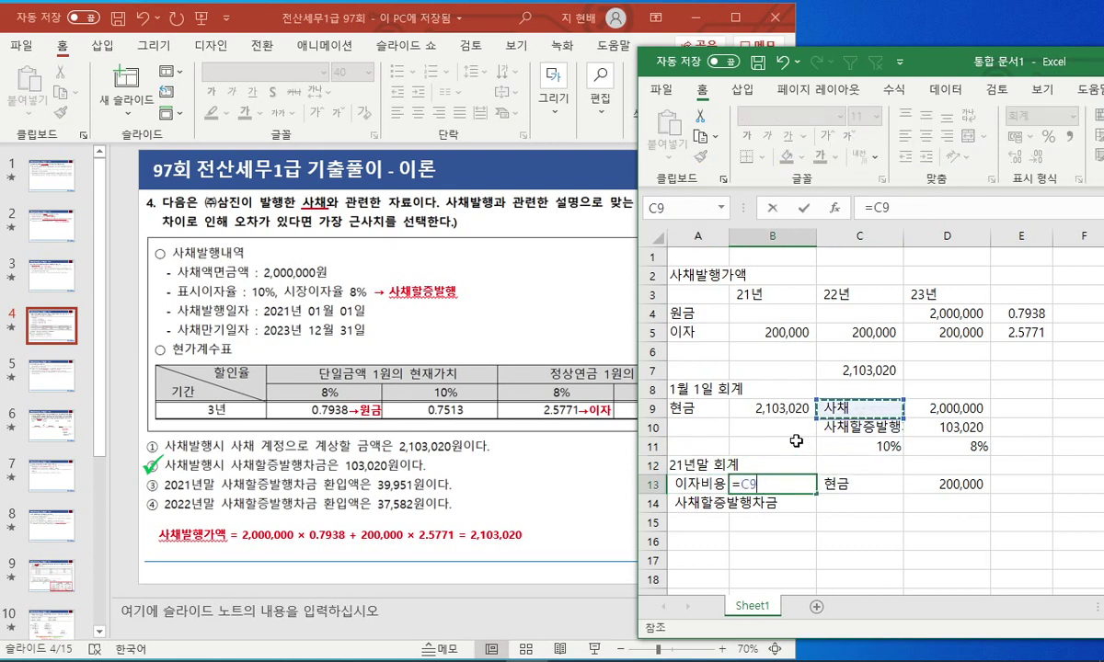
{"action": "type", "text": "*"}
{"action": "key", "text": "Right"}
{"action": "key", "text": "Right"}
{"action": "key", "text": "Up"}
{"action": "key", "text": "Up"}
{"action": "type", "text": "-"}
{"action": "key", "text": "Right"}
{"action": "key", "text": "Right"}
{"action": "key", "text": "Up"}
{"action": "key", "text": "Up"}
{"action": "key", "text": "Up"}
{"action": "key", "text": "Up"}
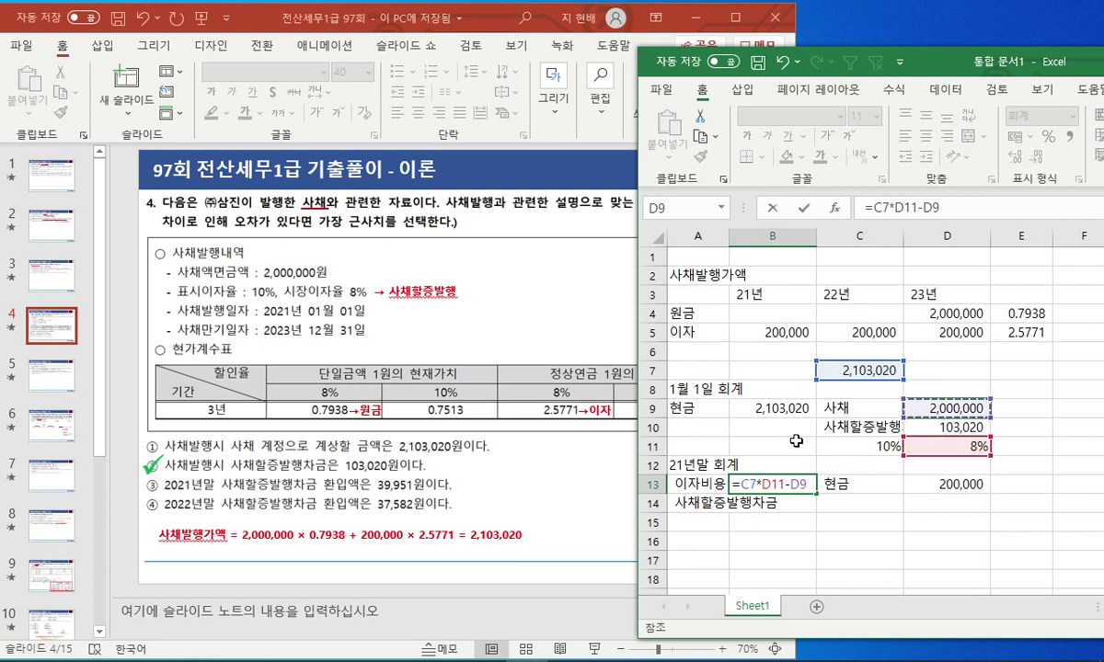
{"action": "type", "text": "*"}
{"action": "key", "text": "Right"}
{"action": "key", "text": "Up"}
{"action": "key", "text": "Up"}
{"action": "key", "text": "Return"}
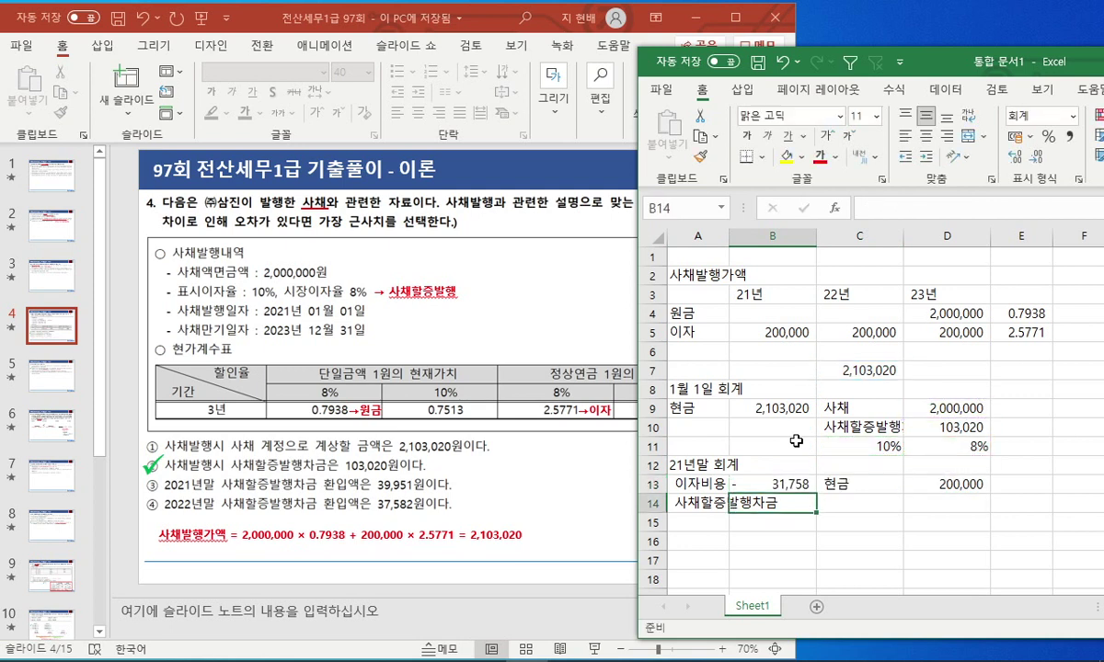
Move the amortization formula from B13 down to B14 beside 사채할증발행차금.
{"action": "key", "text": "Up"}
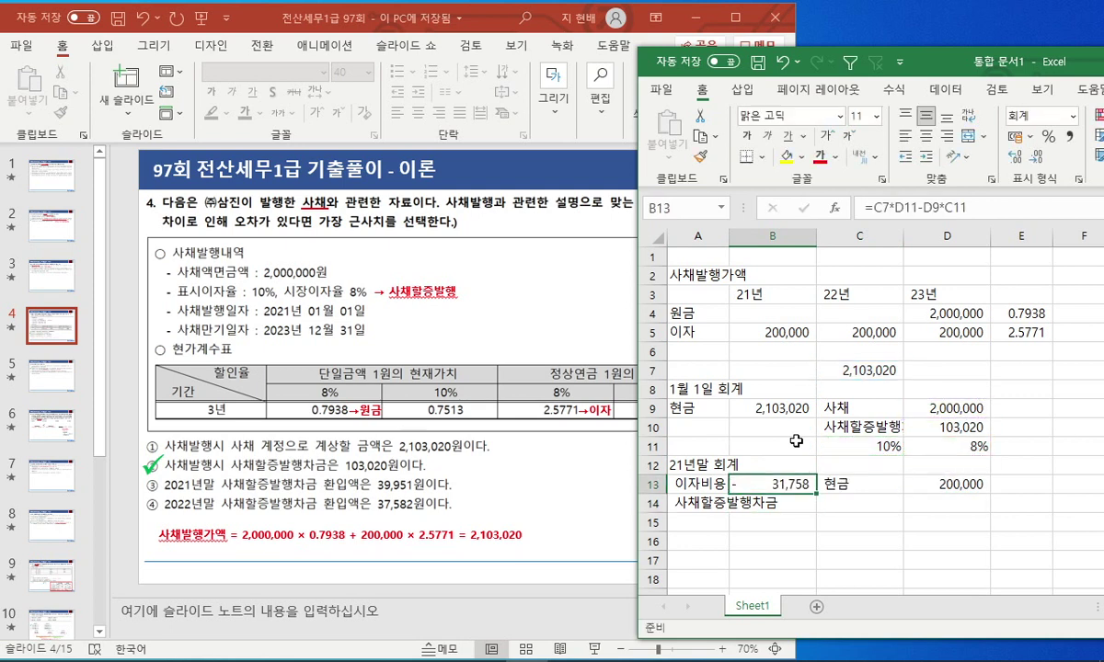
{"action": "key", "text": "F2"}
{"action": "key", "text": "Escape"}
{"action": "key", "text": "ctrl+x"}
{"action": "key", "text": "Down"}
{"action": "key", "text": "ctrl+v"}
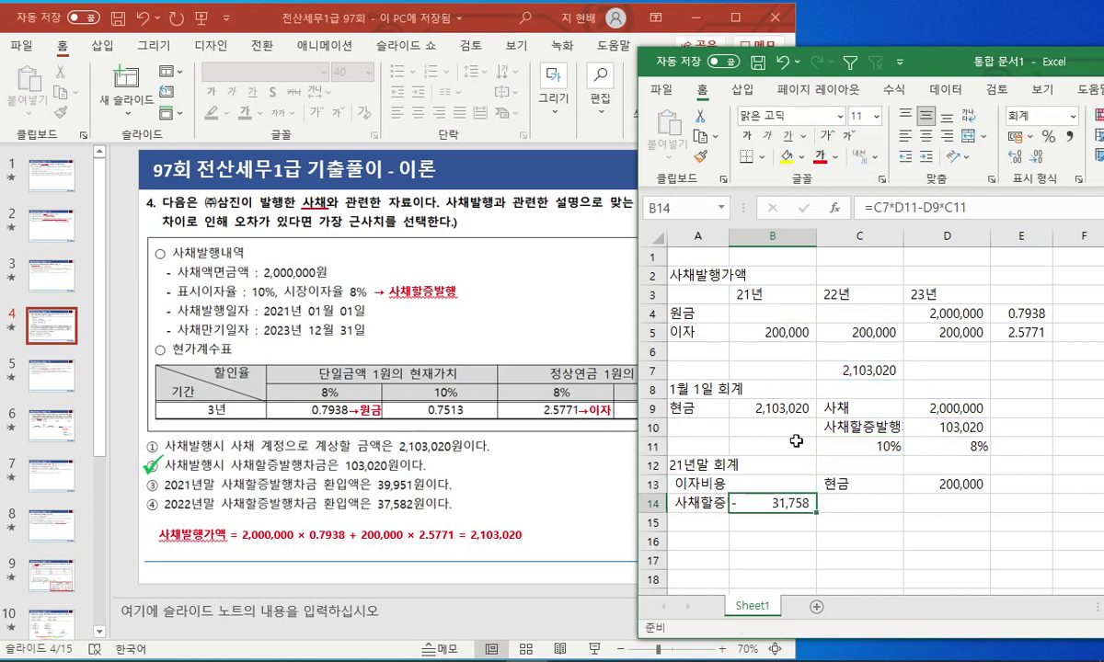
{"action": "key", "text": "Left"}
Widen columns A:B and wrap the B14 formula in =-( ) to show a positive 31,758.
{"action": "left_click_drag", "start_coordinate": [699, 237], "coordinate": [759, 246]}
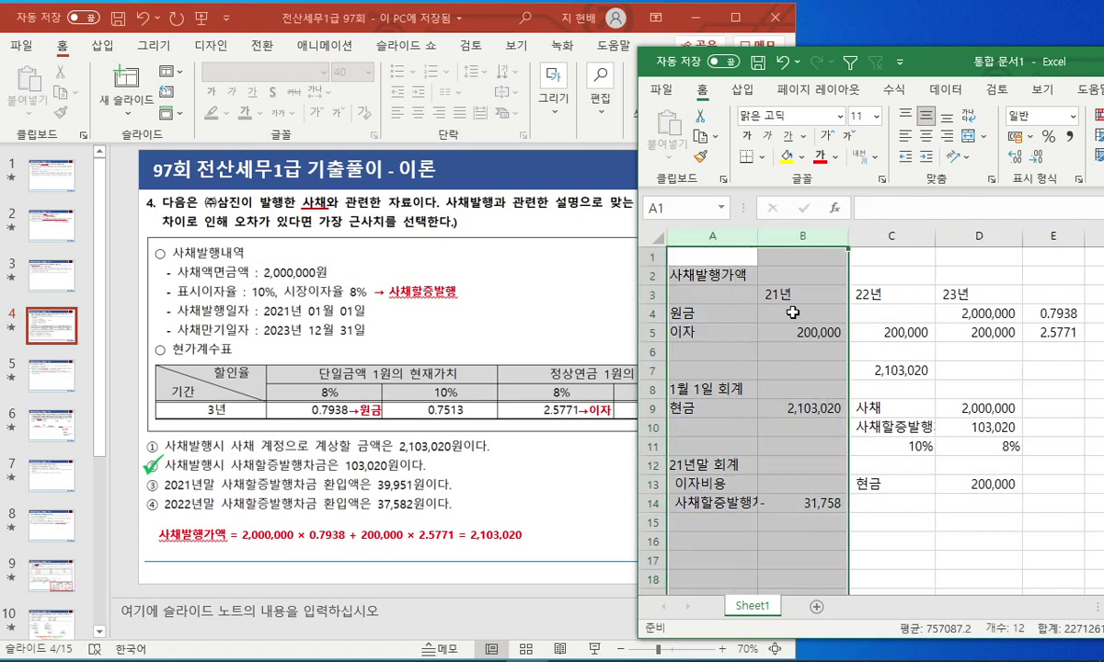
{"action": "left_click", "coordinate": [791, 503]}
{"action": "key", "text": "F2"}
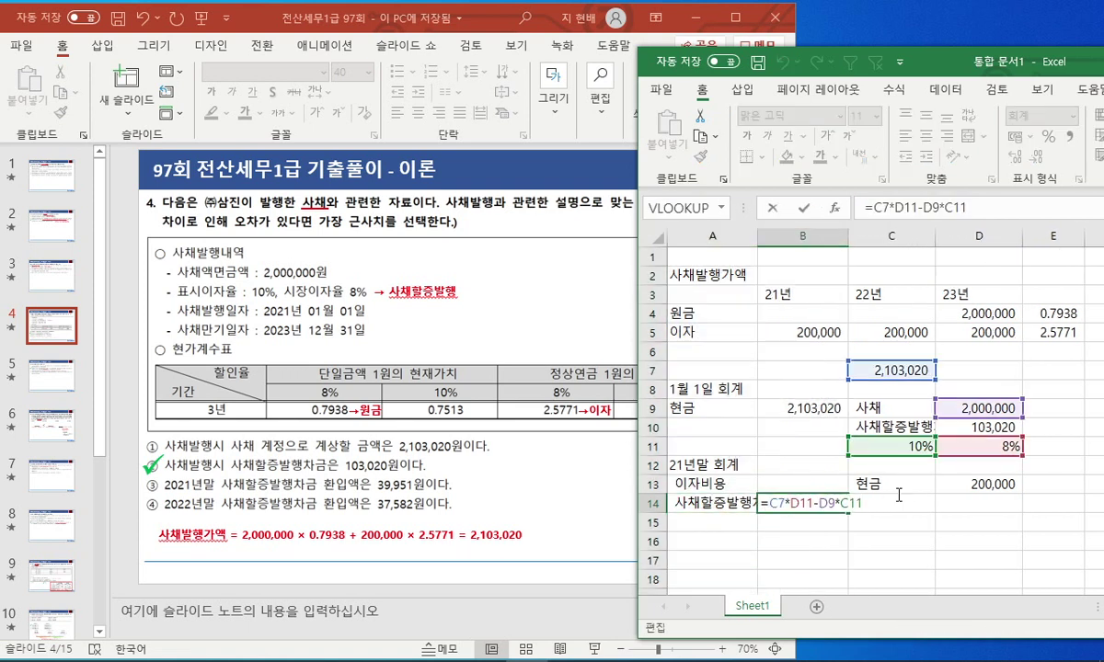
{"action": "key", "text": "Home"}
{"action": "key", "text": "Right"}
{"action": "type", "text": "-("}
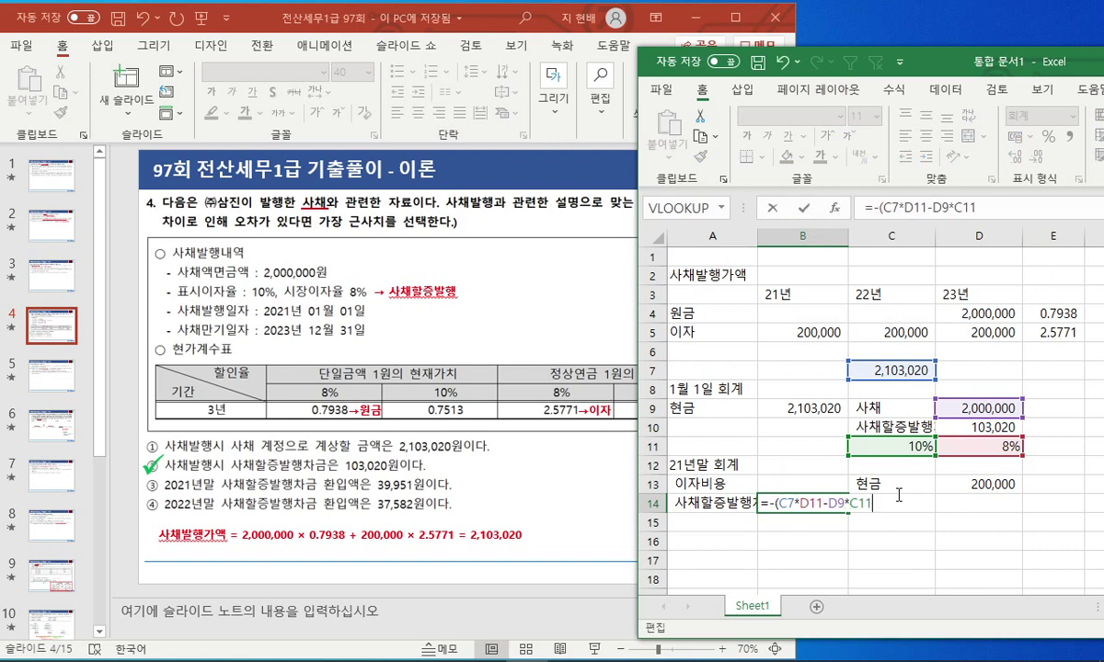
{"action": "key", "text": "Return"}
Enter =D13-B14 in B13 for interest expense of 168,242.
{"action": "key", "text": "Up"}
{"action": "key", "text": "Up"}
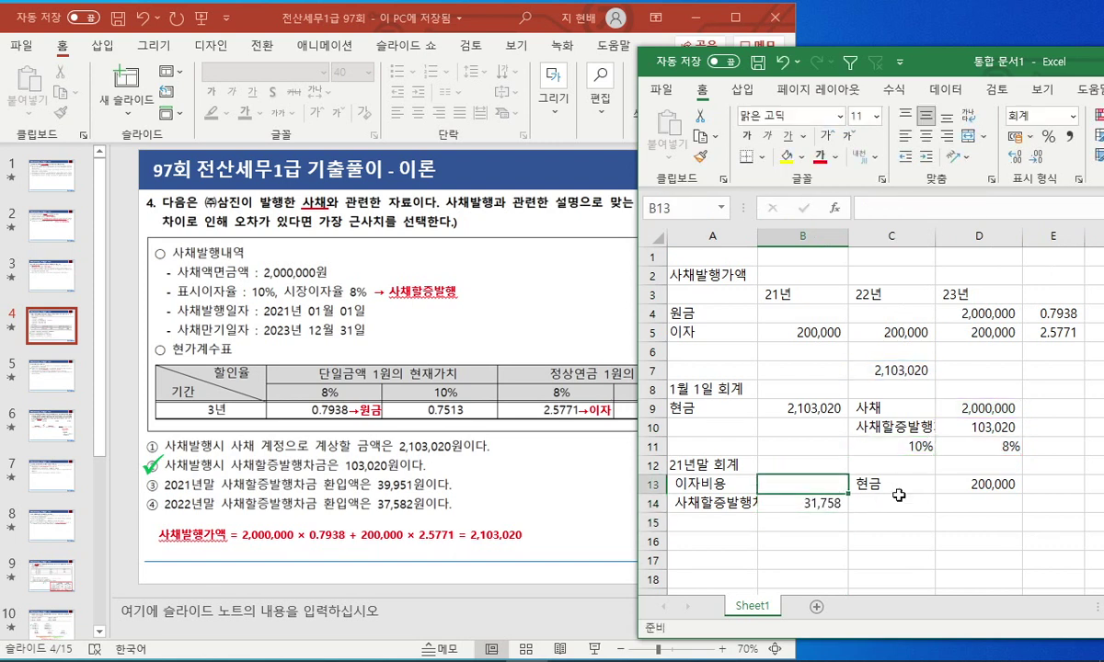
{"action": "type", "text": "="}
{"action": "key", "text": "Right"}
{"action": "key", "text": "Right"}
{"action": "type", "text": "-"}
{"action": "key", "text": "Down"}
{"action": "key", "text": "Left"}
{"action": "key", "text": "Left"}
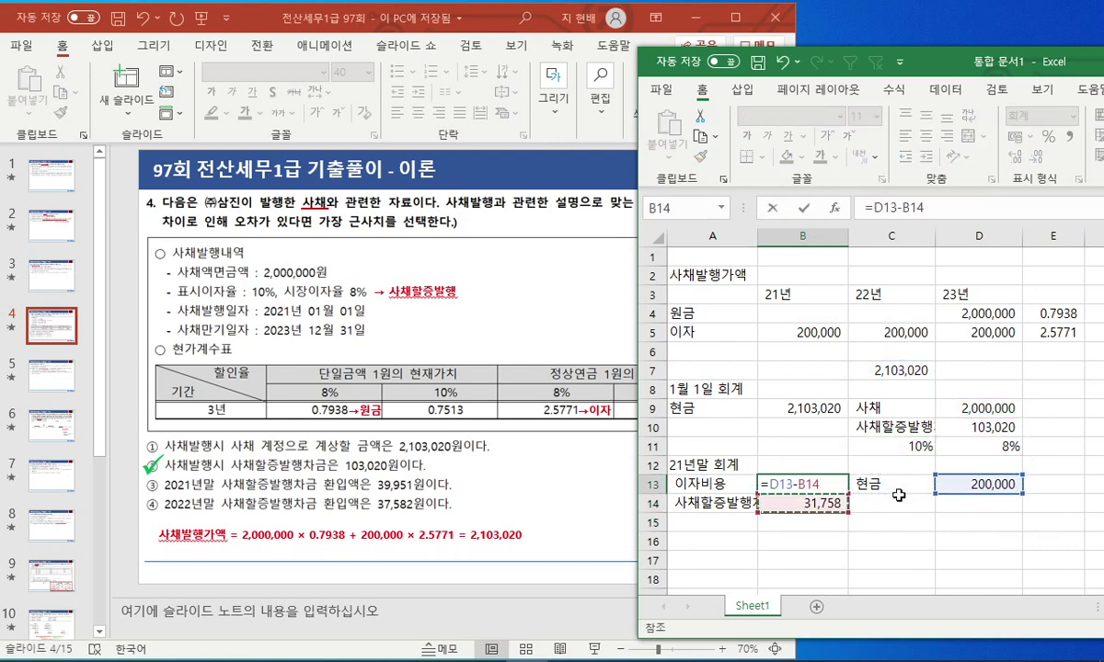
{"action": "key", "text": "Return"}
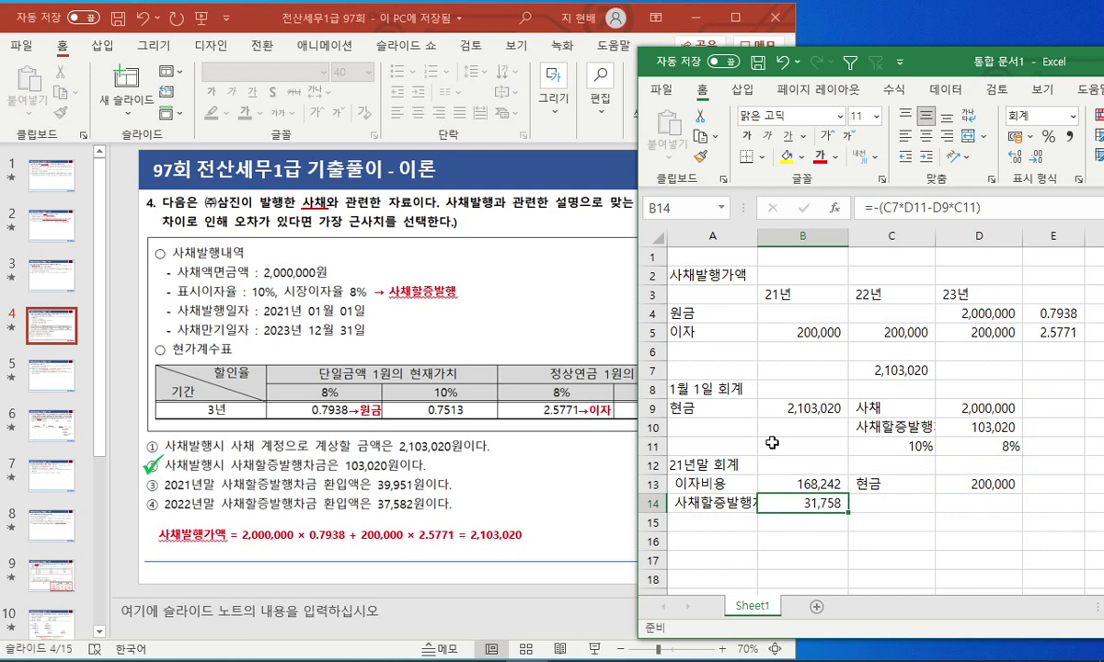
Copy the 21년말 회계 heading into A16 for the next year's entry.
{"action": "key", "text": "Left"}
{"action": "key", "text": "Up"}
{"action": "key", "text": "Up"}
{"action": "key", "text": "ctrl+c"}
{"action": "key", "text": "Down"}
{"action": "key", "text": "Down"}
{"action": "key", "text": "Down"}
{"action": "key", "text": "Down"}
{"action": "key", "text": "ctrl+v"}
Change the A16 heading to 22년말 회계 and copy the premium label from A14 into A17.
{"action": "key", "text": "F2"}
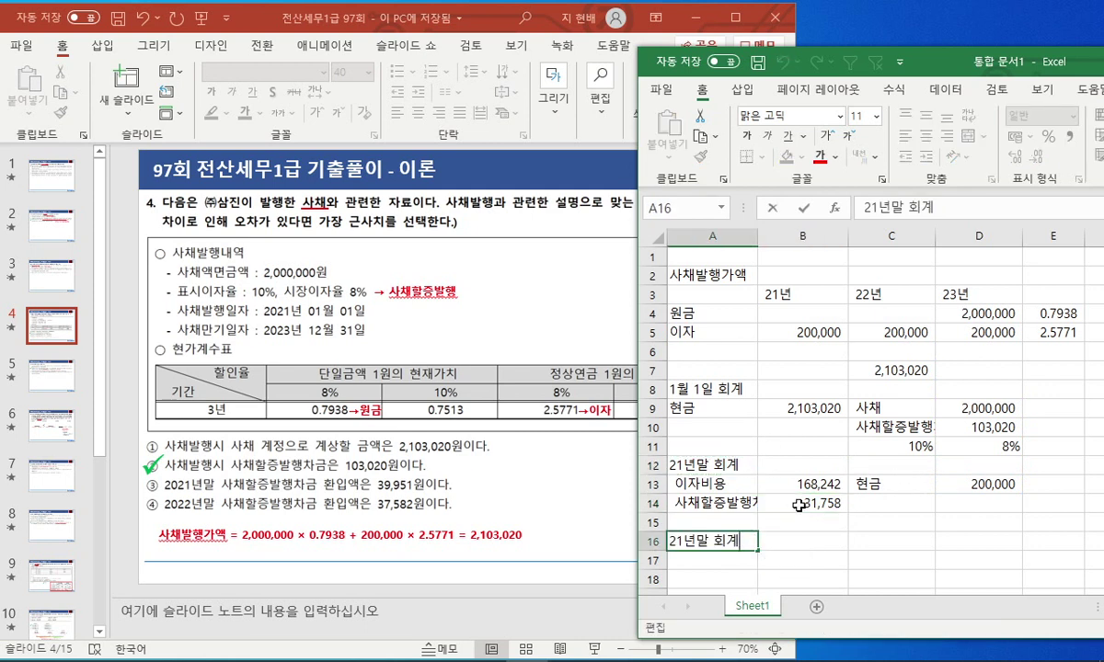
{"action": "key", "text": "Delete"}
{"action": "type", "text": "2"}
{"action": "key", "text": "Return"}
{"action": "key", "text": "Up"}
{"action": "key", "text": "Up"}
{"action": "key", "text": "Up"}
{"action": "key", "text": "ctrl+c"}
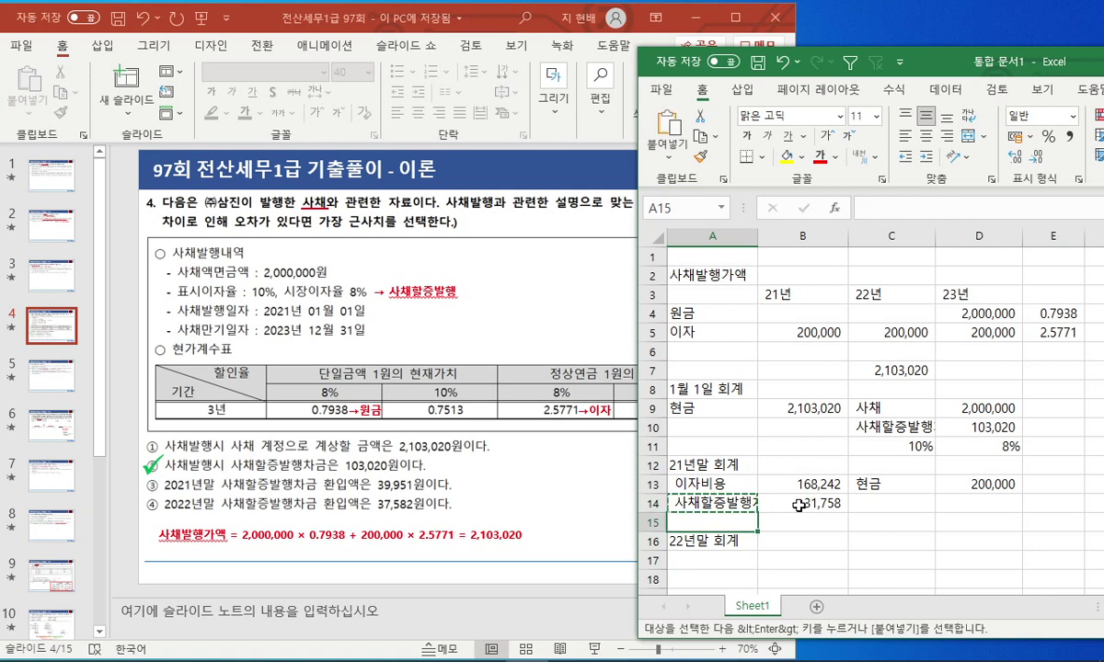
{"action": "key", "text": "Down"}
{"action": "key", "text": "Down"}
{"action": "key", "text": "Down"}
{"action": "key", "text": "ctrl+v"}
In B17, compute 2022 amortization as B14 times (1 + the 8% rate in D11), giving 34,299.
{"action": "key", "text": "Right"}
{"action": "type", "text": "="}
{"action": "left_click", "coordinate": [799, 505]}
{"action": "type", "text": "*"}
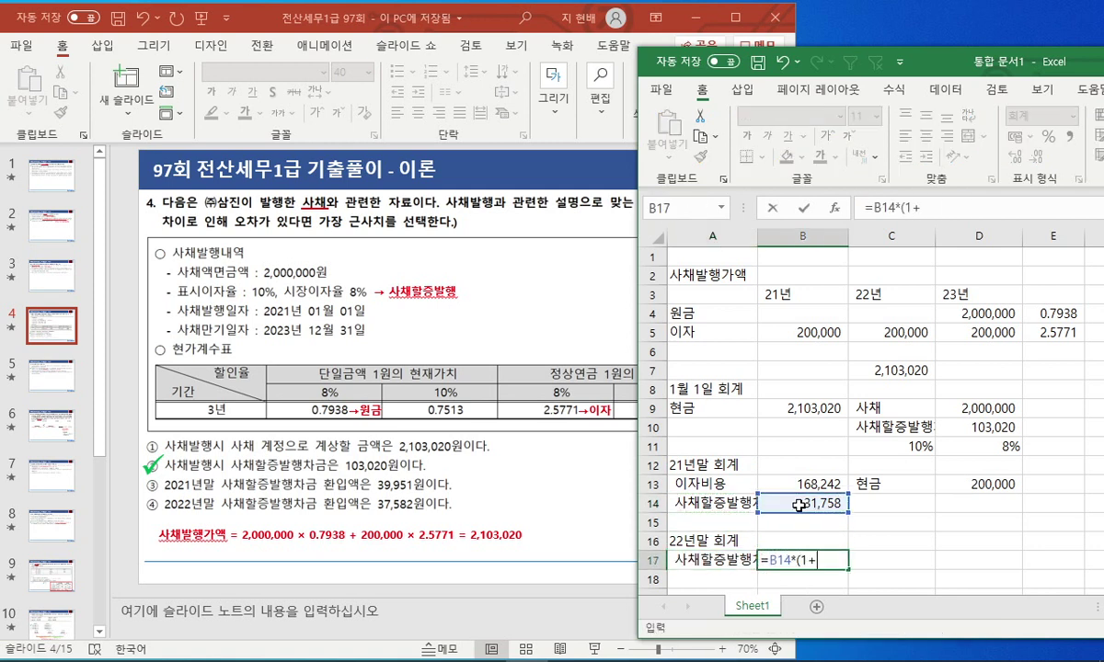
{"action": "left_click", "coordinate": [974, 452]}
{"action": "type", "text": ")"}
{"action": "key", "text": "Return"}
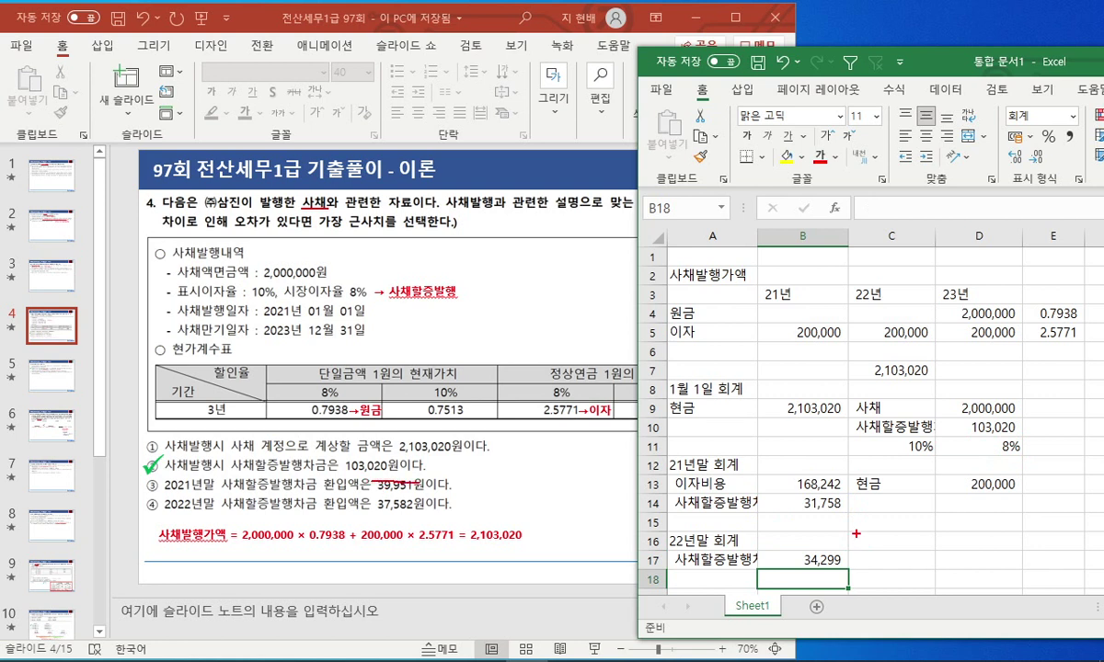
Annotate the 2021 amortization 31,758 and the slide's 37,582 option, then clear the marks.
{"action": "mouse_move", "coordinate": [801, 479]}
{"action": "left_mouse_down"}
{"action": "mouse_move", "coordinate": [808, 520]}
{"action": "mouse_move", "coordinate": [839, 503]}
{"action": "left_mouse_up"}
{"action": "left_click_drag", "start_coordinate": [377, 504], "coordinate": [423, 510]}
{"action": "left_click_drag", "start_coordinate": [791, 536], "coordinate": [808, 504]}
{"action": "key", "text": "Escape"}
{"action": "left_click", "coordinate": [851, 518]}
{"action": "scroll", "coordinate": [852, 518], "scroll_direction": "down", "scroll_amount": 2}
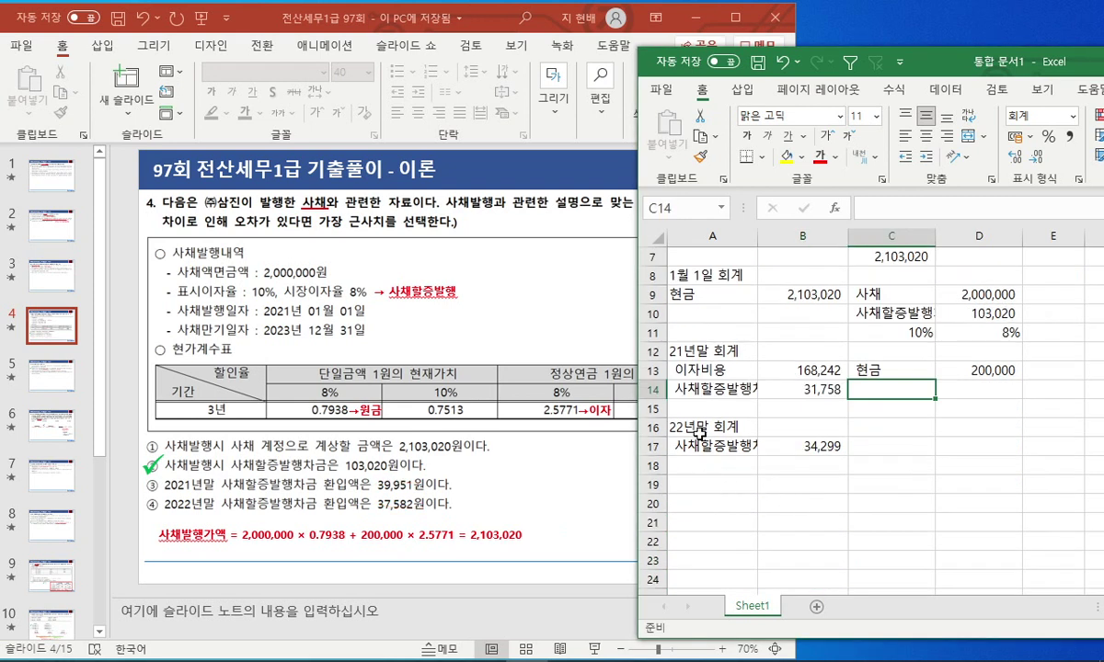
Copy the heading into A19 and change it to 23년말 회계.
{"action": "left_click", "coordinate": [708, 429]}
{"action": "key", "text": "ctrl+c"}
{"action": "left_click", "coordinate": [722, 482]}
{"action": "key", "text": "ctrl+v"}
{"action": "key", "text": "Escape"}
{"action": "key", "text": "F2"}
{"action": "key", "text": "Home"}
{"action": "key", "text": "Right"}
{"action": "key", "text": "Delete"}
{"action": "type", "text": "3"}
{"action": "key", "text": "Return"}
Copy the premium label from A17 into A20.
{"action": "key", "text": "Up"}
{"action": "key", "text": "Up"}
{"action": "key", "text": "Up"}
{"action": "key", "text": "ctrl+c"}
{"action": "key", "text": "Down"}
{"action": "key", "text": "Down"}
{"action": "key", "text": "Down"}
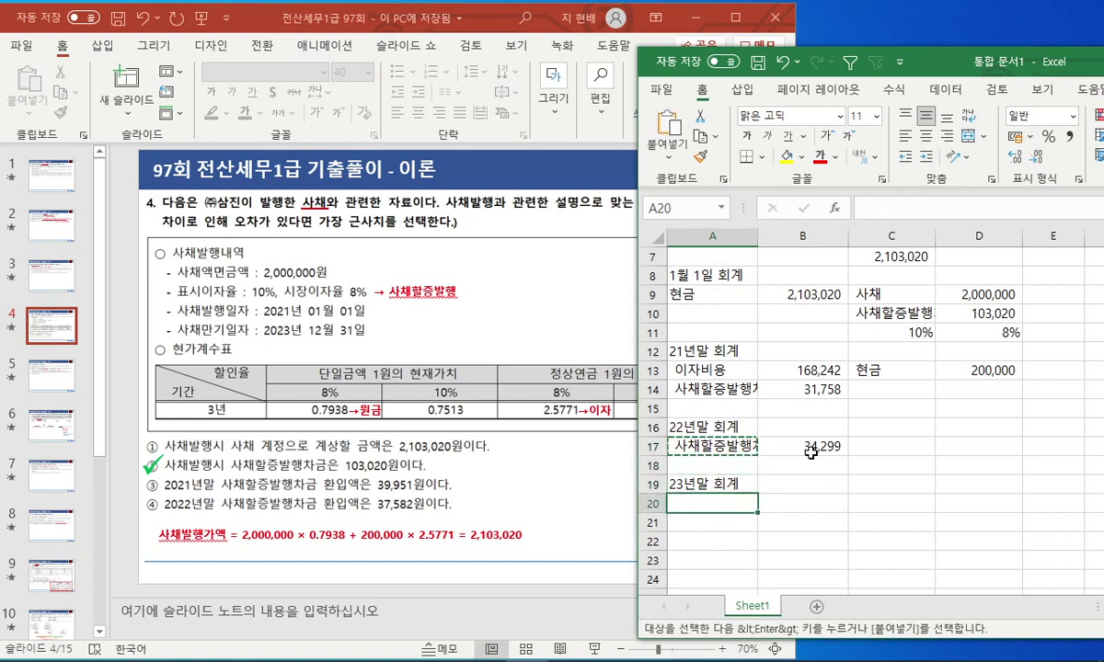
{"action": "key", "text": "ctrl+v"}
{"action": "key", "text": "Escape"}
Make the D11 rate absolute in B17 and copy the formula to B20, giving 37,043 for 2023.
{"action": "left_click", "coordinate": [811, 453]}
{"action": "double_click", "coordinate": [811, 453]}
{"action": "key", "text": "Left"}
{"action": "key", "text": "Left"}
{"action": "key", "text": "Left"}
{"action": "key", "text": "Left"}
{"action": "key", "text": "Left"}
{"action": "key", "text": "Left"}
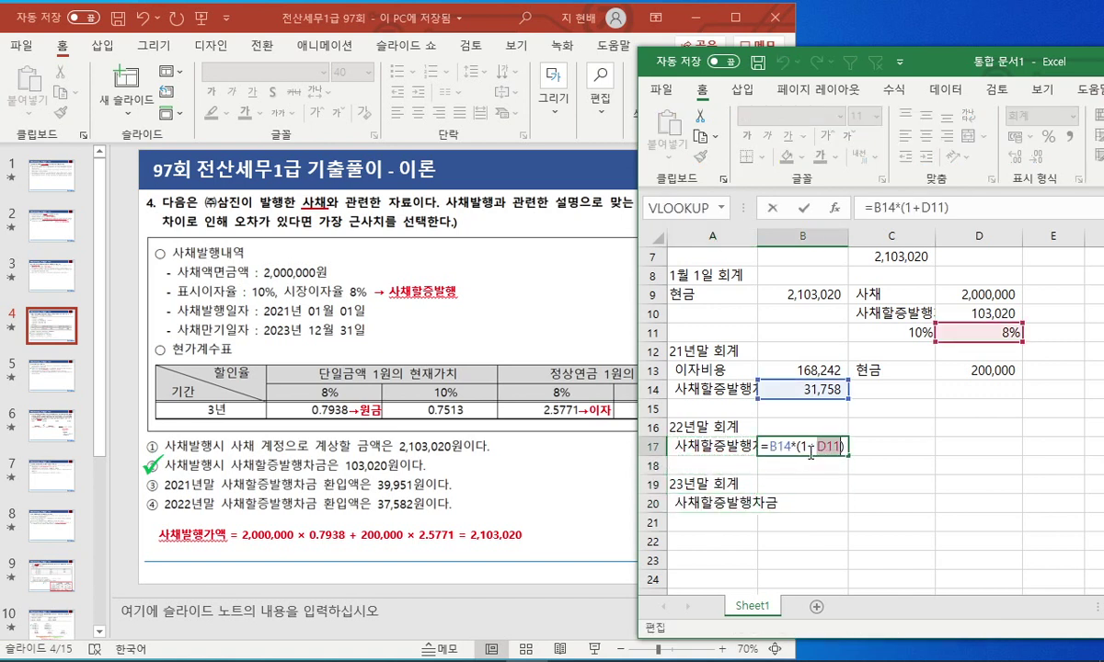
{"action": "key", "text": "F4"}
{"action": "key", "text": "Return"}
{"action": "key", "text": "Up"}
{"action": "key", "text": "ctrl+c"}
{"action": "key", "text": "Down"}
{"action": "key", "text": "Down"}
{"action": "key", "text": "Down"}
{"action": "key", "text": "ctrl+v"}
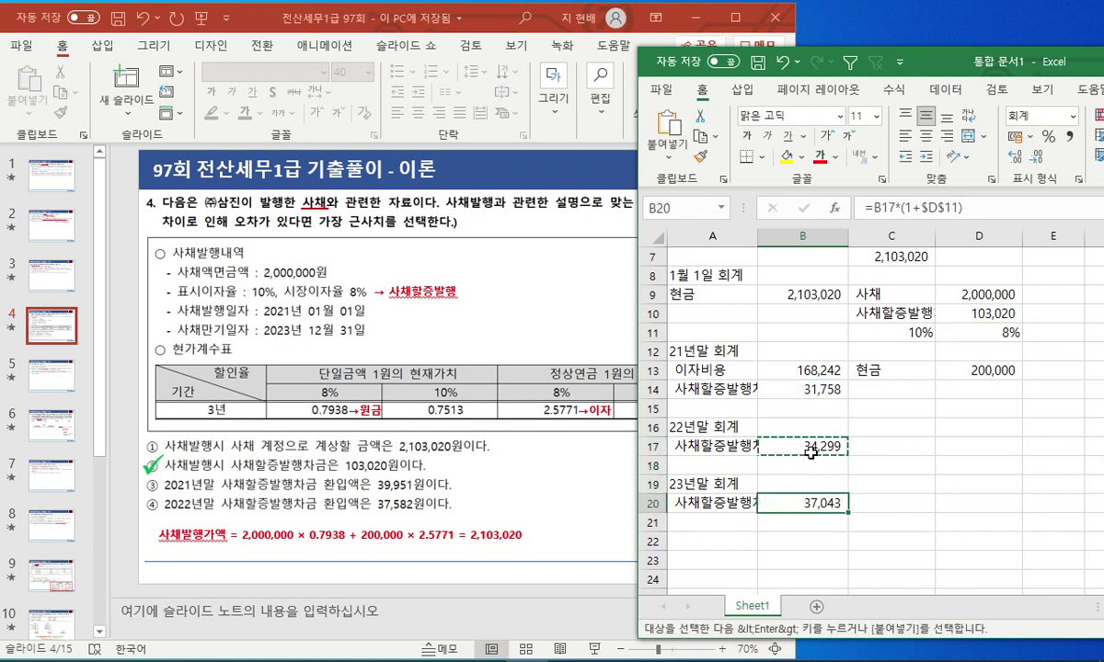
{"action": "key", "text": "F2"}
{"action": "key", "text": "Escape"}
In B22, sum B14, B17 and B20 for a three-year total of 103,100.
{"action": "key", "text": "Down"}
{"action": "key", "text": "Down"}
{"action": "type", "text": "="}
{"action": "key", "text": "Up"}
{"action": "key", "text": "Up"}
{"action": "key", "text": "Up"}
{"action": "key", "text": "Up"}
{"action": "key", "text": "Up"}
{"action": "key", "text": "Up"}
{"action": "key", "text": "Up"}
{"action": "key", "text": "Up"}
{"action": "type", "text": "+"}
{"action": "key", "text": "Up"}
{"action": "key", "text": "Up"}
{"action": "key", "text": "Up"}
{"action": "key", "text": "Up"}
{"action": "key", "text": "Up"}
{"action": "type", "text": "+"}
{"action": "key", "text": "Up"}
{"action": "key", "text": "Return"}
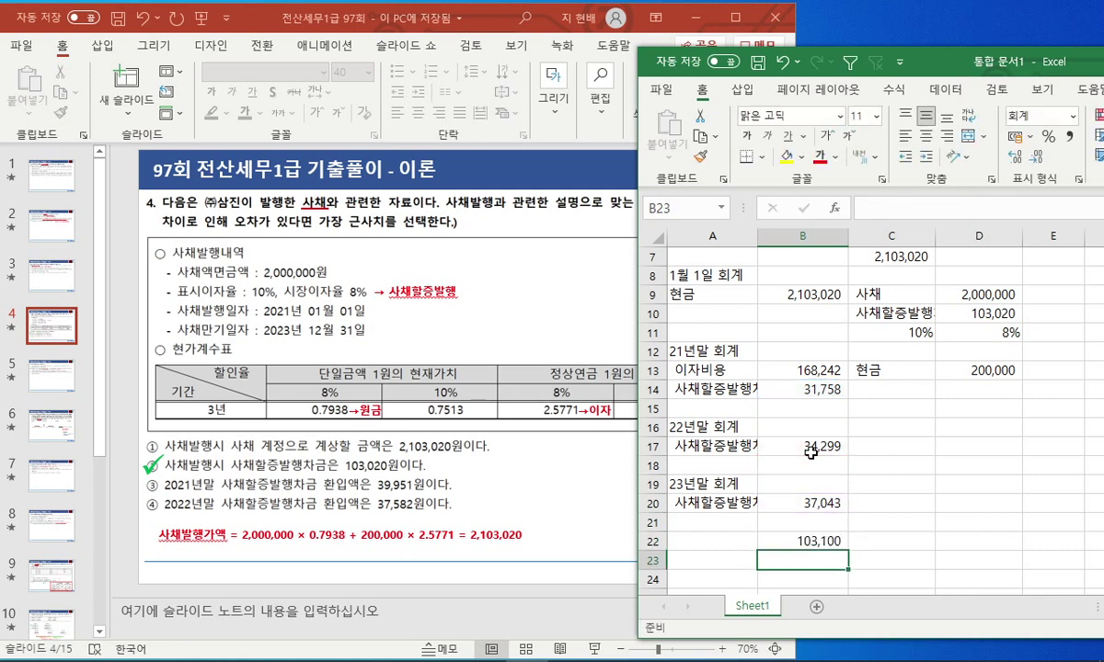
In B23, reference the 103,020 premium from D10.
{"action": "type", "text": "="}
{"action": "key", "text": "Up"}
{"action": "key", "text": "Right"}
{"action": "key", "text": "Up"}
{"action": "key", "text": "Right"}
{"action": "key", "text": "Up"}
{"action": "key", "text": "Up"}
{"action": "key", "text": "Up"}
{"action": "key", "text": "Up"}
{"action": "key", "text": "Up"}
{"action": "key", "text": "Up"}
{"action": "key", "text": "Up"}
{"action": "key", "text": "Up"}
{"action": "key", "text": "Up"}
{"action": "key", "text": "Up"}
{"action": "key", "text": "Up"}
{"action": "key", "text": "Return"}
In B24, compute B22 minus B23, showing the 80 difference.
{"action": "type", "text": "="}
{"action": "key", "text": "Up"}
{"action": "key", "text": "Up"}
{"action": "type", "text": "-"}
{"action": "key", "text": "Up"}
{"action": "key", "text": "Return"}
{"action": "key", "text": "Up"}
{"action": "key", "text": "Up"}
{"action": "key", "text": "Up"}
{"action": "key", "text": "Up"}
{"action": "key", "text": "Up"}
Try subtracting B24 in the 2023 formula, then undo the circular-reference edit.
{"action": "key", "text": "F2"}
{"action": "type", "text": "-"}
{"action": "left_click", "coordinate": [833, 560]}
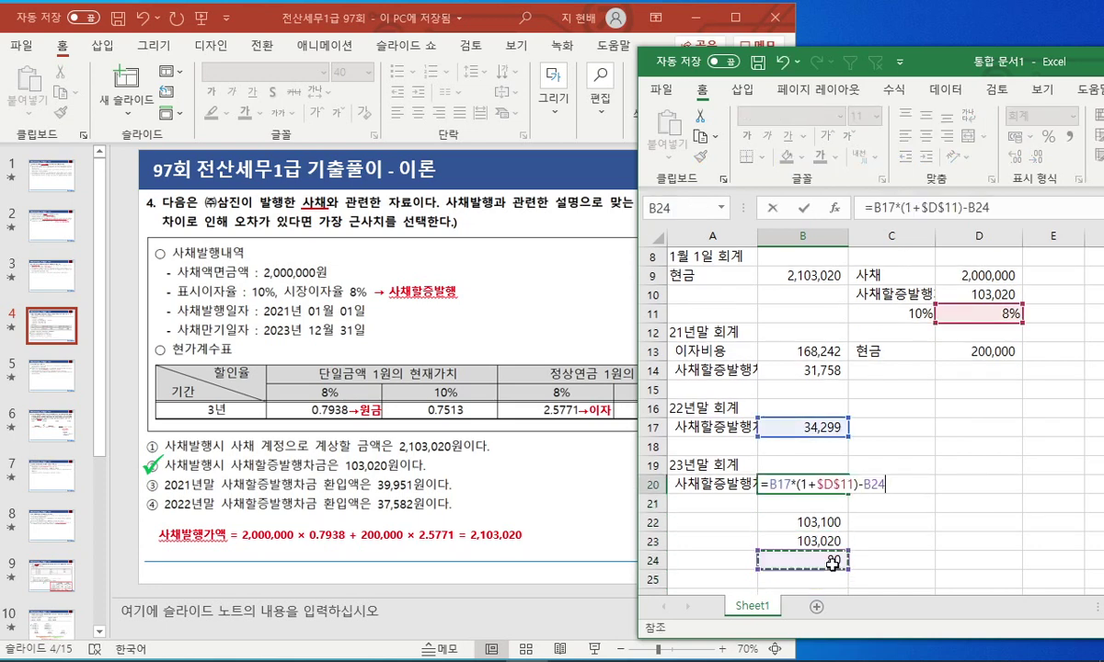
{"action": "key", "text": "Return"}
{"action": "key", "text": "Return"}
{"action": "key", "text": "ctrl+z"}
Enter 80 in C20 and subtract it in B20, making 2023 amortization 36,963 with zero difference.
{"action": "key", "text": "Right"}
{"action": "type", "text": "80"}
{"action": "key", "text": "Left"}
{"action": "key", "text": "F2"}
{"action": "type", "text": "-"}
{"action": "left_click", "coordinate": [907, 506]}
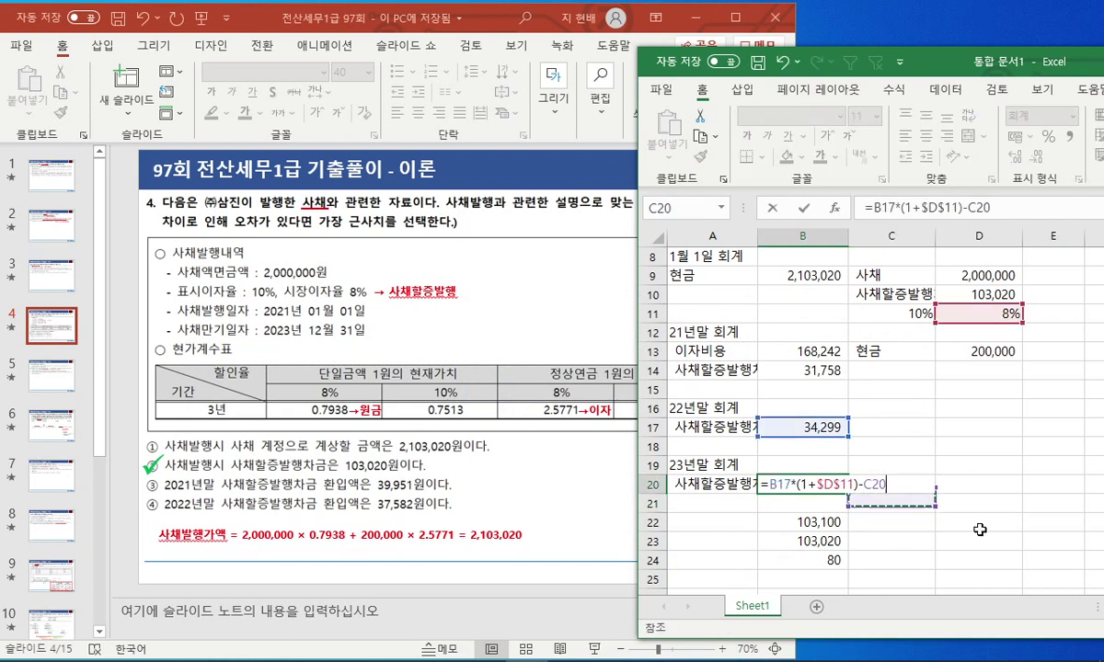
{"action": "key", "text": "Up"}
{"action": "key", "text": "Return"}
{"action": "key", "text": "Down"}
{"action": "key", "text": "Down"}
{"action": "key", "text": "Down"}
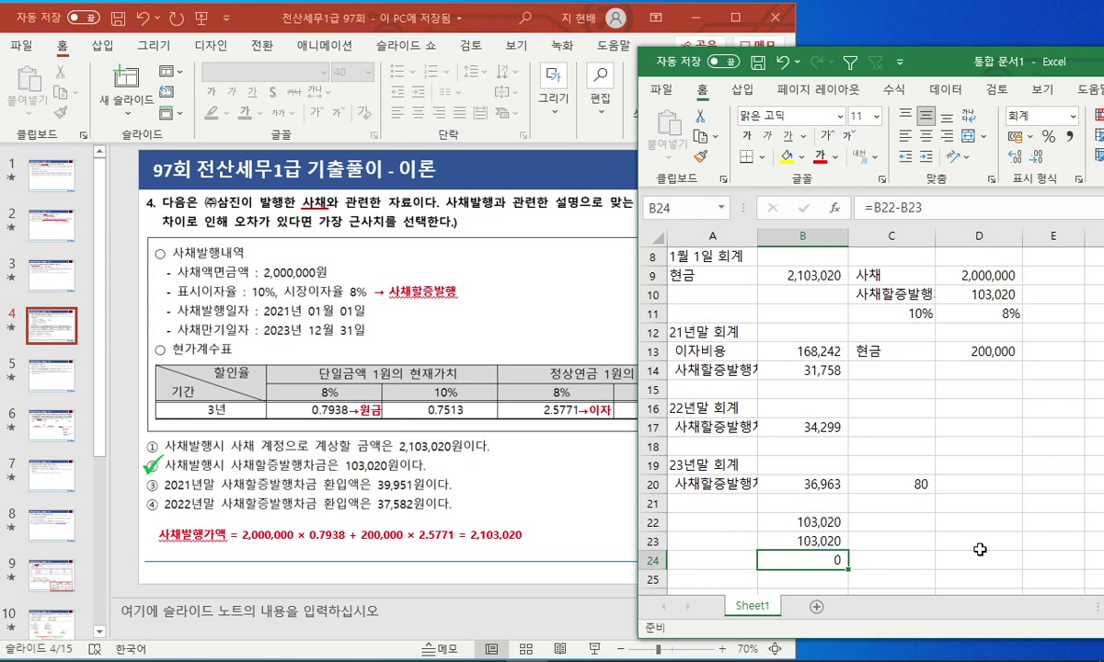
{"action": "left_click", "coordinate": [552, 536]}
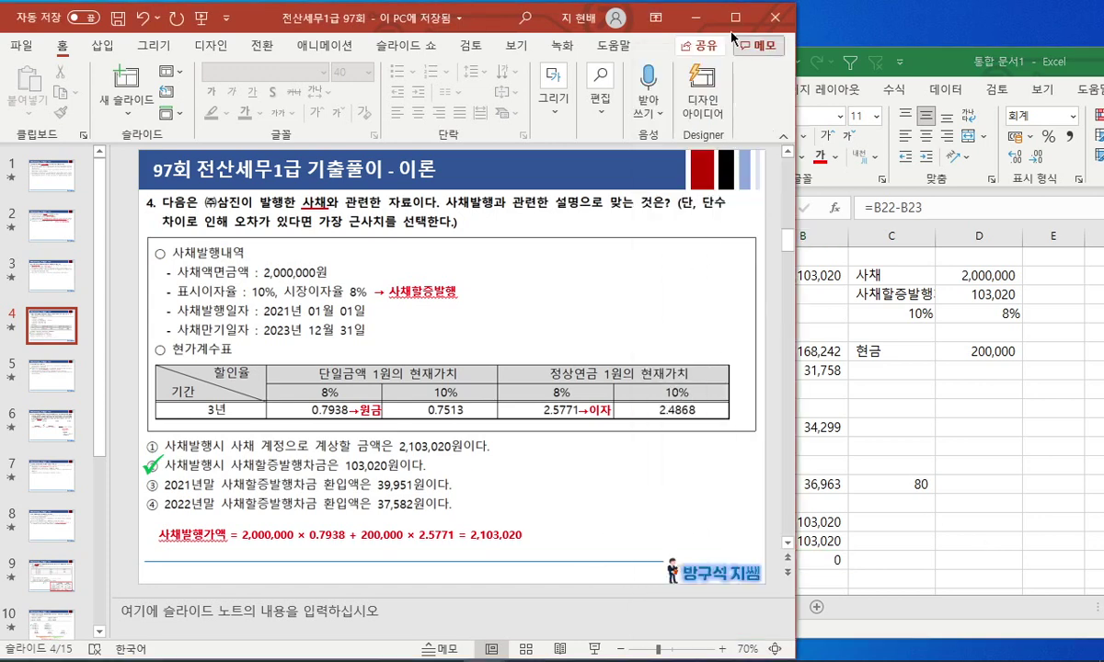
Maximize PowerPoint and go to slide 5, the question on 자본 (capital).
{"action": "left_click", "coordinate": [735, 16]}
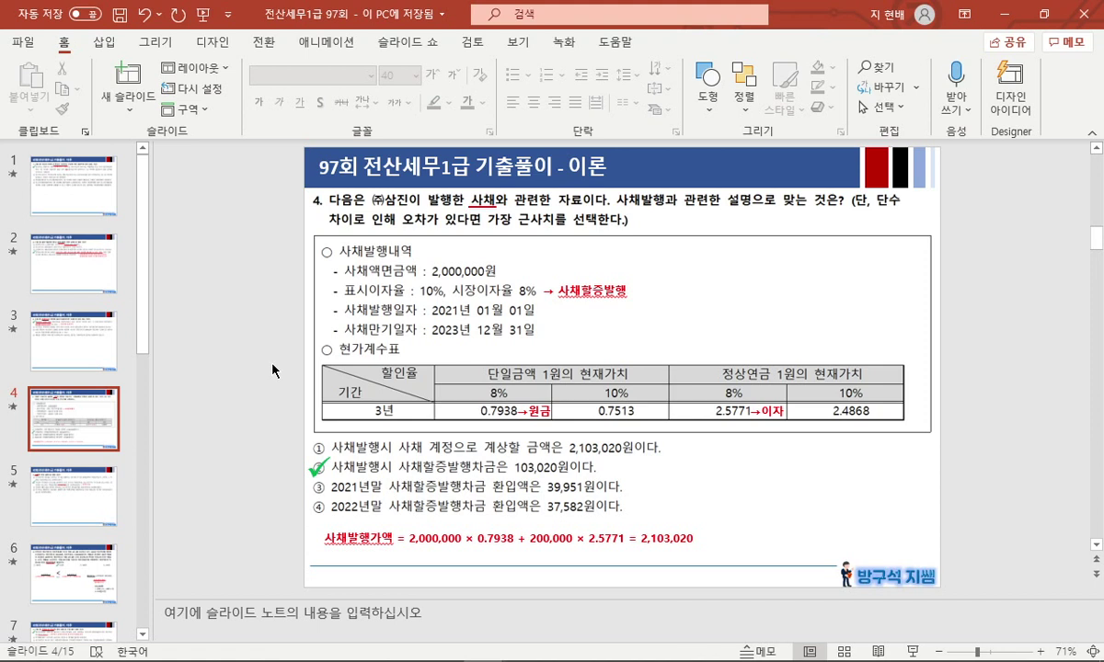
{"action": "left_click", "coordinate": [80, 450]}
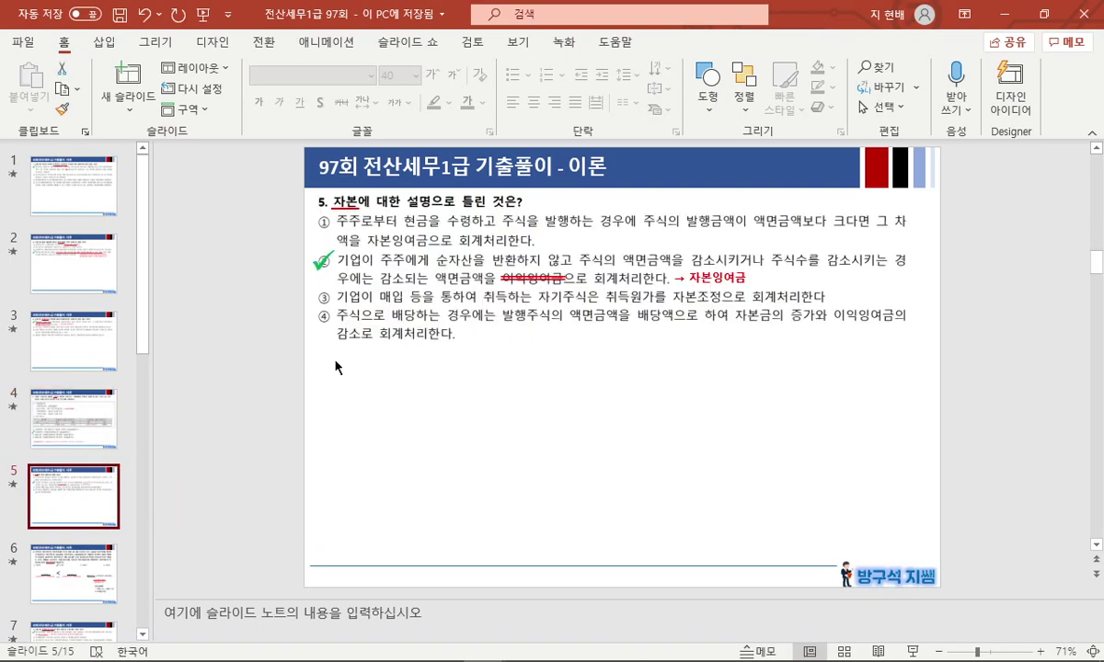
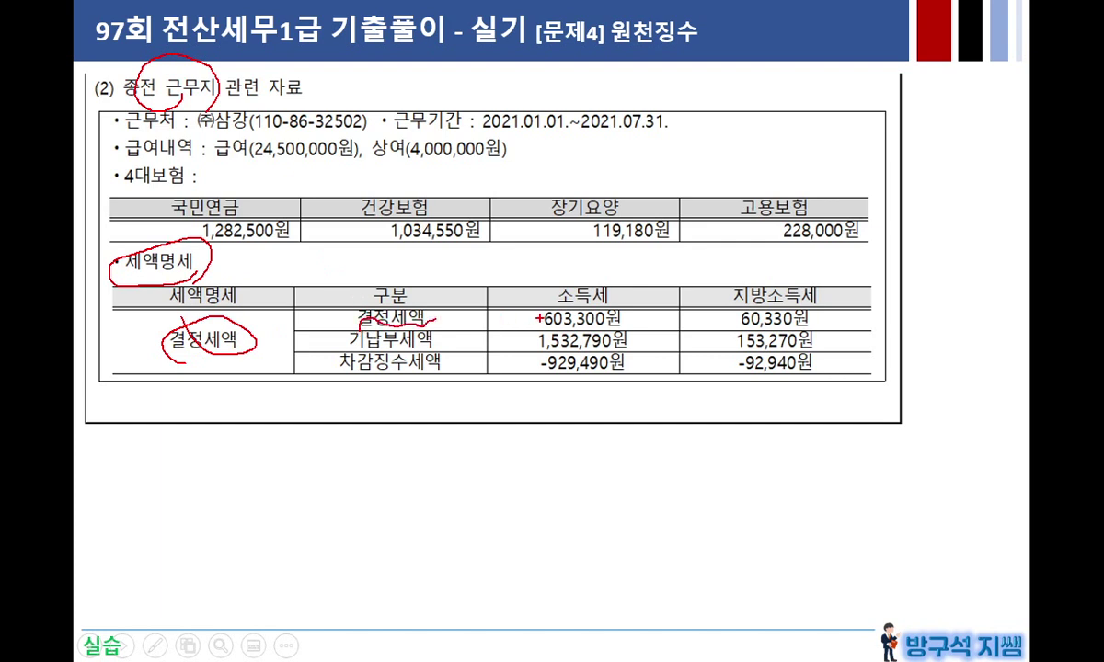
Circle the determined taxes 603,300 and 60,330 and add a handwritten note below the table.
{"action": "left_click_drag", "start_coordinate": [627, 306], "coordinate": [536, 304]}
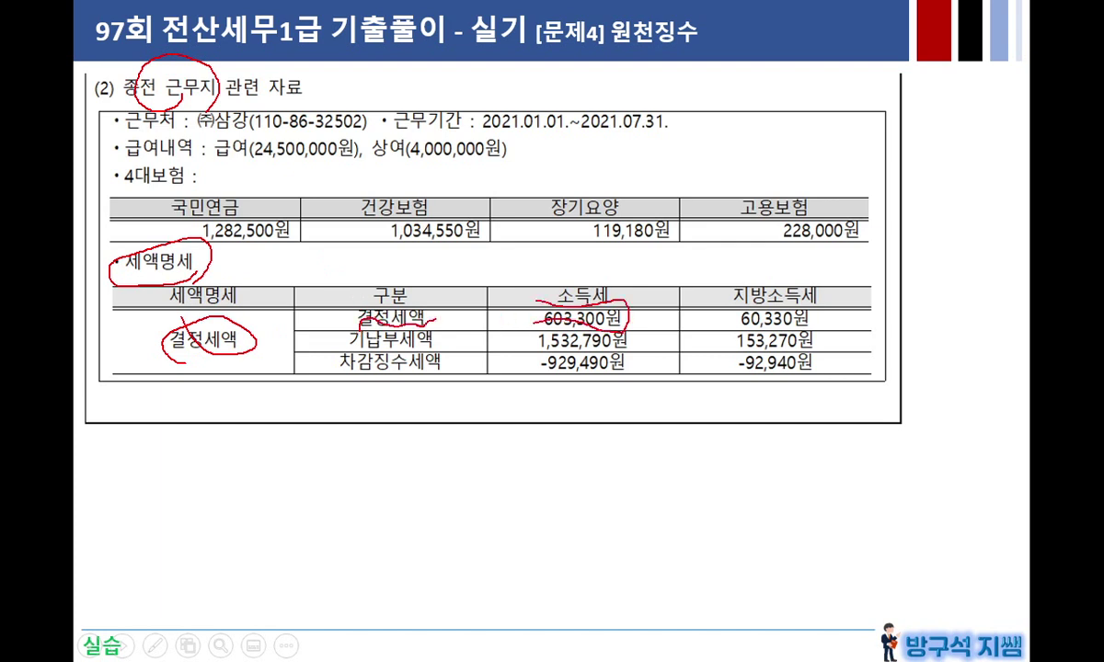
{"action": "mouse_move", "coordinate": [746, 322]}
{"action": "left_mouse_down"}
{"action": "mouse_move", "coordinate": [807, 287]}
{"action": "mouse_move", "coordinate": [724, 297]}
{"action": "left_mouse_up"}
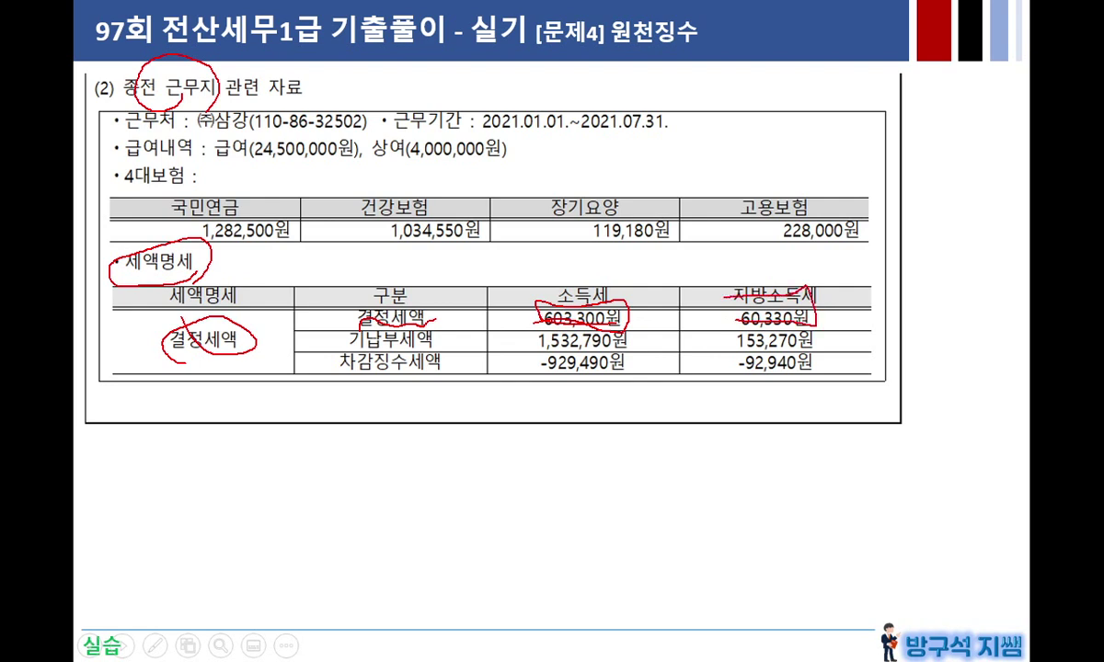
{"action": "mouse_move", "coordinate": [325, 337]}
{"action": "left_mouse_down"}
{"action": "mouse_move", "coordinate": [285, 460]}
{"action": "mouse_move", "coordinate": [324, 451]}
{"action": "mouse_move", "coordinate": [291, 524]}
{"action": "mouse_move", "coordinate": [313, 536]}
{"action": "left_mouse_up"}
{"action": "left_click_drag", "start_coordinate": [341, 497], "coordinate": [432, 480]}
Underline 기납부세액 1,532,790 and circle -929,490 and -92,940, then erase the ink and end the slideshow.
{"action": "left_click_drag", "start_coordinate": [328, 335], "coordinate": [458, 322]}
{"action": "left_click_drag", "start_coordinate": [513, 348], "coordinate": [628, 342]}
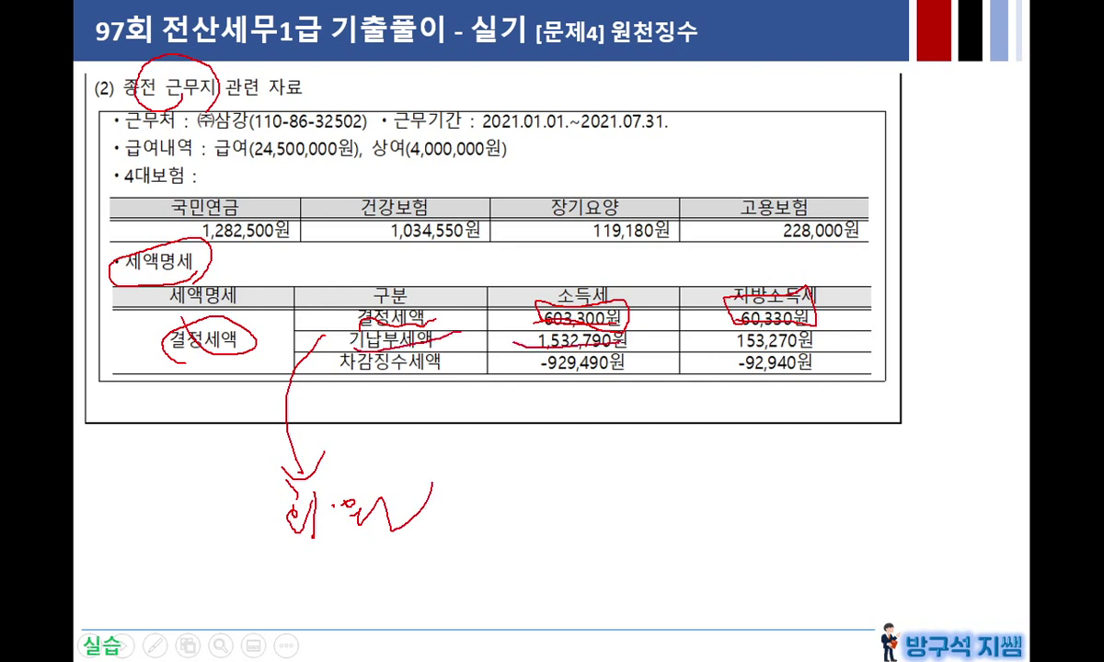
{"action": "mouse_move", "coordinate": [392, 383]}
{"action": "left_mouse_down"}
{"action": "mouse_move", "coordinate": [543, 364]}
{"action": "mouse_move", "coordinate": [589, 386]}
{"action": "mouse_move", "coordinate": [550, 366]}
{"action": "left_mouse_up"}
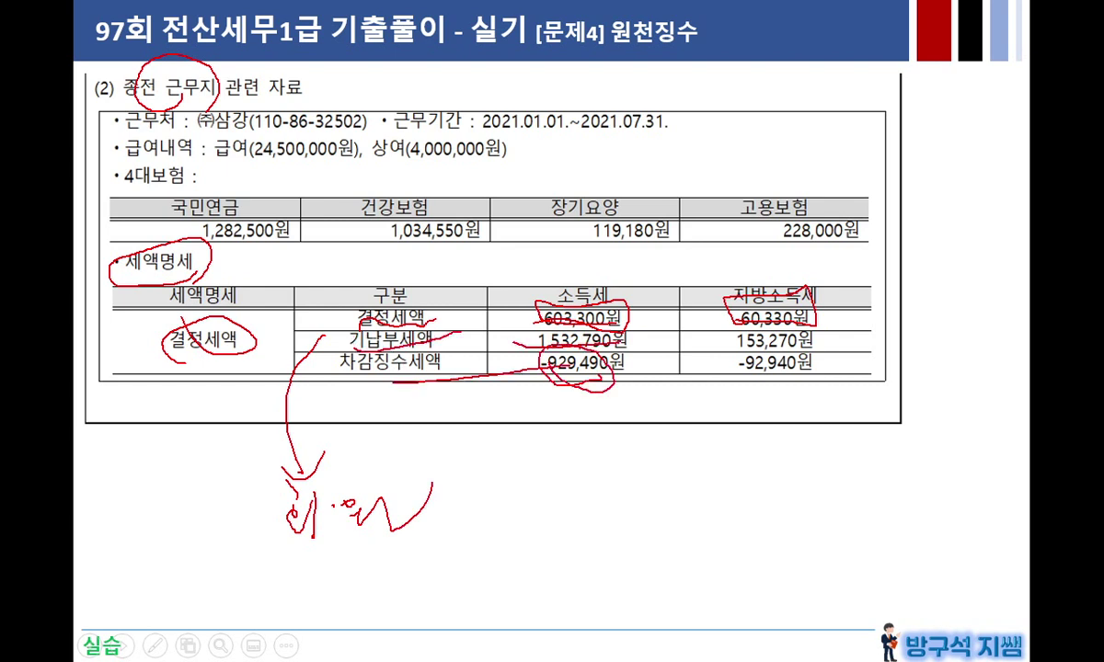
{"action": "mouse_move", "coordinate": [740, 357]}
{"action": "left_mouse_down"}
{"action": "mouse_move", "coordinate": [808, 370]}
{"action": "mouse_move", "coordinate": [748, 393]}
{"action": "left_mouse_up"}
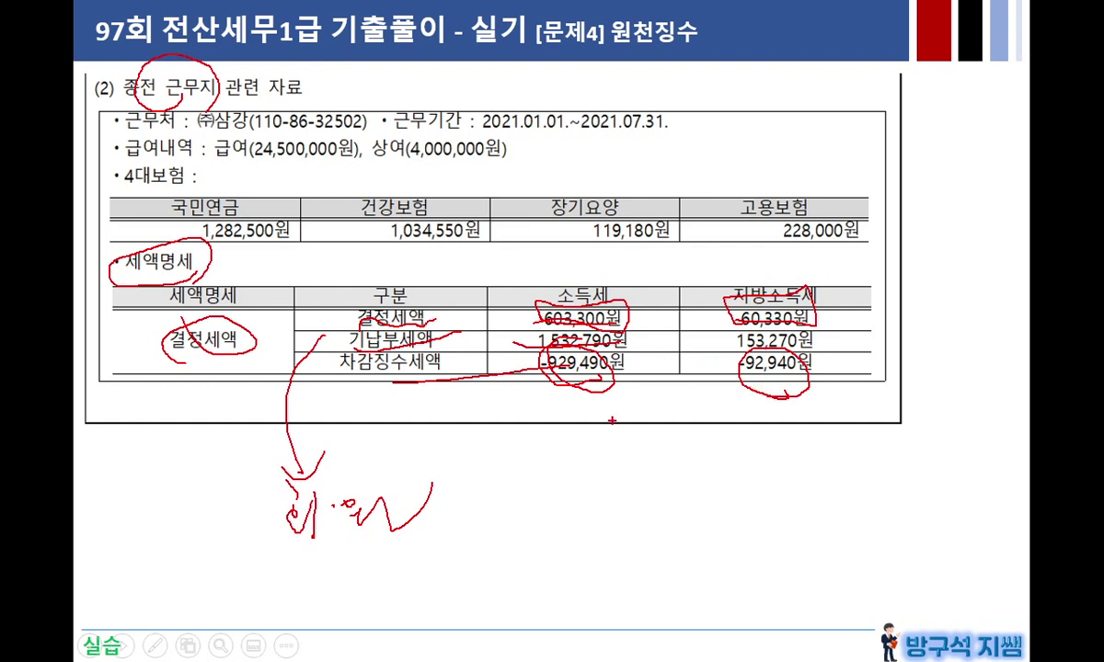
{"action": "key", "text": "e"}
{"action": "key", "text": "Escape"}
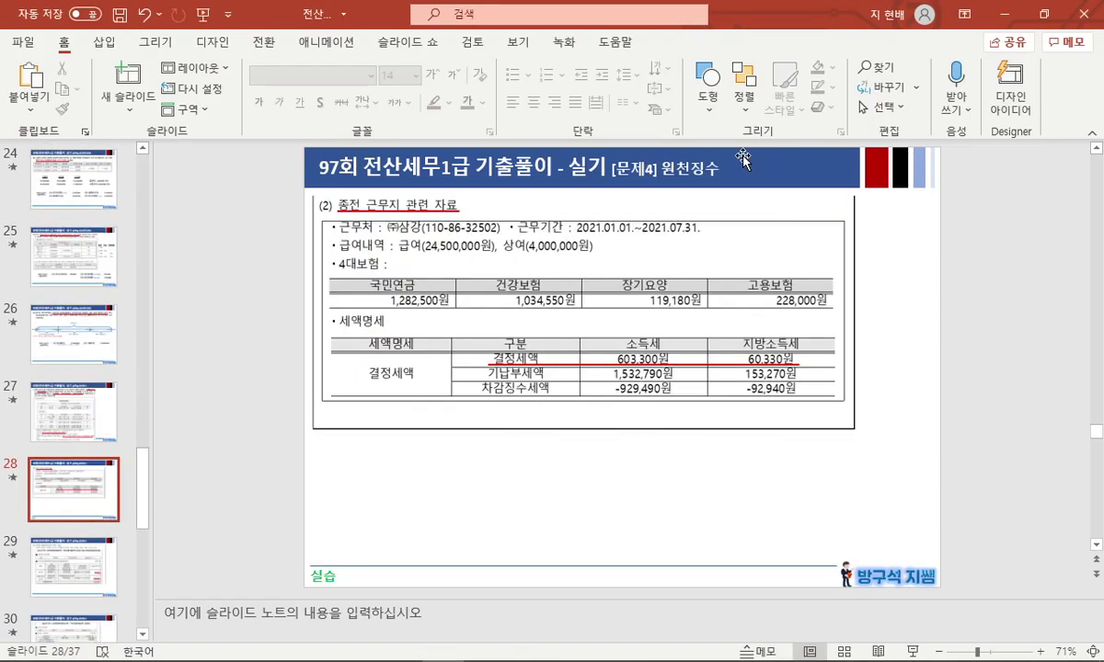
Shrink PowerPoint and bring KcLep forward with its 원천징수 menus, moving it to the right.
{"action": "left_click", "coordinate": [1055, 16]}
{"action": "left_click", "coordinate": [851, 284]}
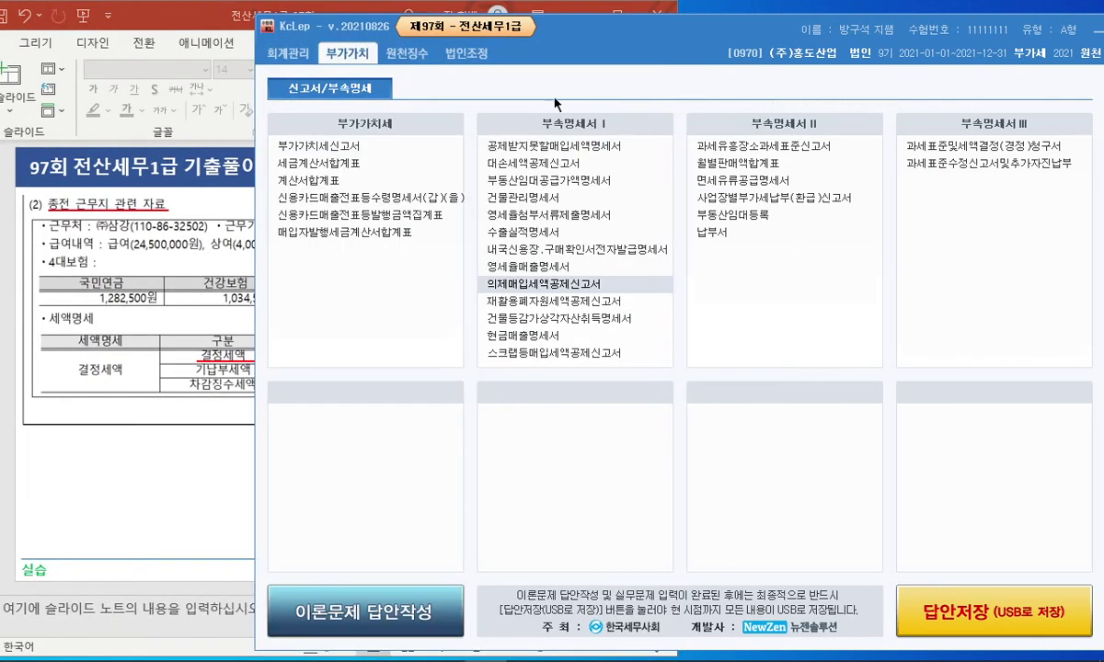
{"action": "left_click", "coordinate": [405, 52]}
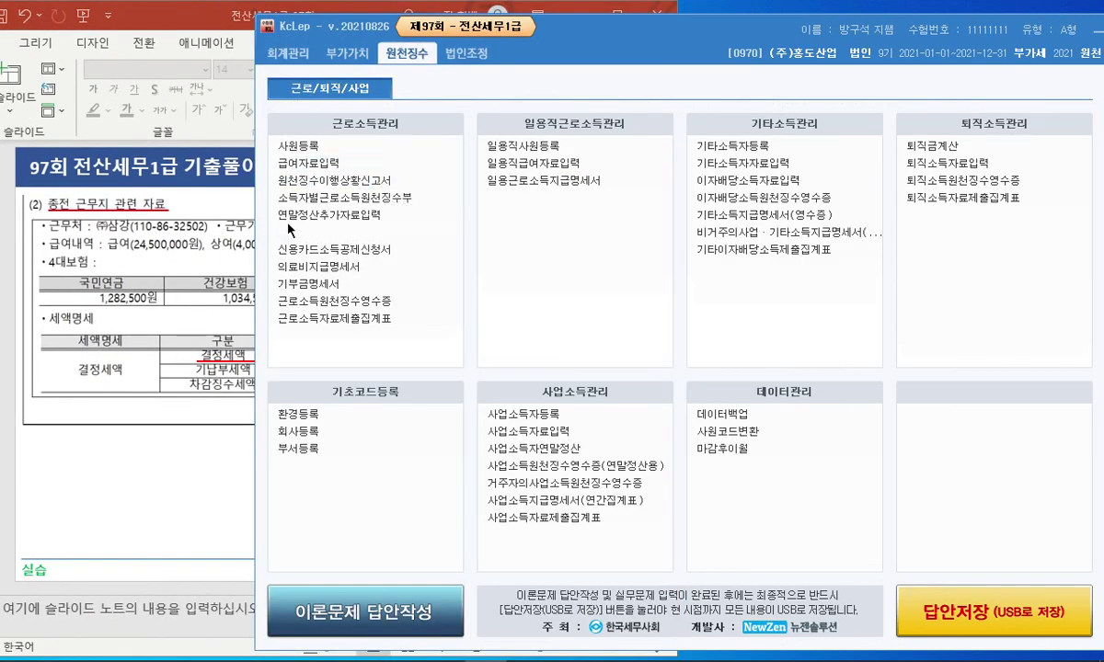
{"action": "left_click_drag", "start_coordinate": [617, 29], "coordinate": [750, 29]}
Scroll through the previous-employer slide in PowerPoint, then return to KcLep.
{"action": "left_click", "coordinate": [288, 485]}
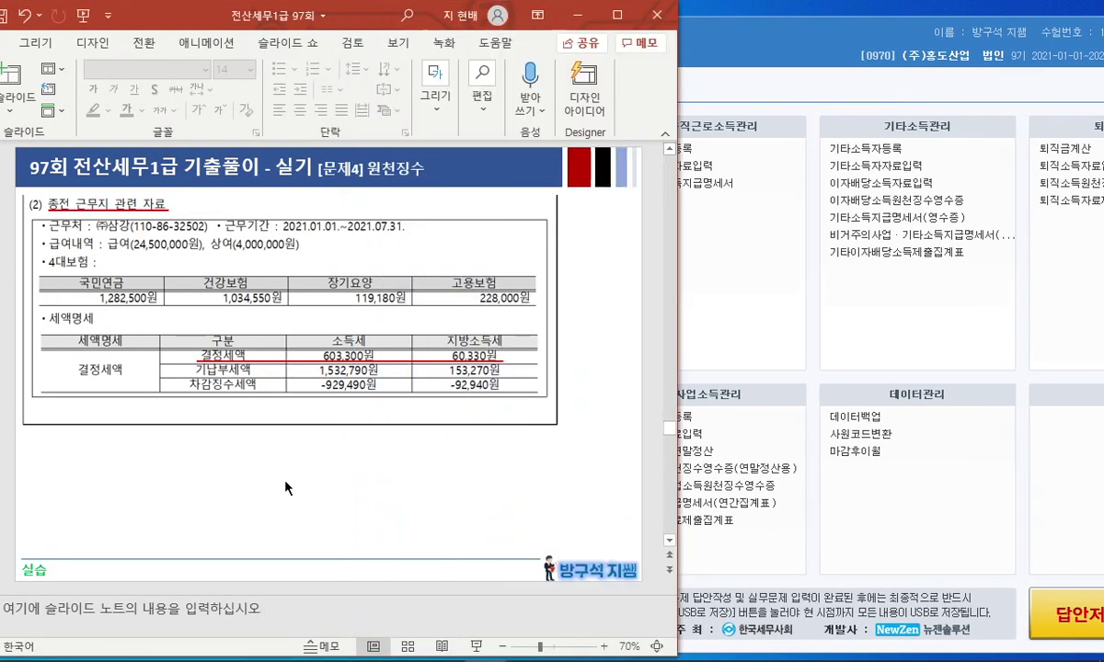
{"action": "scroll", "coordinate": [288, 485], "scroll_direction": "up", "scroll_amount": 2}
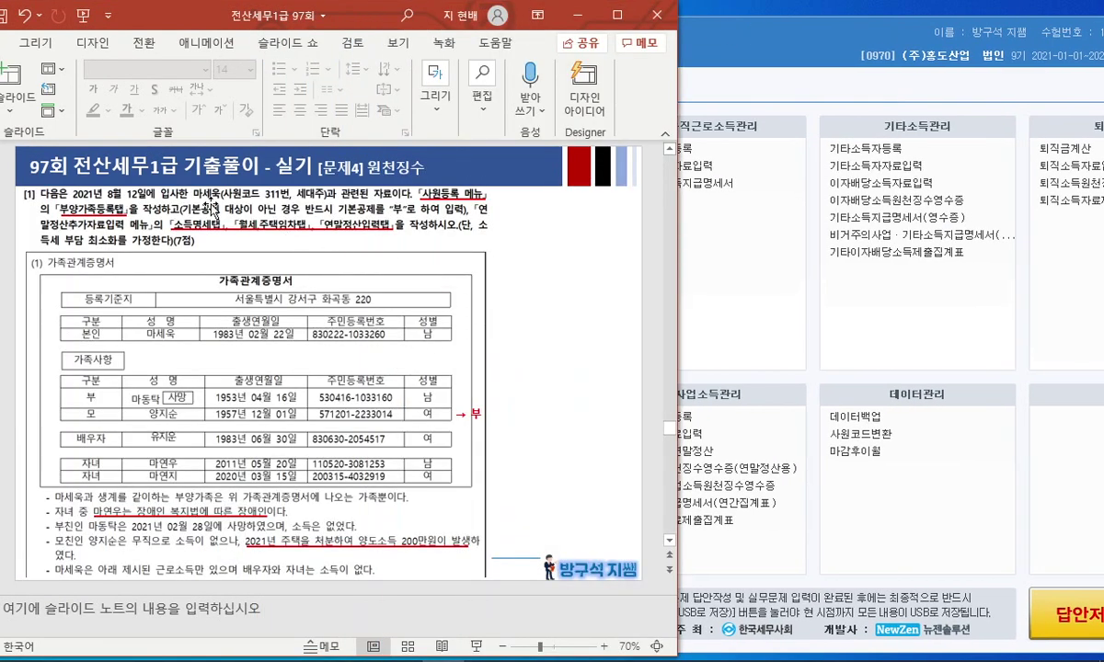
{"action": "scroll", "coordinate": [563, 291], "scroll_direction": "down", "scroll_amount": 2}
{"action": "scroll", "coordinate": [563, 290], "scroll_direction": "up", "scroll_amount": 2}
{"action": "scroll", "coordinate": [565, 289], "scroll_direction": "down", "scroll_amount": 2}
{"action": "left_click", "coordinate": [754, 324]}
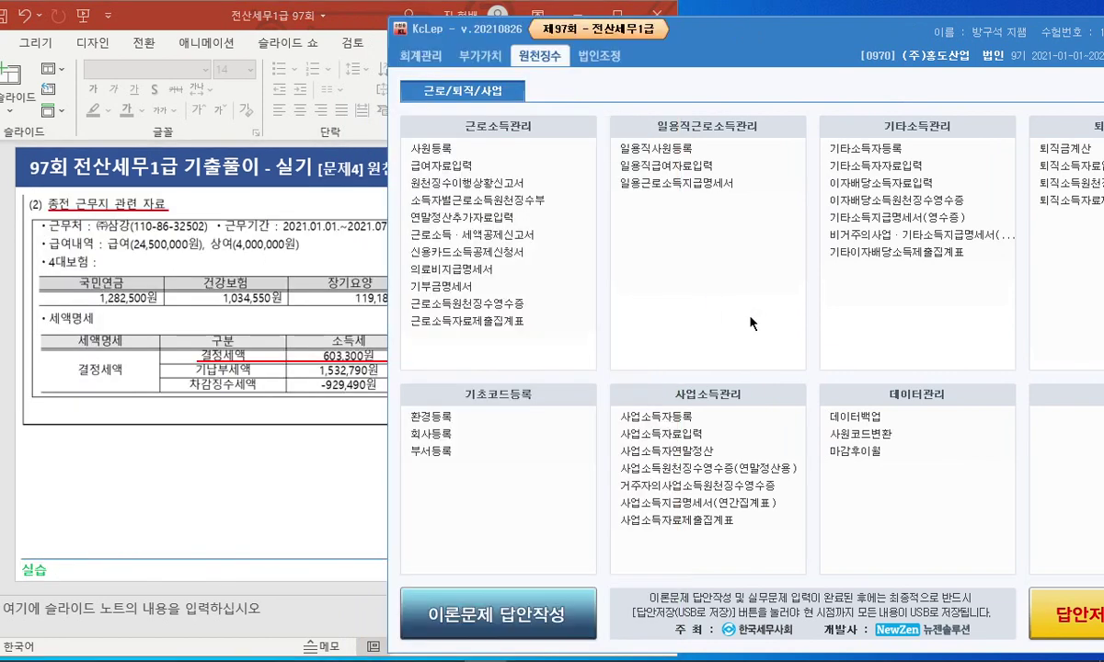
Open and close 원천징수이행상황신고서, then open 연말정산추가자료입력.
{"action": "left_click", "coordinate": [521, 183]}
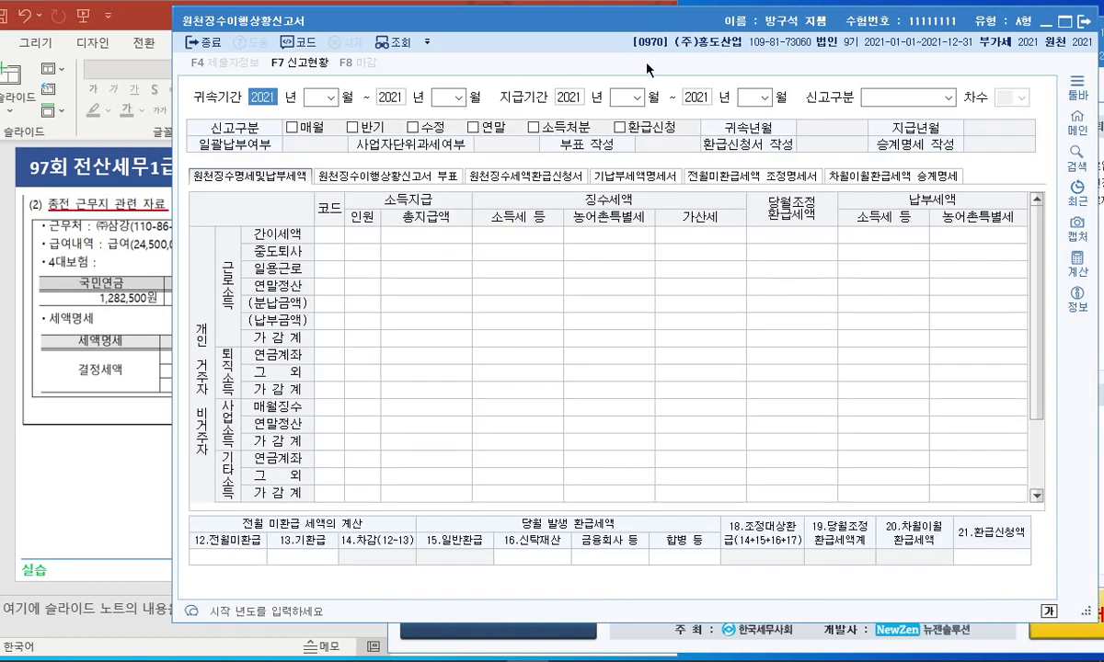
{"action": "key", "text": "Escape"}
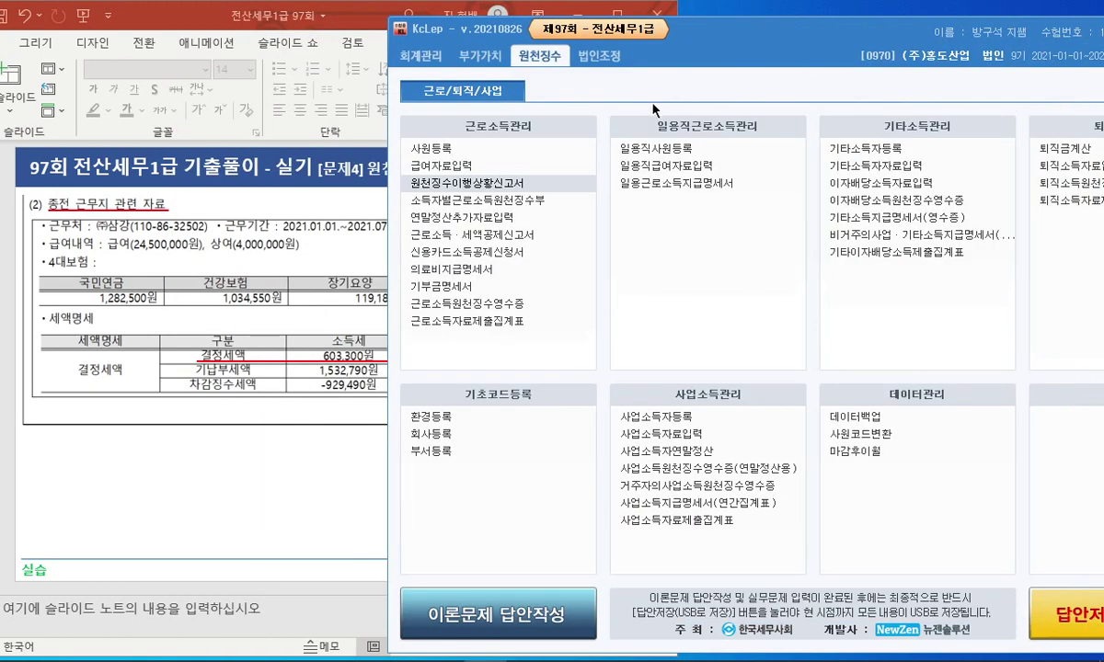
{"action": "left_click", "coordinate": [529, 217]}
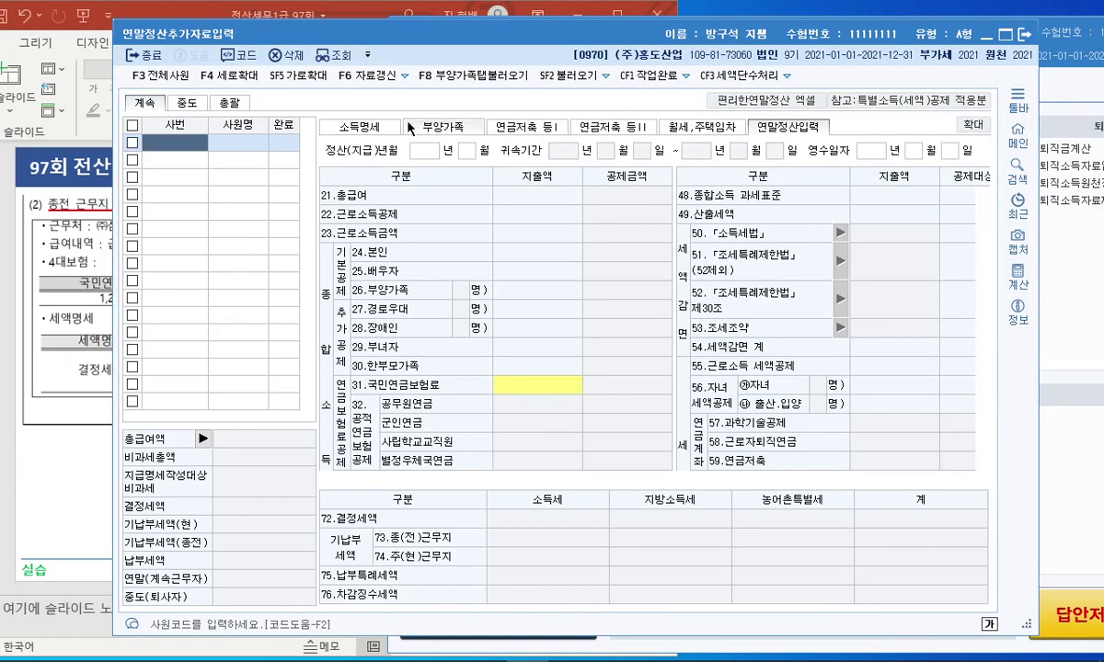
Select employee 311 from the code lookup on the 계속 list and load their settlement data.
{"action": "left_click", "coordinate": [187, 103]}
{"action": "double_click", "coordinate": [189, 147]}
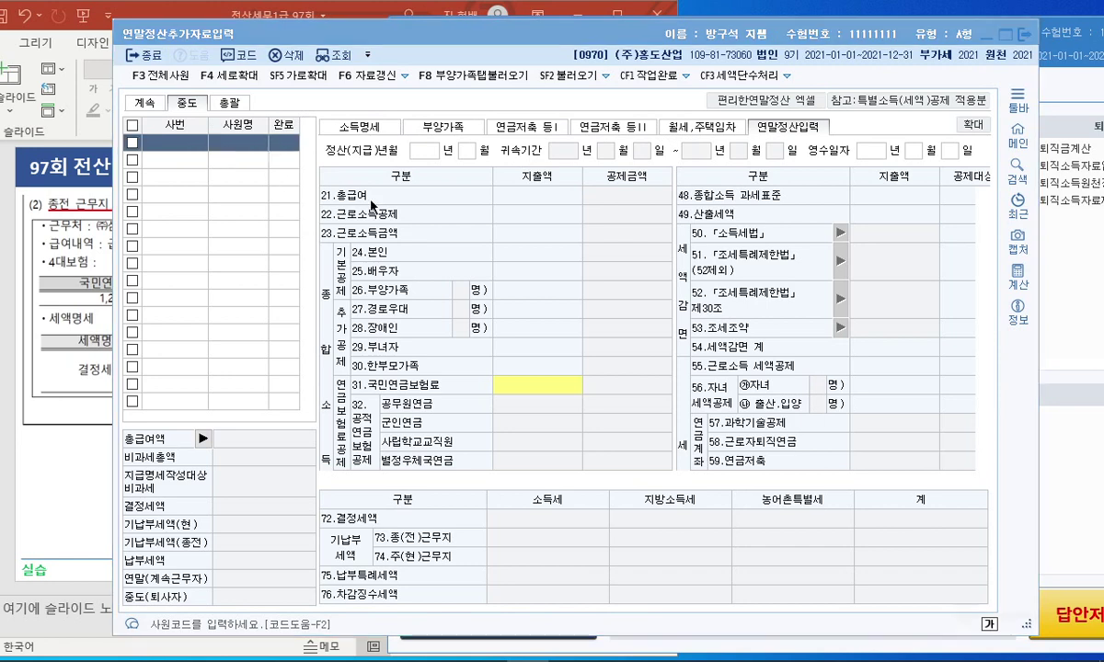
{"action": "key", "text": "Escape"}
{"action": "left_click", "coordinate": [140, 98]}
{"action": "double_click", "coordinate": [167, 144]}
{"action": "double_click", "coordinate": [475, 237]}
{"action": "left_click", "coordinate": [194, 105]}
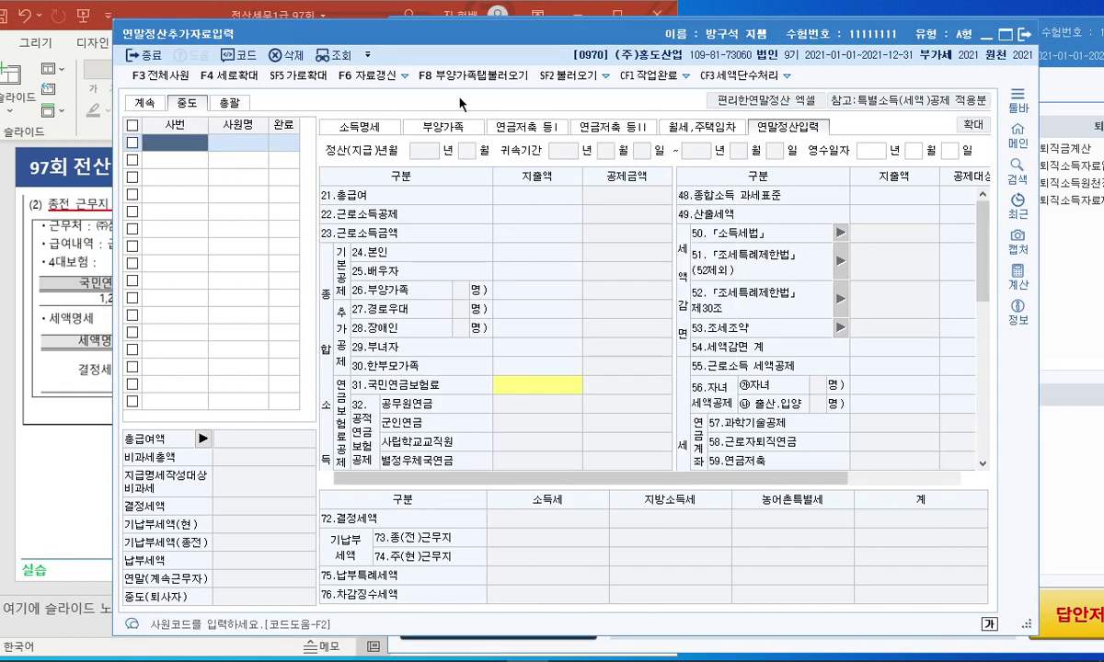
{"action": "key", "text": "F2"}
{"action": "key", "text": "Escape"}
{"action": "left_click", "coordinate": [145, 100]}
{"action": "left_click", "coordinate": [187, 104]}
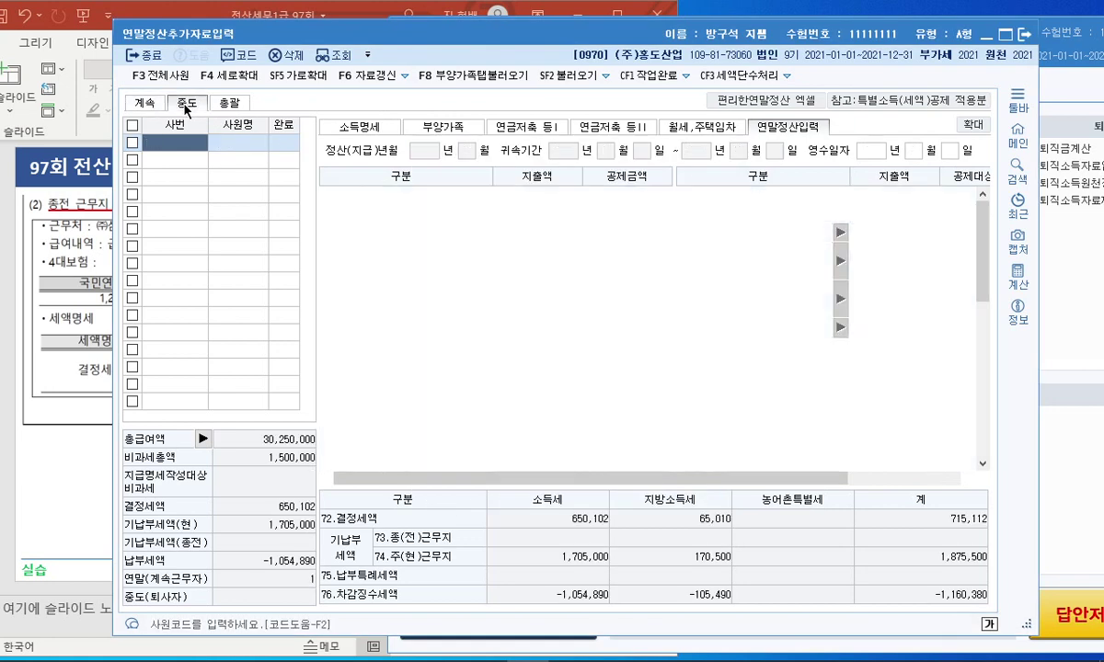
{"action": "left_click", "coordinate": [145, 103]}
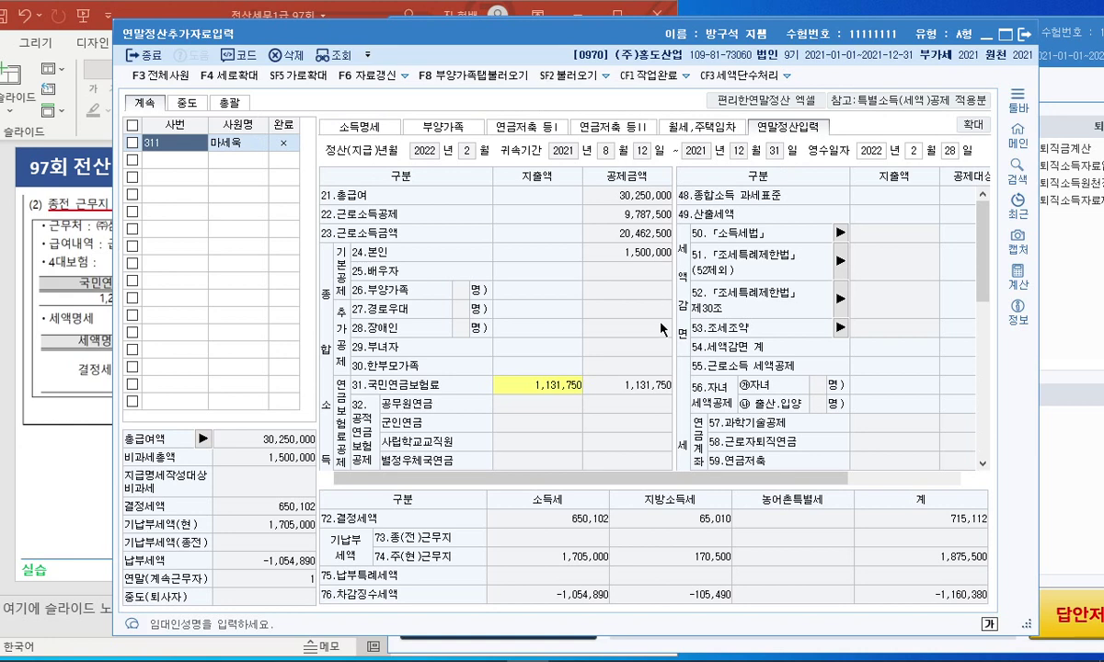
Look over employee 311's form sections and settle on the 소득명세 tab.
{"action": "scroll", "coordinate": [655, 326], "scroll_direction": "down", "scroll_amount": 5}
{"action": "scroll", "coordinate": [655, 328], "scroll_direction": "down", "scroll_amount": 3}
{"action": "scroll", "coordinate": [659, 345], "scroll_direction": "up", "scroll_amount": 5}
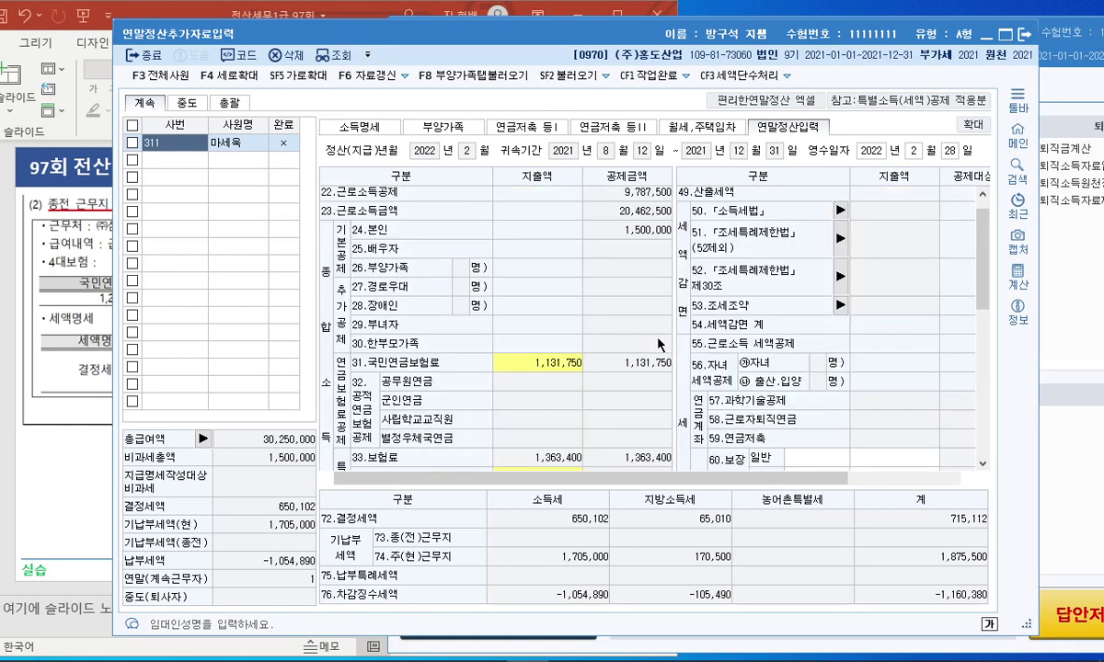
{"action": "scroll", "coordinate": [660, 349], "scroll_direction": "down", "scroll_amount": 2}
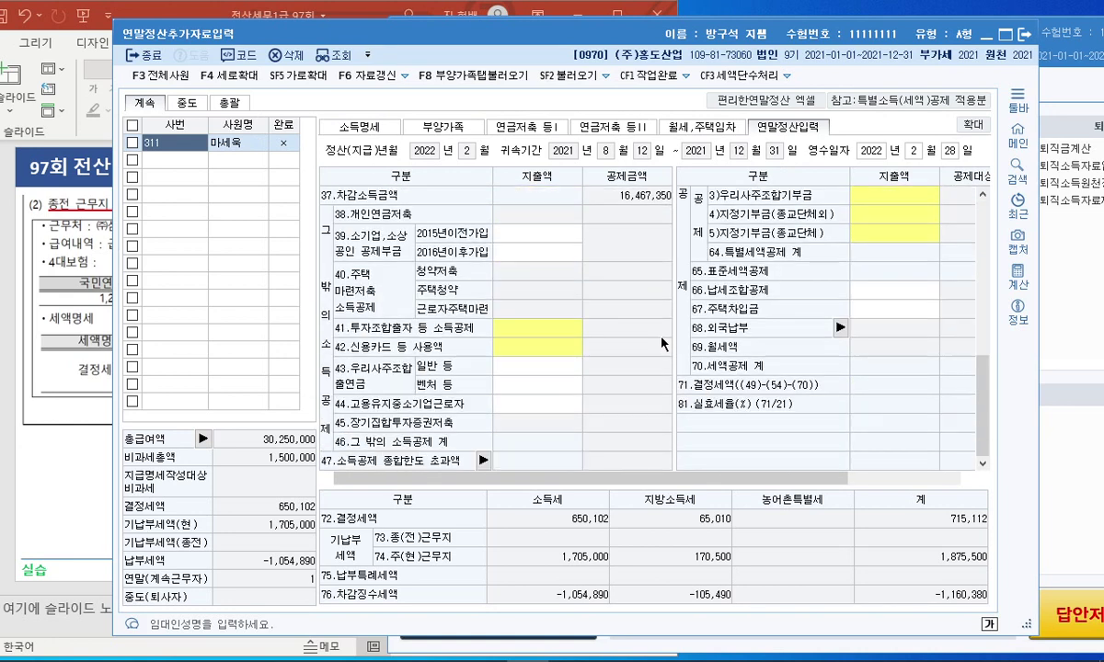
{"action": "scroll", "coordinate": [602, 327], "scroll_direction": "up", "scroll_amount": 5}
{"action": "left_click", "coordinate": [630, 128]}
{"action": "left_click", "coordinate": [470, 126]}
{"action": "left_click", "coordinate": [350, 126]}
{"action": "left_click", "coordinate": [437, 126]}
{"action": "left_click", "coordinate": [363, 126]}
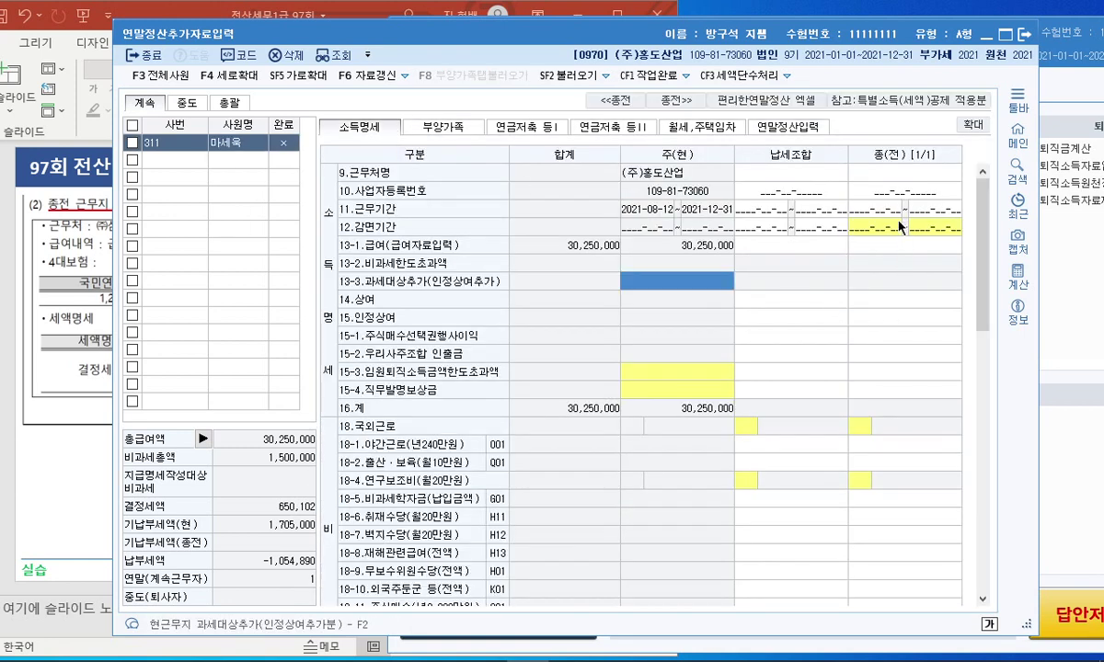
Enter previous employer (주)삼강 and its business registration number in the 종(전) column.
{"action": "left_click", "coordinate": [851, 191]}
{"action": "left_click", "coordinate": [905, 173]}
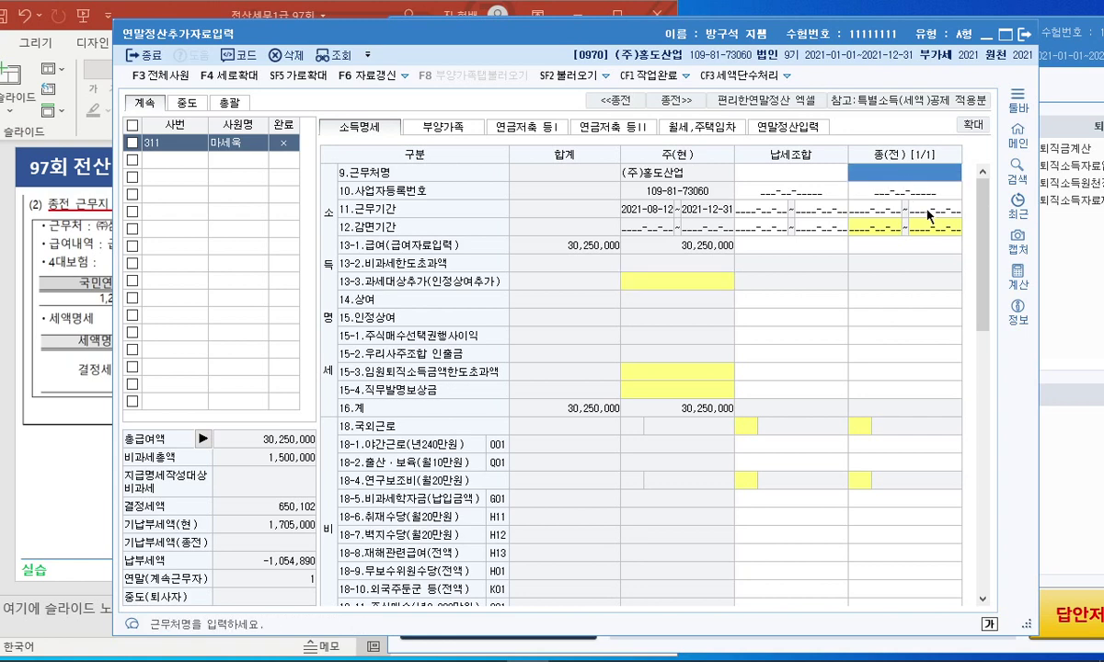
{"action": "left_click_drag", "start_coordinate": [452, 43], "coordinate": [556, 38]}
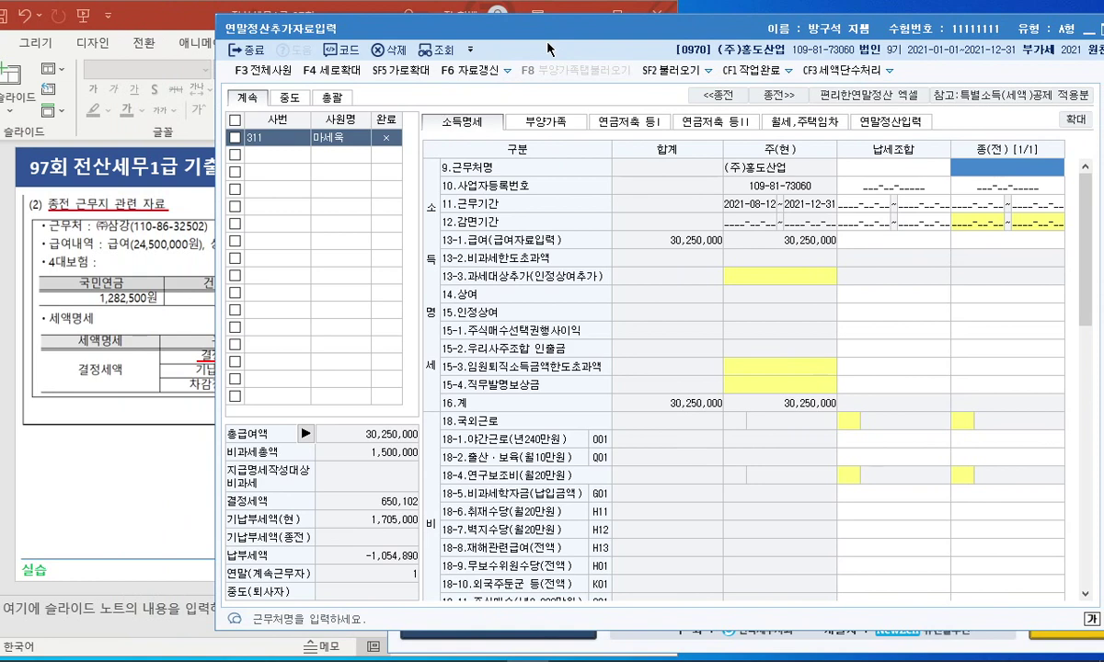
{"action": "type", "text": "(주"}
{"action": "type", "text": ")삼강"}
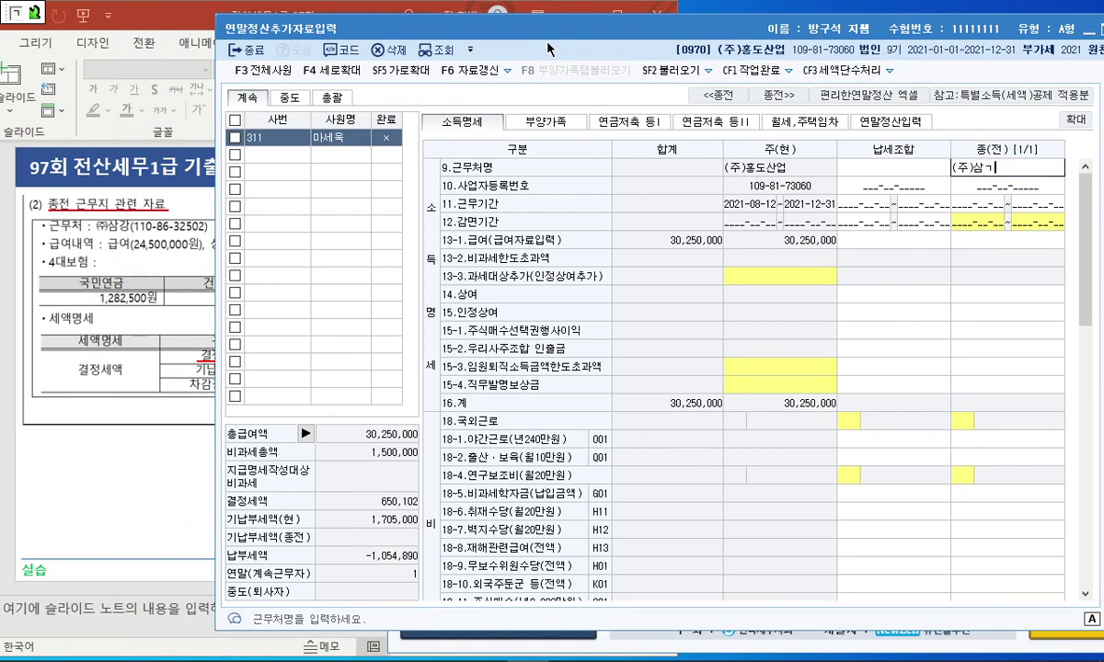
{"action": "key", "text": "Return"}
{"action": "left_click", "coordinate": [153, 234]}
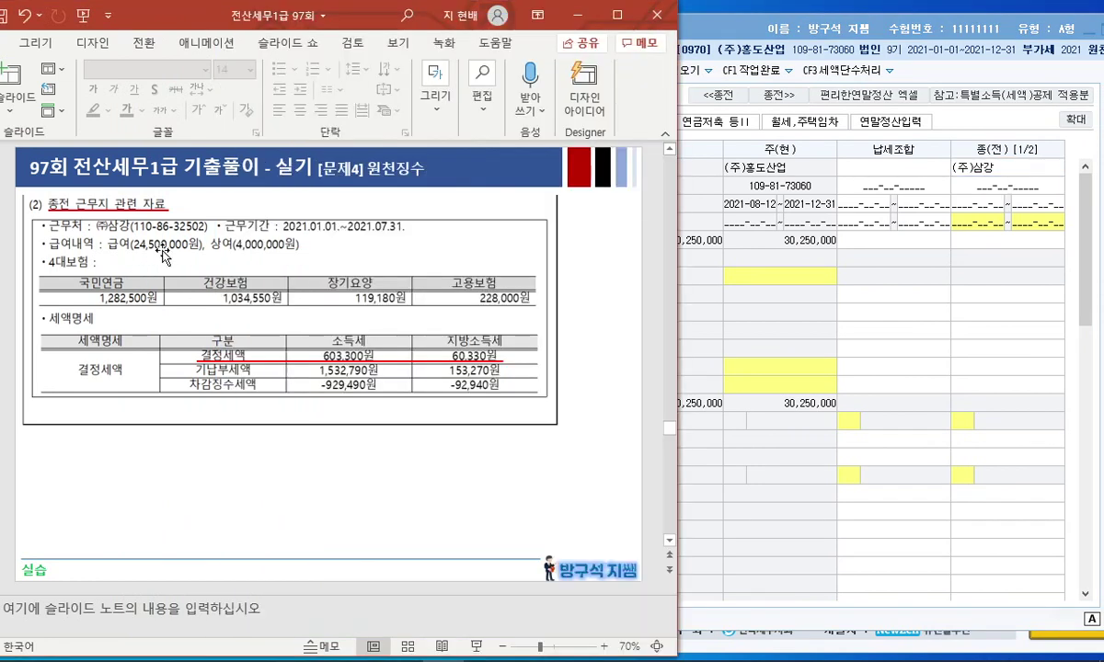
{"action": "left_click", "coordinate": [980, 188]}
{"action": "left_click", "coordinate": [980, 189]}
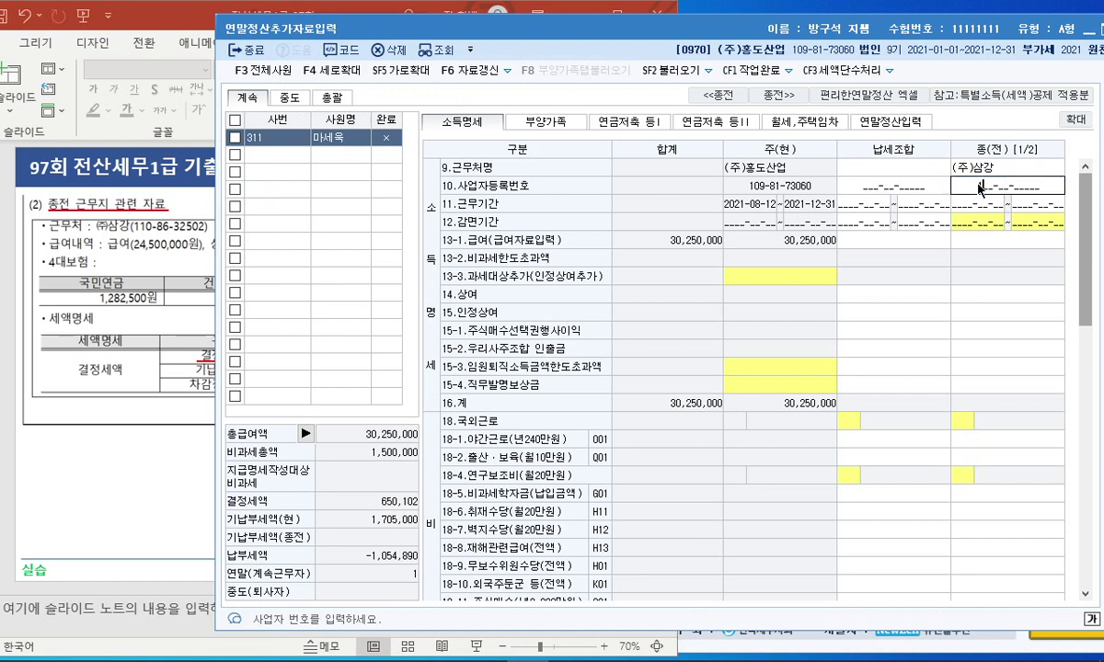
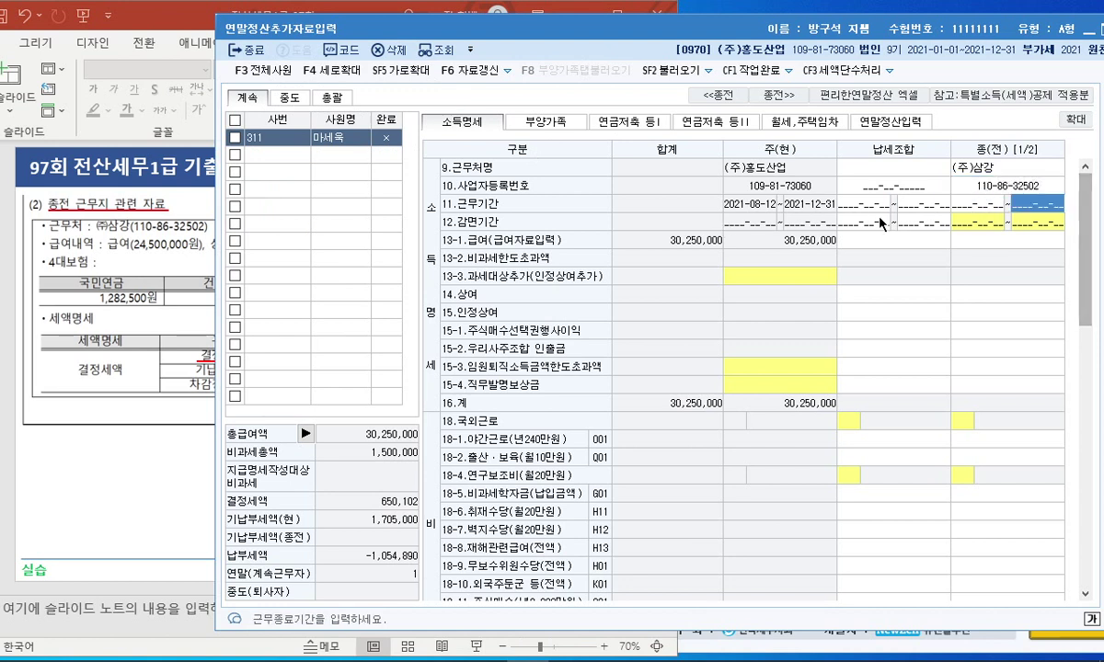
Set the previous employer's work period to 2021-01-01~2021-07-31.
{"action": "left_click", "coordinate": [87, 351]}
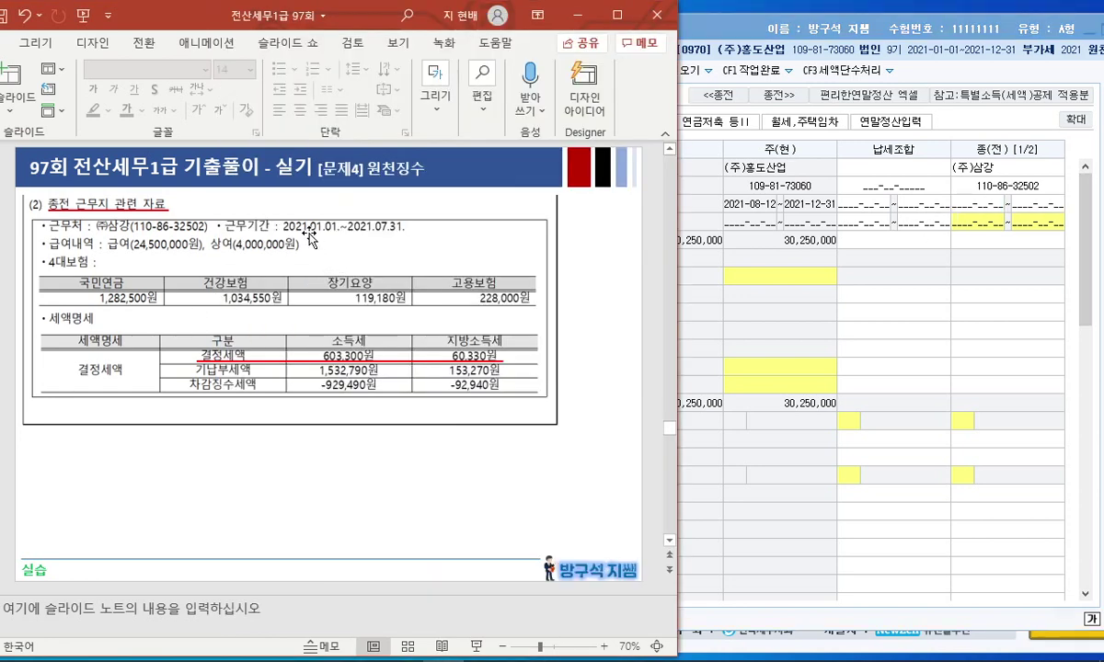
{"action": "left_click", "coordinate": [973, 215]}
{"action": "left_click", "coordinate": [979, 204]}
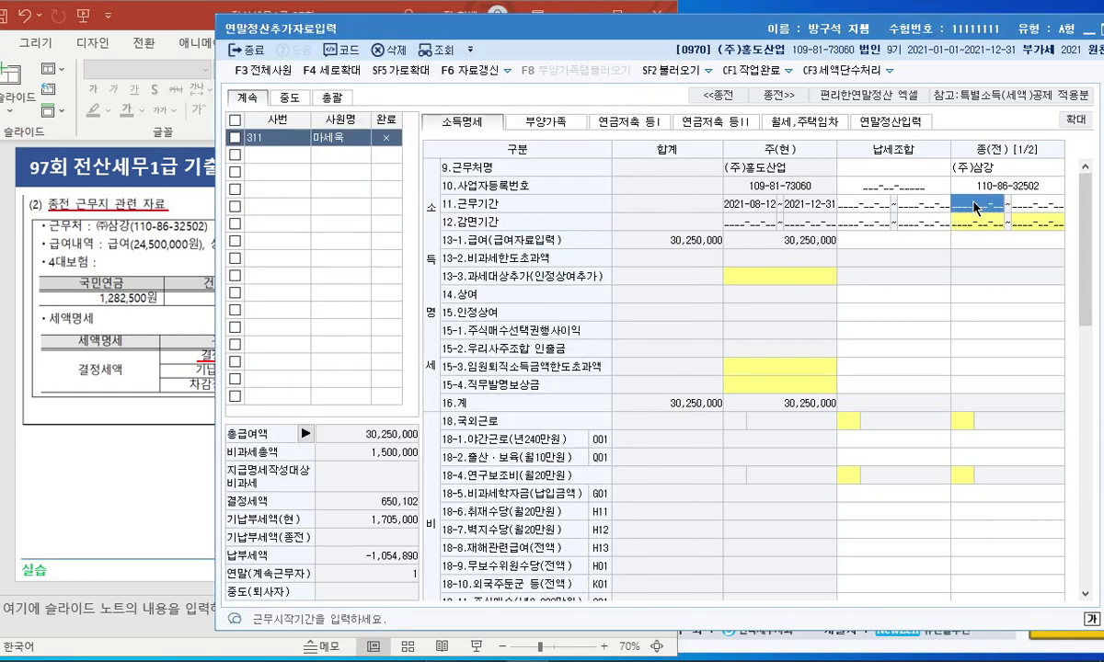
{"action": "type", "text": "2021-01-0_"}
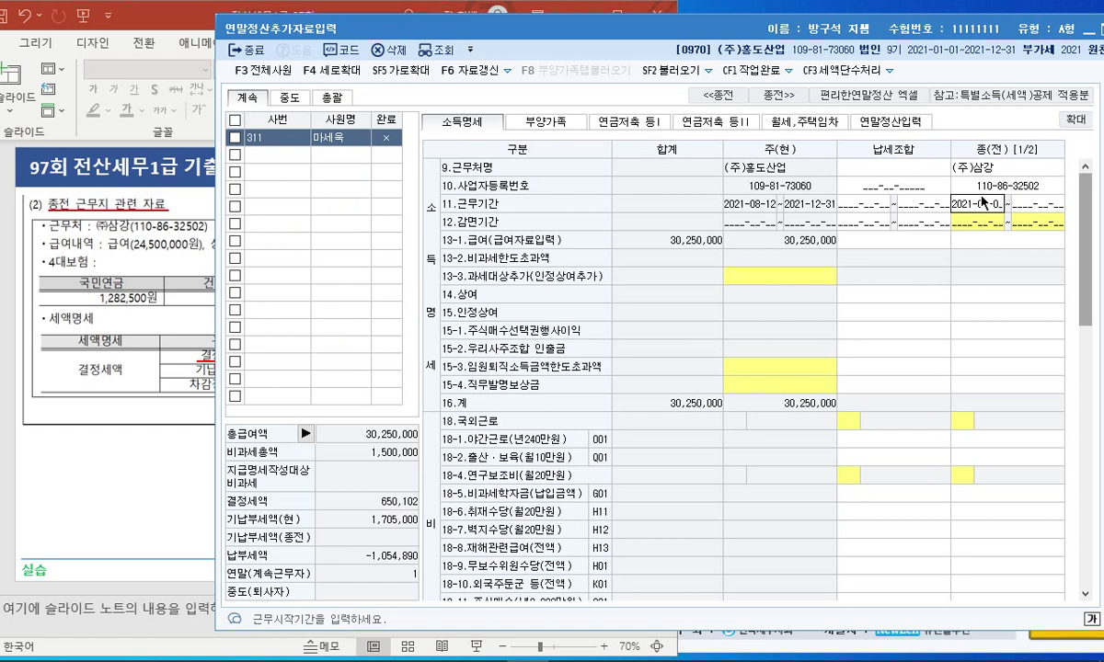
{"action": "type", "text": "1~"}
{"action": "type", "text": "2"}
{"action": "type", "text": "0"}
{"action": "type", "text": "21-07-3"}
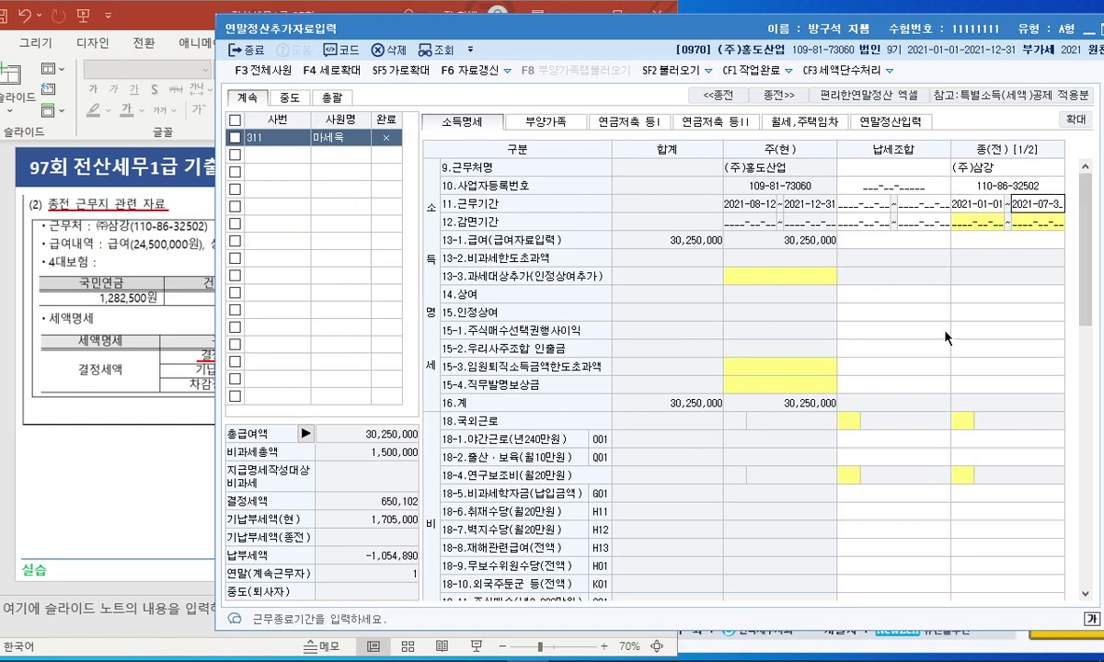
{"action": "type", "text": "1"}
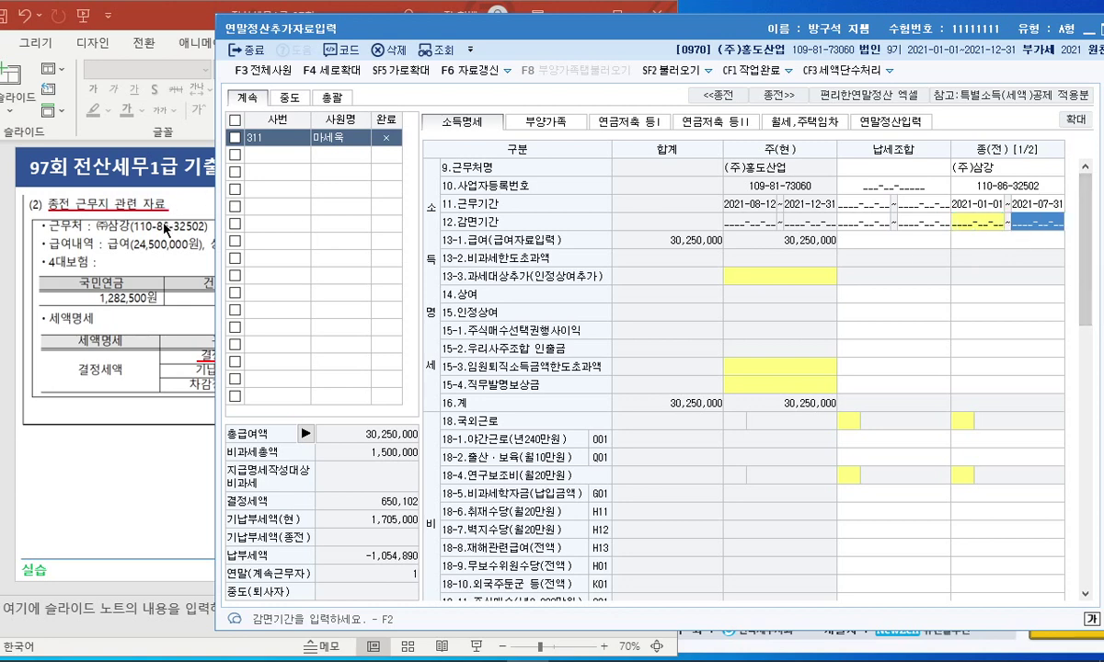
Enter the former employer's 급여 24,500,000 and 상여 4,000,000.
{"action": "left_click", "coordinate": [164, 228]}
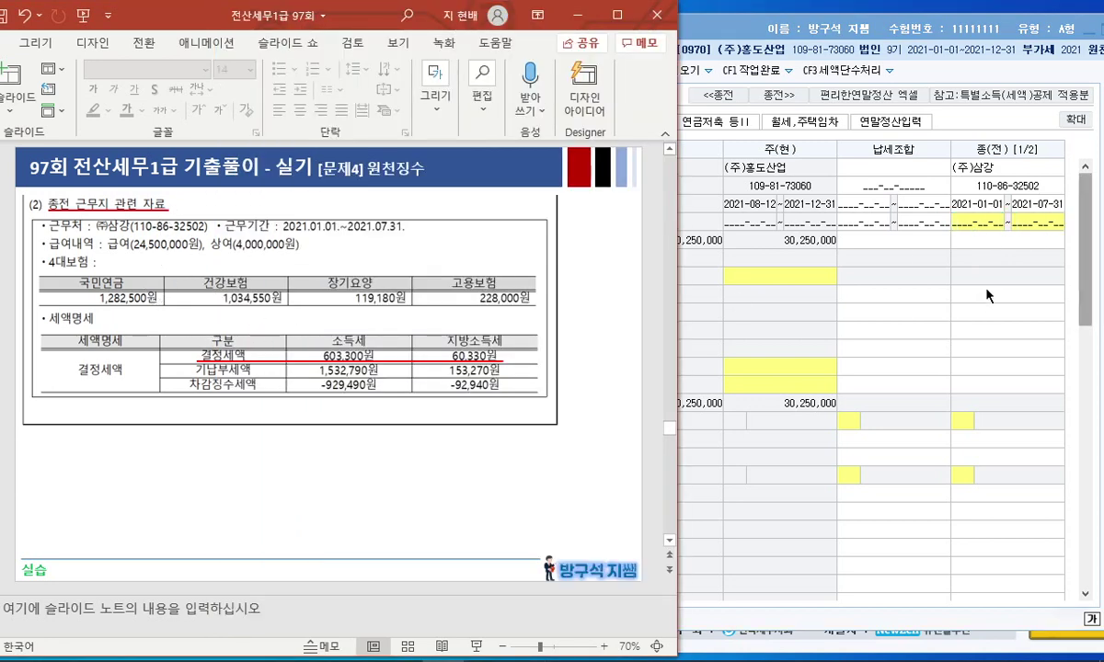
{"action": "left_click", "coordinate": [994, 244]}
{"action": "type", "text": "24500000"}
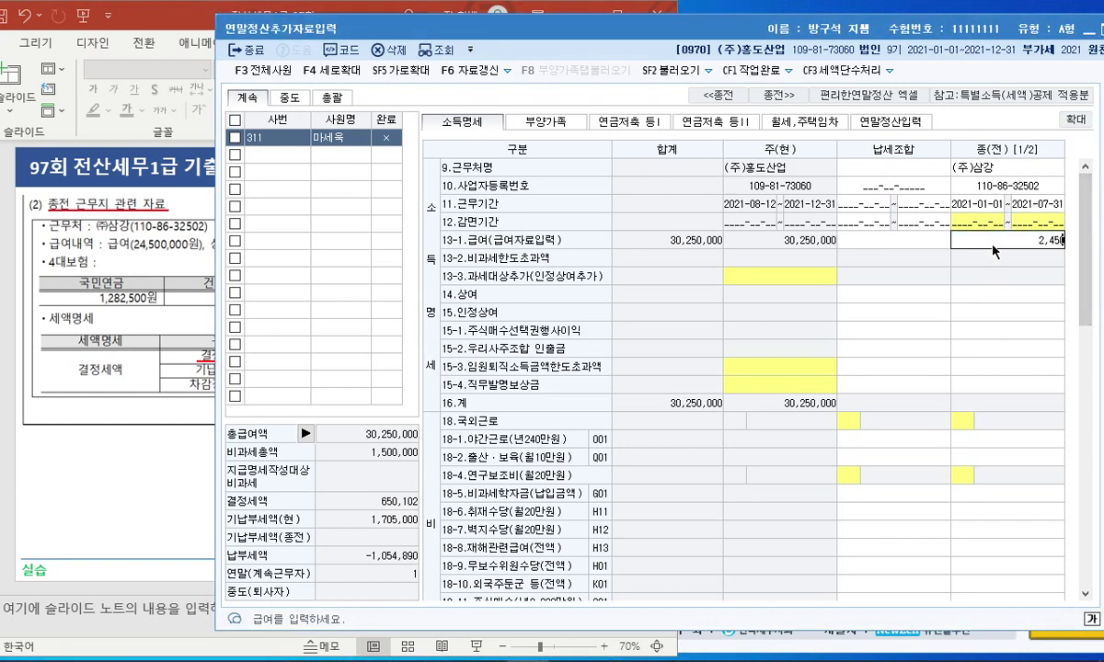
{"action": "key", "text": "Return"}
{"action": "left_click", "coordinate": [106, 262]}
{"action": "left_click", "coordinate": [226, 244]}
{"action": "left_click", "coordinate": [994, 313]}
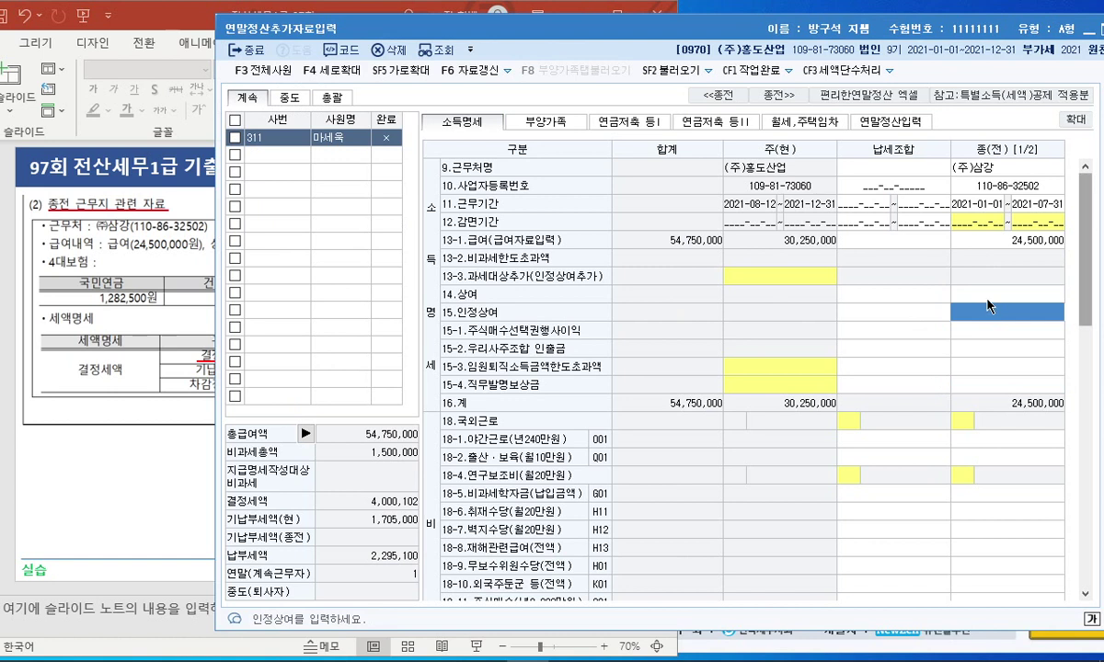
{"action": "left_click", "coordinate": [980, 300]}
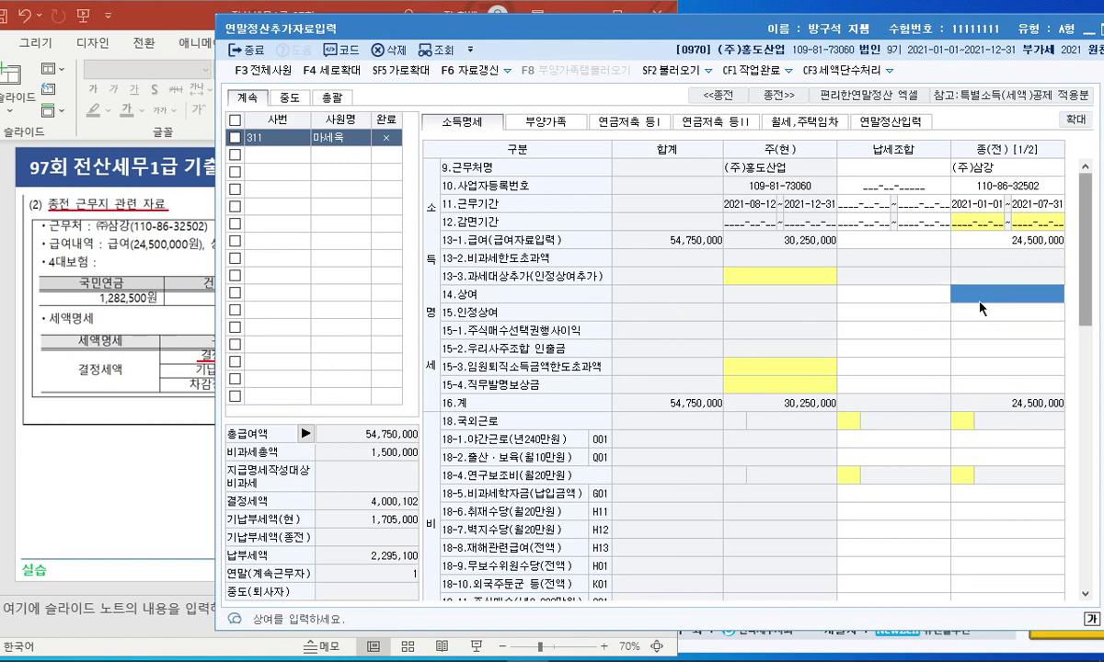
{"action": "type", "text": "4000000"}
{"action": "key", "text": "Return"}
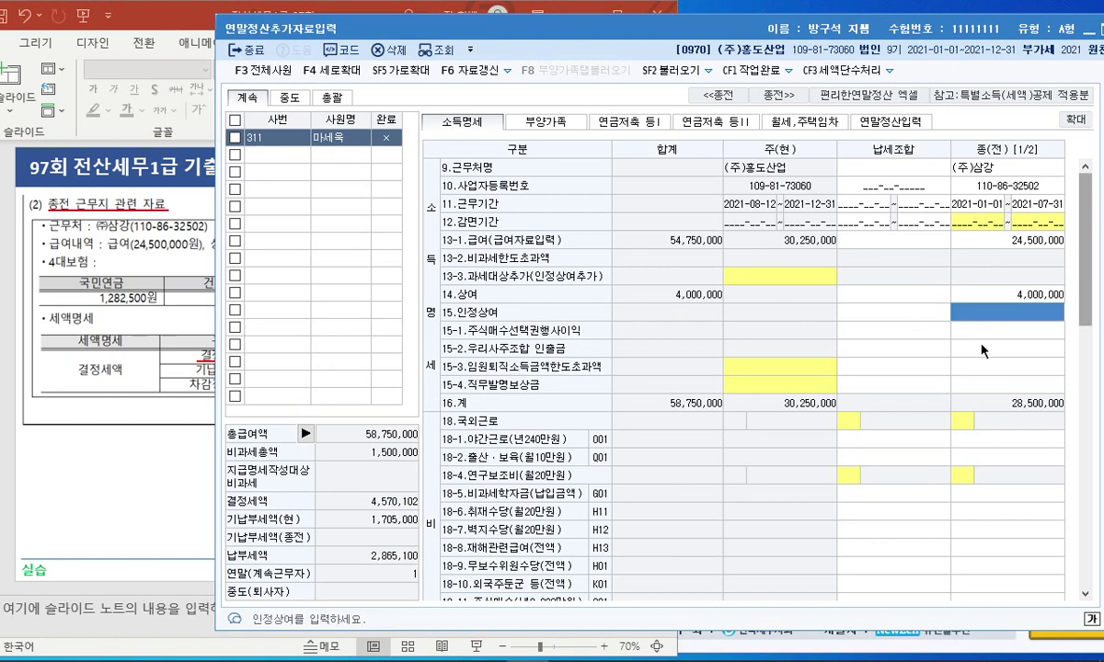
{"action": "left_click", "coordinate": [977, 439]}
Enter former-employer 국민연금 1,282,500 and 건강보험 1,034,550.
{"action": "scroll", "coordinate": [1051, 426], "scroll_direction": "down", "scroll_amount": 2}
{"action": "scroll", "coordinate": [1050, 426], "scroll_direction": "down", "scroll_amount": 3}
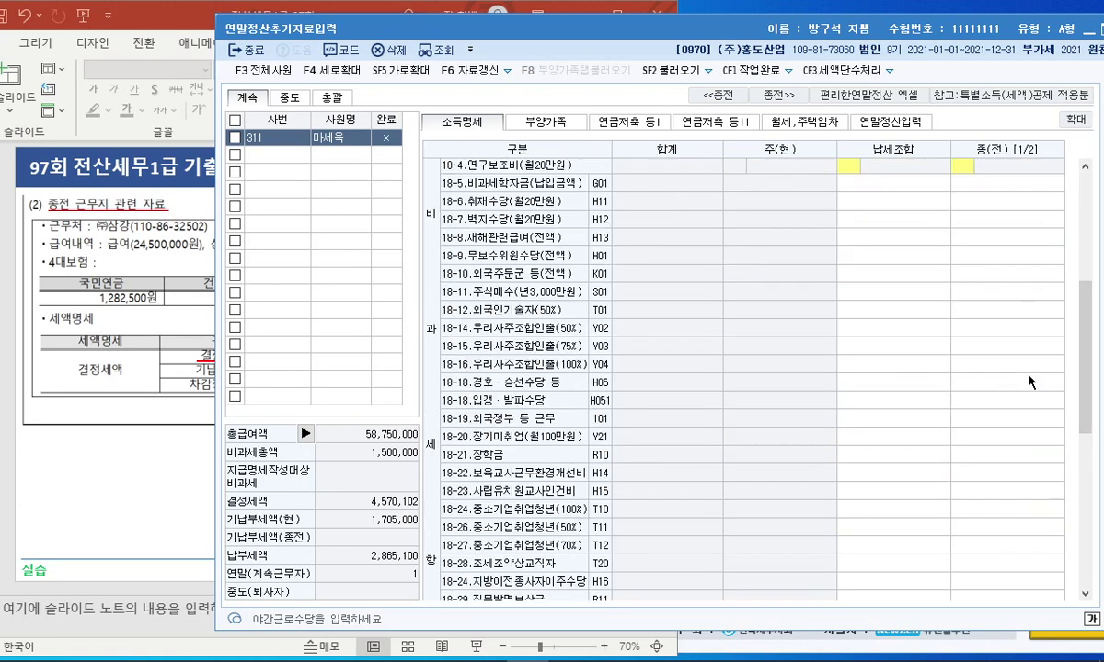
{"action": "scroll", "coordinate": [1039, 415], "scroll_direction": "down", "scroll_amount": 5}
{"action": "scroll", "coordinate": [1012, 417], "scroll_direction": "down", "scroll_amount": 2}
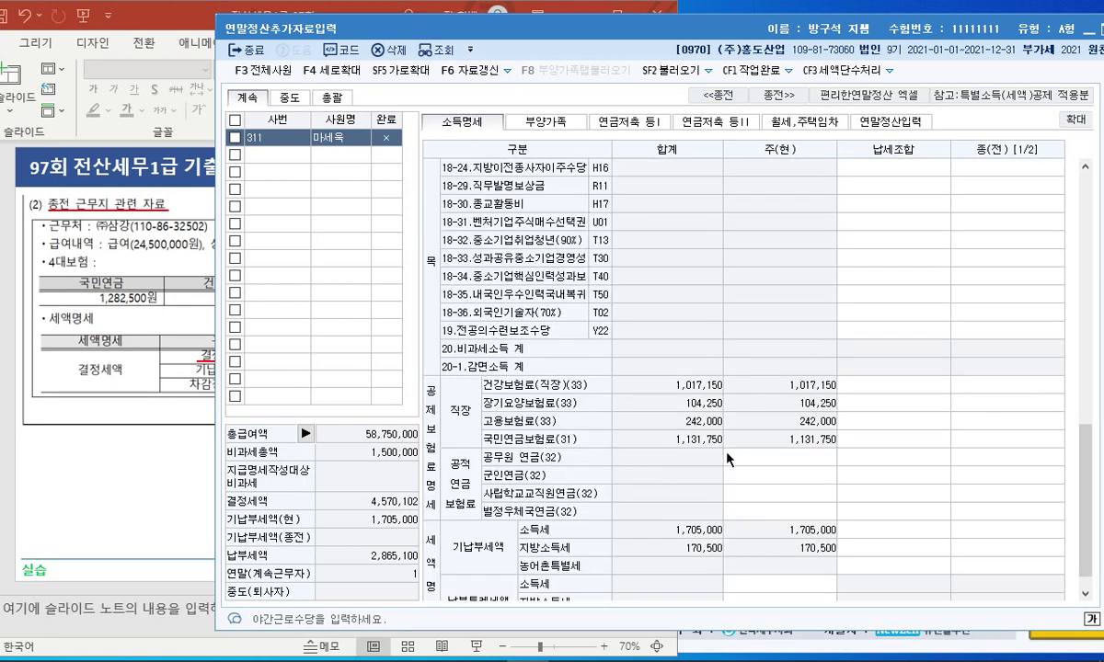
{"action": "left_click", "coordinate": [1012, 439]}
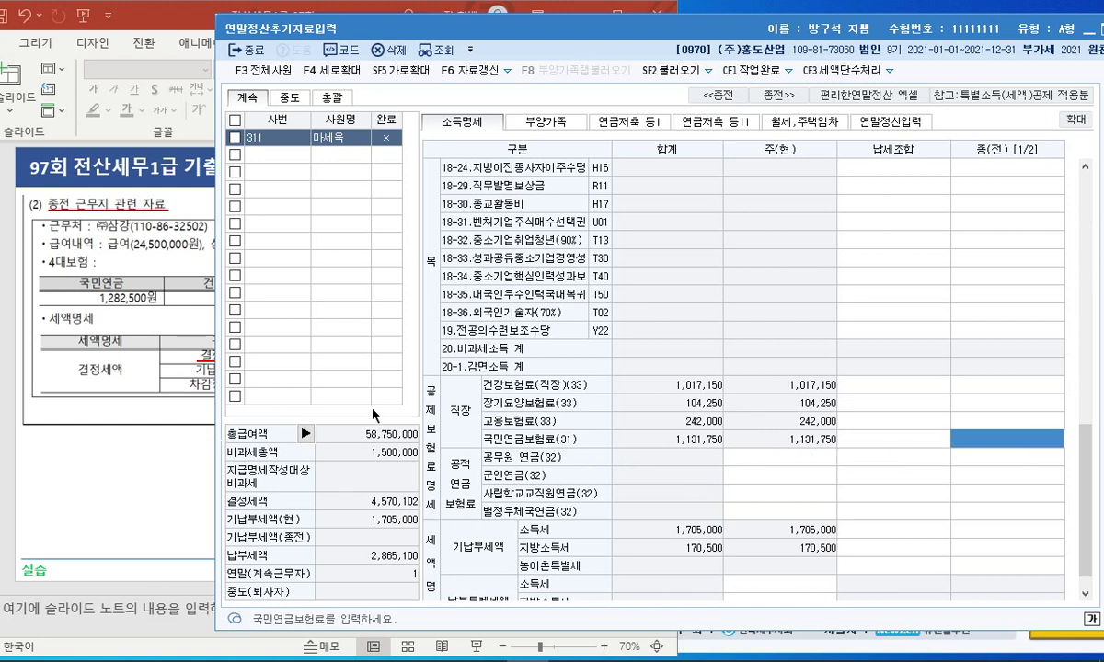
{"action": "type", "text": "1,282,500"}
{"action": "key", "text": "Return"}
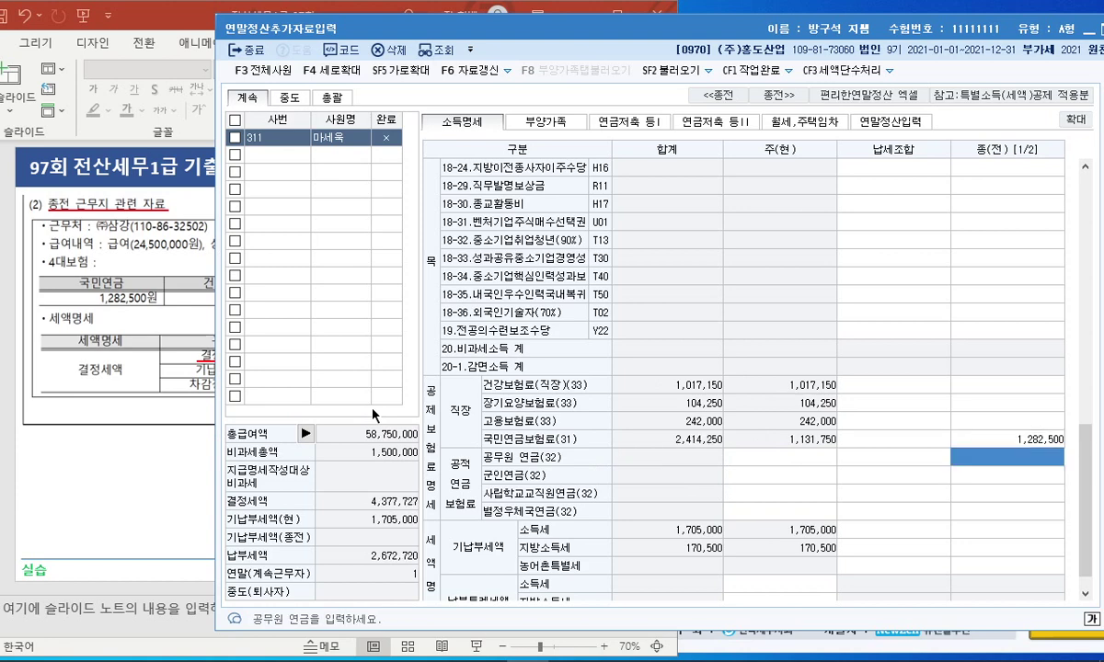
{"action": "key", "text": "alt+Tab"}
{"action": "left_click", "coordinate": [1017, 414]}
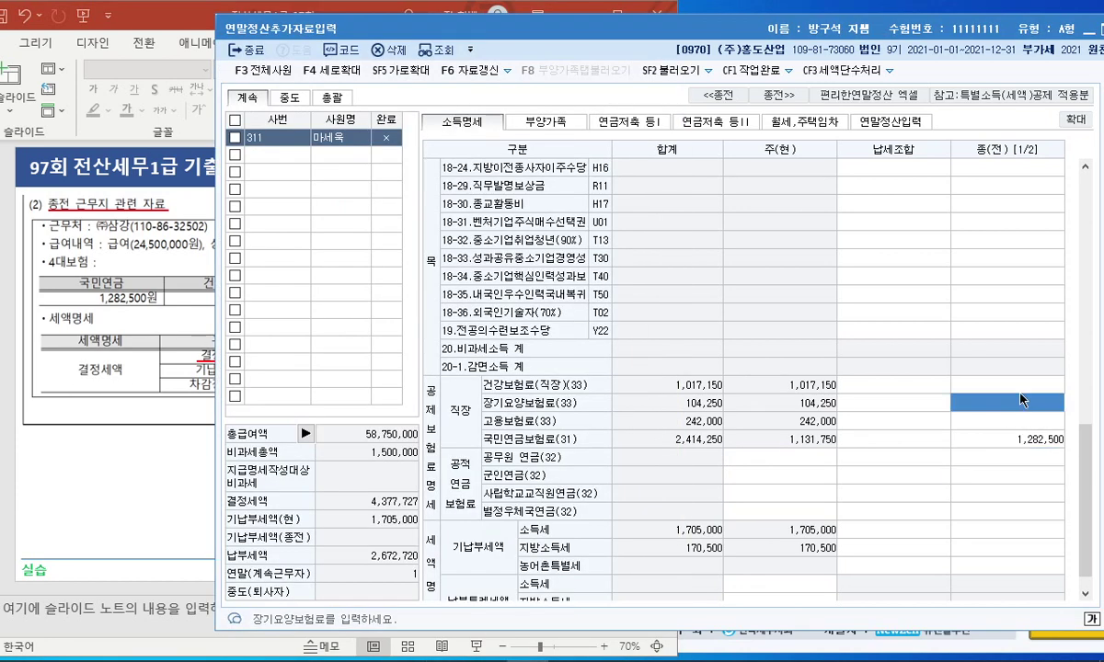
{"action": "type", "text": "1,0"}
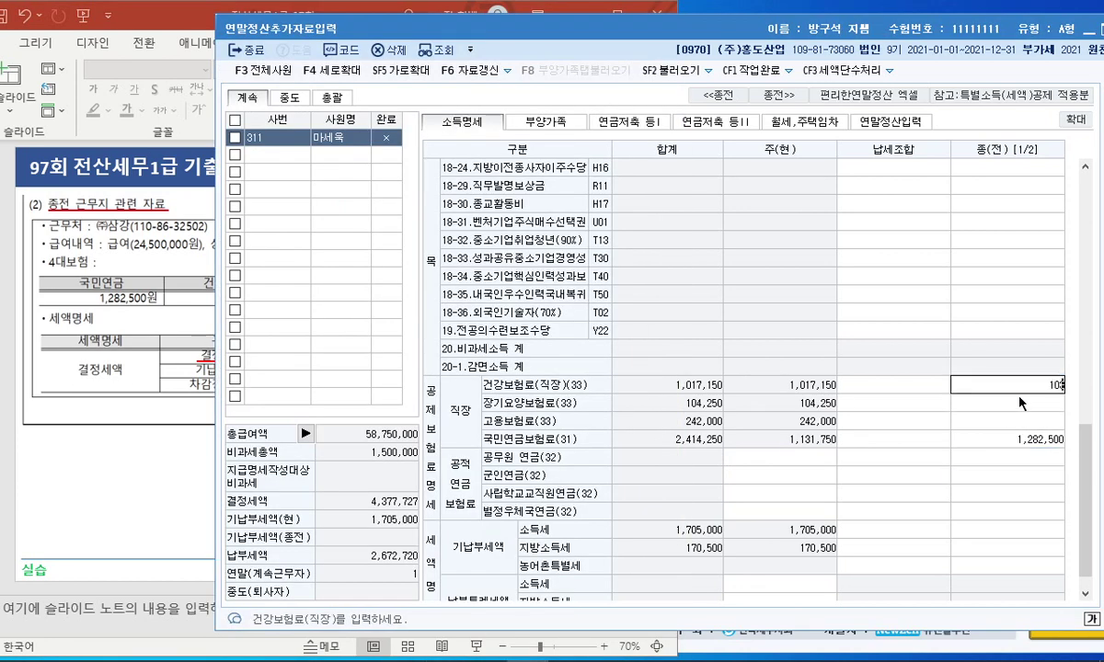
{"action": "type", "text": "34,550"}
{"action": "key", "text": "Return"}
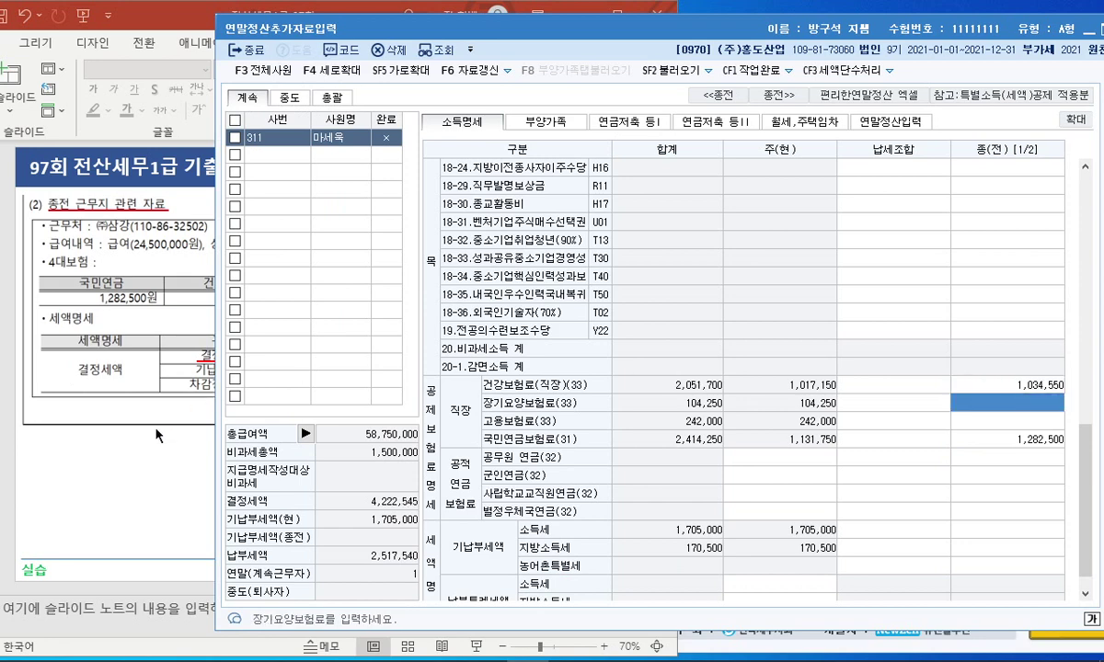
Enter former-employer 장기요양 119,180 and 고용보험 228,000.
{"action": "left_click", "coordinate": [163, 382]}
{"action": "left_click", "coordinate": [992, 413]}
{"action": "type", "text": "119180"}
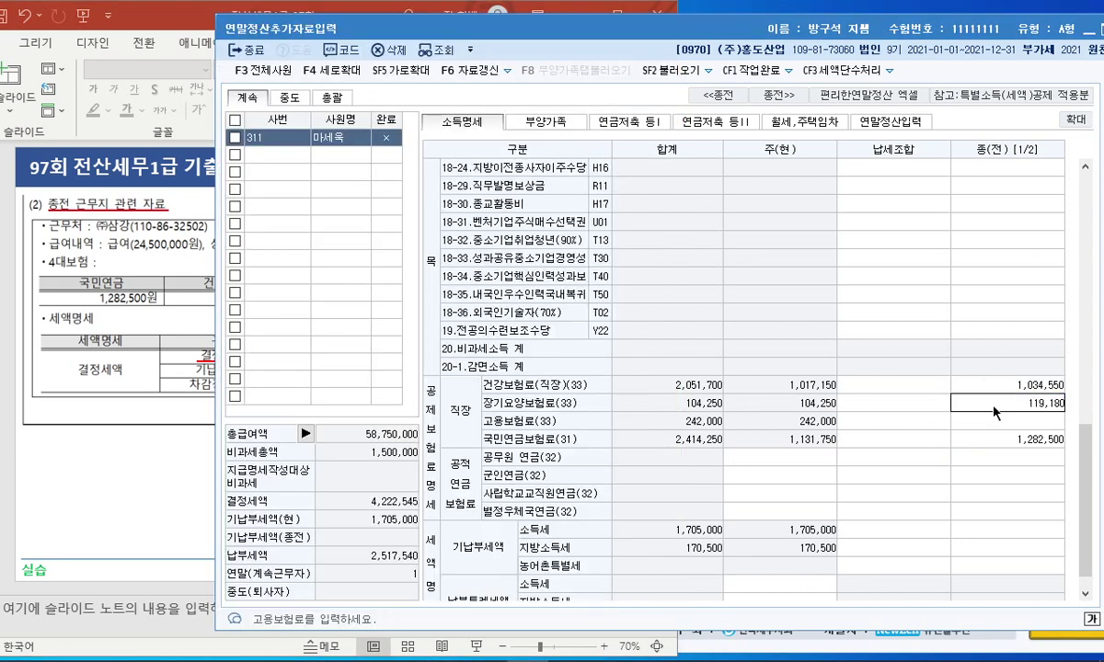
{"action": "key", "text": "Return"}
{"action": "left_click", "coordinate": [138, 418]}
{"action": "left_click", "coordinate": [1010, 420]}
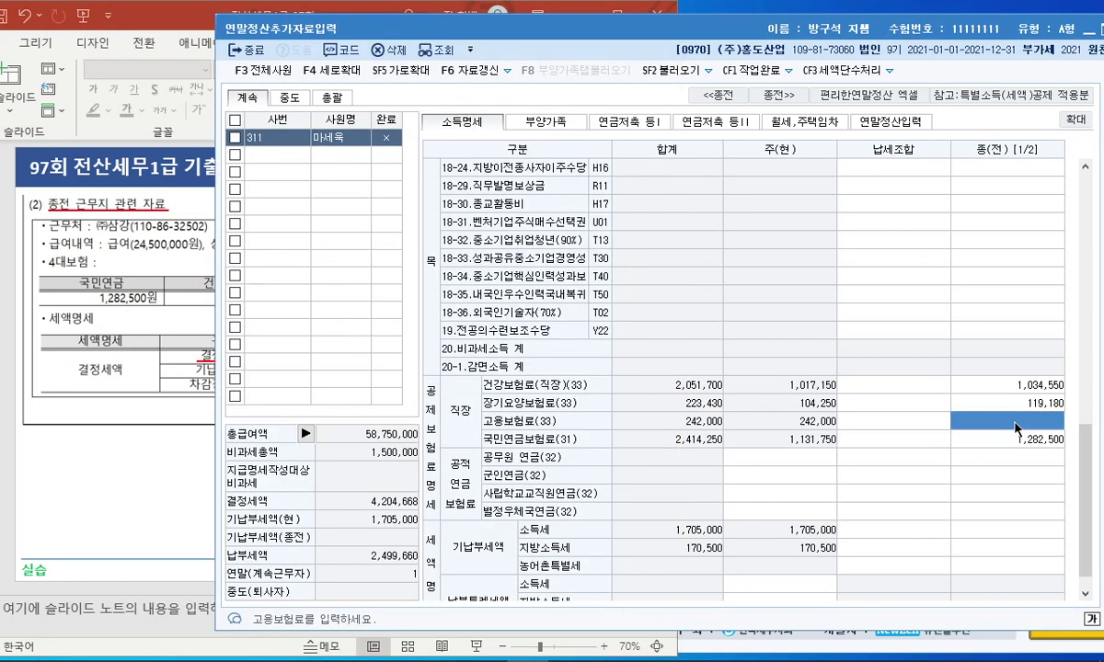
{"action": "type", "text": "2280000"}
{"action": "key", "text": "Return"}
{"action": "key", "text": "Return"}
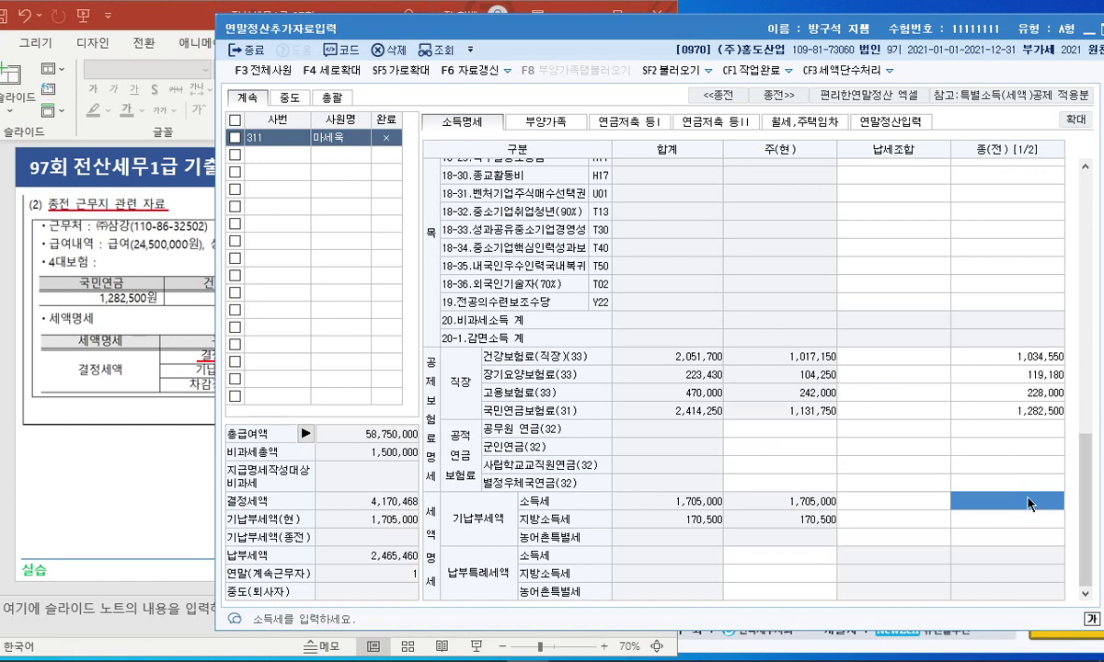
Enter the former employer's determined 소득세 603,300 and 지방소득세 60,330.
{"action": "left_click", "coordinate": [204, 364]}
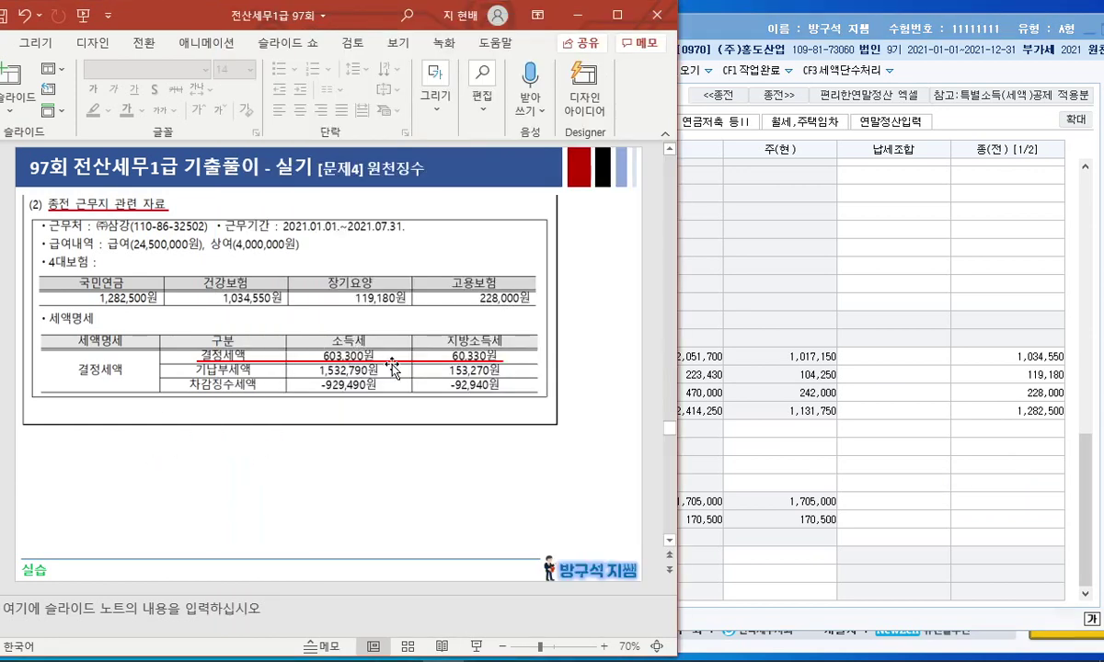
{"action": "left_click", "coordinate": [963, 483]}
{"action": "type", "text": "603,300"}
{"action": "key", "text": "Return"}
{"action": "left_click", "coordinate": [97, 381]}
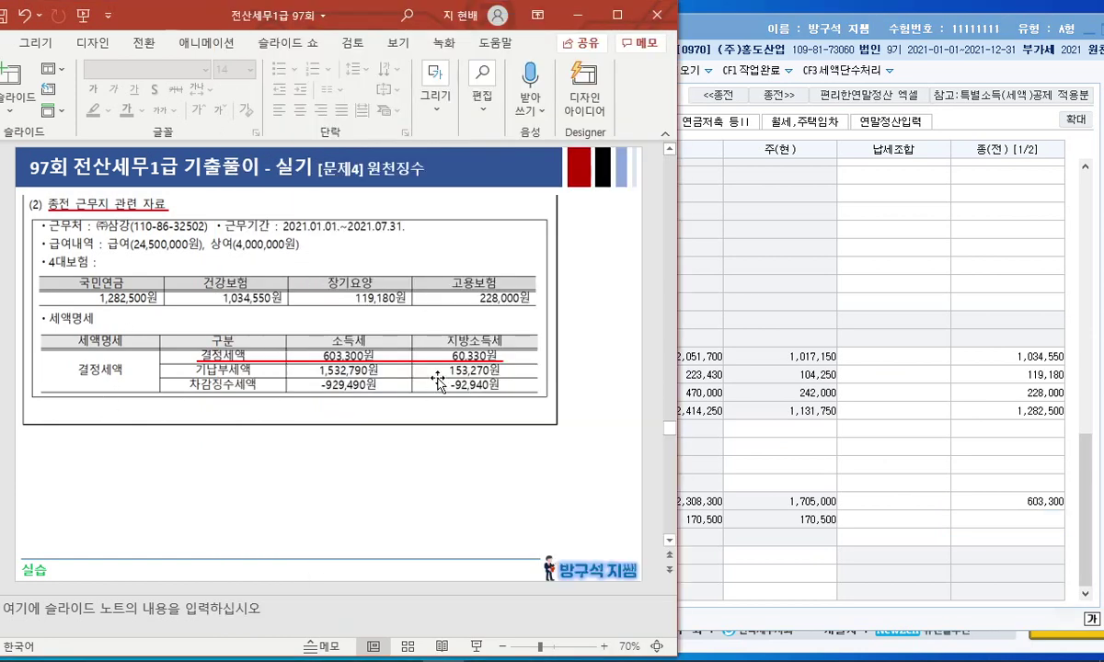
{"action": "left_click", "coordinate": [1001, 523]}
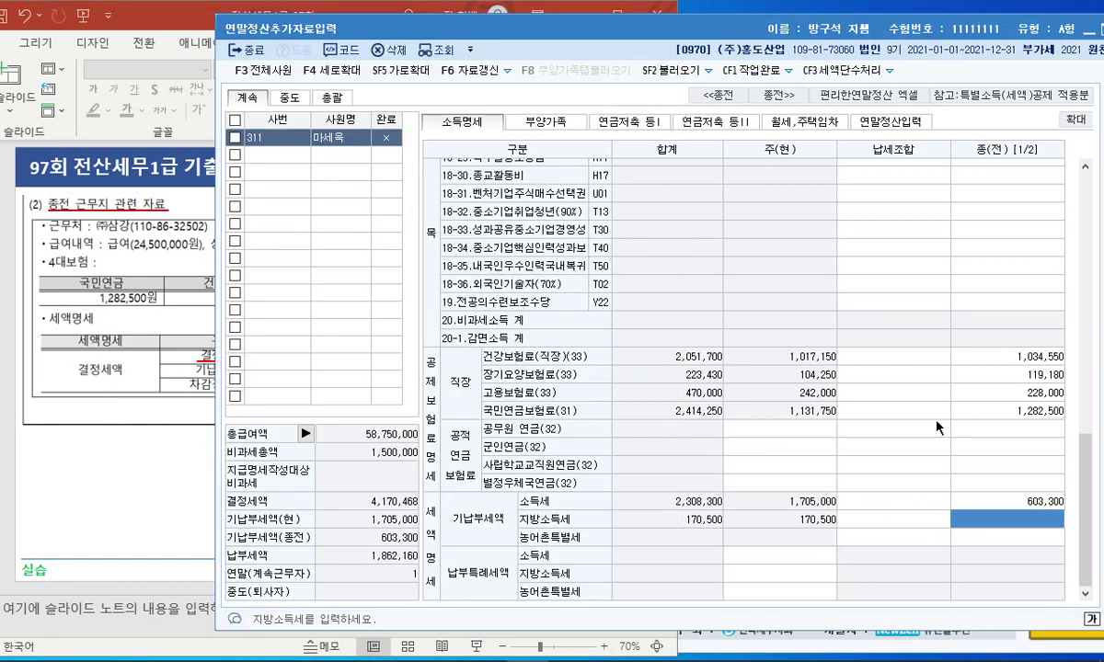
{"action": "type", "text": "60330"}
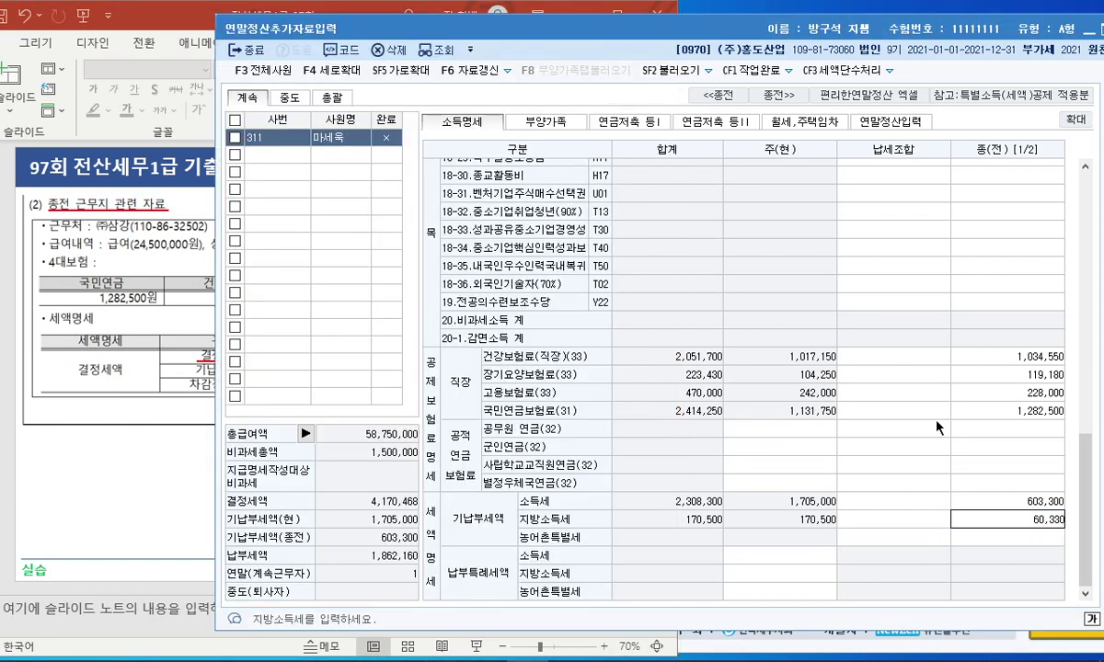
{"action": "key", "text": "Return"}
{"action": "left_click", "coordinate": [313, 402]}
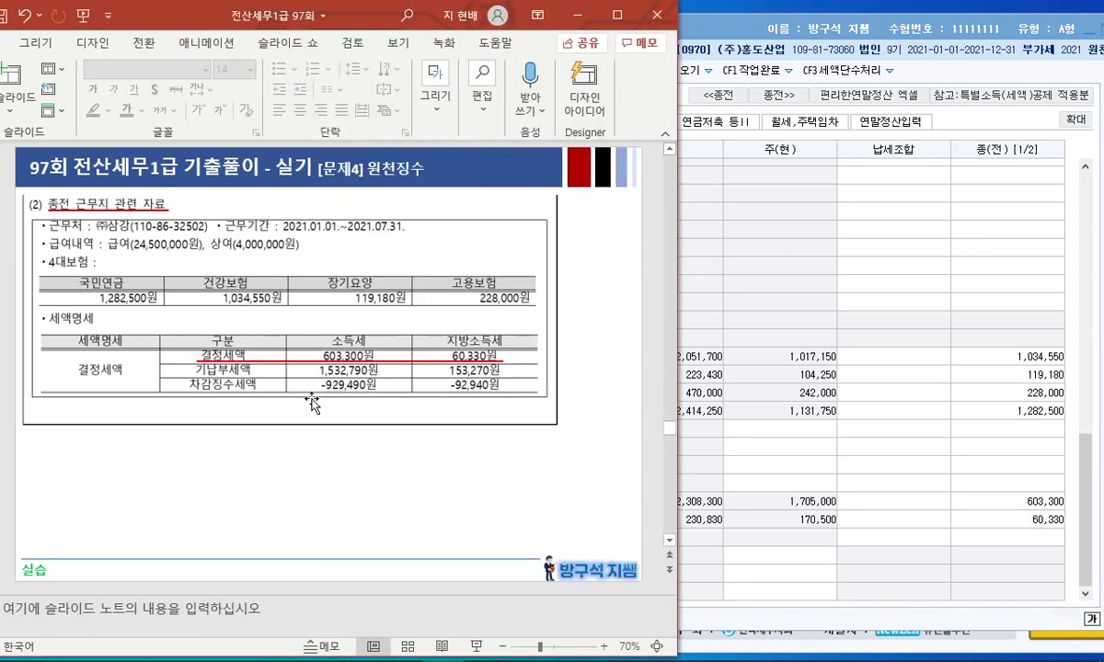
{"action": "left_click", "coordinate": [805, 265]}
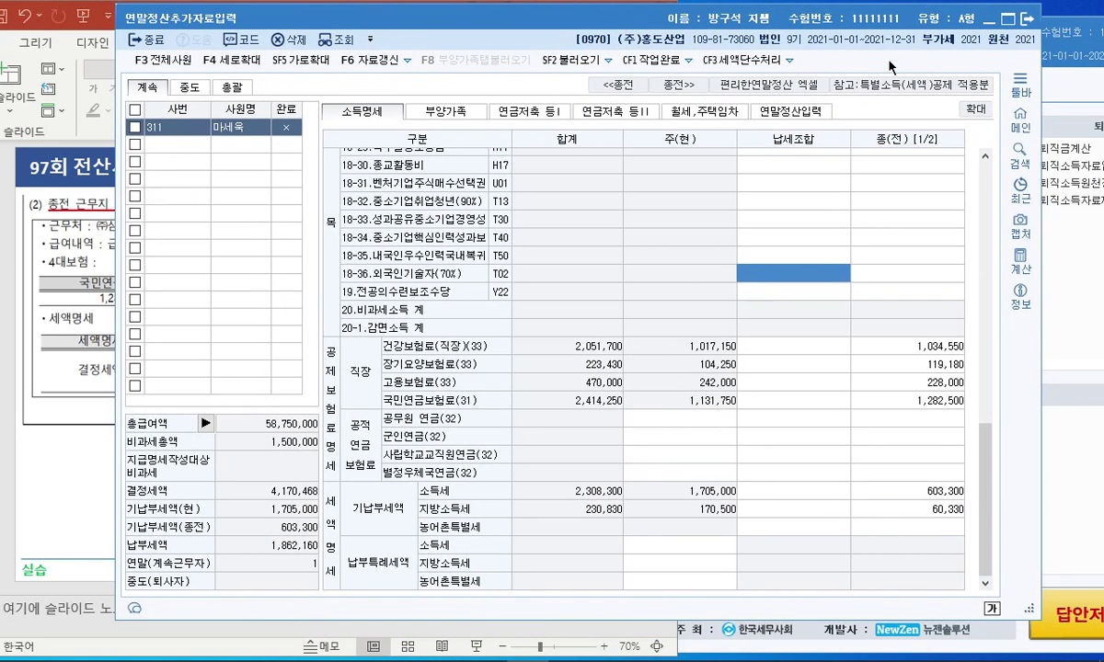
Close the settlement form, present from slide 29 and underline the 300,000 insurance payment.
{"action": "left_click", "coordinate": [1027, 20]}
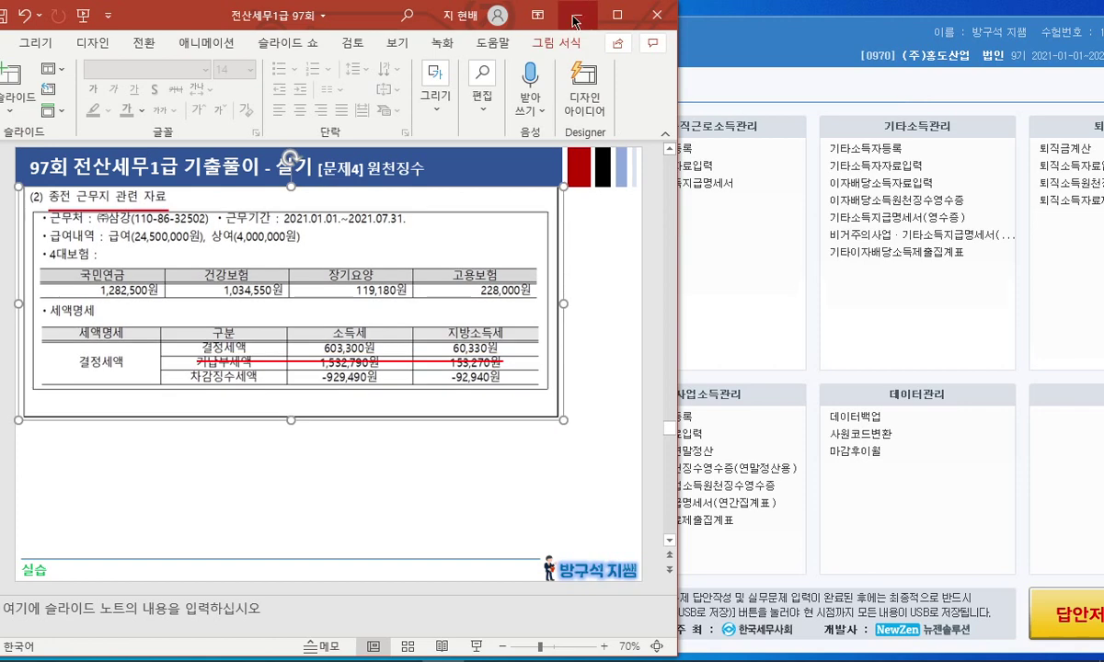
{"action": "left_click", "coordinate": [617, 14]}
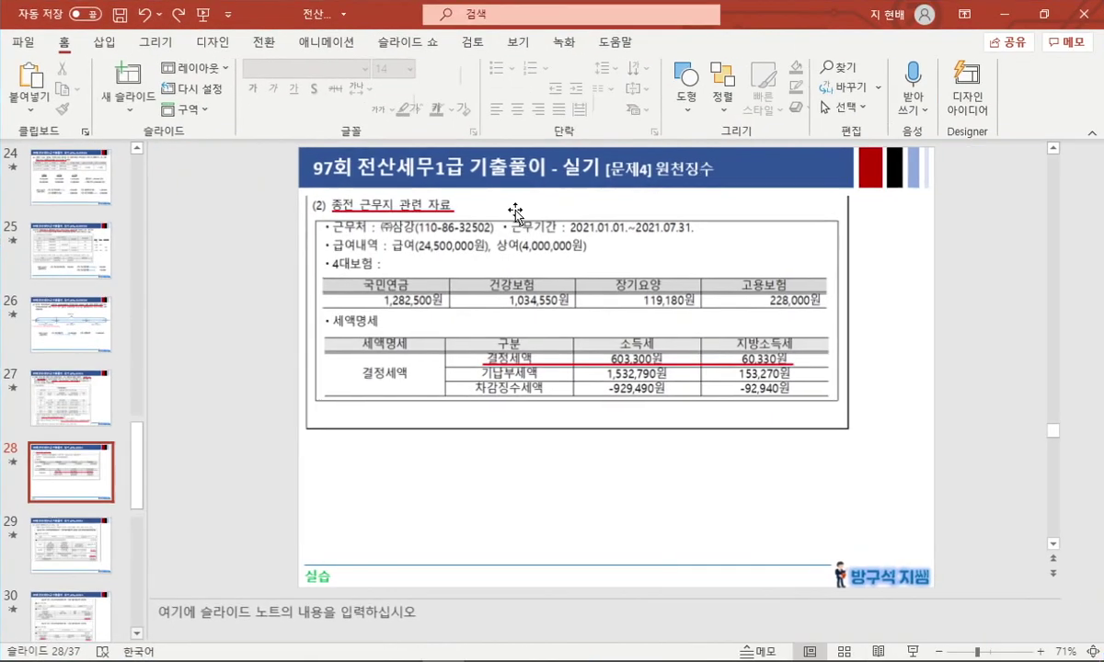
{"action": "key", "text": "Down"}
{"action": "key", "text": "shift+F5"}
{"action": "left_click_drag", "start_coordinate": [784, 394], "coordinate": [847, 393]}
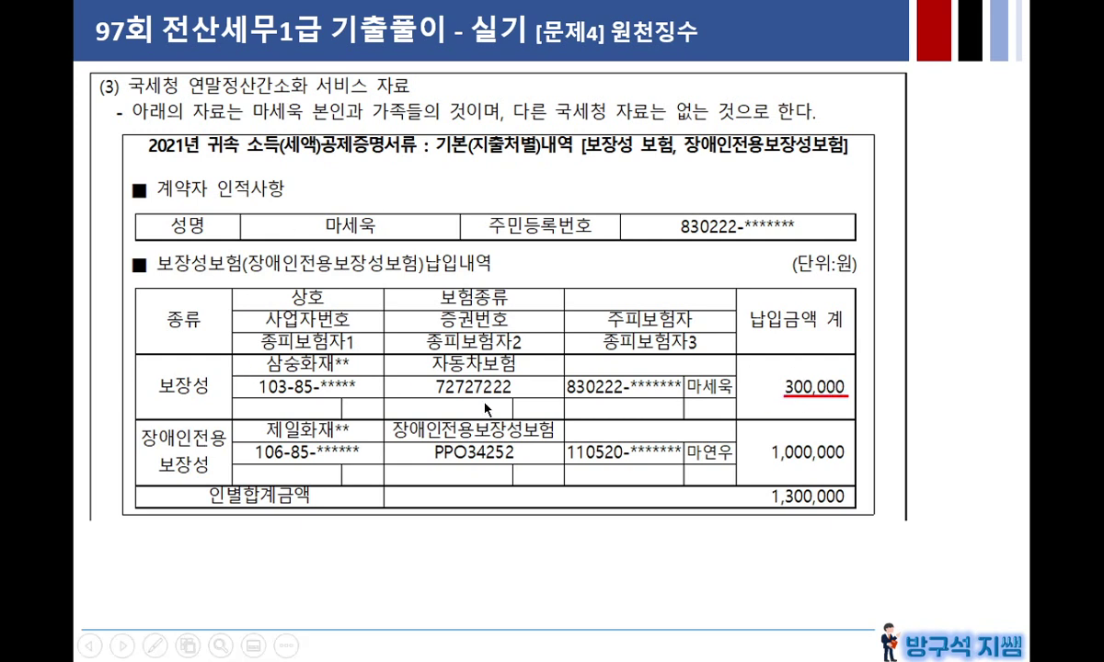
On the medical and education expense slide, underline 2,040,000 and 초등학교 300,000.
{"action": "left_click", "coordinate": [825, 400]}
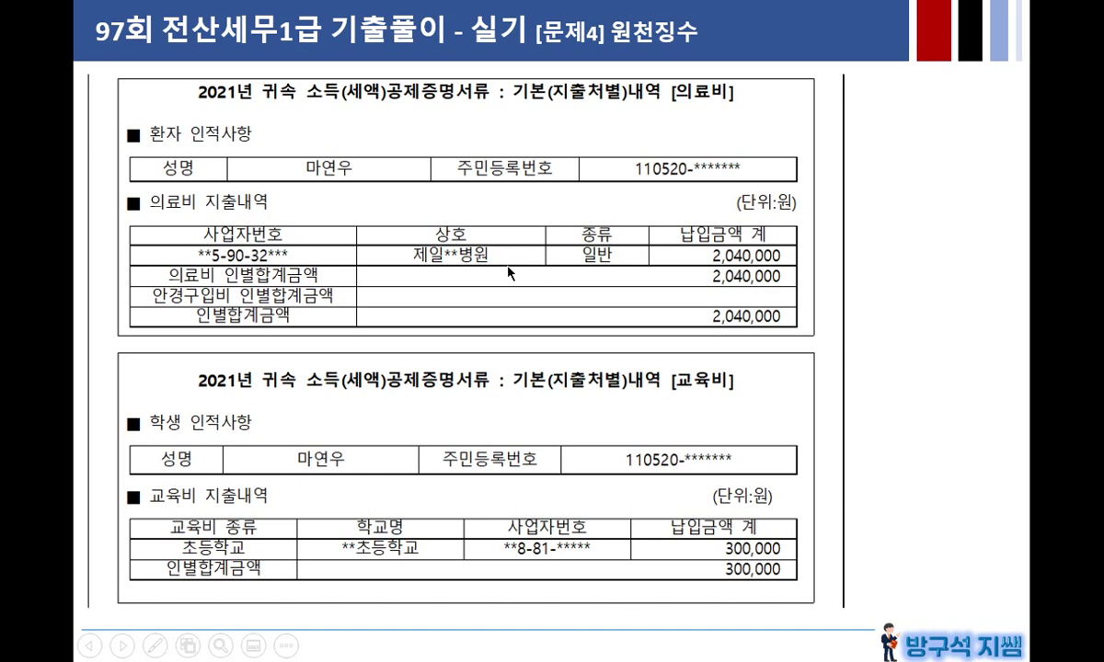
{"action": "left_click_drag", "start_coordinate": [713, 324], "coordinate": [783, 324]}
{"action": "left_click", "coordinate": [668, 487]}
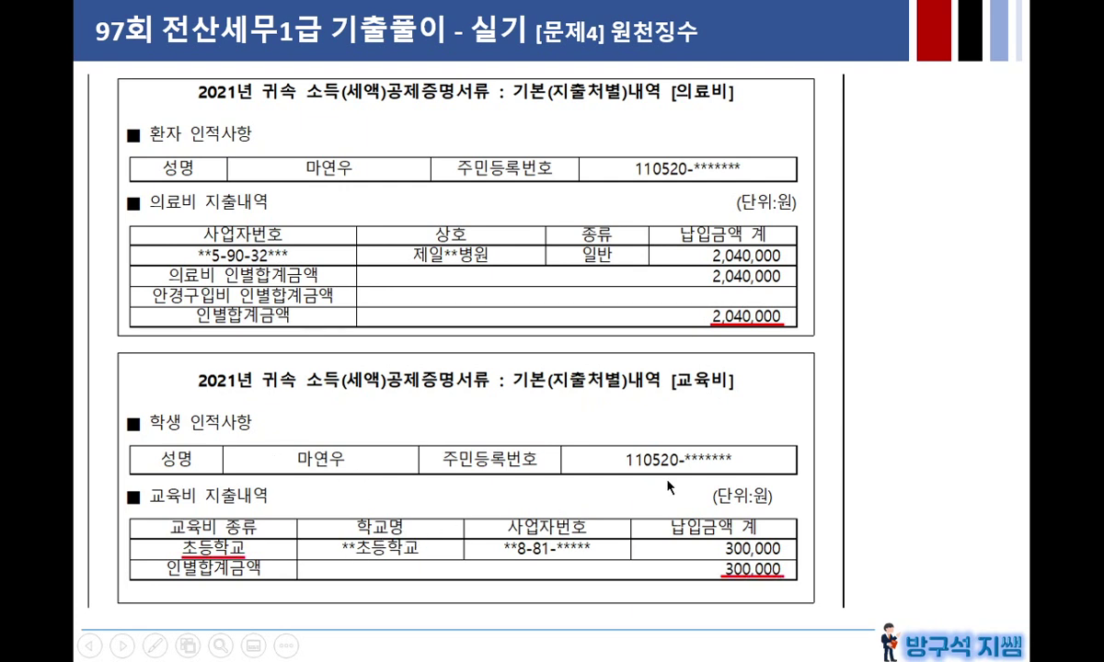
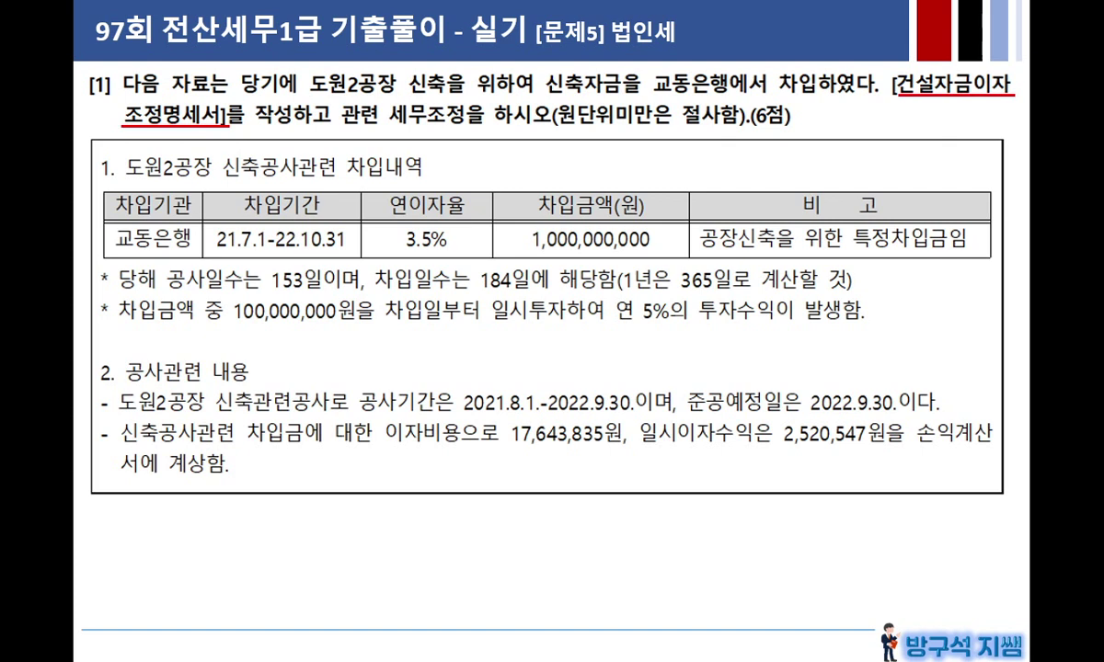
Underline the borrowing, investment-income and construction-period facts, then show 17,673,835 − 2,520,547 = 15,153,288원.
{"action": "left_click", "coordinate": [784, 259]}
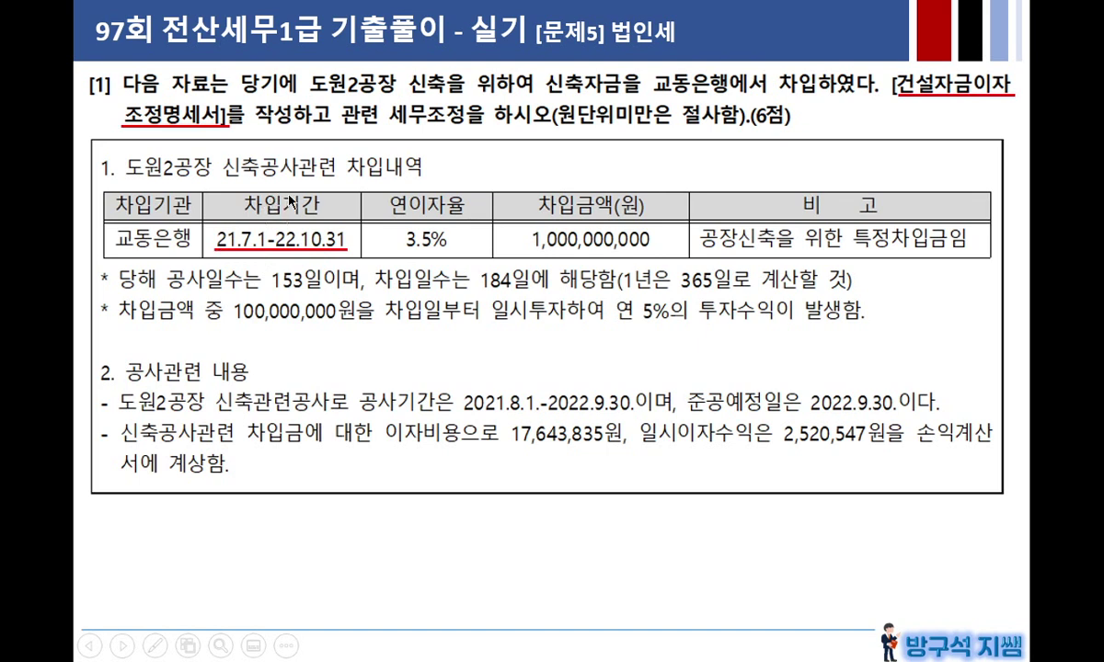
{"action": "left_click", "coordinate": [879, 158]}
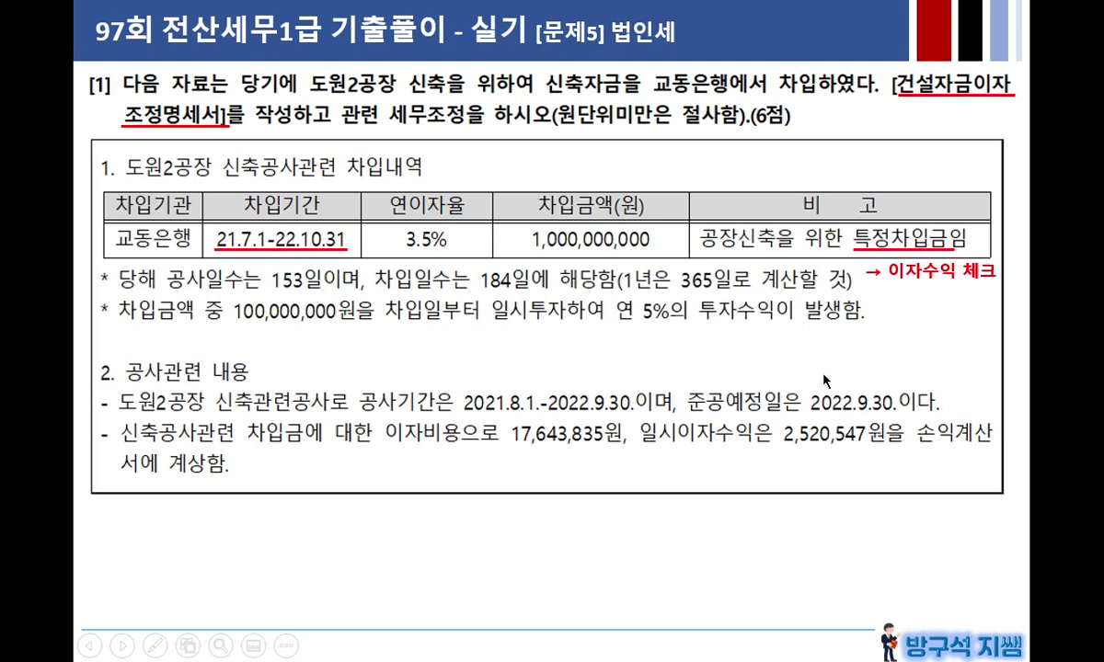
{"action": "left_click", "coordinate": [674, 523]}
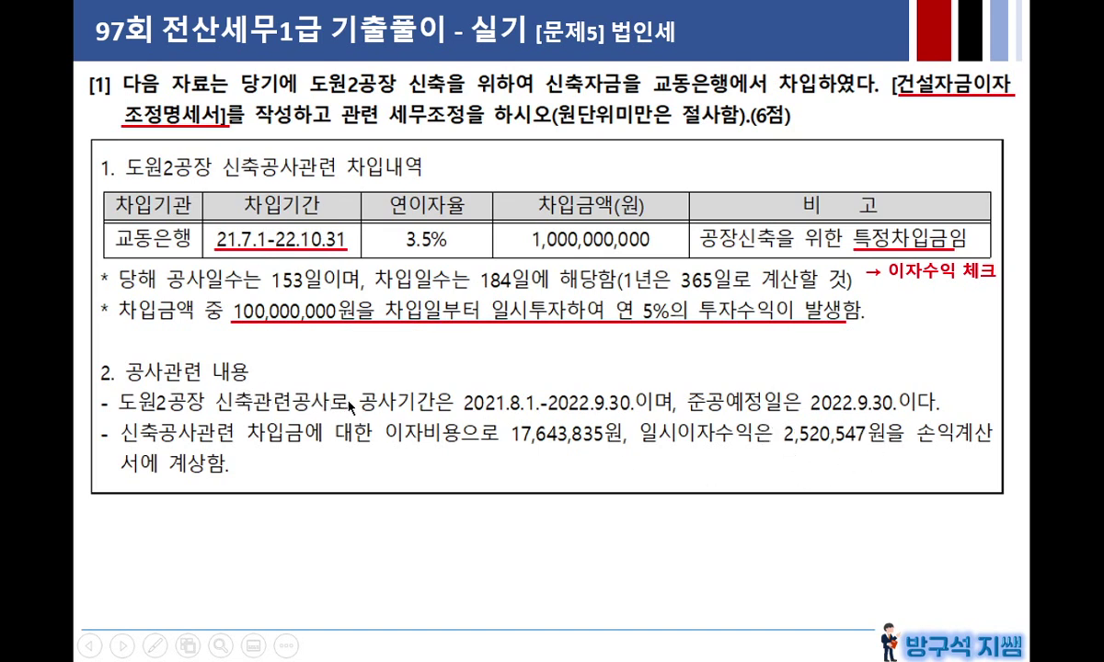
{"action": "left_click", "coordinate": [652, 471]}
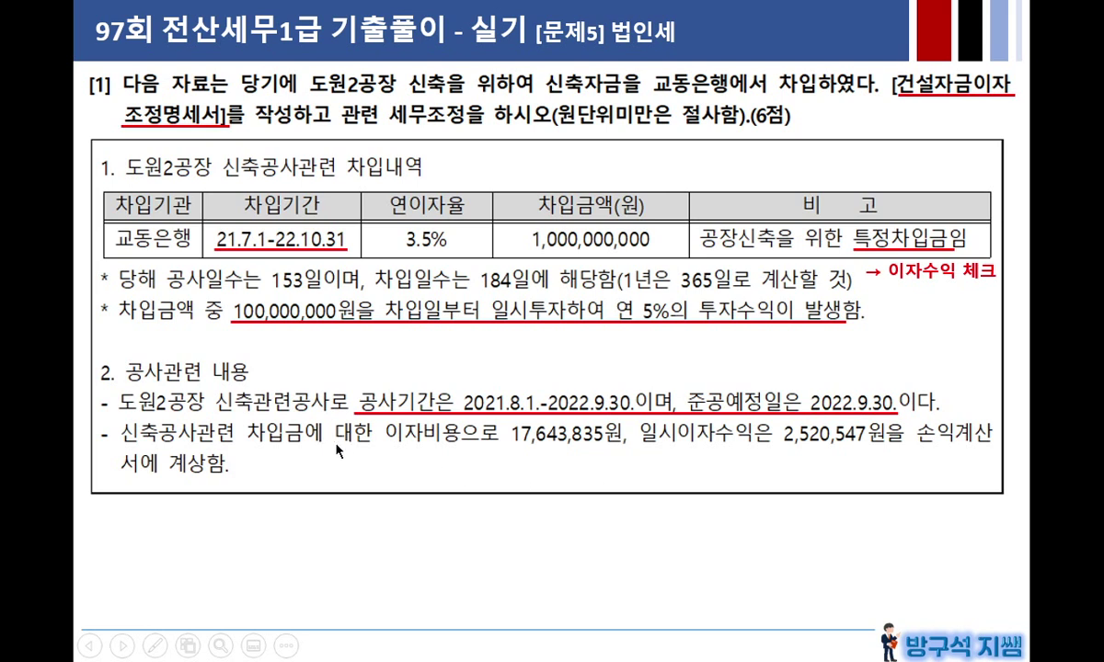
{"action": "left_click", "coordinate": [406, 459]}
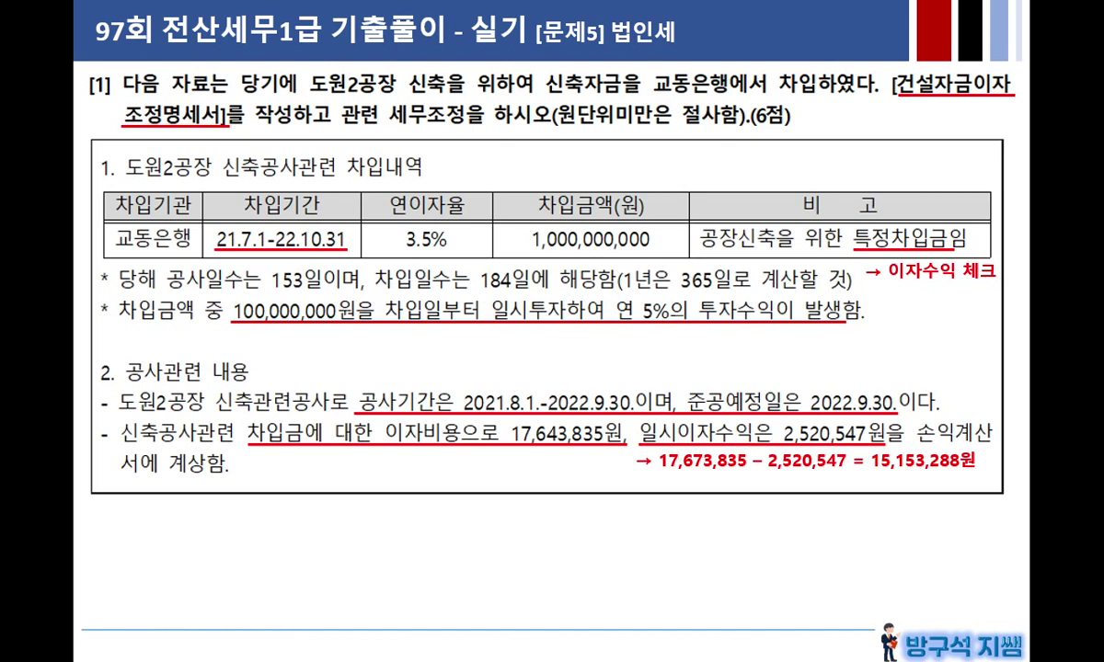
{"action": "key", "text": "Escape"}
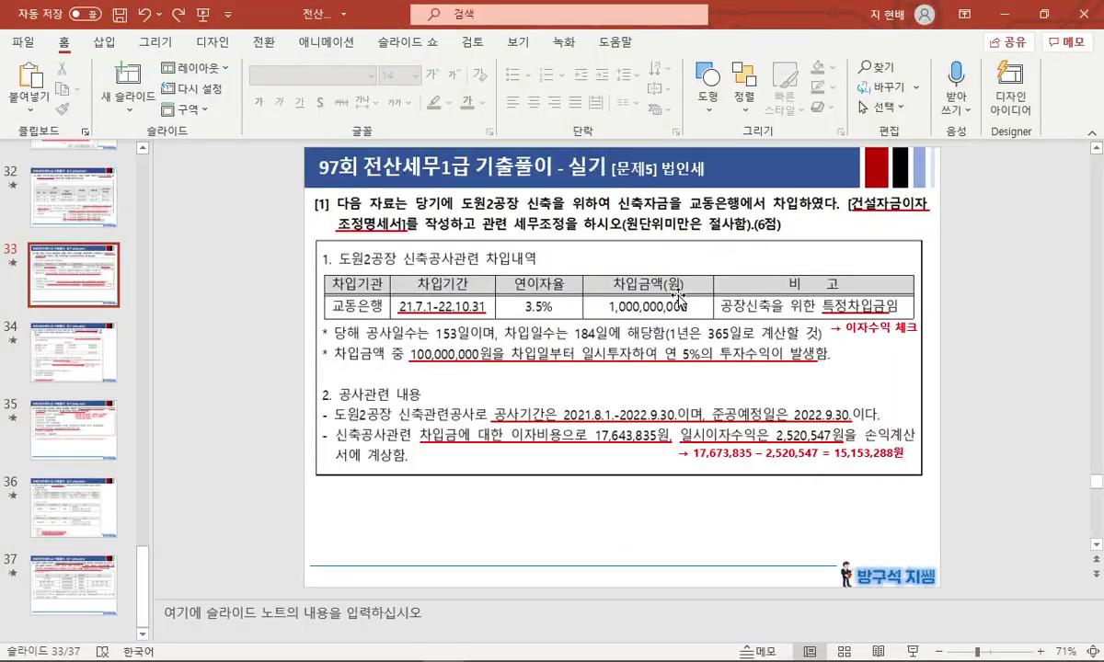
Bring KcLep to the front and switch to company 0971 (주)선유물산.
{"action": "left_click", "coordinate": [1043, 11]}
{"action": "left_click", "coordinate": [881, 349]}
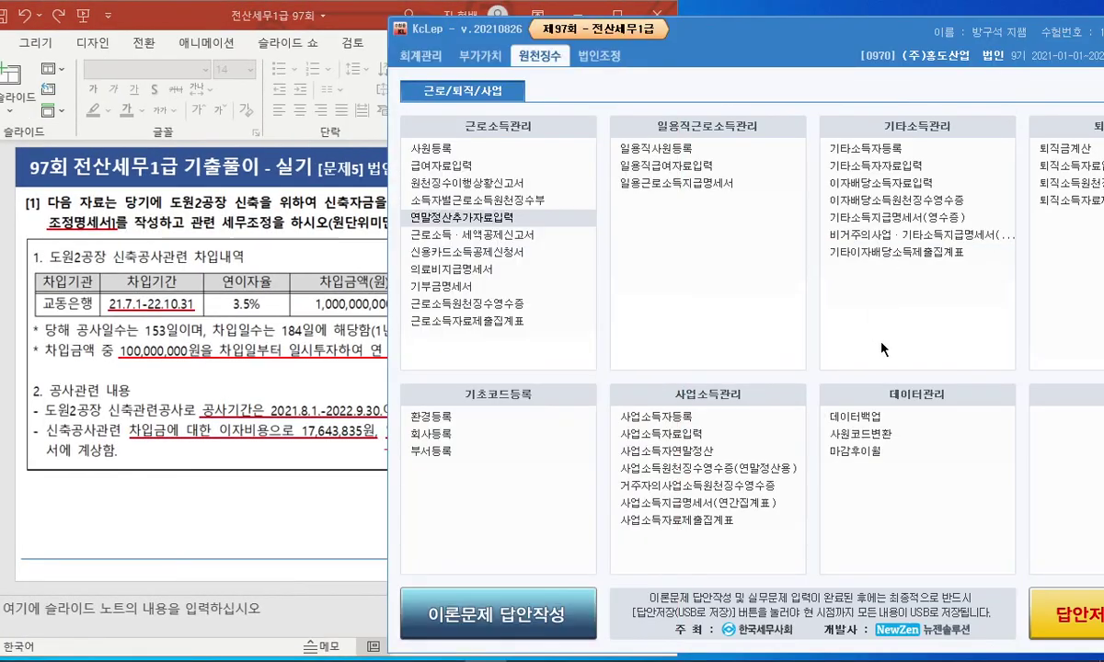
{"action": "left_click_drag", "start_coordinate": [692, 27], "coordinate": [438, 20]}
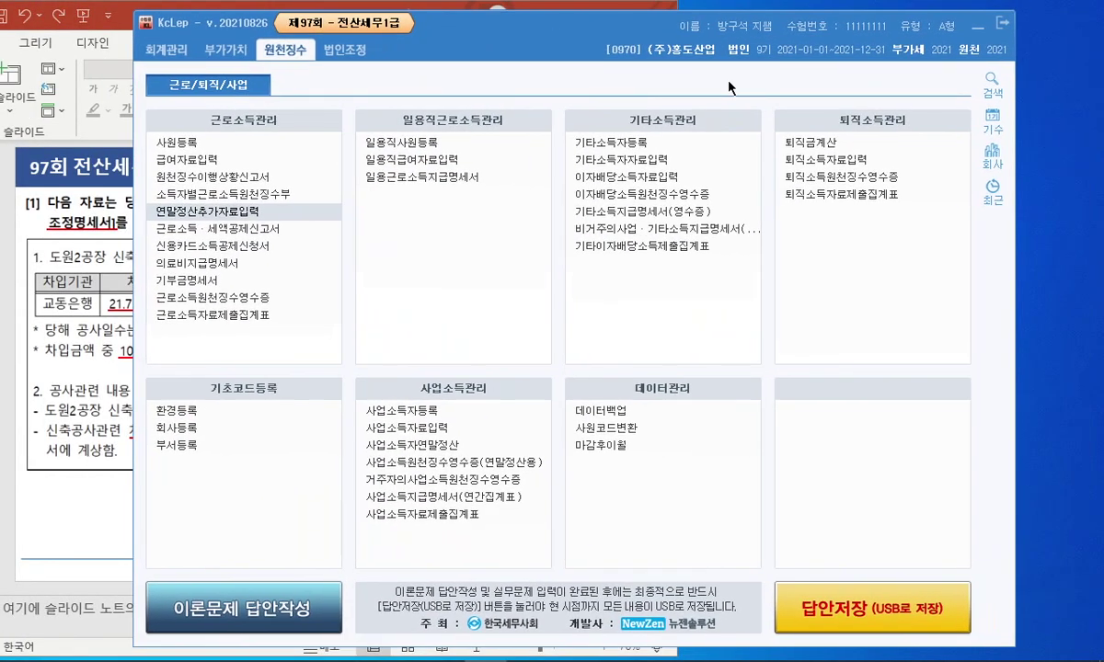
{"action": "left_click", "coordinate": [991, 159]}
{"action": "double_click", "coordinate": [531, 247]}
Open the empty 건설자금이자조정명세서 from the 법인조정 menu.
{"action": "left_click_drag", "start_coordinate": [545, 35], "coordinate": [595, 45]}
{"action": "left_click", "coordinate": [377, 62]}
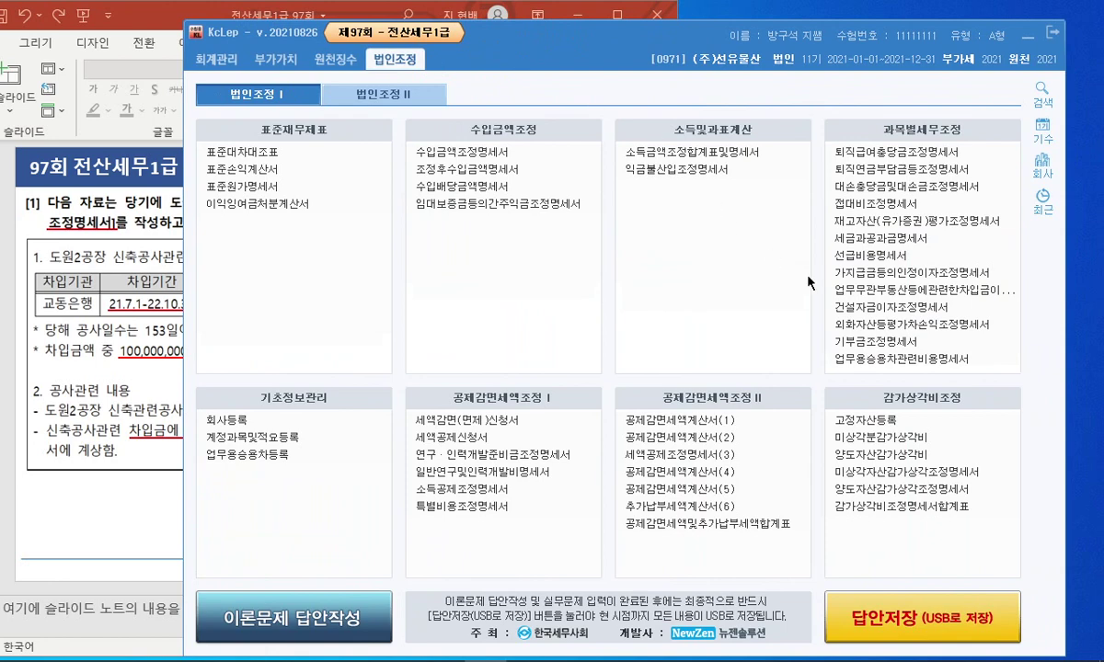
{"action": "left_click", "coordinate": [858, 307]}
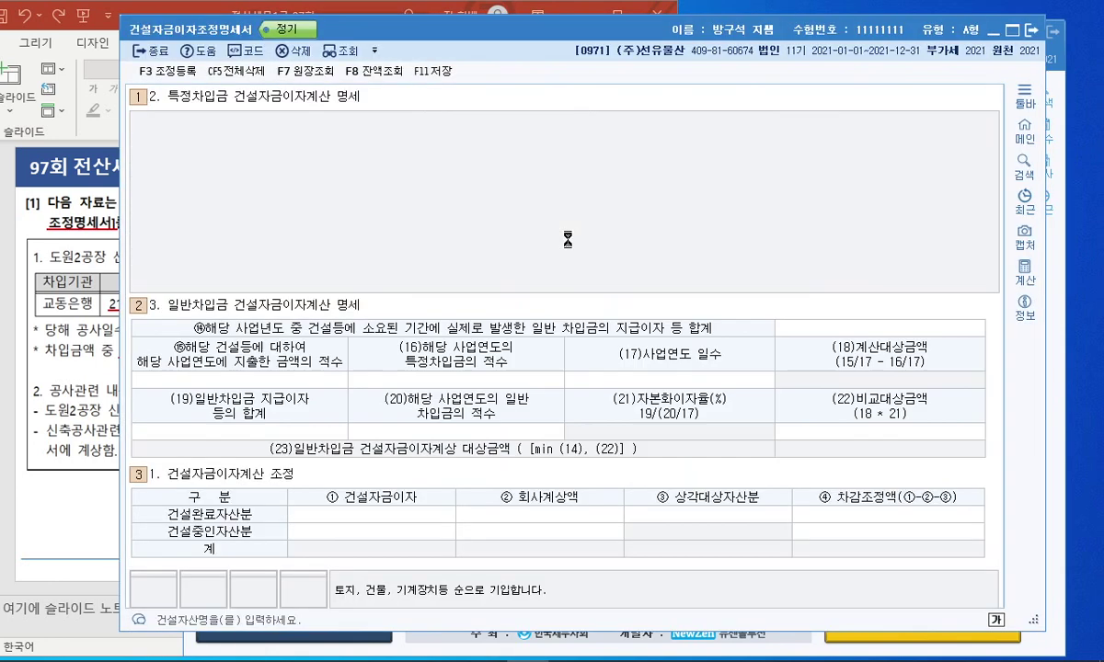
Enter 도원2공장 신축공사 as the construction asset in row 1.
{"action": "left_click_drag", "start_coordinate": [395, 31], "coordinate": [412, 32]}
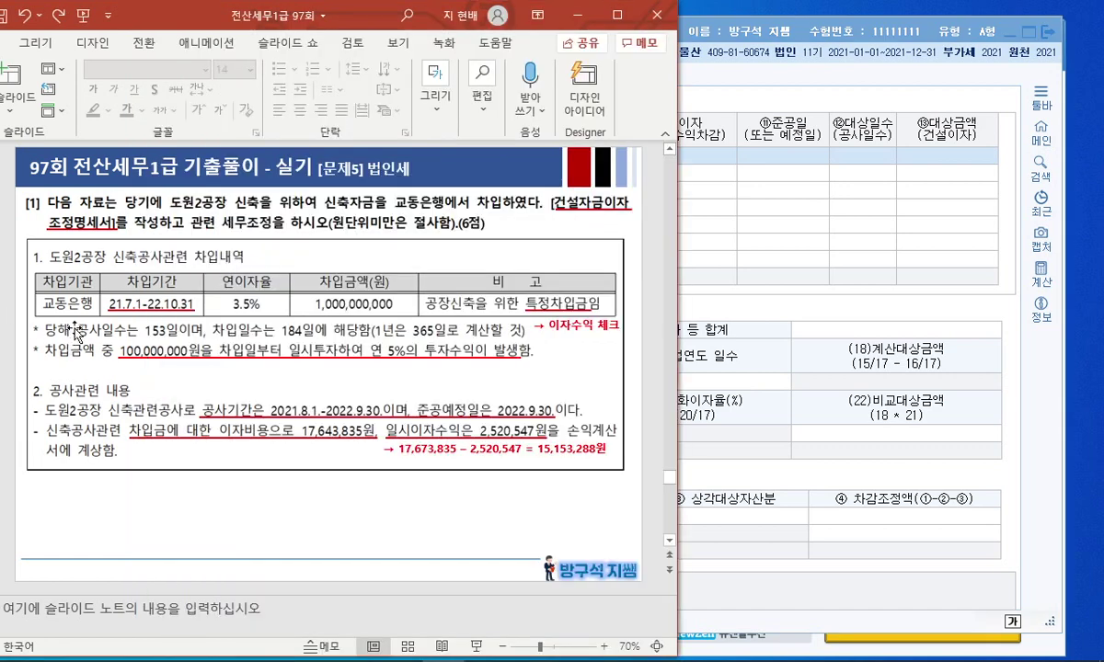
{"action": "left_click", "coordinate": [66, 311]}
{"action": "left_click", "coordinate": [707, 213]}
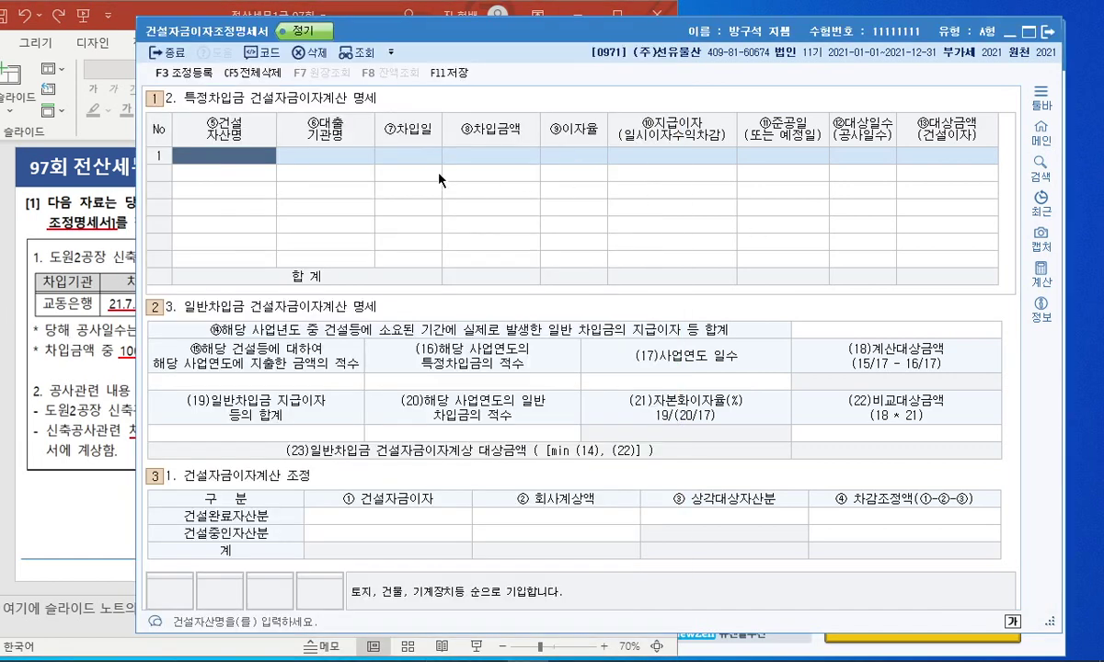
{"action": "left_click", "coordinate": [261, 161]}
{"action": "type", "text": "도우원2공장 신축ㄱ"}
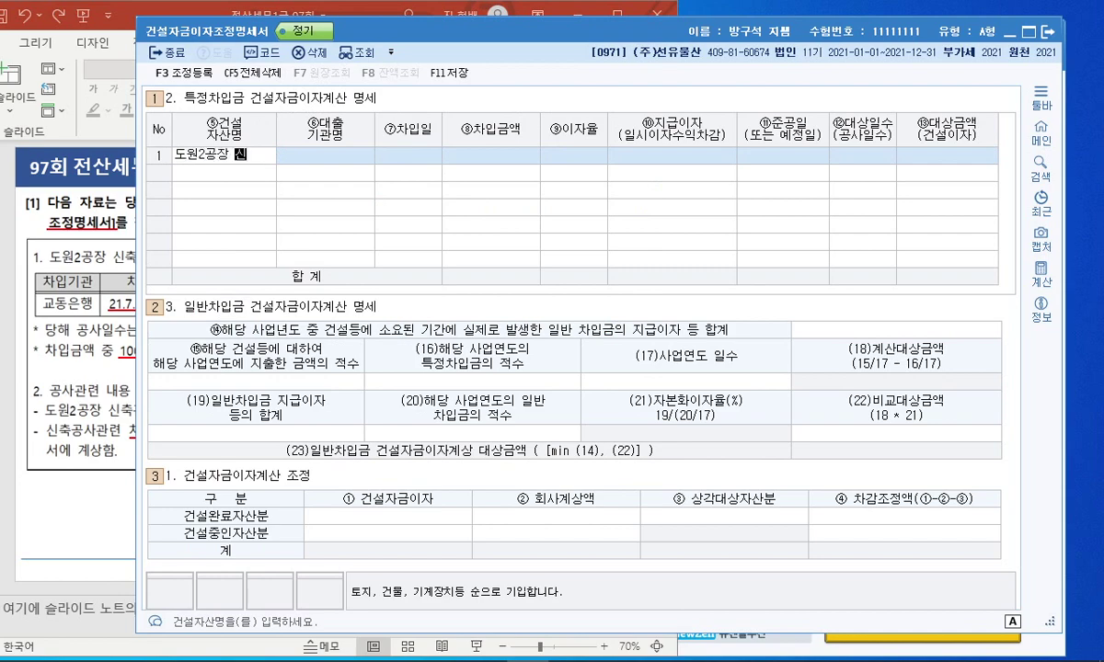
{"action": "type", "text": "공사"}
{"action": "key", "text": "Return"}
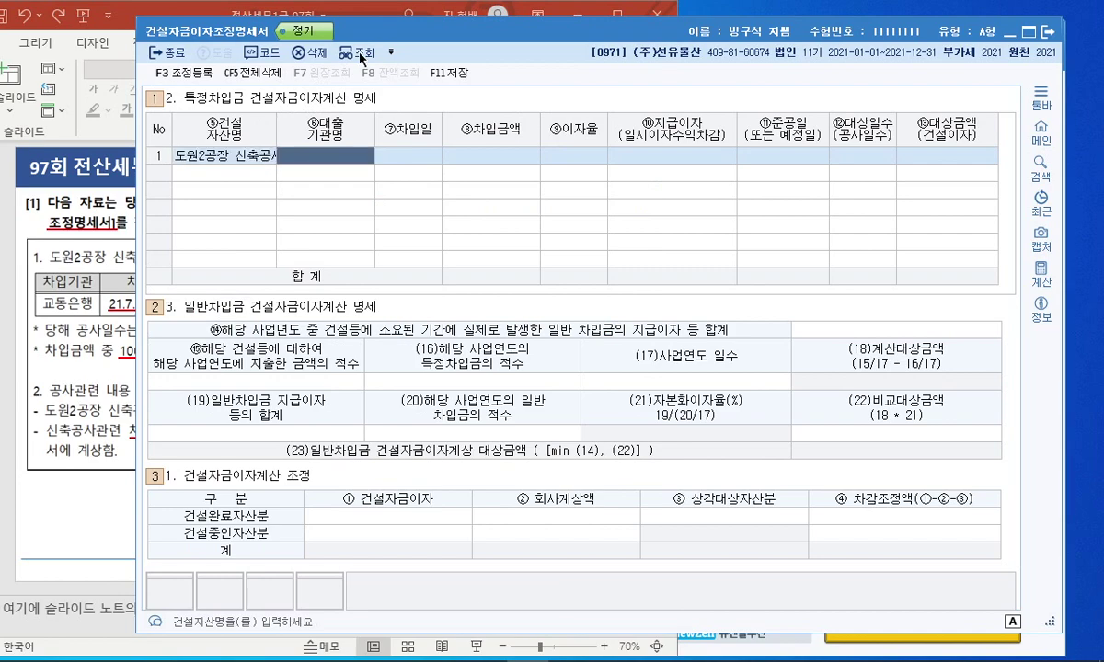
Set the lending institution to 066 교통은행 via the bank-code lookup.
{"action": "left_click_drag", "start_coordinate": [374, 30], "coordinate": [561, 35]}
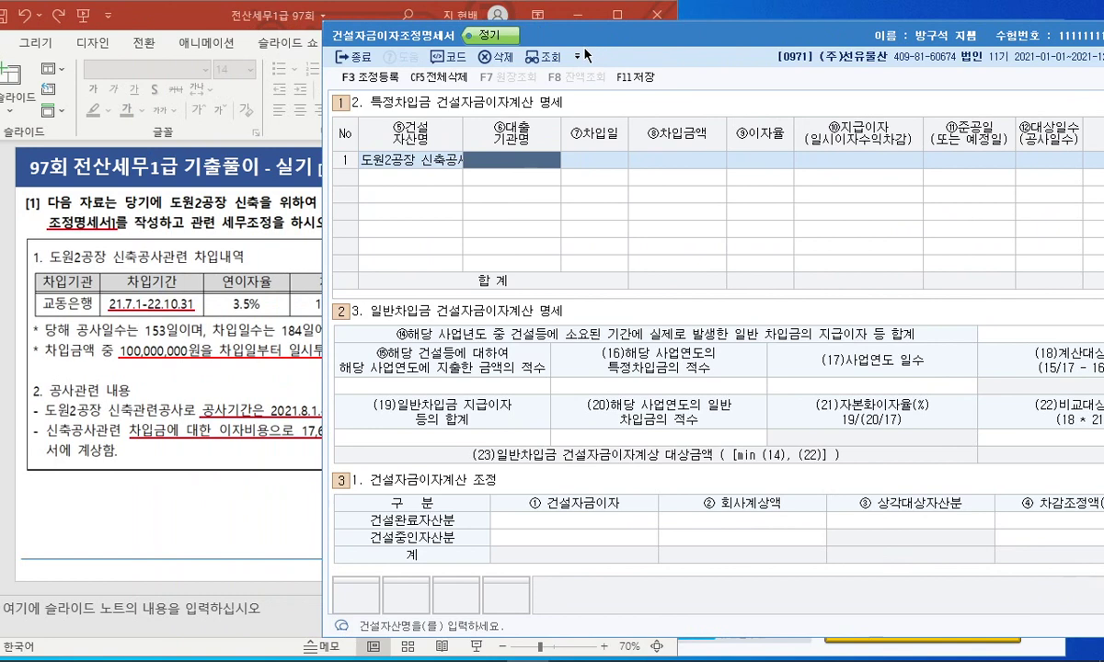
{"action": "key", "text": "F2"}
{"action": "type", "text": "교동"}
{"action": "key", "text": "Return"}
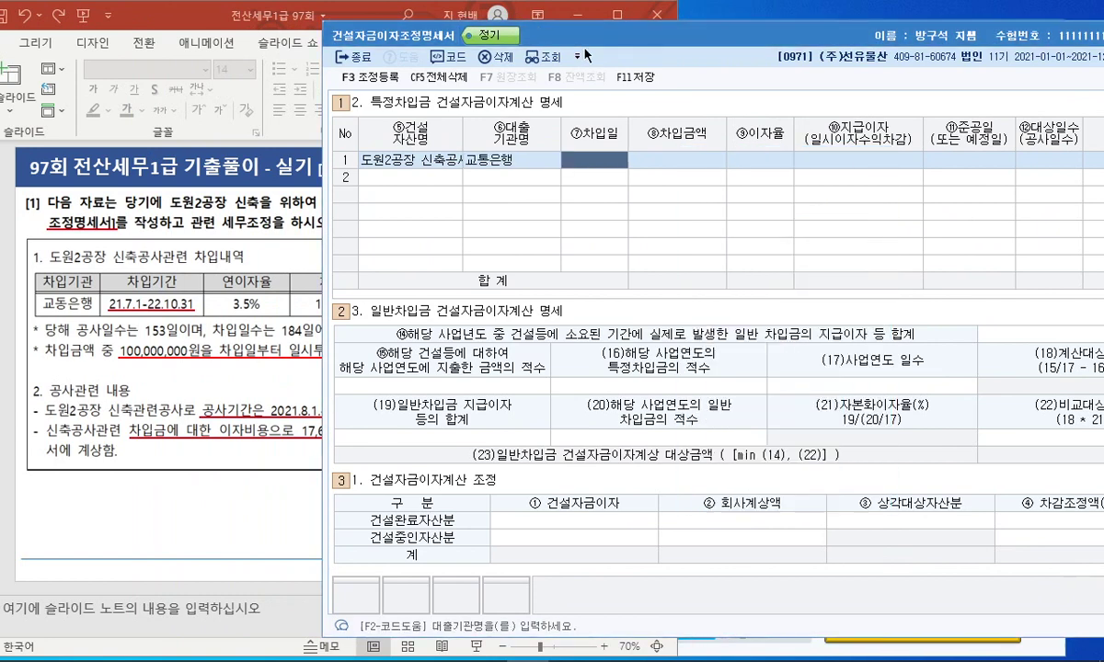
{"action": "key", "text": "shift+Tab"}
{"action": "key", "text": "F2"}
{"action": "type", "text": "교통"}
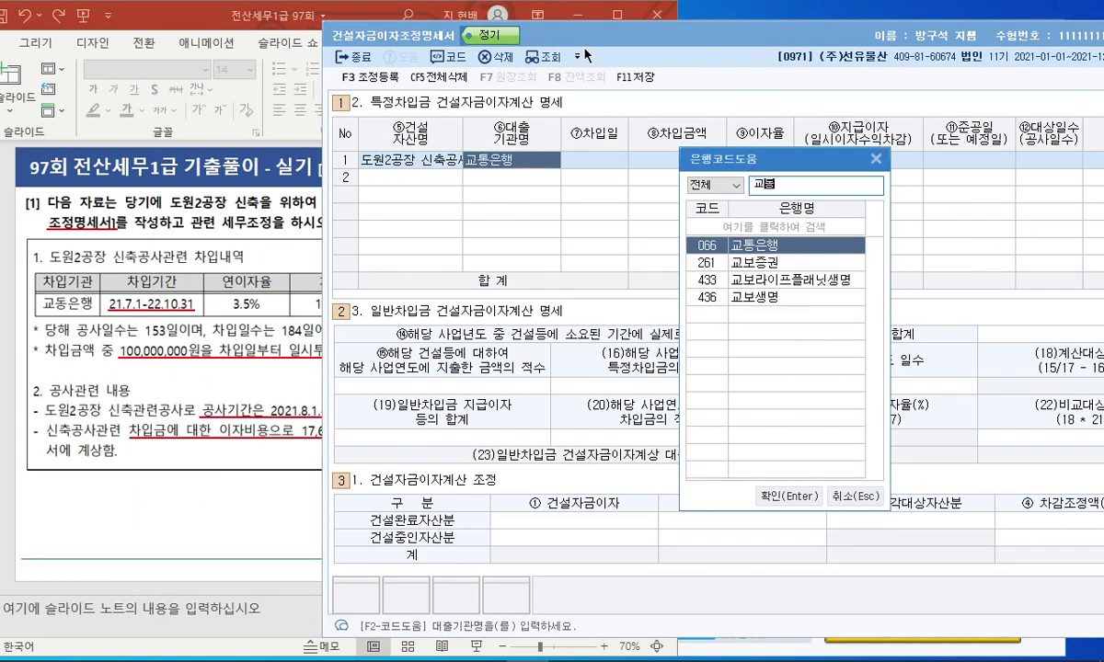
{"action": "key", "text": "Down"}
{"action": "key", "text": "Up"}
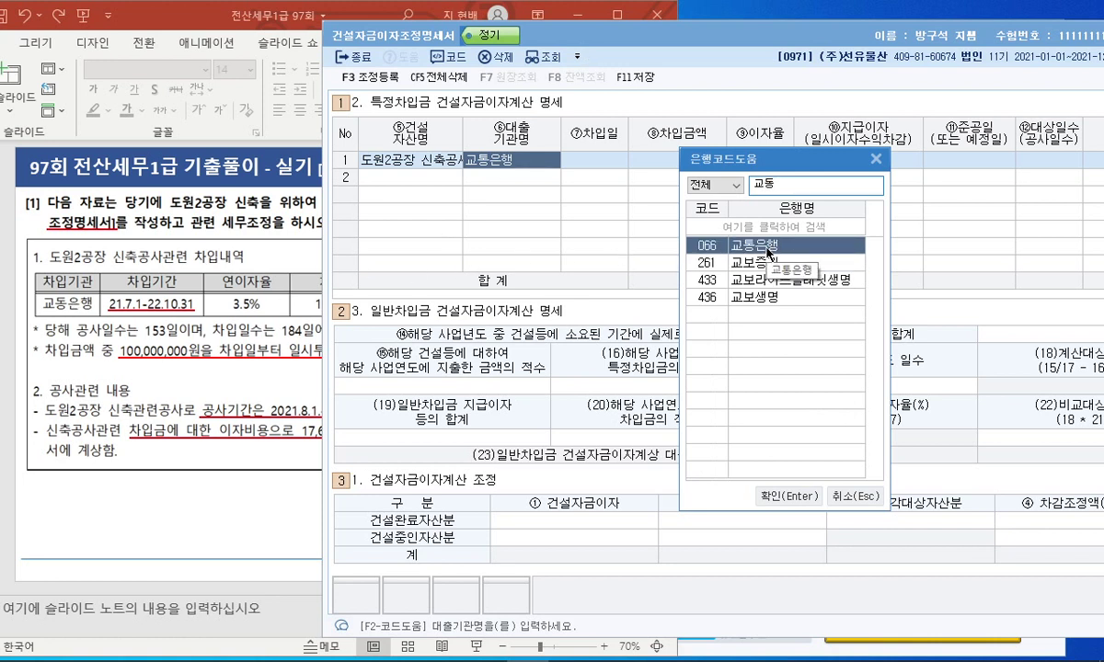
{"action": "double_click", "coordinate": [784, 184]}
{"action": "type", "text": "괴"}
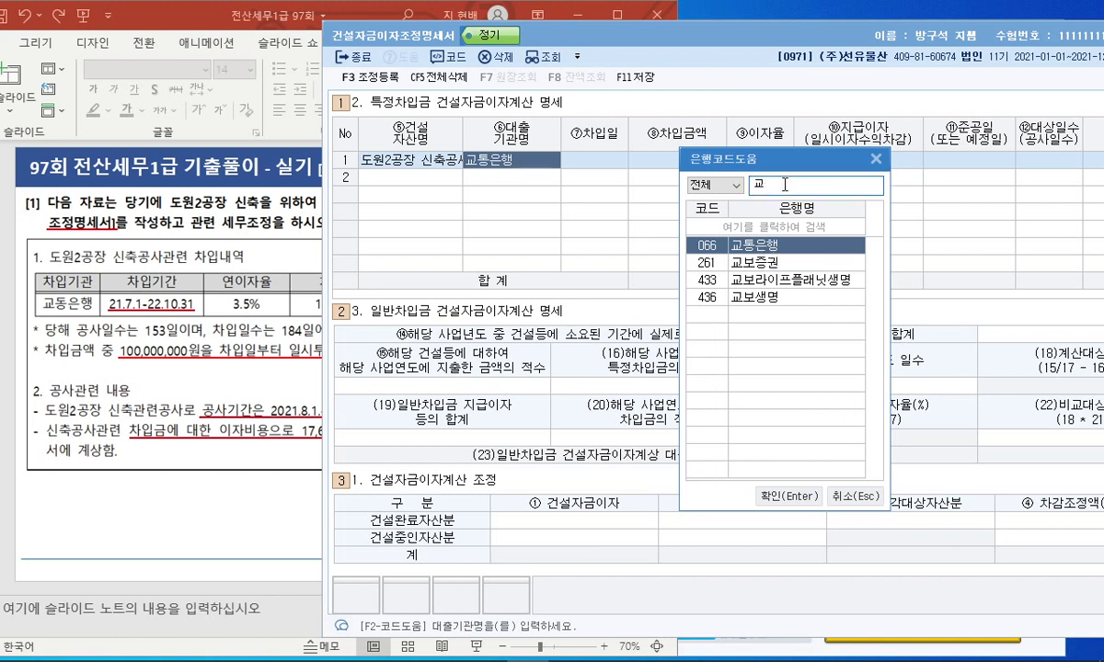
{"action": "key", "text": "Return"}
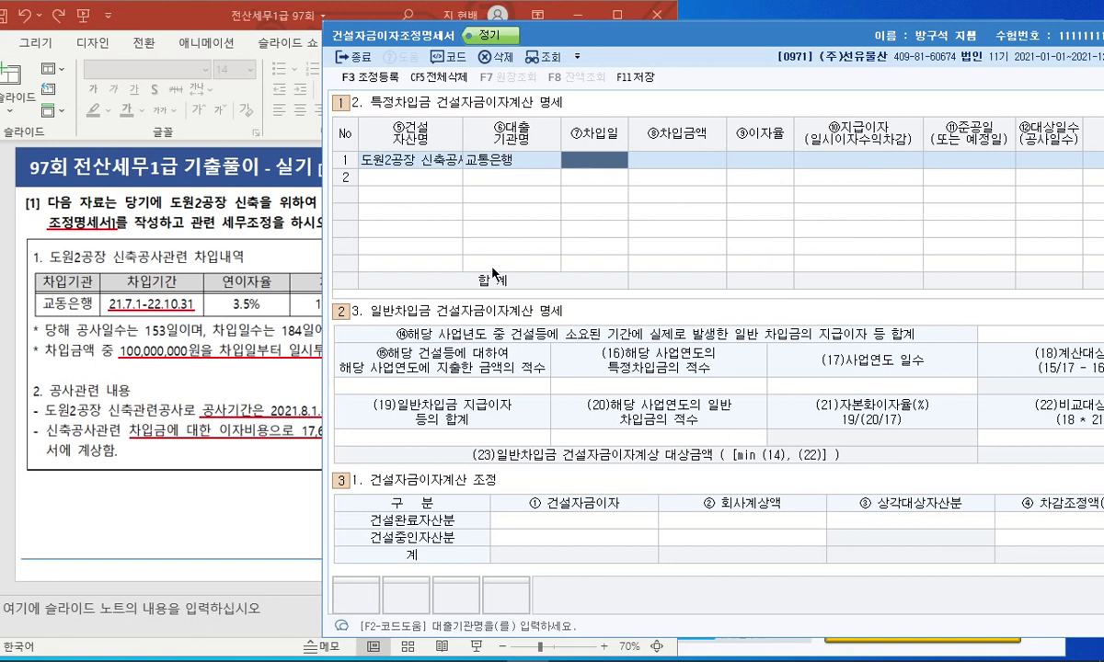
Enter borrowing date 2021-07-01, amount 1,000,000,000 and interest rate 5%.
{"action": "type", "text": "2021-07-01"}
{"action": "key", "text": "Return"}
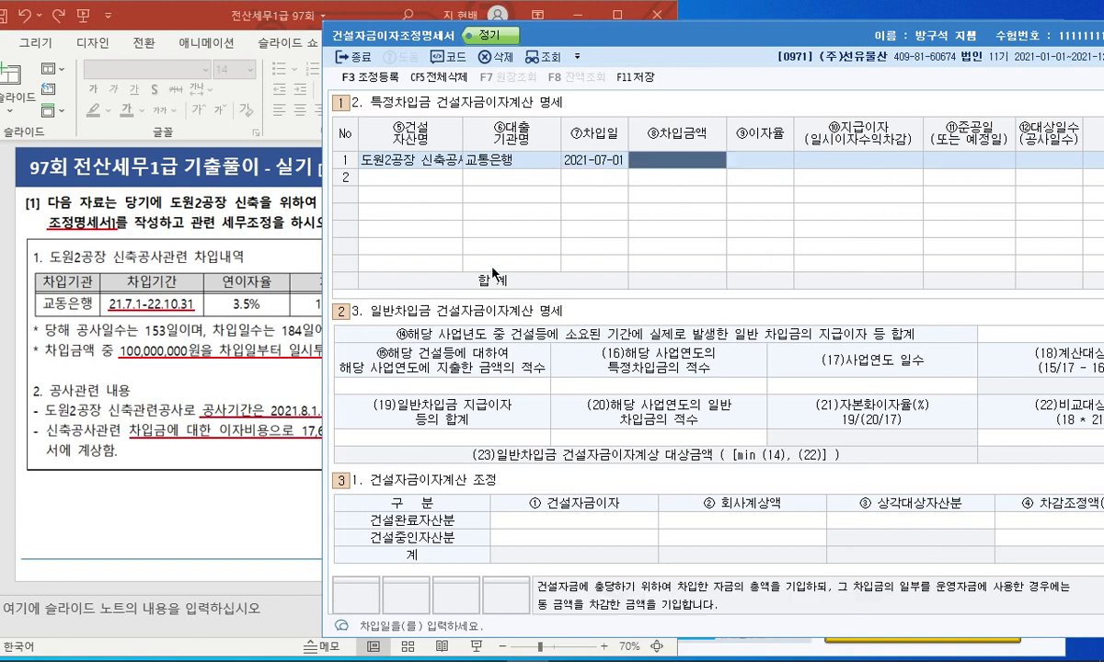
{"action": "type", "text": "1,000,000"}
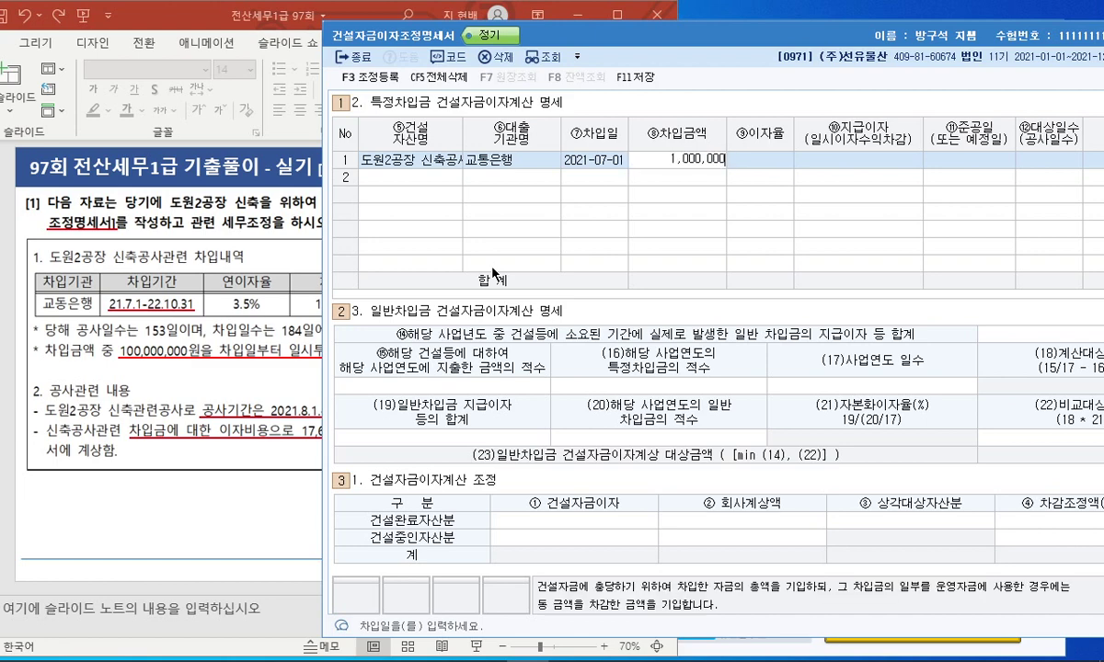
{"action": "type", "text": ",000"}
{"action": "key", "text": "Return"}
{"action": "type", "text": "5"}
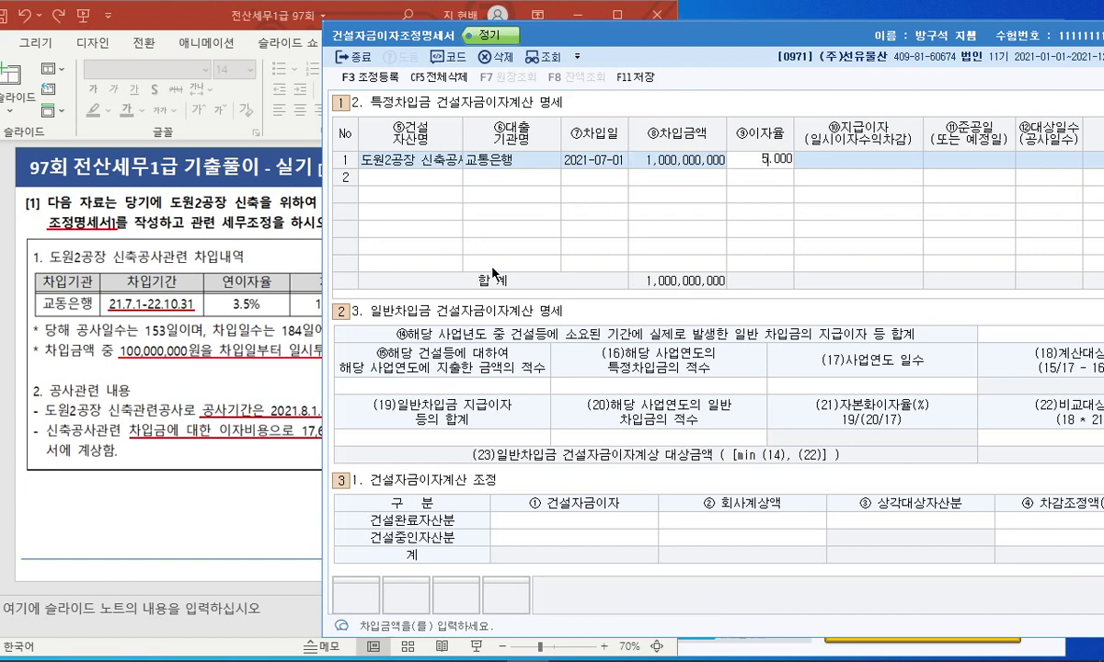
{"action": "key", "text": "Return"}
Enter paid interest 15,153,288 and completion date 2022-09-30.
{"action": "left_click", "coordinate": [246, 451]}
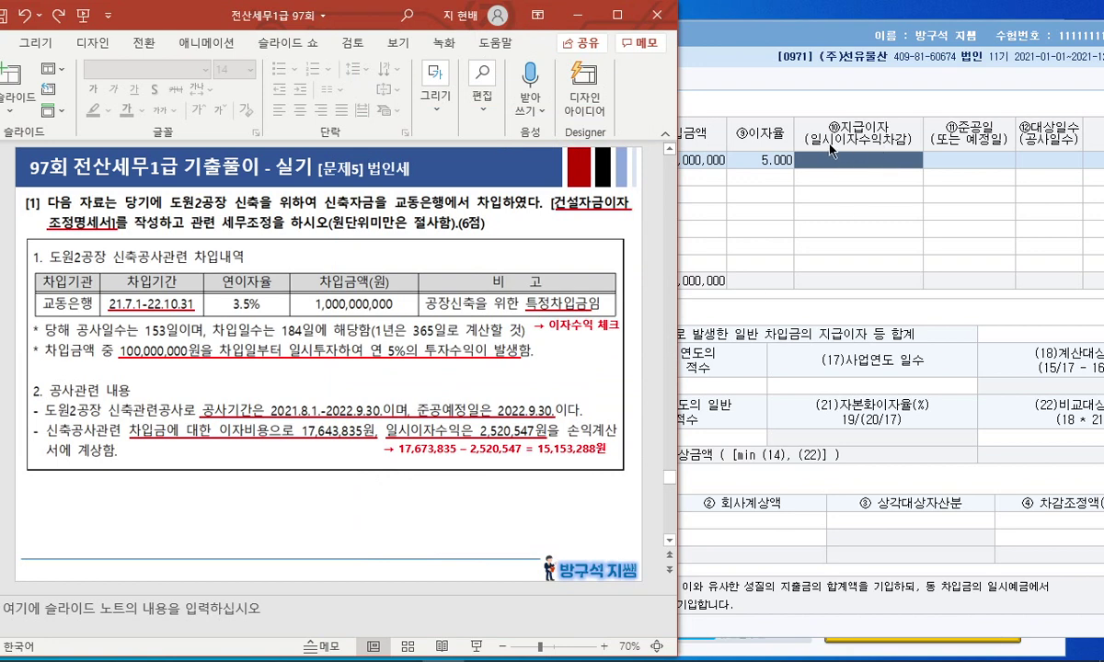
{"action": "left_click_drag", "start_coordinate": [342, 23], "coordinate": [114, 23]}
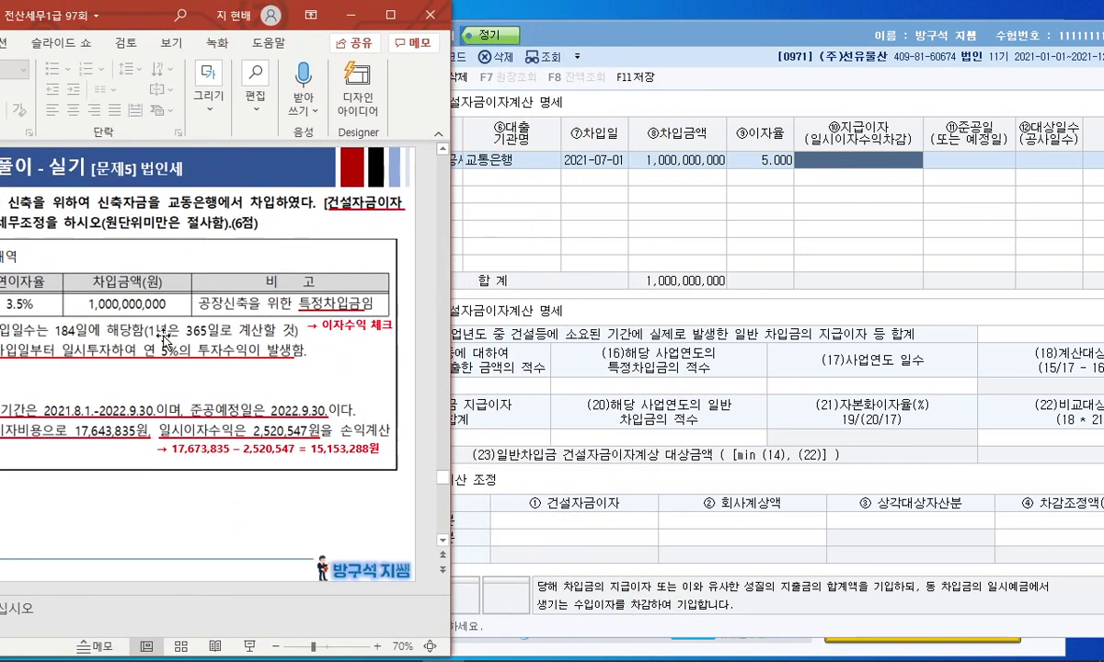
{"action": "left_click", "coordinate": [817, 155]}
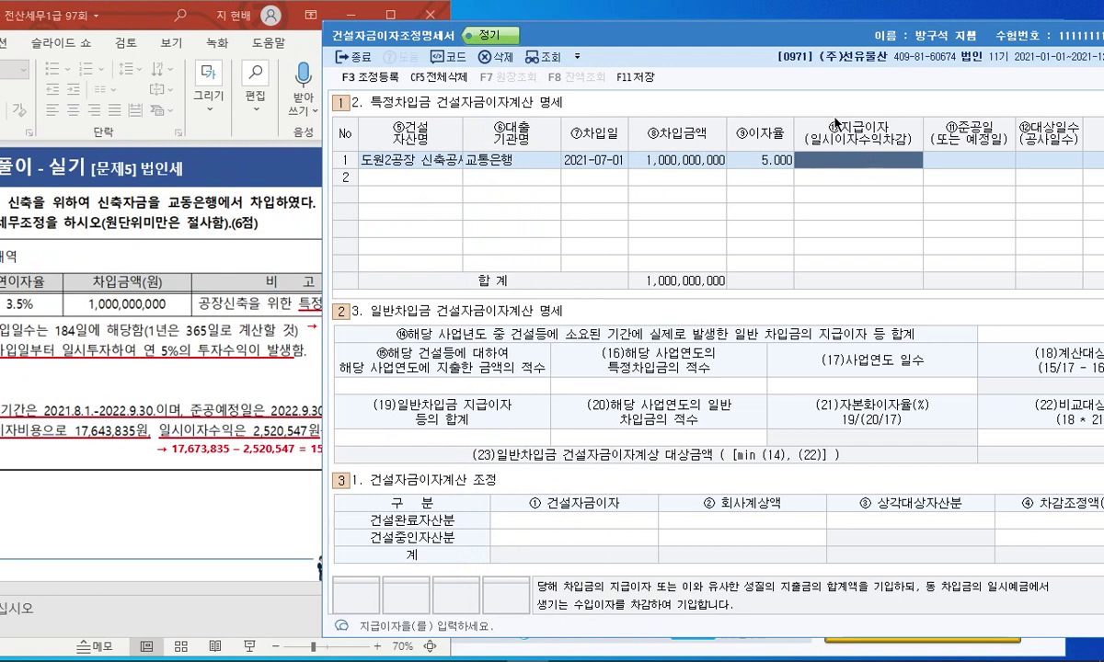
{"action": "left_click_drag", "start_coordinate": [766, 39], "coordinate": [824, 37]}
{"action": "type", "text": "15"}
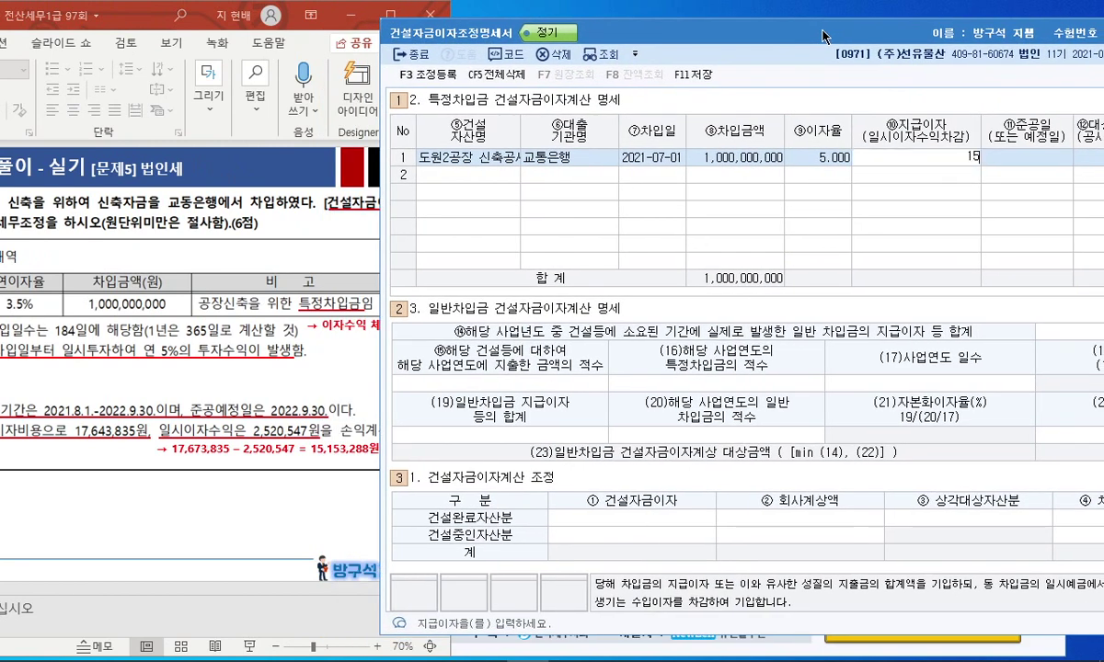
{"action": "type", "text": ",153,288"}
{"action": "key", "text": "Return"}
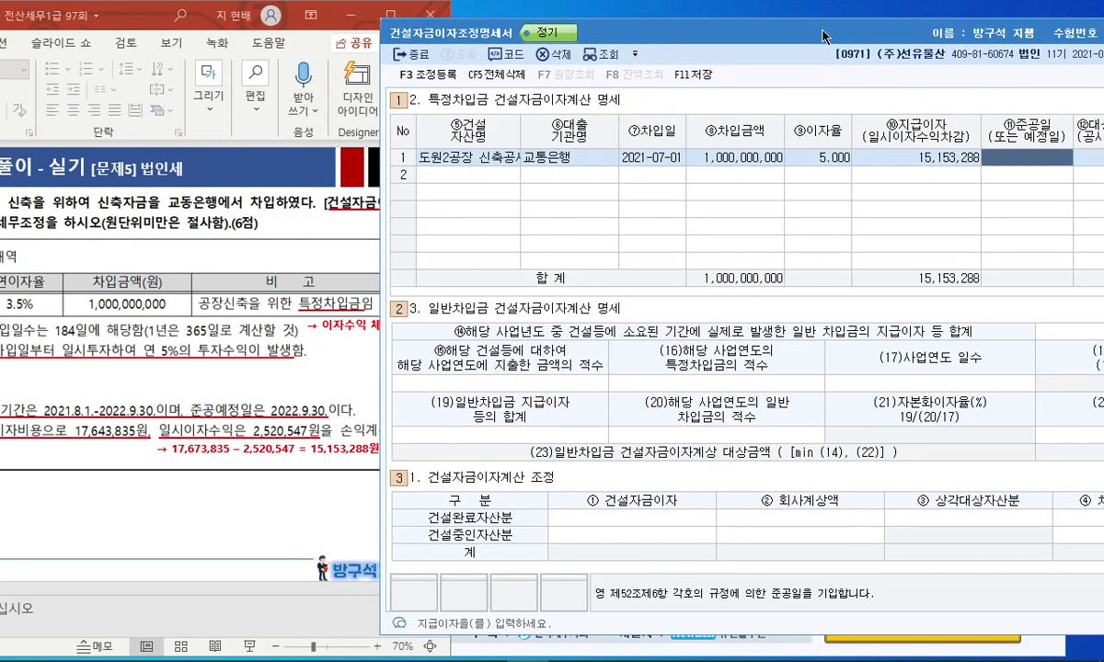
{"action": "type", "text": "20220930"}
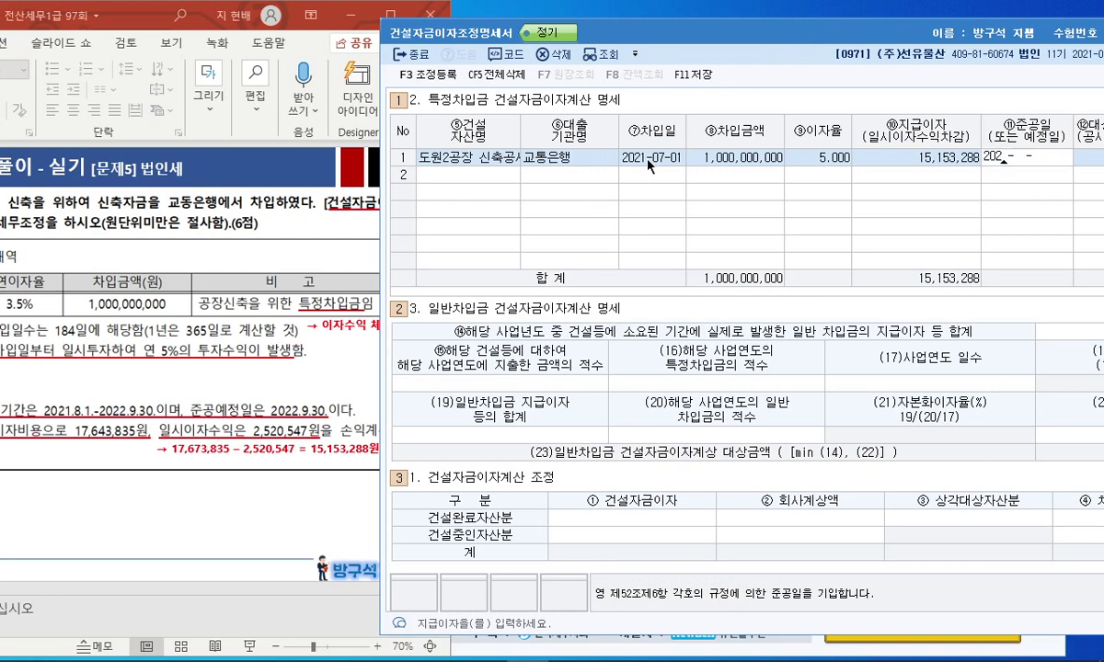
{"action": "key", "text": "Return"}
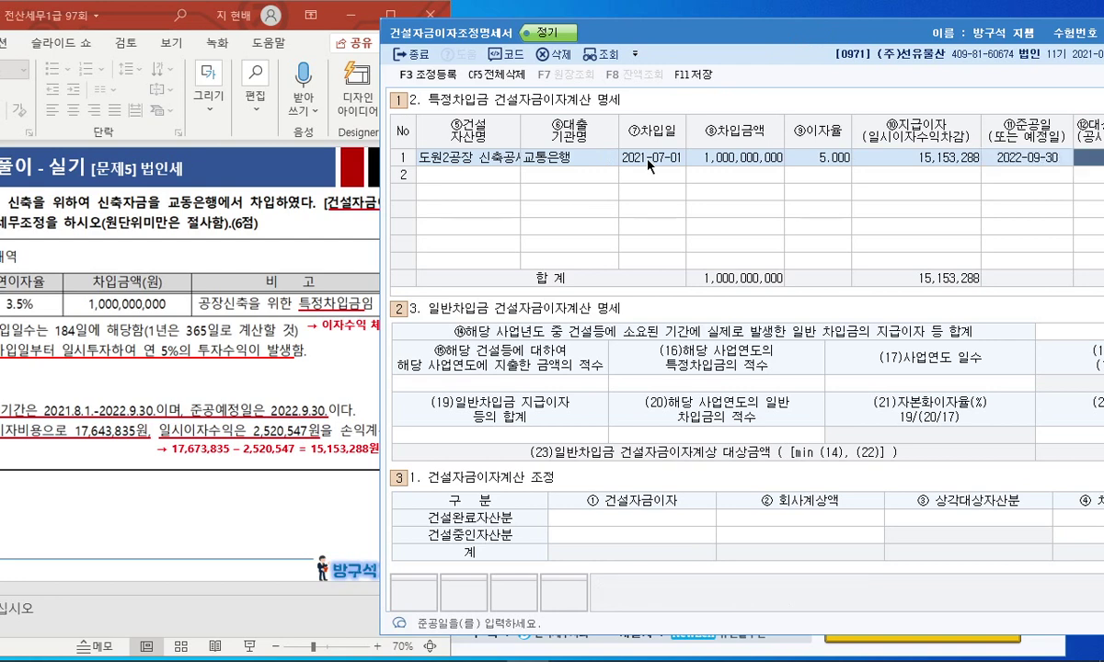
Enter 184 as the target days.
{"action": "left_click_drag", "start_coordinate": [707, 39], "coordinate": [550, 31]}
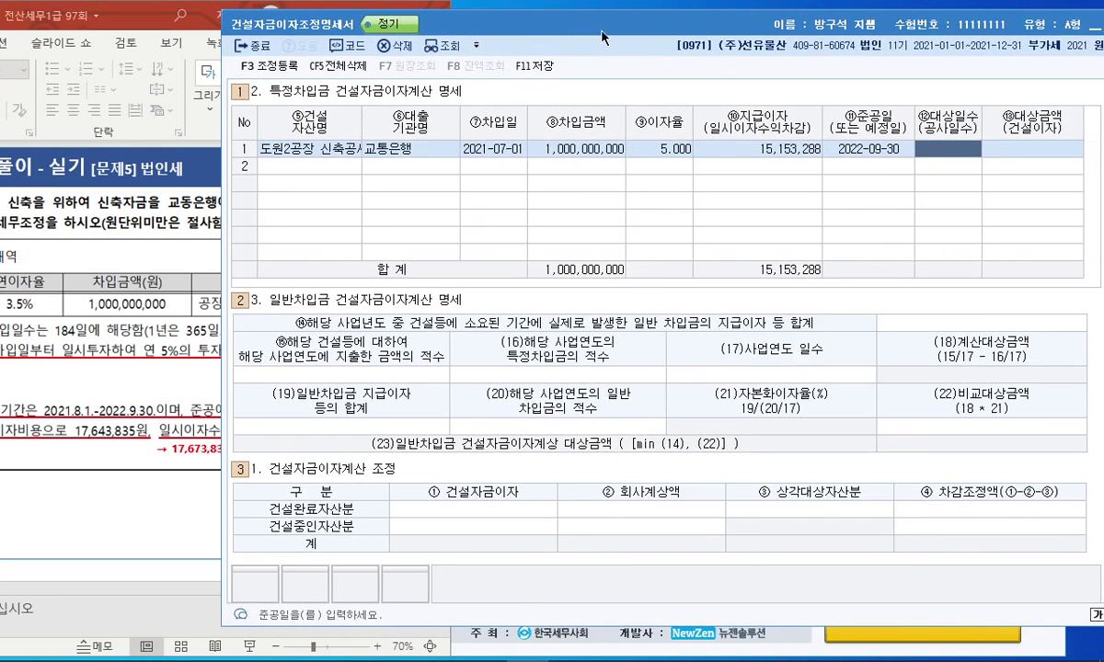
{"action": "left_click", "coordinate": [172, 356]}
{"action": "left_click_drag", "start_coordinate": [147, 15], "coordinate": [240, 15]}
{"action": "left_click", "coordinate": [939, 150]}
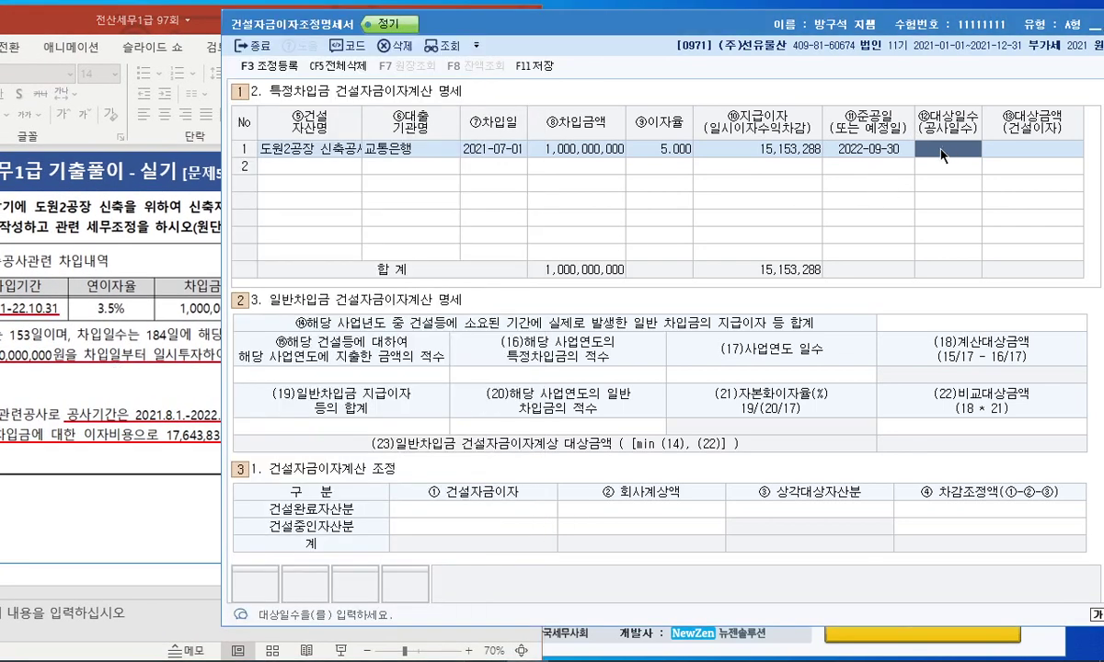
{"action": "type", "text": "184"}
{"action": "key", "text": "Return"}
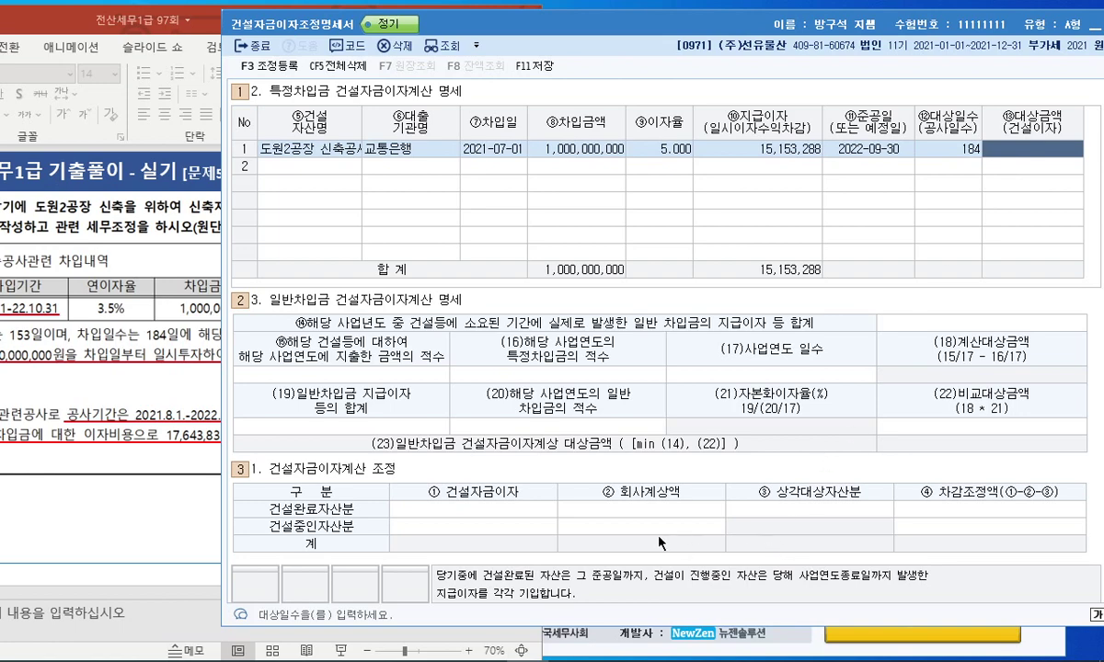
Recommit the 184 target days and re-enter paid interest 15,153,288.
{"action": "left_click_drag", "start_coordinate": [601, 26], "coordinate": [498, 22]}
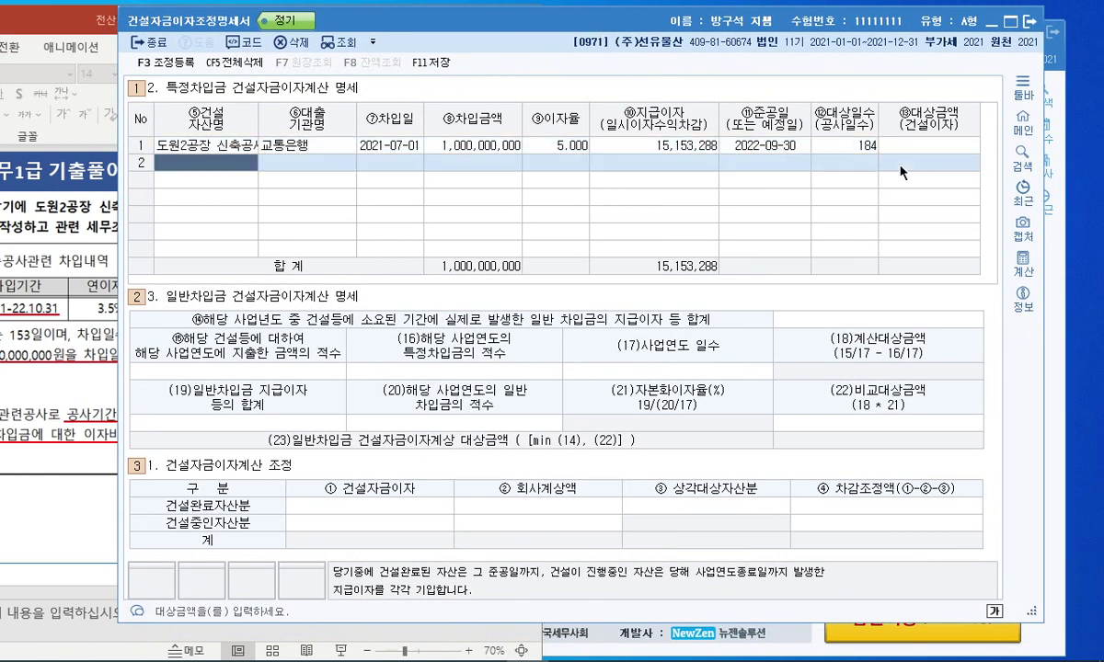
{"action": "left_click", "coordinate": [840, 149]}
{"action": "left_click", "coordinate": [837, 145]}
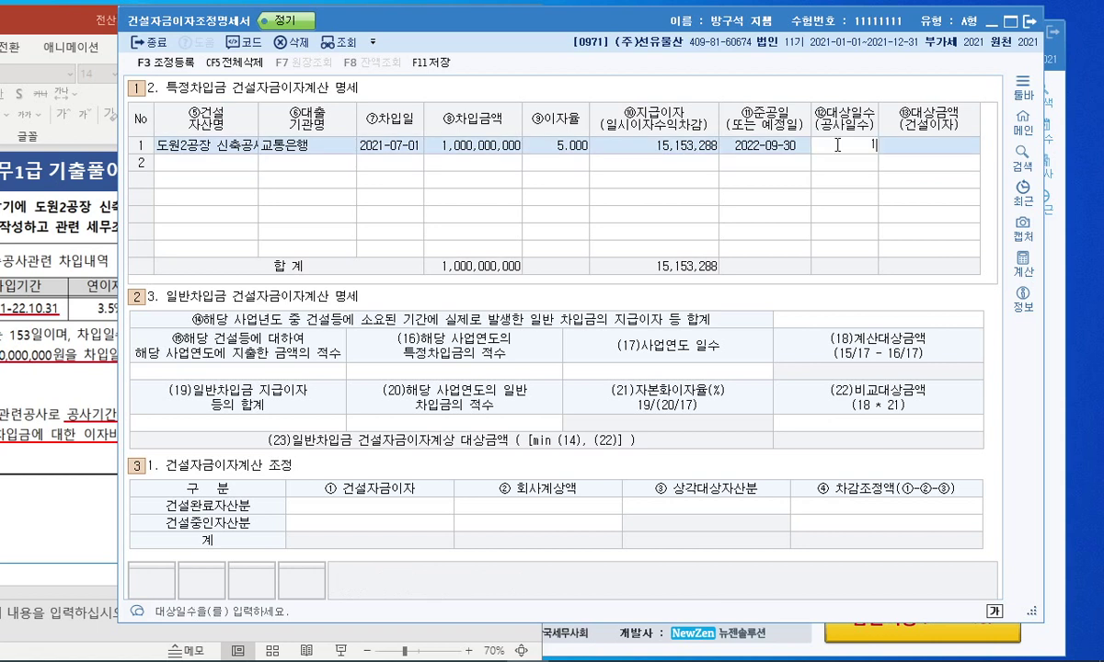
{"action": "key", "text": "Return"}
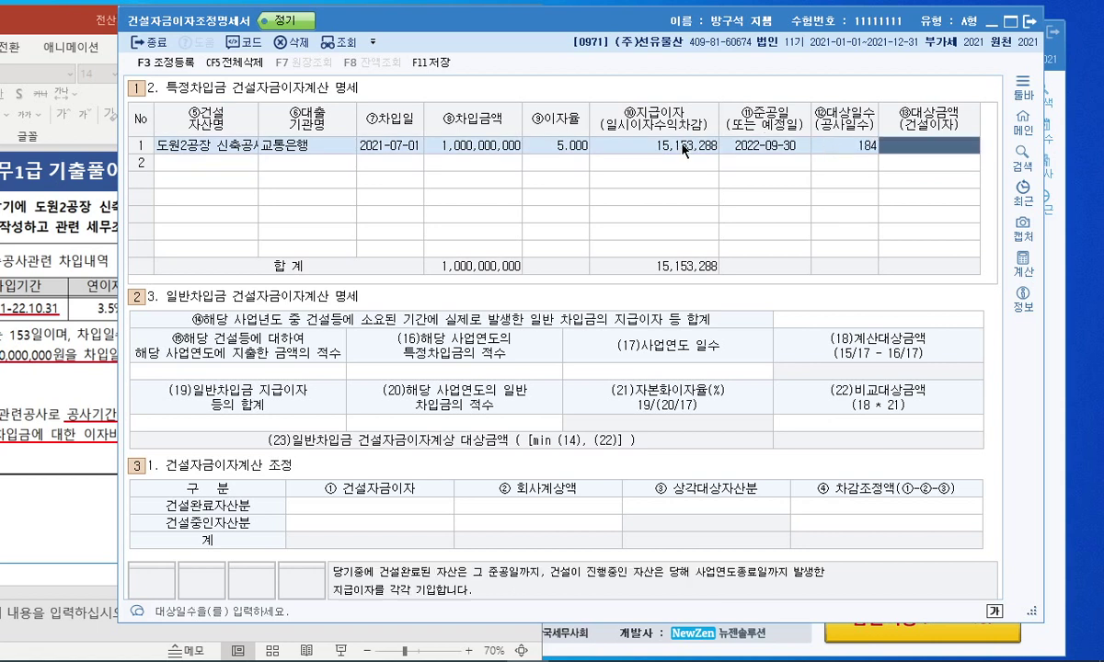
{"action": "left_click", "coordinate": [658, 146]}
{"action": "type", "text": "15153288"}
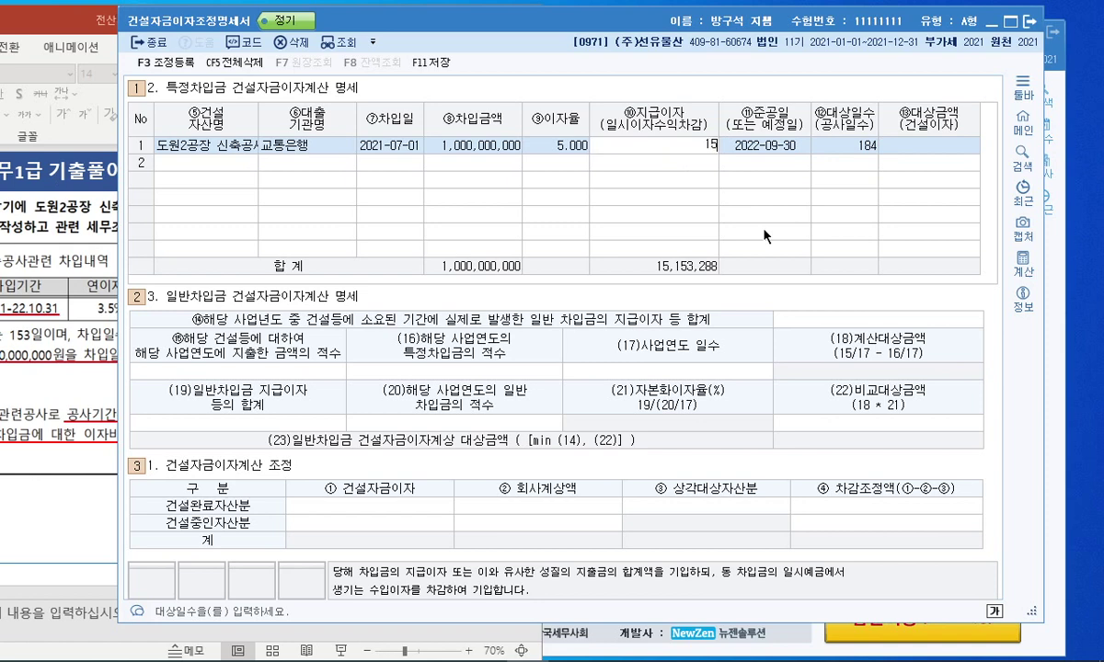
{"action": "key", "text": "Return"}
{"action": "key", "text": "Return"}
{"action": "key", "text": "Return"}
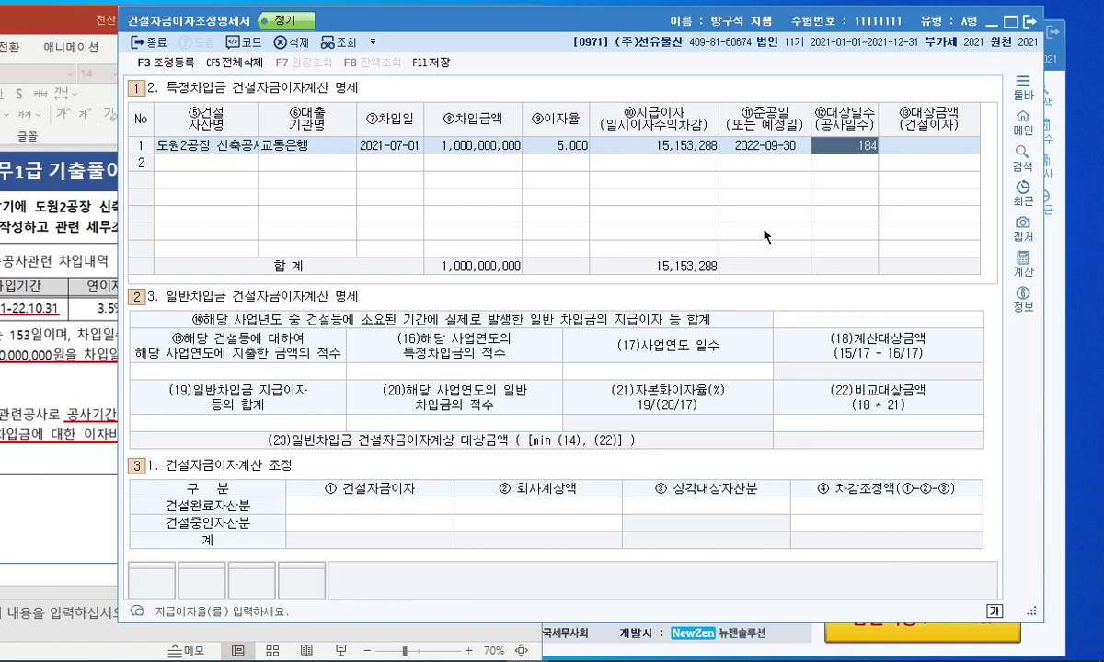
Bring the problem slide forward and briefly present slide 33.
{"action": "left_click_drag", "start_coordinate": [487, 32], "coordinate": [543, 33]}
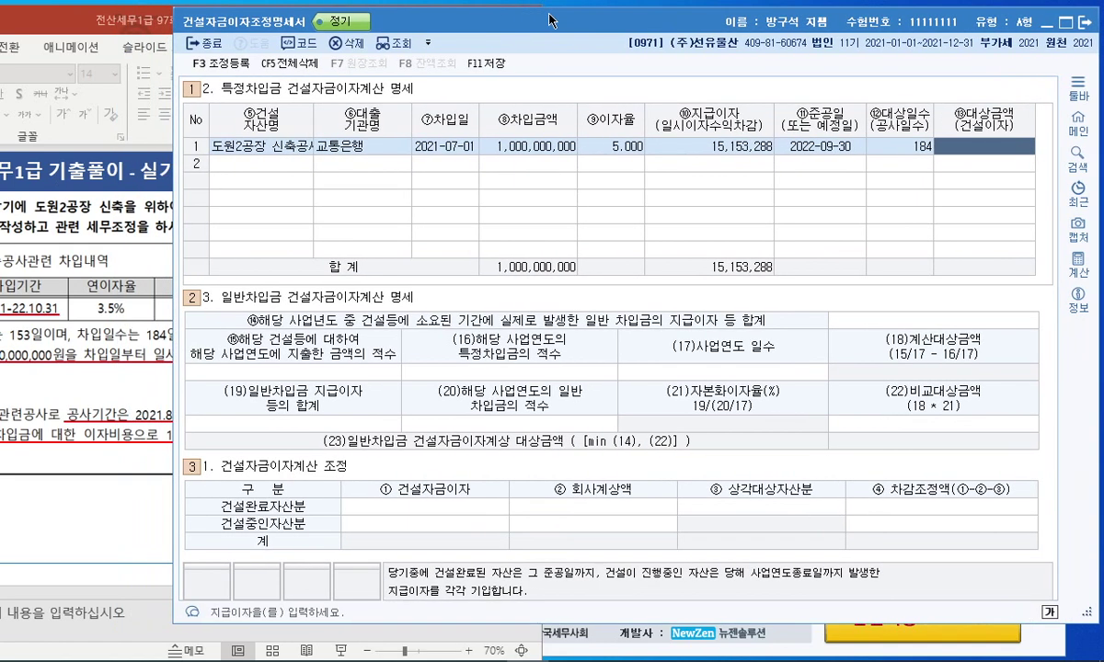
{"action": "left_click", "coordinate": [73, 16]}
{"action": "left_click_drag", "start_coordinate": [74, 17], "coordinate": [336, 2]}
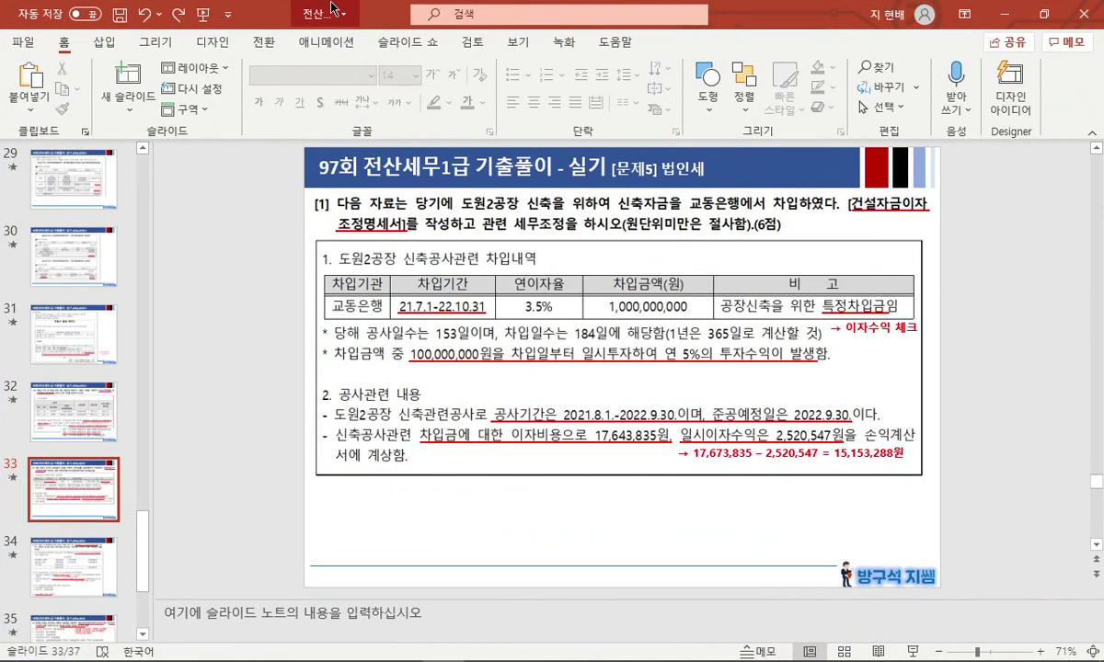
{"action": "key", "text": "shift+F5"}
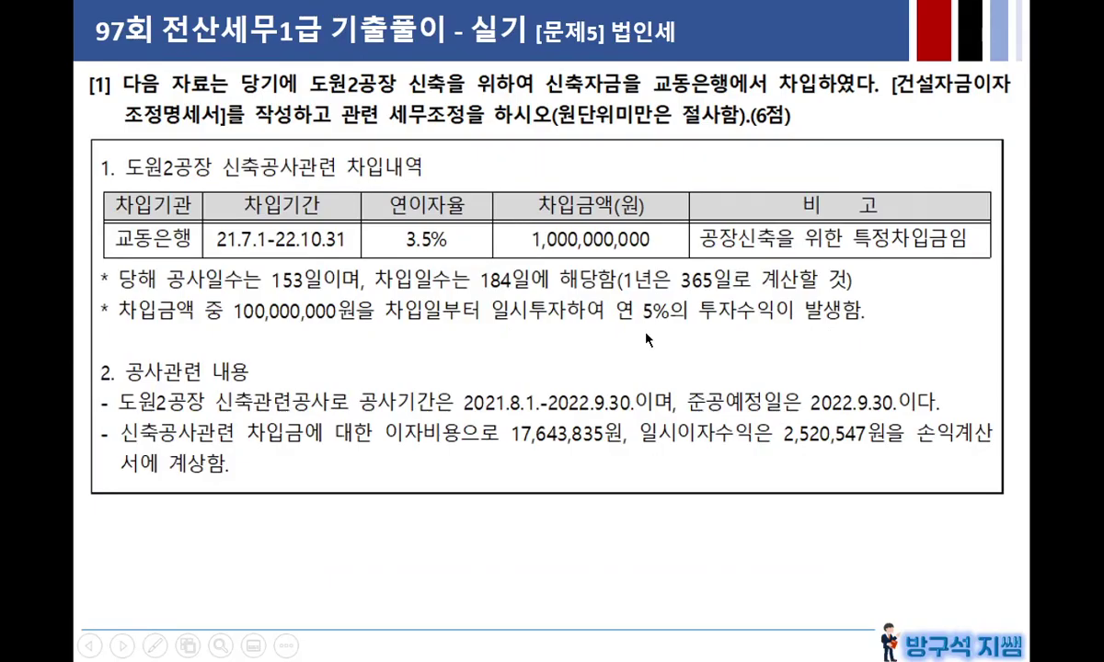
{"action": "key", "text": "Escape"}
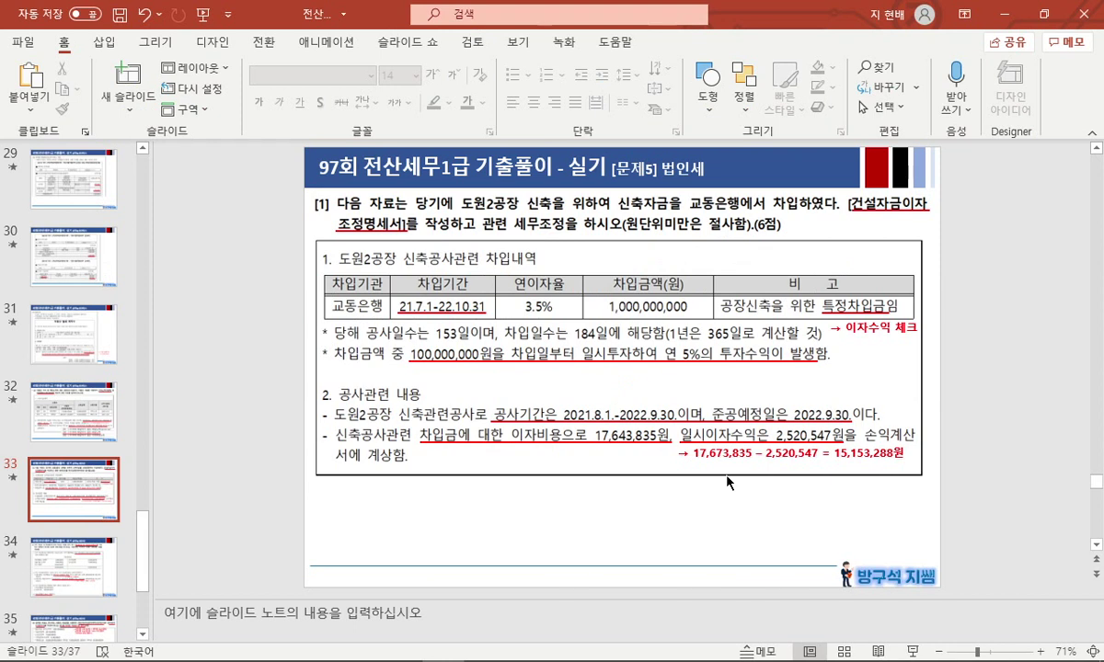
Correct the red formula to 17,643,835 − 2,520,547 = 15,123,288원.
{"action": "left_click", "coordinate": [697, 456]}
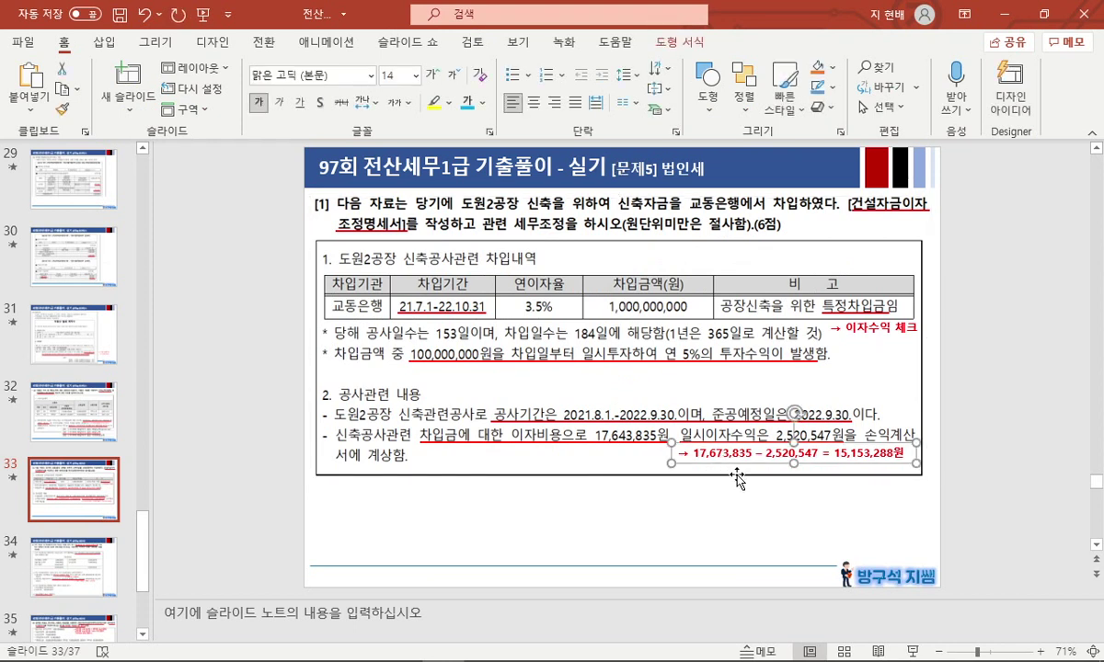
{"action": "left_click", "coordinate": [703, 452]}
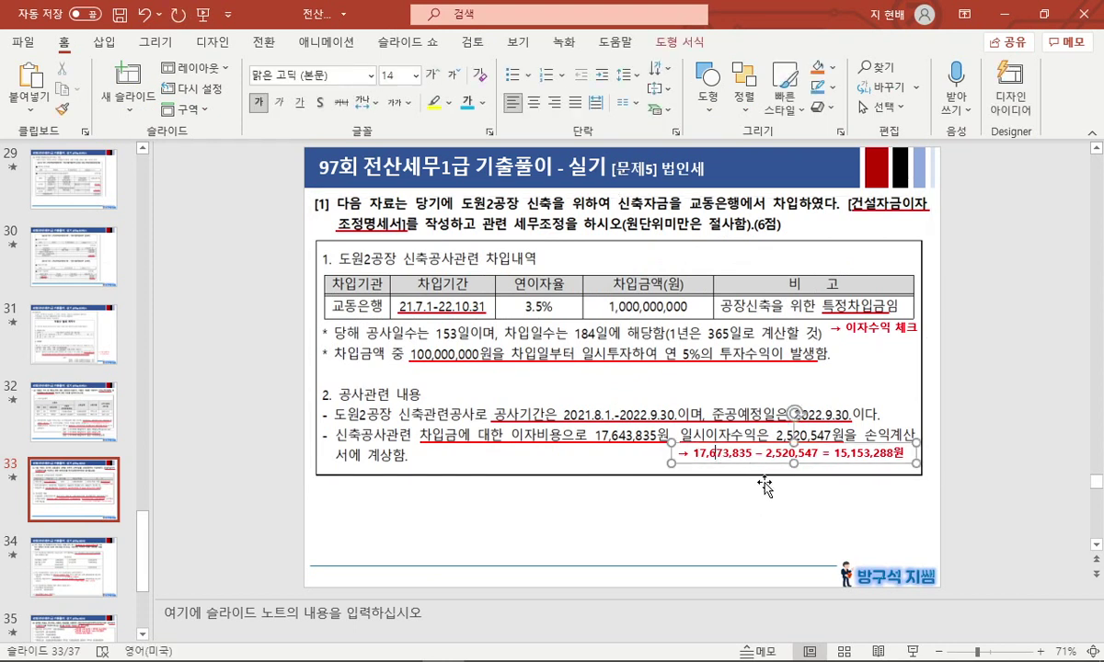
{"action": "key", "text": "Delete"}
{"action": "type", "text": "6"}
{"action": "left_click", "coordinate": [713, 453]}
{"action": "key", "text": "BackSpace"}
{"action": "type", "text": "4"}
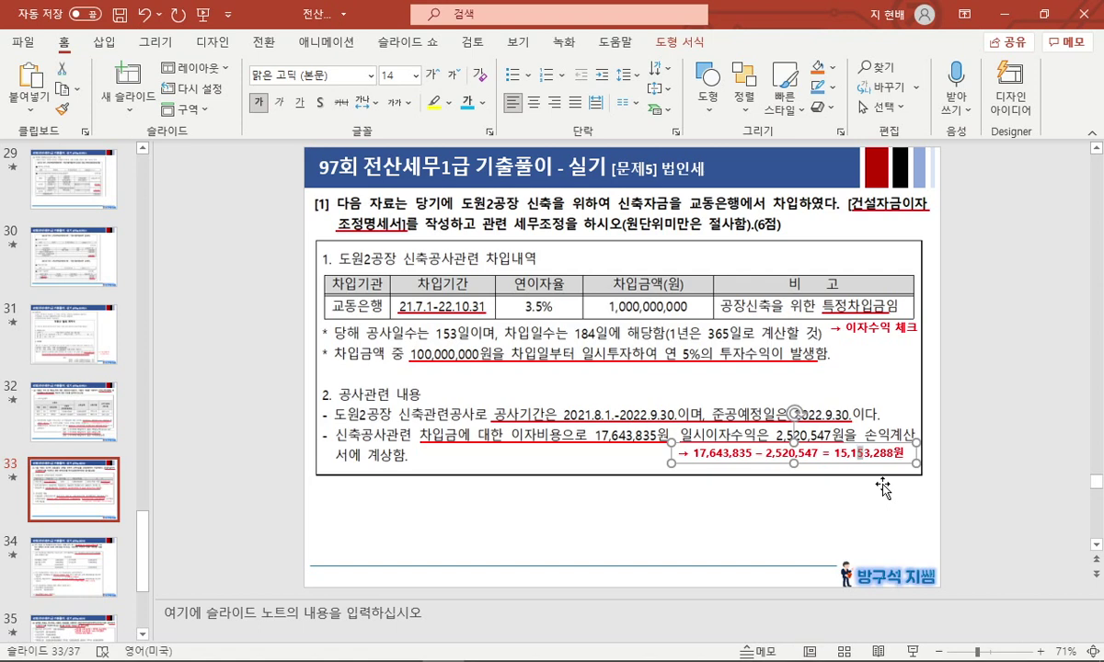
{"action": "type", "text": "2"}
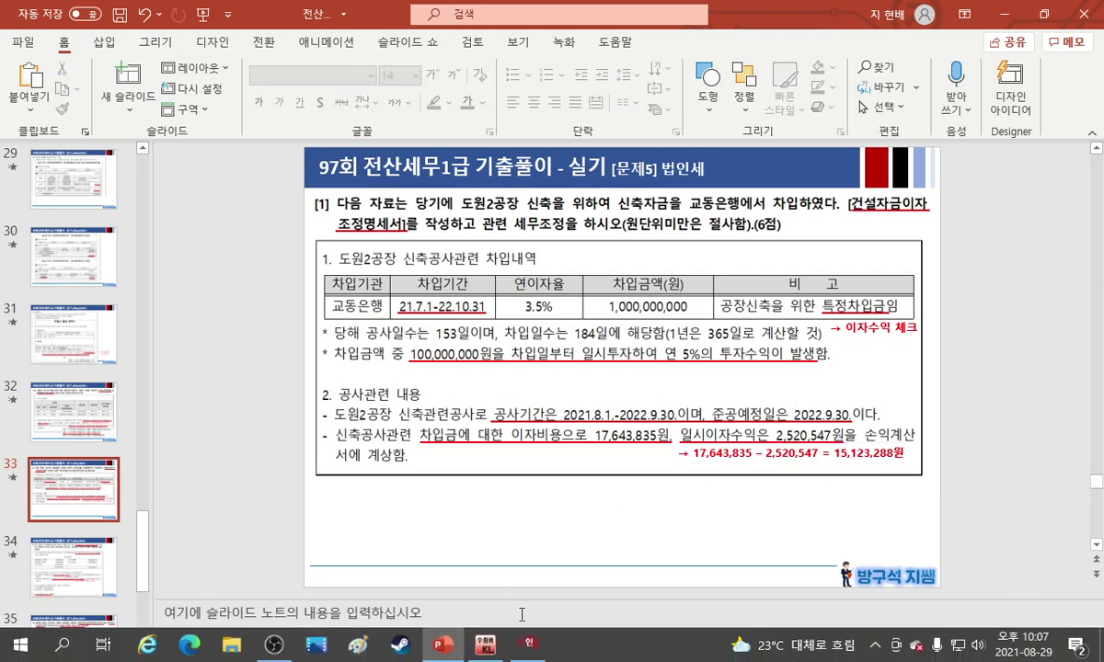
Change row 1's paid interest in KcLep to 15,123,288.
{"action": "left_click", "coordinate": [526, 649]}
{"action": "left_click", "coordinate": [727, 147]}
{"action": "type", "text": "15,123,288"}
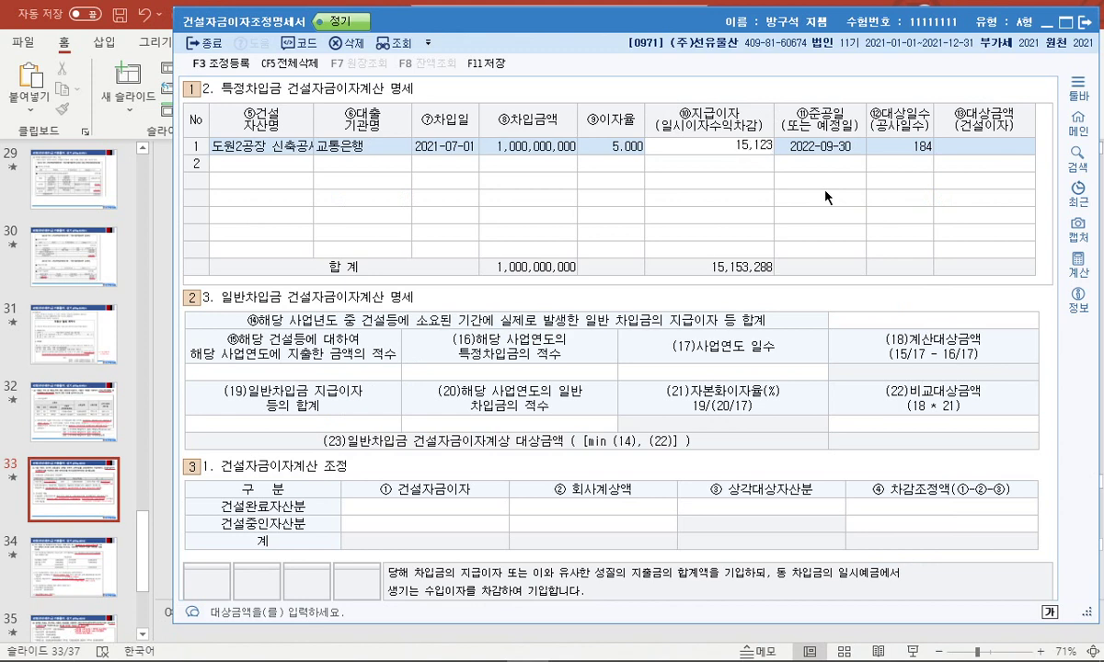
{"action": "key", "text": "Return"}
{"action": "key", "text": "alt+Tab"}
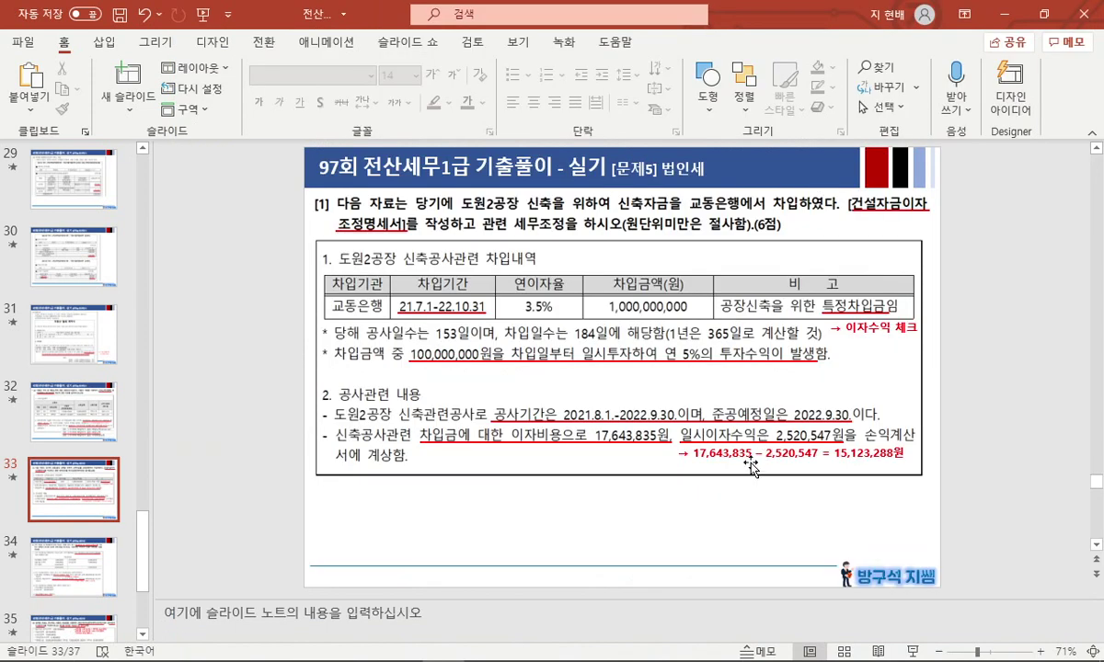
Copy the red formula box below the original and start the new line with 15,… ×.
{"action": "left_click", "coordinate": [745, 459]}
{"action": "left_click_drag", "start_coordinate": [743, 471], "coordinate": [740, 485]}
{"action": "left_click_drag", "start_coordinate": [678, 470], "coordinate": [868, 472]}
{"action": "type", "text": "15,"}
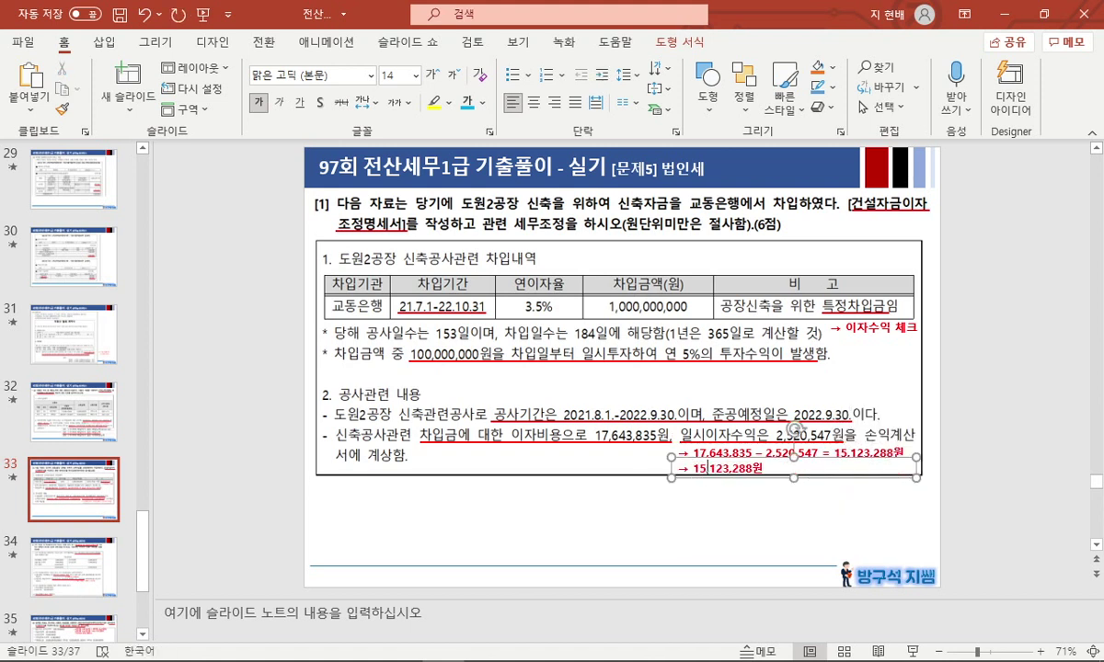
{"action": "key", "text": "BackSpace"}
{"action": "type", "text": "ㄱ"}
{"action": "key", "text": "Hangul_Hanja"}
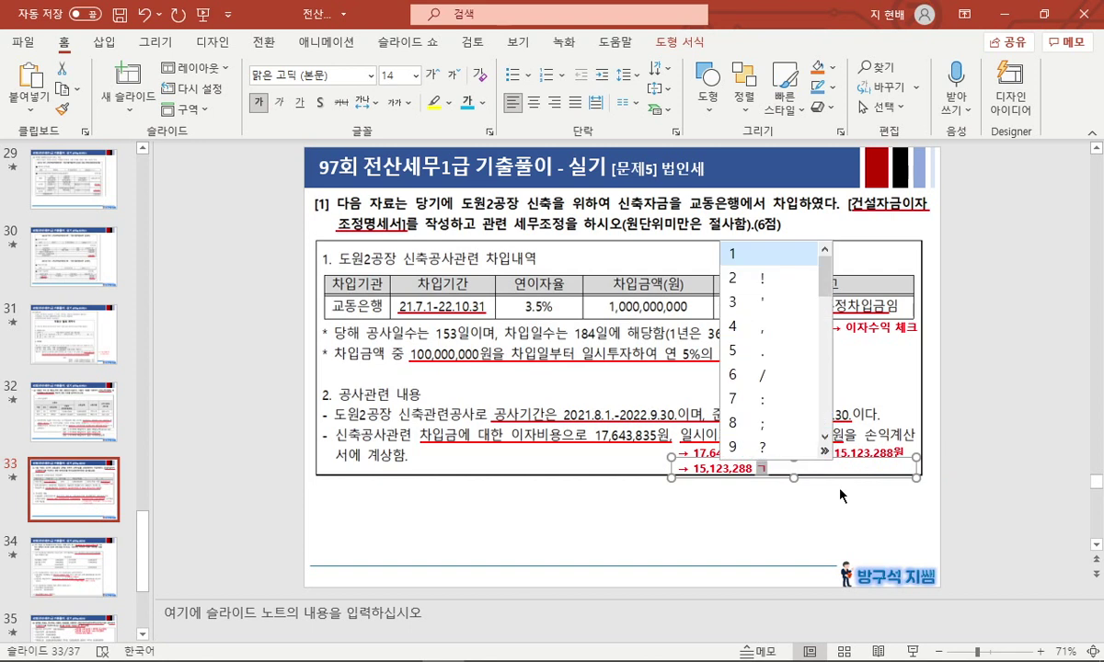
{"action": "key", "text": "Tab"}
{"action": "key", "text": "Down"}
{"action": "key", "text": "Return"}
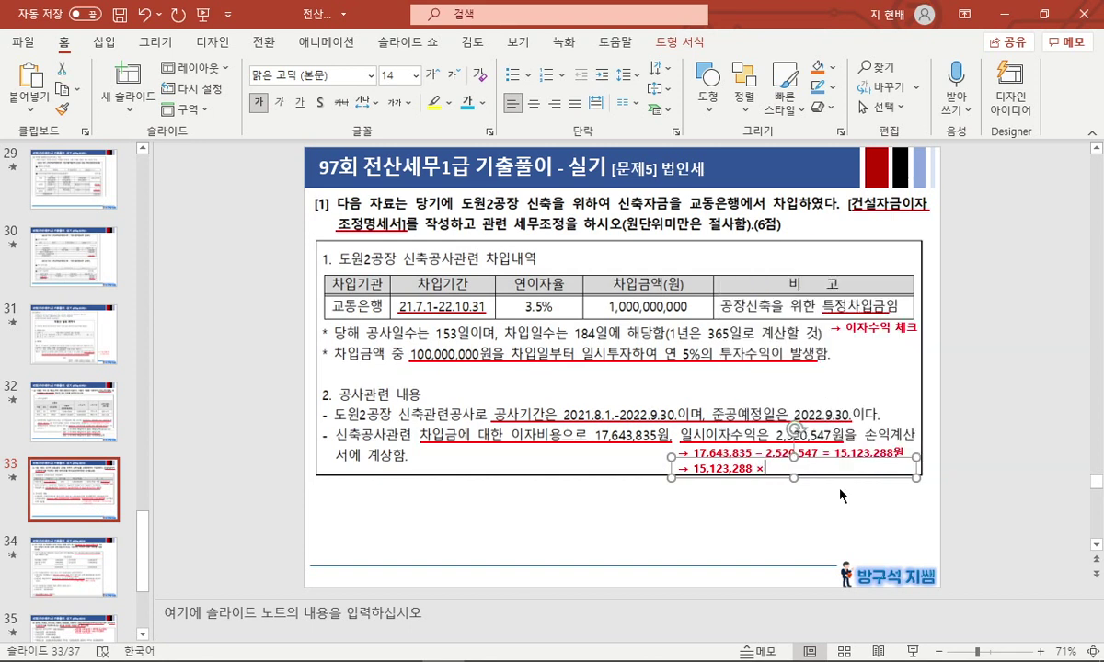
Add the ratio (153÷184) and an equals sign to the new line.
{"action": "type", "text": "153"}
{"action": "key", "text": "Left"}
{"action": "key", "text": "Left"}
{"action": "key", "text": "Left"}
{"action": "type", "text": "(153"}
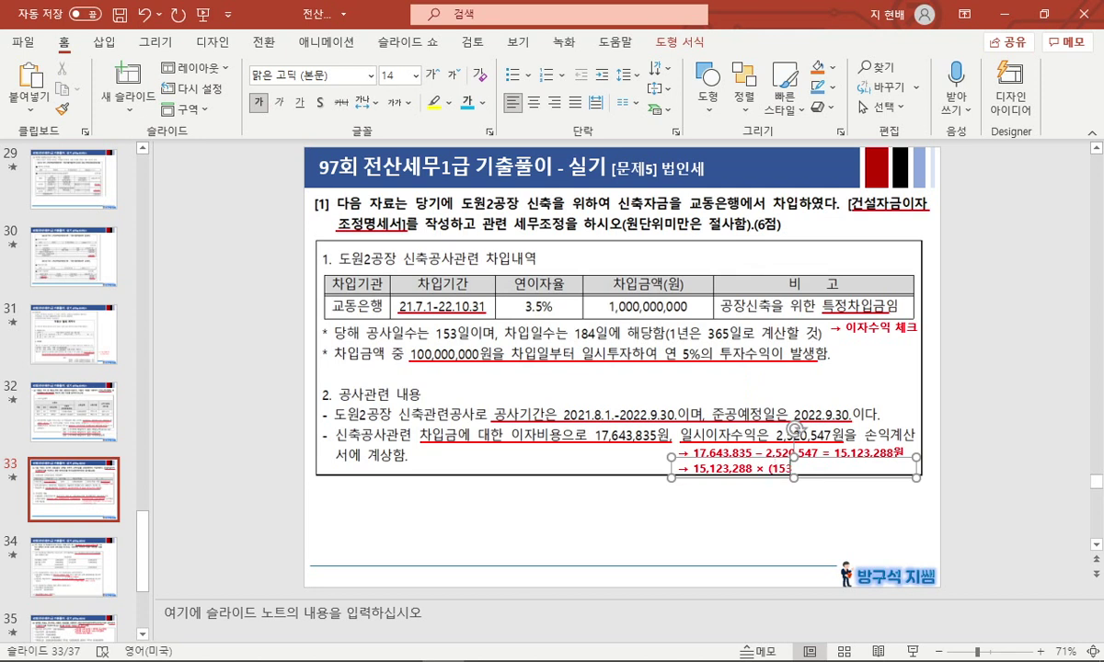
{"action": "type", "text": "ㄷ"}
{"action": "key", "text": "Hangul_Hanja"}
{"action": "key", "text": "Down"}
{"action": "key", "text": "Down"}
{"action": "key", "text": "Down"}
{"action": "key", "text": "Down"}
{"action": "key", "text": "Down"}
{"action": "key", "text": "Down"}
{"action": "key", "text": "Down"}
{"action": "key", "text": "Escape"}
{"action": "key", "text": "Hangul_Hanja"}
{"action": "key", "text": "Return"}
{"action": "type", "text": "184)"}
{"action": "key", "text": "Hangul"}
{"action": "type", "text": "="}
Finish the line with the rounded result 12,575,343원 and widen the box to fit.
{"action": "type", "text": "12,575,3"}
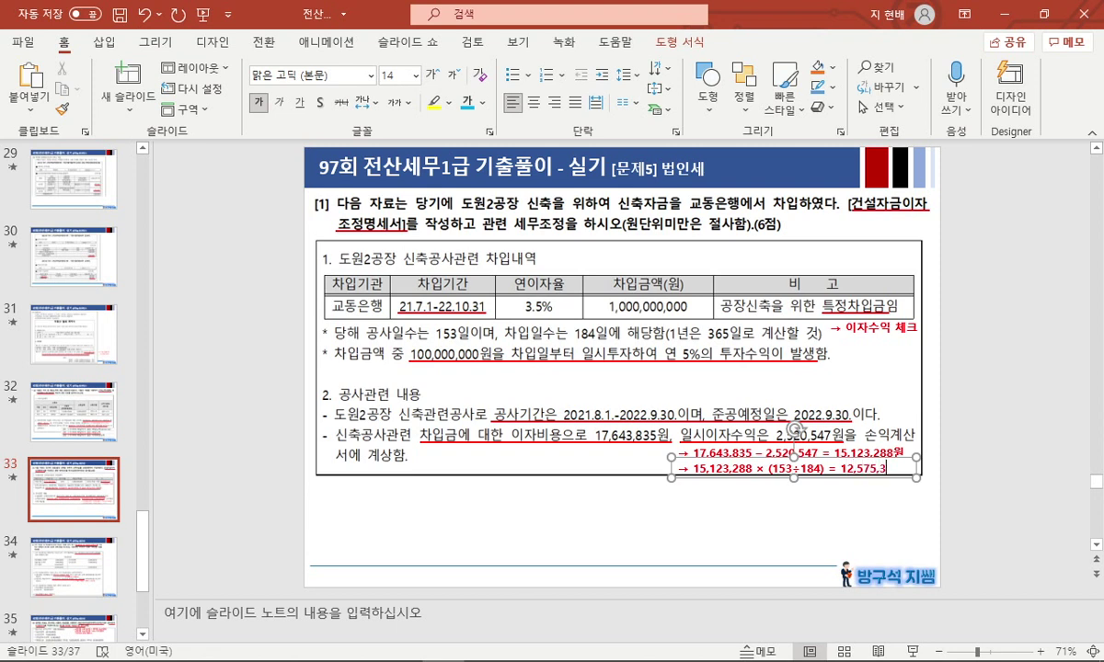
{"action": "type", "text": "42.7"}
{"action": "key", "text": "BackSpace"}
{"action": "key", "text": "BackSpace"}
{"action": "key", "text": "BackSpace"}
{"action": "type", "text": "3"}
{"action": "key", "text": "Return"}
{"action": "key", "text": "Hangul"}
{"action": "type", "text": "ㅇㅜㅓㄴ"}
{"action": "left_click_drag", "start_coordinate": [917, 474], "coordinate": [925, 475]}
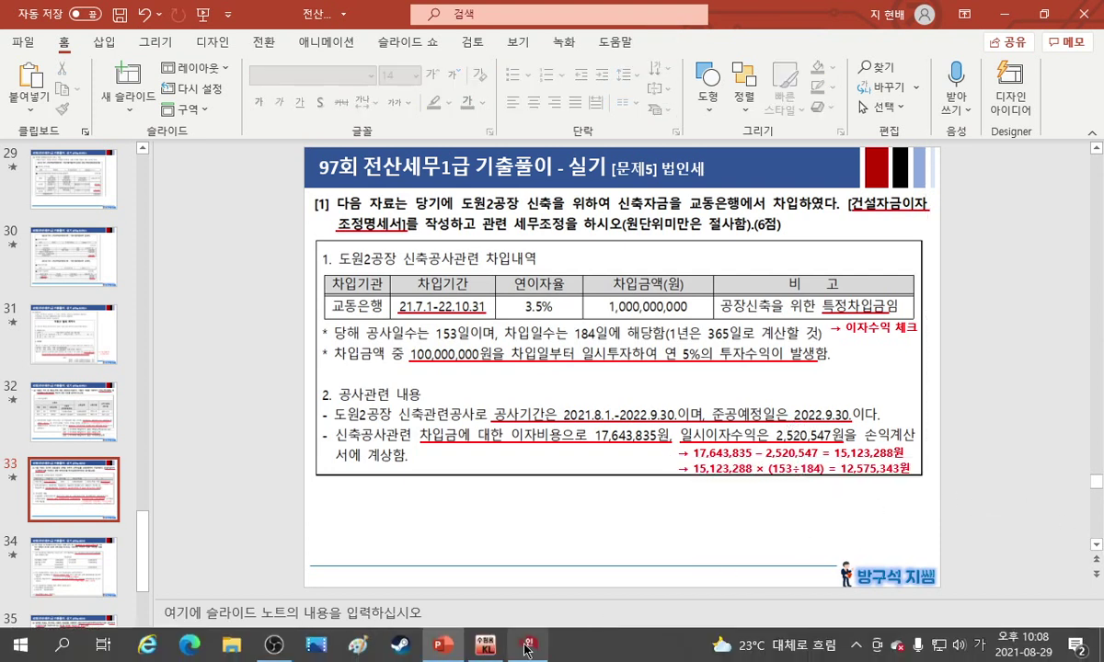
Enter 12,575,343 as row 1's 대상금액 and step through the general-loan fields.
{"action": "left_click", "coordinate": [526, 647]}
{"action": "left_click_drag", "start_coordinate": [750, 27], "coordinate": [360, 113]}
{"action": "left_click", "coordinate": [572, 229]}
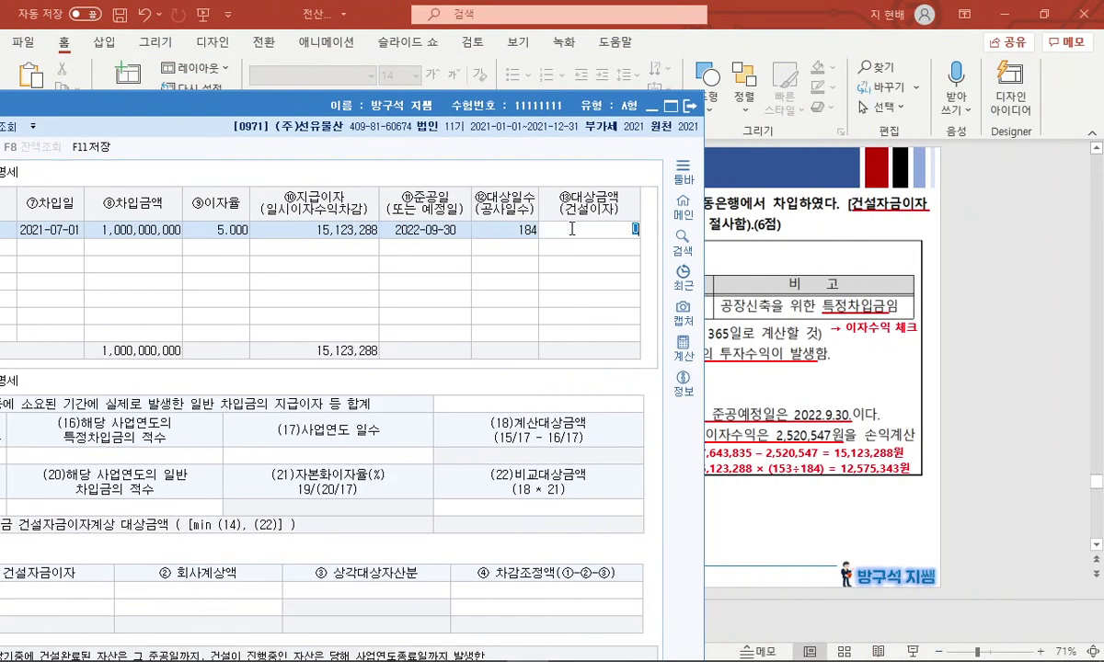
{"action": "type", "text": "12575343"}
{"action": "key", "text": "Return"}
{"action": "left_click_drag", "start_coordinate": [414, 104], "coordinate": [791, 38]}
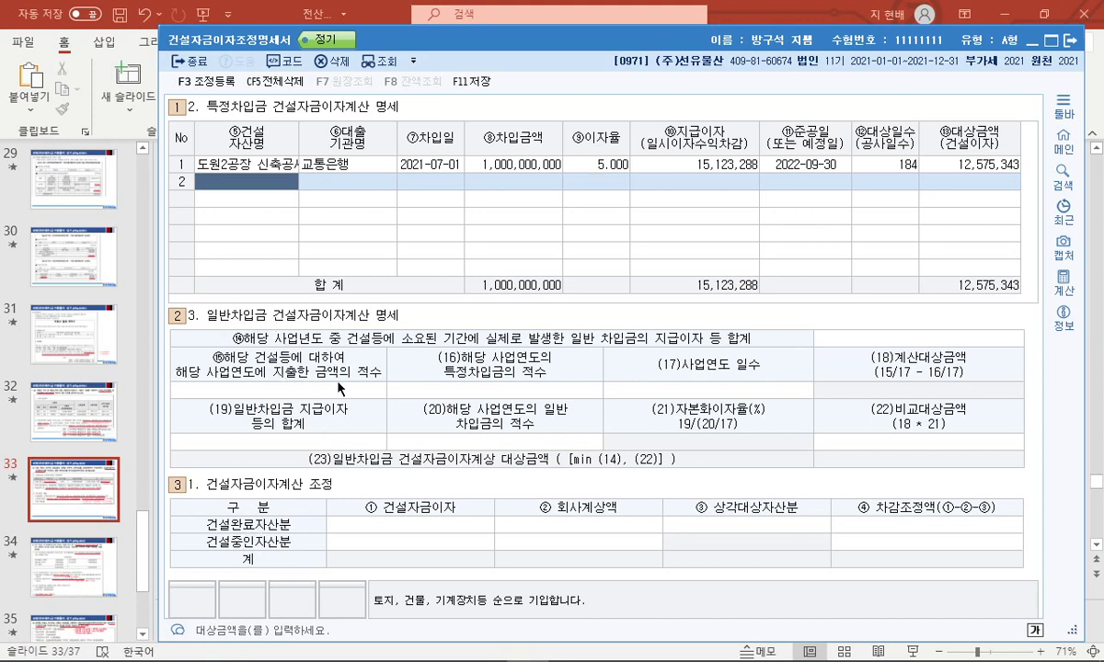
{"action": "key", "text": "Return"}
{"action": "key", "text": "Return"}
{"action": "key", "text": "Return"}
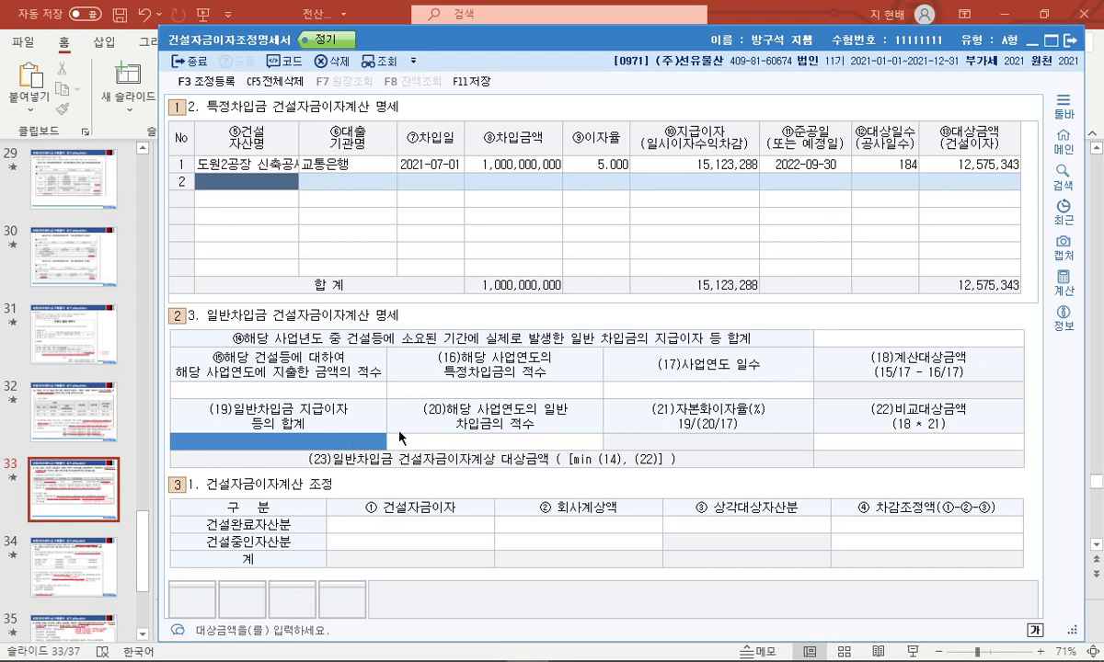
{"action": "key", "text": "Return"}
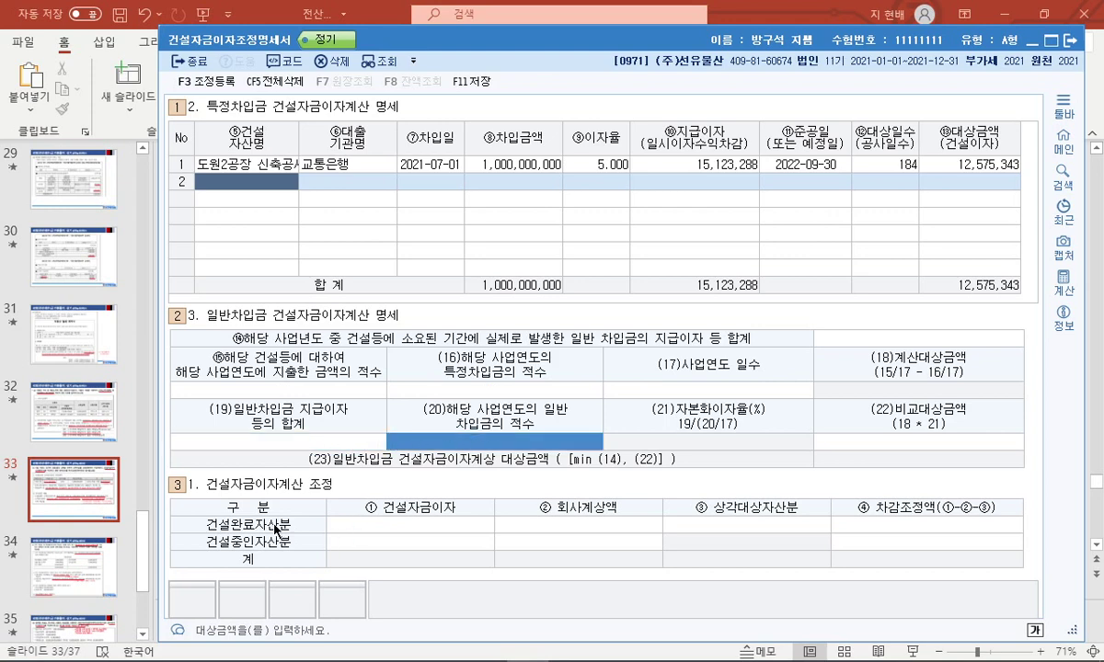
Enter 12,575,343 as the 건설중인자산분 construction interest.
{"action": "left_click", "coordinate": [153, 538]}
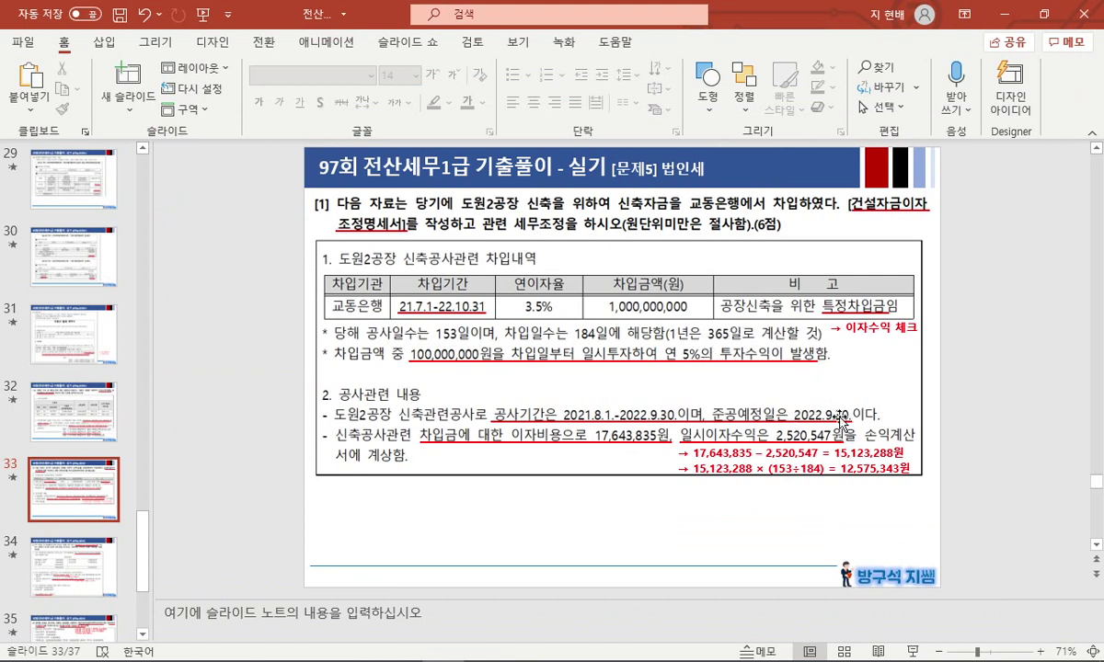
{"action": "key", "text": "alt+Tab"}
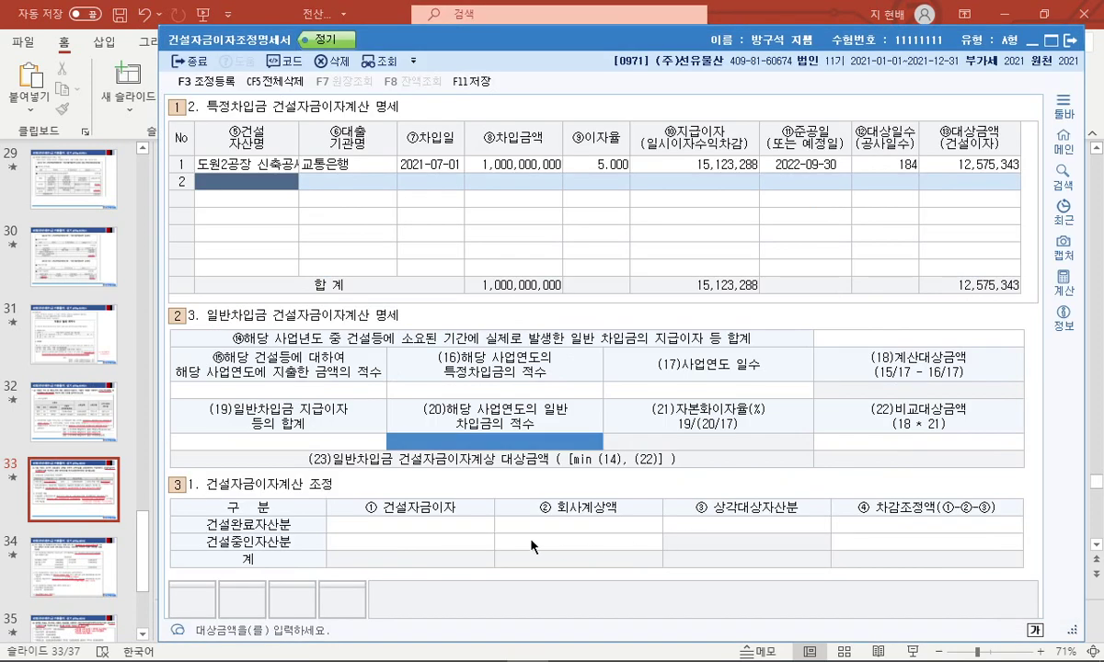
{"action": "left_click", "coordinate": [441, 535]}
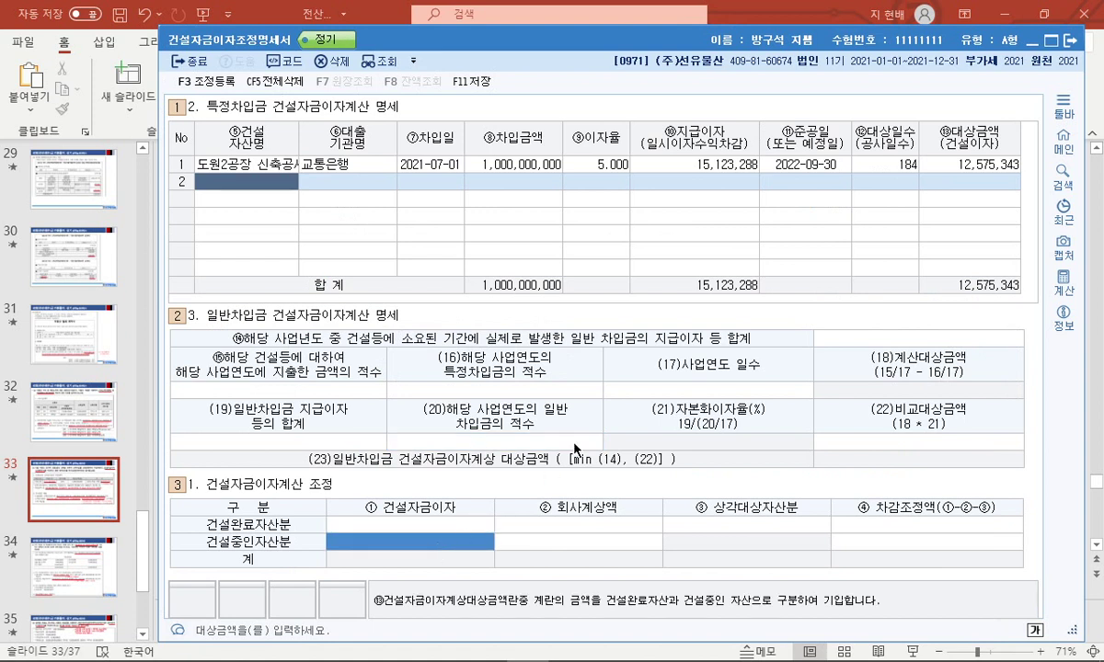
{"action": "type", "text": "12,575,34"}
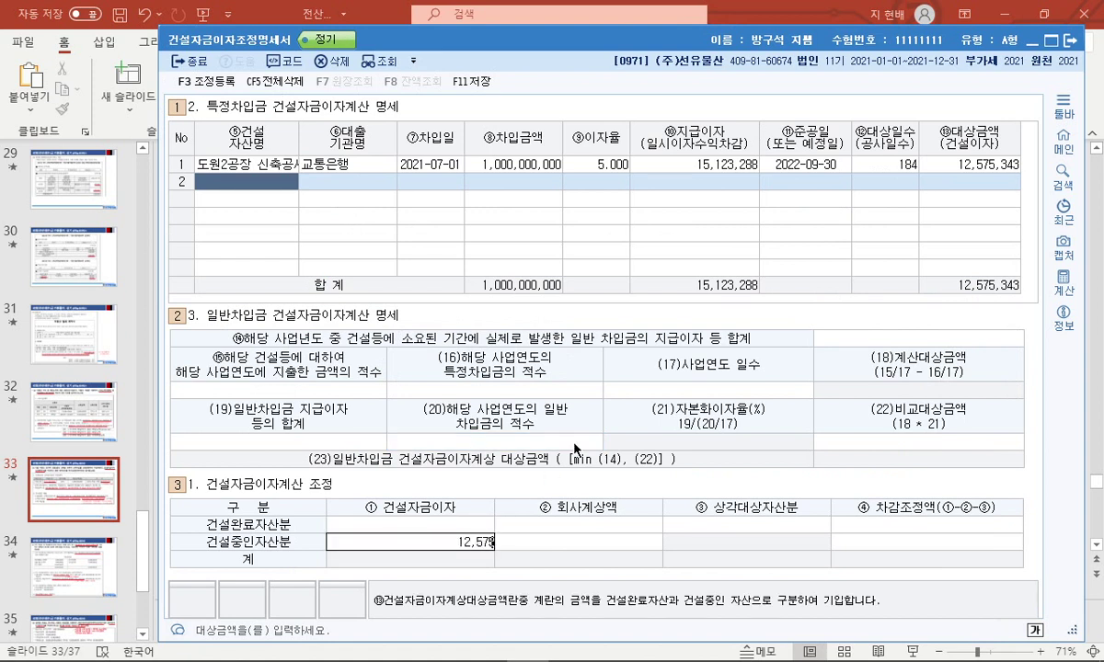
{"action": "type", "text": "3"}
{"action": "key", "text": "Return"}
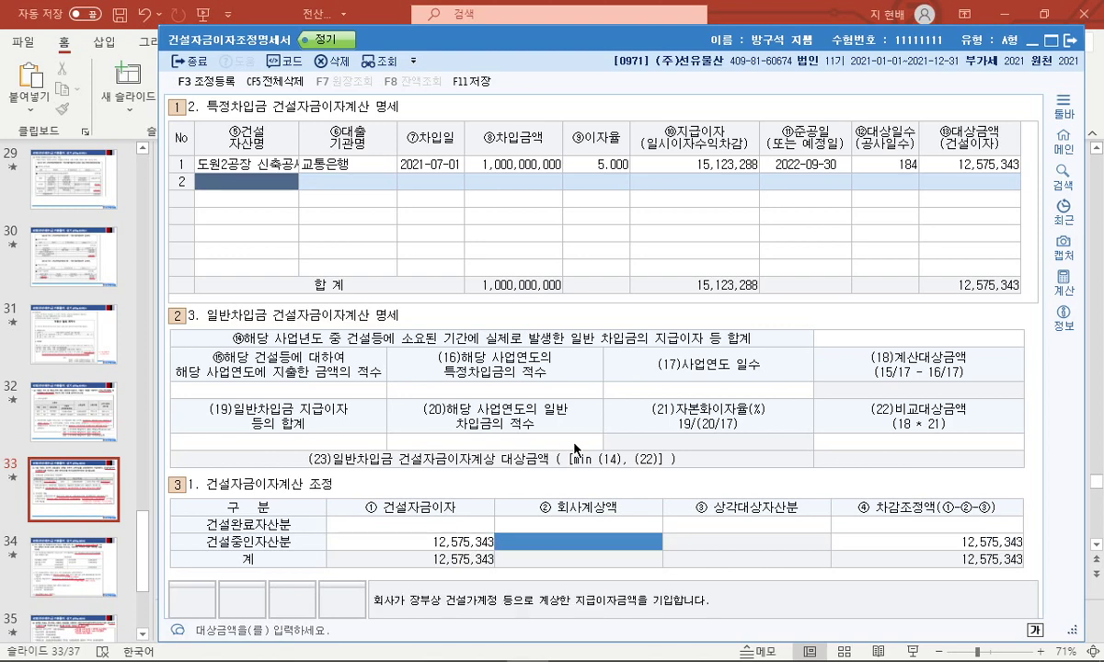
{"action": "key", "text": "alt+Tab"}
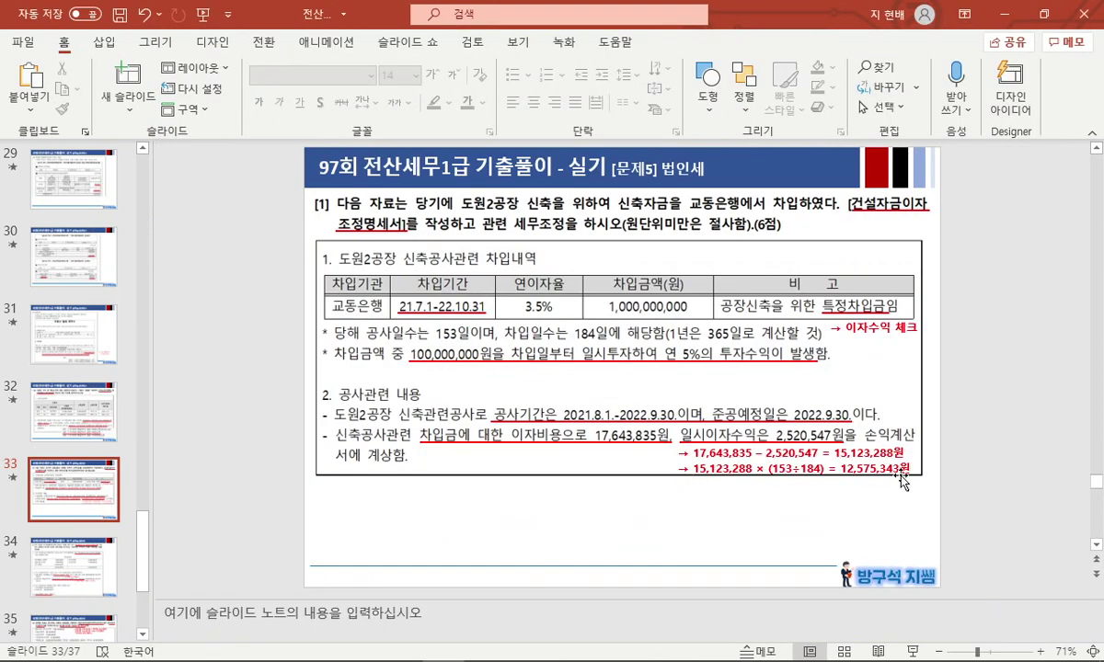
Change the slide note's result to 12,575,342원.
{"action": "left_click", "coordinate": [900, 470]}
{"action": "key", "text": "BackSpace"}
{"action": "type", "text": "2"}
{"action": "left_click", "coordinate": [989, 492]}
{"action": "key", "text": "alt+Tab"}
Change row 1's 대상금액 to 12,575,342, refresh the 건설중인자산분 row, and save.
{"action": "left_click", "coordinate": [1019, 166]}
{"action": "left_click", "coordinate": [1018, 165]}
{"action": "left_click_drag", "start_coordinate": [1004, 166], "coordinate": [1019, 166]}
{"action": "type", "text": "42"}
{"action": "key", "text": "Return"}
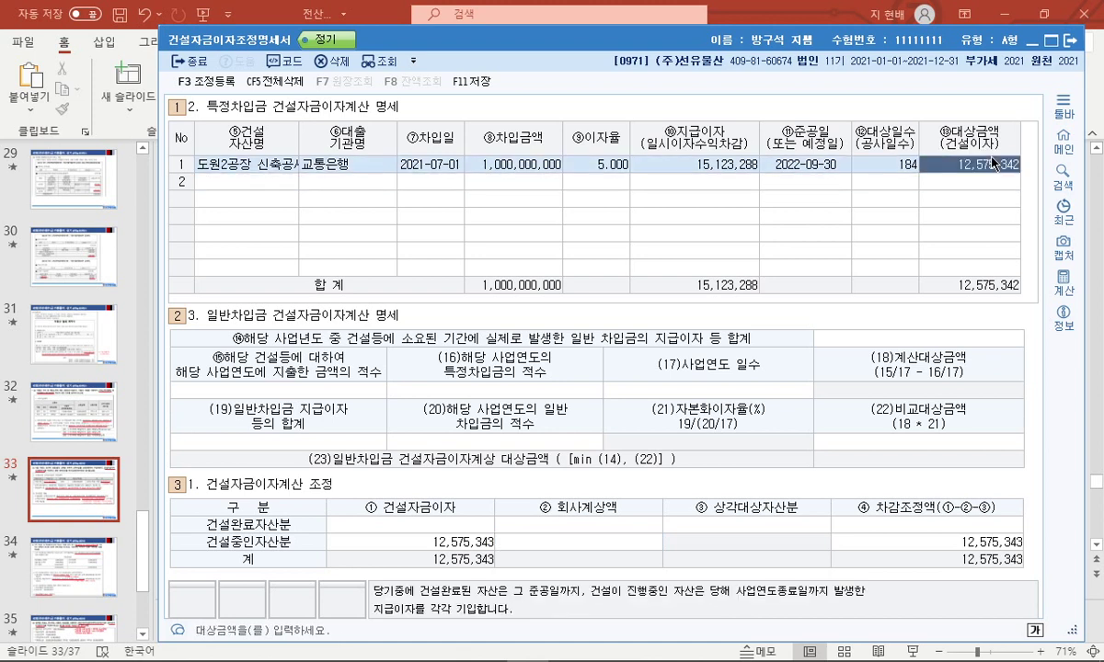
{"action": "left_click", "coordinate": [382, 543]}
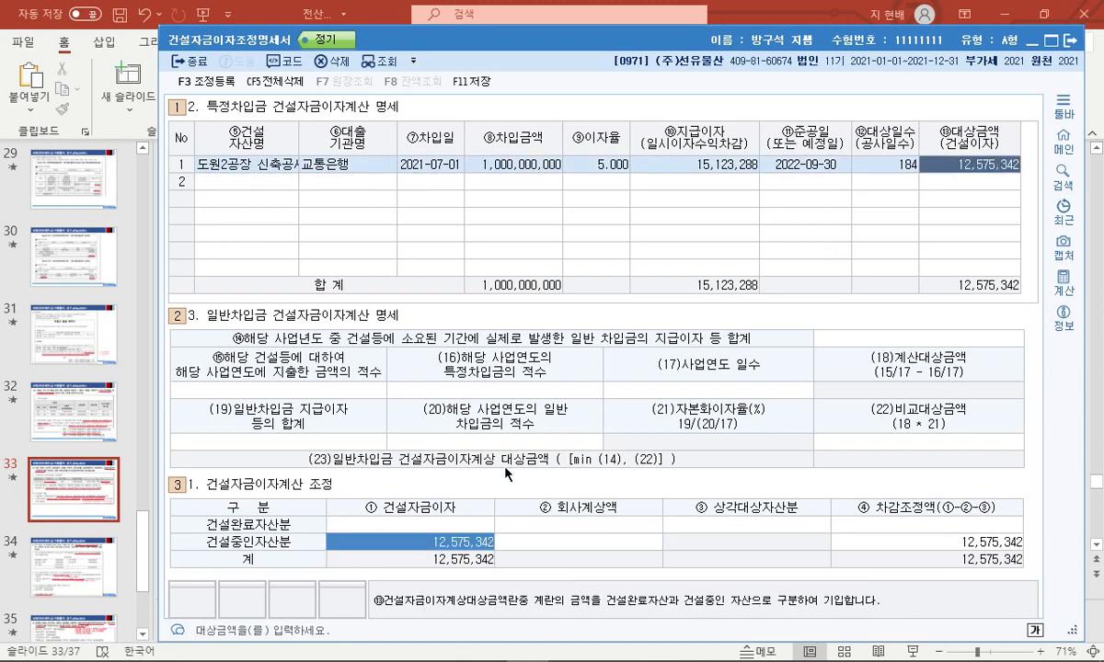
{"action": "key", "text": "Return"}
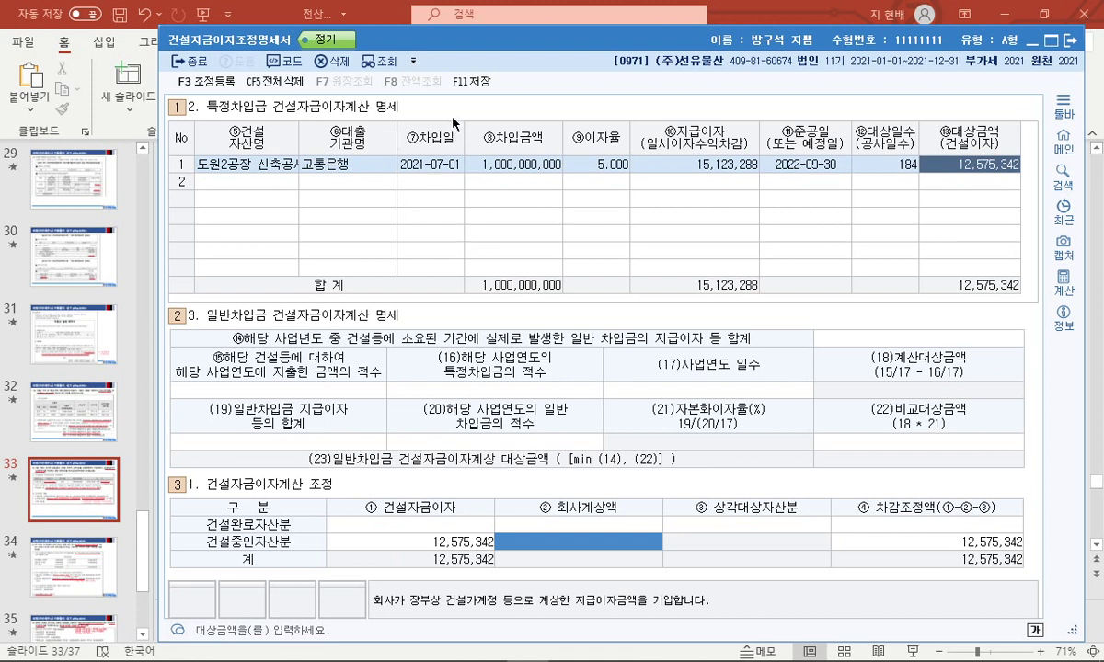
{"action": "left_click", "coordinate": [470, 81]}
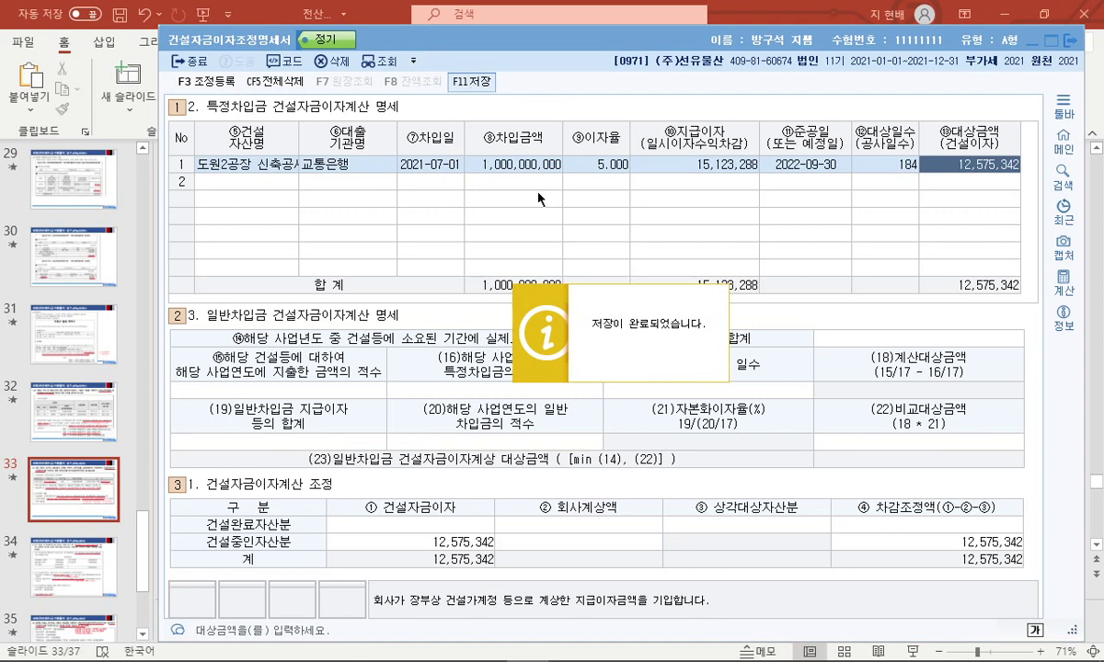
{"action": "key", "text": "F3"}
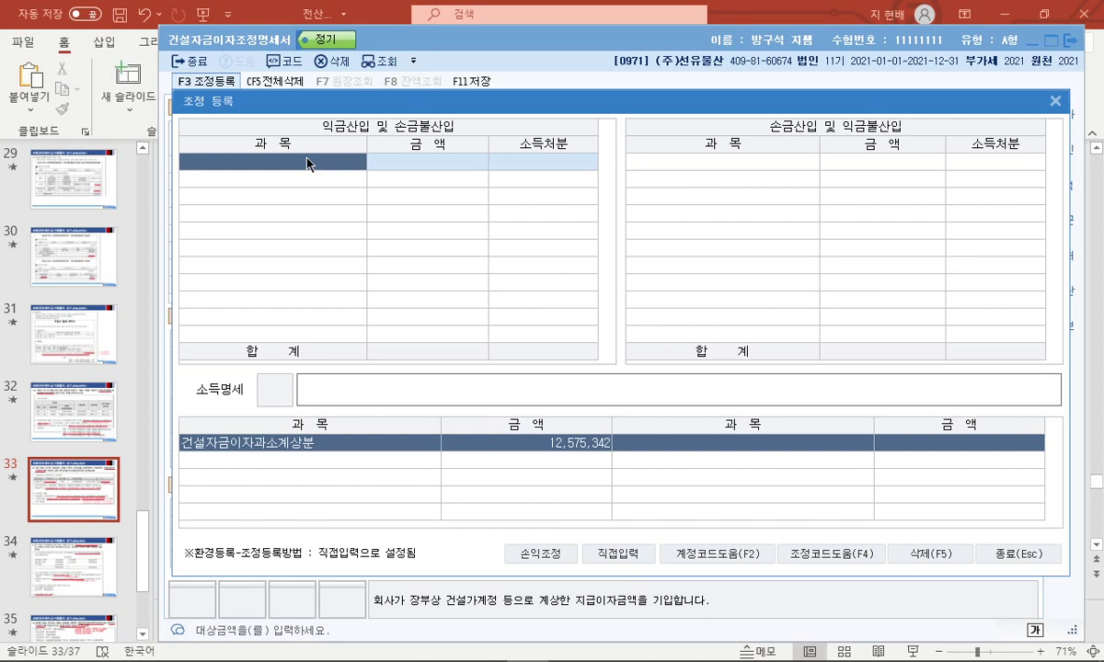
Handwrite an explanatory note about the 손금불산입 interest adjustment on screen, then erase all annotations.
{"action": "mouse_move", "coordinate": [411, 122]}
{"action": "left_mouse_down"}
{"action": "mouse_move", "coordinate": [464, 136]}
{"action": "mouse_move", "coordinate": [387, 124]}
{"action": "left_mouse_up"}
{"action": "left_click_drag", "start_coordinate": [443, 149], "coordinate": [466, 132]}
{"action": "mouse_move", "coordinate": [471, 241]}
{"action": "left_mouse_down"}
{"action": "mouse_move", "coordinate": [463, 262]}
{"action": "mouse_move", "coordinate": [472, 242]}
{"action": "left_mouse_up"}
{"action": "mouse_move", "coordinate": [487, 235]}
{"action": "left_mouse_down"}
{"action": "mouse_move", "coordinate": [489, 276]}
{"action": "mouse_move", "coordinate": [529, 255]}
{"action": "left_mouse_up"}
{"action": "mouse_move", "coordinate": [532, 232]}
{"action": "left_mouse_down"}
{"action": "mouse_move", "coordinate": [534, 278]}
{"action": "mouse_move", "coordinate": [520, 265]}
{"action": "left_mouse_up"}
{"action": "left_click_drag", "start_coordinate": [533, 266], "coordinate": [667, 272]}
{"action": "left_click_drag", "start_coordinate": [671, 267], "coordinate": [756, 267]}
{"action": "mouse_move", "coordinate": [773, 221]}
{"action": "left_mouse_down"}
{"action": "mouse_move", "coordinate": [775, 276]}
{"action": "mouse_move", "coordinate": [789, 278]}
{"action": "left_mouse_up"}
{"action": "mouse_move", "coordinate": [736, 210]}
{"action": "left_mouse_down"}
{"action": "mouse_move", "coordinate": [707, 267]}
{"action": "mouse_move", "coordinate": [793, 274]}
{"action": "left_mouse_up"}
{"action": "key", "text": "e"}
Enter 건설자금이자 12,575,342 under 손금불산입 as 유보발생, close registration, and minimize KcLep.
{"action": "type", "text": "건설자금잊"}
{"action": "type", "text": "ㅏ"}
{"action": "key", "text": "Return"}
{"action": "type", "text": "1"}
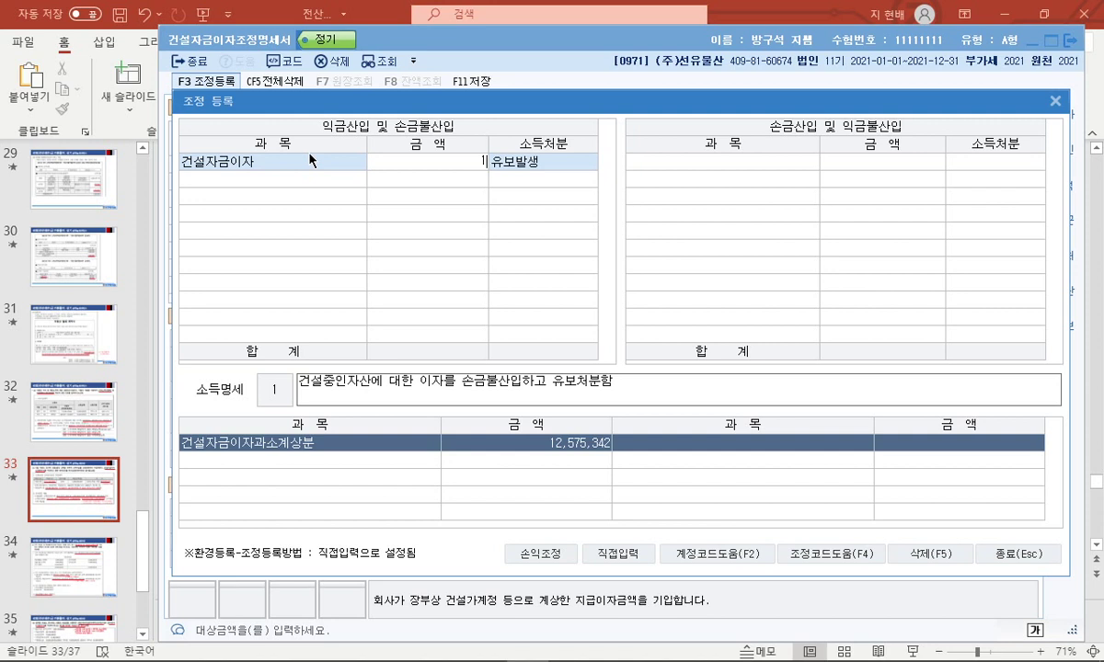
{"action": "type", "text": "2575342"}
{"action": "key", "text": "Return"}
{"action": "key", "text": "Return"}
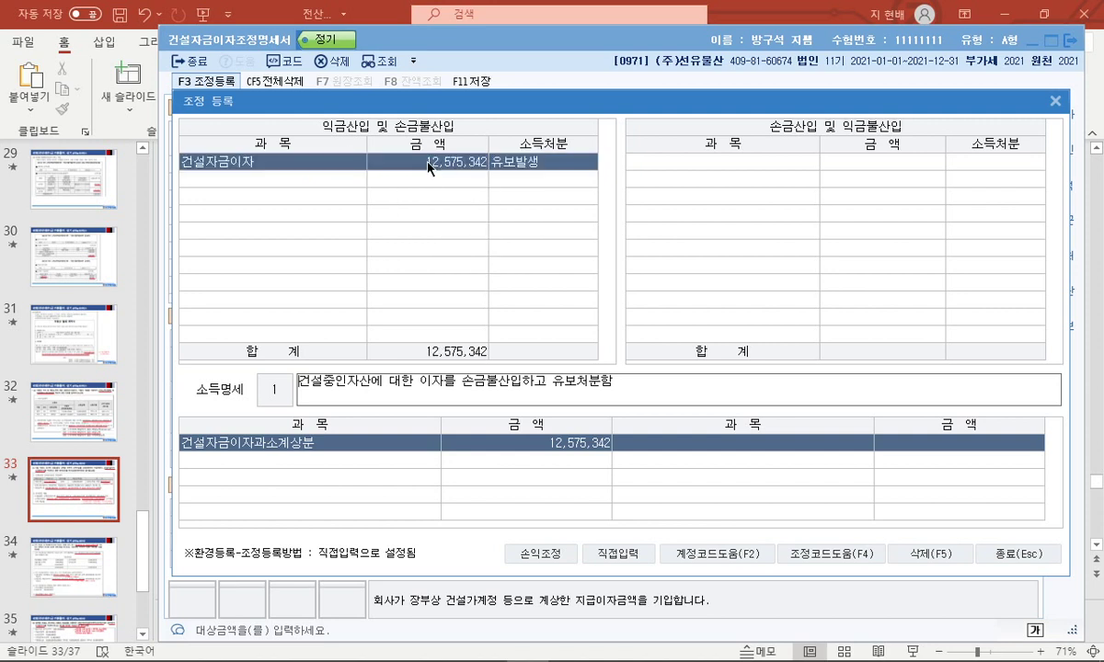
{"action": "left_click", "coordinate": [488, 189]}
{"action": "left_click", "coordinate": [322, 159]}
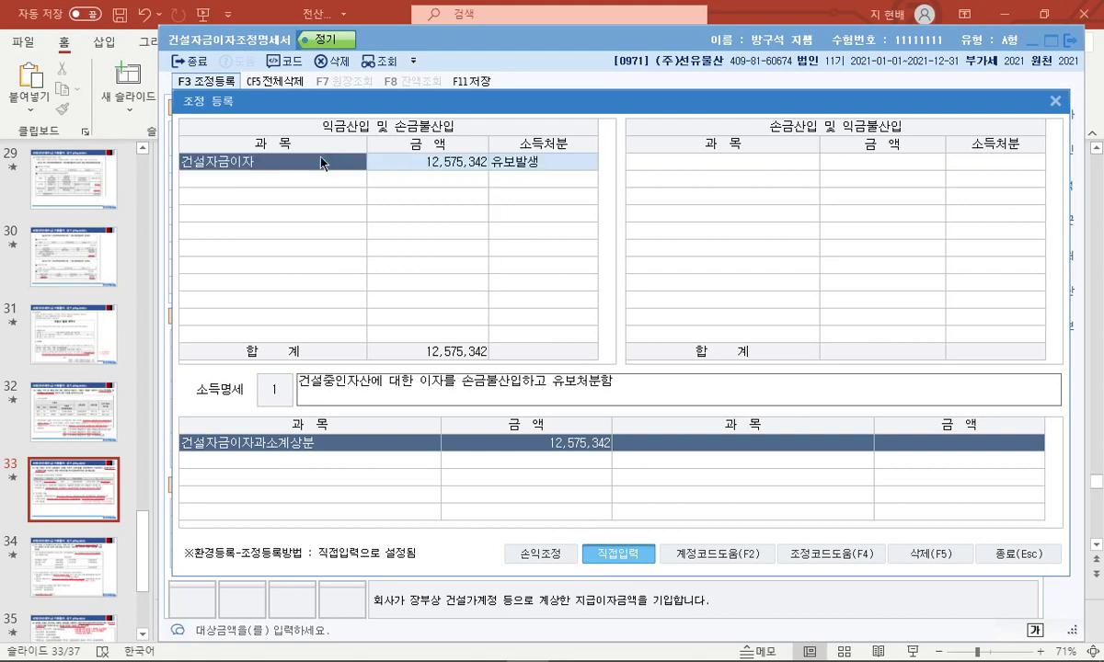
{"action": "left_click", "coordinate": [1018, 554]}
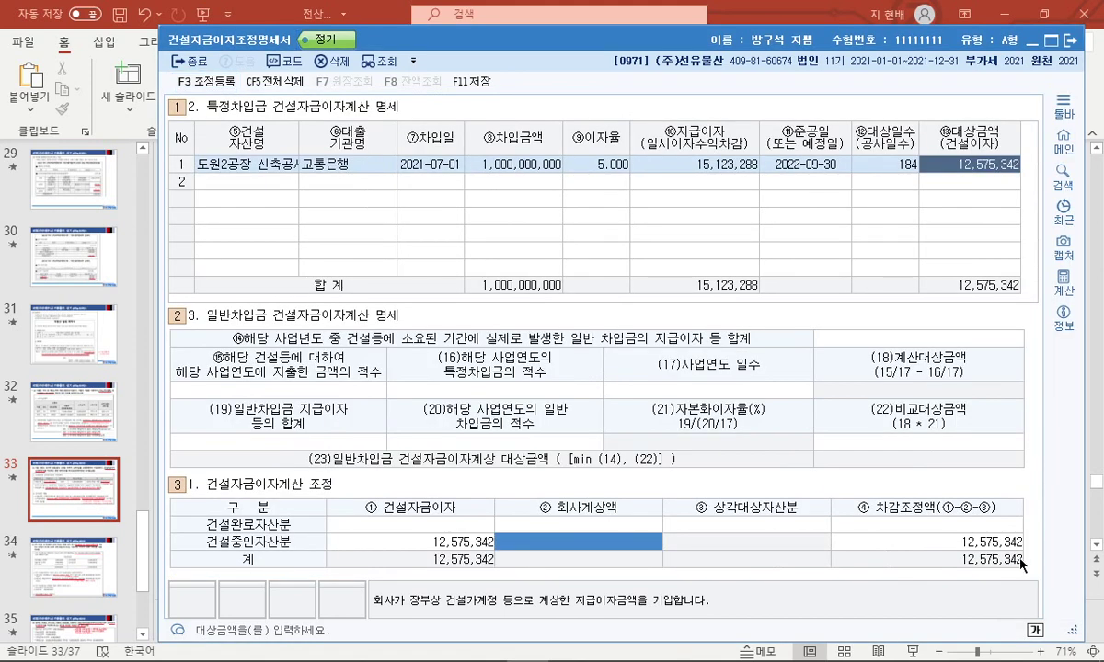
{"action": "left_click", "coordinate": [1027, 41]}
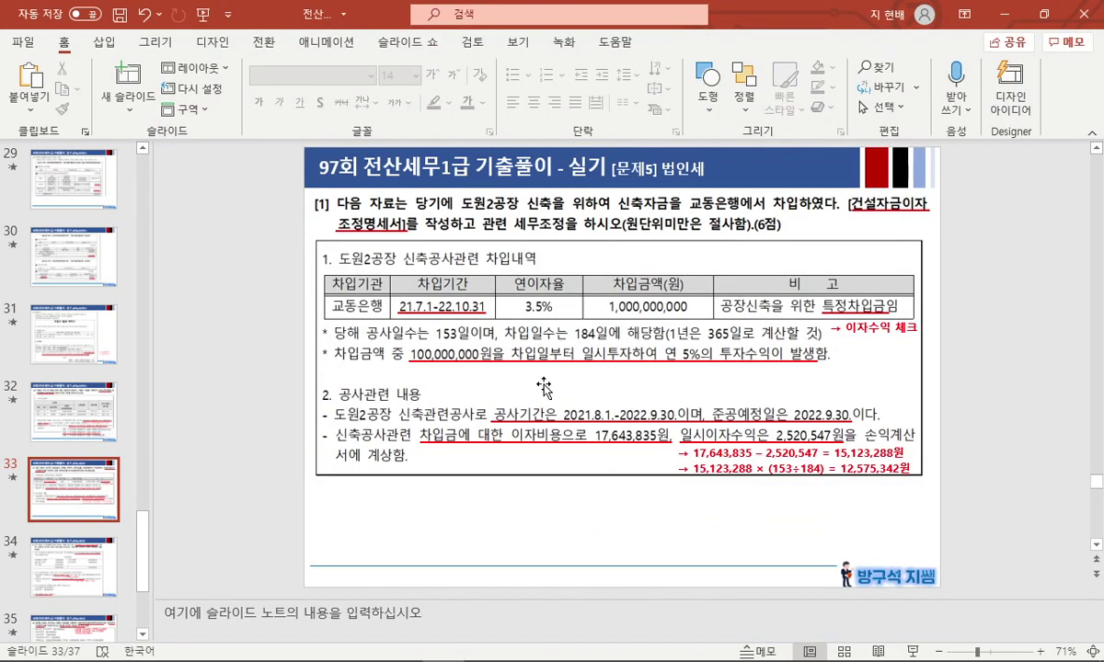
Present slide 34 full screen, underlining 대손충당금 및 대손금조정명세서 and the prior-year 한도초과액 5,000,000.
{"action": "left_click", "coordinate": [100, 563]}
{"action": "key", "text": "shift+F5"}
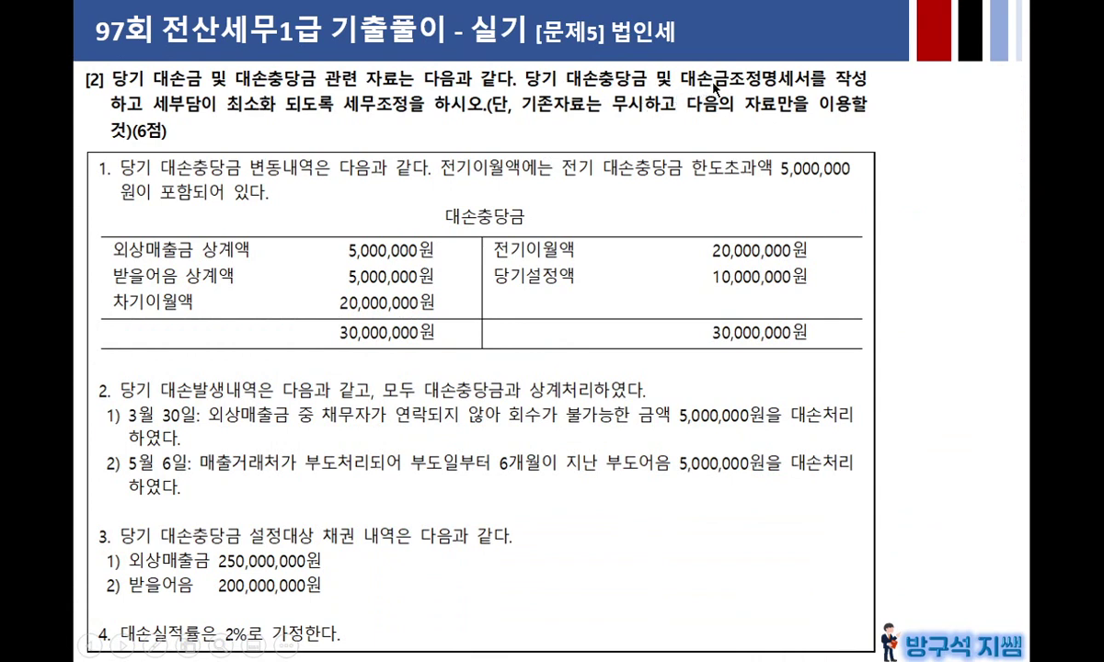
{"action": "left_click", "coordinate": [516, 120]}
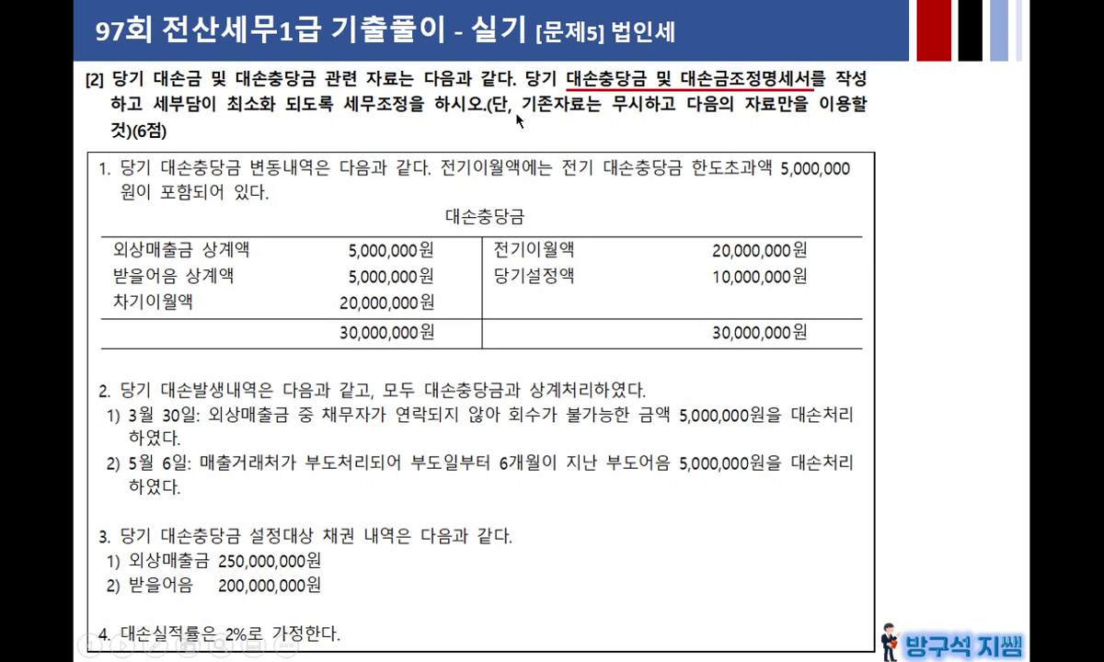
{"action": "left_click", "coordinate": [705, 197]}
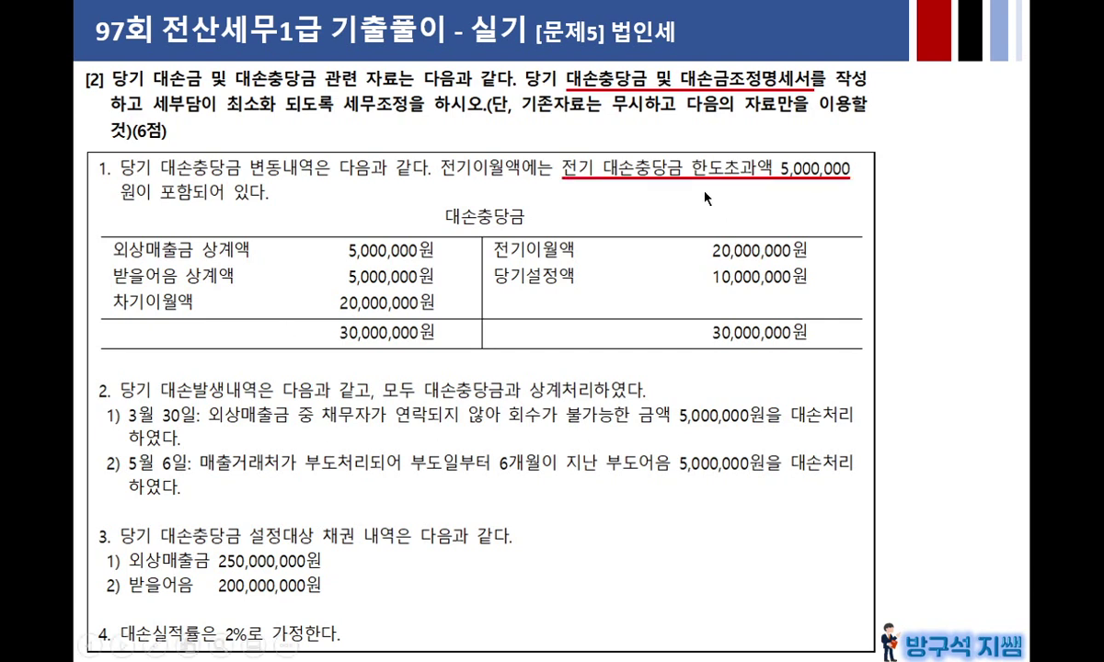
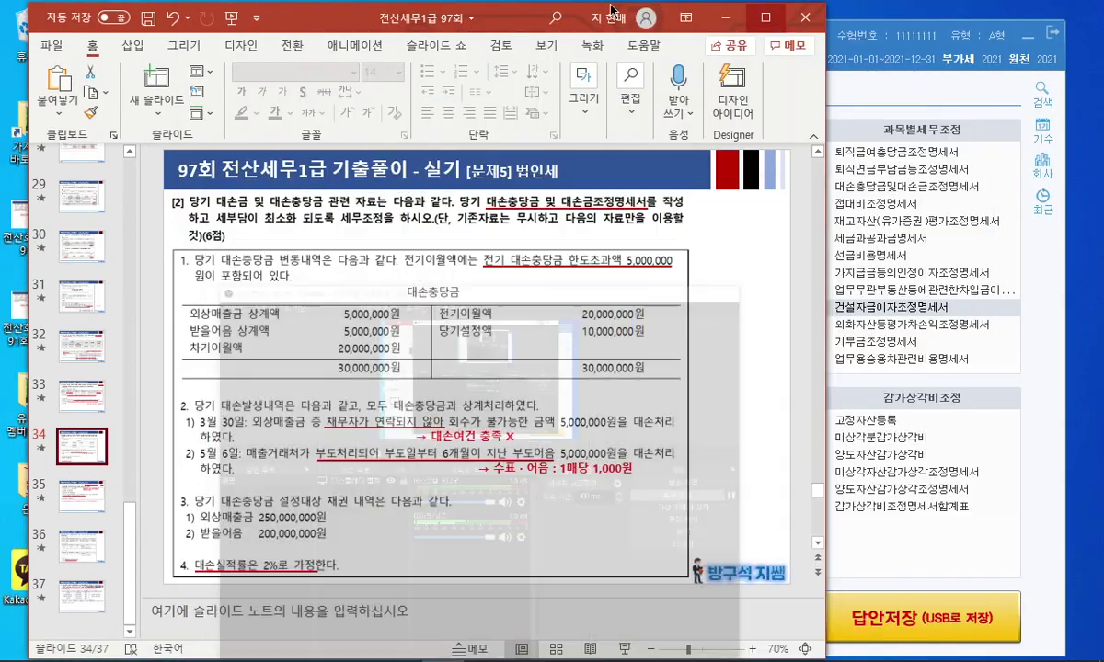
Move the PowerPoint slide aside and bring the blank 대손충당금및대손금조정명세서 form forward.
{"action": "left_click_drag", "start_coordinate": [611, 9], "coordinate": [584, 9]}
{"action": "left_click", "coordinate": [848, 48]}
{"action": "mouse_move", "coordinate": [738, 34]}
{"action": "left_mouse_down"}
{"action": "mouse_move", "coordinate": [826, 32]}
{"action": "mouse_move", "coordinate": [747, 41]}
{"action": "left_mouse_up"}
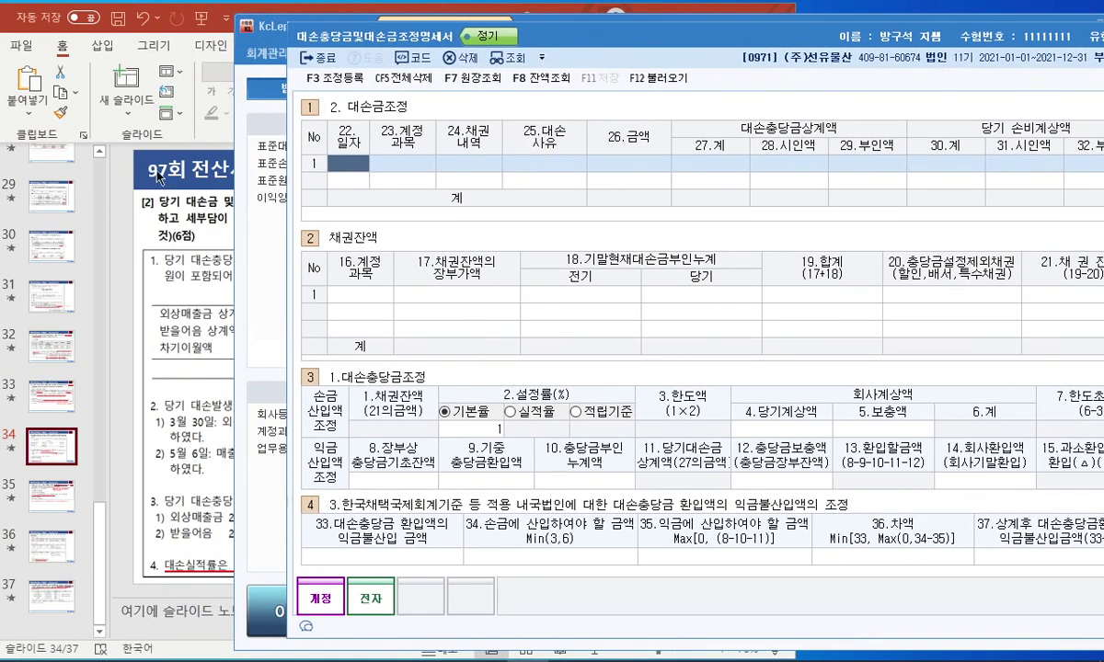
Place the problem slide on the left with the statement form beside it.
{"action": "left_click", "coordinate": [120, 195]}
{"action": "left_click_drag", "start_coordinate": [298, 22], "coordinate": [182, 26]}
{"action": "left_click", "coordinate": [740, 67]}
{"action": "left_click_drag", "start_coordinate": [634, 35], "coordinate": [846, 53]}
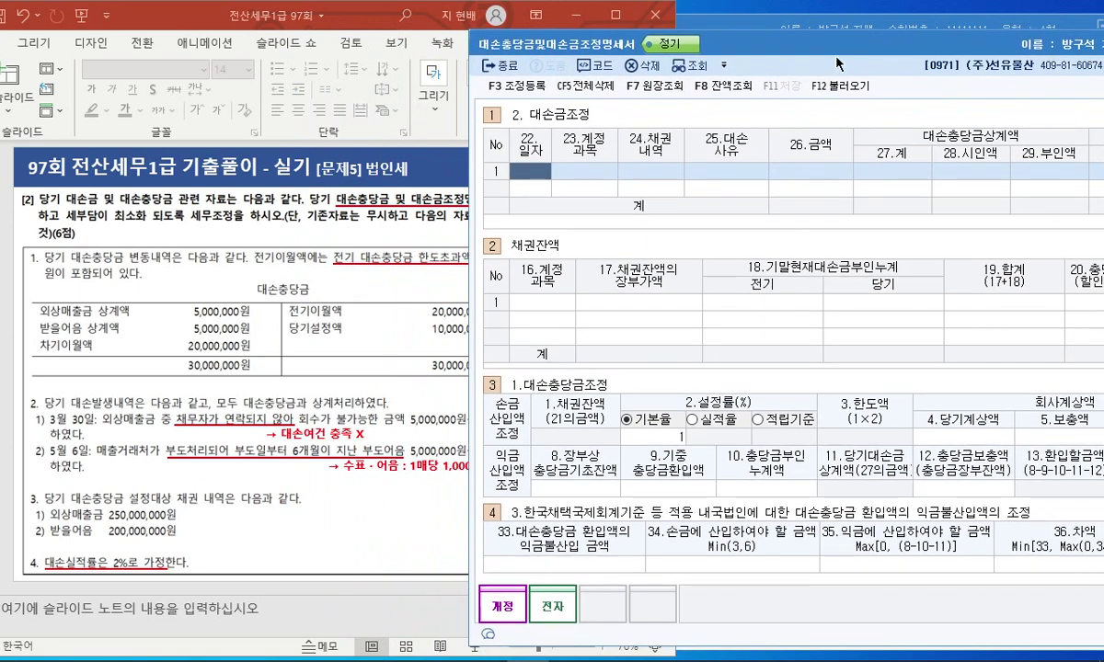
Start write-off row 1 as 03.30 외상매출금, 1.매출채권, reason 7 기타.
{"action": "type", "text": "0330"}
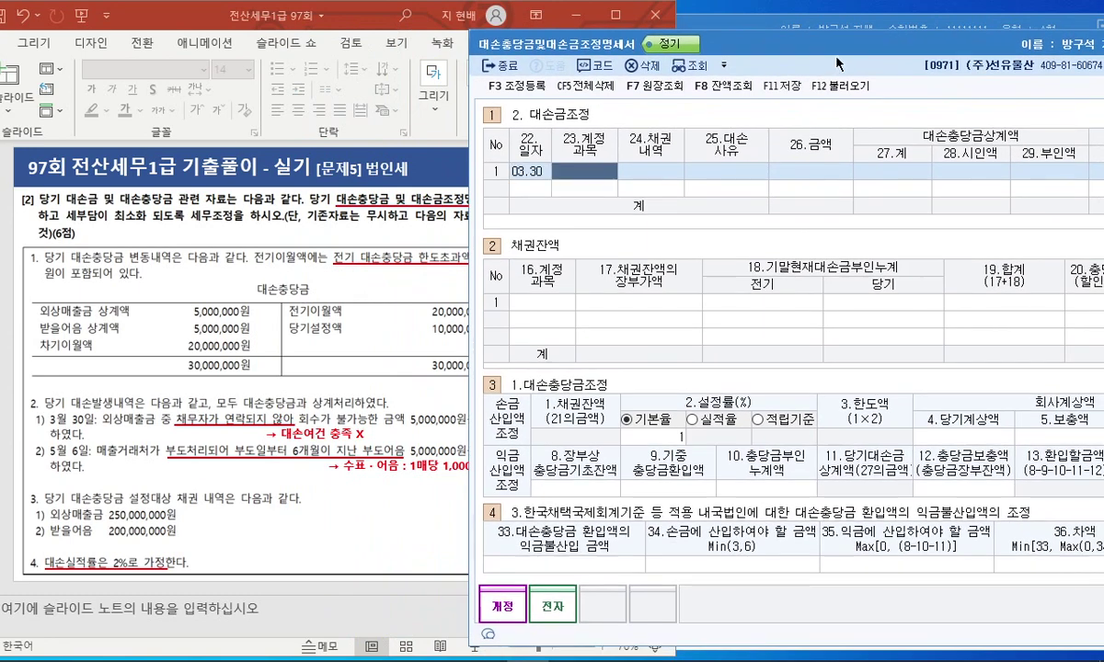
{"action": "key", "text": "Return"}
{"action": "type", "text": "외상매출금"}
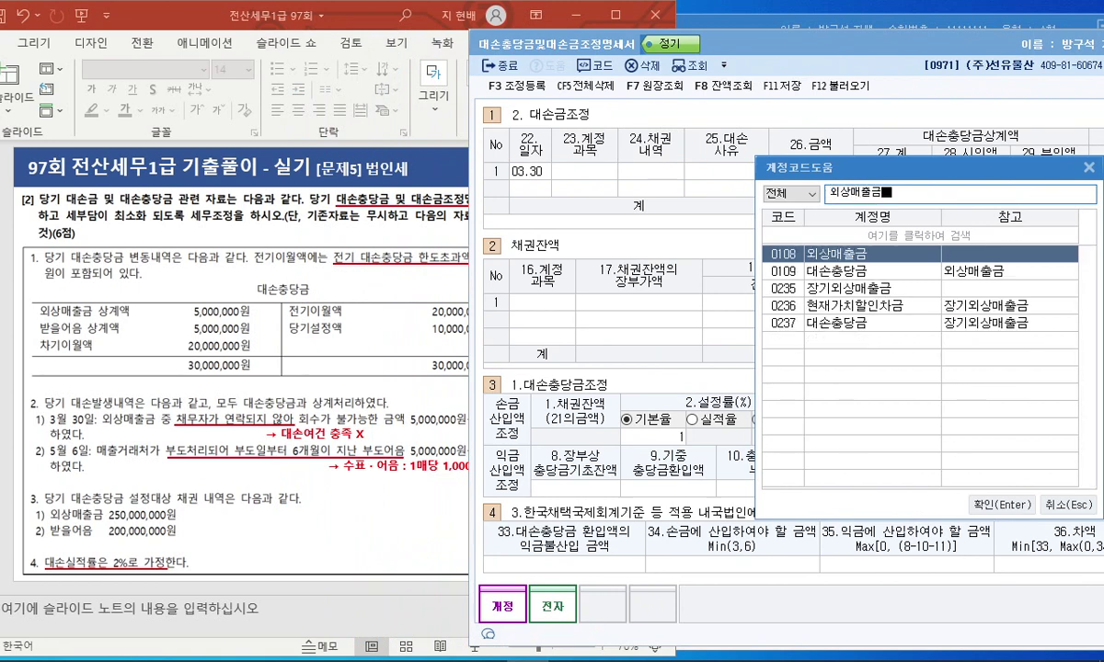
{"action": "key", "text": "Return"}
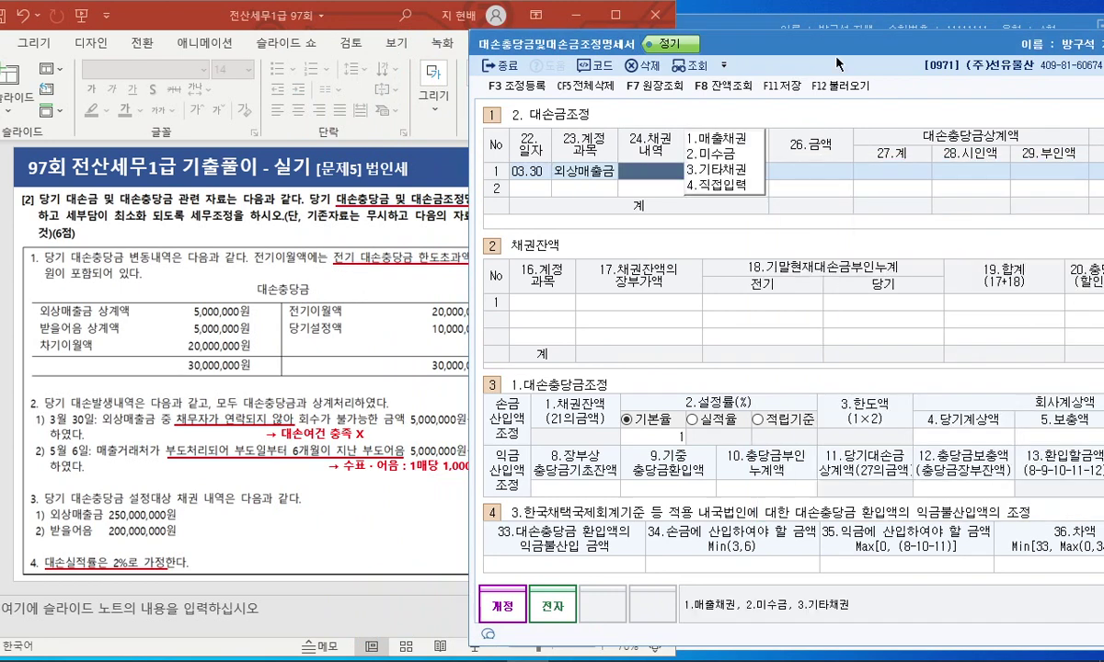
{"action": "type", "text": "1"}
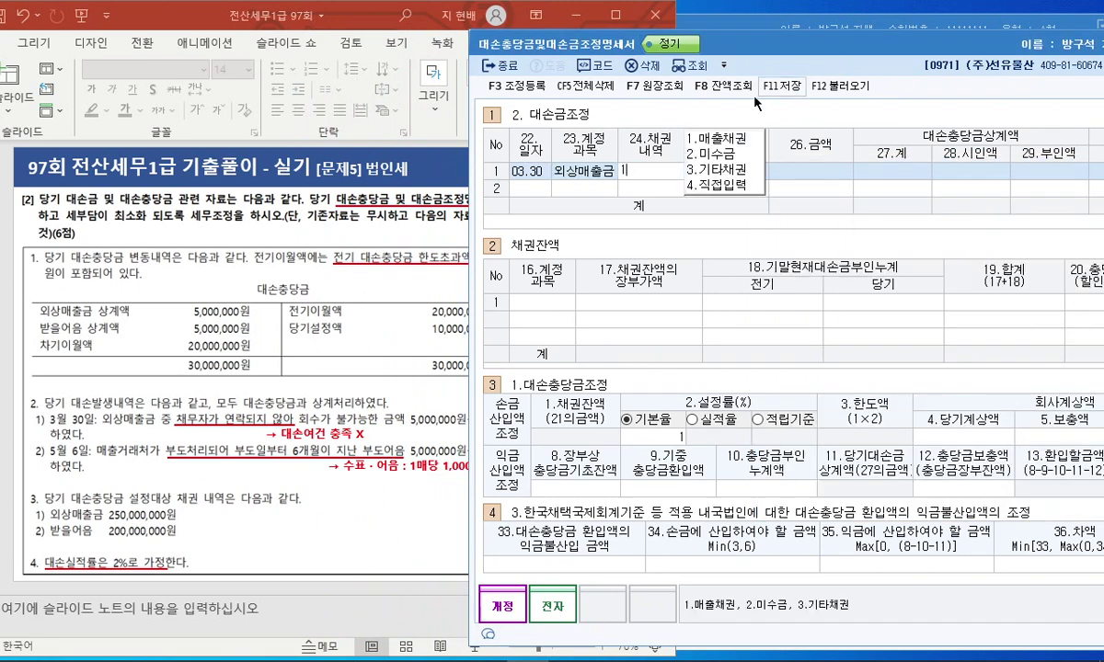
{"action": "key", "text": "Return"}
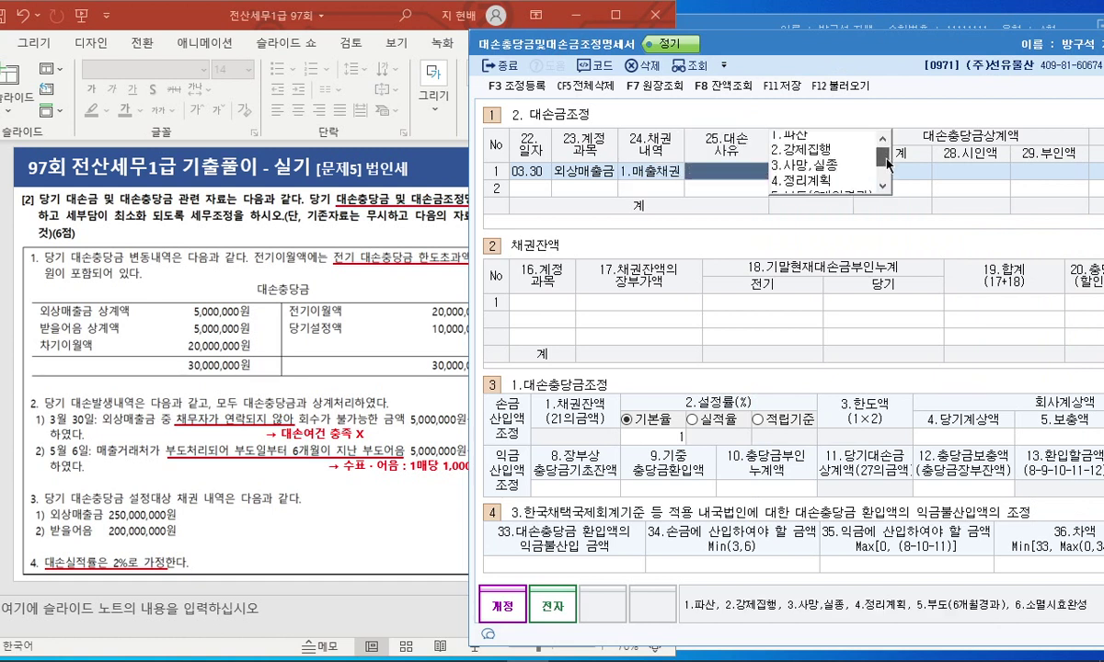
{"action": "left_click_drag", "start_coordinate": [889, 161], "coordinate": [891, 183]}
{"action": "left_click", "coordinate": [775, 167]}
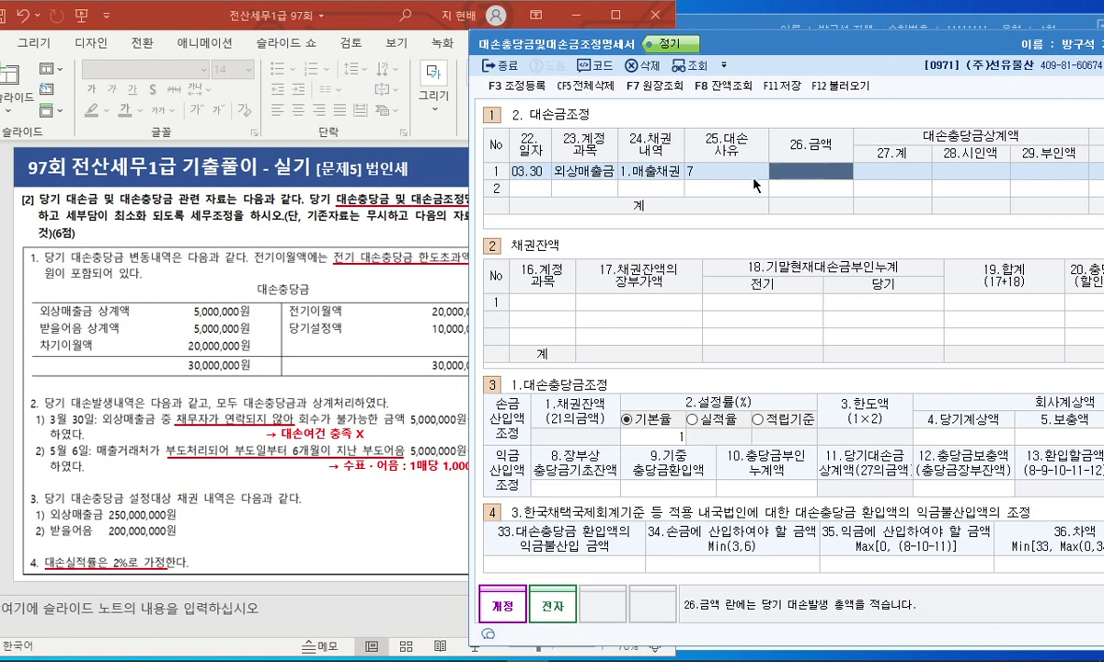
{"action": "left_click", "coordinate": [706, 166]}
{"action": "type", "text": "7"}
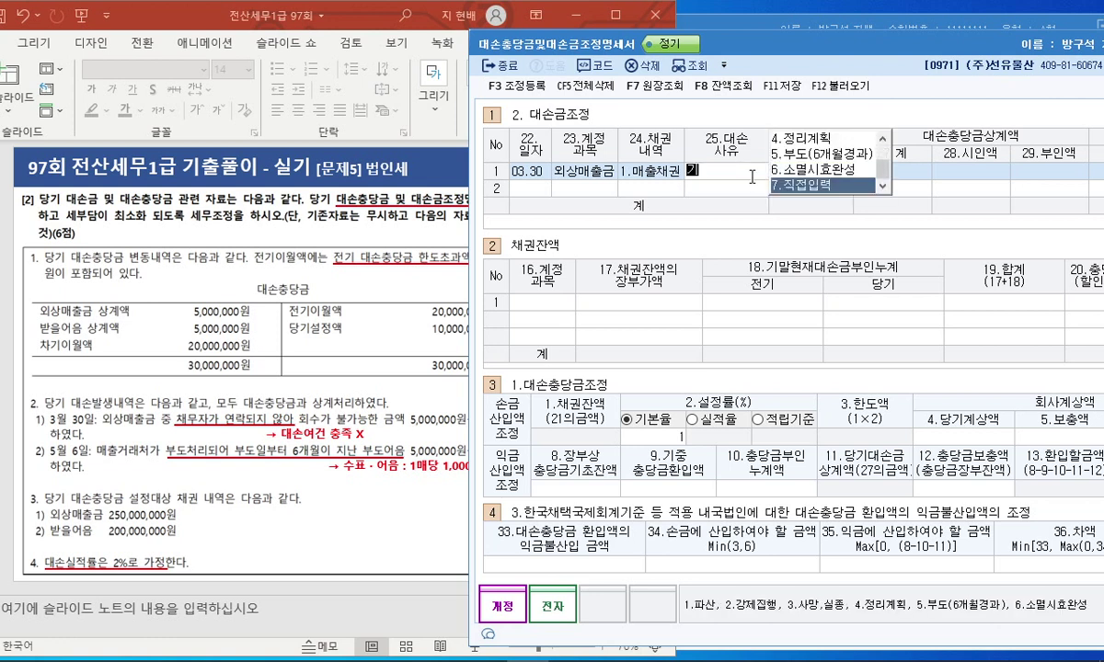
{"action": "key", "text": "Return"}
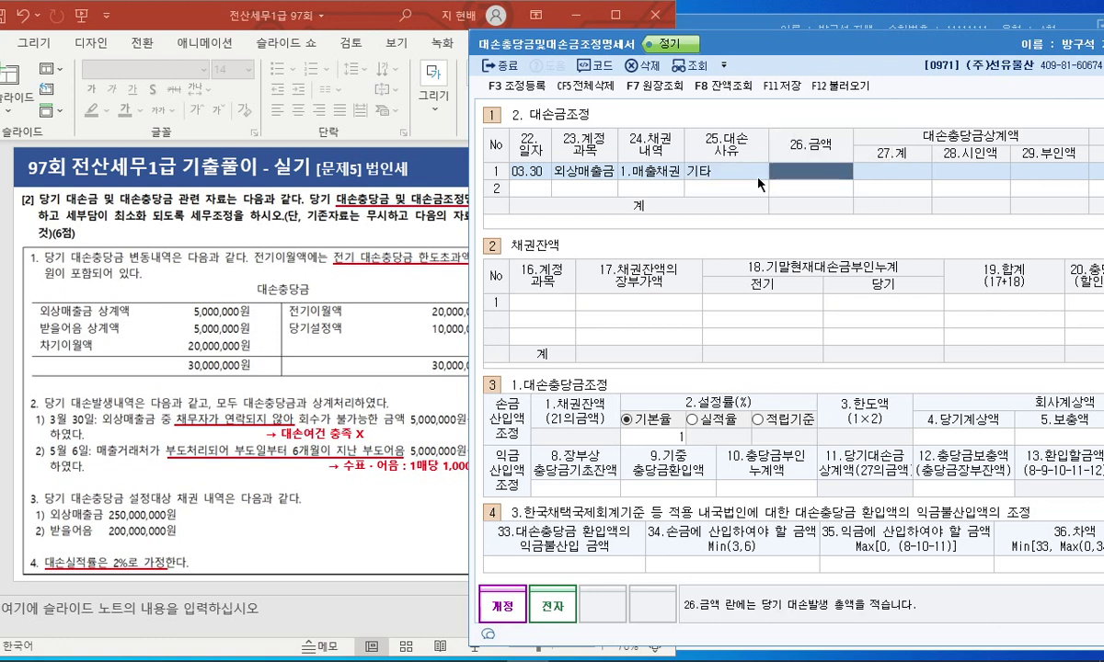
Enter a 5,000,000 write-off amount with the full 5,000,000 as 부인액.
{"action": "type", "text": "5000000"}
{"action": "key", "text": "Return"}
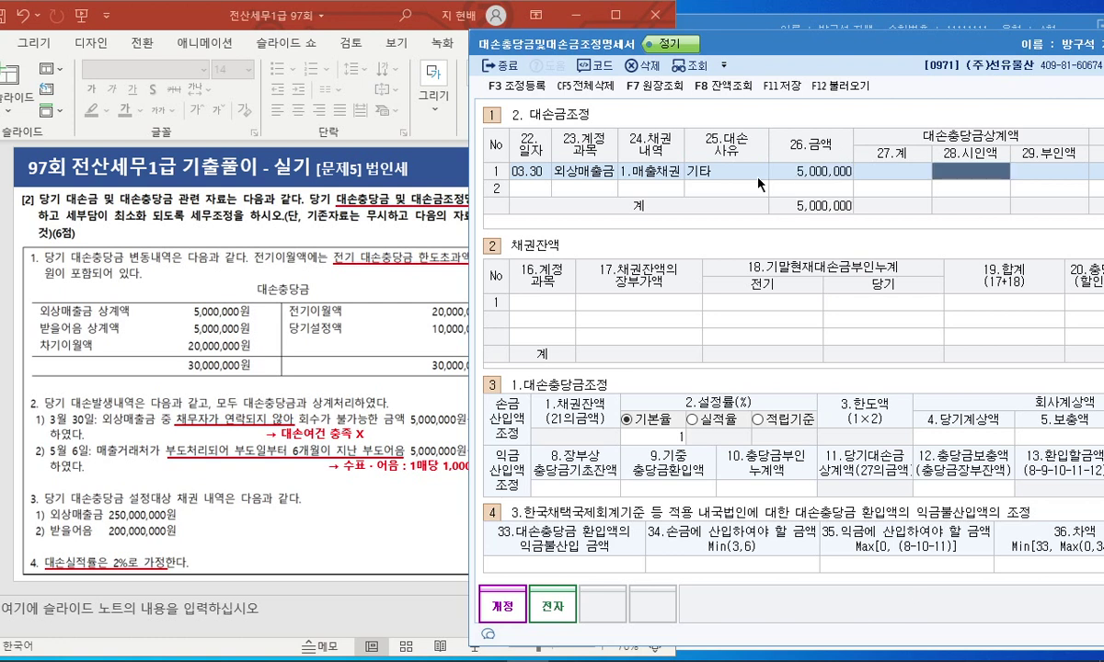
{"action": "key", "text": "Return"}
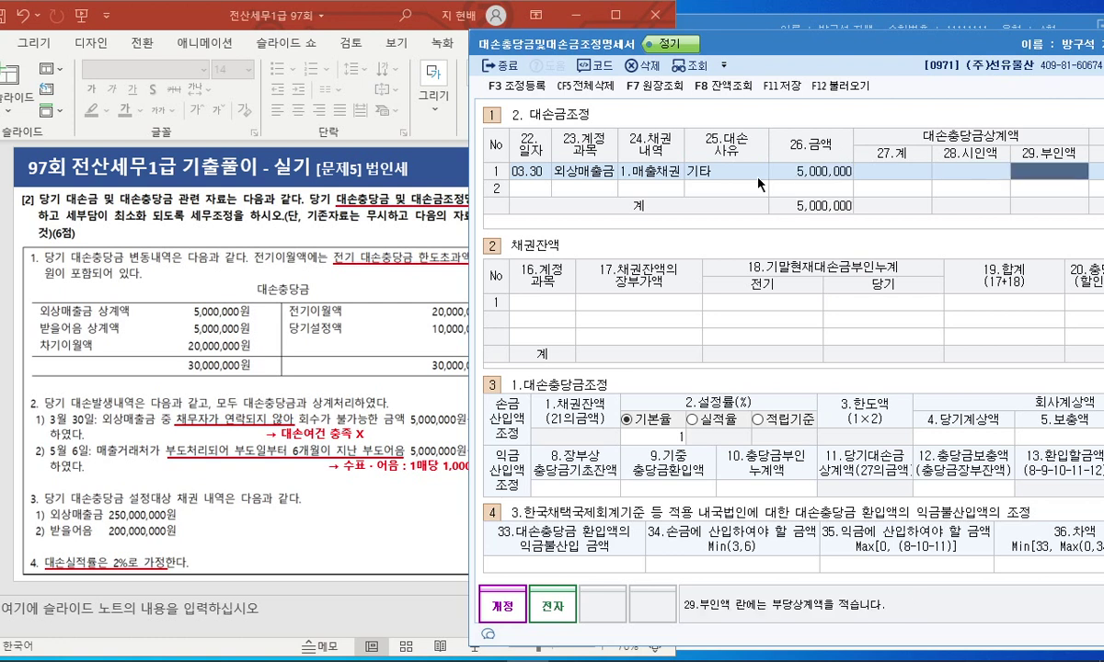
{"action": "type", "text": "5000000"}
{"action": "key", "text": "Return"}
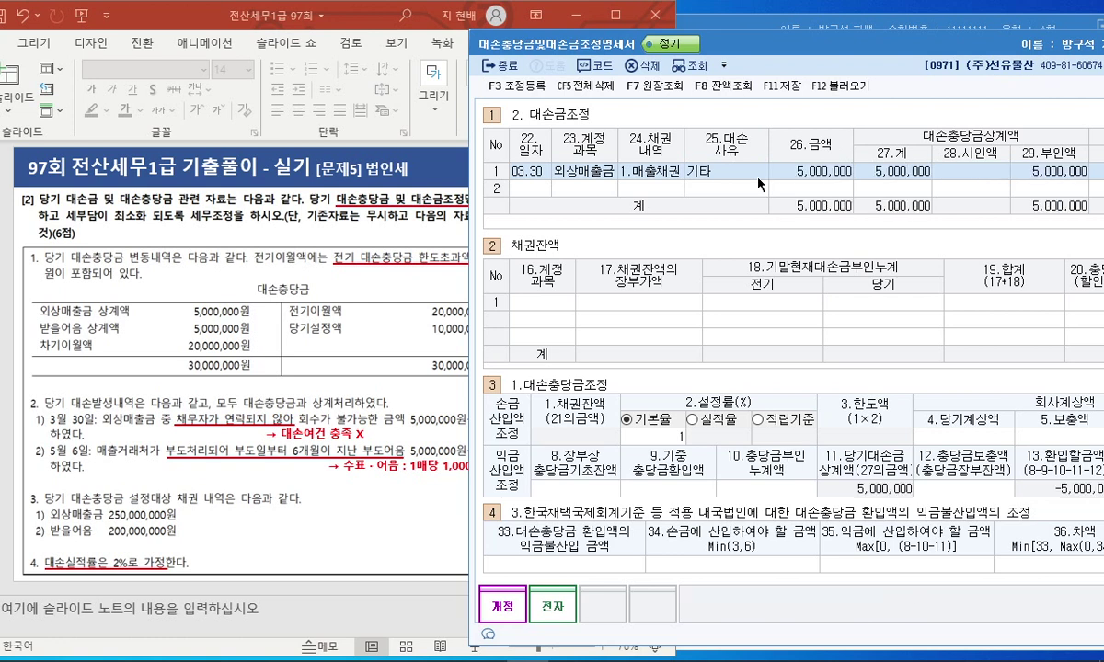
{"action": "left_click", "coordinate": [542, 184]}
Start row 2 as 05.06 부도어음과수표, 1.매출채권, reason 5.부도(6개월경과).
{"action": "type", "text": "0506"}
{"action": "key", "text": "Return"}
{"action": "key", "text": "F2"}
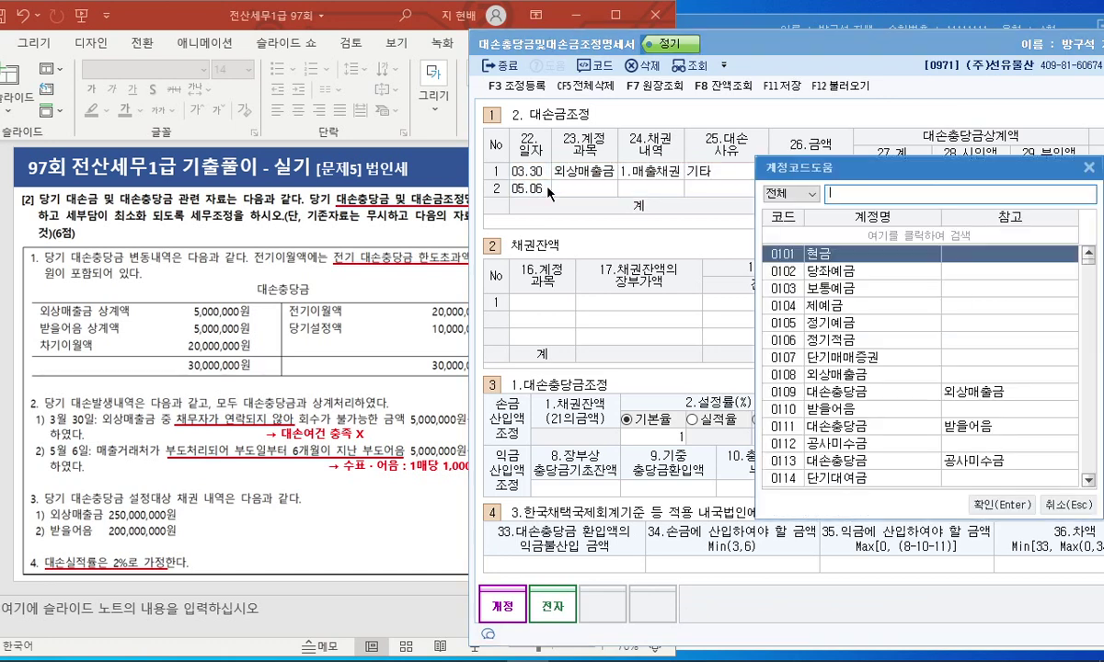
{"action": "type", "text": "받ㅇㅡㄹ"}
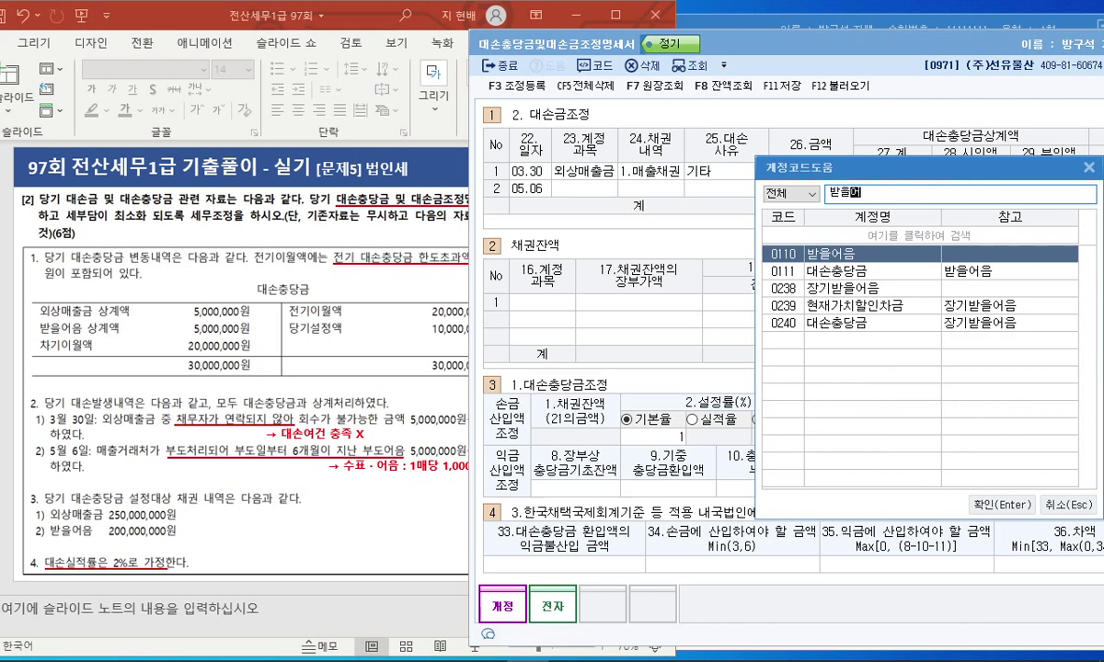
{"action": "key", "text": "BackSpace"}
{"action": "key", "text": "BackSpace"}
{"action": "type", "text": "어음"}
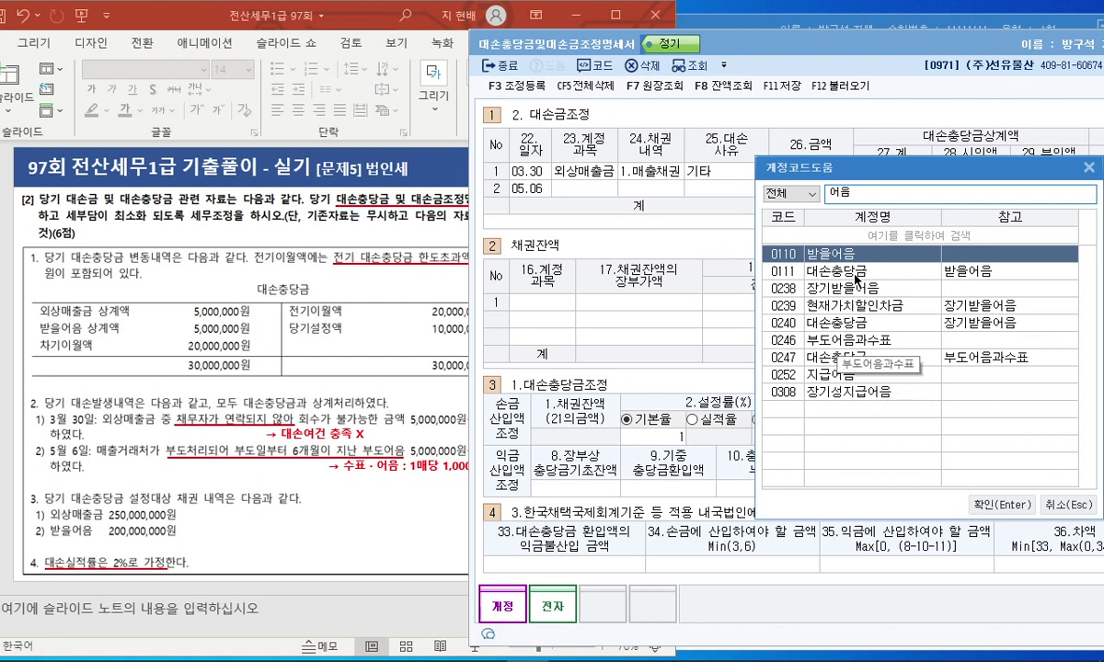
{"action": "key", "text": "Down"}
{"action": "key", "text": "Down"}
{"action": "key", "text": "Down"}
{"action": "key", "text": "Down"}
{"action": "key", "text": "Down"}
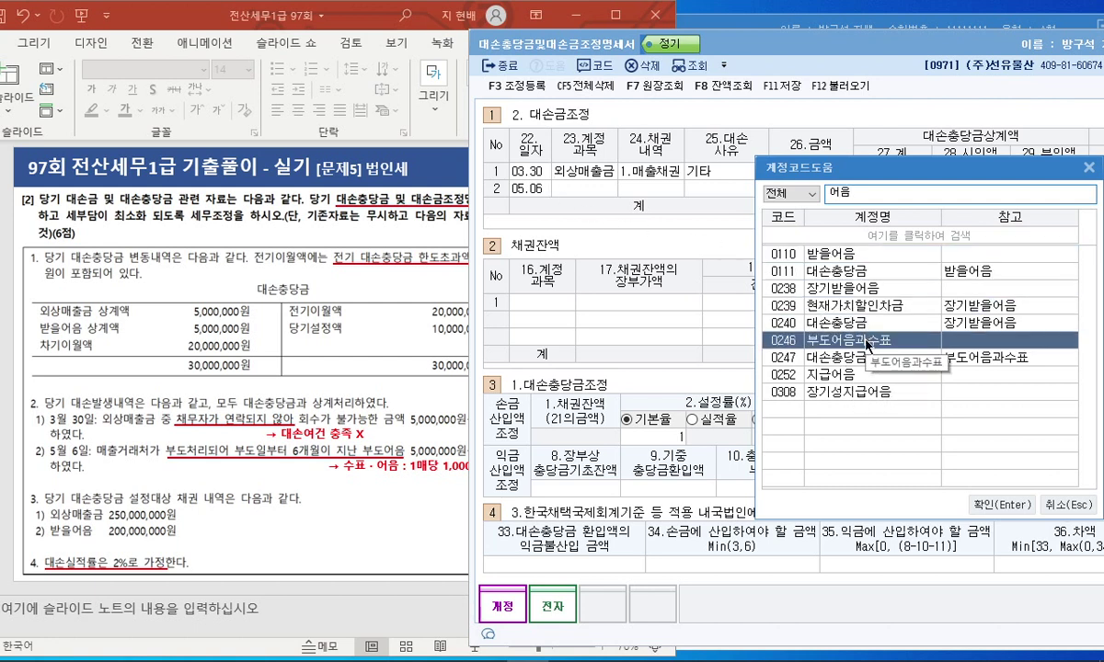
{"action": "key", "text": "Return"}
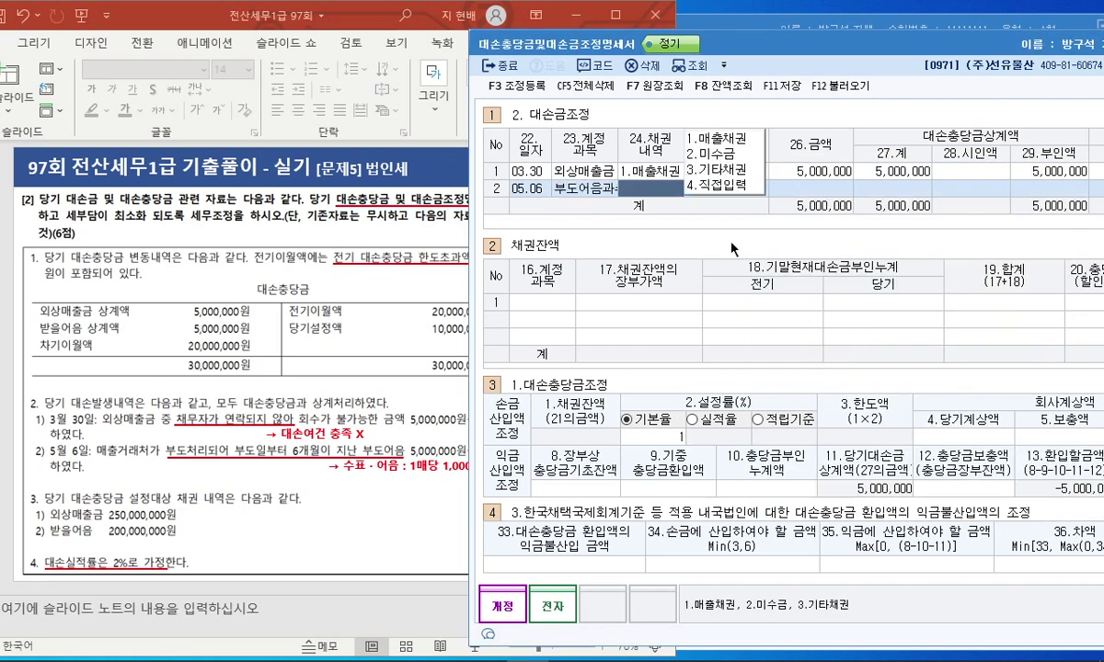
{"action": "left_click", "coordinate": [735, 140]}
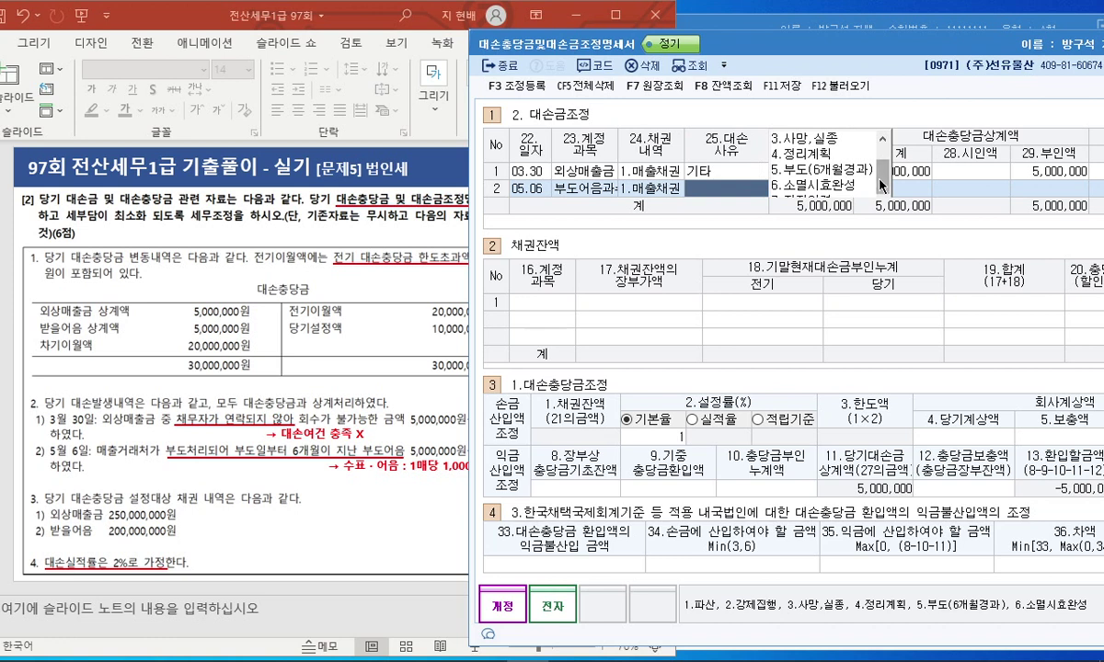
{"action": "left_click", "coordinate": [809, 171]}
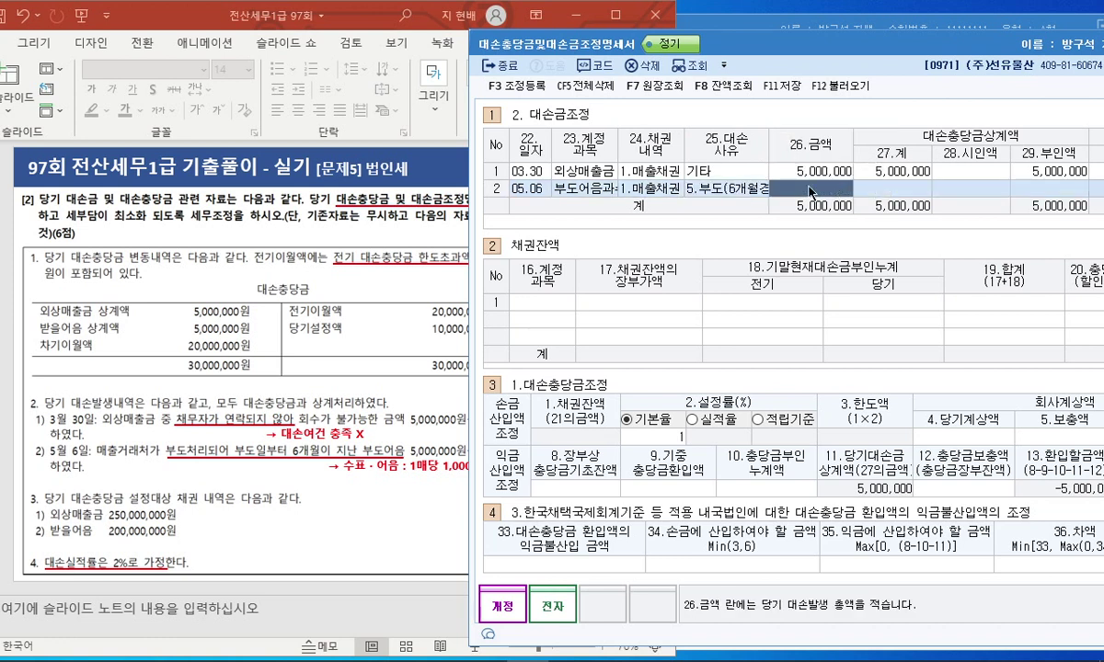
Enter row 2's 5,000,000 amount, split as 시인액 4,999,000 and 부인액 1,000.
{"action": "type", "text": "5000000"}
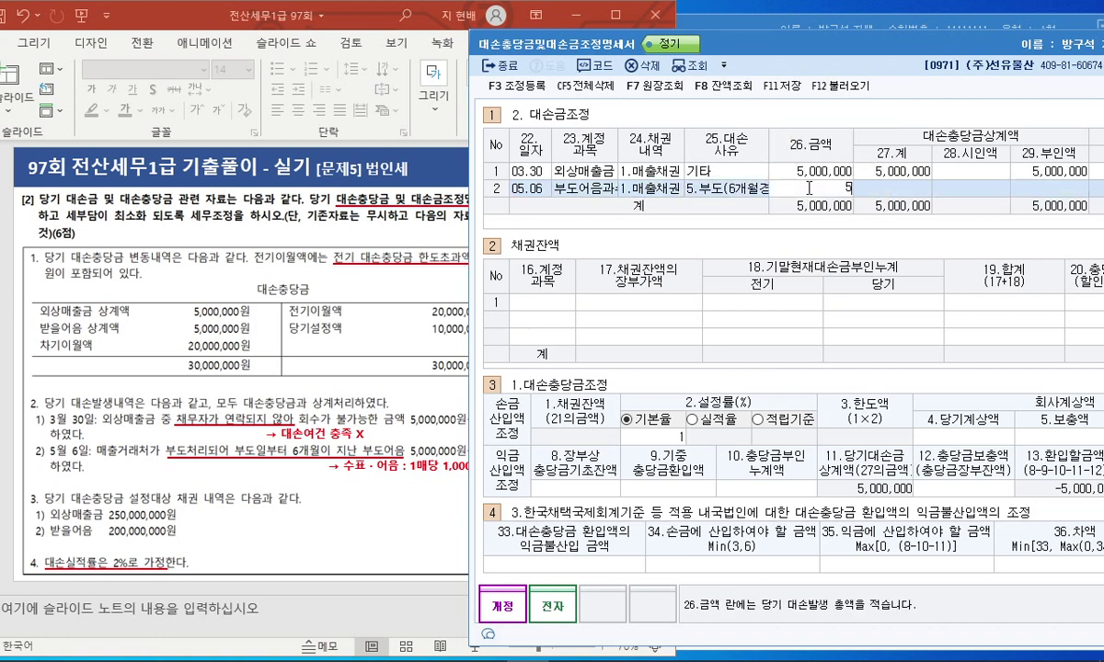
{"action": "key", "text": "Return"}
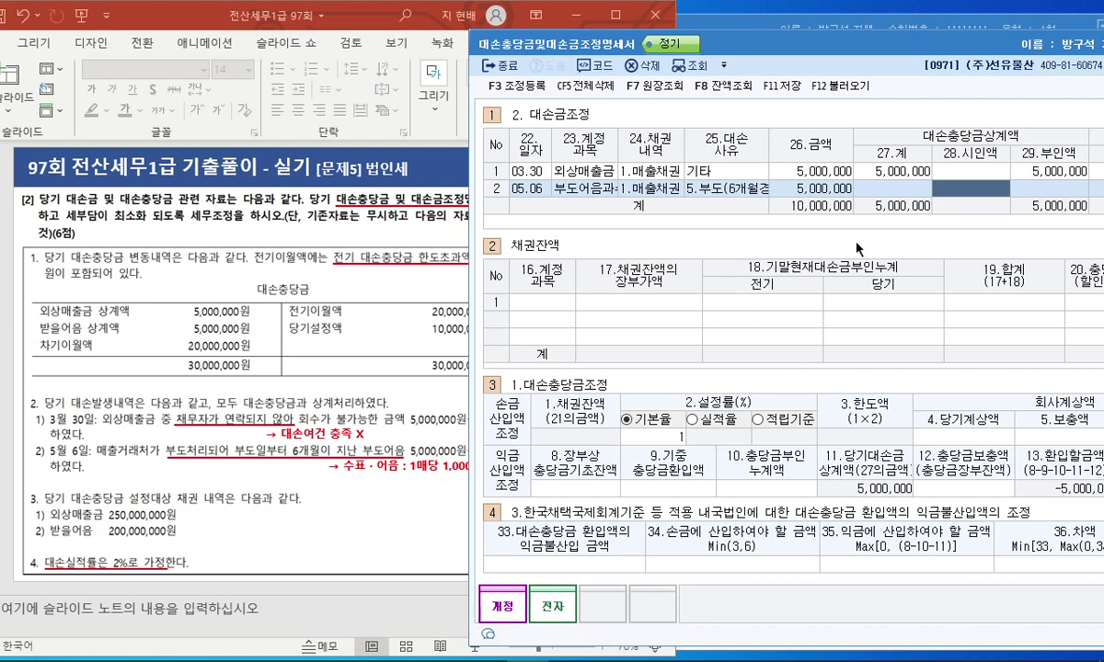
{"action": "type", "text": "4990000"}
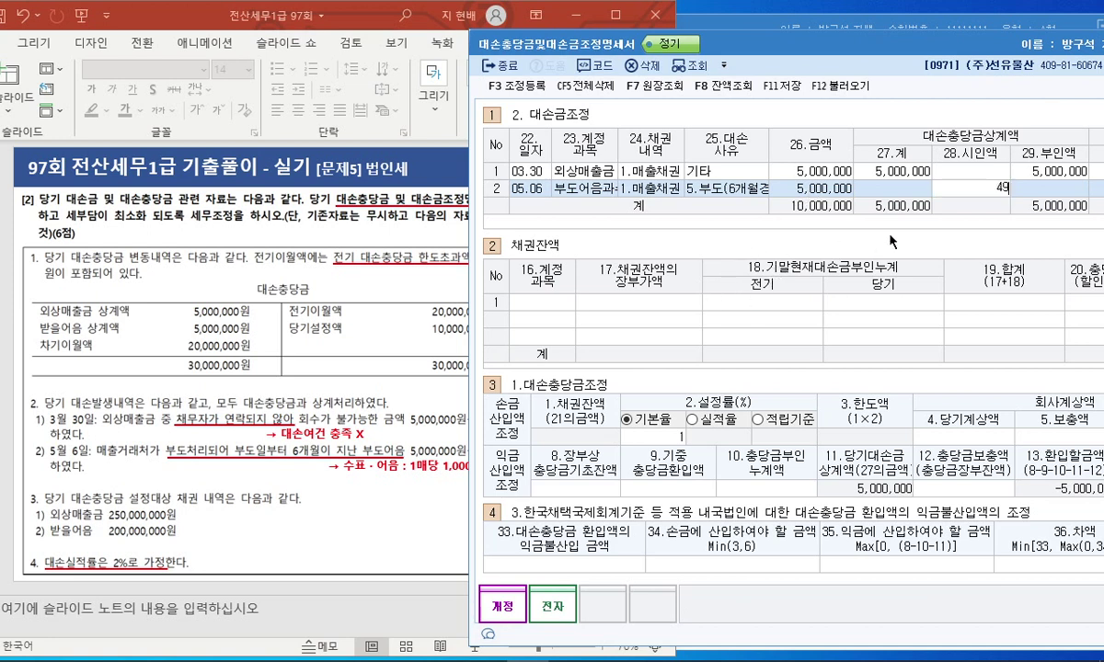
{"action": "key", "text": "Return"}
{"action": "type", "text": "1000"}
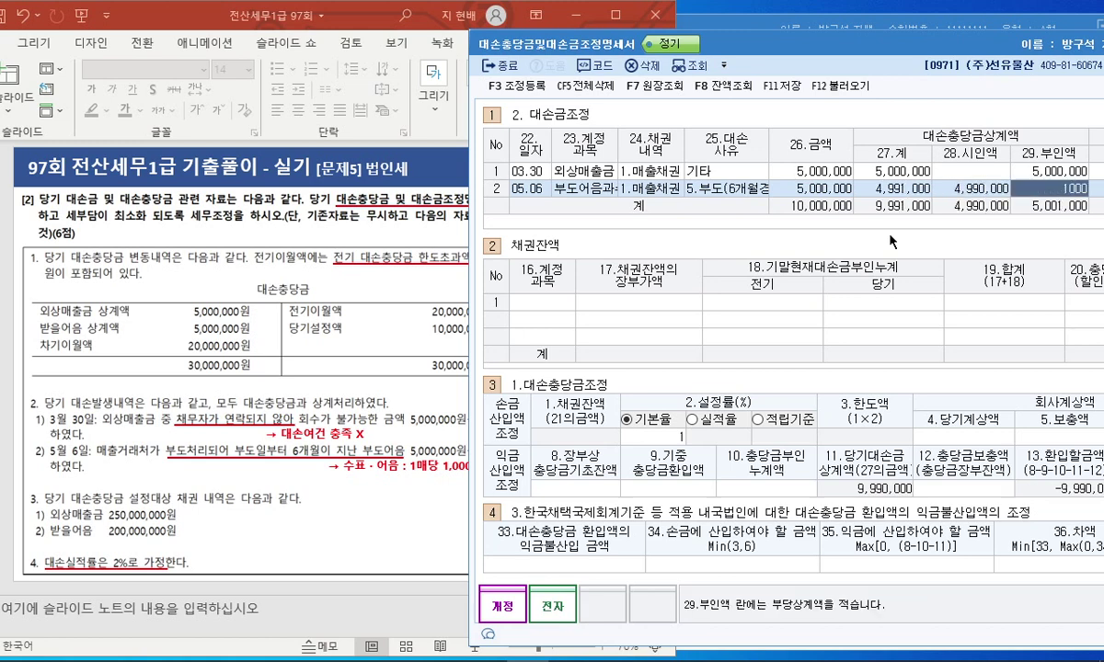
{"action": "key", "text": "Return"}
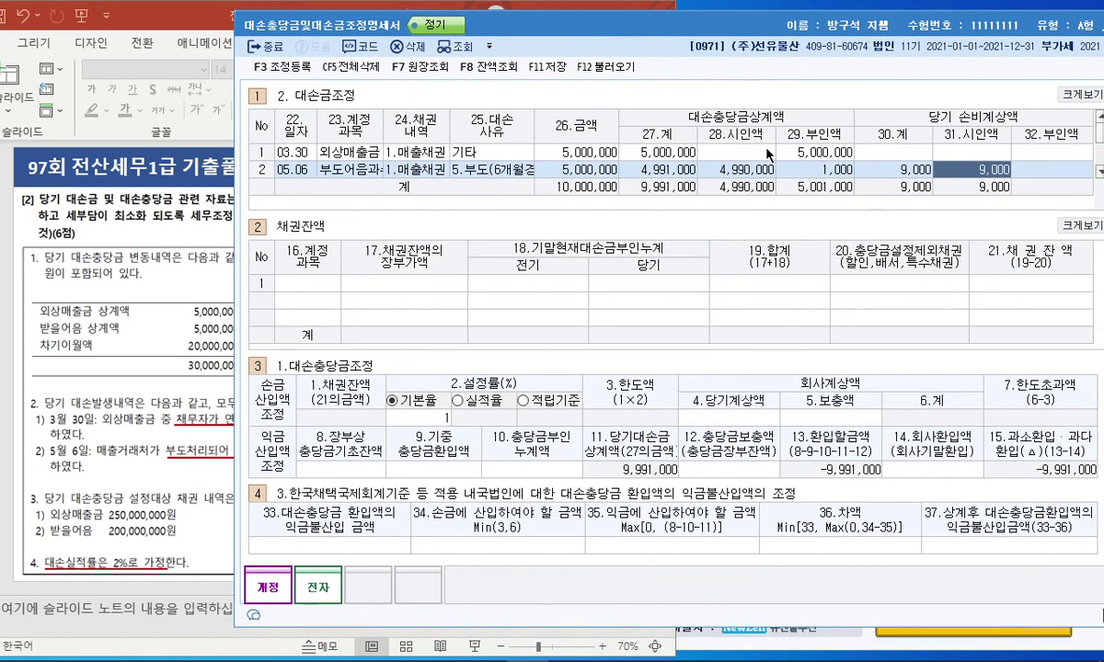
{"action": "left_click", "coordinate": [747, 171]}
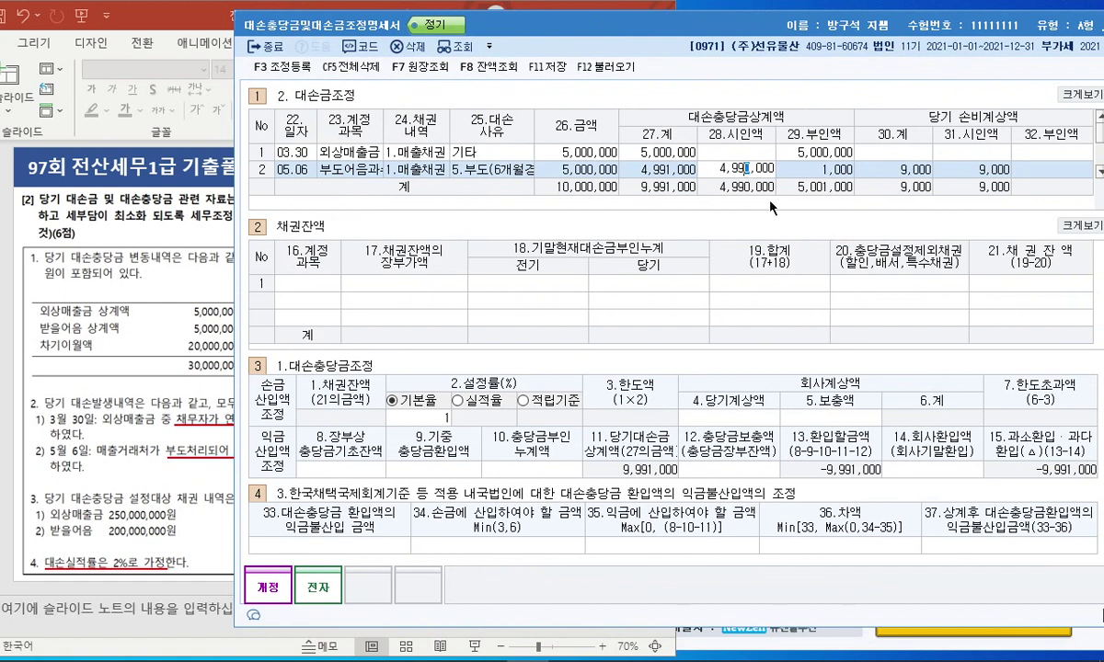
{"action": "type", "text": "9"}
{"action": "key", "text": "Return"}
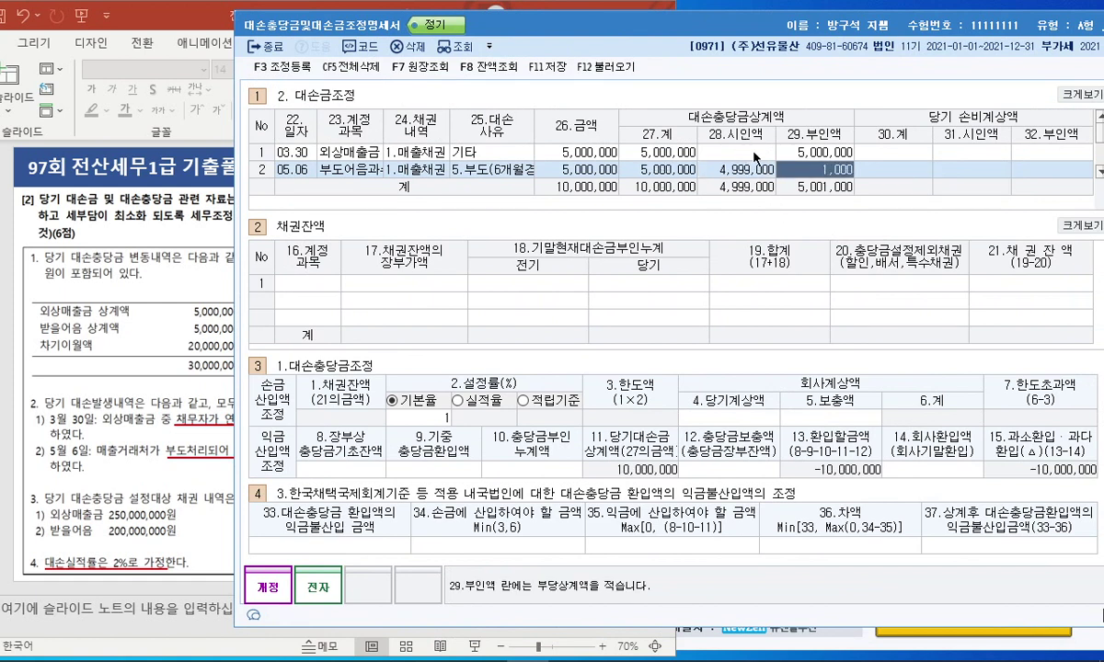
Enter a 외상매출금 receivable balance of 250,000,000 in 채권잔액.
{"action": "left_click", "coordinate": [311, 283]}
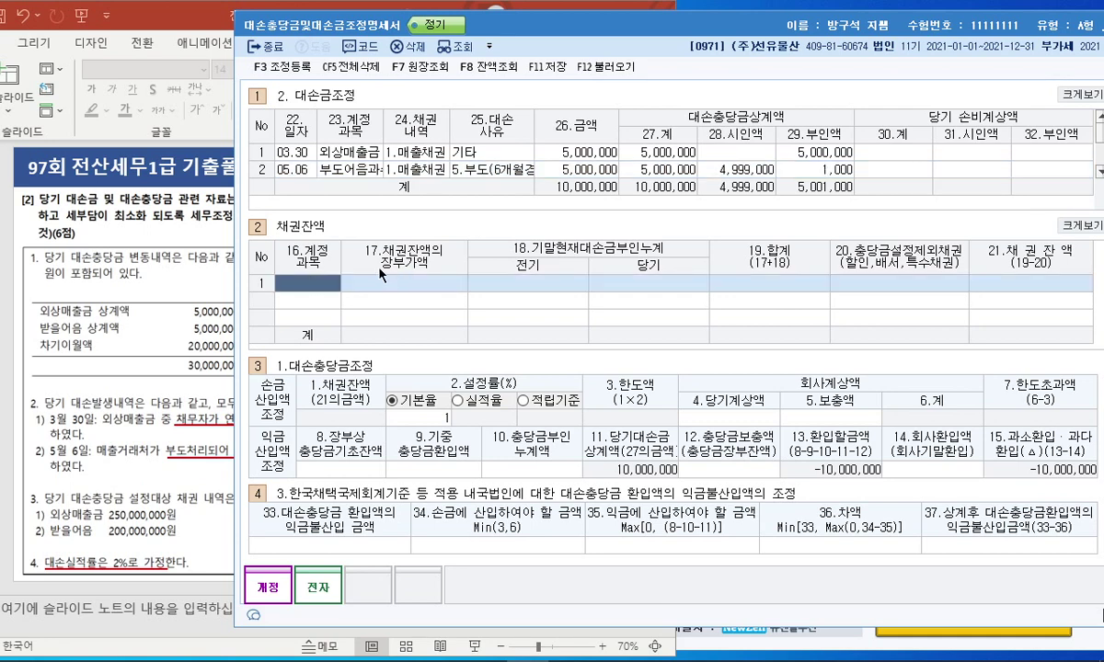
{"action": "key", "text": "F2"}
{"action": "type", "text": "외상"}
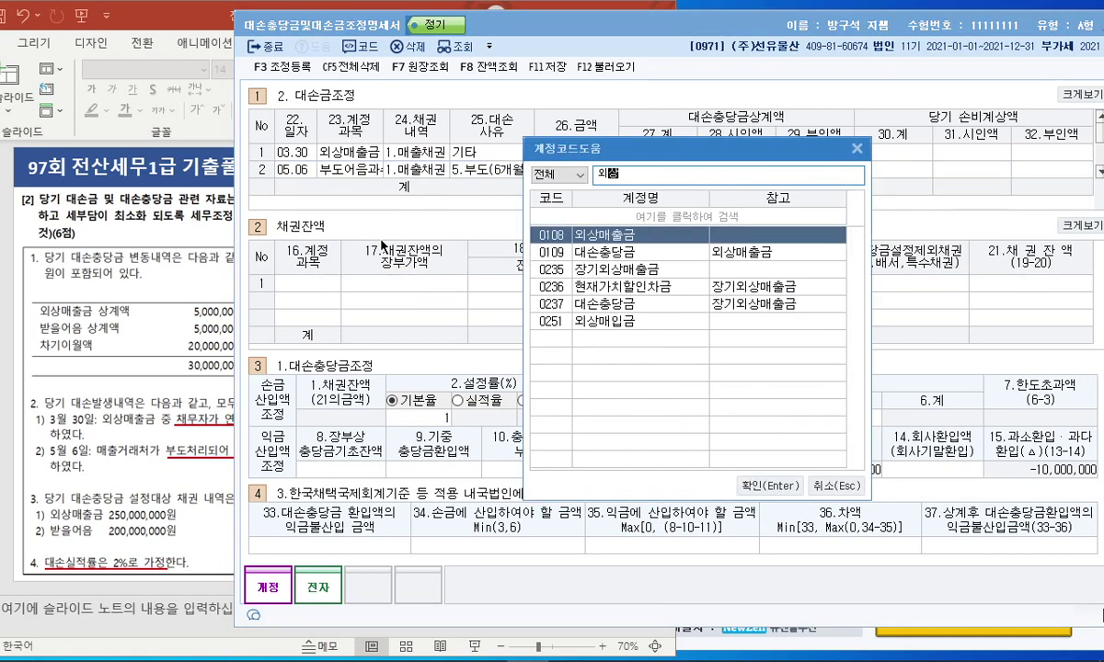
{"action": "key", "text": "Return"}
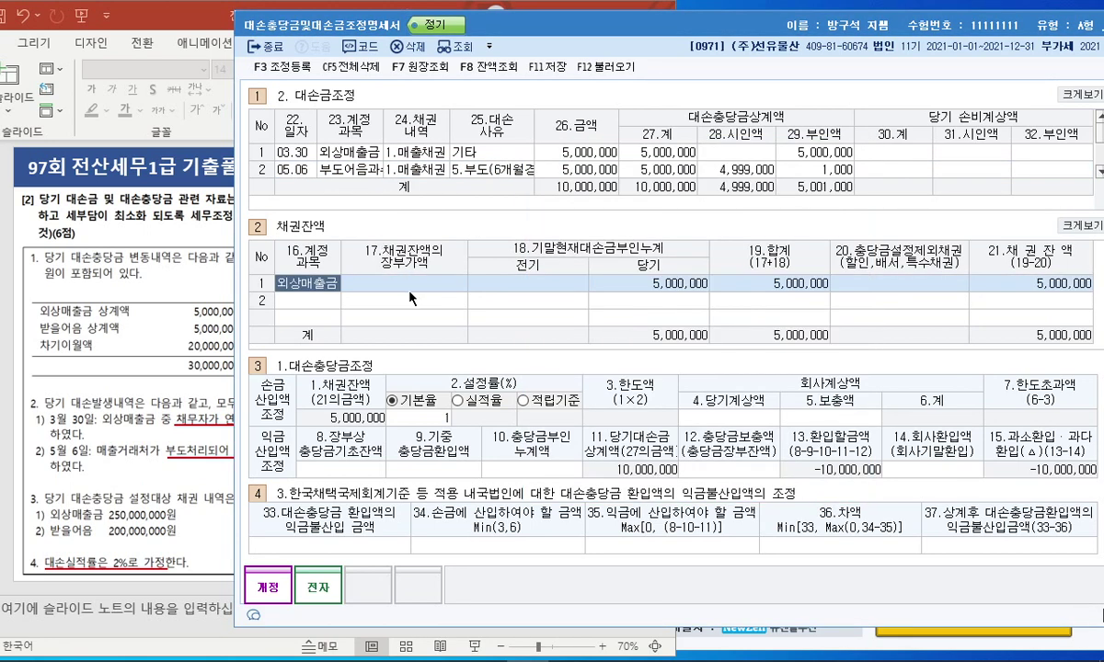
{"action": "left_click", "coordinate": [411, 287]}
{"action": "type", "text": "250000000"}
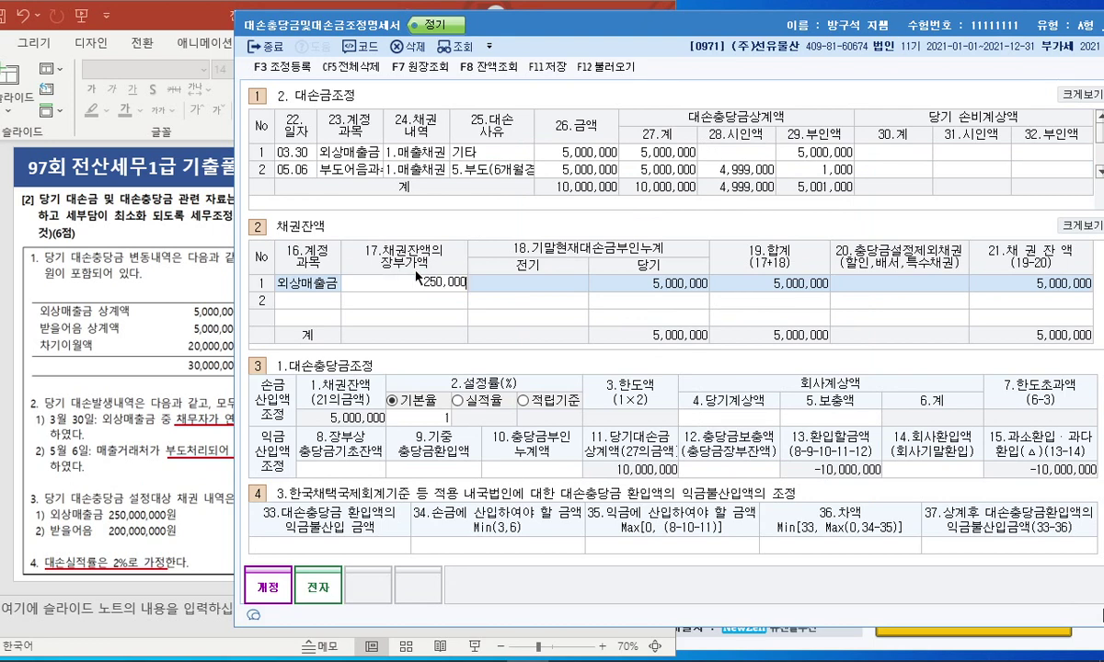
{"action": "key", "text": "Return"}
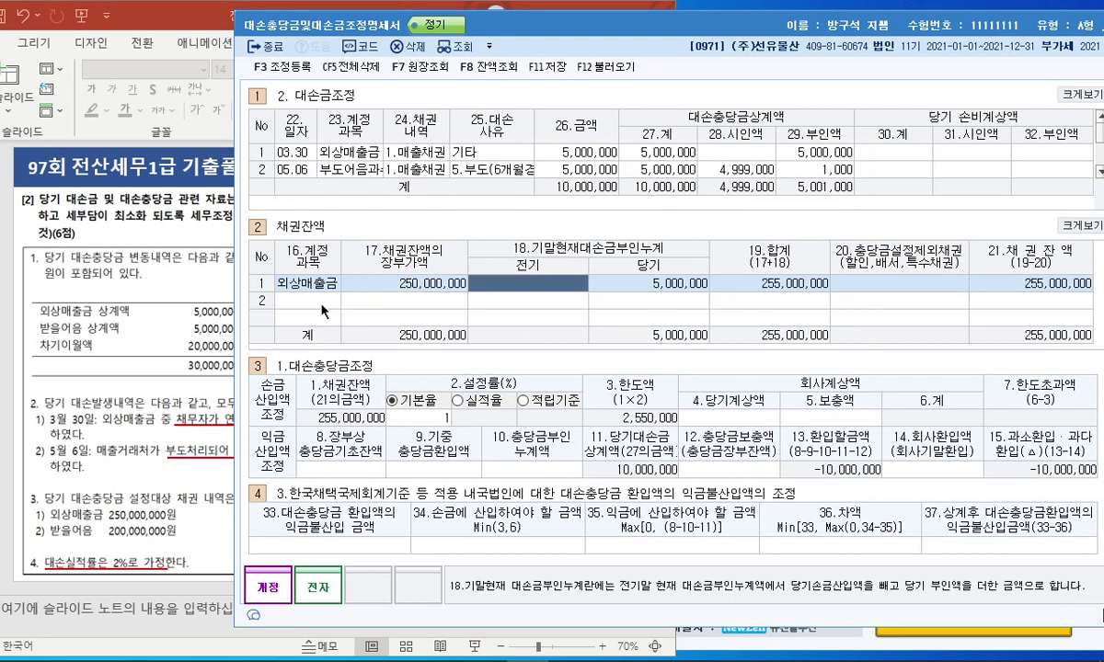
Add a 받을어음 balance of 200,000,000, checking the account in code lookup.
{"action": "left_click", "coordinate": [312, 300]}
{"action": "type", "text": "받을어음"}
{"action": "key", "text": "Return"}
{"action": "type", "text": "200000000"}
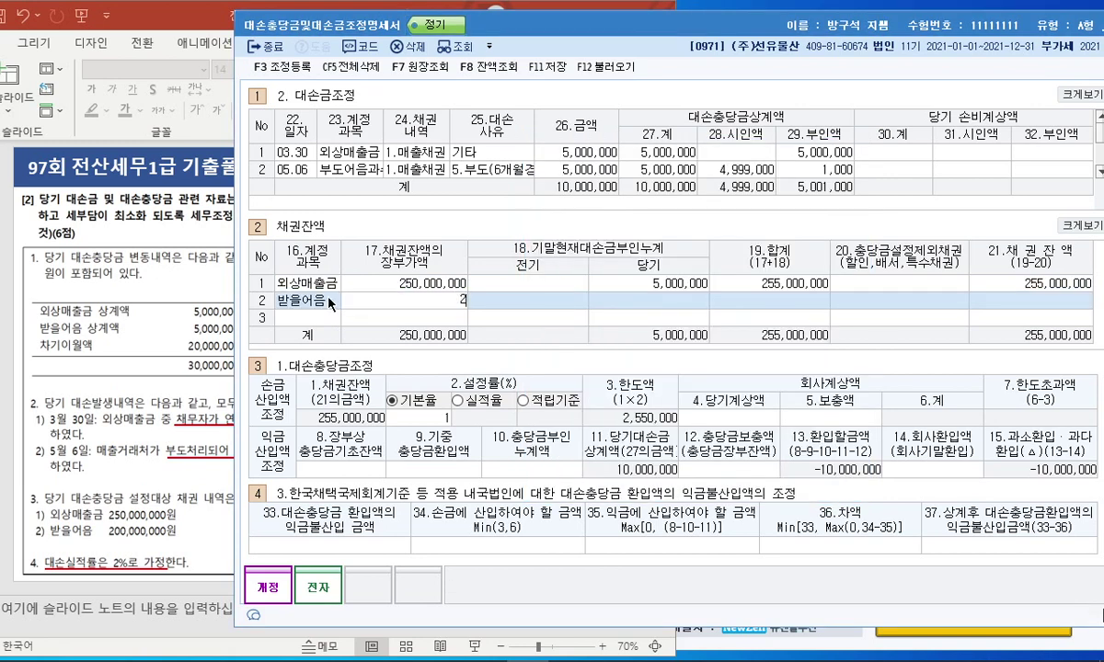
{"action": "key", "text": "Return"}
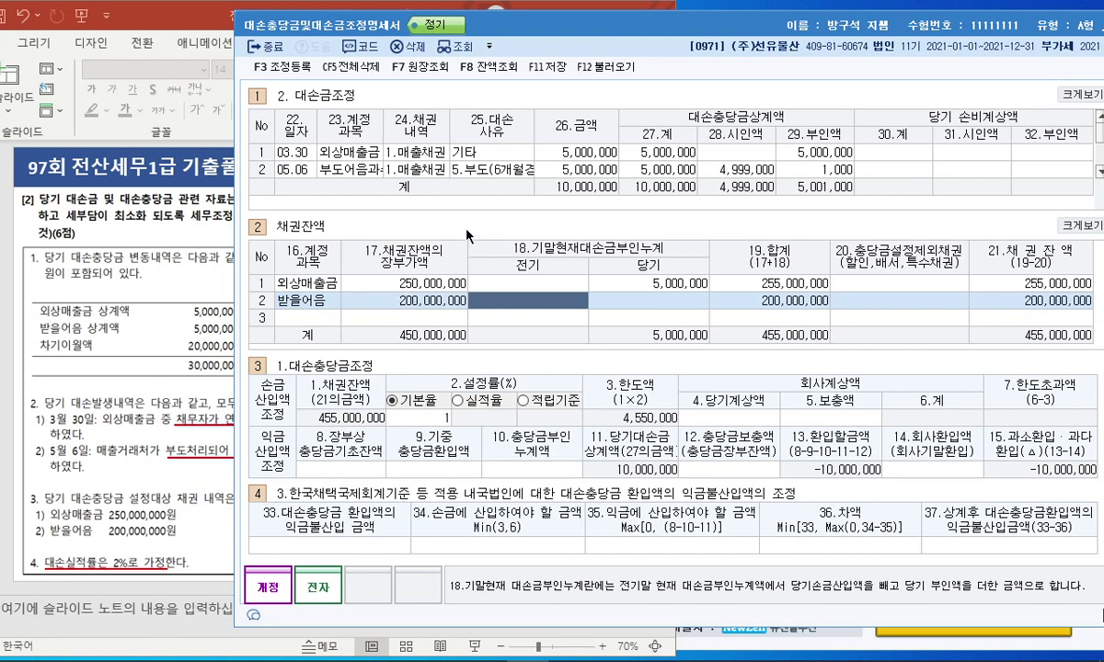
{"action": "left_click", "coordinate": [343, 173]}
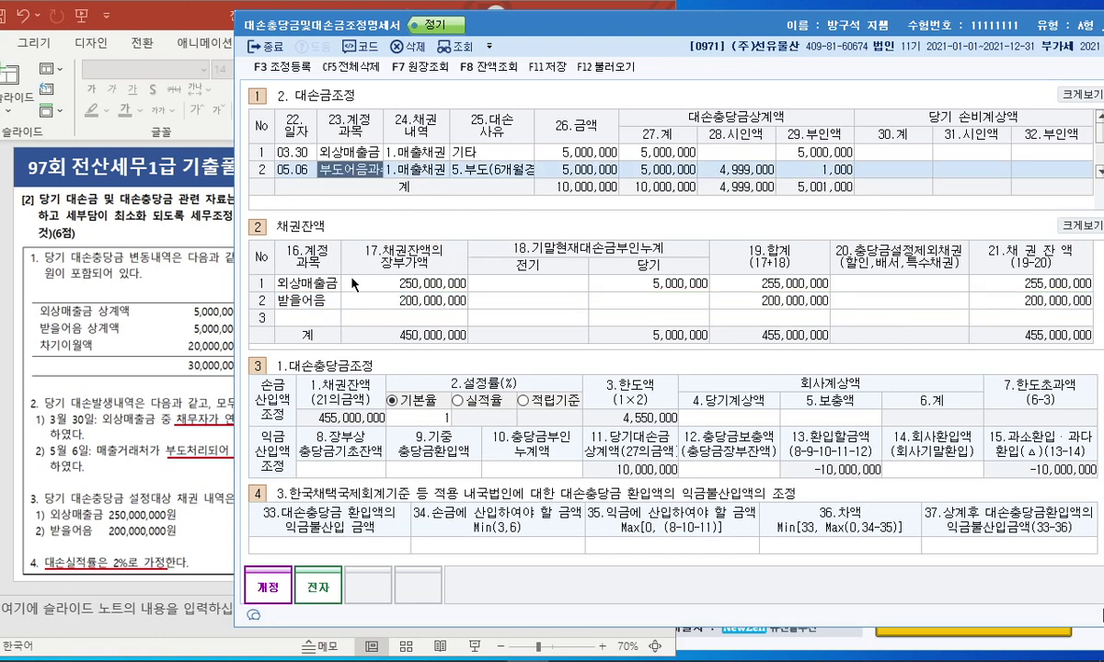
{"action": "left_click", "coordinate": [299, 307]}
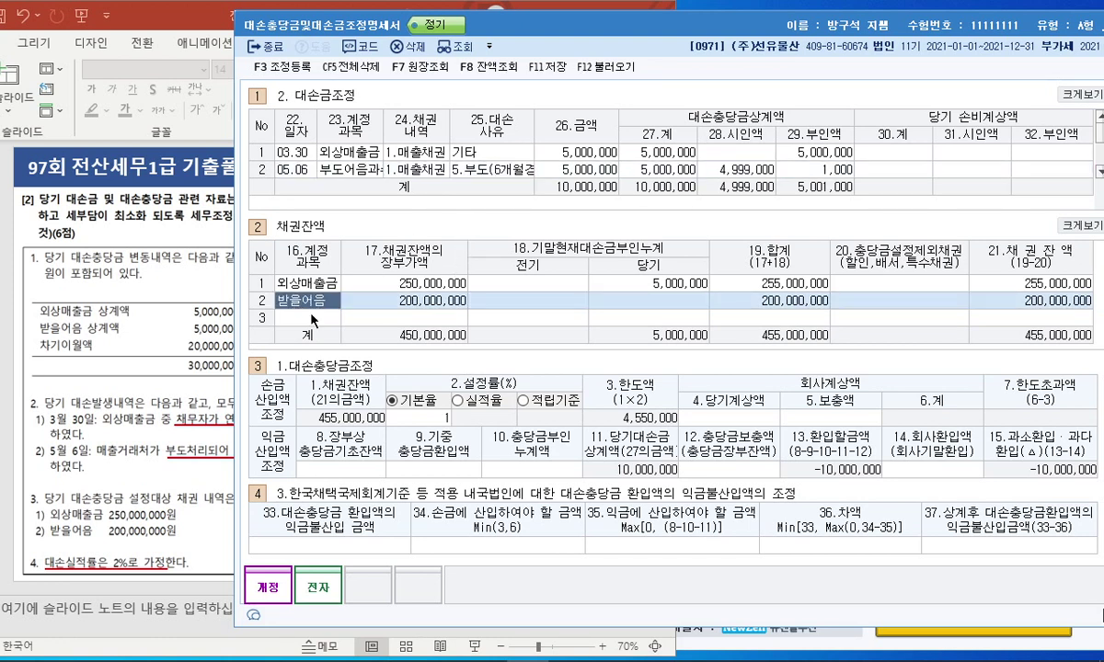
{"action": "key", "text": "F2"}
{"action": "type", "text": "부도어음"}
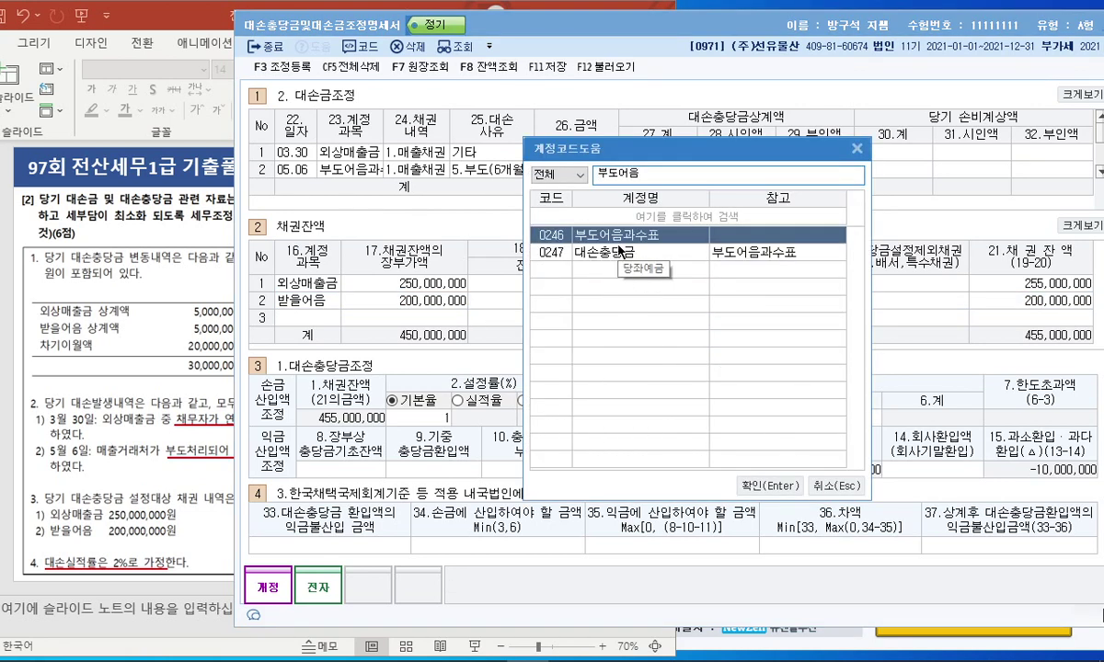
{"action": "key", "text": "Return"}
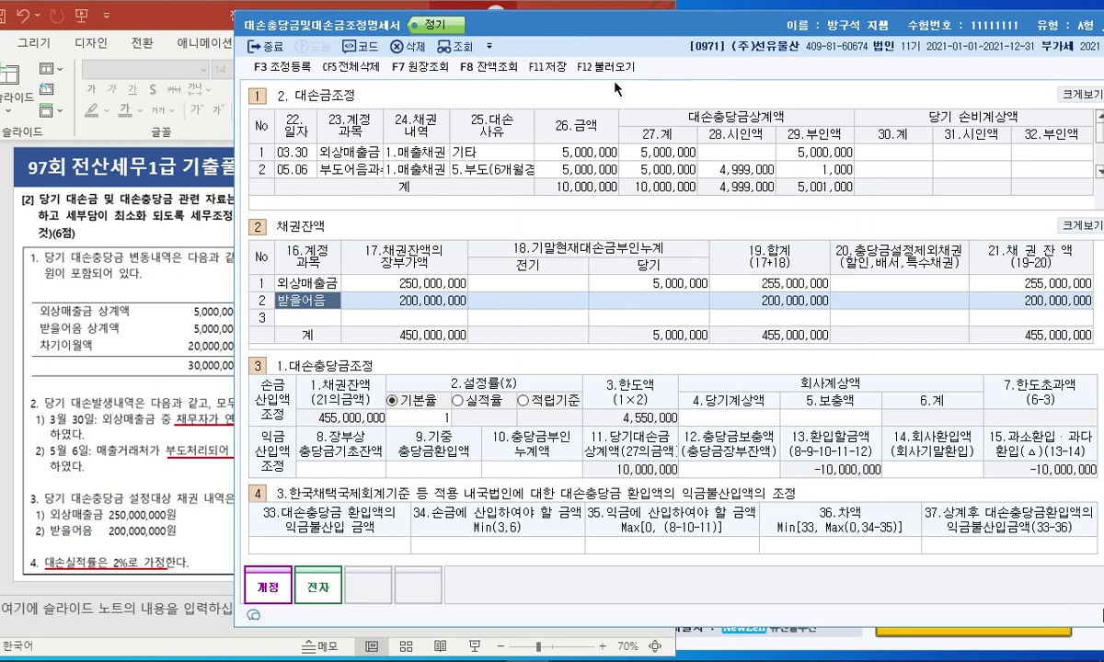
Bring up the KcLep main menu's 회계관리 list.
{"action": "left_click", "coordinate": [488, 650]}
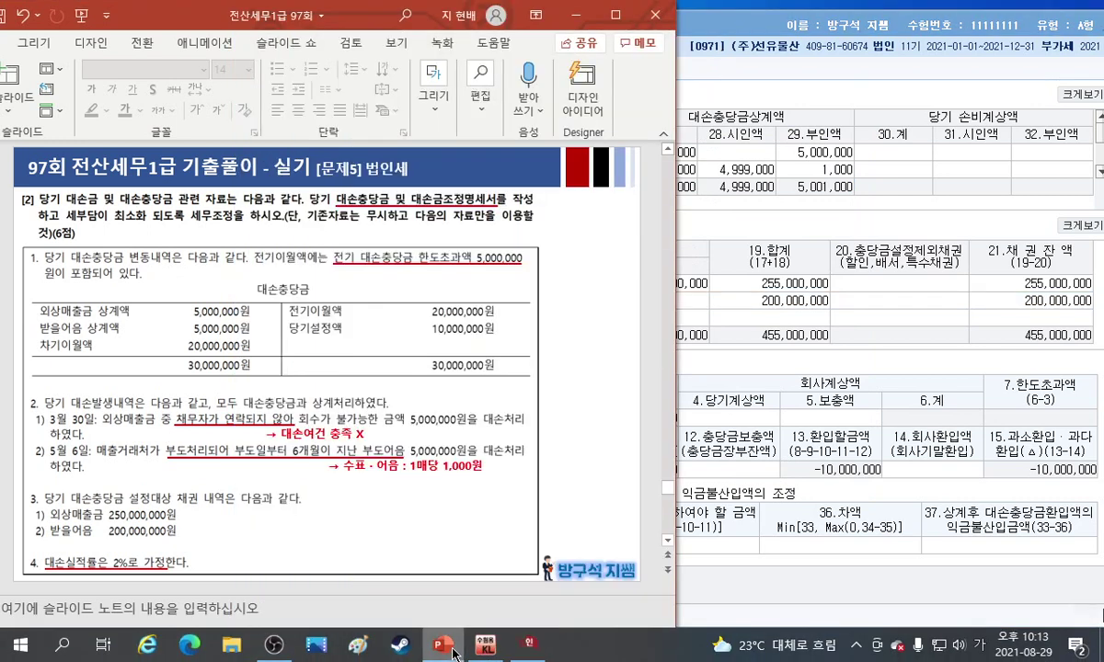
{"action": "left_click", "coordinate": [488, 649]}
{"action": "left_click", "coordinate": [488, 649]}
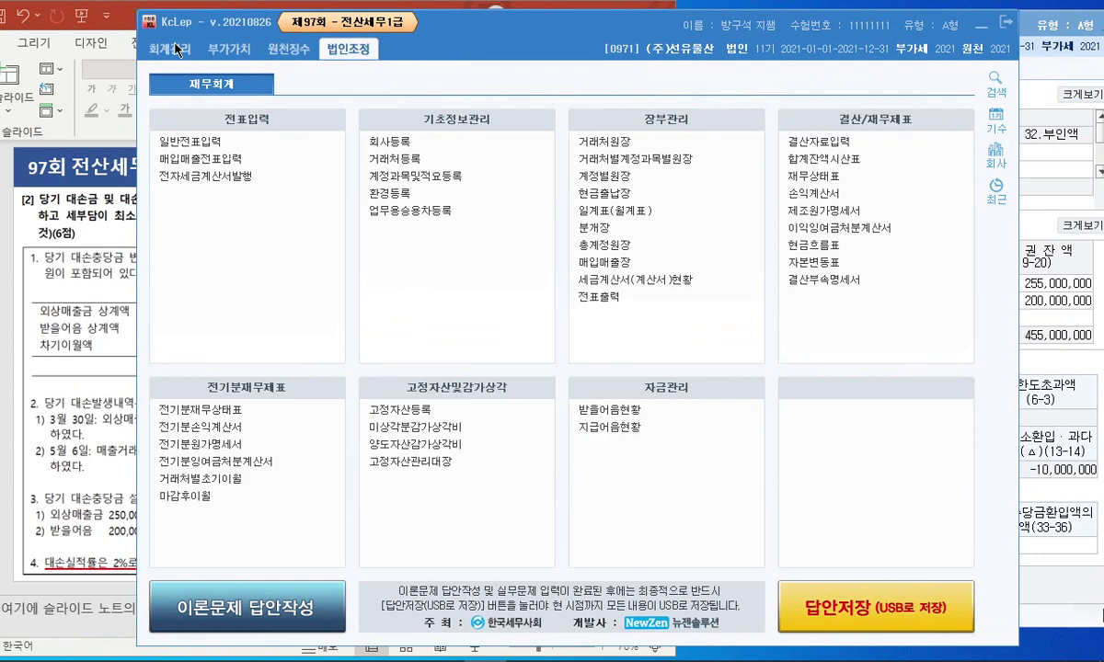
{"action": "left_click", "coordinate": [175, 49]}
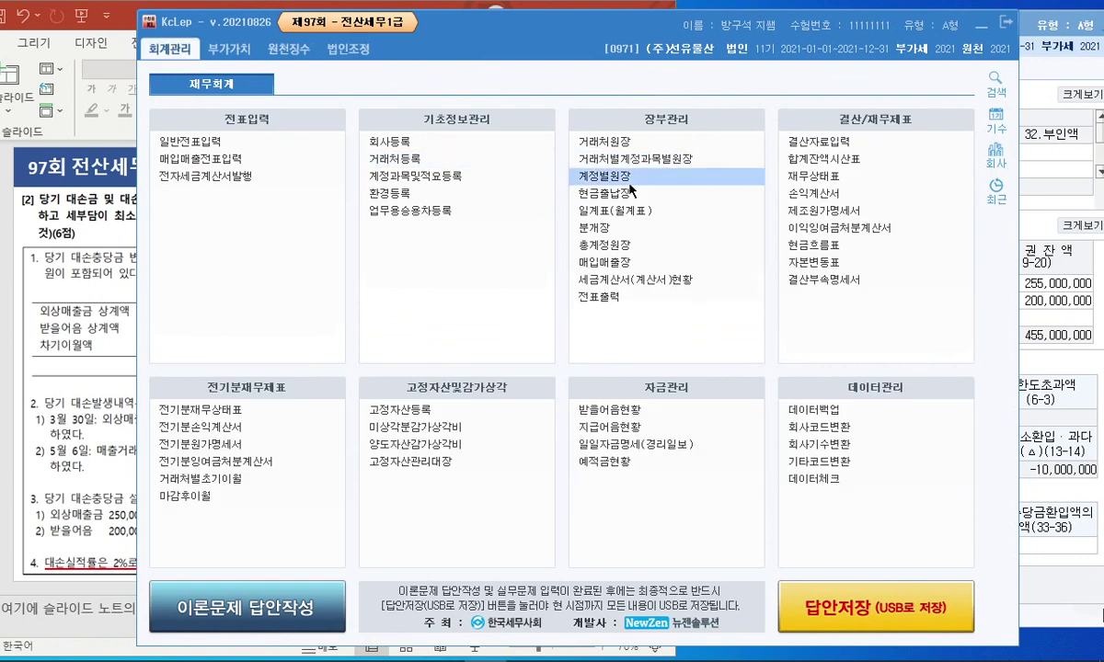
{"action": "left_click", "coordinate": [637, 183]}
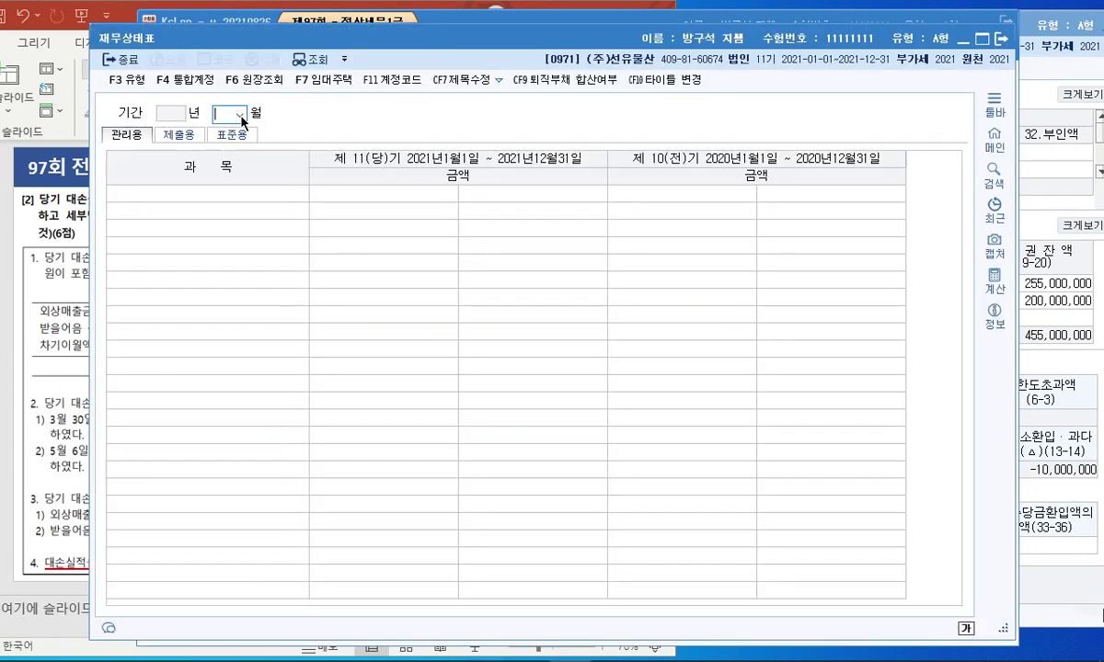
{"action": "left_click", "coordinate": [241, 116]}
{"action": "left_click", "coordinate": [229, 249]}
{"action": "left_click", "coordinate": [254, 283]}
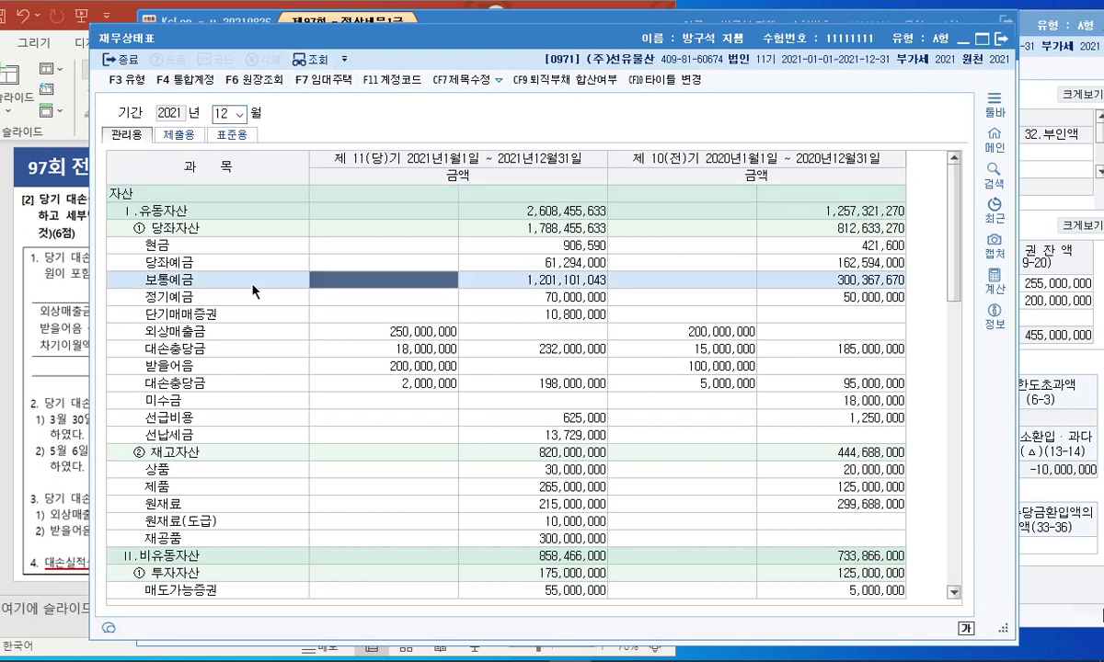
{"action": "left_click", "coordinate": [279, 351]}
{"action": "left_click", "coordinate": [349, 368]}
{"action": "left_click", "coordinate": [355, 348]}
{"action": "left_click", "coordinate": [353, 328]}
{"action": "left_click", "coordinate": [395, 368]}
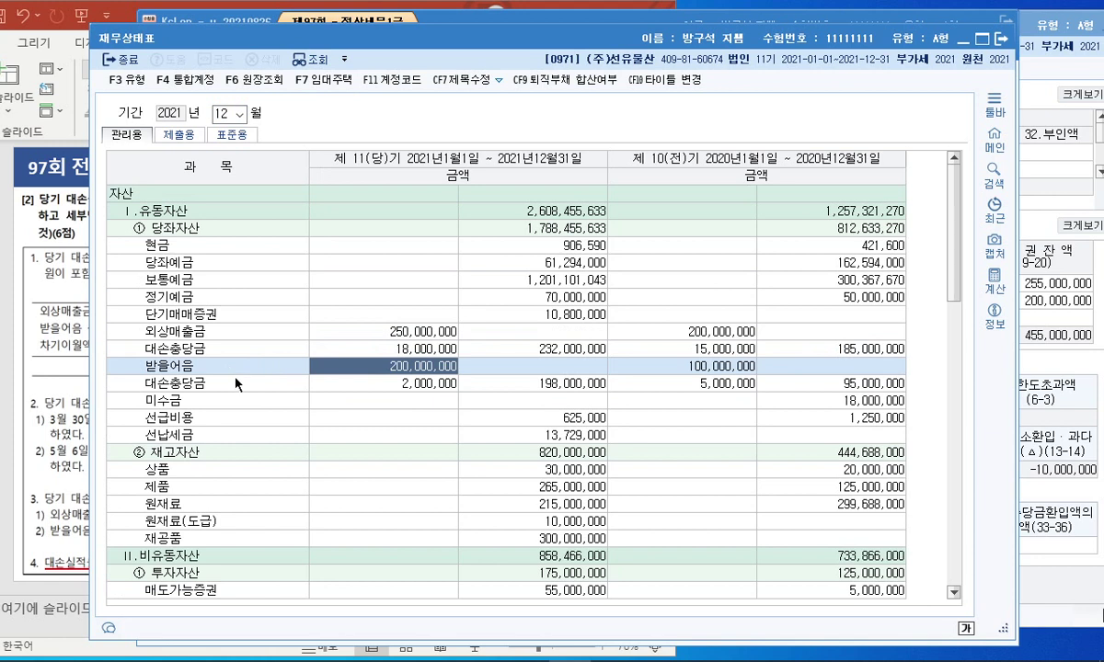
{"action": "left_click", "coordinate": [364, 383]}
{"action": "left_click", "coordinate": [390, 399]}
{"action": "left_click", "coordinate": [391, 381]}
{"action": "left_click", "coordinate": [390, 368]}
{"action": "left_click", "coordinate": [376, 331]}
{"action": "left_click", "coordinate": [379, 366]}
{"action": "key", "text": "Escape"}
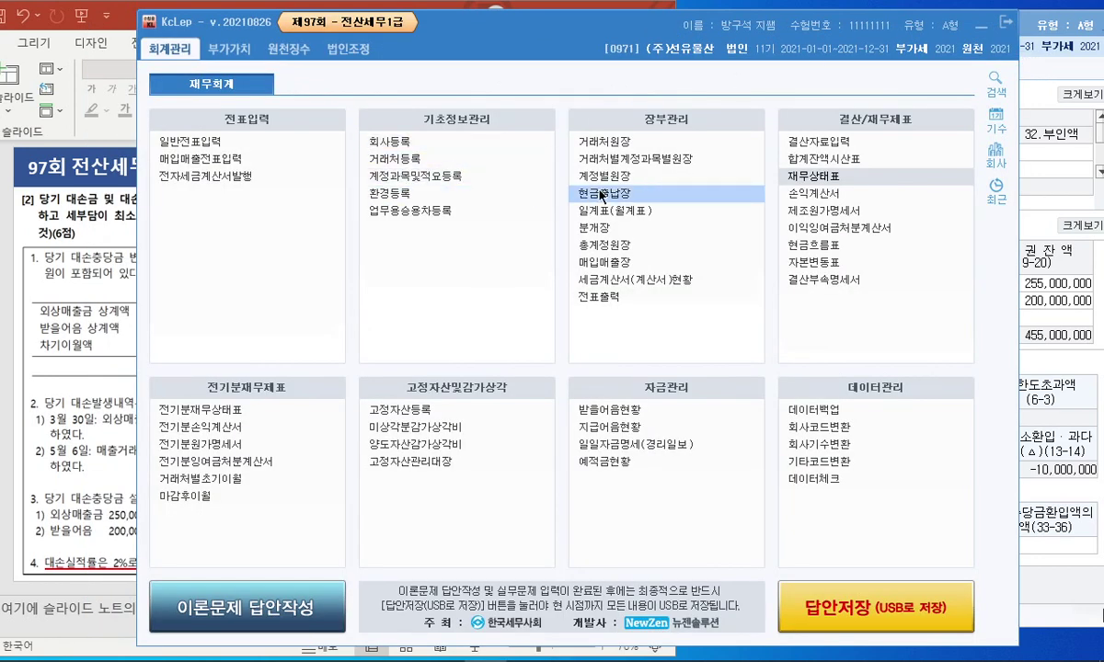
View the 2021 January–December 계정별원장 for 0246 부도어음과수표, then return to the slide.
{"action": "left_click", "coordinate": [626, 178]}
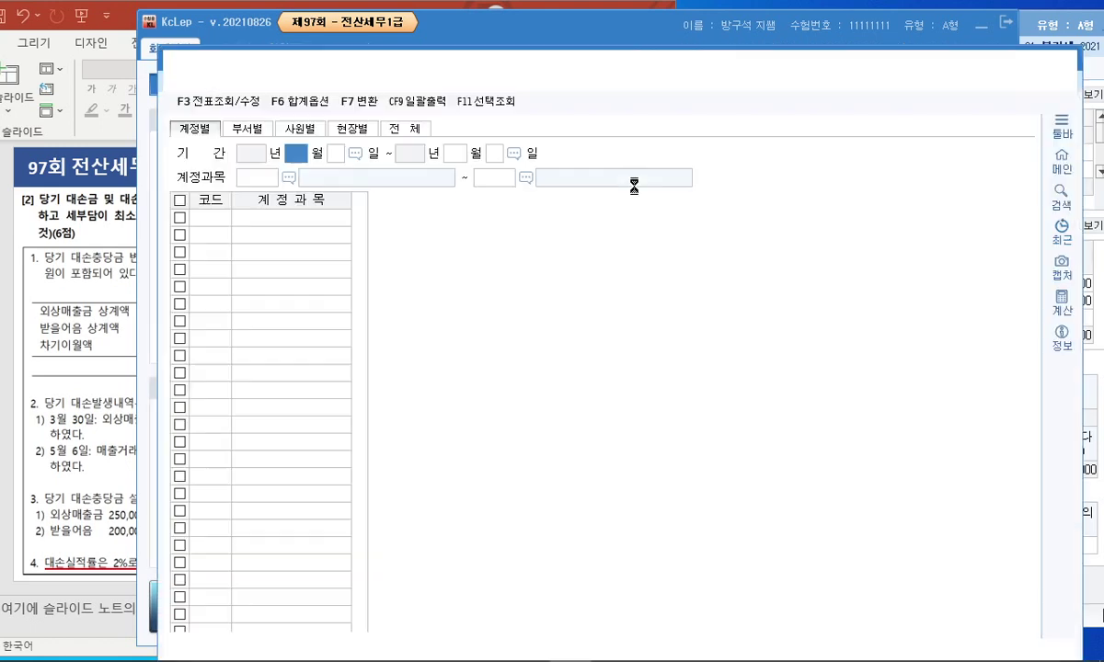
{"action": "type", "text": "1"}
{"action": "key", "text": "Return"}
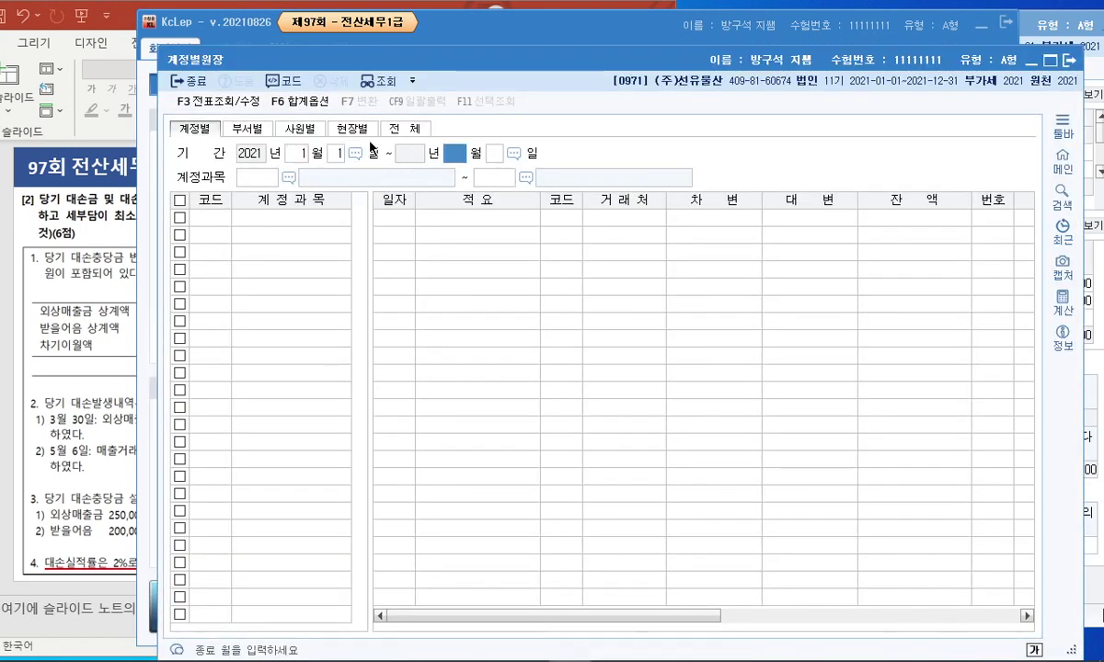
{"action": "type", "text": "12"}
{"action": "key", "text": "Return"}
{"action": "key", "text": "Return"}
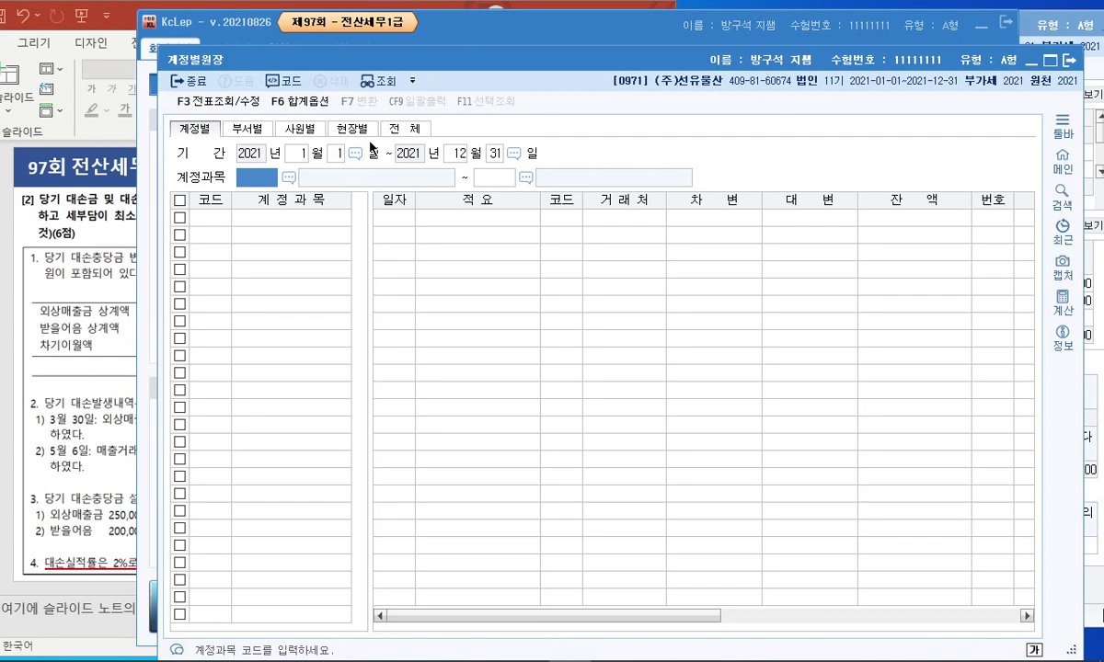
{"action": "key", "text": "F2"}
{"action": "type", "text": "부도"}
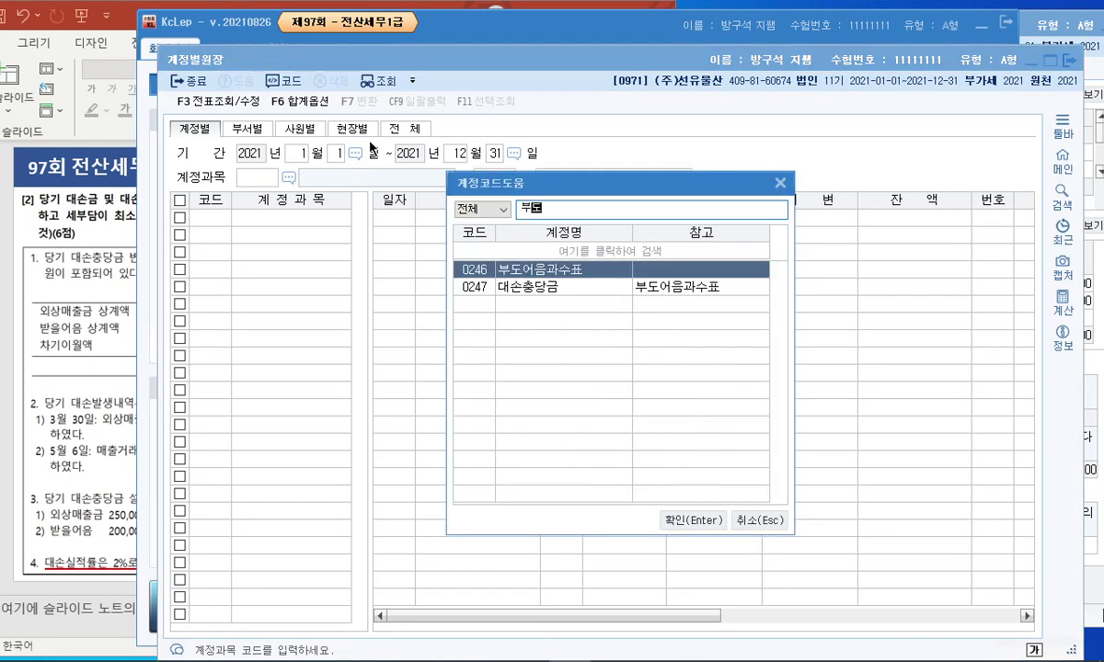
{"action": "key", "text": "Return"}
{"action": "type", "text": "0246"}
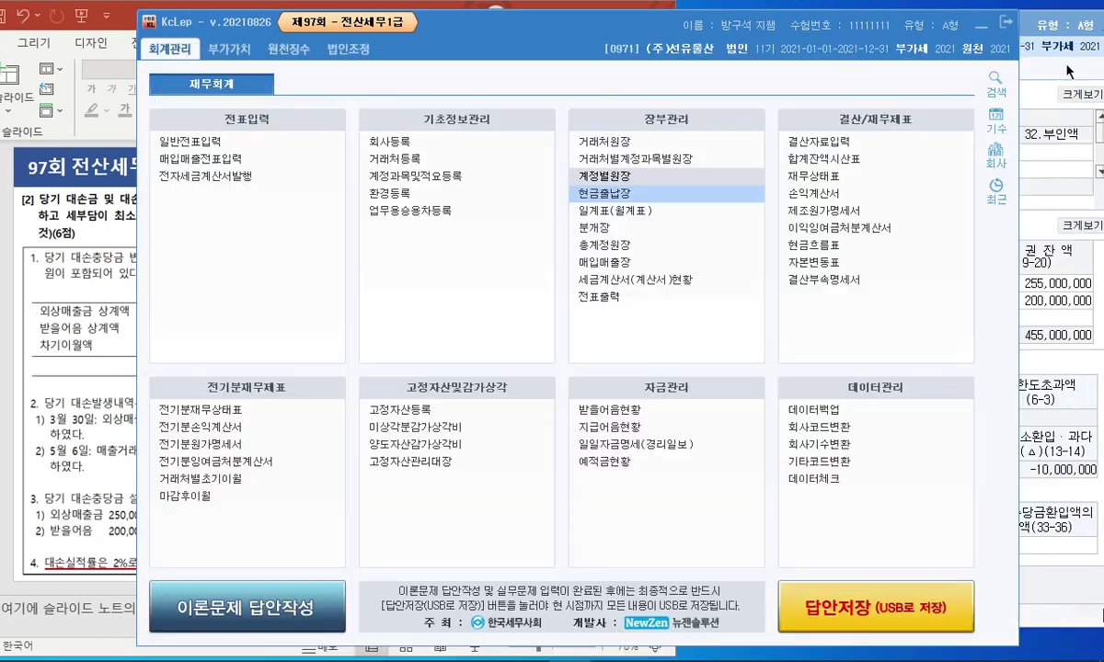
{"action": "left_click", "coordinate": [1069, 60]}
{"action": "left_click", "coordinate": [119, 389]}
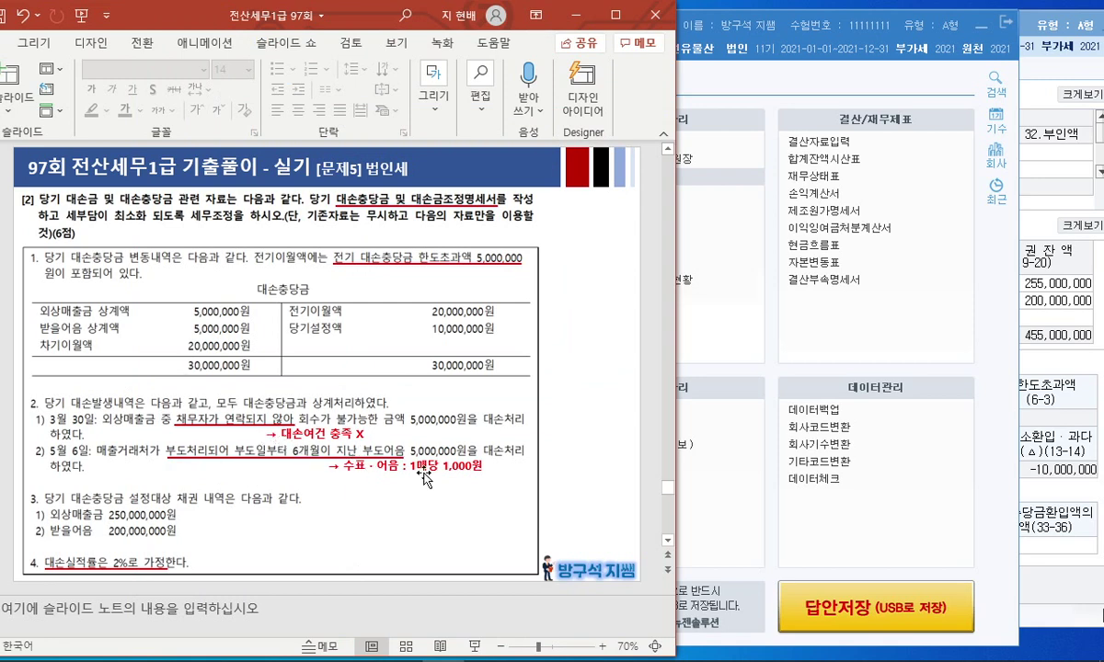
{"action": "left_click", "coordinate": [708, 313]}
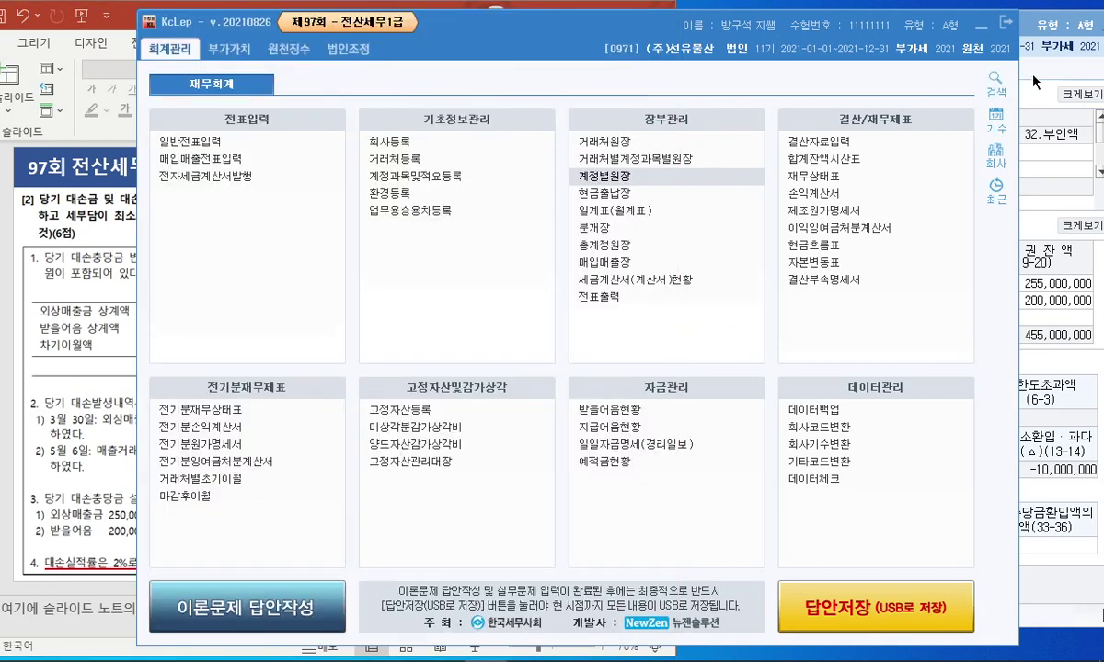
{"action": "left_click", "coordinate": [1034, 82]}
{"action": "left_click", "coordinate": [348, 159]}
{"action": "key", "text": "F2"}
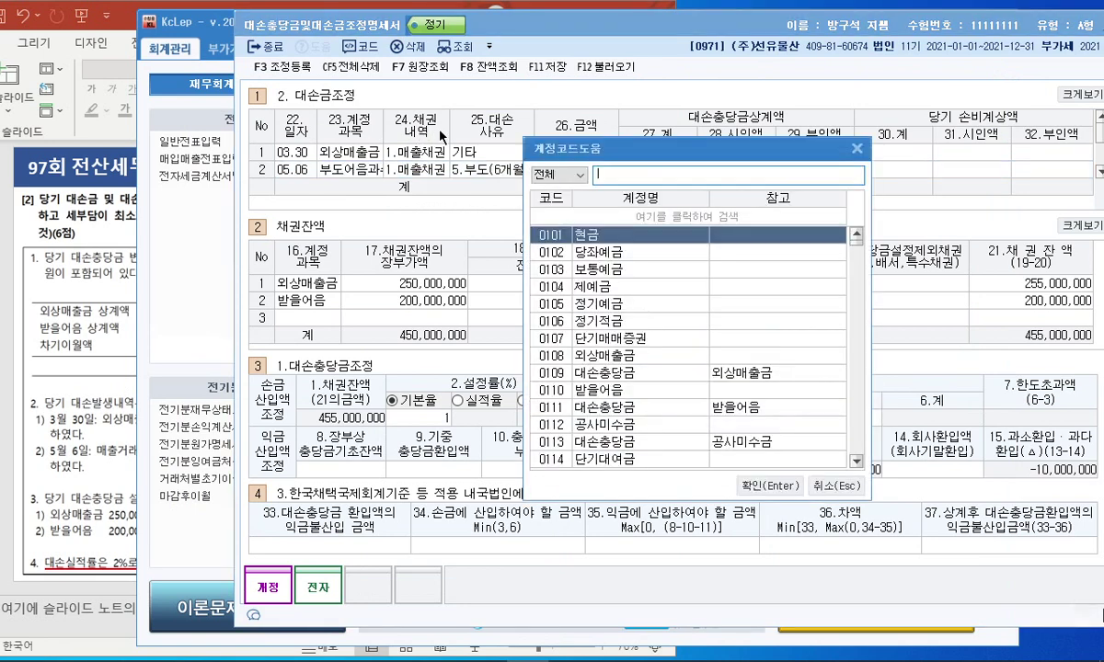
{"action": "type", "text": "받을어음"}
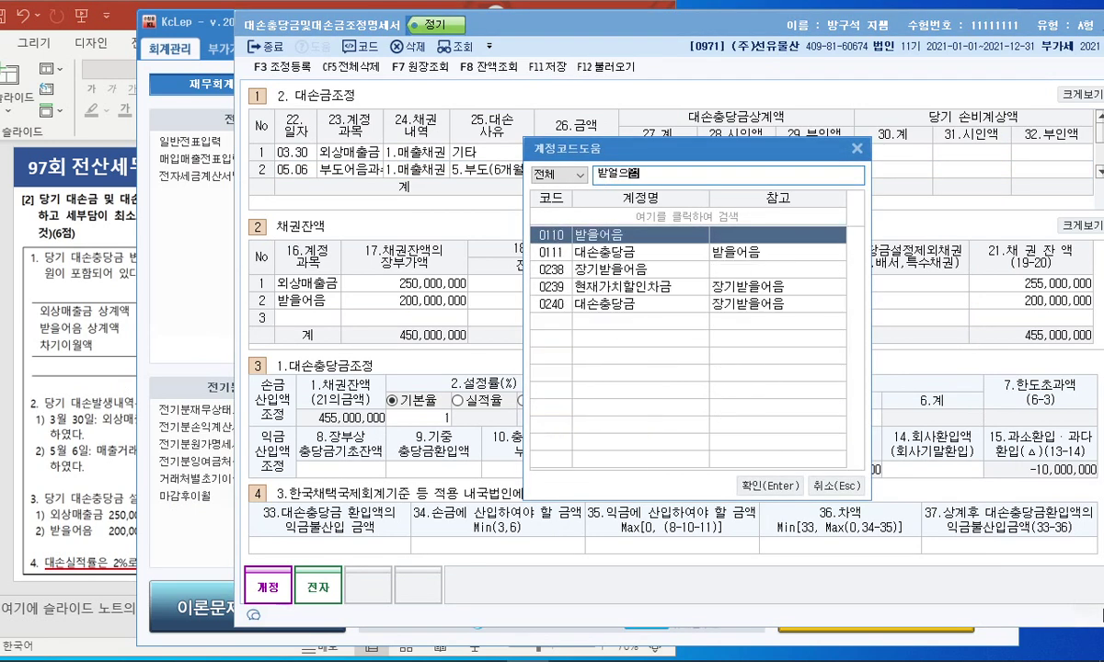
{"action": "key", "text": "Return"}
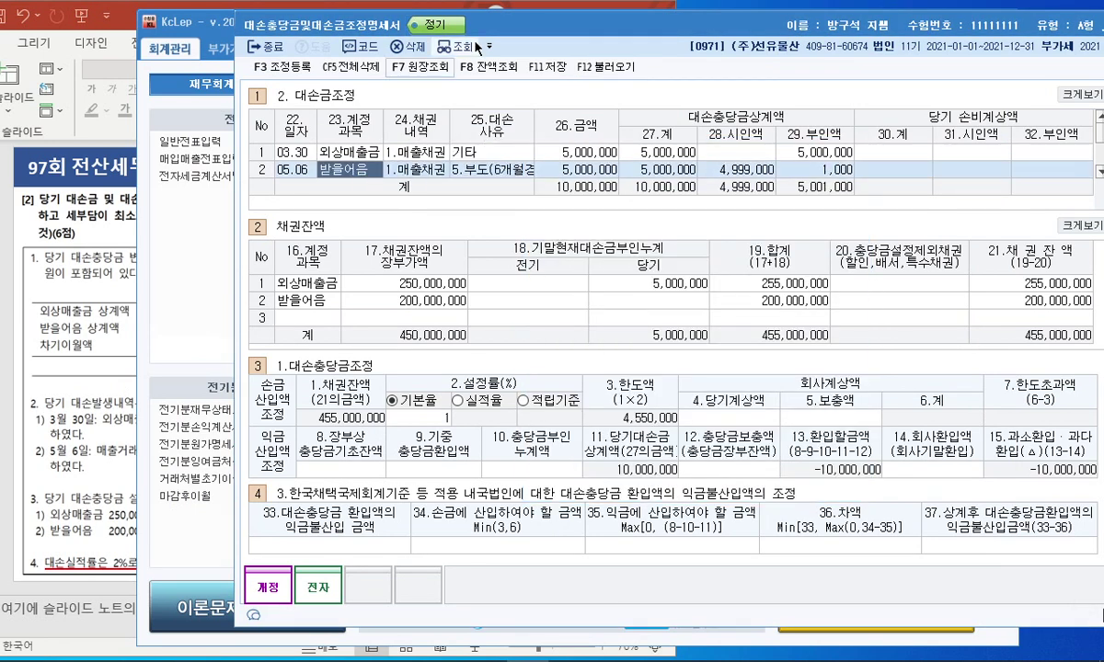
{"action": "left_click", "coordinate": [221, 120]}
{"action": "left_click", "coordinate": [256, 4]}
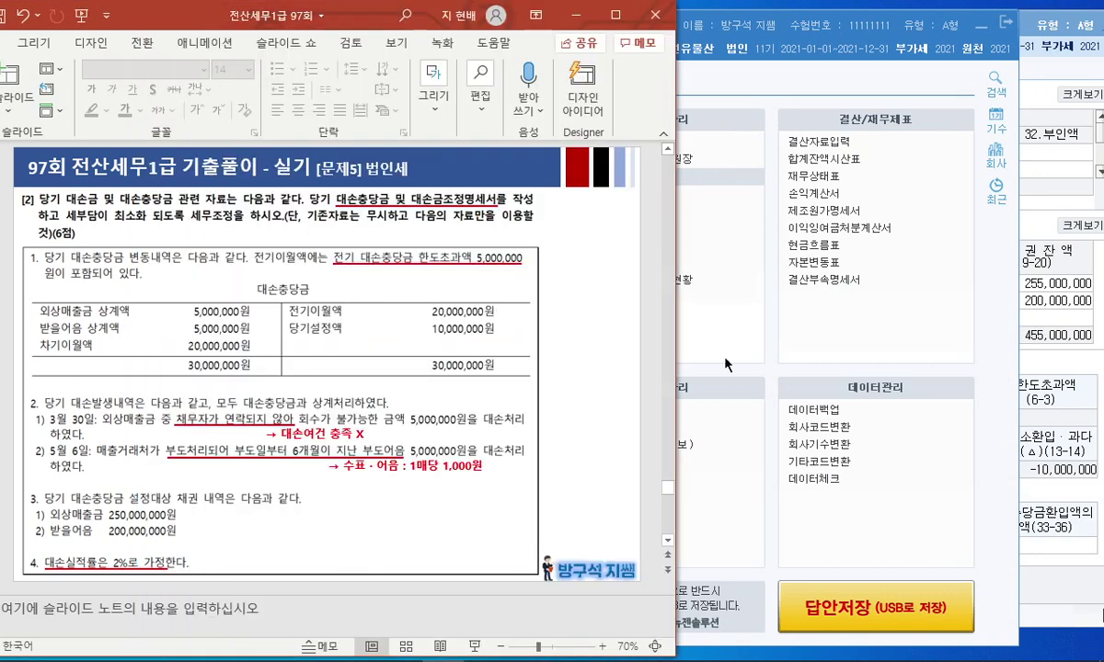
{"action": "left_click", "coordinate": [731, 358]}
{"action": "left_click", "coordinate": [1025, 210]}
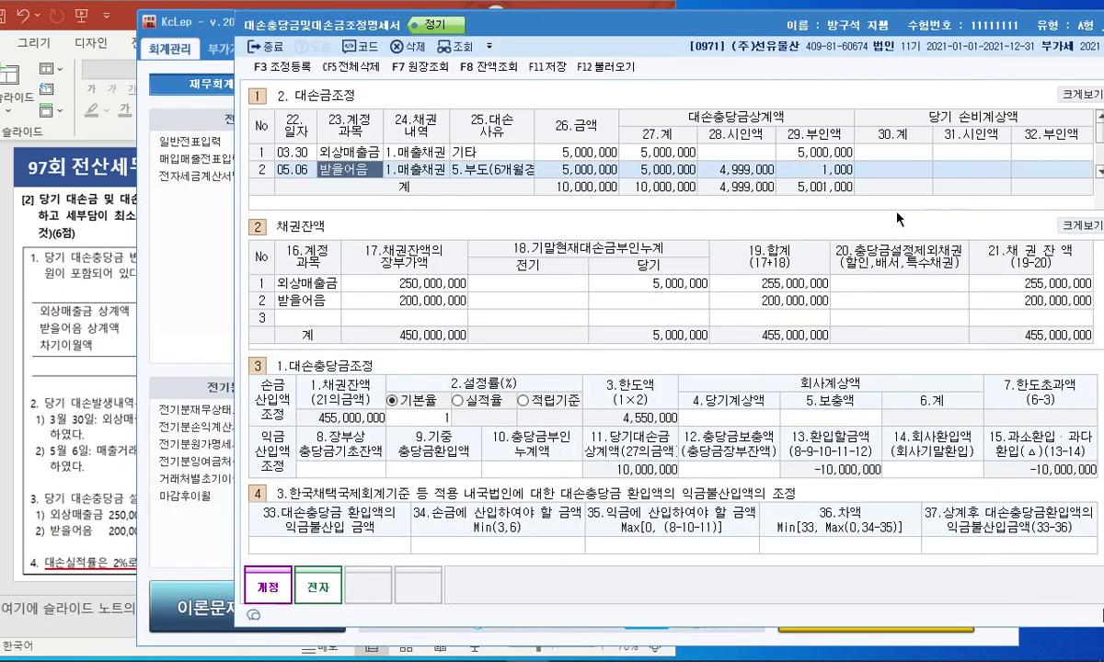
{"action": "left_click", "coordinate": [684, 304]}
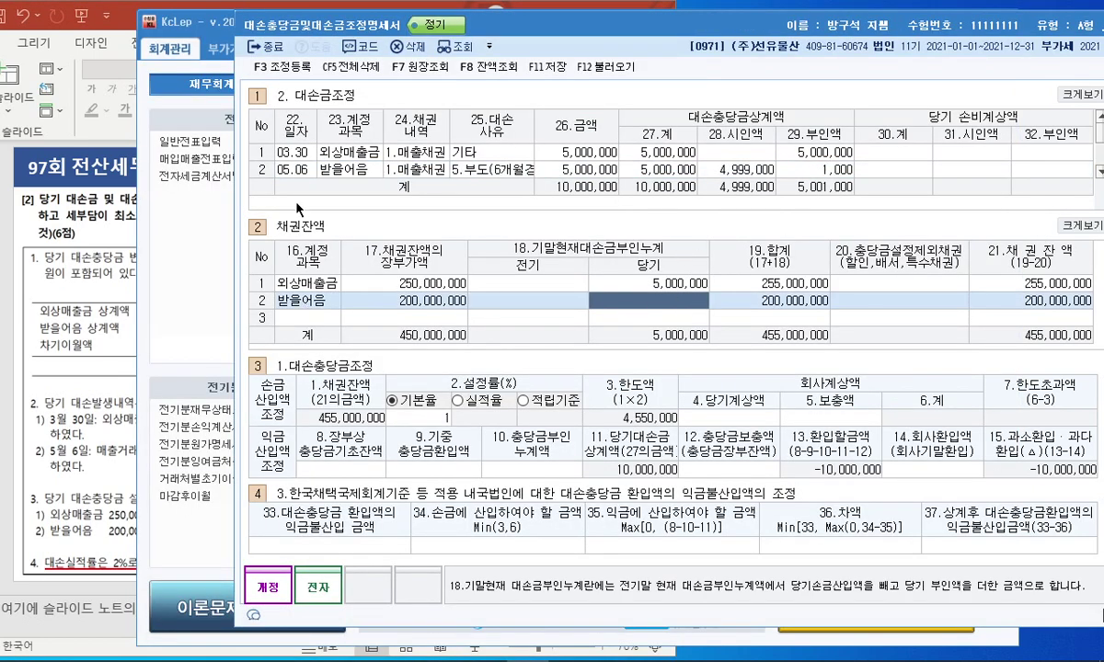
{"action": "left_click", "coordinate": [872, 197]}
{"action": "left_click", "coordinate": [644, 282]}
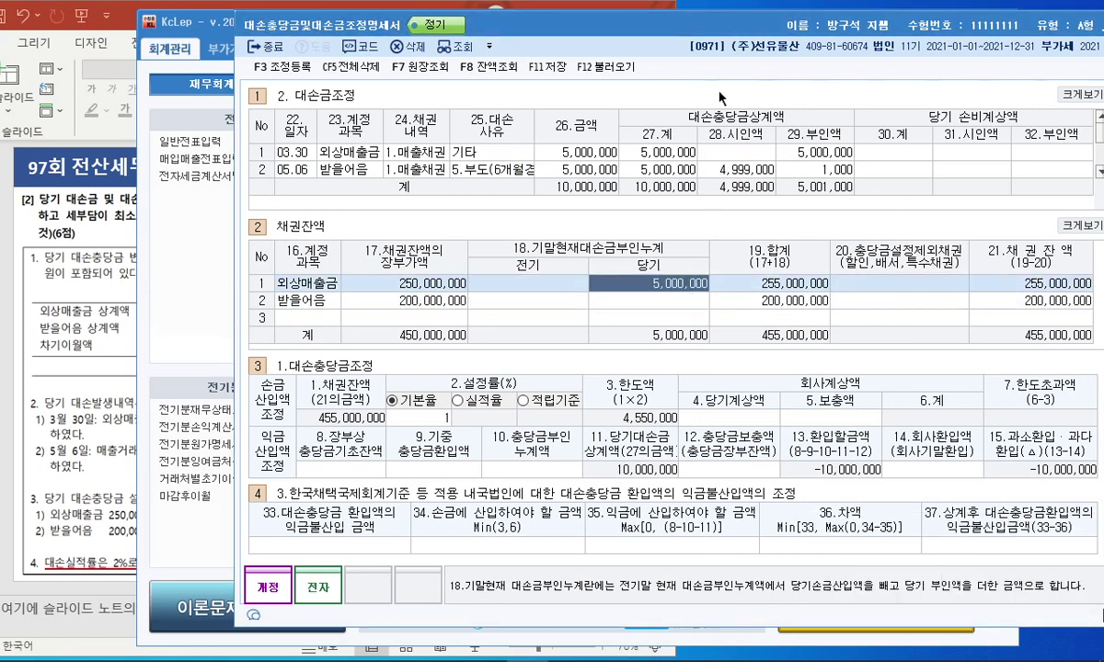
{"action": "key", "text": "Down"}
{"action": "type", "text": "1000"}
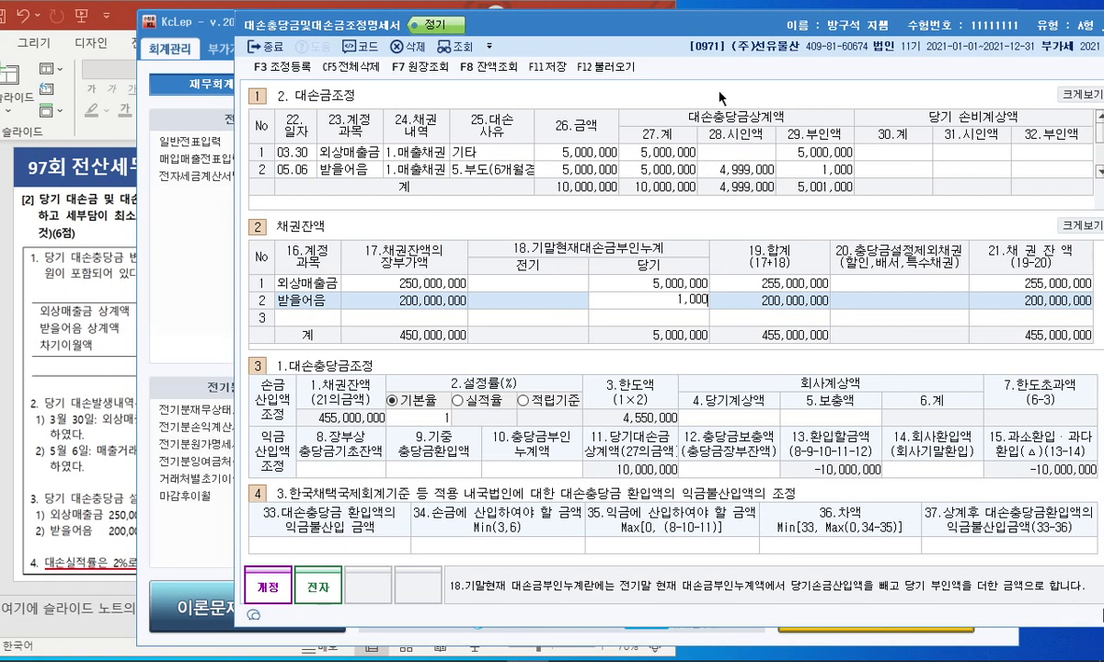
{"action": "key", "text": "Return"}
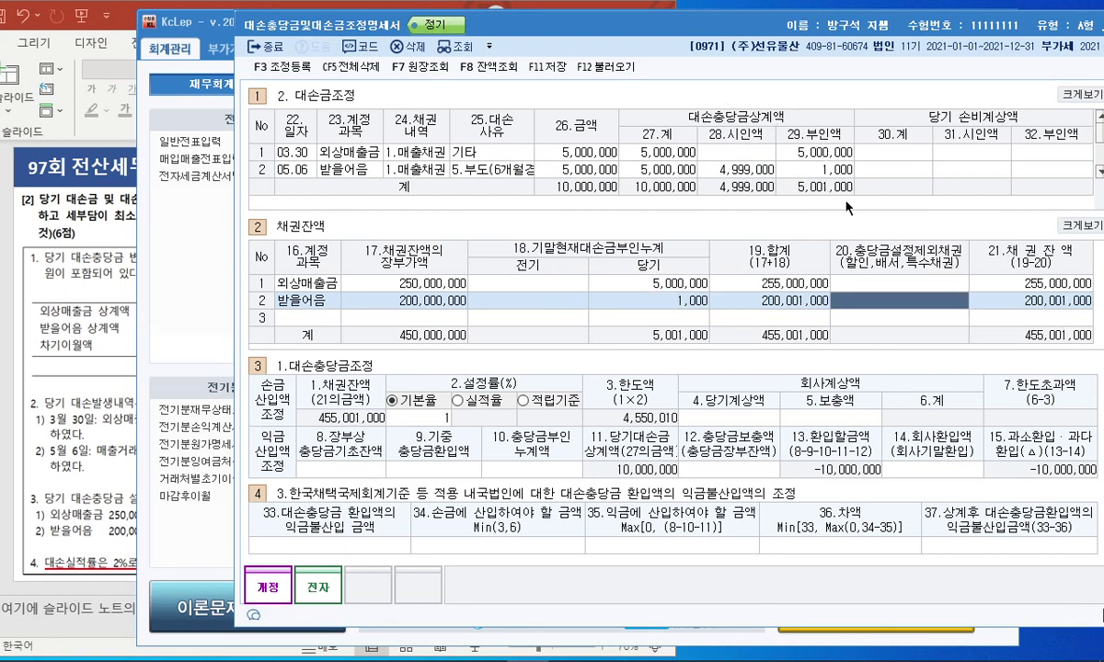
{"action": "left_click_drag", "start_coordinate": [826, 175], "coordinate": [845, 190]}
{"action": "left_click_drag", "start_coordinate": [695, 348], "coordinate": [653, 244]}
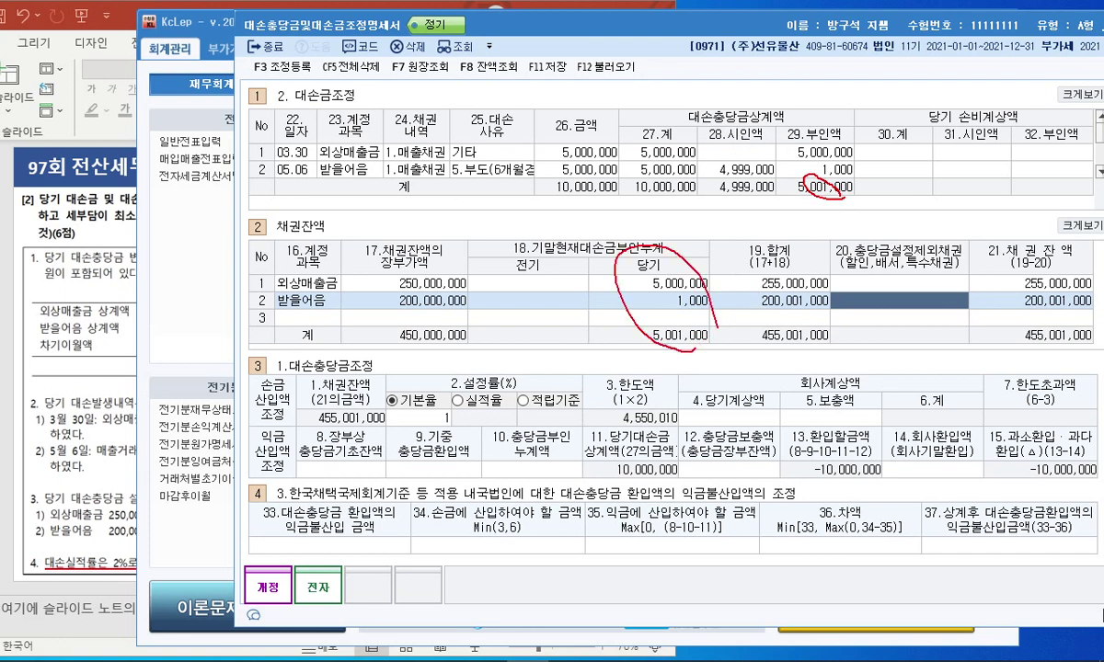
{"action": "mouse_move", "coordinate": [814, 195]}
{"action": "left_mouse_down"}
{"action": "mouse_move", "coordinate": [786, 138]}
{"action": "mouse_move", "coordinate": [843, 203]}
{"action": "left_mouse_up"}
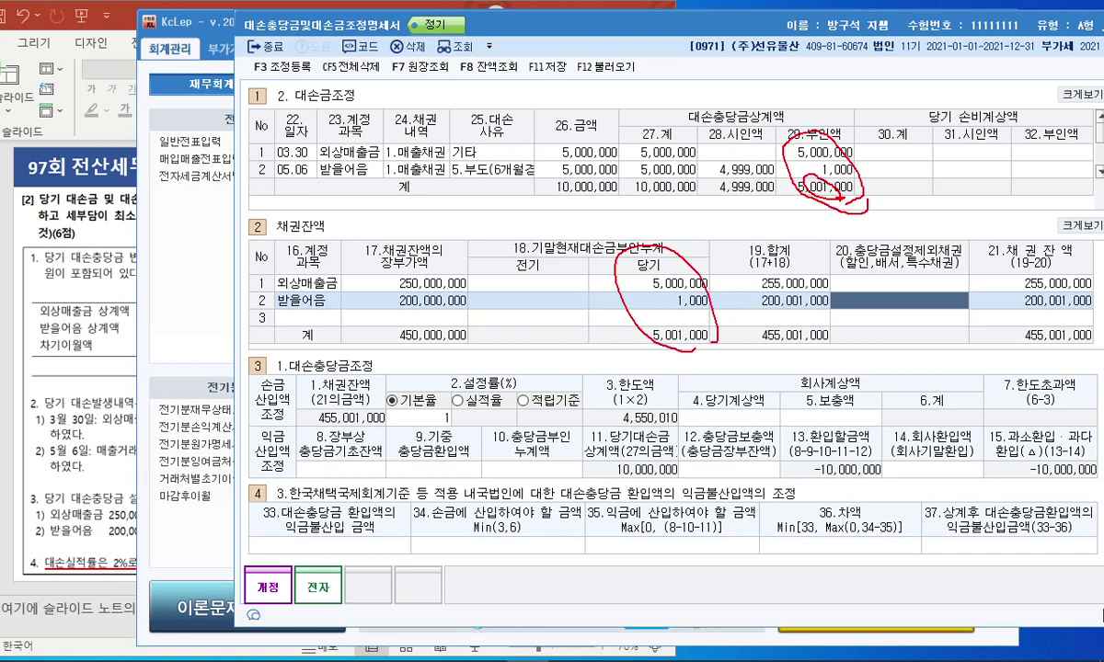
{"action": "key", "text": "Escape"}
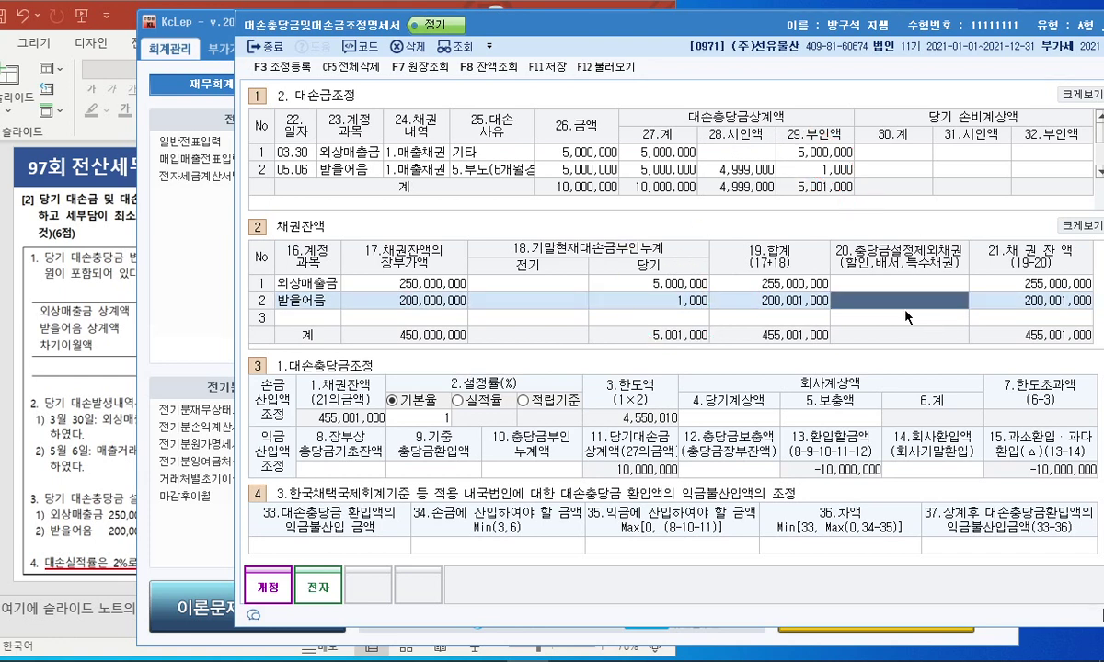
Set the limit rate to 실적율 2% and enter 당기계상액 10,000,000.
{"action": "left_click", "coordinate": [459, 400]}
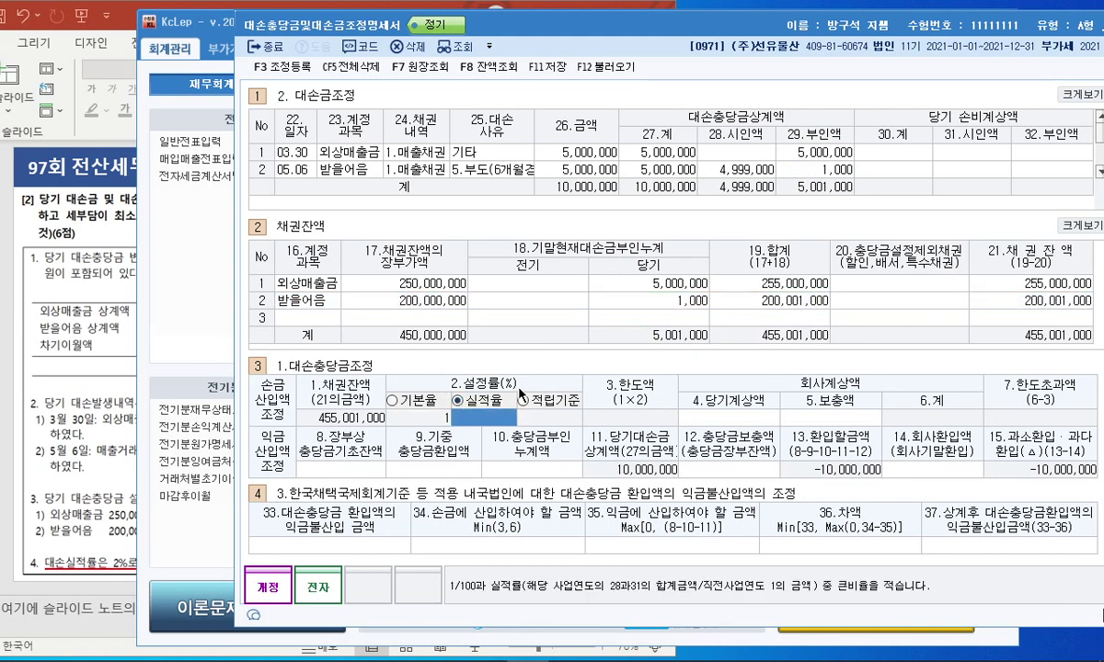
{"action": "type", "text": "2"}
{"action": "key", "text": "Return"}
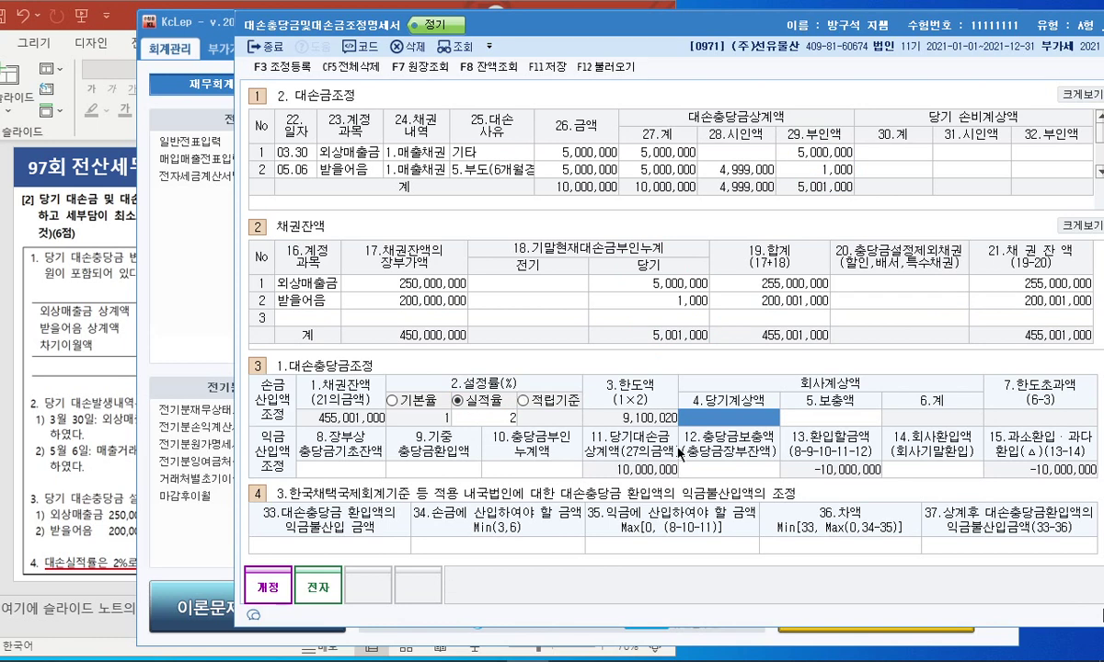
{"action": "left_click", "coordinate": [79, 297]}
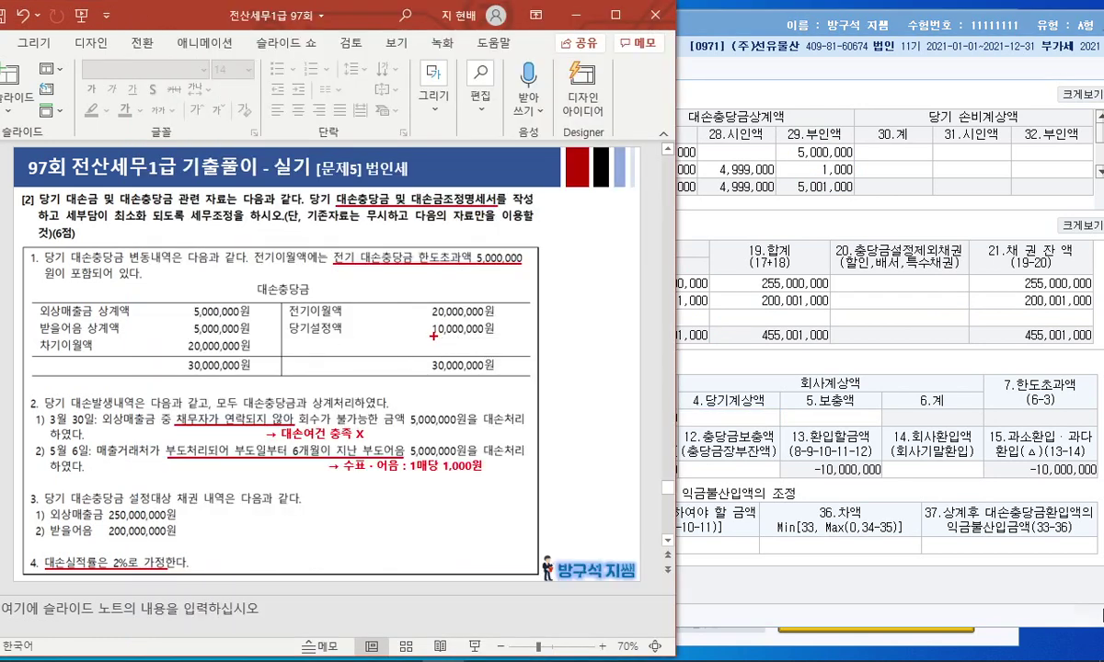
{"action": "left_click", "coordinate": [681, 405]}
{"action": "type", "text": "10,000,000"}
{"action": "key", "text": "Return"}
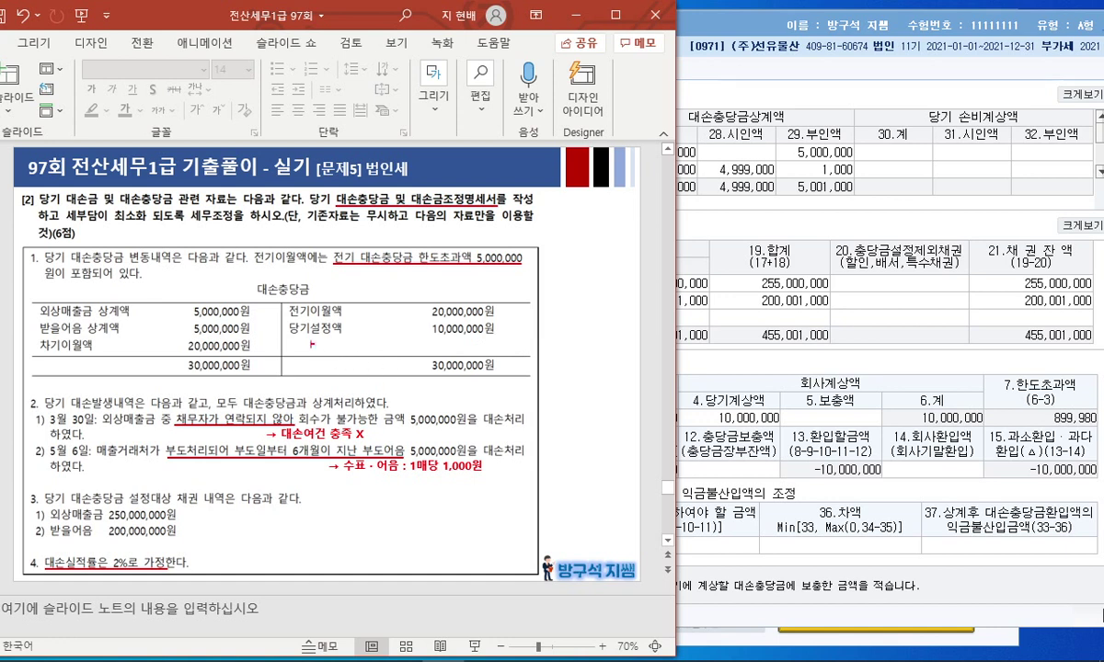
Mark the 5,000,000 prior-year excess and 20,000,000 balance on the slide, then clear the marks.
{"action": "left_click_drag", "start_coordinate": [232, 339], "coordinate": [191, 317]}
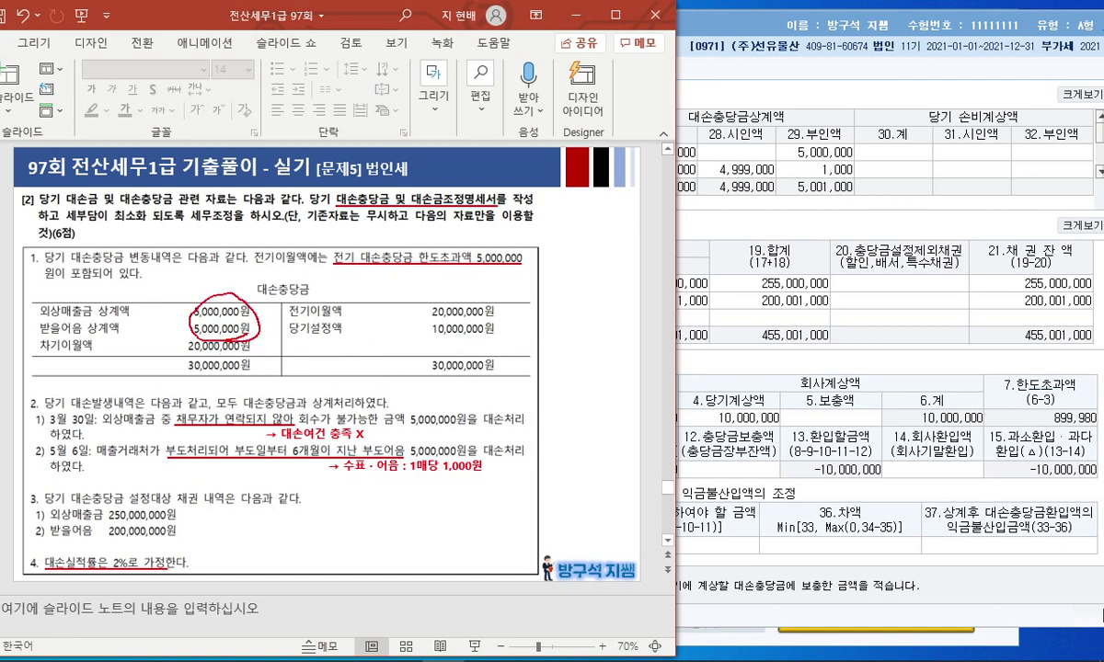
{"action": "left_click_drag", "start_coordinate": [417, 315], "coordinate": [493, 313]}
{"action": "left_click_drag", "start_coordinate": [178, 351], "coordinate": [269, 347]}
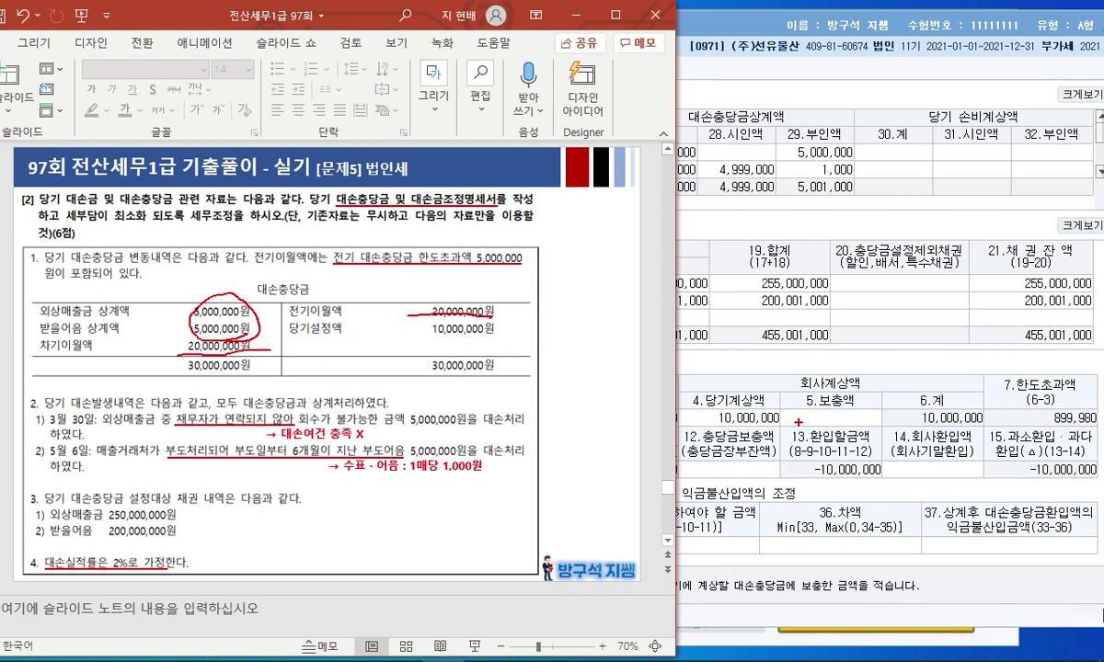
{"action": "mouse_move", "coordinate": [37, 355]}
{"action": "left_mouse_down"}
{"action": "mouse_move", "coordinate": [254, 346]}
{"action": "mouse_move", "coordinate": [862, 478]}
{"action": "mouse_move", "coordinate": [968, 450]}
{"action": "mouse_move", "coordinate": [986, 412]}
{"action": "mouse_move", "coordinate": [957, 402]}
{"action": "left_mouse_up"}
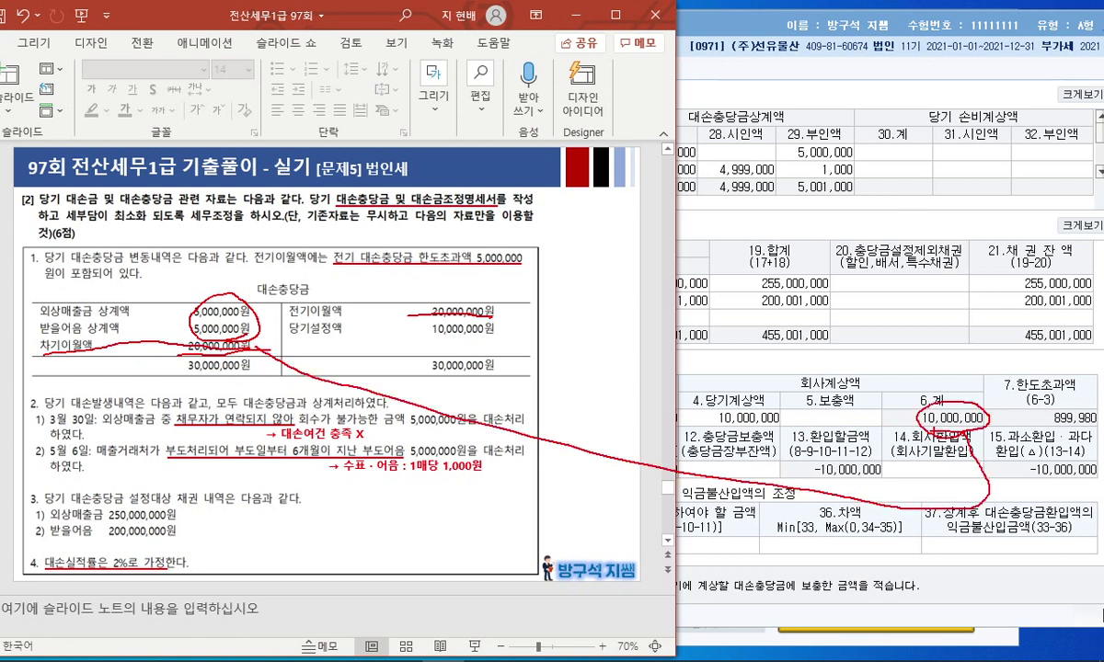
{"action": "key", "text": "Escape"}
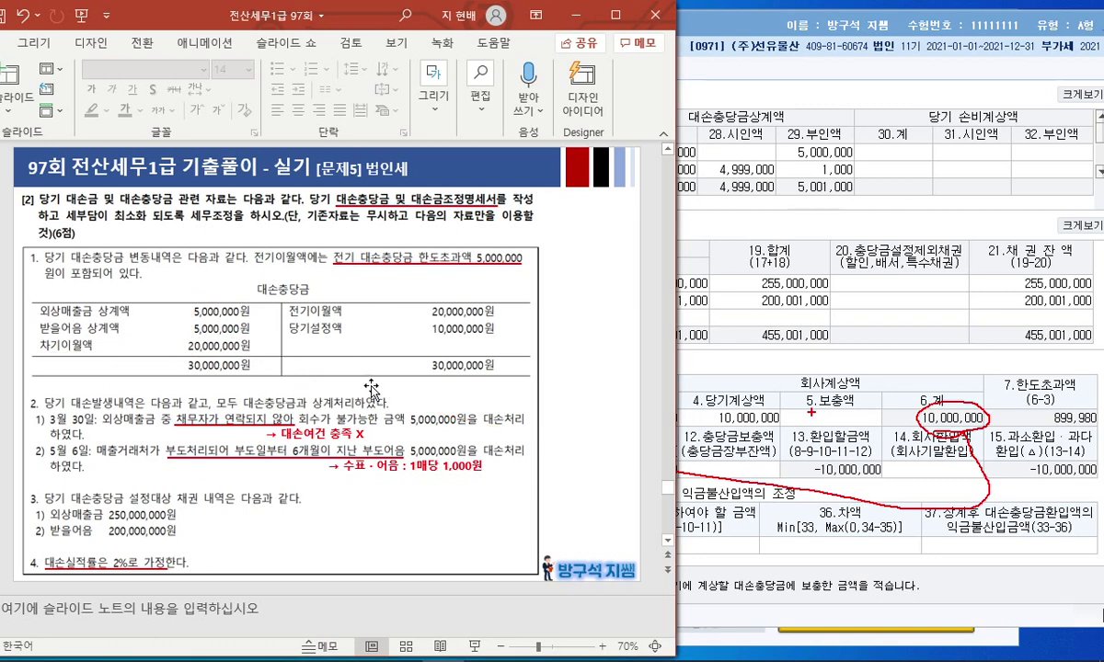
Enter a 보충액 of 10,000,000.
{"action": "left_click", "coordinate": [833, 404]}
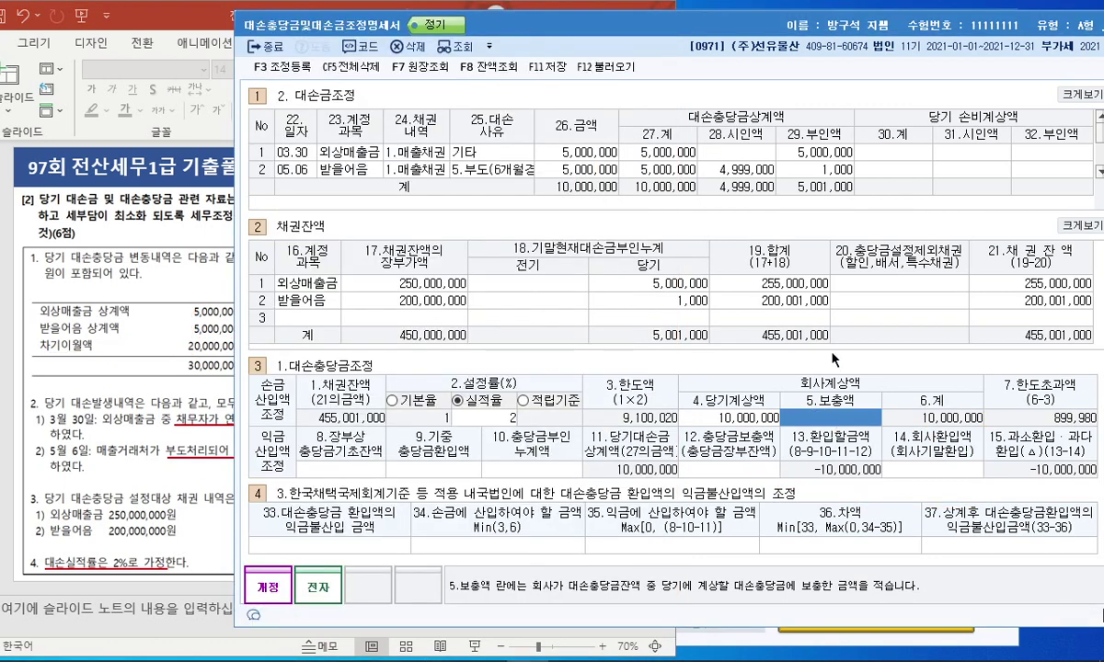
{"action": "type", "text": "10000000"}
{"action": "key", "text": "Return"}
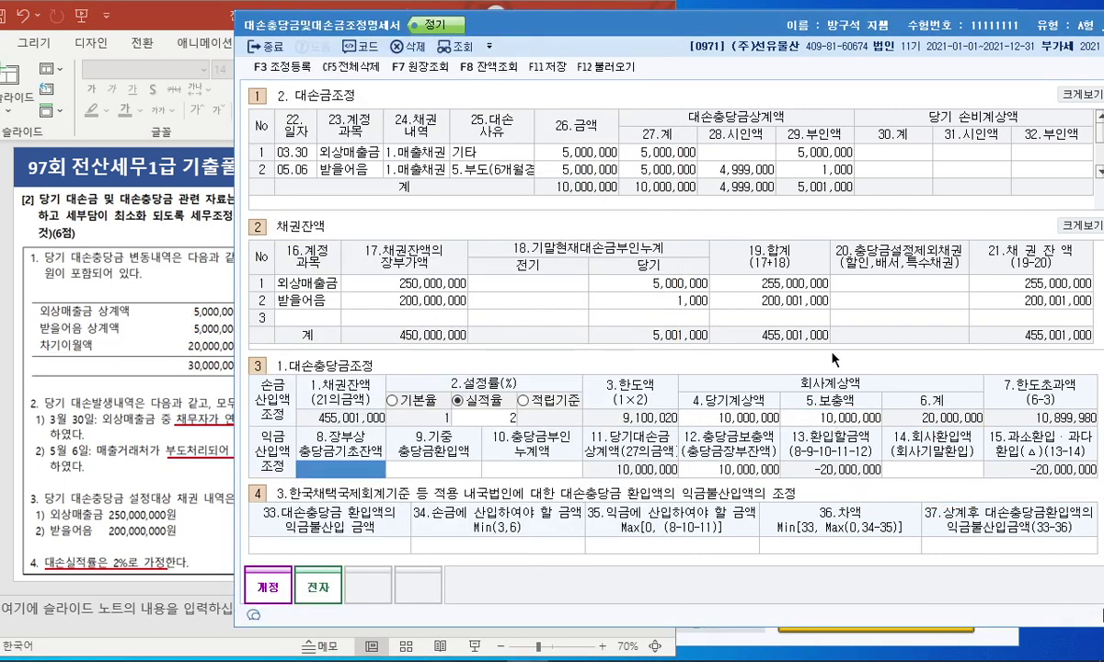
{"action": "left_click", "coordinate": [156, 368]}
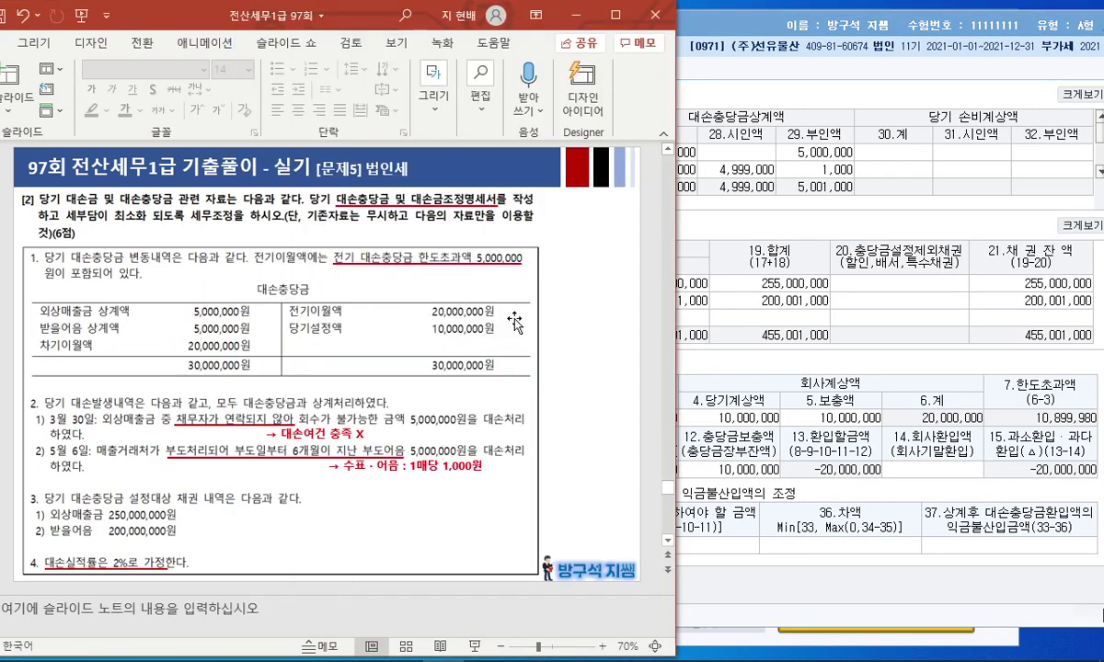
{"action": "key", "text": "alt+Tab"}
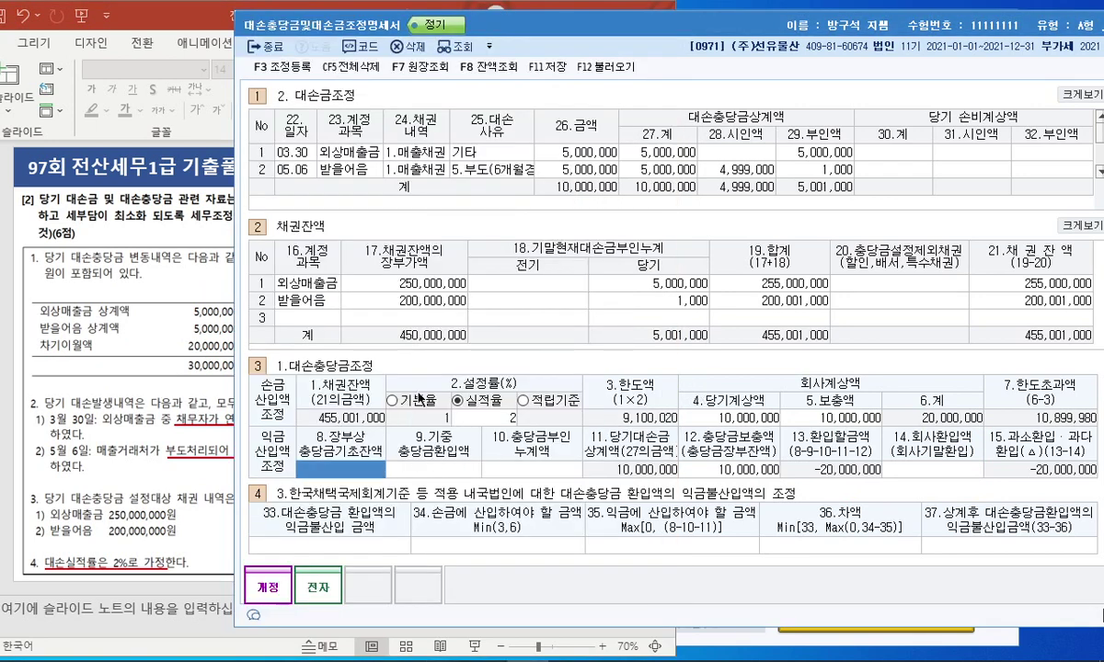
Enter 기초잔액 20,000,000 and 부인누계액 5,000,000, then bring up the F3 조정등록.
{"action": "type", "text": "200000000"}
{"action": "key", "text": "Return"}
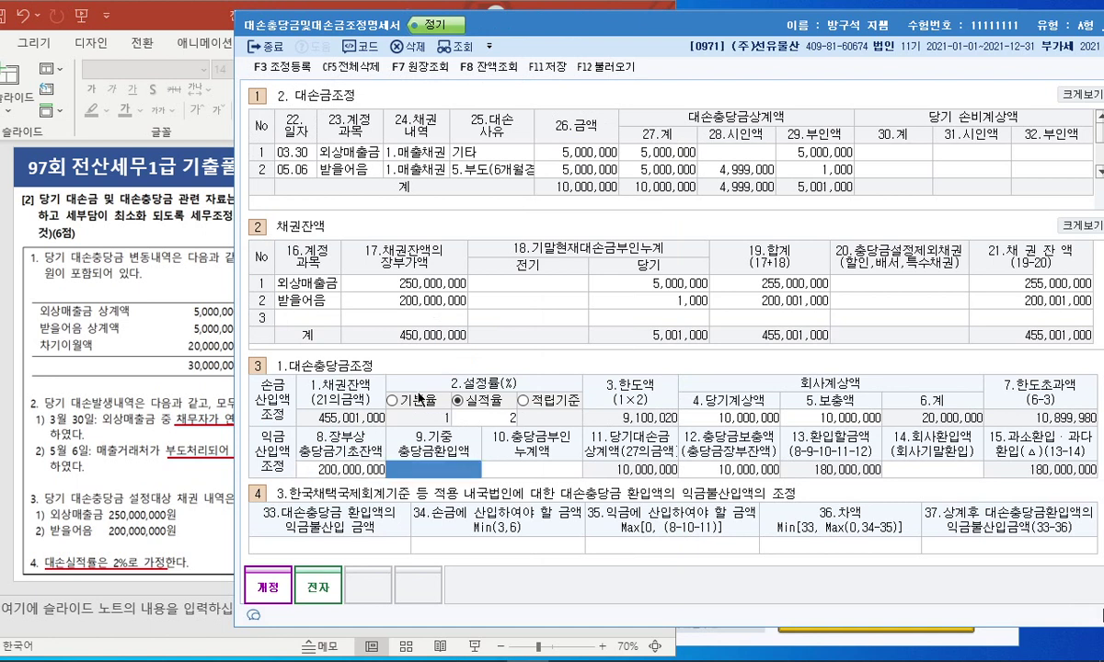
{"action": "key", "text": "Return"}
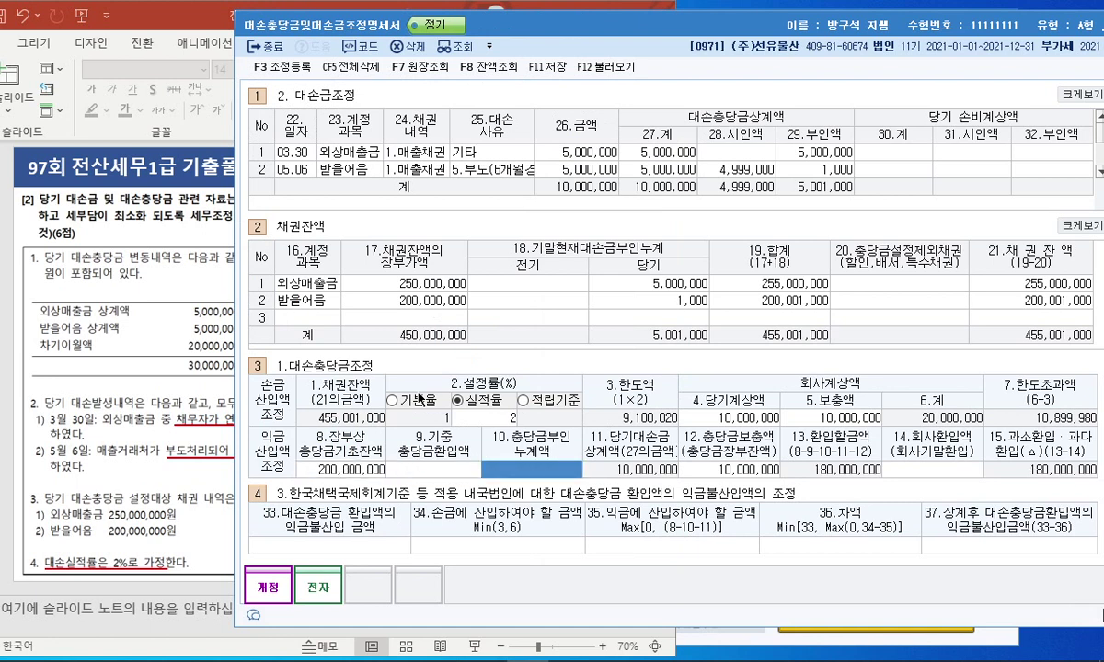
{"action": "left_click", "coordinate": [342, 464]}
{"action": "type", "text": "20000000"}
{"action": "key", "text": "Return"}
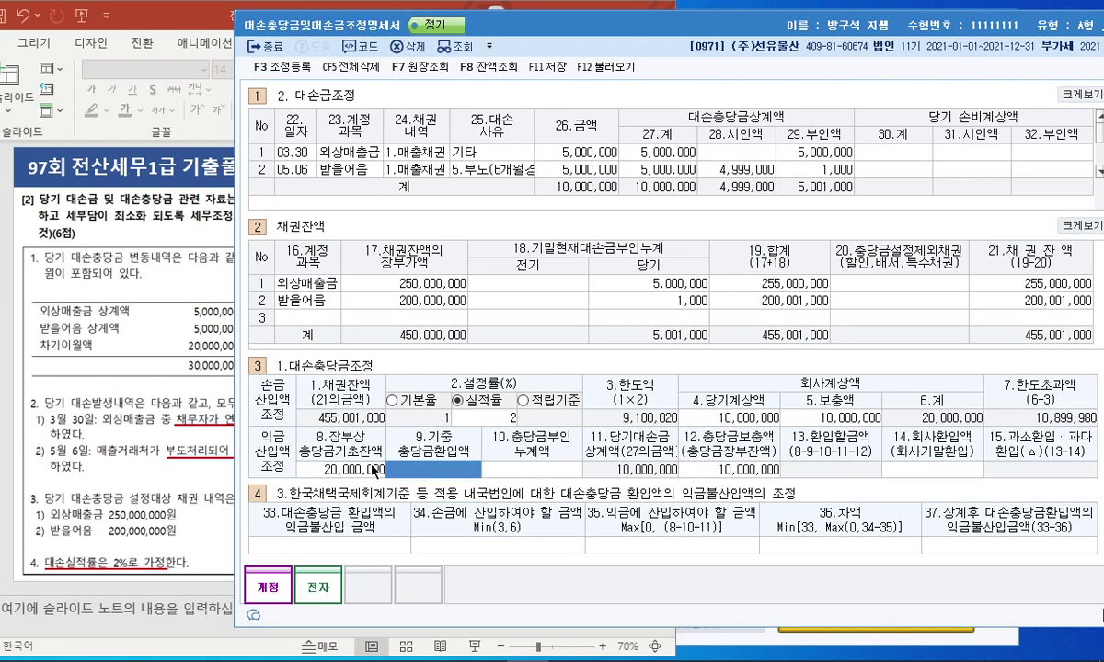
{"action": "key", "text": "Return"}
{"action": "type", "text": "5000000"}
{"action": "key", "text": "Return"}
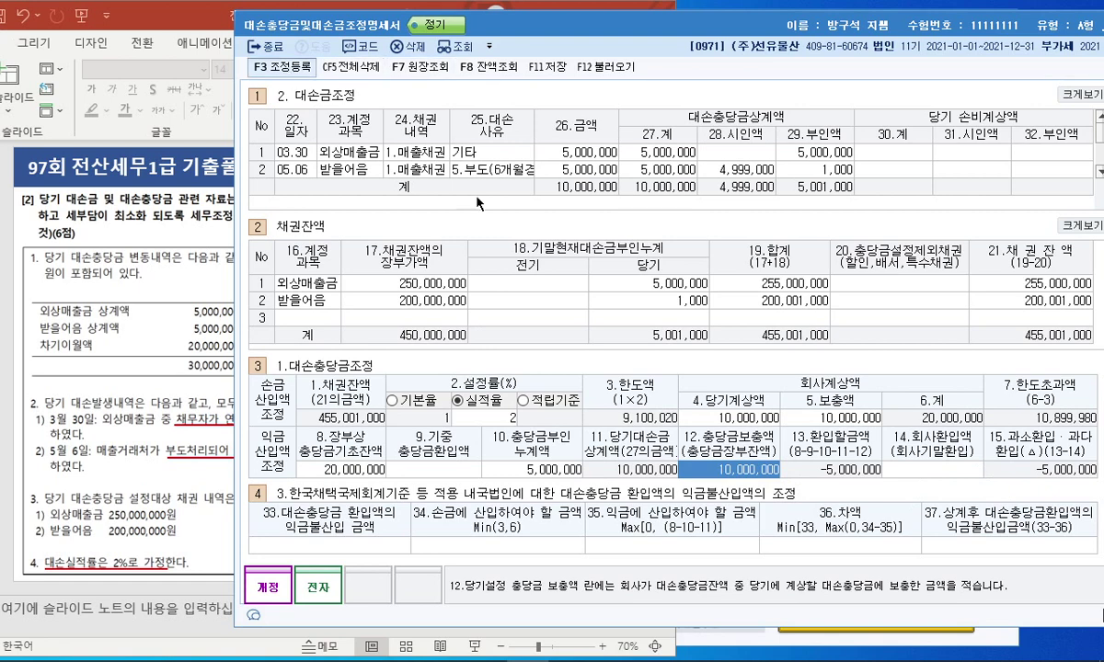
{"action": "key", "text": "F3"}
{"action": "left_click_drag", "start_coordinate": [599, 95], "coordinate": [536, 83]}
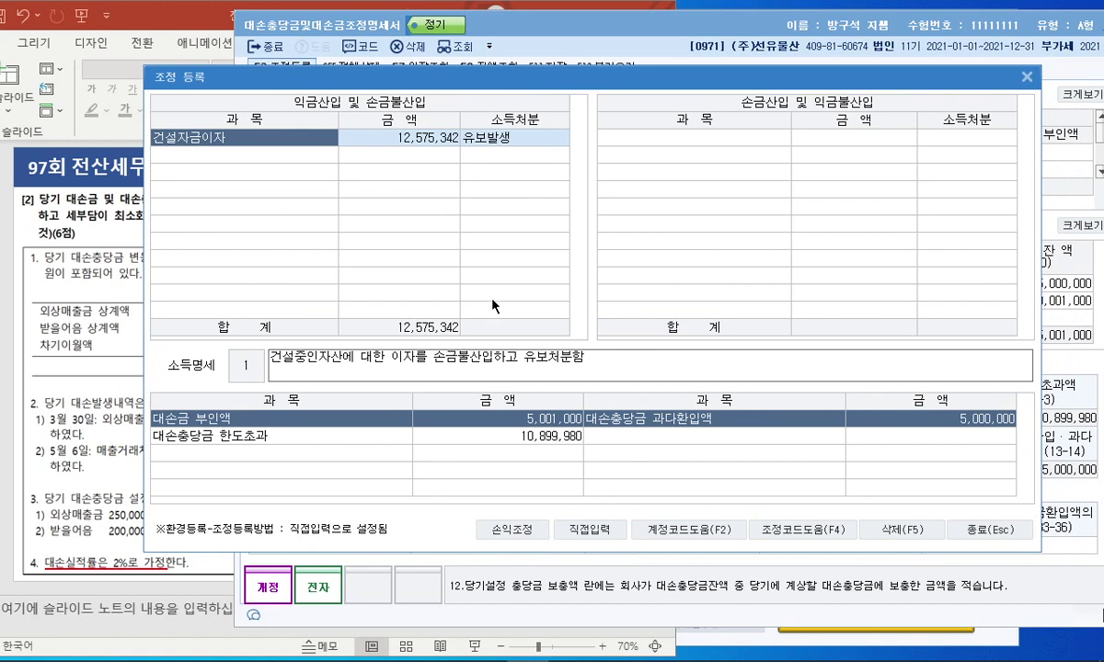
Select the first 손금산입 및 익금불산입 row in 조정등록 and bring the problem slide forward.
{"action": "left_click", "coordinate": [281, 157]}
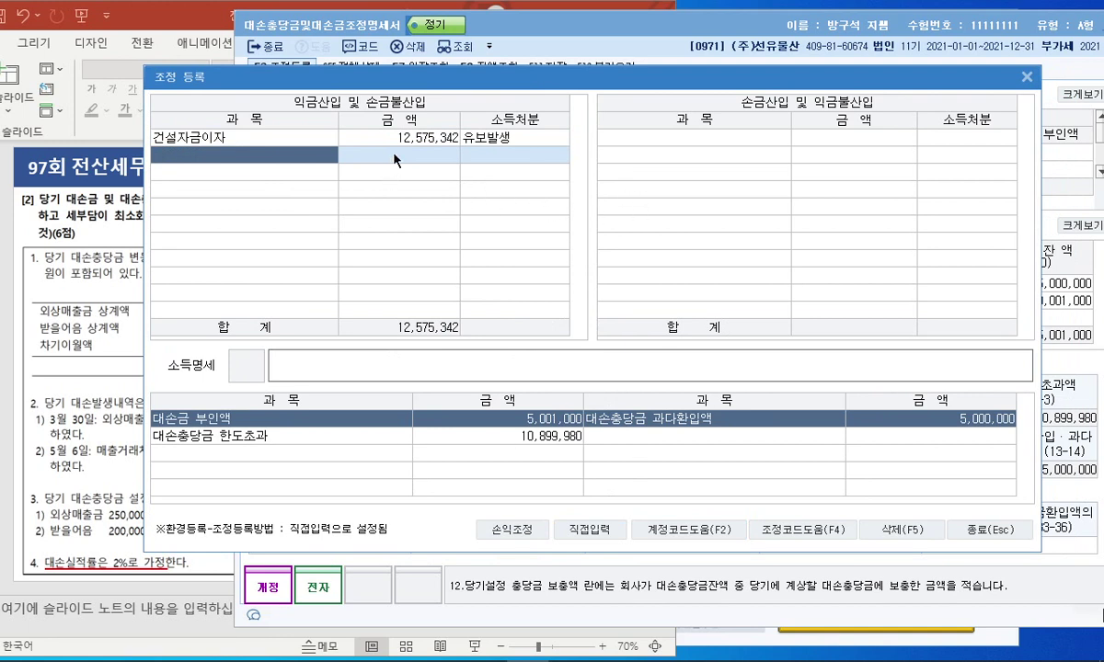
{"action": "left_click", "coordinate": [664, 140]}
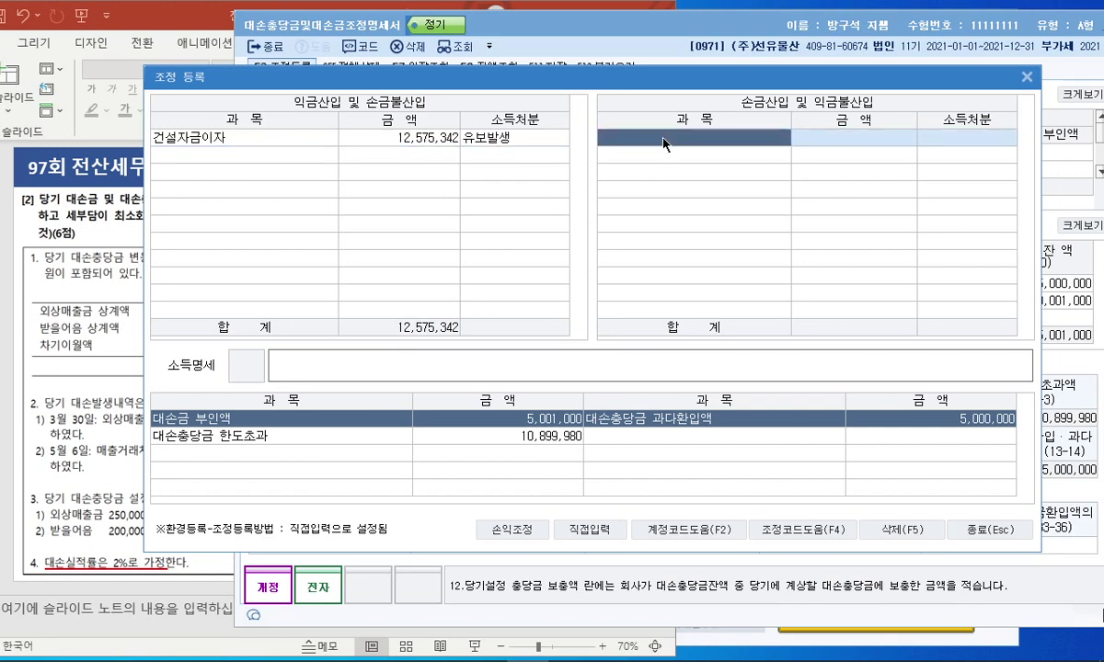
{"action": "left_click", "coordinate": [133, 361]}
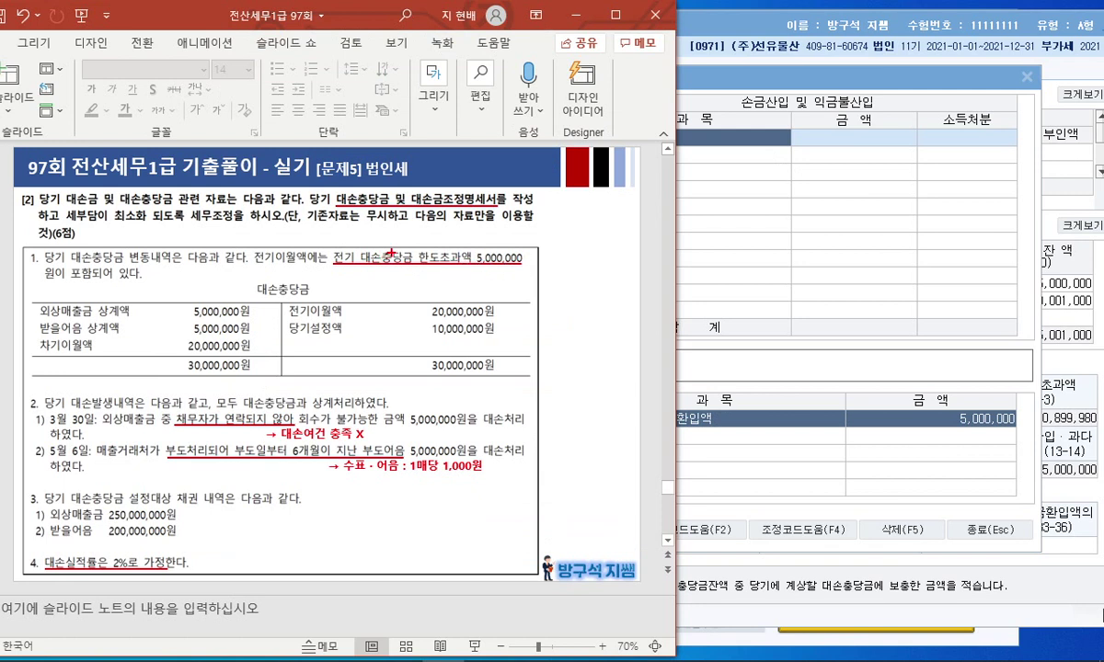
Mark the prior-year 5,000,000 limit excess and link it to the deductions list, then clear the ink.
{"action": "left_click_drag", "start_coordinate": [515, 250], "coordinate": [516, 265]}
{"action": "left_click_drag", "start_coordinate": [324, 248], "coordinate": [334, 244]}
{"action": "mouse_move", "coordinate": [512, 268]}
{"action": "left_mouse_down"}
{"action": "mouse_move", "coordinate": [647, 158]}
{"action": "mouse_move", "coordinate": [703, 170]}
{"action": "left_mouse_up"}
{"action": "left_click_drag", "start_coordinate": [337, 253], "coordinate": [322, 245]}
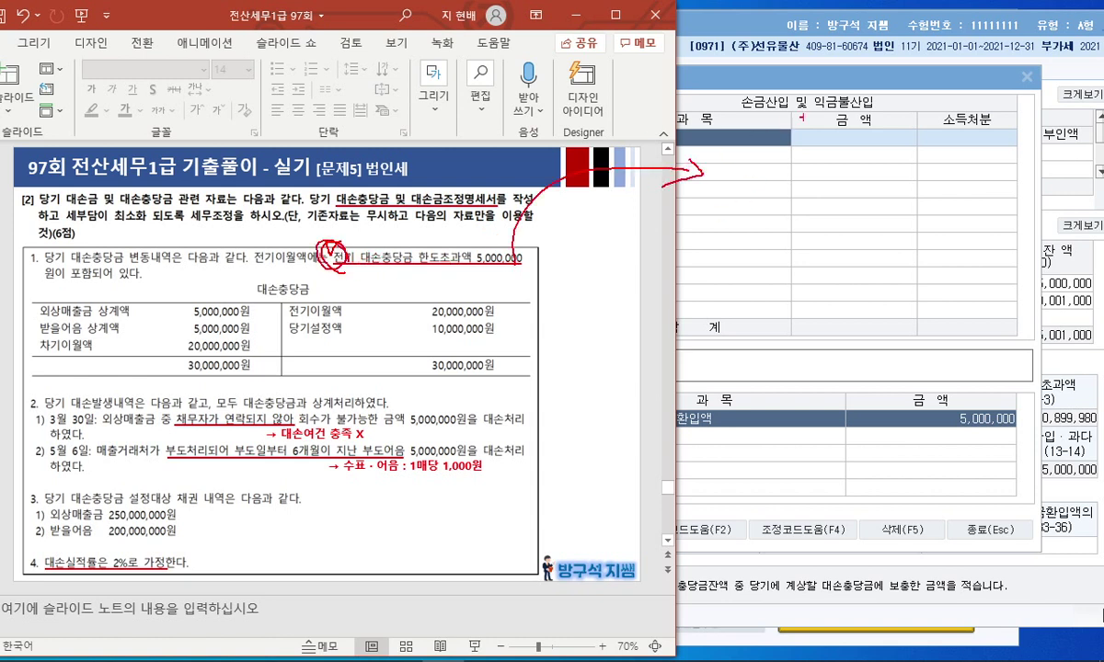
{"action": "mouse_move", "coordinate": [789, 111]}
{"action": "left_mouse_down"}
{"action": "mouse_move", "coordinate": [747, 90]}
{"action": "mouse_move", "coordinate": [787, 115]}
{"action": "left_mouse_up"}
{"action": "key", "text": "Escape"}
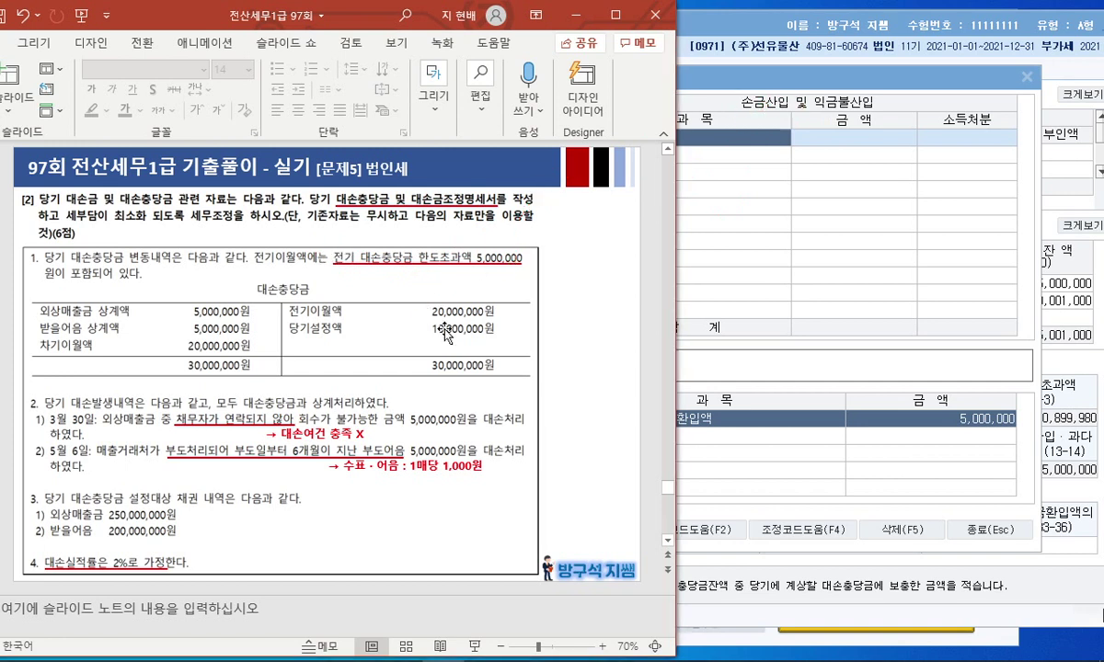
{"action": "left_click", "coordinate": [728, 166]}
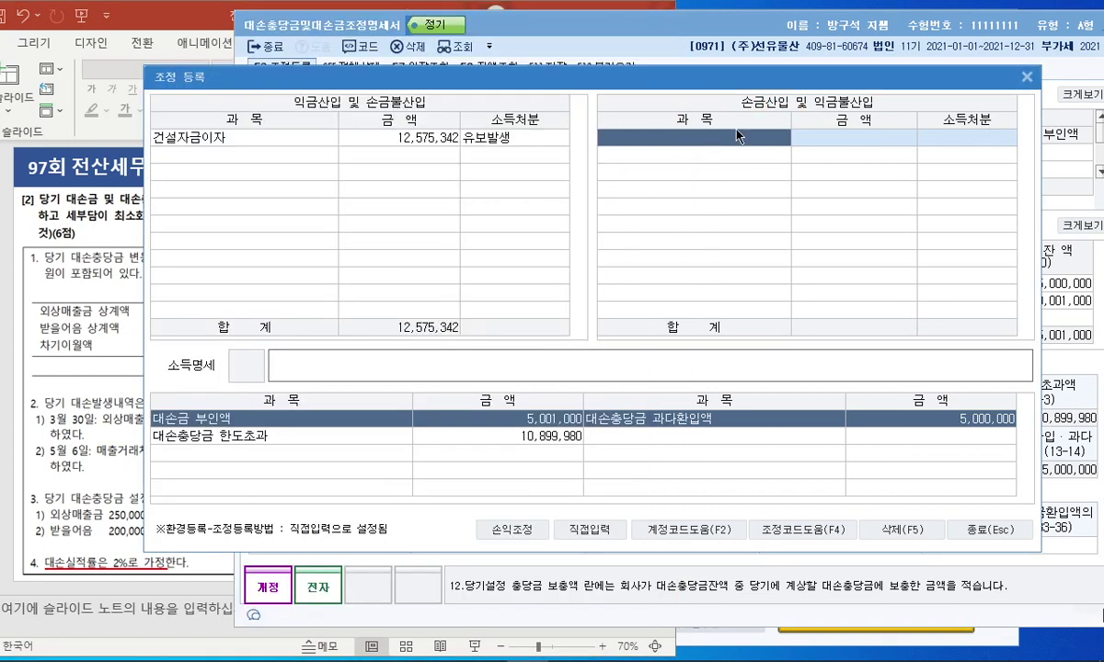
Enter 전기 대손충당금 한도초과액 5,000,000 as a 손금산입 item with disposition 2 유보감소.
{"action": "type", "text": "전기 대손충당금 한도초과액"}
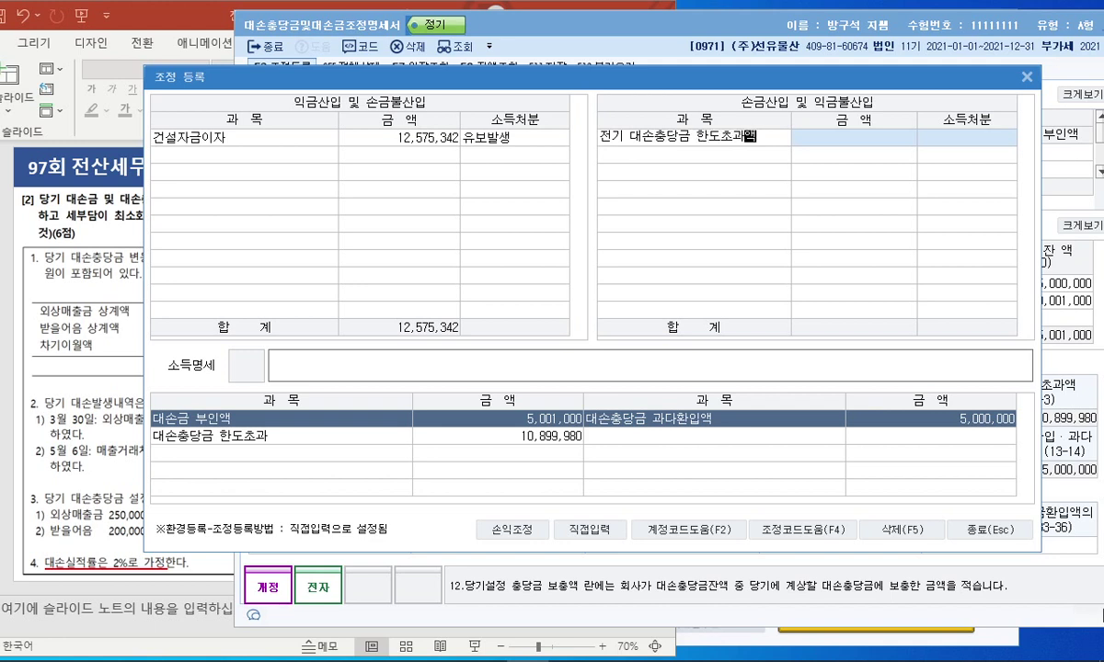
{"action": "key", "text": "Return"}
{"action": "key", "text": "Escape"}
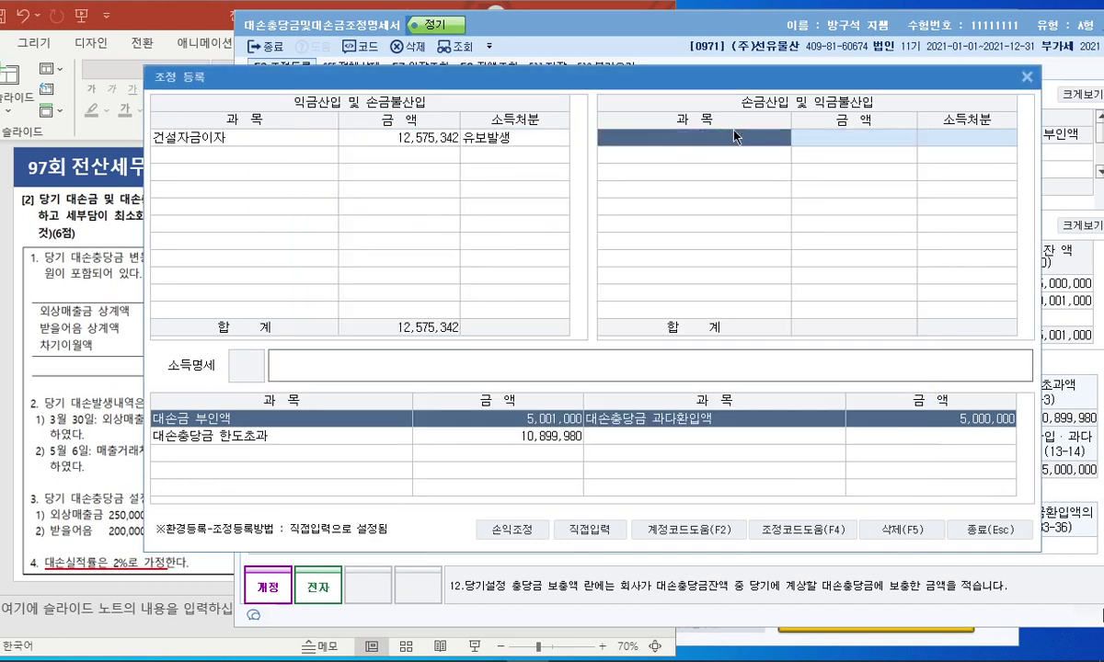
{"action": "left_click", "coordinate": [589, 530]}
{"action": "left_click", "coordinate": [664, 138]}
{"action": "type", "text": "ㅈ"}
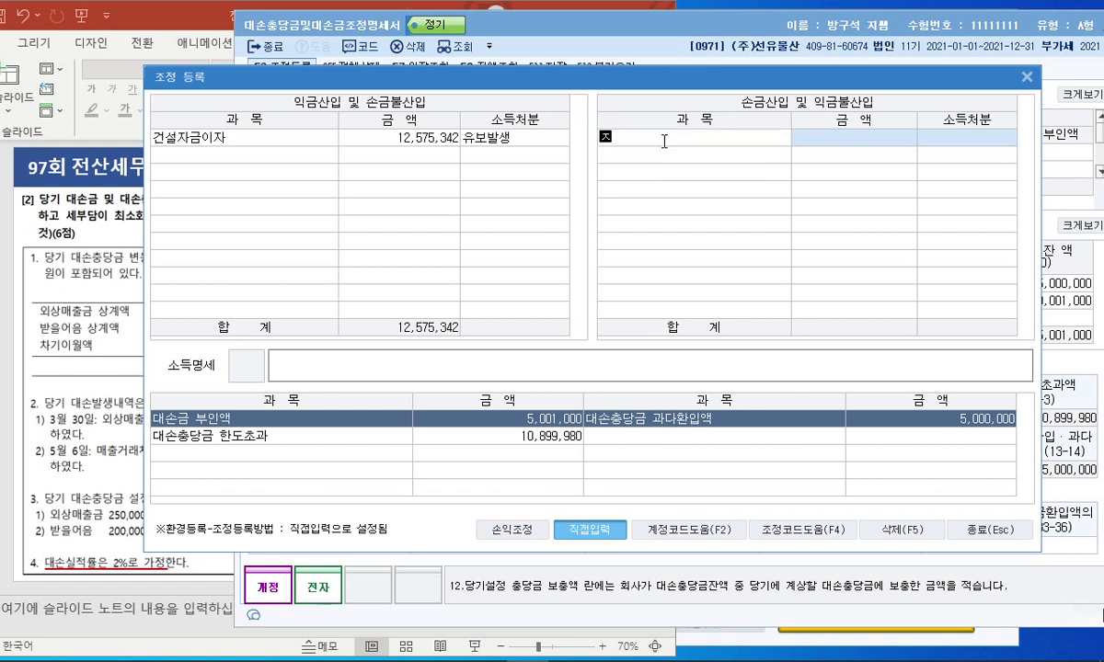
{"action": "type", "text": "전기 대손충당금 한도초과액"}
{"action": "key", "text": "Return"}
{"action": "type", "text": "5000000"}
{"action": "key", "text": "Return"}
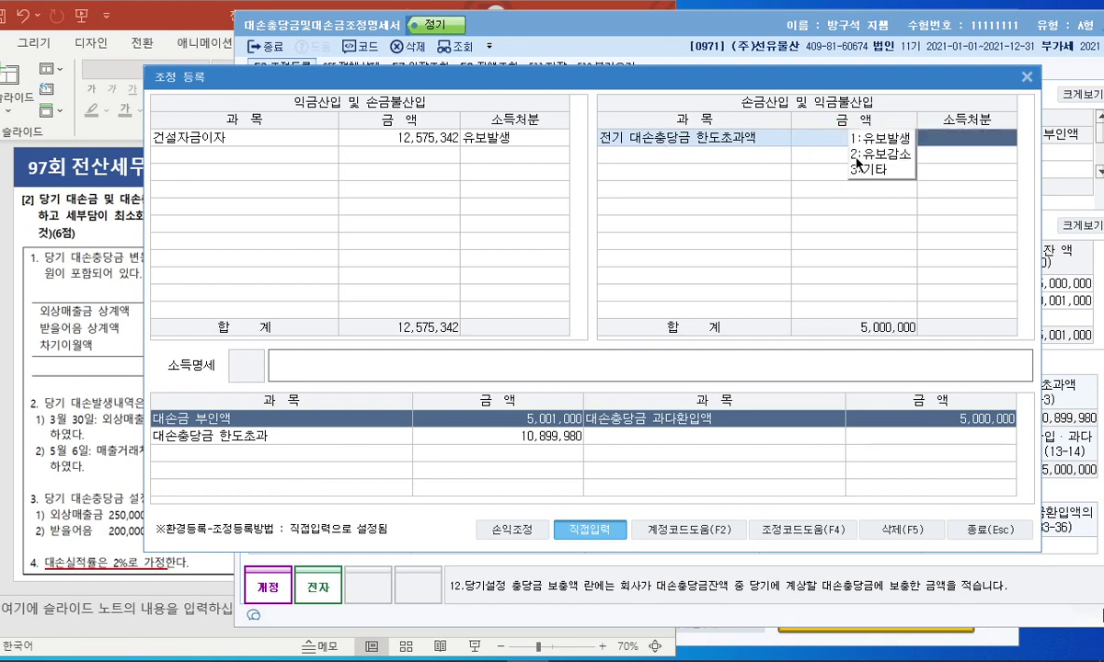
{"action": "key", "text": "2"}
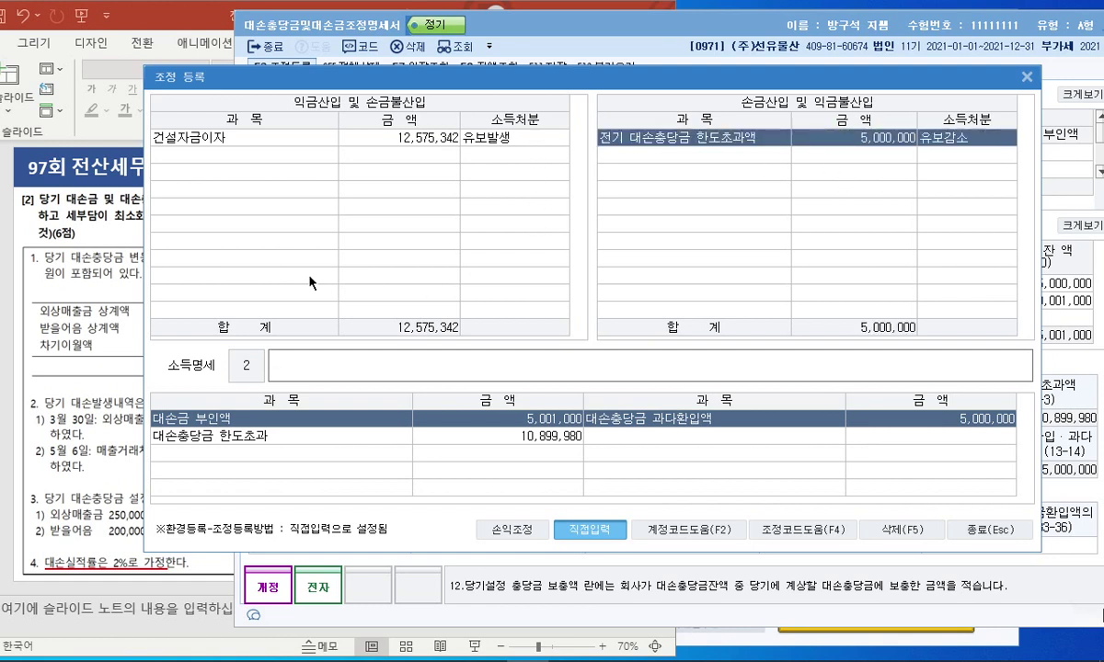
Recheck the problem slide and confirm 유보감소 for the prior-year excess deduction.
{"action": "left_click", "coordinate": [276, 155]}
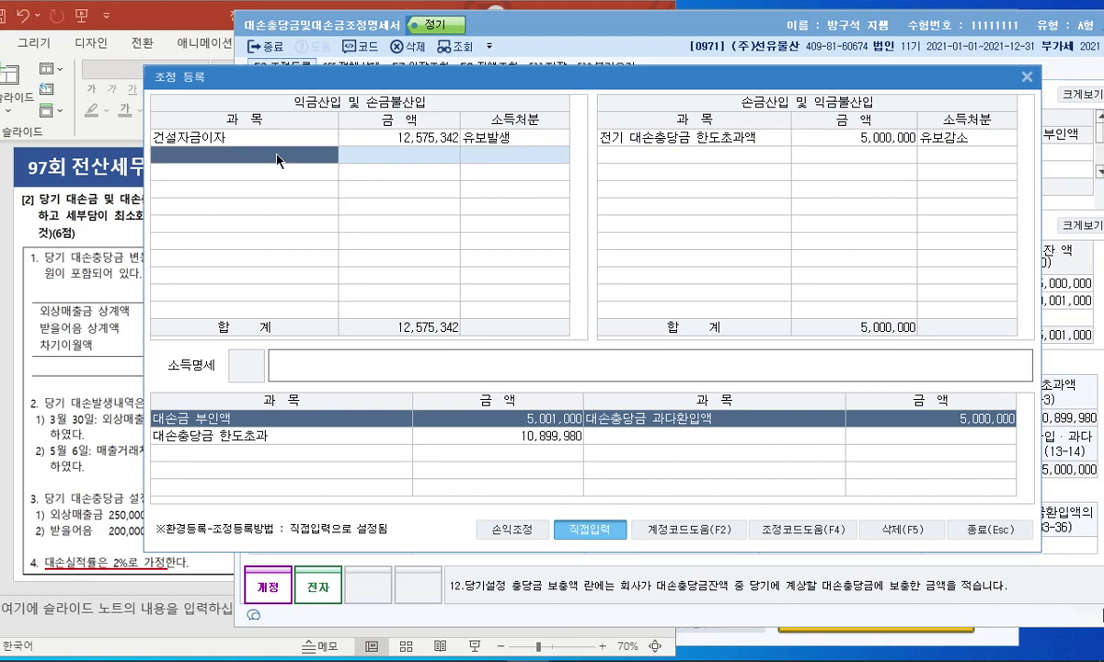
{"action": "left_click", "coordinate": [102, 299]}
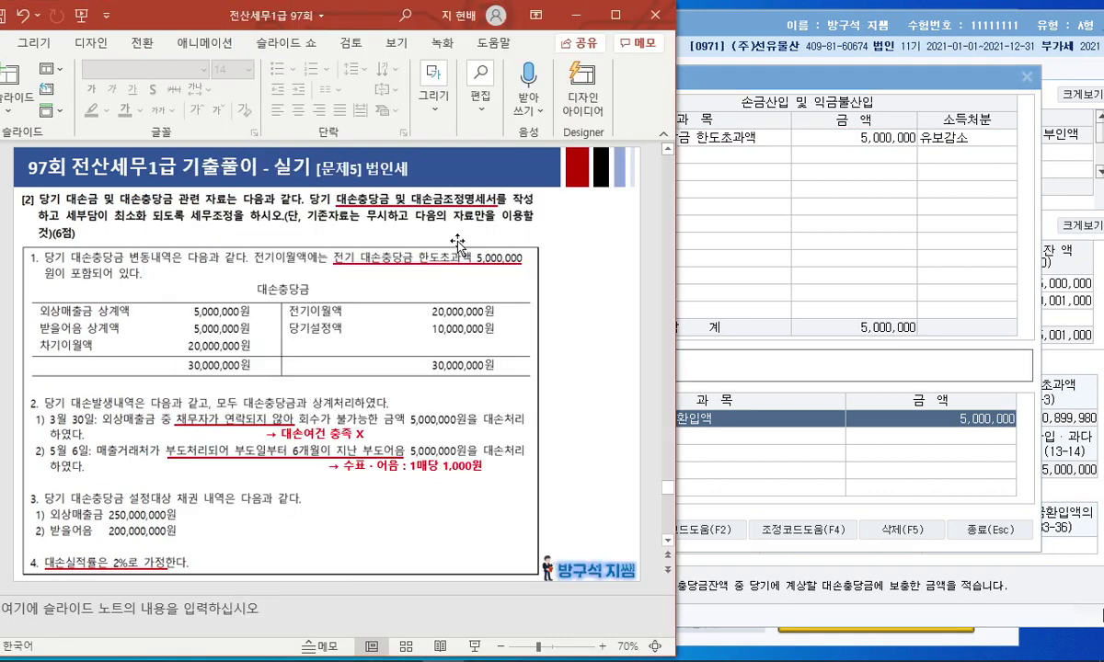
{"action": "left_click", "coordinate": [697, 340]}
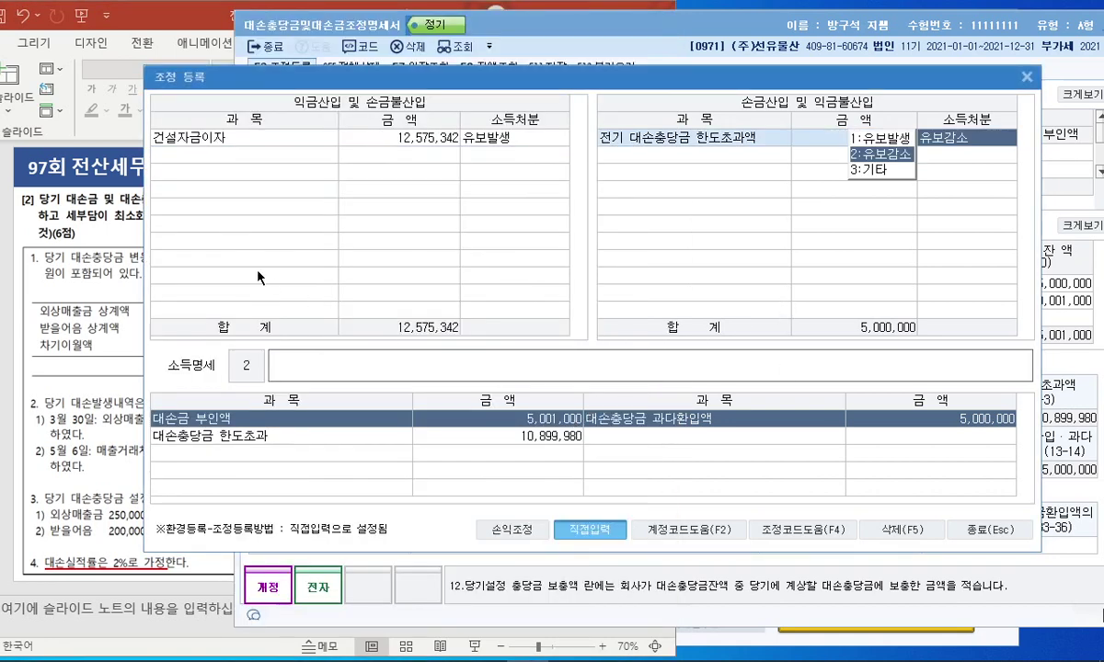
{"action": "left_click", "coordinate": [46, 221]}
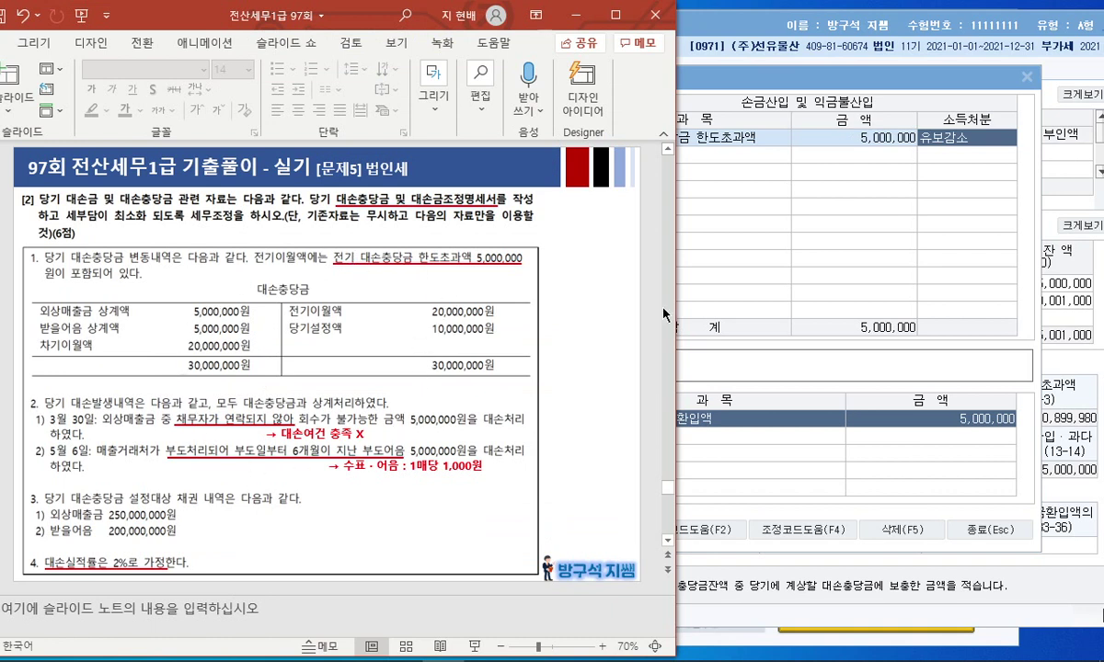
{"action": "left_click", "coordinate": [769, 279]}
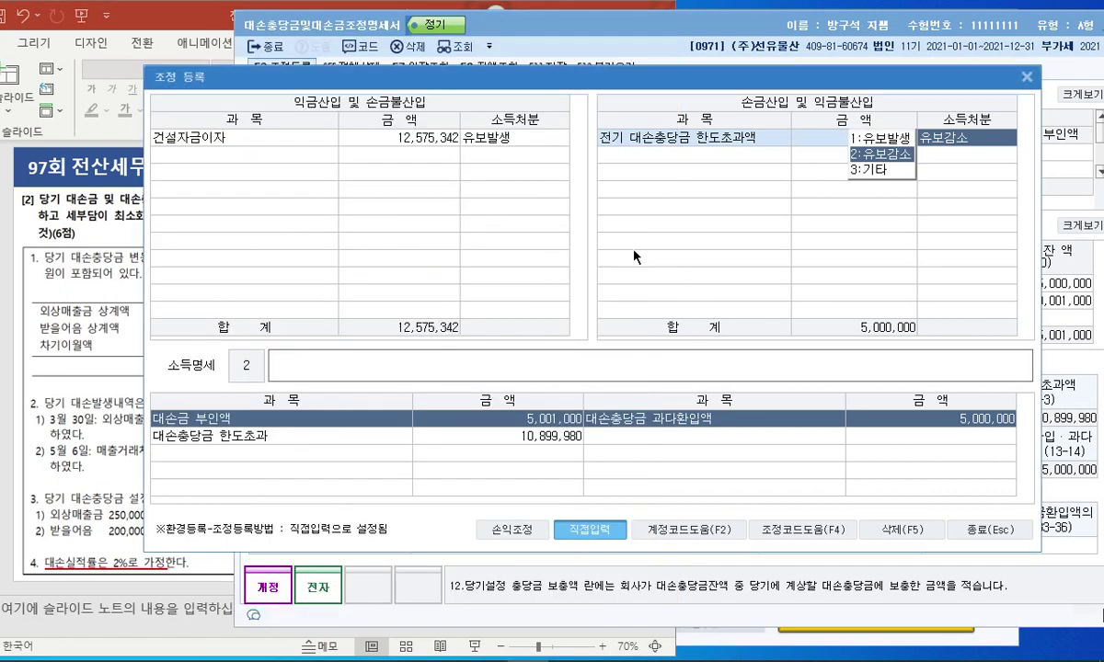
{"action": "left_click", "coordinate": [379, 139]}
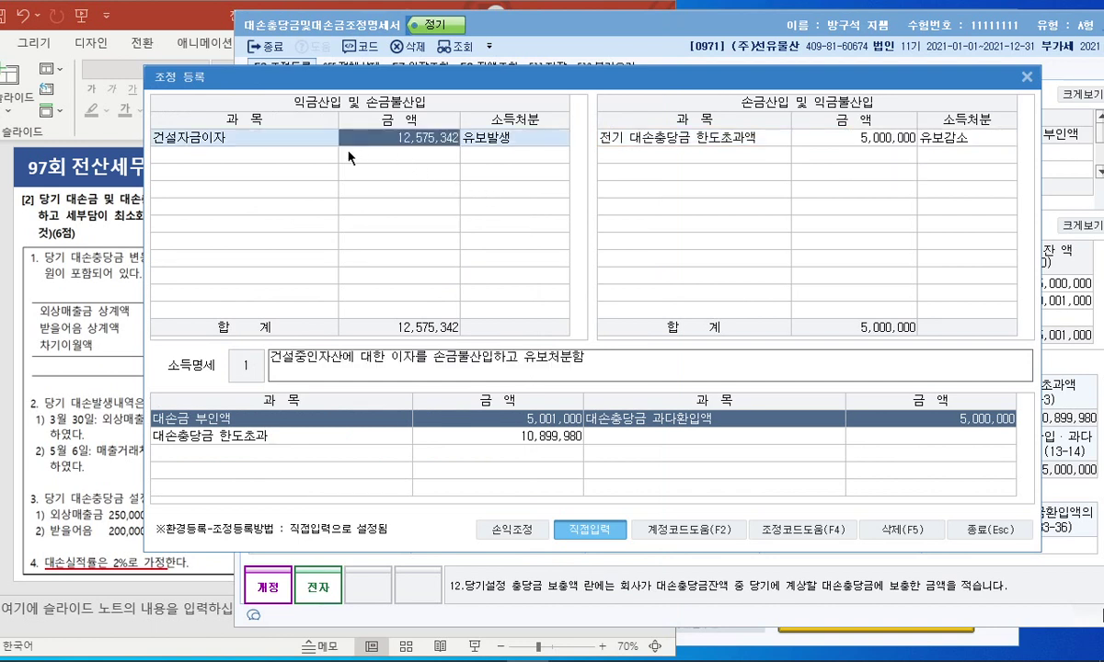
{"action": "left_click", "coordinate": [316, 156]}
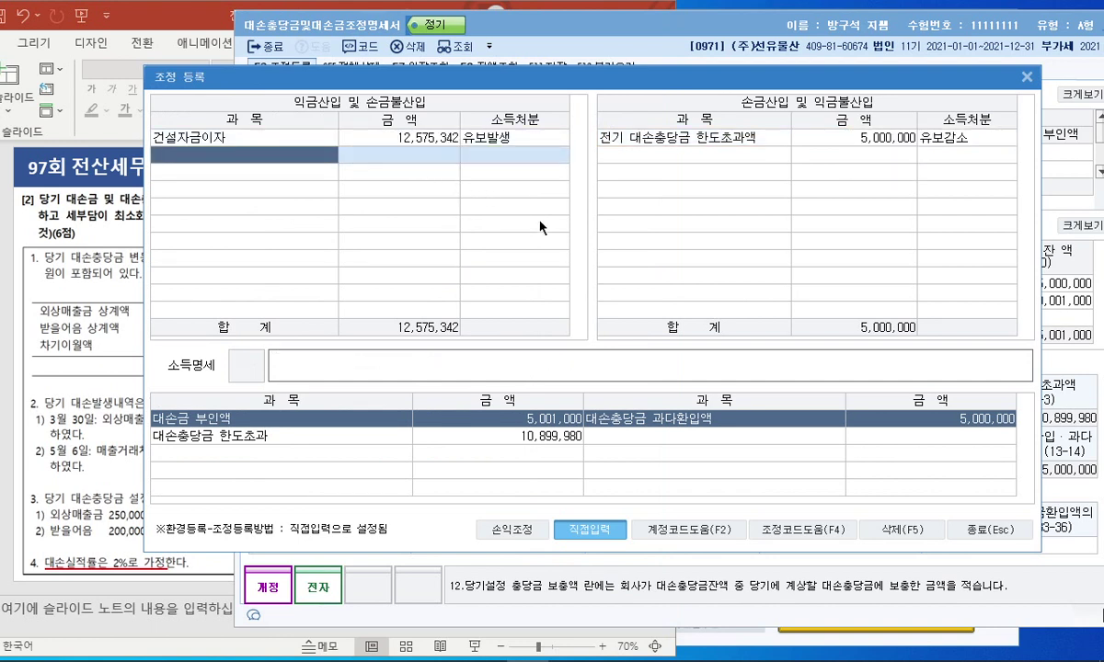
Add back 대손부인액(외상매출금) of 5,000,000 as 1:유보발생.
{"action": "left_click_drag", "start_coordinate": [471, 88], "coordinate": [505, 209]}
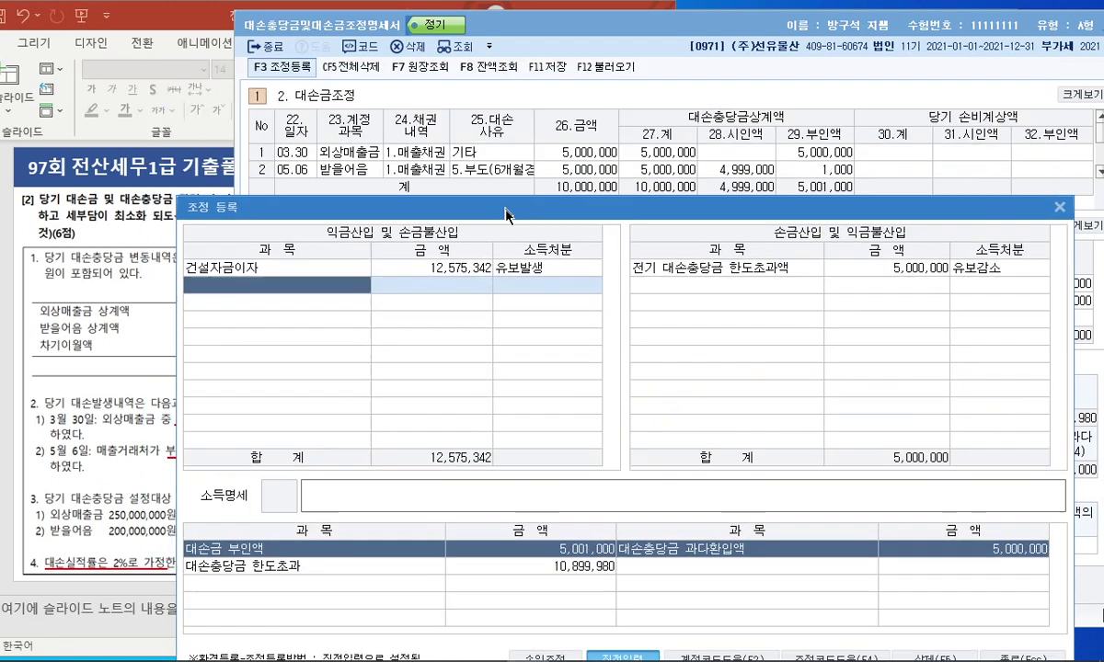
{"action": "type", "text": "대"}
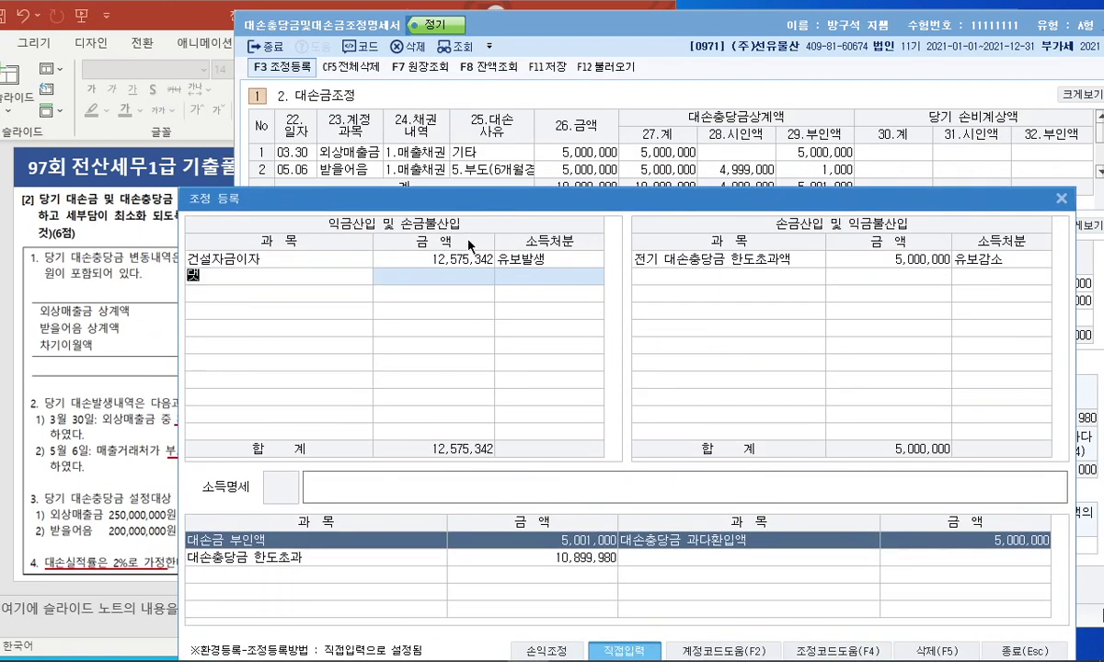
{"action": "type", "text": "손부인액(외상매출금)"}
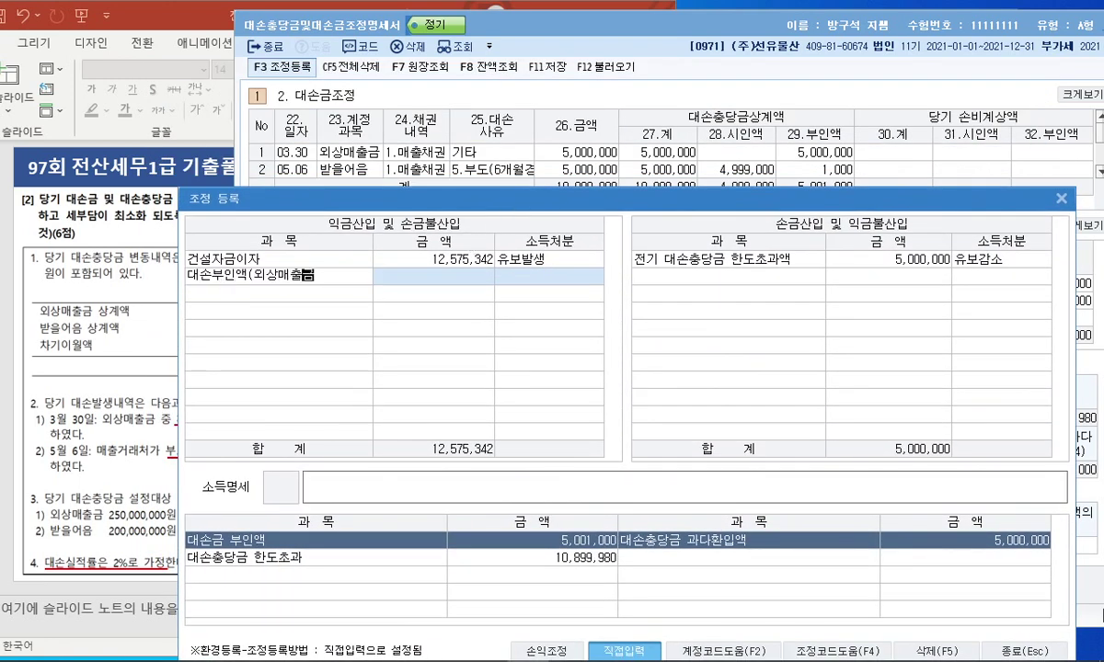
{"action": "key", "text": "Return"}
{"action": "type", "text": "5000000"}
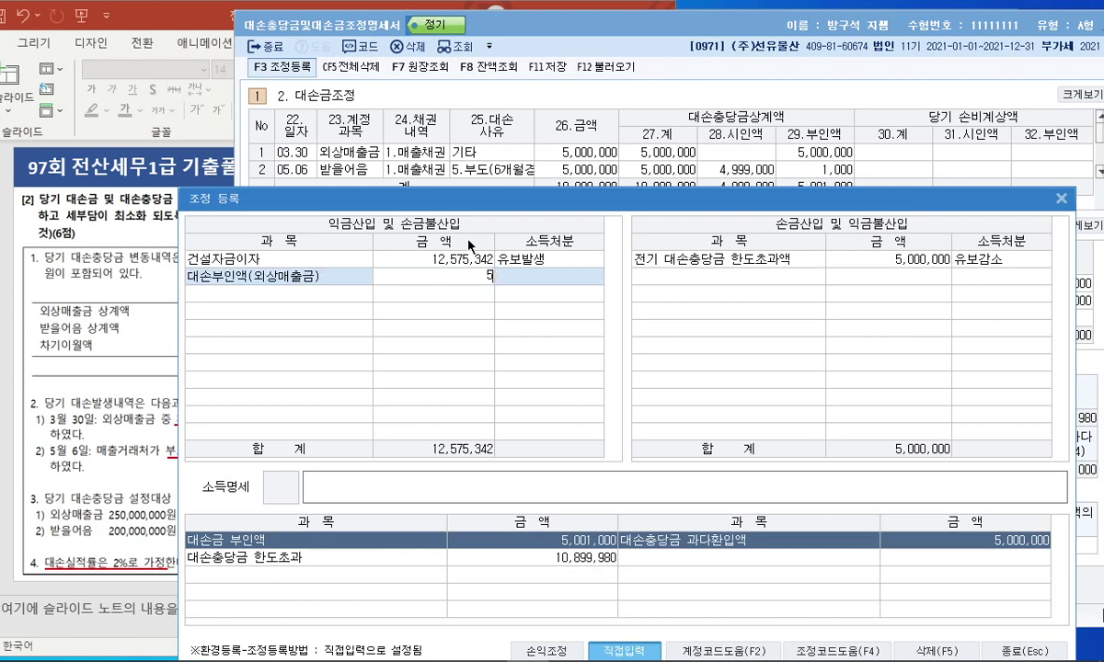
{"action": "key", "text": "Return"}
{"action": "key", "text": "1"}
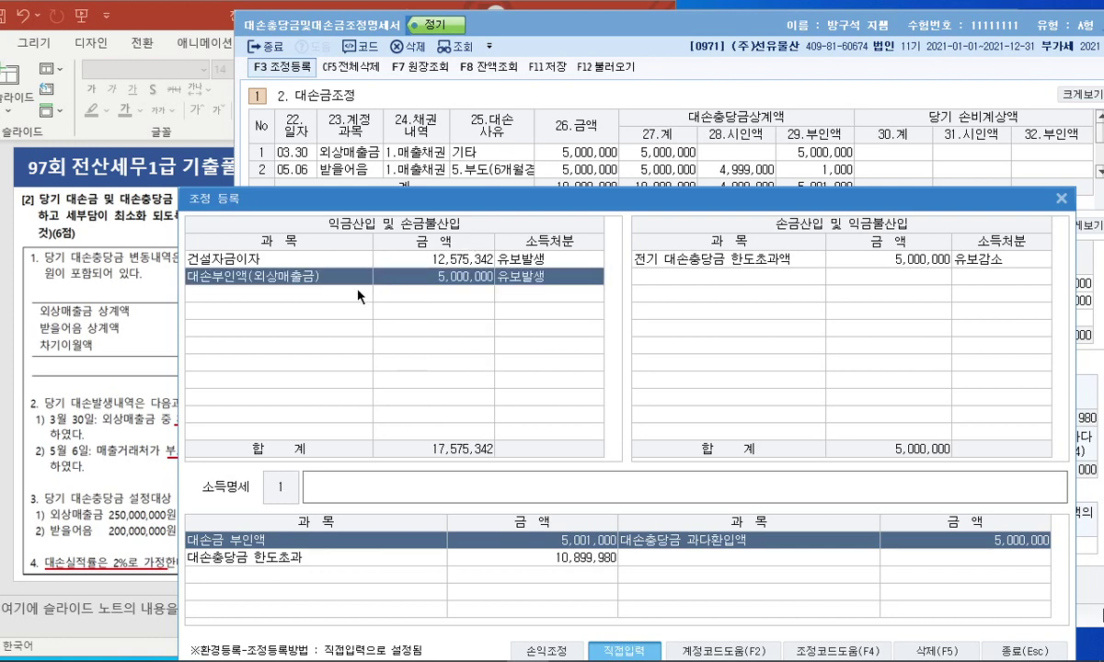
Add back 대손금부인액(받을어음) of 1,000 as 유보발생, and fix the receivables row's name and disposition.
{"action": "left_click", "coordinate": [356, 293]}
{"action": "type", "text": "대손부"}
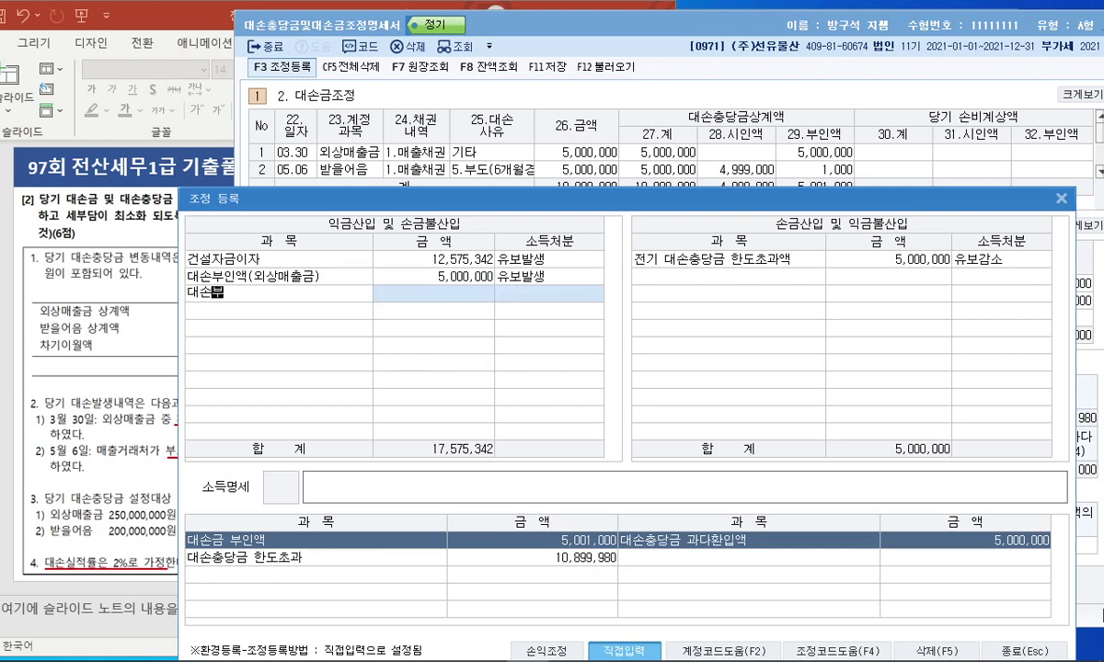
{"action": "key", "text": "BackSpace"}
{"action": "type", "text": "금부인액(받을어음)"}
{"action": "key", "text": "Return"}
{"action": "type", "text": "1000"}
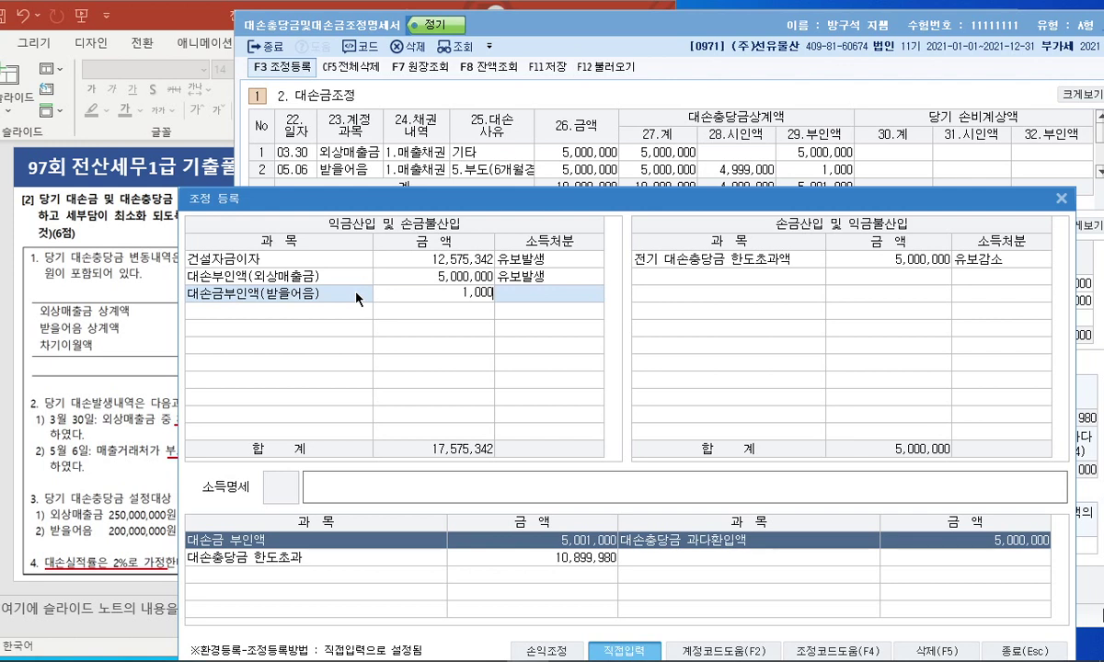
{"action": "key", "text": "Return"}
{"action": "left_click", "coordinate": [393, 295]}
{"action": "left_click", "coordinate": [215, 276]}
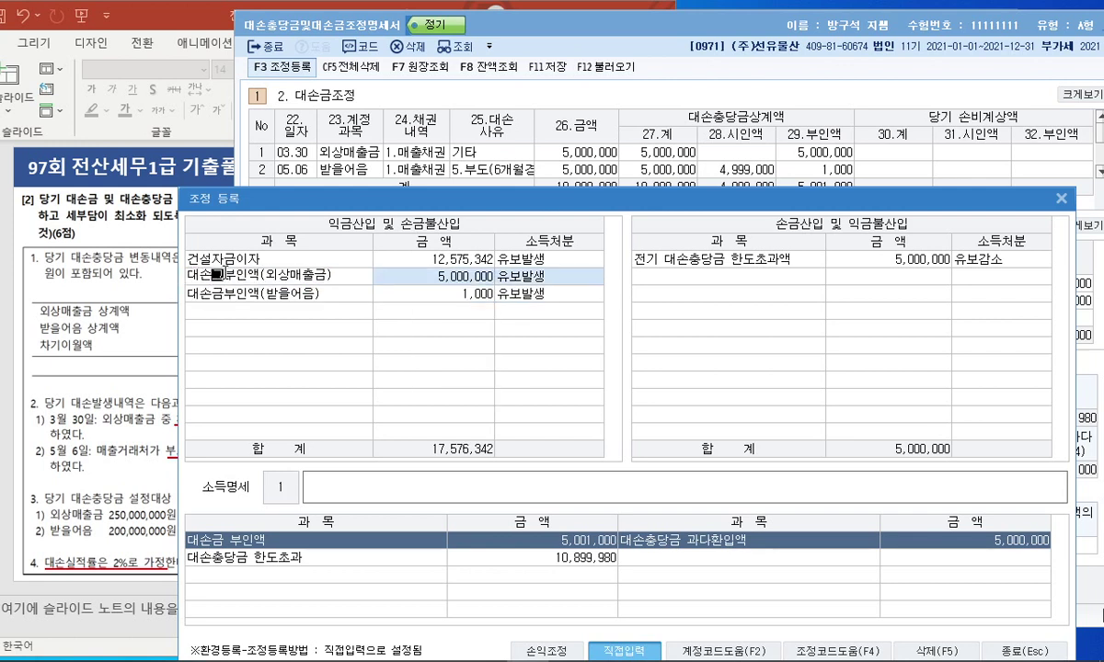
{"action": "key", "text": "Return"}
{"action": "key", "text": "Return"}
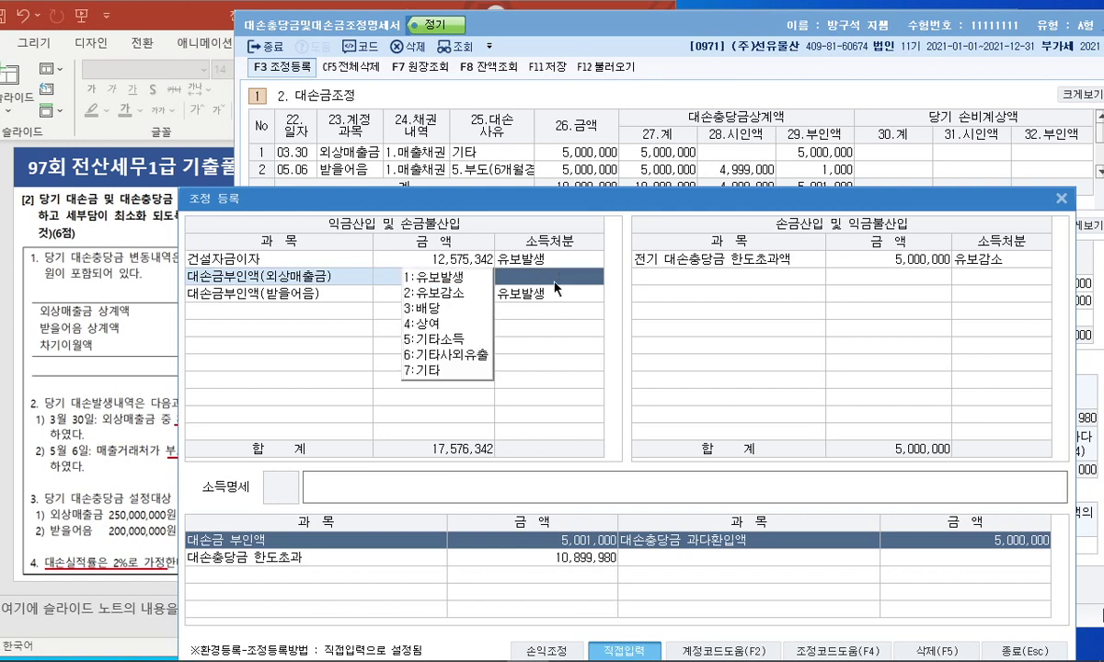
{"action": "left_click", "coordinate": [477, 278]}
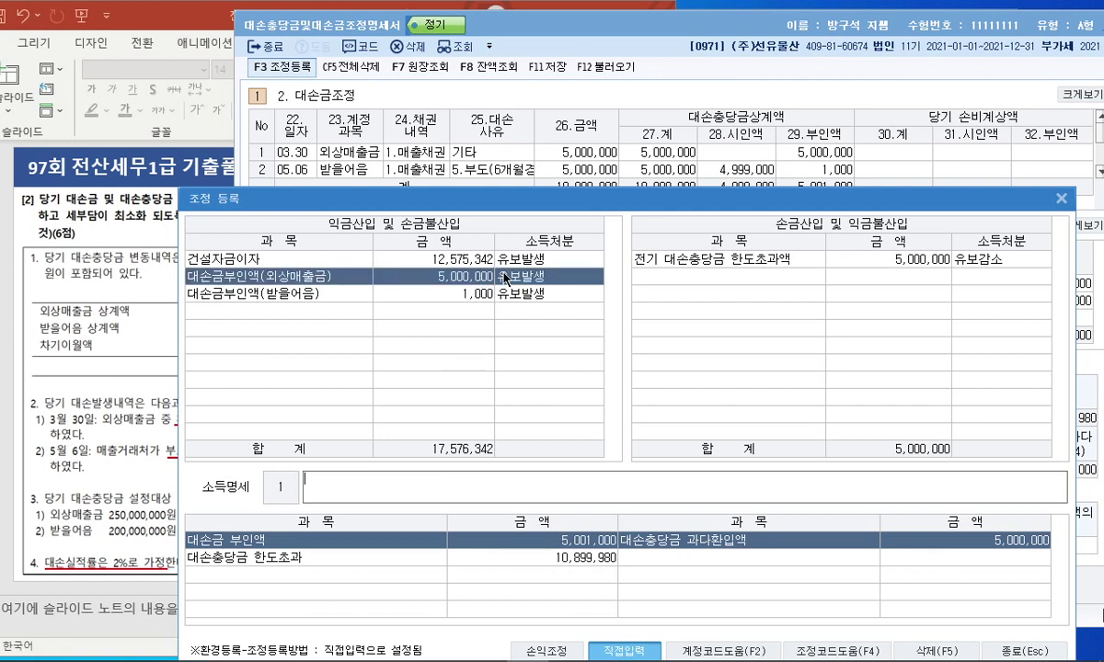
Add 대손충당금 한도초과액 of 10,899,980 as 유보발생, then close the adjustment entries.
{"action": "left_click", "coordinate": [548, 558]}
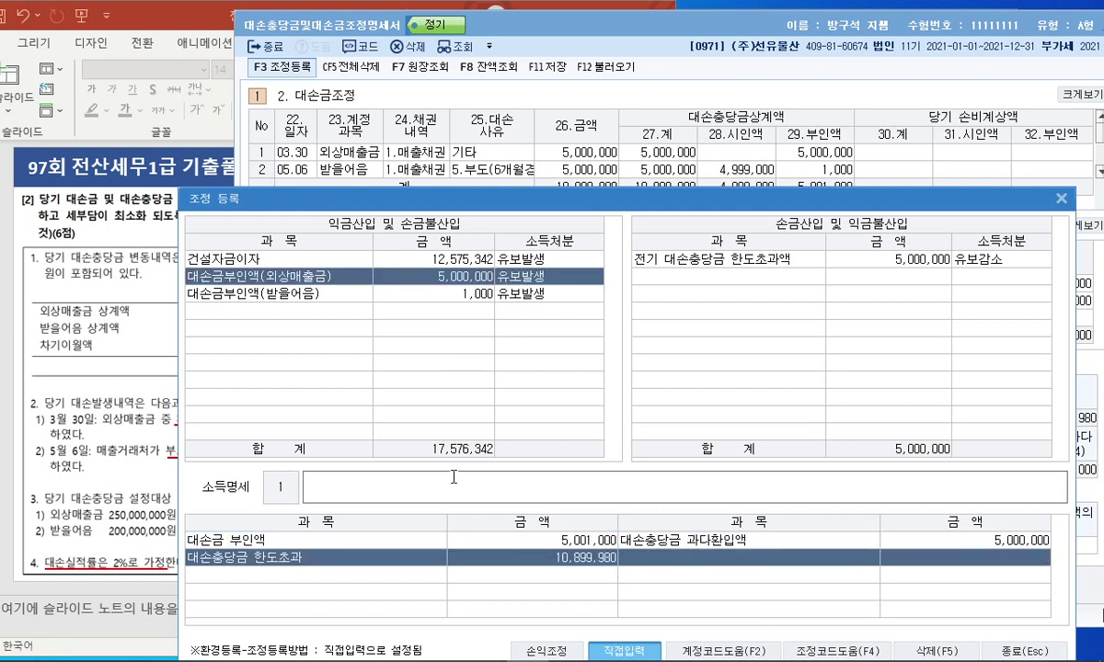
{"action": "left_click", "coordinate": [287, 313]}
{"action": "type", "text": "대"}
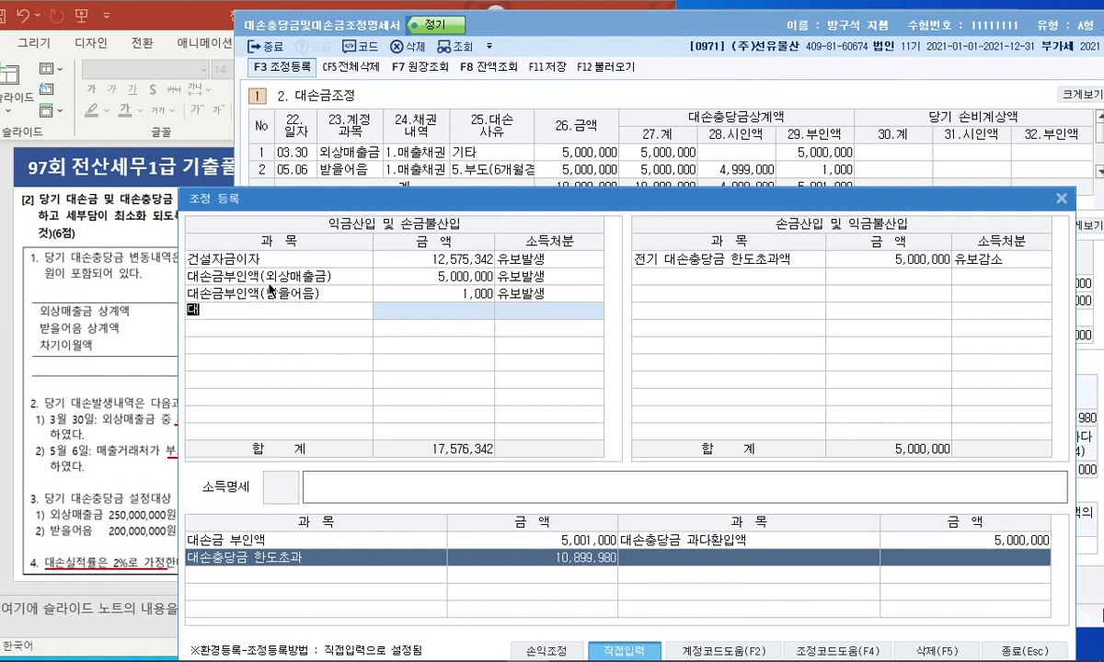
{"action": "type", "text": "손충당금 한도초과액"}
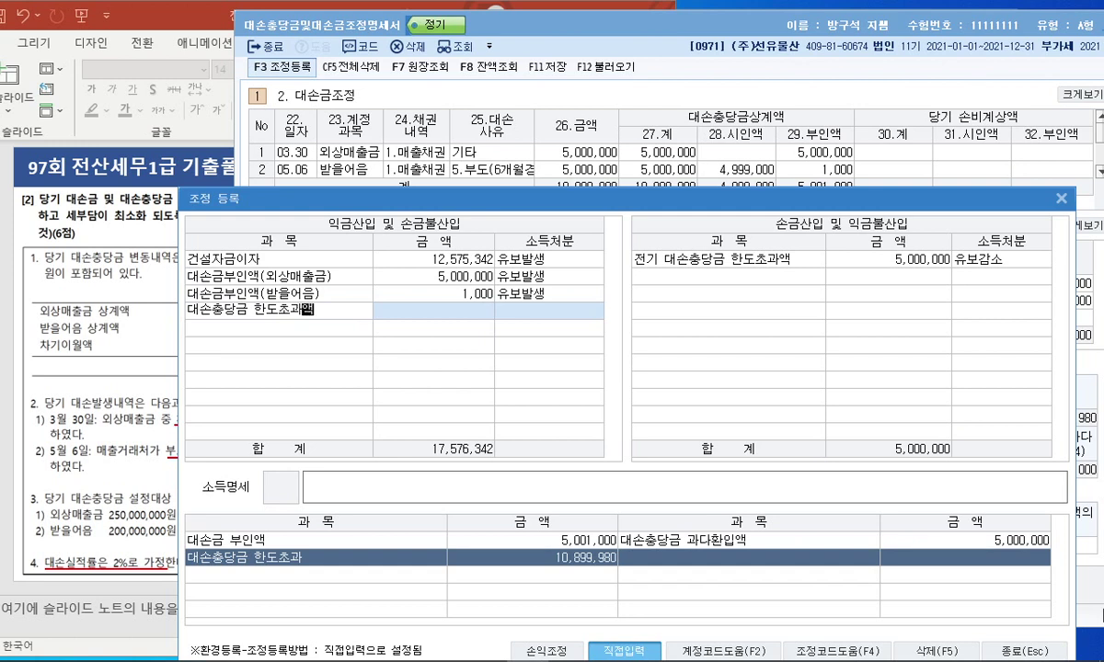
{"action": "key", "text": "Return"}
{"action": "type", "text": "10,899,980"}
{"action": "key", "text": "Return"}
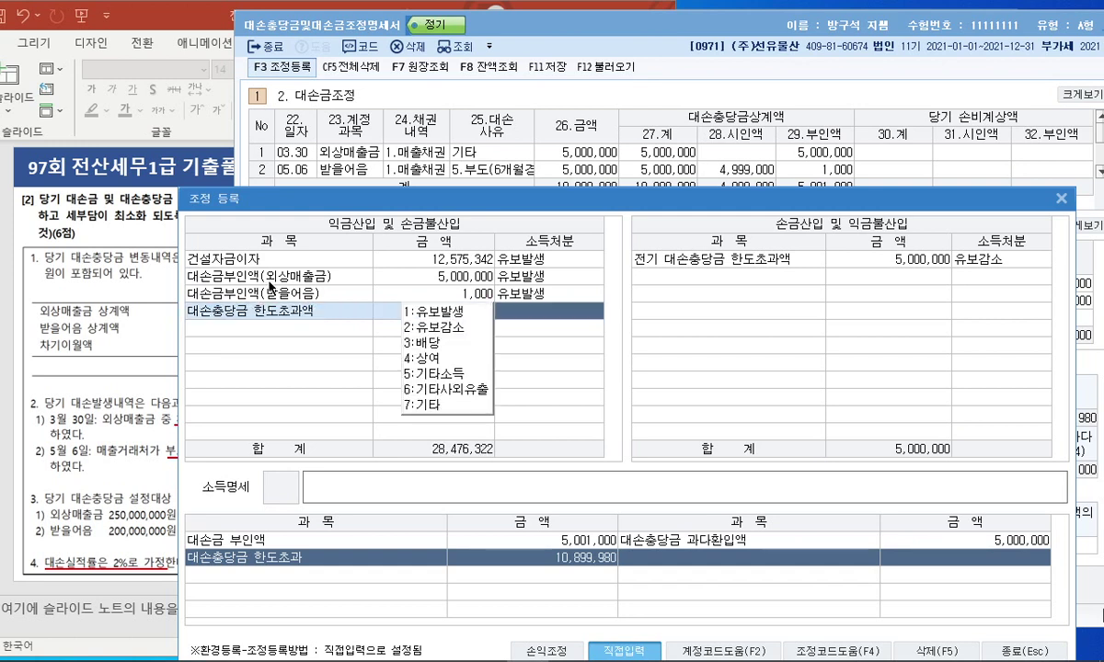
{"action": "key", "text": "1"}
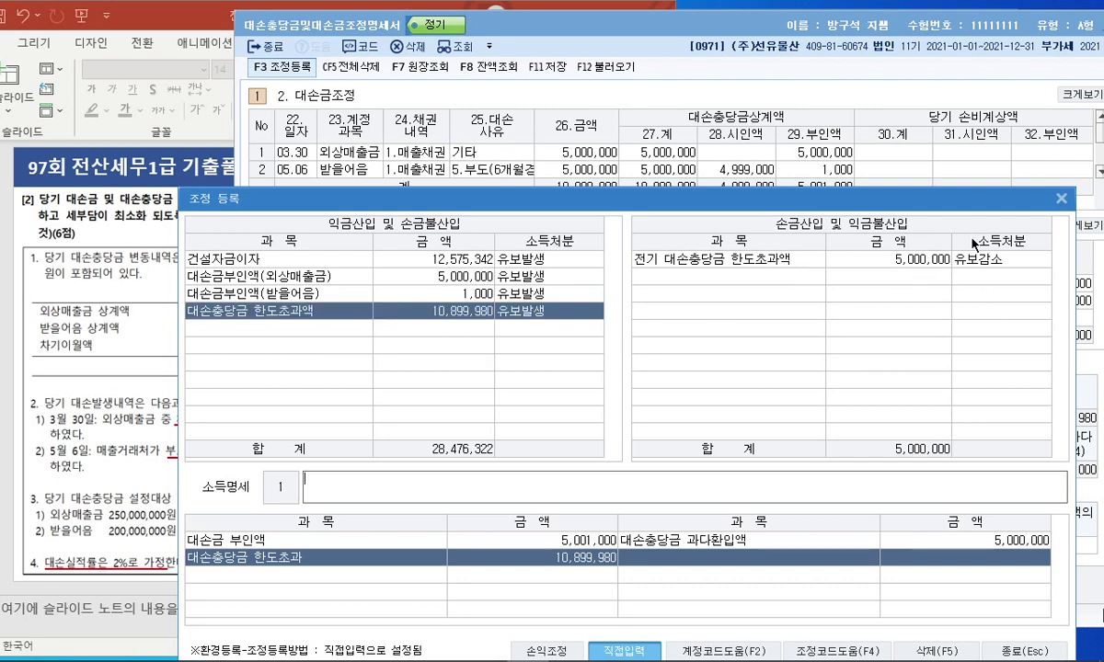
{"action": "key", "text": "Escape"}
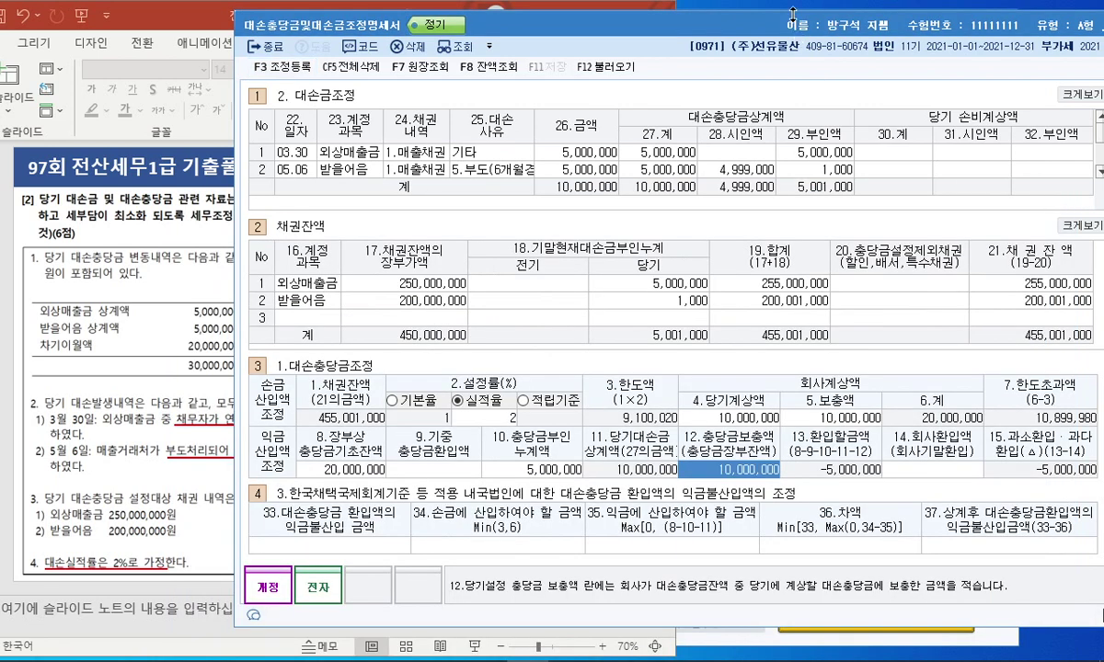
Close the bad-debt allowance statement and select slide 35 in maximized PowerPoint.
{"action": "left_click_drag", "start_coordinate": [722, 29], "coordinate": [512, 13]}
{"action": "key", "text": "Escape"}
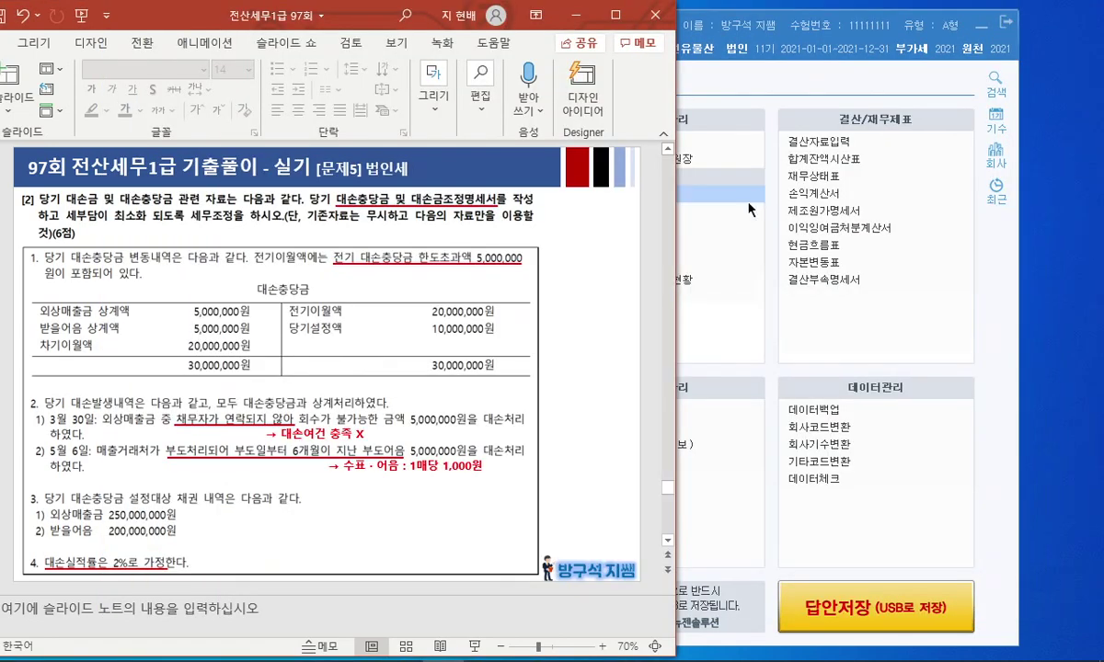
{"action": "left_click", "coordinate": [616, 15]}
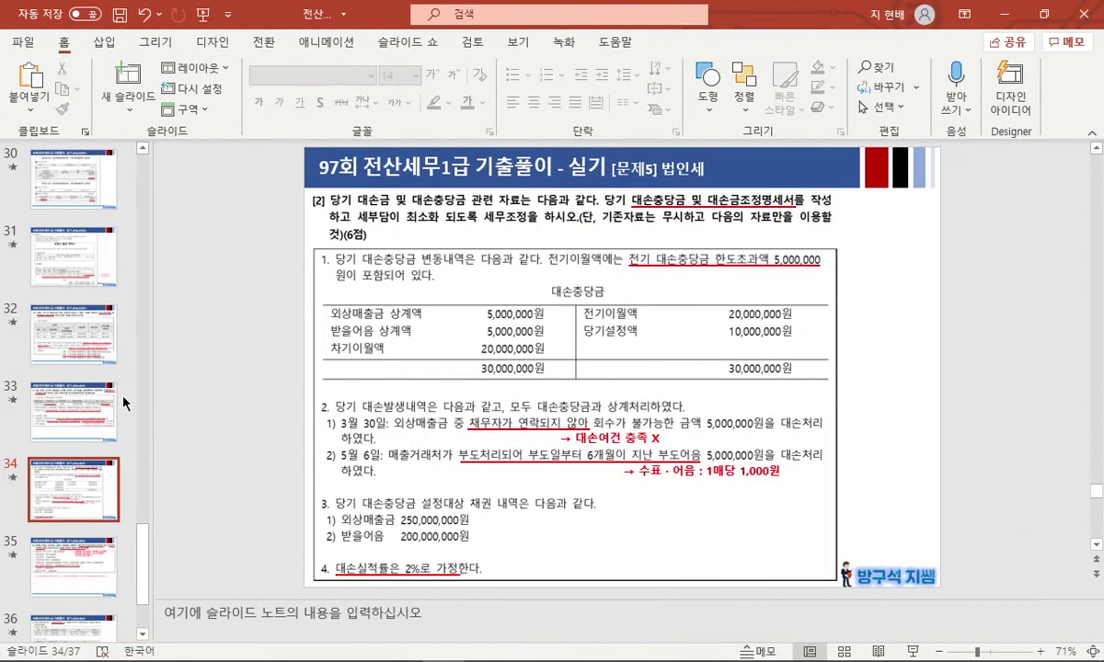
{"action": "scroll", "coordinate": [92, 471], "scroll_direction": "down", "scroll_amount": 2}
{"action": "left_click", "coordinate": [92, 470]}
Present slide 35 full screen, underlining the two required forms and the installment-payment condition.
{"action": "key", "text": "shift+F5"}
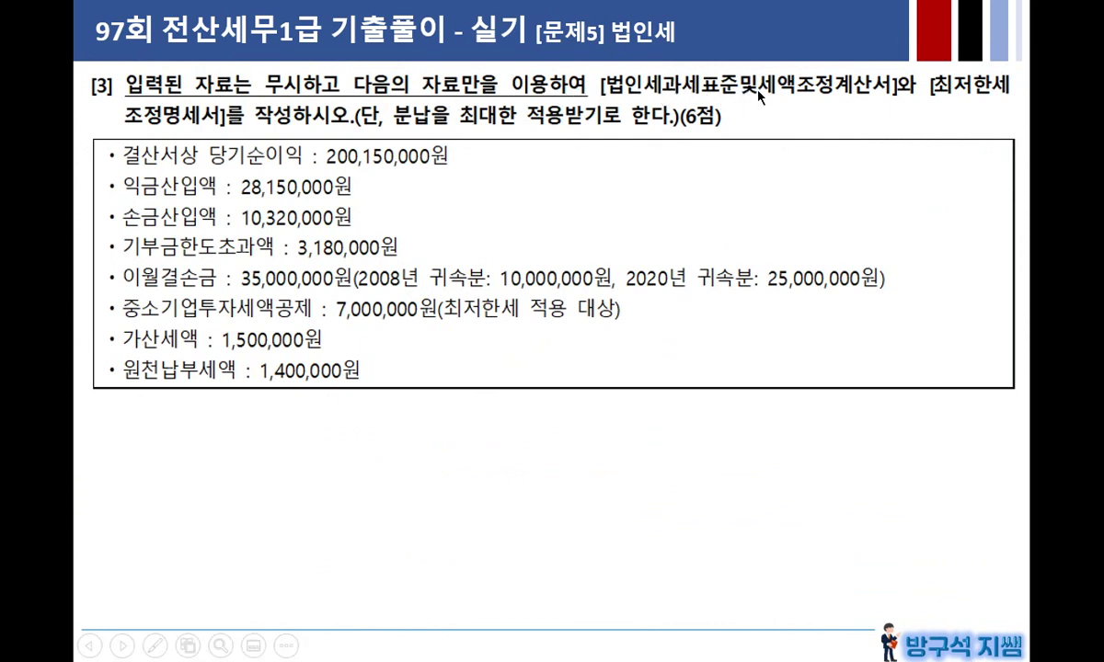
{"action": "left_click", "coordinate": [922, 83]}
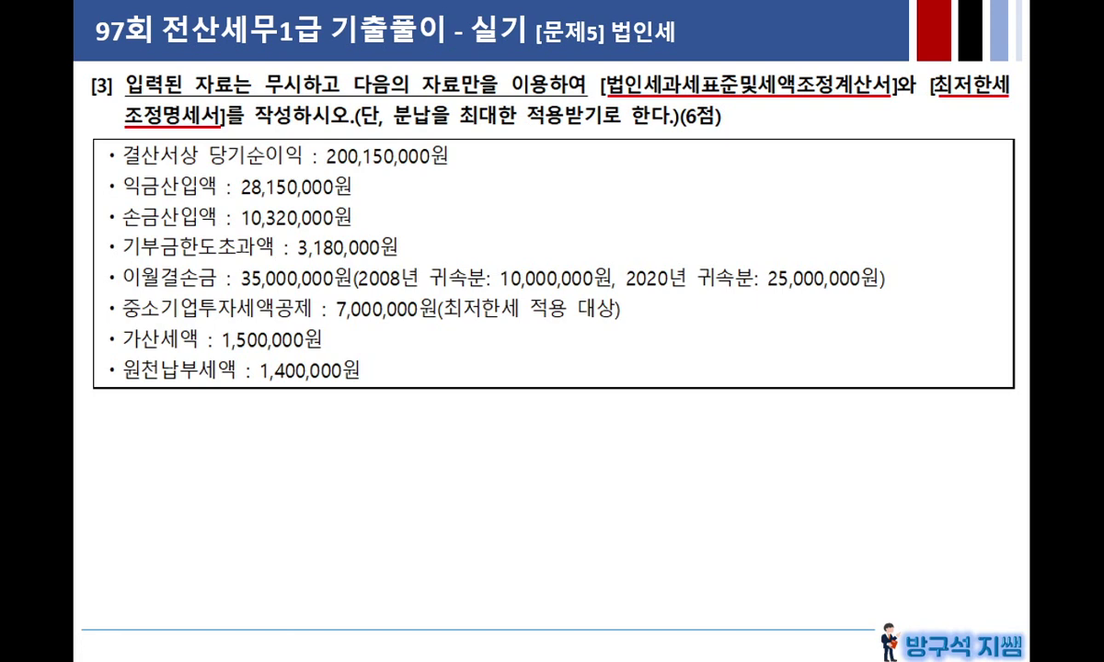
{"action": "key", "text": "Right"}
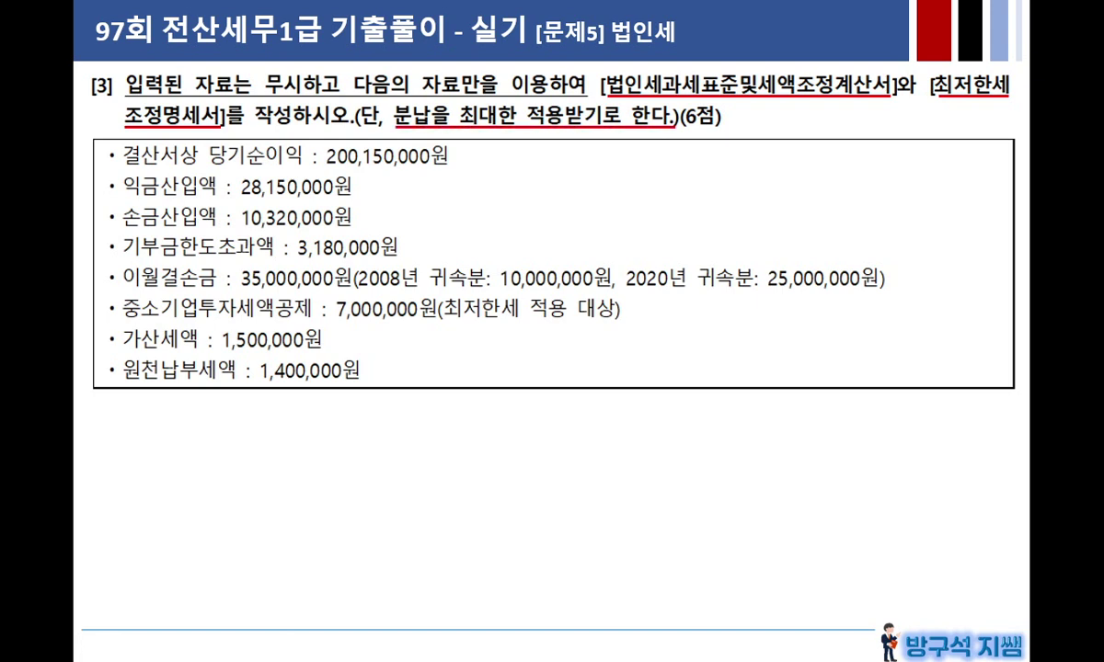
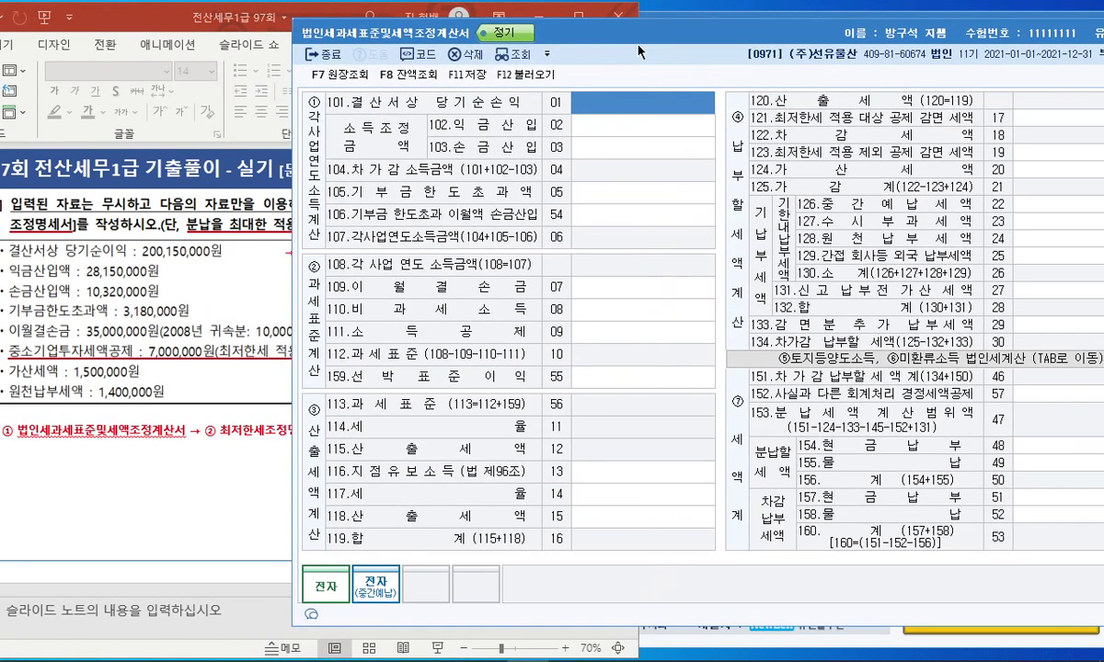
Enter 200,150,000, 28,150,000, 10,320,000 and 3,180,000 on lines 101, 102, 103 and 105.
{"action": "type", "text": "200,150,000"}
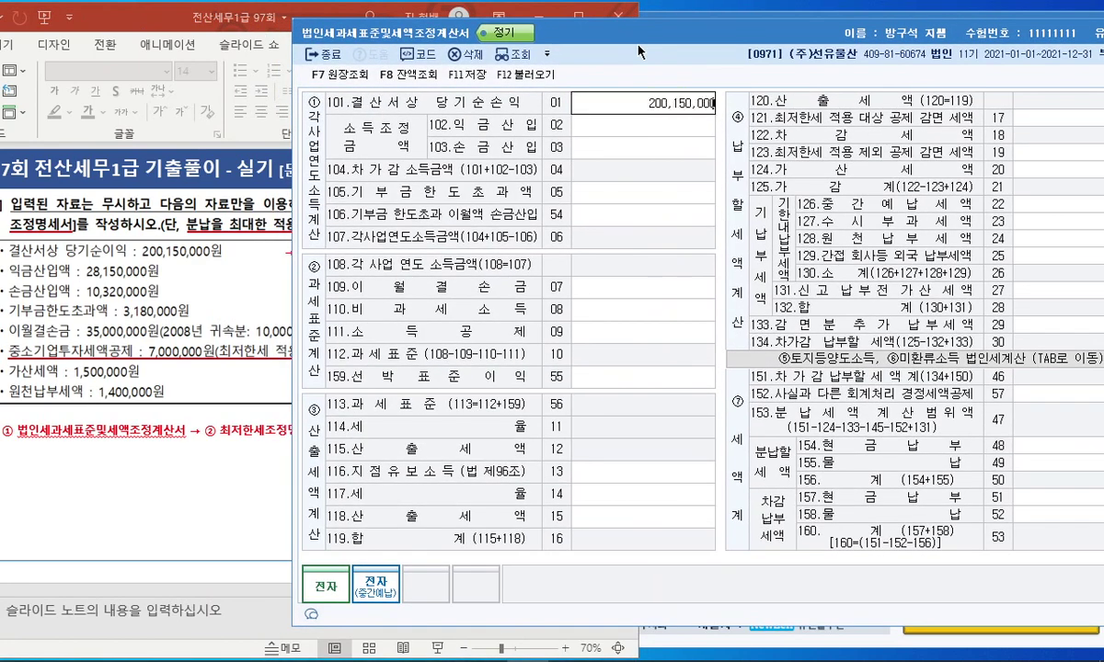
{"action": "key", "text": "Return"}
{"action": "type", "text": "28150000"}
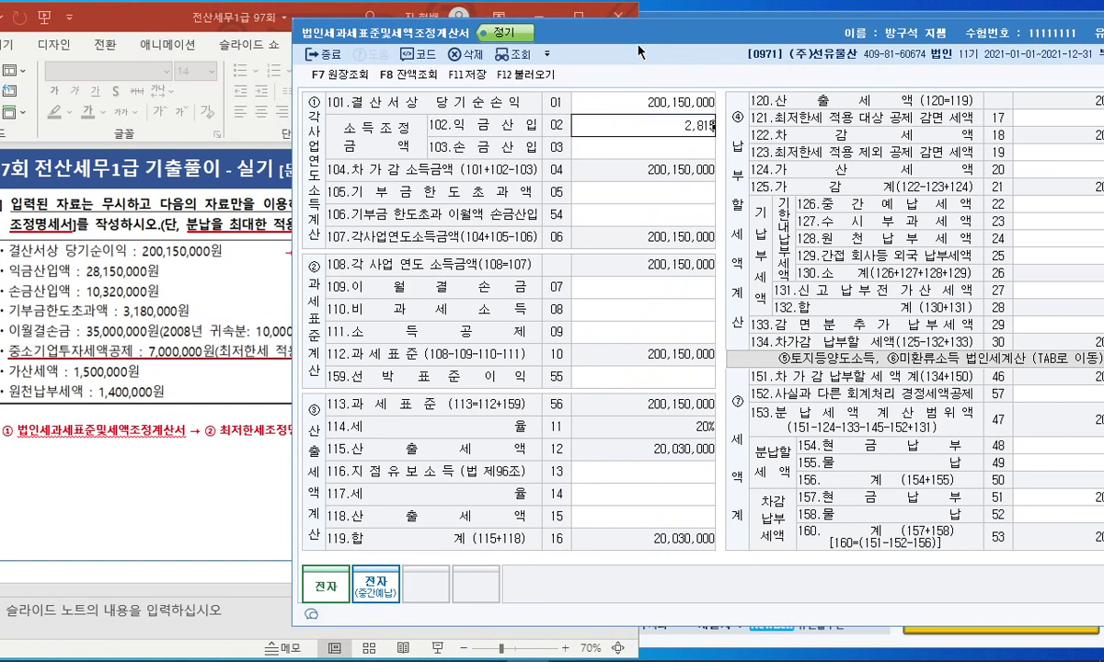
{"action": "key", "text": "Return"}
{"action": "type", "text": "10320000"}
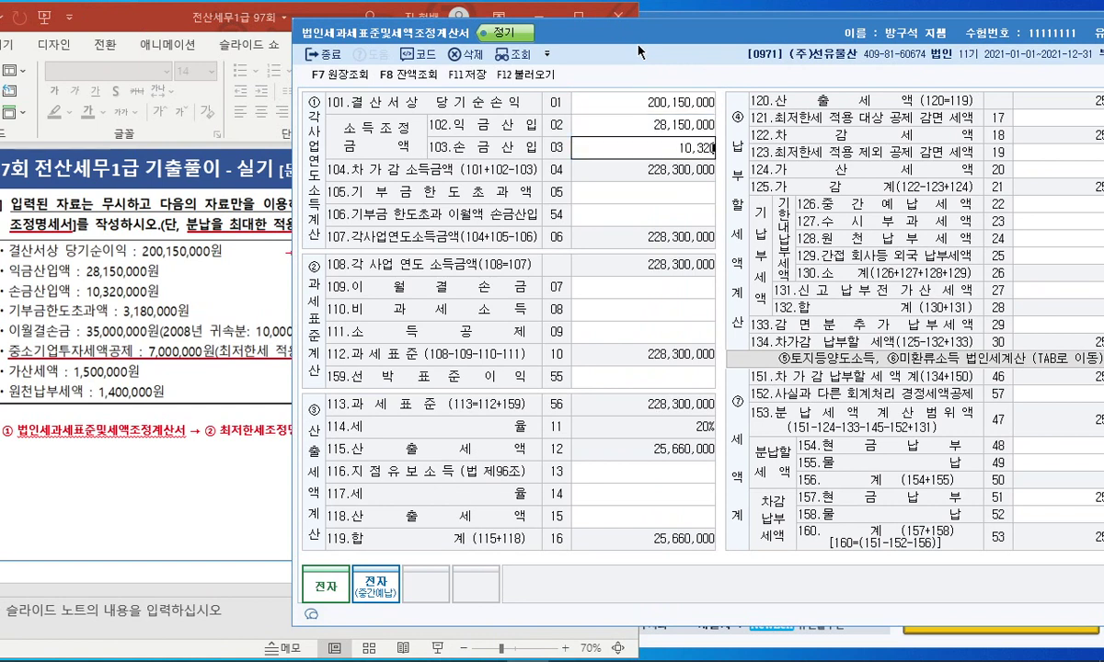
{"action": "key", "text": "Return"}
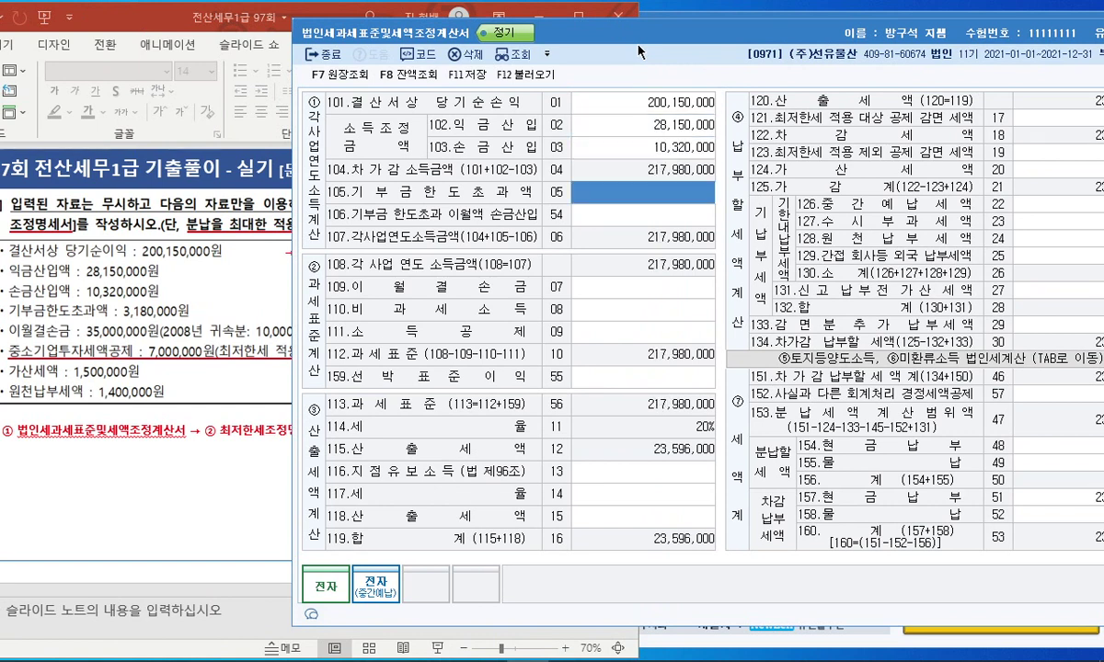
{"action": "type", "text": "3180000"}
{"action": "key", "text": "Return"}
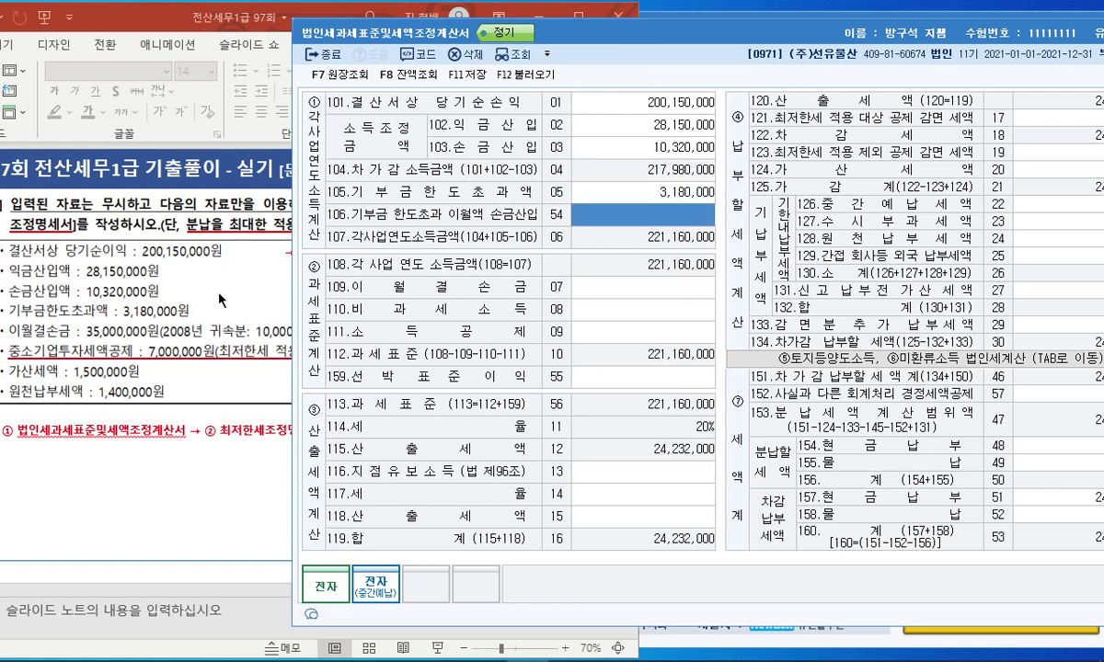
Select carried-forward loss line 109 and bring the exam slide to the front.
{"action": "left_click", "coordinate": [611, 286]}
{"action": "left_click_drag", "start_coordinate": [581, 46], "coordinate": [822, 28]}
{"action": "left_click", "coordinate": [425, 5]}
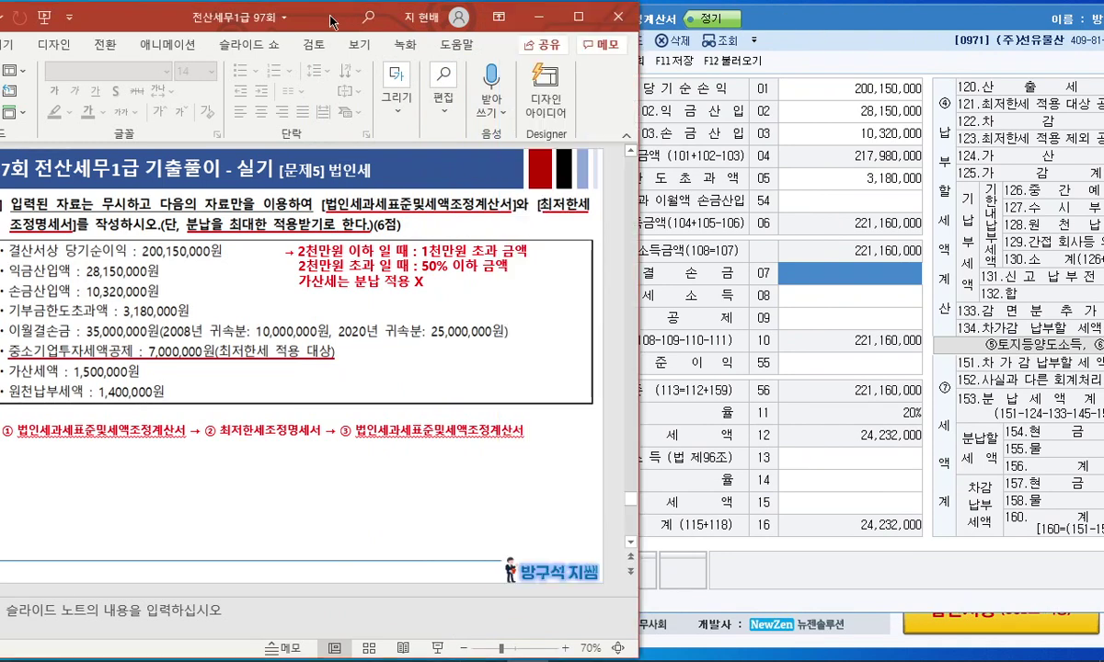
Maximize the slide and extend the red underline across the loss breakdown.
{"action": "left_click", "coordinate": [543, 14]}
{"action": "left_click_drag", "start_coordinate": [515, 361], "coordinate": [688, 341]}
{"action": "left_click_drag", "start_coordinate": [820, 342], "coordinate": [838, 351]}
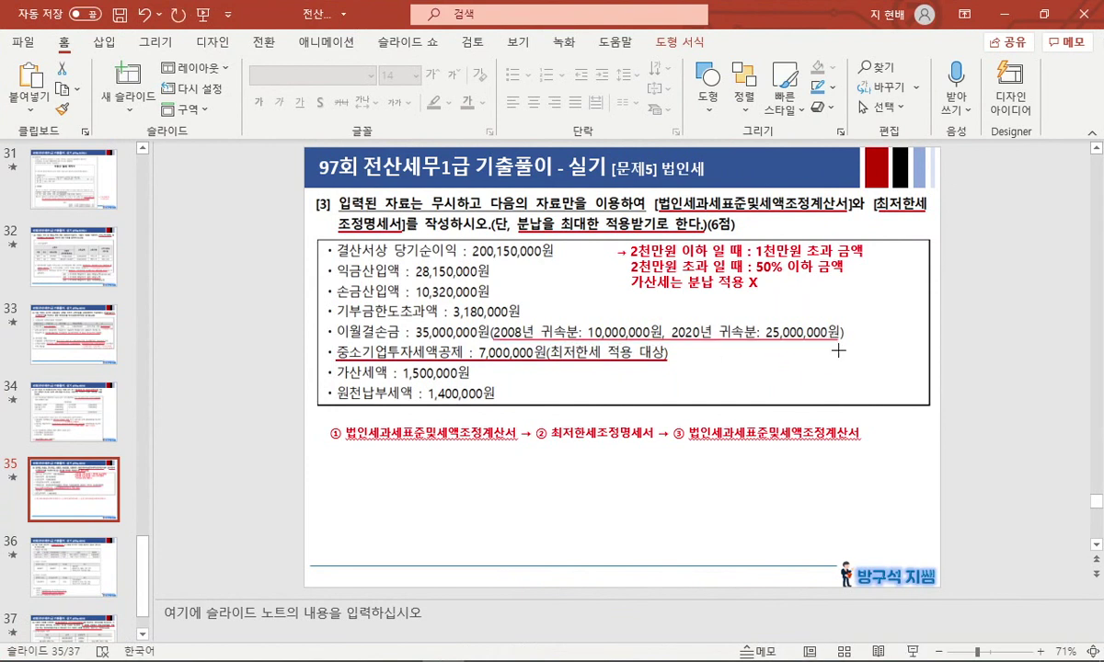
Copy the red note beside 중소기업투자세액공제 and reword it '19년까지 : 10년 / 20년부터 : 15년'.
{"action": "left_click", "coordinate": [679, 255]}
{"action": "left_click_drag", "start_coordinate": [705, 296], "coordinate": [793, 403]}
{"action": "left_click_drag", "start_coordinate": [701, 351], "coordinate": [918, 432]}
{"action": "type", "text": "19년"}
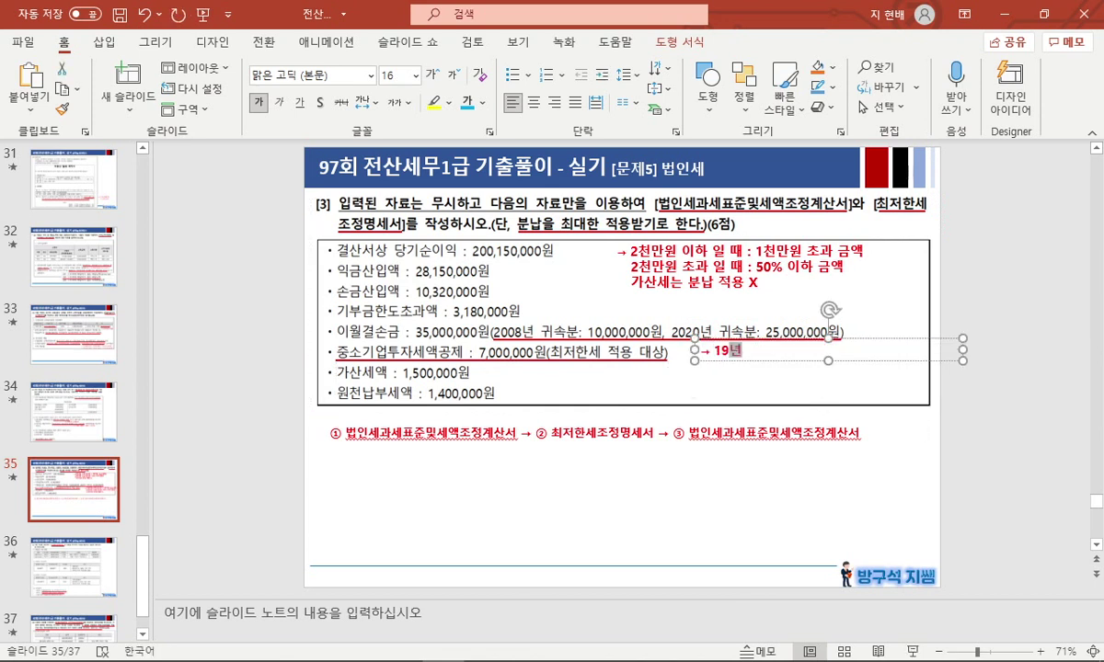
{"action": "type", "text": "까지 : 10ㄴ8"}
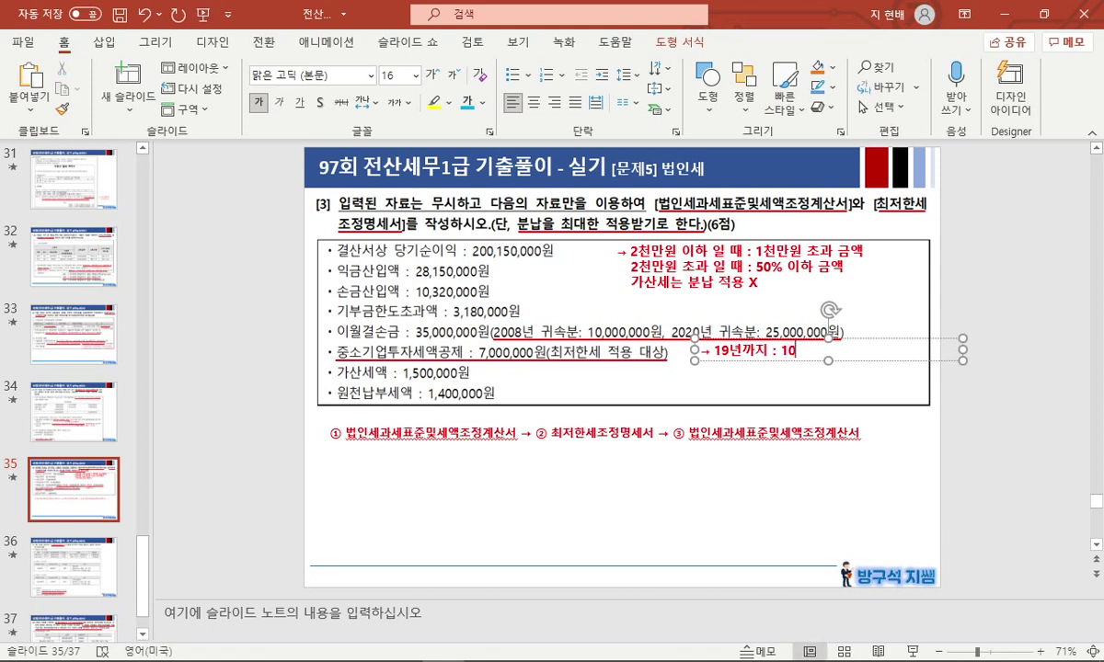
{"action": "key", "text": "BackSpace"}
{"action": "key", "text": "BackSpace"}
{"action": "type", "text": "년"}
{"action": "key", "text": "Return"}
{"action": "type", "text": "20년부"}
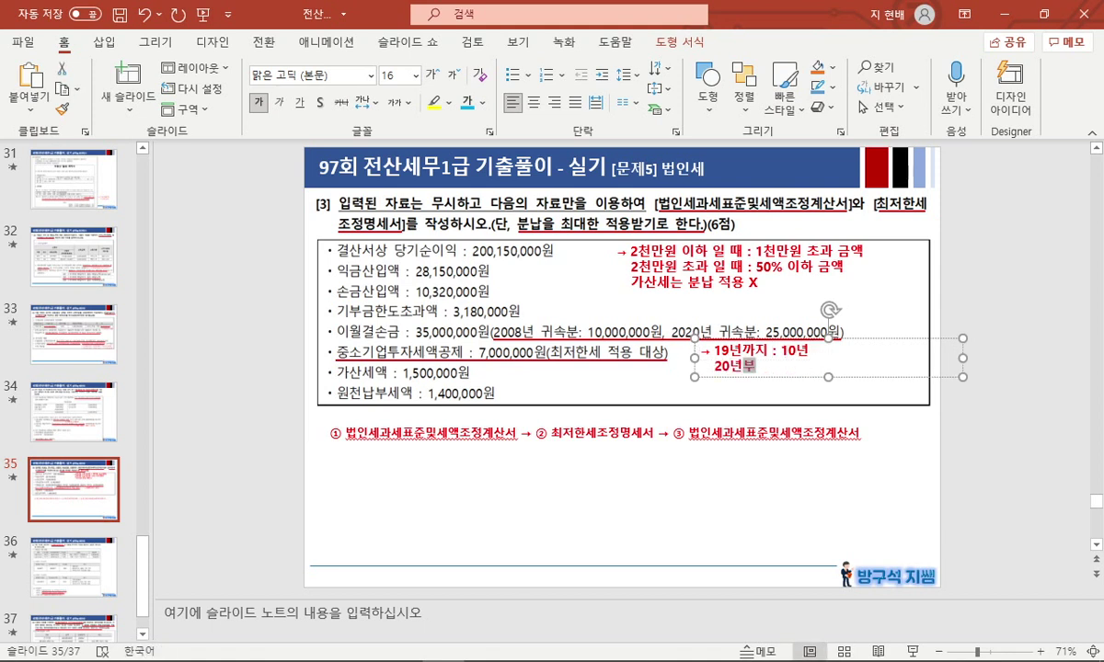
{"action": "type", "text": "터 : 15년"}
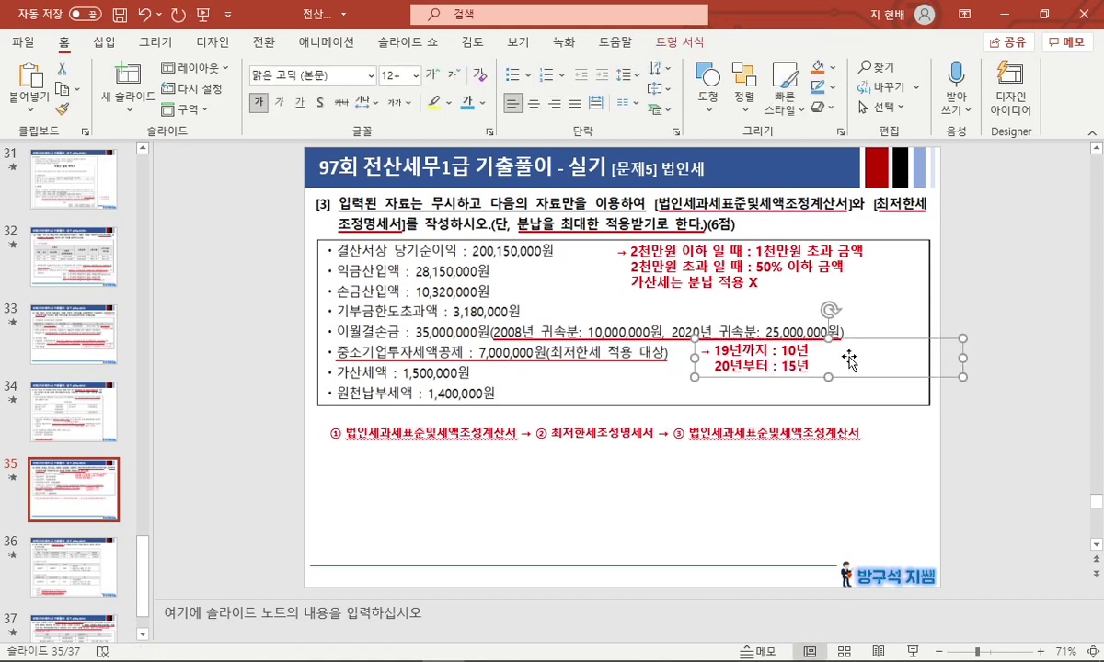
{"action": "left_click_drag", "start_coordinate": [962, 358], "coordinate": [855, 360]}
{"action": "left_click", "coordinate": [842, 494]}
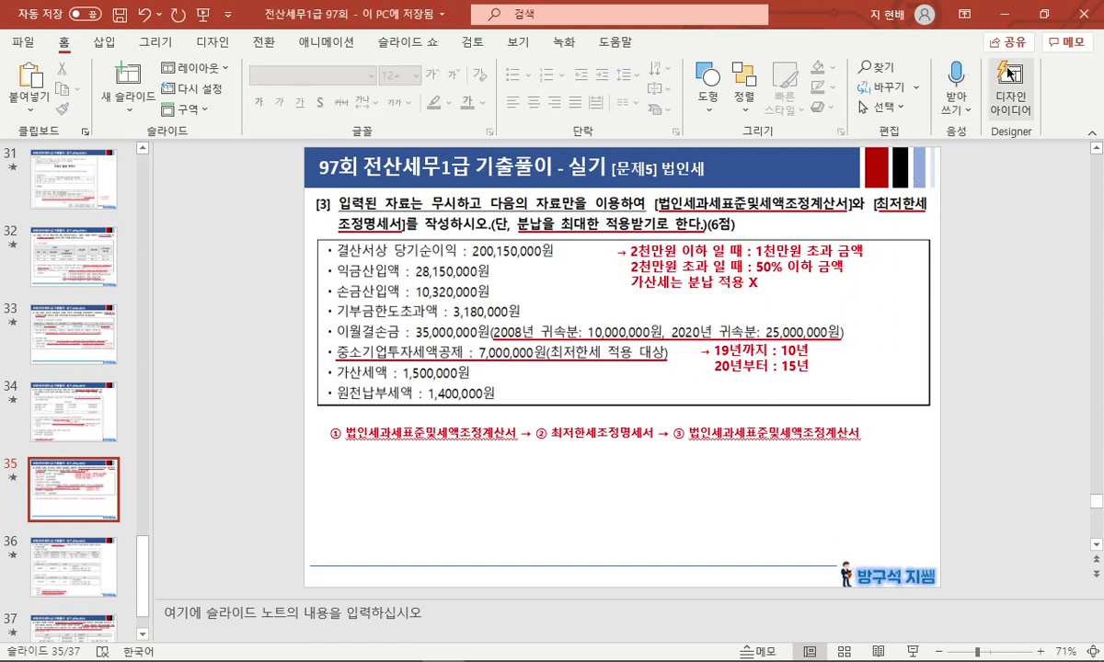
Back in KcLep, enter 25,000,000 as the carried-forward loss on line 109.
{"action": "left_click", "coordinate": [1047, 13]}
{"action": "left_click", "coordinate": [798, 258]}
{"action": "left_click", "coordinate": [855, 274]}
{"action": "type", "text": "25000000"}
{"action": "key", "text": "Return"}
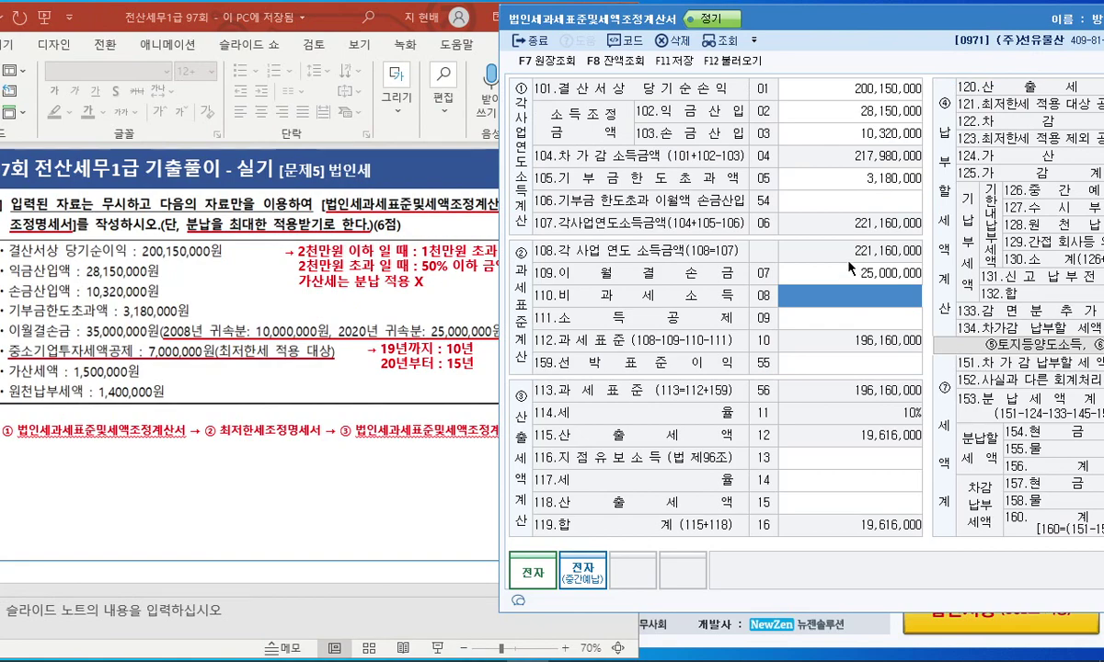
Enter 1,500,000 as the penalty tax on line 124.
{"action": "left_click_drag", "start_coordinate": [845, 20], "coordinate": [589, 17]}
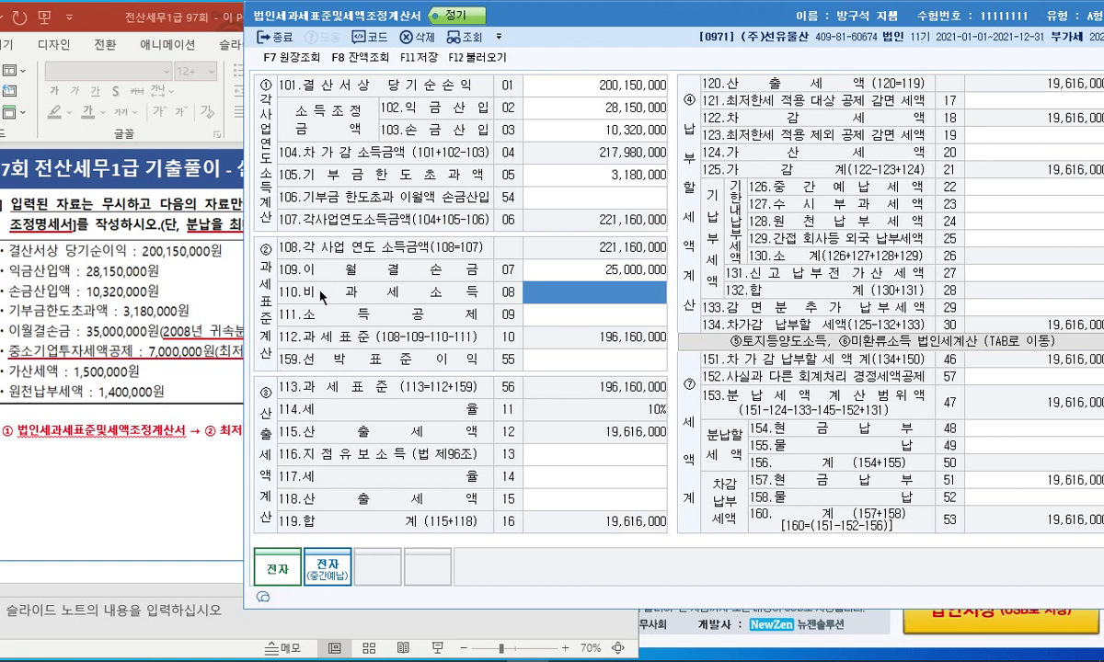
{"action": "left_click", "coordinate": [1017, 155]}
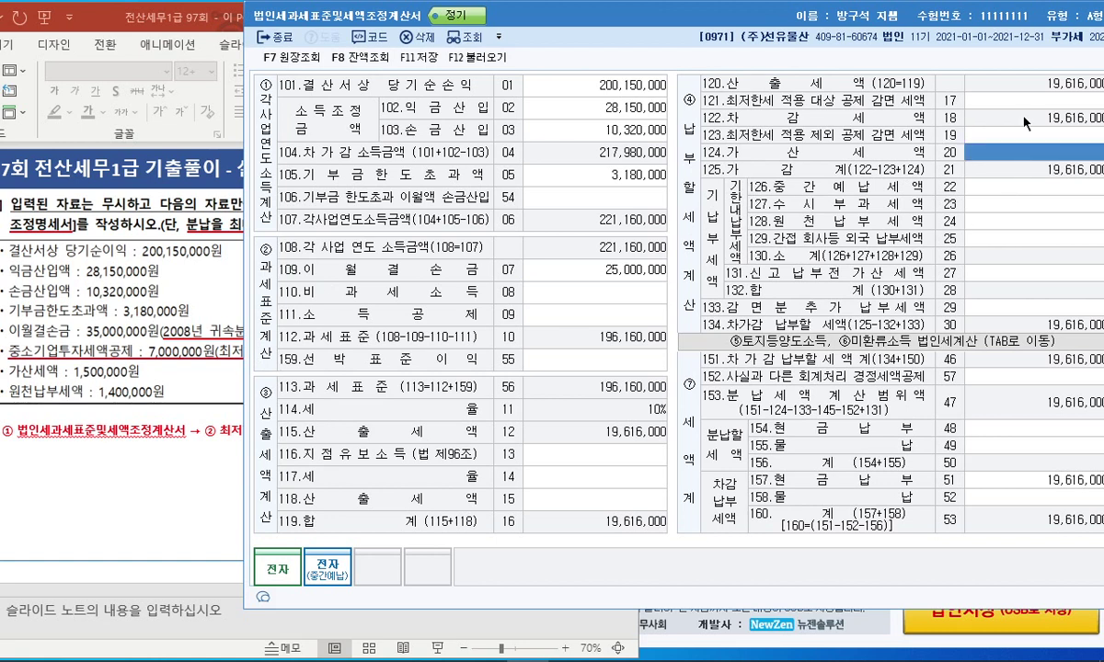
{"action": "type", "text": "1500000"}
{"action": "key", "text": "Return"}
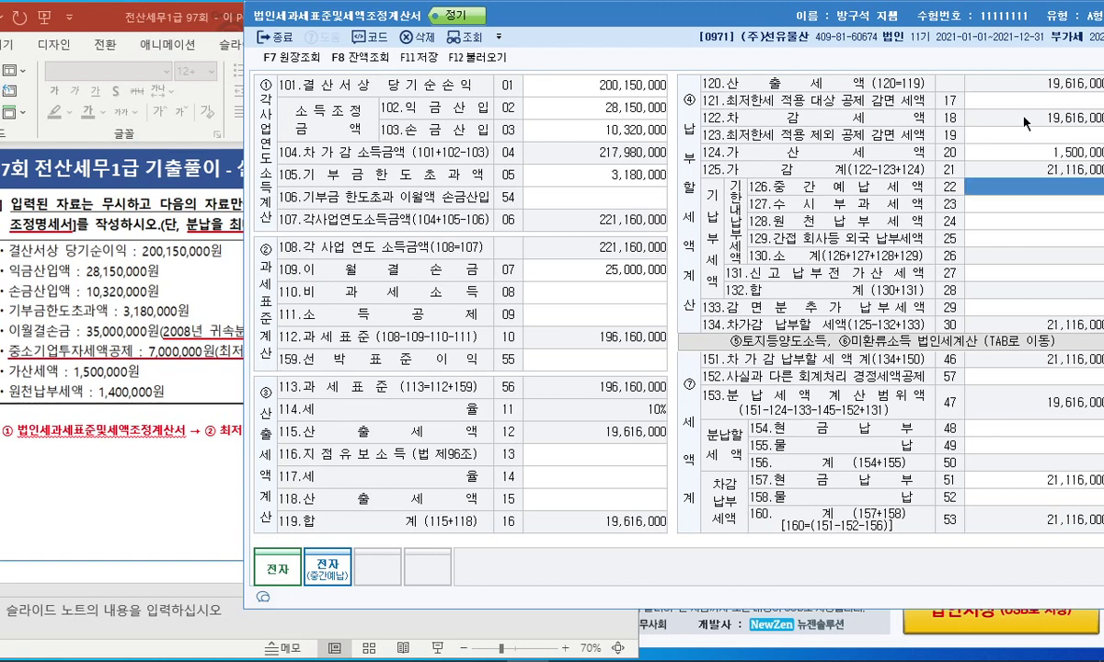
Enter 1,400,000 as the withholding tax on line 128.
{"action": "left_click", "coordinate": [581, 497]}
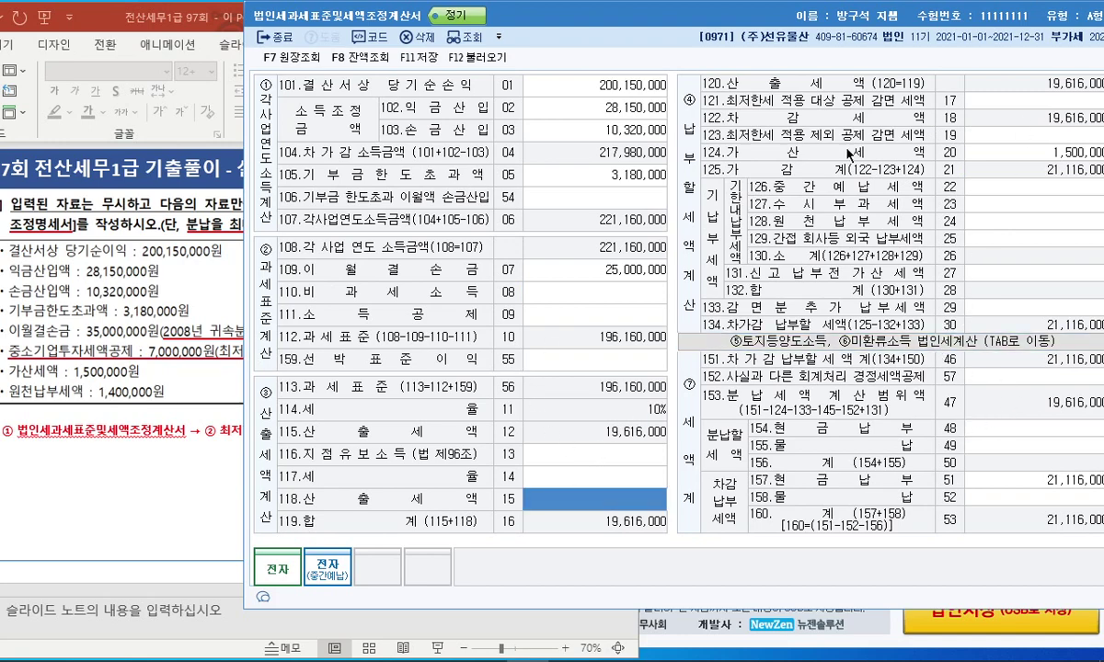
{"action": "left_click_drag", "start_coordinate": [789, 27], "coordinate": [755, 33]}
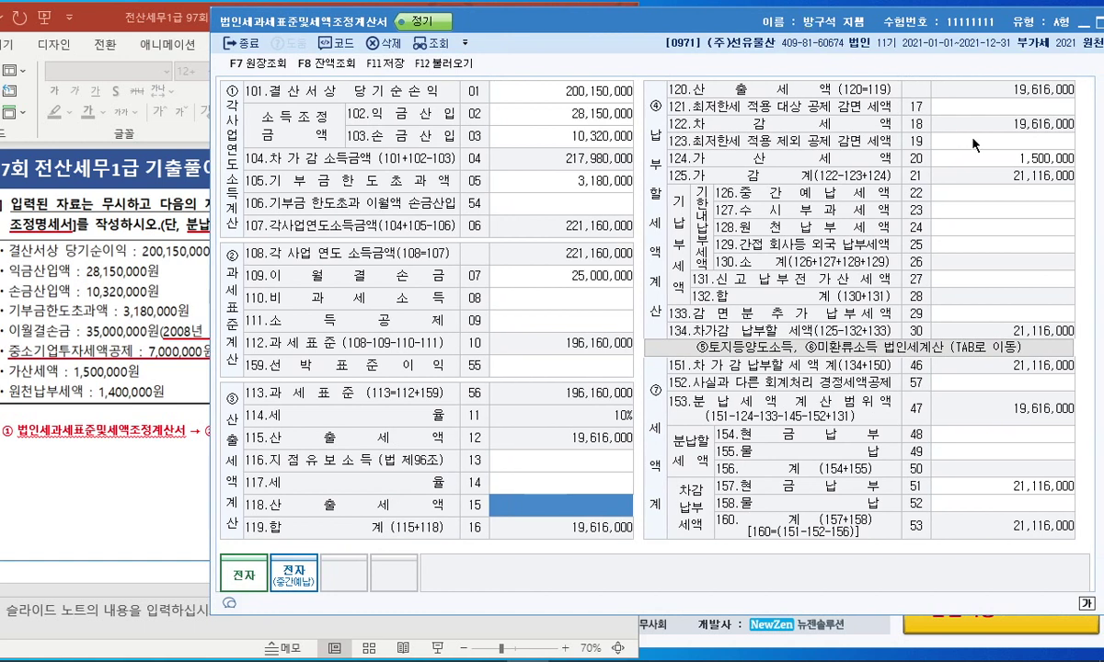
{"action": "left_click", "coordinate": [996, 193]}
{"action": "left_click", "coordinate": [996, 227]}
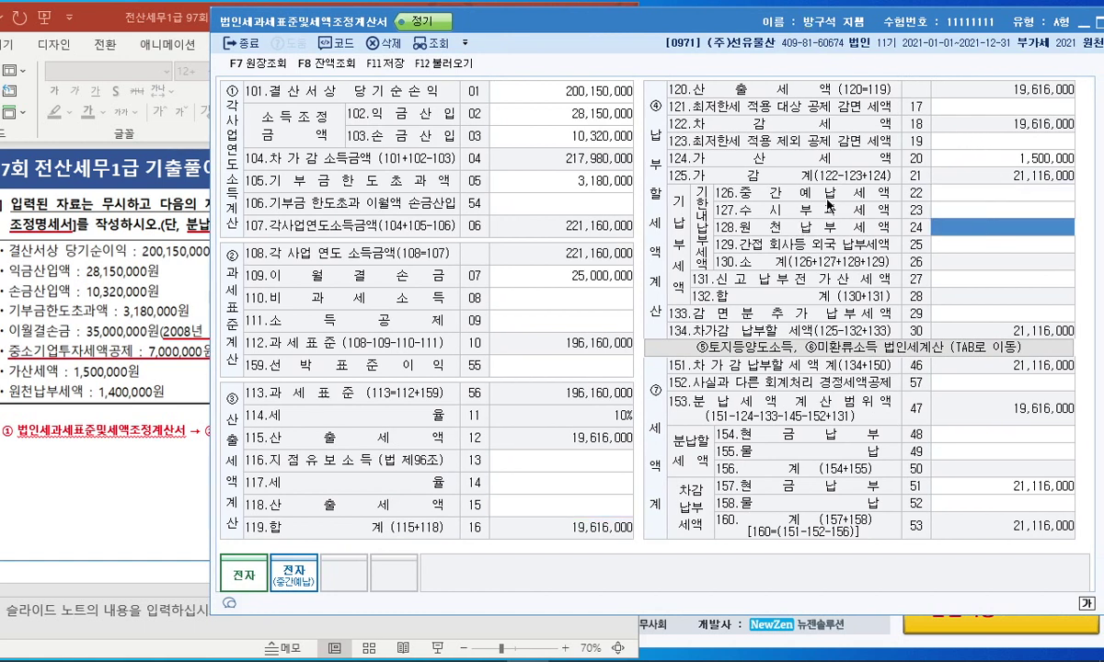
{"action": "type", "text": "1400000"}
{"action": "key", "text": "Return"}
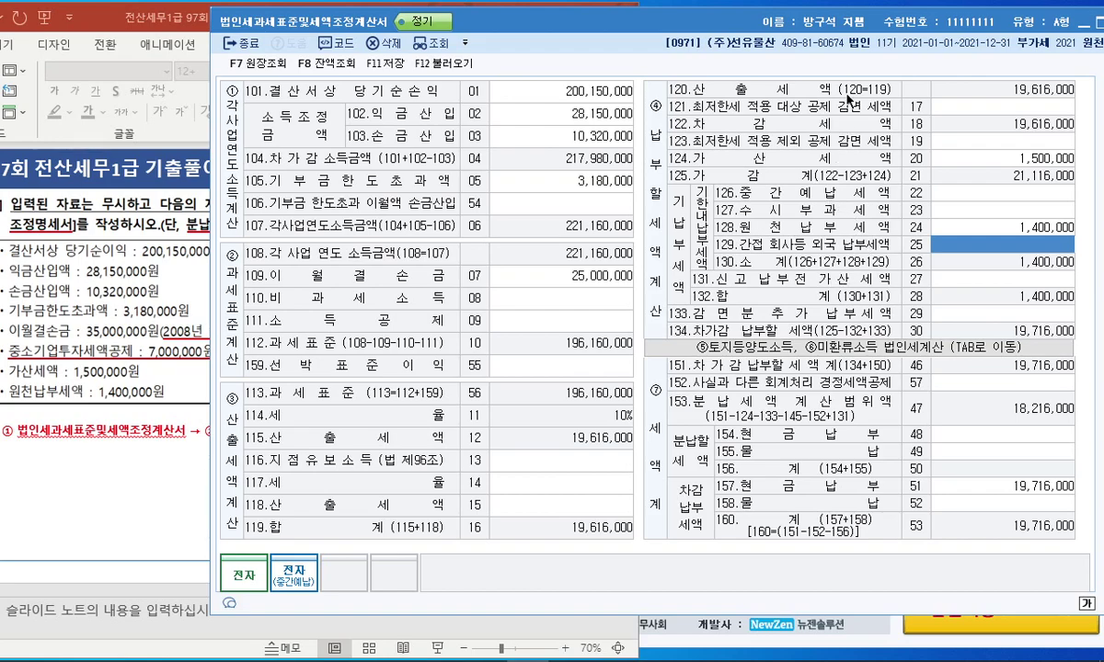
Close the tax adjustment form, saving the changes.
{"action": "left_click_drag", "start_coordinate": [780, 26], "coordinate": [656, 26]}
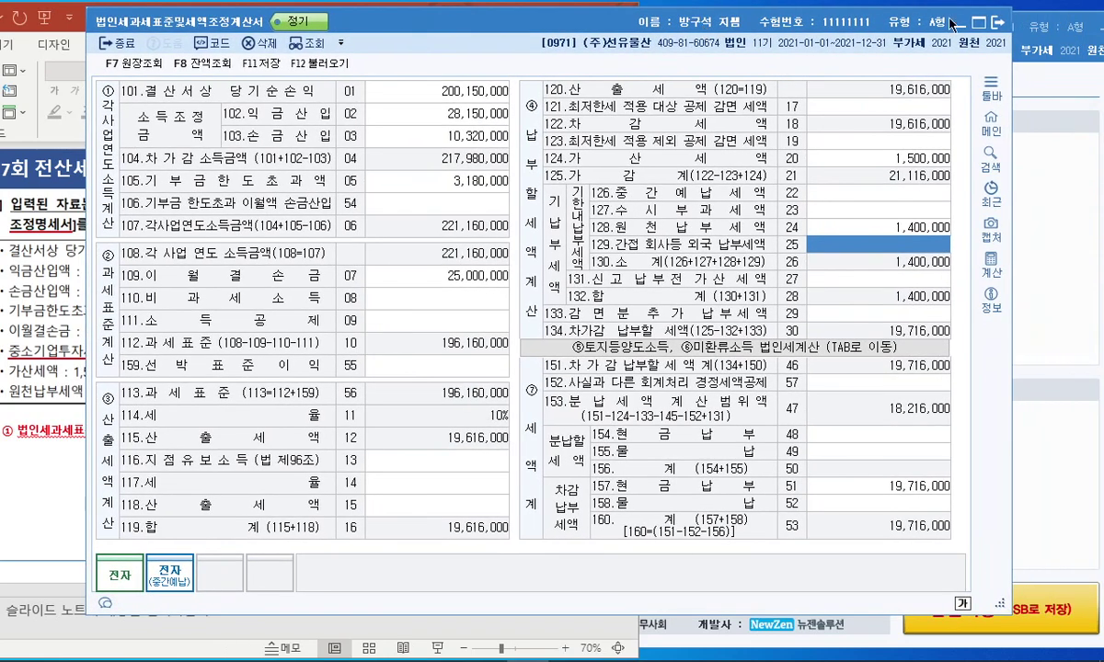
{"action": "left_click", "coordinate": [999, 27]}
{"action": "left_click", "coordinate": [526, 351]}
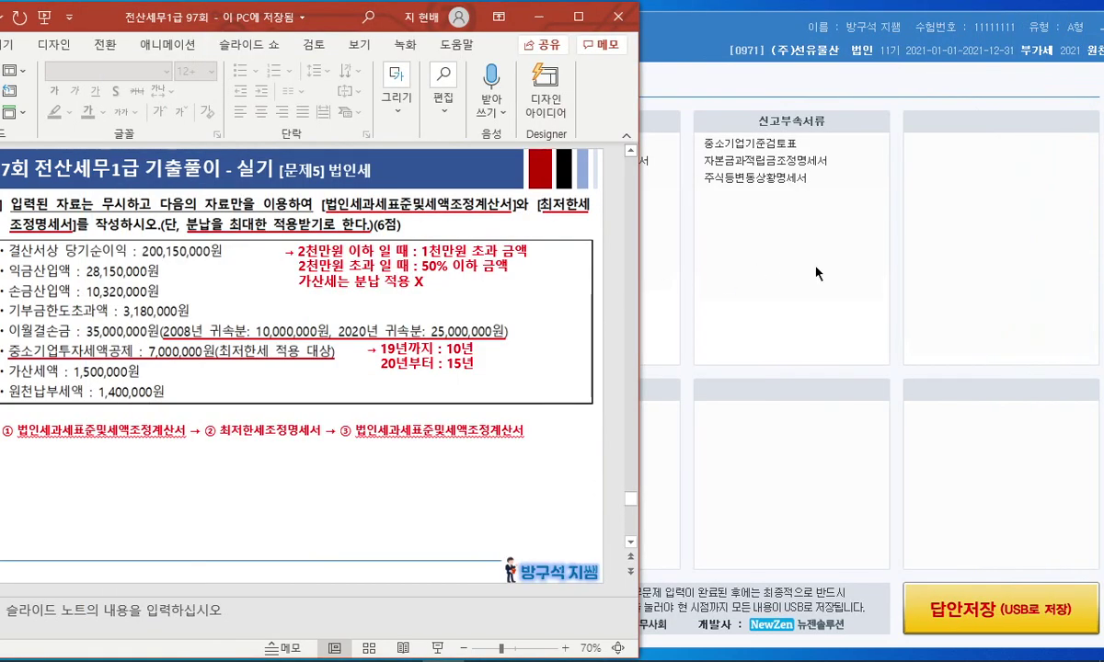
Open the 최저한세조정계산서 and load figures from the tax adjustment form.
{"action": "left_click", "coordinate": [447, 177]}
{"action": "left_click_drag", "start_coordinate": [431, 61], "coordinate": [640, 44]}
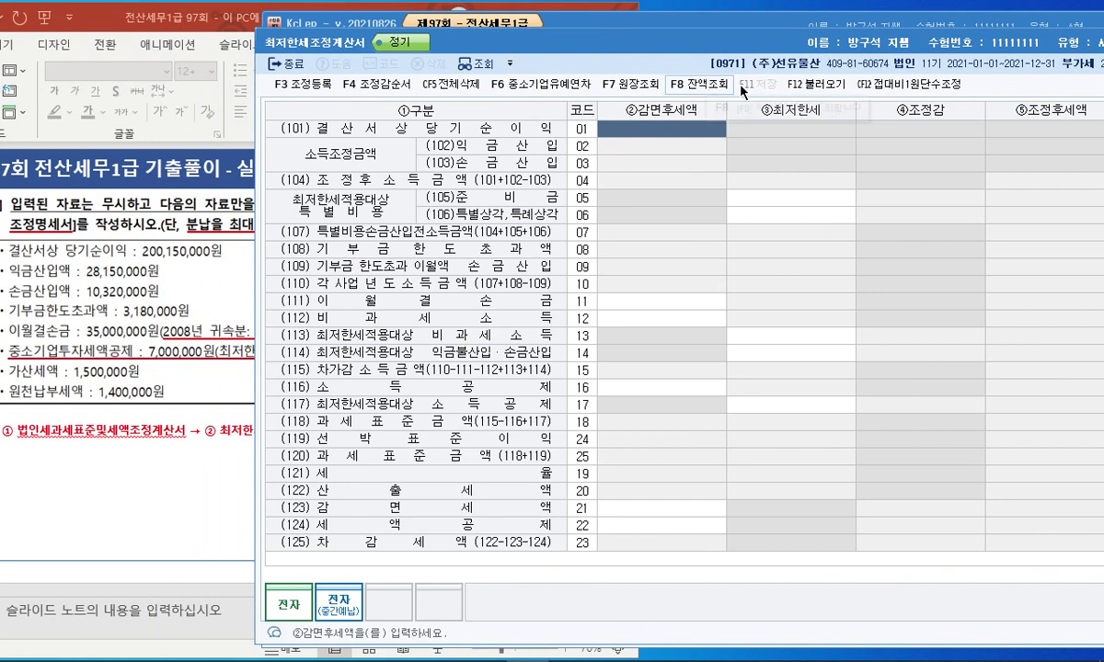
{"action": "left_click", "coordinate": [814, 84]}
{"action": "left_click", "coordinate": [742, 367]}
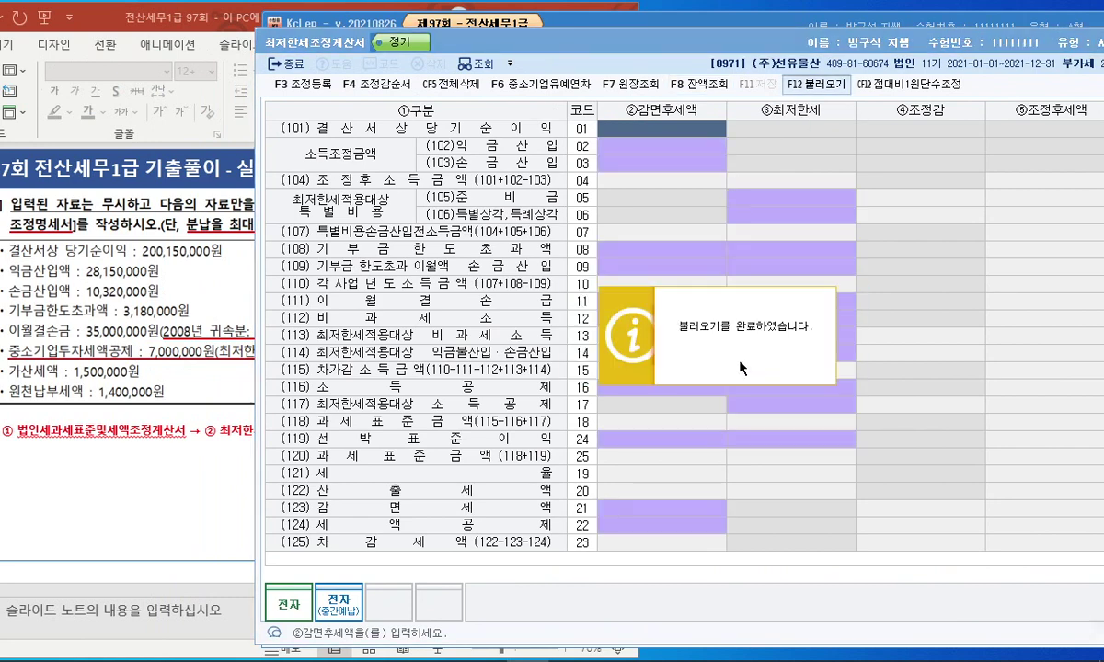
Check the loaded 25,000,000 loss and 200,150,000 net income against the problem slide.
{"action": "left_click_drag", "start_coordinate": [676, 51], "coordinate": [621, 25]}
{"action": "left_click", "coordinate": [618, 277]}
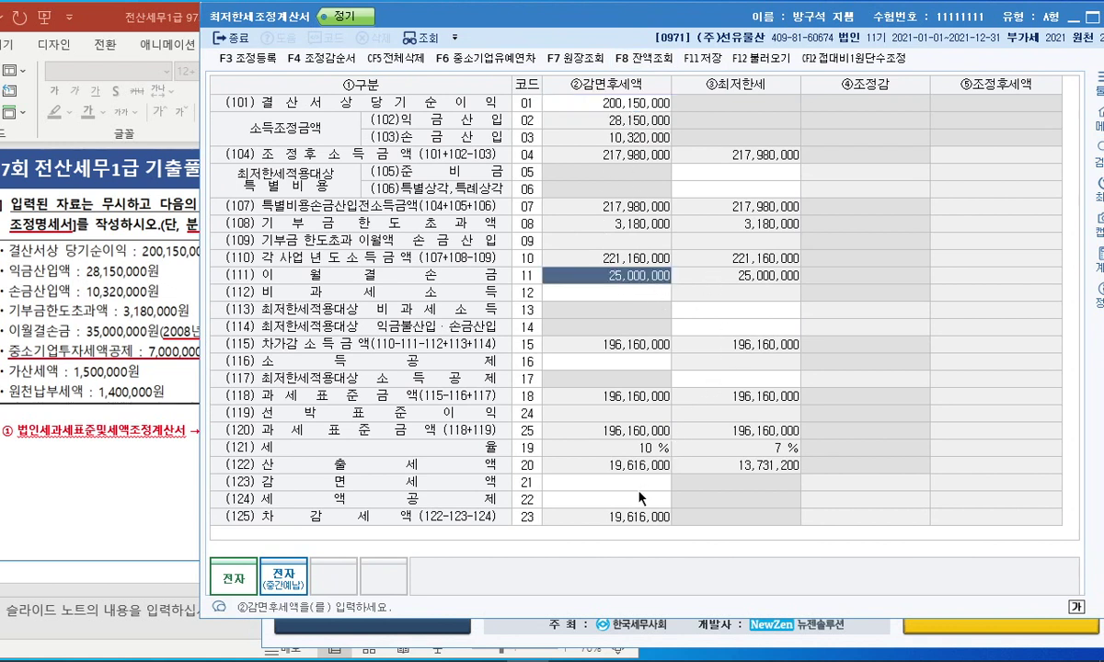
{"action": "left_click", "coordinate": [622, 105]}
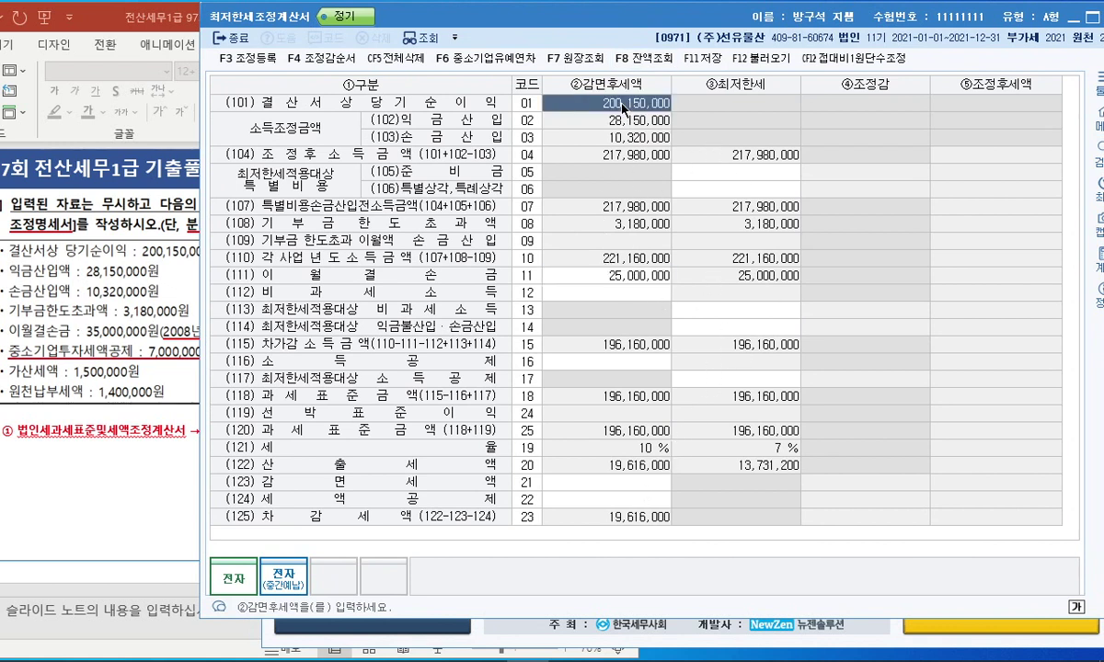
{"action": "left_click", "coordinate": [672, 172]}
{"action": "left_click", "coordinate": [120, 456]}
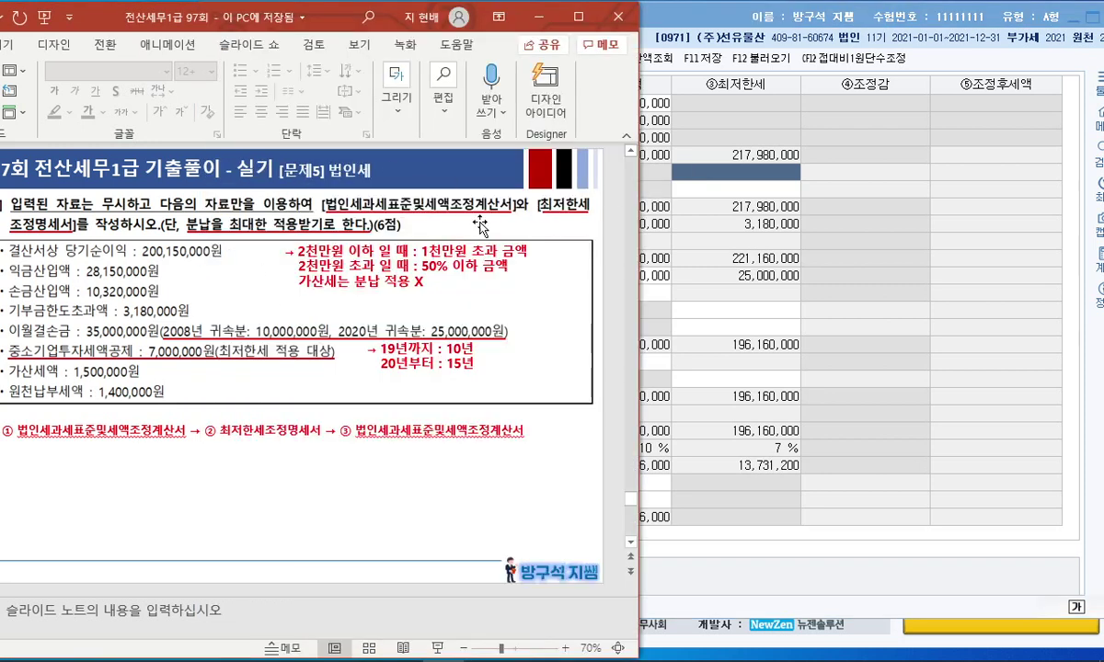
{"action": "left_click", "coordinate": [668, 173]}
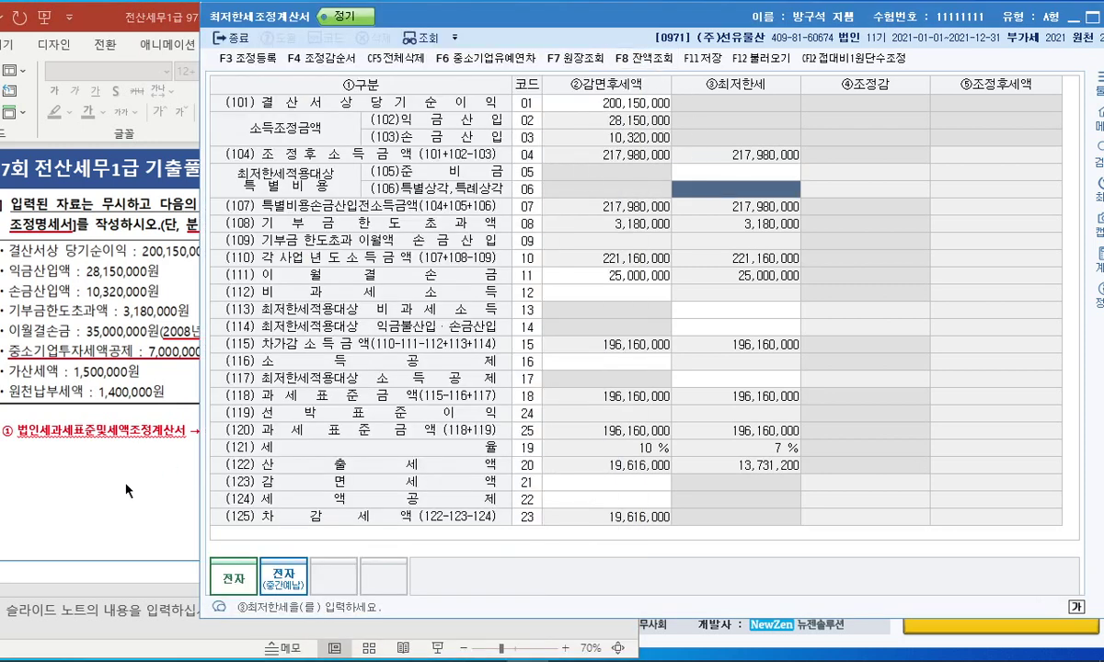
{"action": "left_click", "coordinate": [127, 491]}
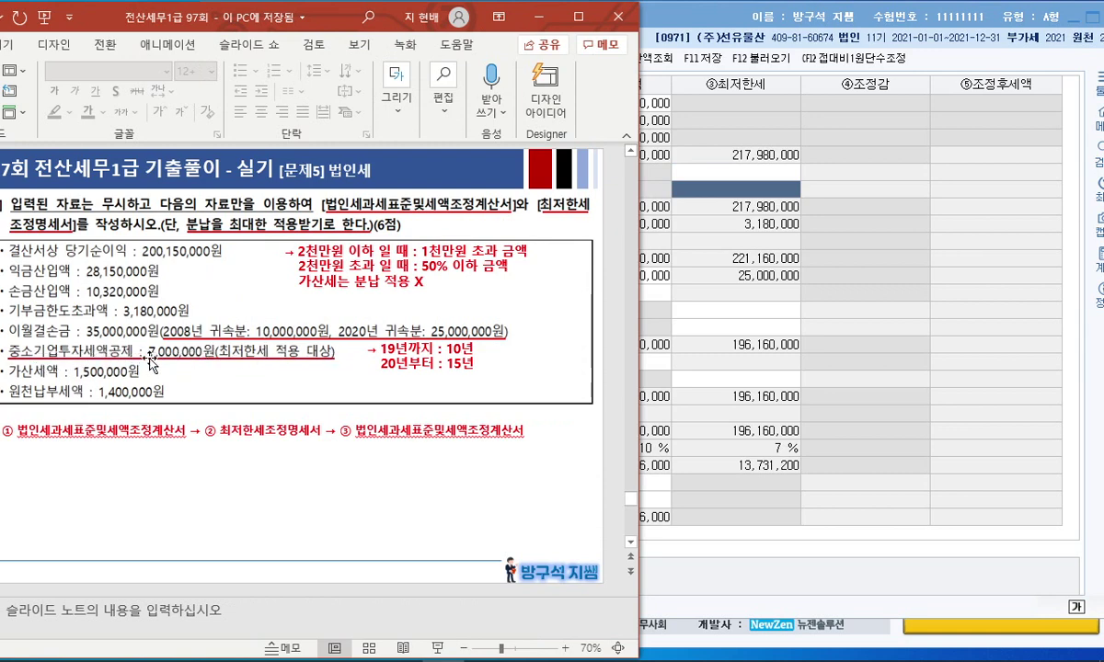
{"action": "left_click", "coordinate": [722, 373]}
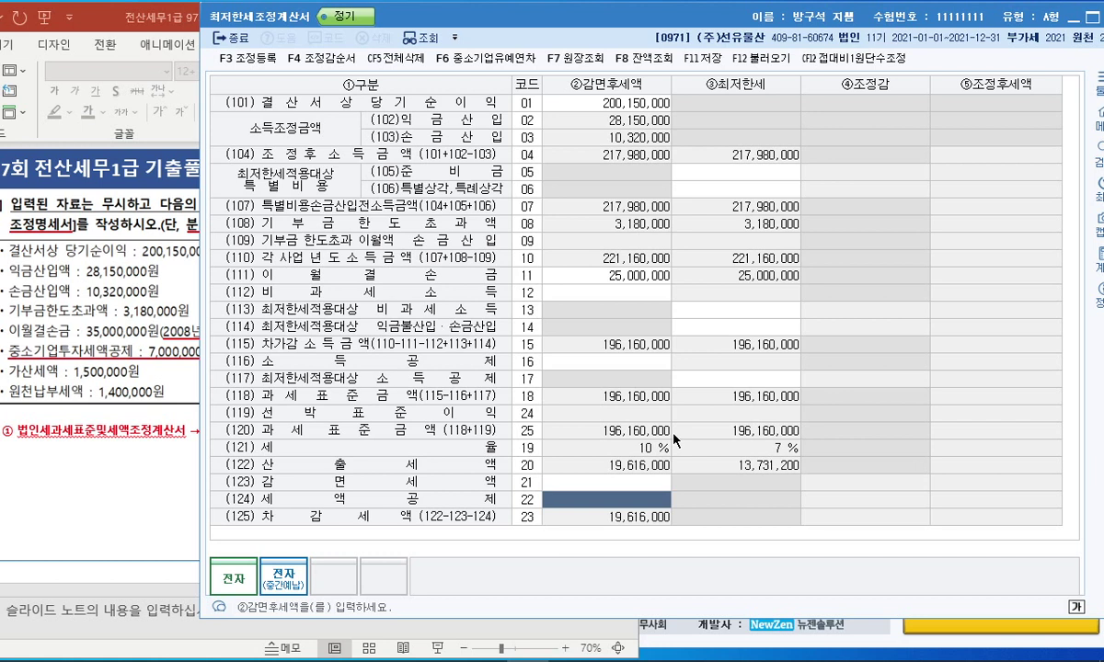
Enter the 7,000,000 tax credit, cut to 5,884,800, and save the statement.
{"action": "type", "text": "7000000"}
{"action": "key", "text": "Return"}
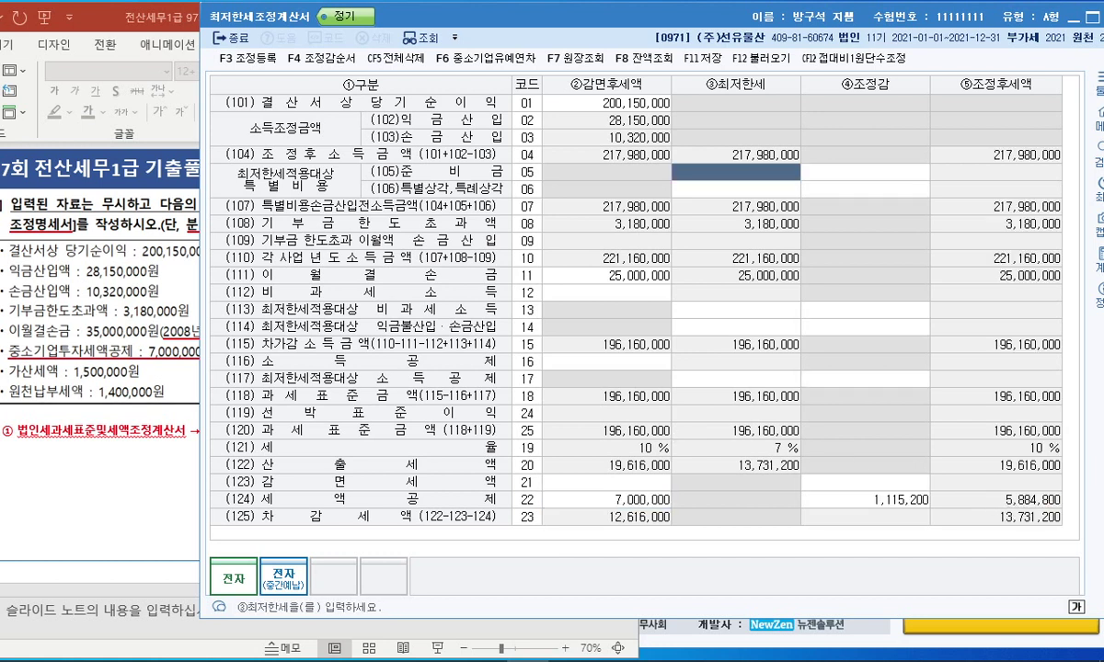
{"action": "mouse_move", "coordinate": [1048, 485]}
{"action": "left_mouse_down"}
{"action": "mouse_move", "coordinate": [990, 500]}
{"action": "mouse_move", "coordinate": [1030, 511]}
{"action": "mouse_move", "coordinate": [1064, 489]}
{"action": "left_mouse_up"}
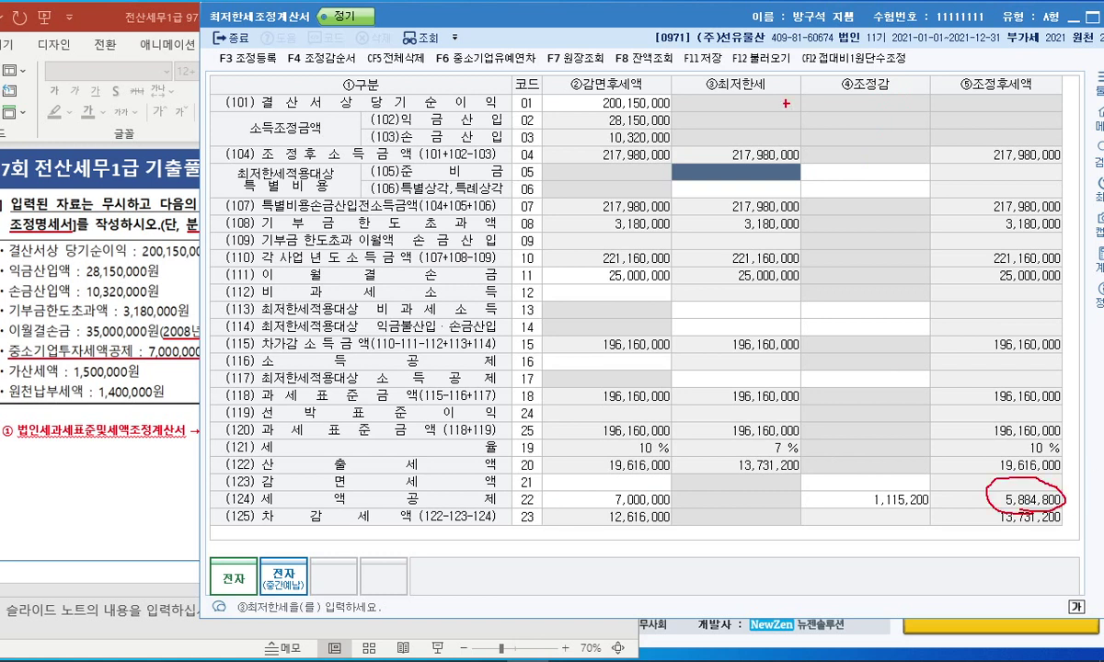
{"action": "left_click", "coordinate": [701, 58]}
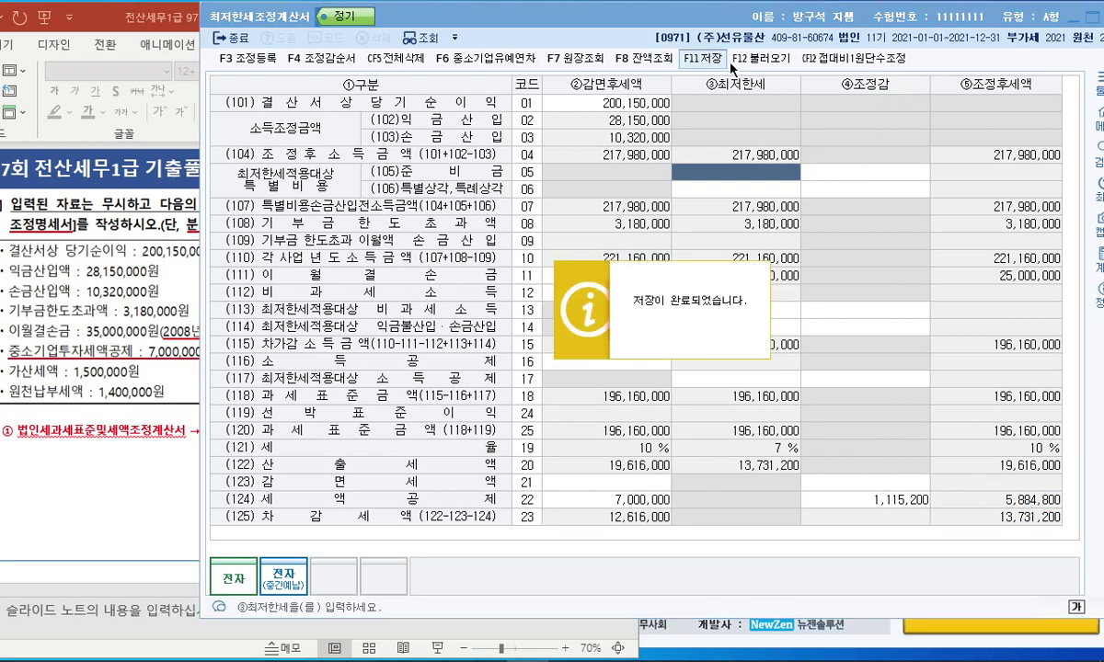
{"action": "key", "text": "Return"}
{"action": "left_click_drag", "start_coordinate": [733, 16], "coordinate": [457, 33]}
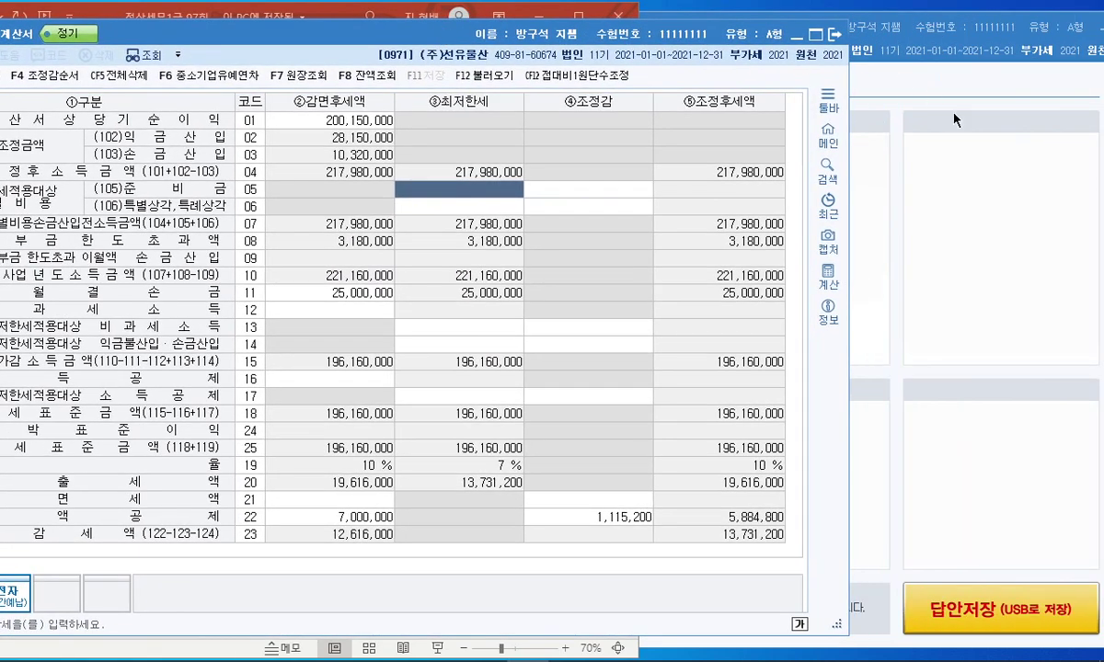
Open 법인세과세표준및세액조정계산서 and enter 5,884,800 as the row 121 credit.
{"action": "left_click_drag", "start_coordinate": [920, 37], "coordinate": [901, 32]}
{"action": "left_click_drag", "start_coordinate": [574, 14], "coordinate": [792, 36]}
{"action": "left_click", "coordinate": [626, 176]}
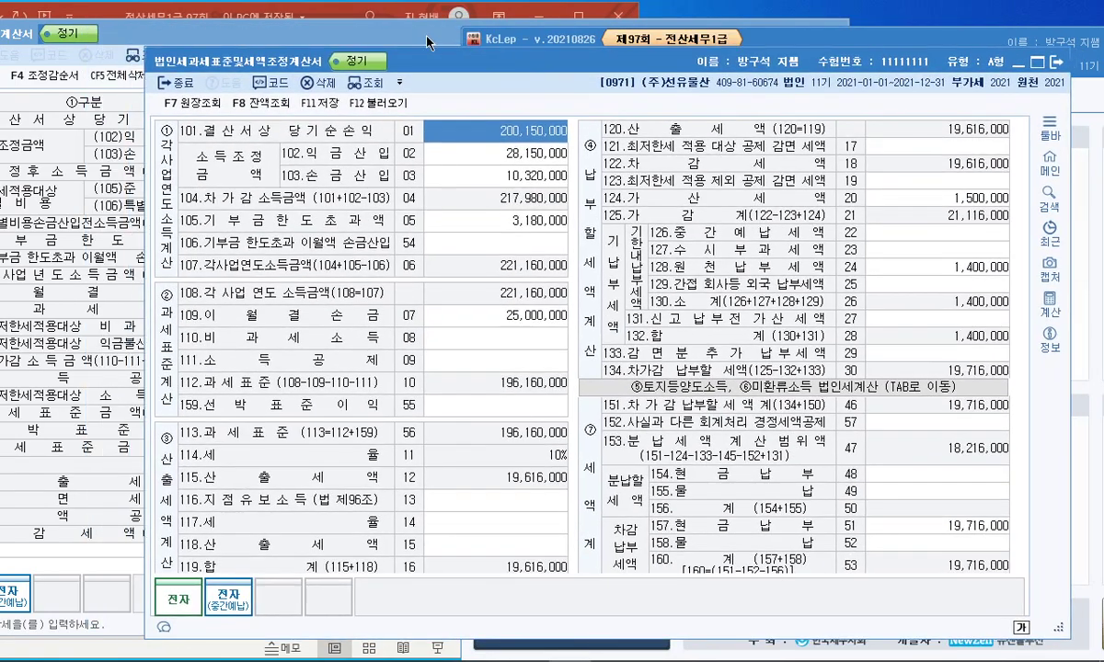
{"action": "left_click", "coordinate": [428, 43]}
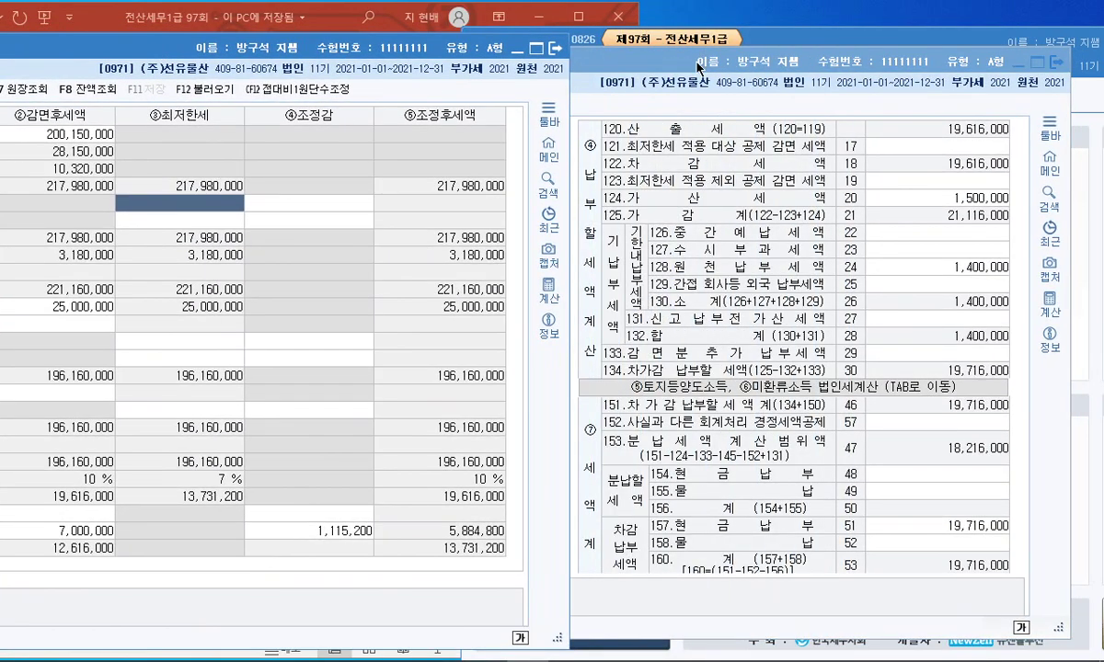
{"action": "left_click", "coordinate": [667, 62]}
{"action": "left_click", "coordinate": [901, 149]}
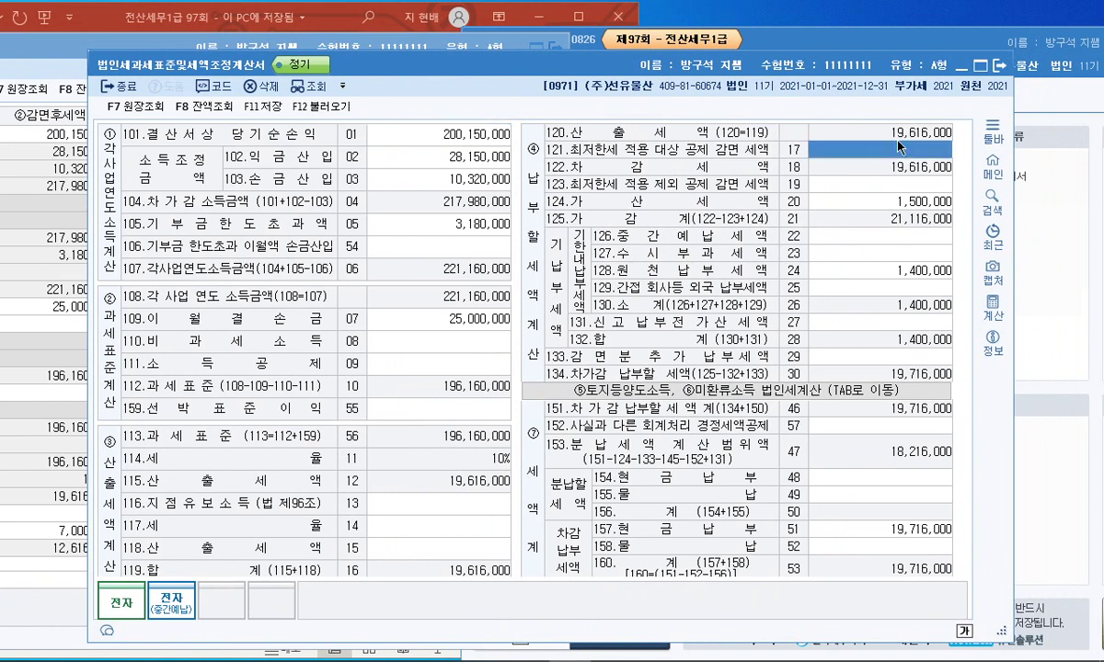
{"action": "type", "text": "5884800"}
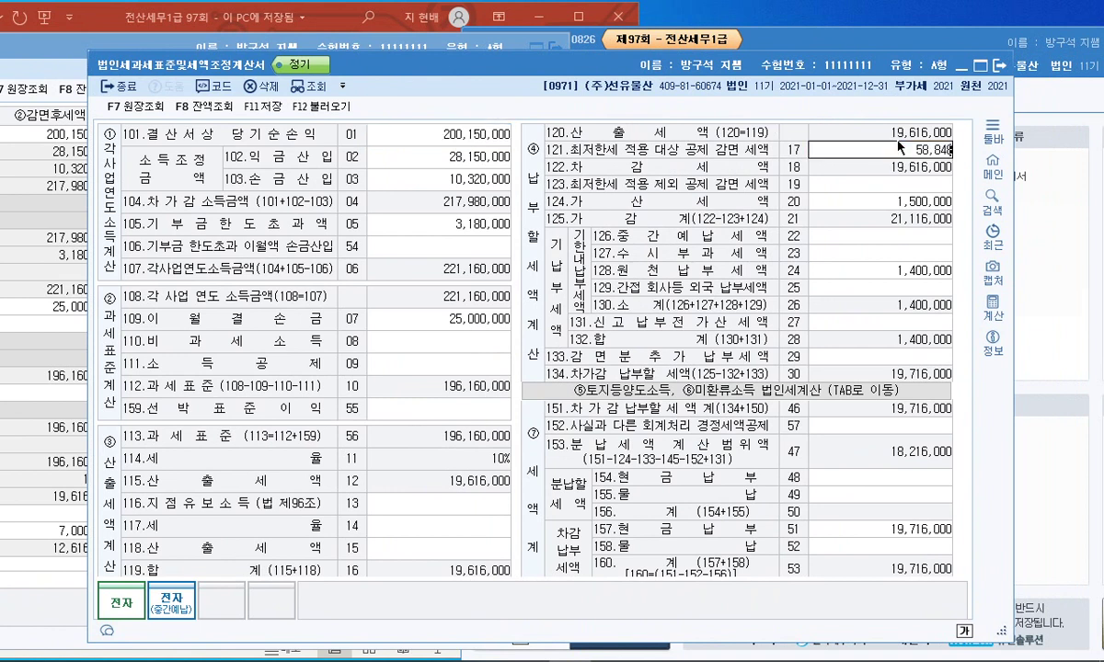
{"action": "key", "text": "Return"}
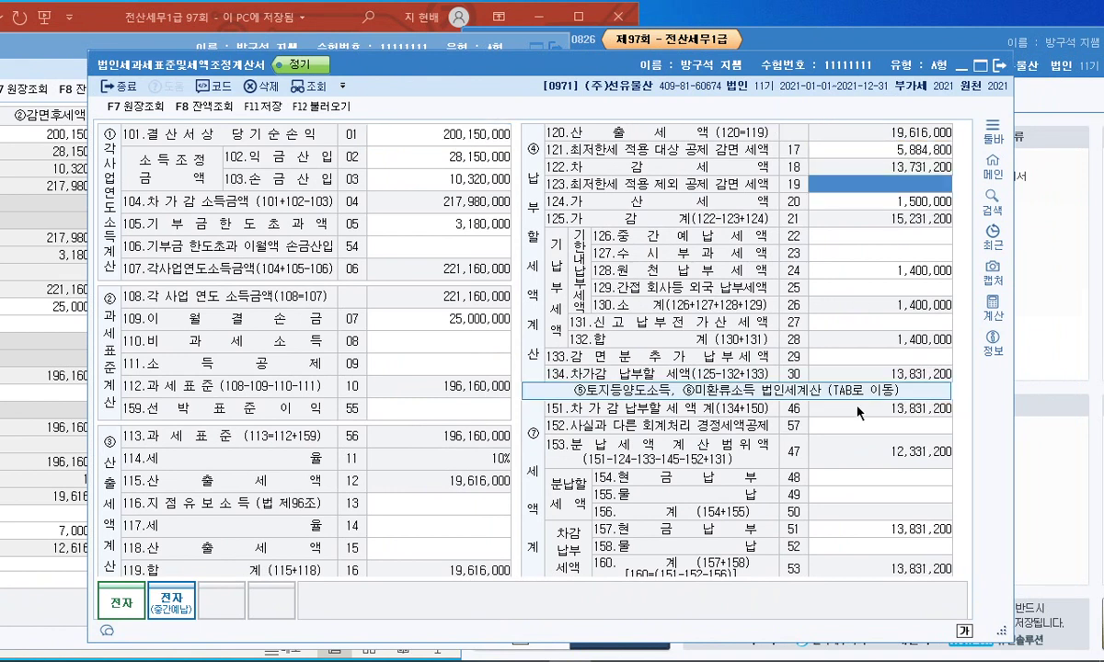
Enter 2,331,200 as the row 154 cash installment, then close the form.
{"action": "left_click", "coordinate": [814, 475]}
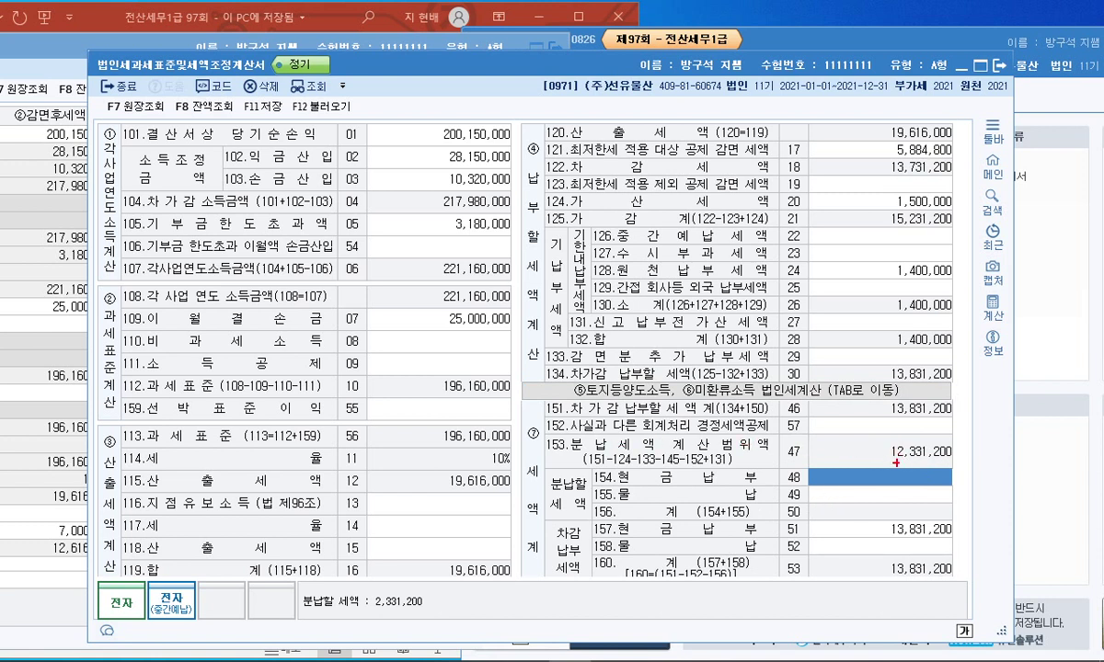
{"action": "mouse_move", "coordinate": [956, 201]}
{"action": "left_mouse_down"}
{"action": "mouse_move", "coordinate": [891, 195]}
{"action": "mouse_move", "coordinate": [948, 188]}
{"action": "left_mouse_up"}
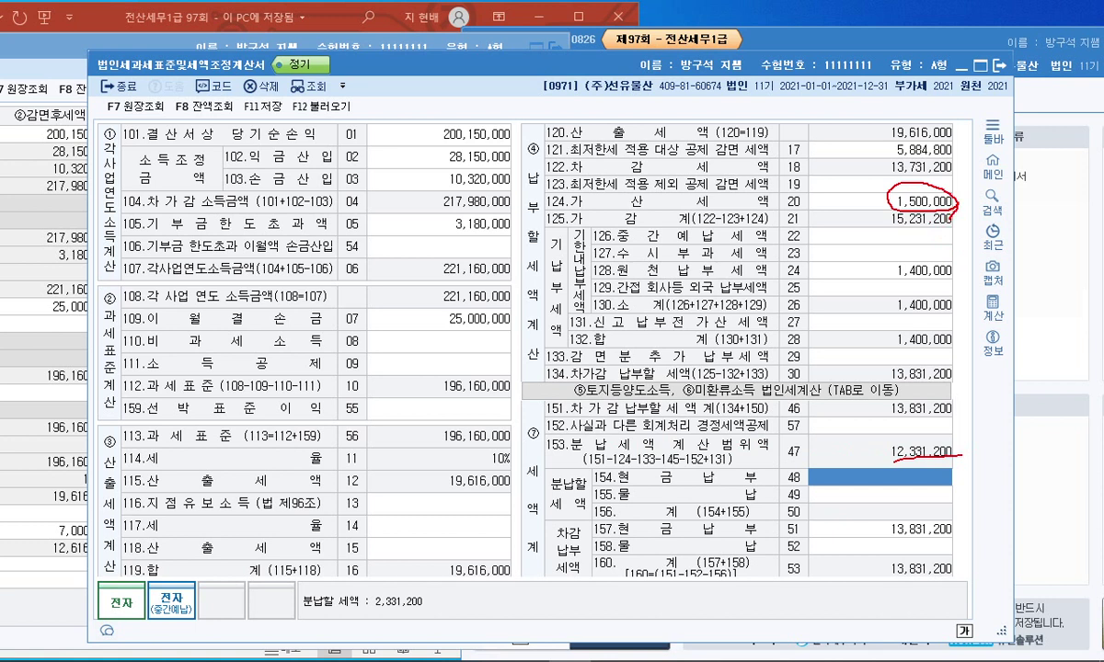
{"action": "left_click_drag", "start_coordinate": [917, 590], "coordinate": [920, 585]}
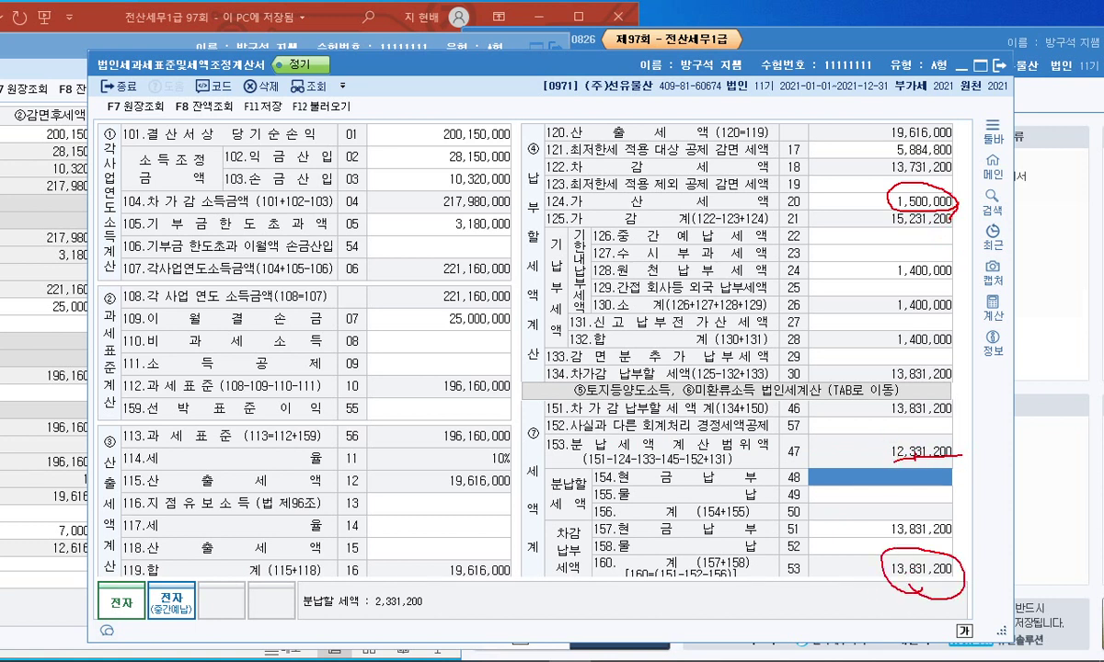
{"action": "mouse_move", "coordinate": [889, 455]}
{"action": "left_mouse_down"}
{"action": "mouse_move", "coordinate": [879, 438]}
{"action": "mouse_move", "coordinate": [957, 449]}
{"action": "mouse_move", "coordinate": [955, 471]}
{"action": "left_mouse_up"}
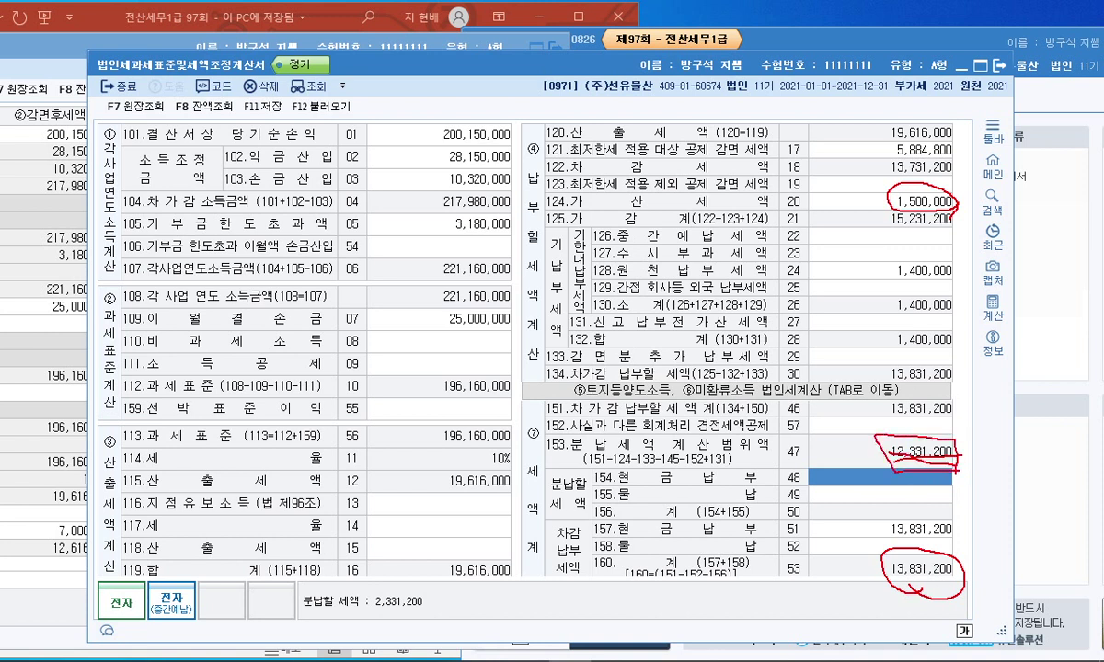
{"action": "key", "text": "Escape"}
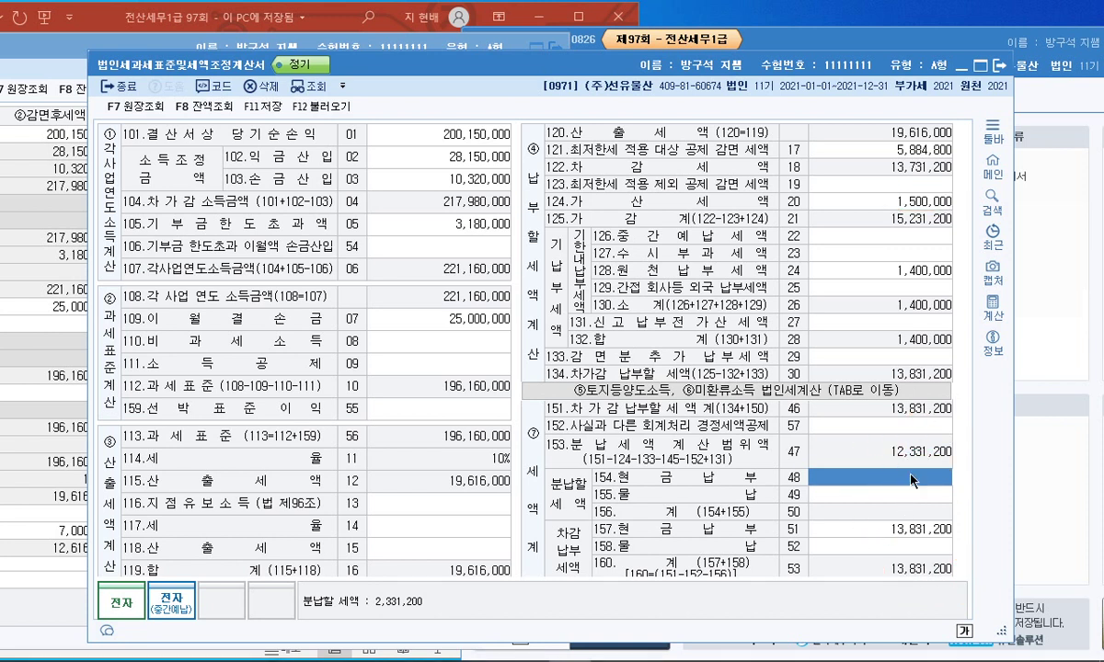
{"action": "type", "text": "2,331,200"}
{"action": "key", "text": "Return"}
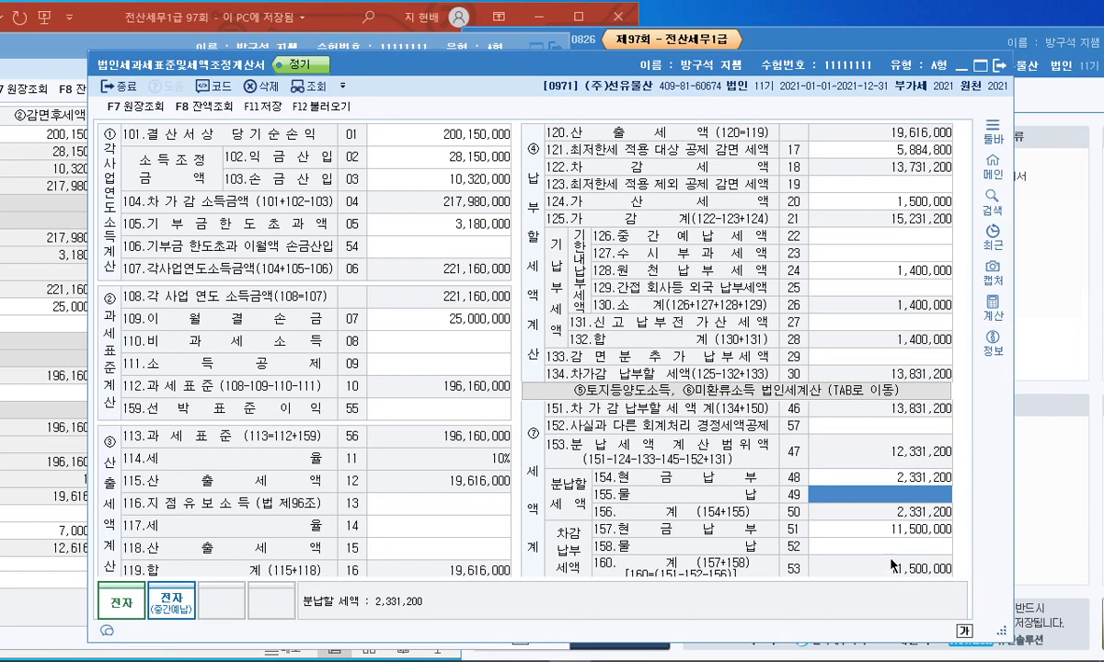
{"action": "left_click_drag", "start_coordinate": [784, 71], "coordinate": [741, 54]}
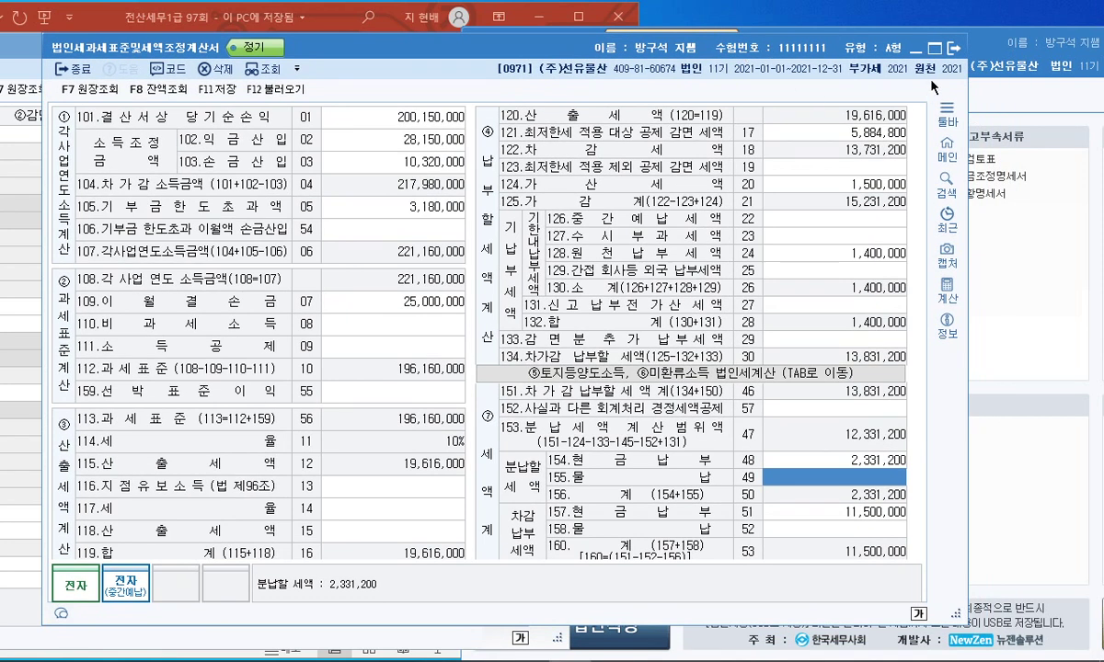
{"action": "key", "text": "Escape"}
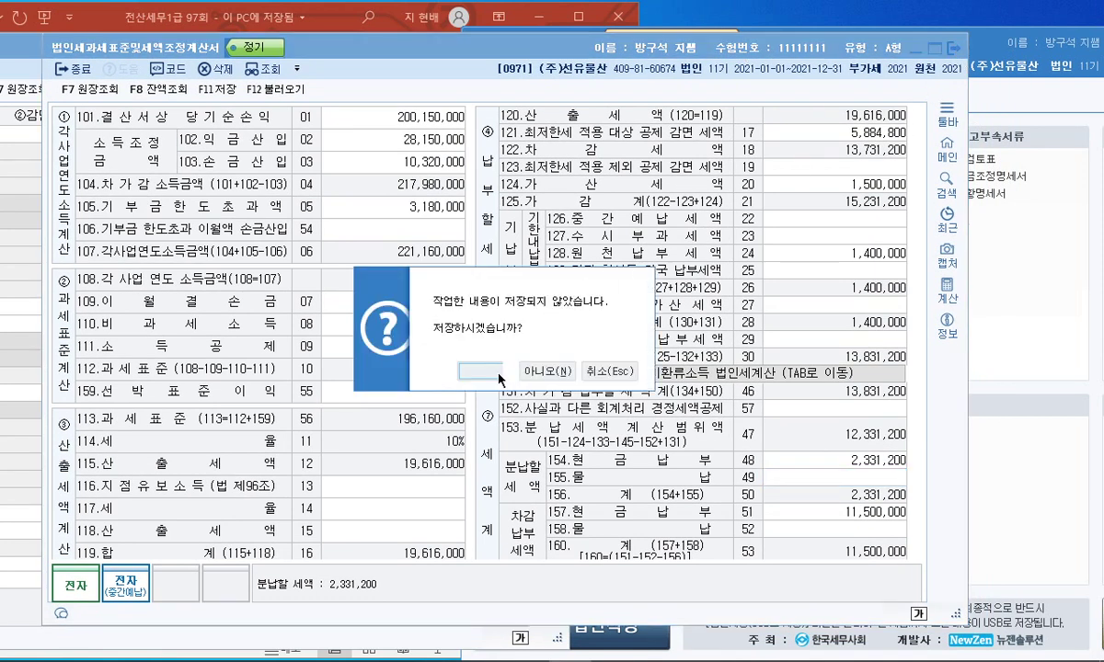
Save and close the KcLep forms, then present slide 36's dividend problem full screen.
{"action": "left_click", "coordinate": [498, 373]}
{"action": "left_click", "coordinate": [521, 46]}
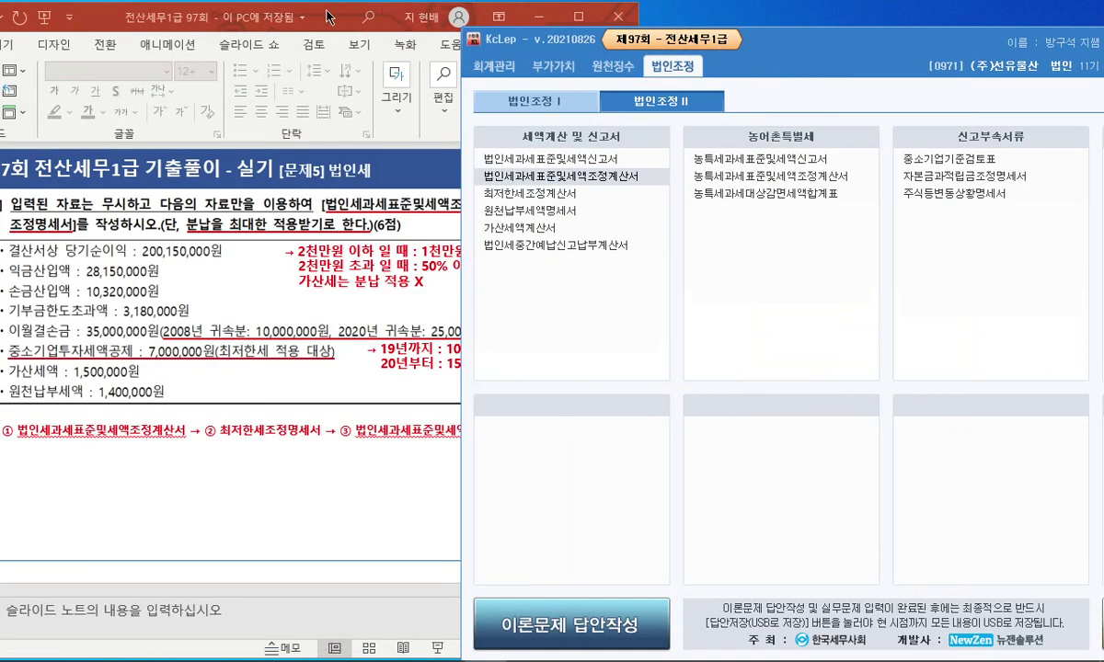
{"action": "left_click", "coordinate": [326, 17]}
{"action": "left_click", "coordinate": [578, 16]}
{"action": "left_click", "coordinate": [84, 512]}
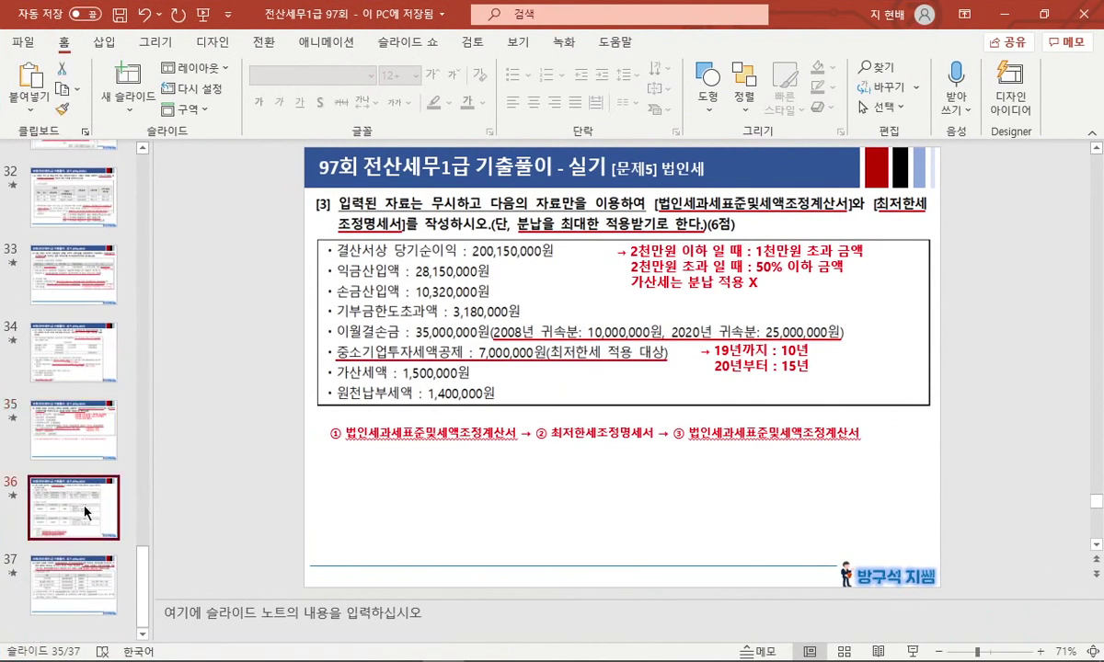
{"action": "key", "text": "shift+F5"}
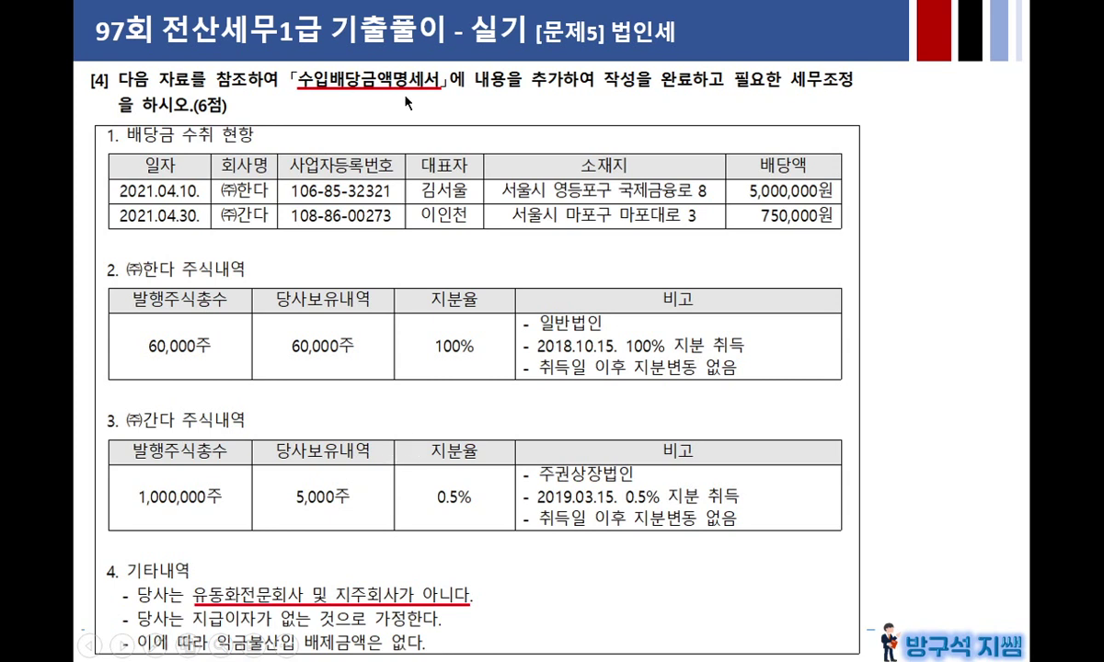
Underline '지급이자가 없는 것으로 가정한다.' and end the slide show.
{"action": "left_click_drag", "start_coordinate": [192, 628], "coordinate": [442, 628]}
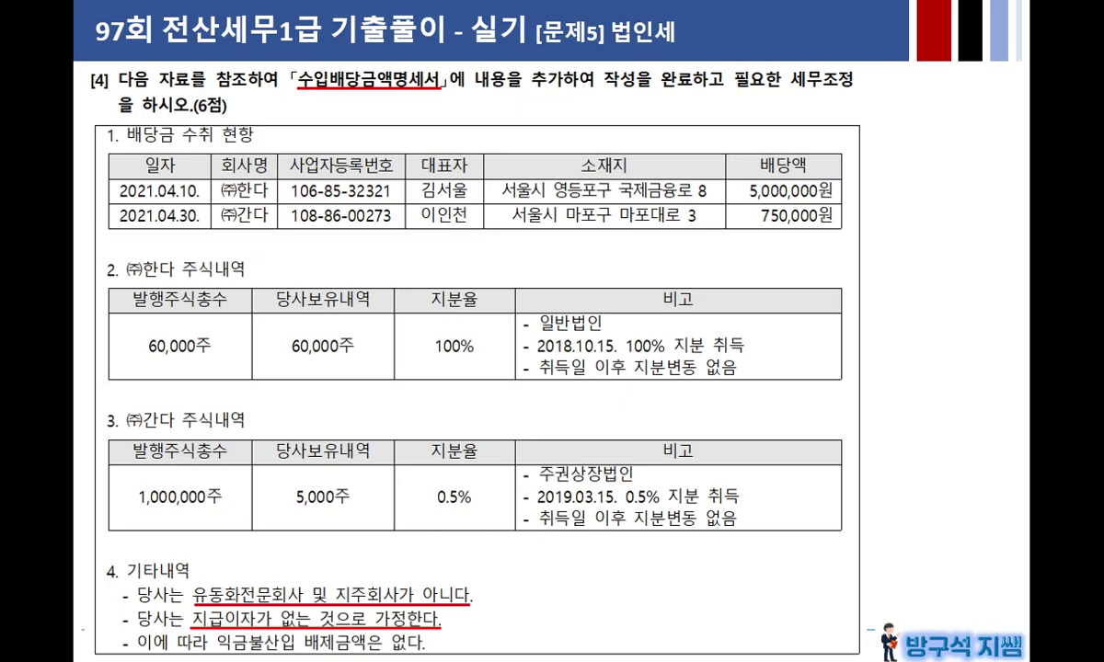
{"action": "key", "text": "Escape"}
Open 수입배당금액명세서 under 법인조정 I, arranged beside the problem slide.
{"action": "left_click", "coordinate": [979, 13]}
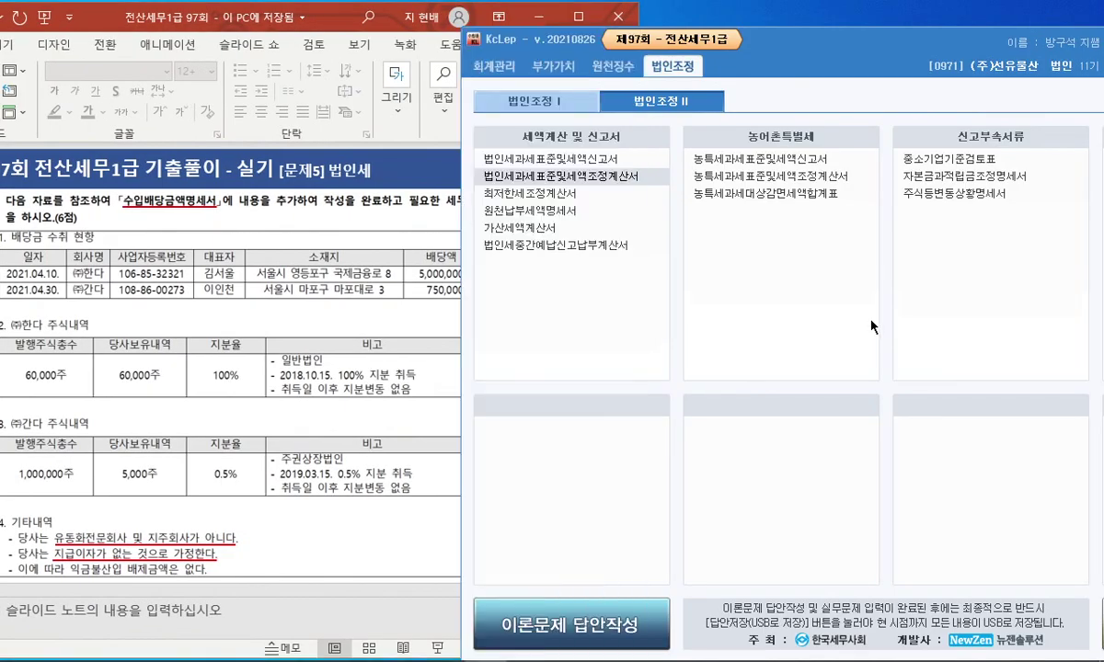
{"action": "left_click", "coordinate": [1000, 506]}
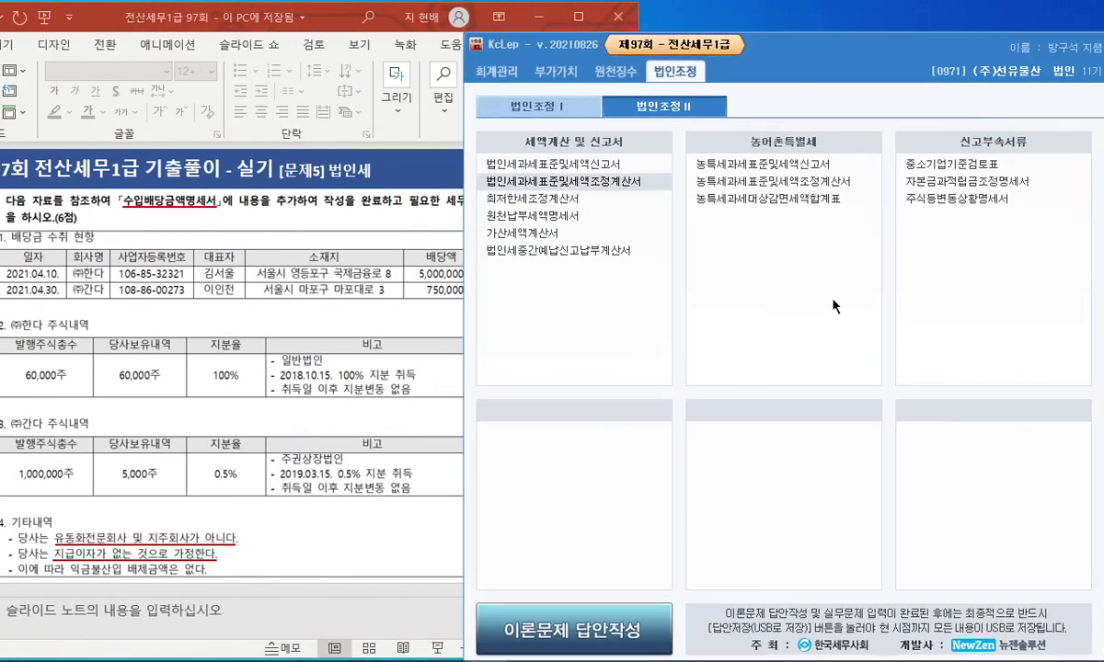
{"action": "left_click", "coordinate": [537, 101]}
{"action": "left_click_drag", "start_coordinate": [755, 52], "coordinate": [566, 32]}
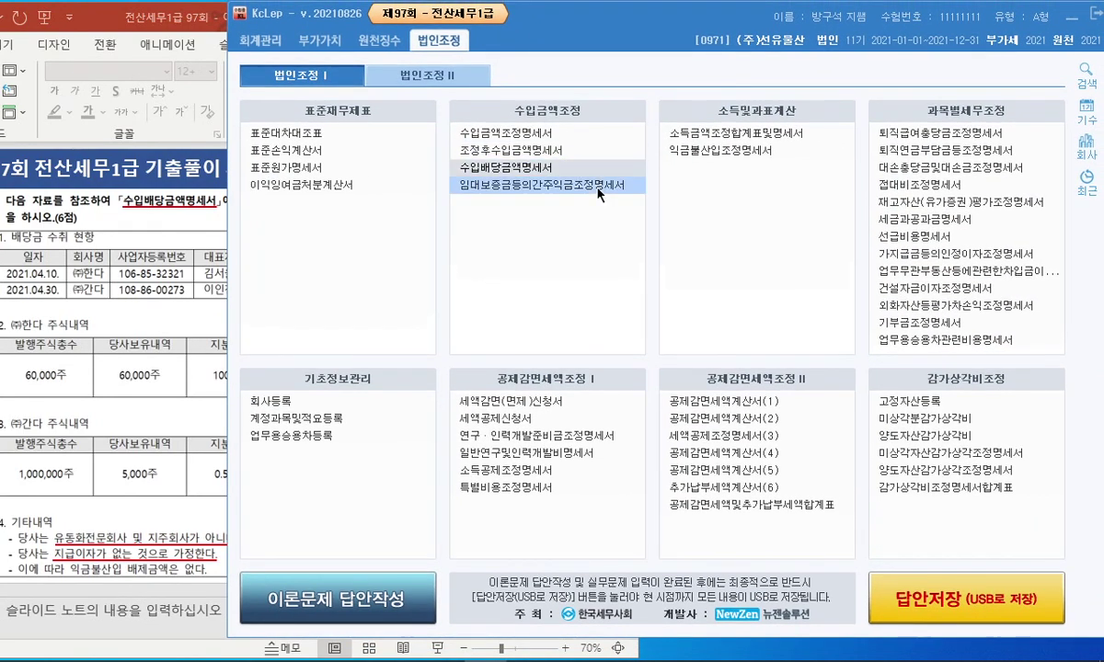
{"action": "left_click", "coordinate": [504, 167]}
{"action": "left_click_drag", "start_coordinate": [503, 53], "coordinate": [636, 60]}
{"action": "left_click", "coordinate": [129, 13]}
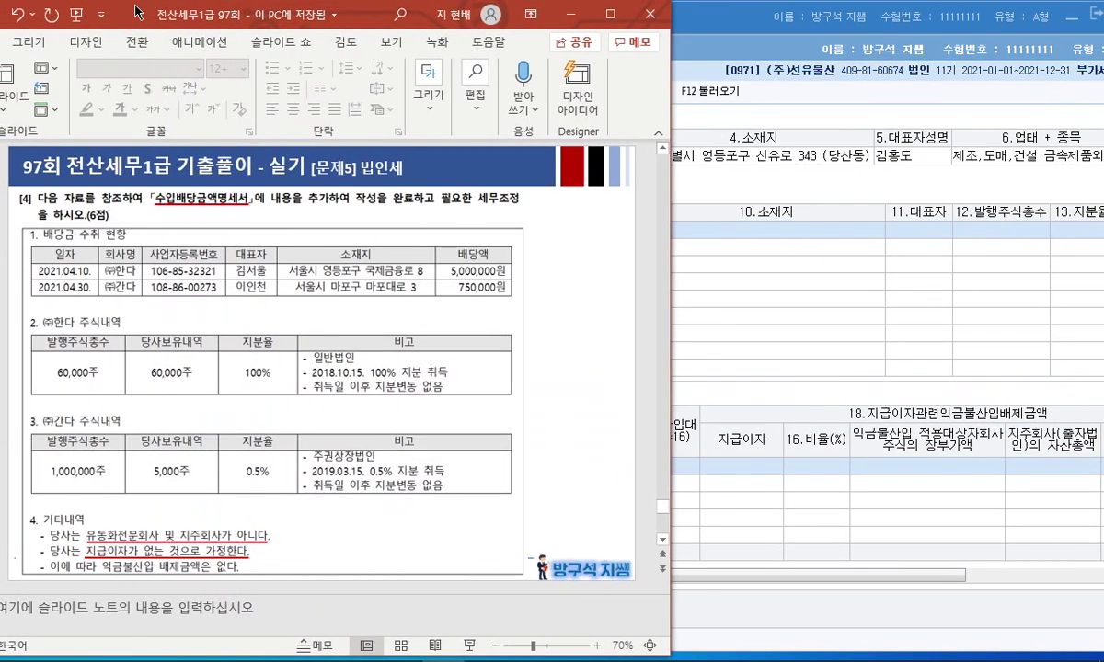
{"action": "left_click_drag", "start_coordinate": [501, 55], "coordinate": [637, 53]}
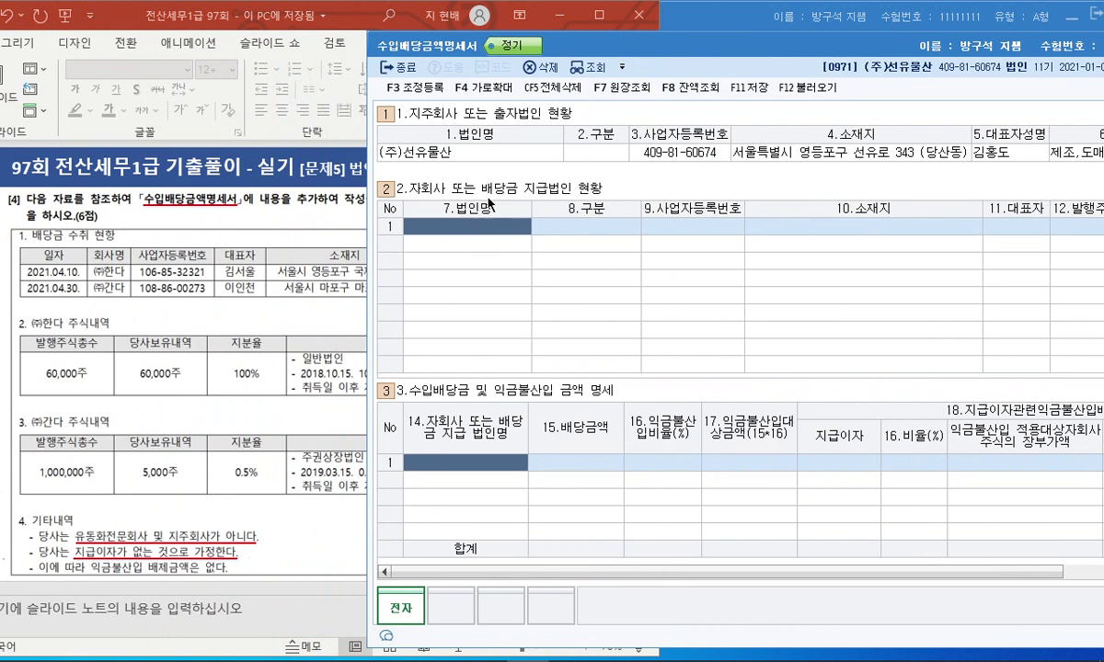
Enter (주)한다 as 기타법인 with its business registration number in row 1.
{"action": "type", "text": "(주)한다"}
{"action": "key", "text": "Return"}
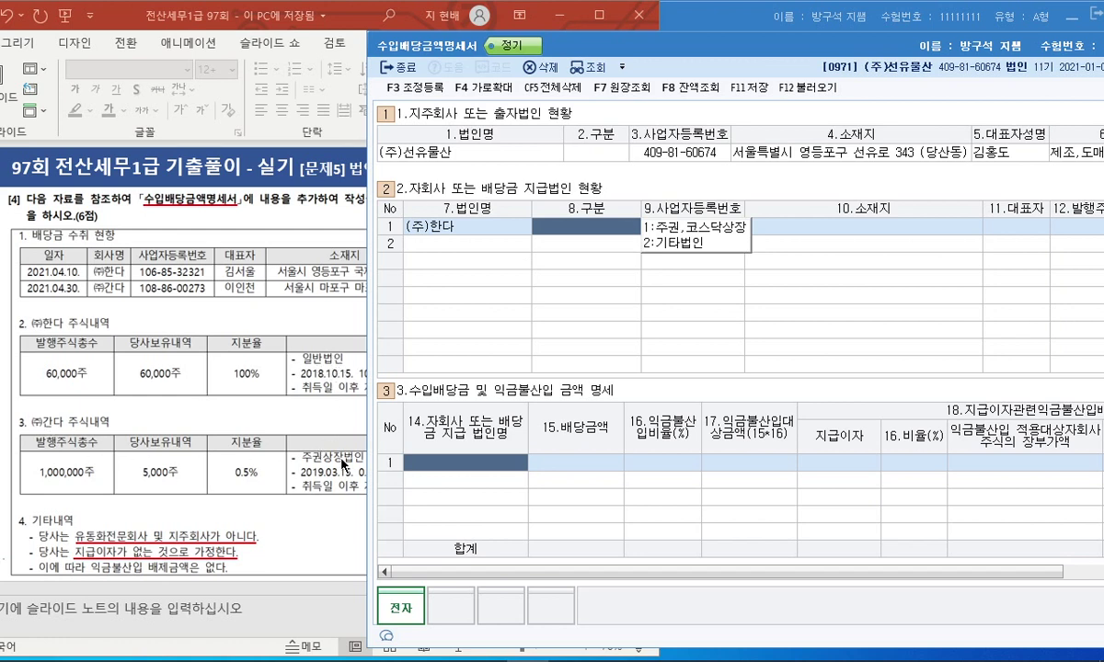
{"action": "left_click", "coordinate": [686, 245]}
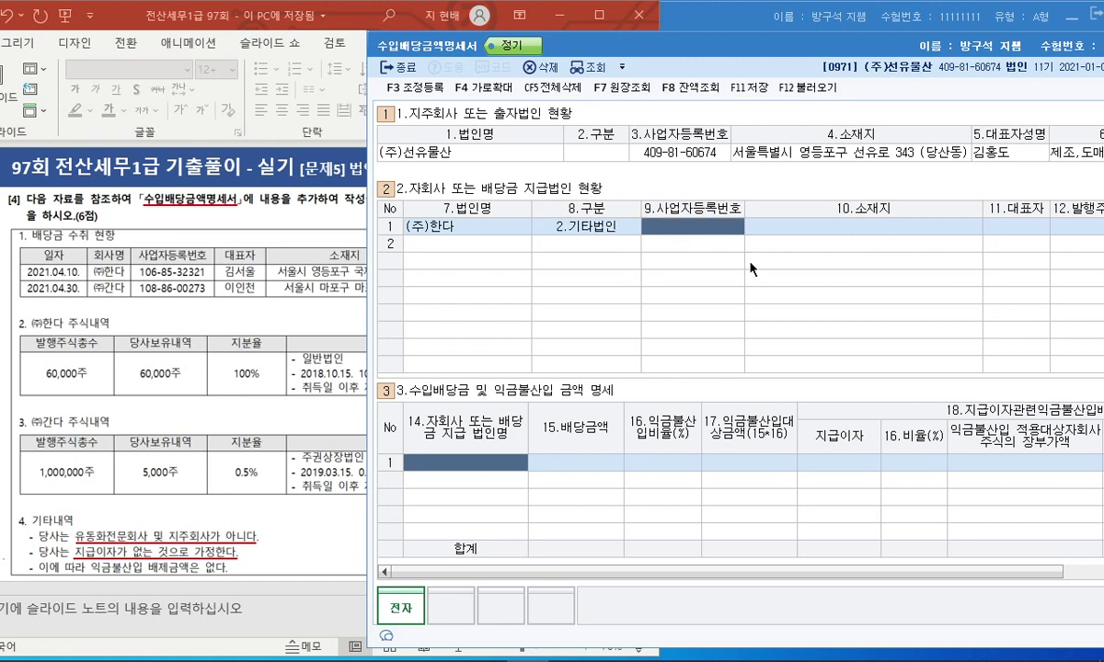
{"action": "key", "text": "Return"}
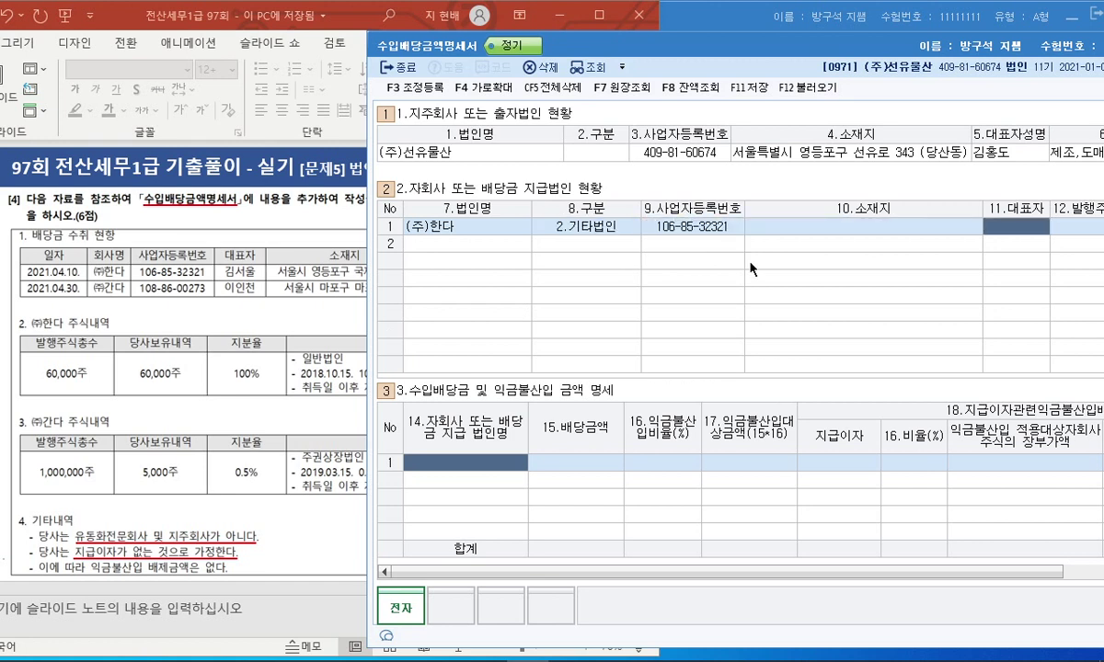
Fill in (주)한다's address and representative's name from the slide.
{"action": "left_click", "coordinate": [313, 290]}
{"action": "left_click_drag", "start_coordinate": [304, 9], "coordinate": [184, 9]}
{"action": "left_click", "coordinate": [829, 223]}
{"action": "type", "text": "ㅅ"}
{"action": "key", "text": "Return"}
{"action": "type", "text": "김서울"}
{"action": "key", "text": "Return"}
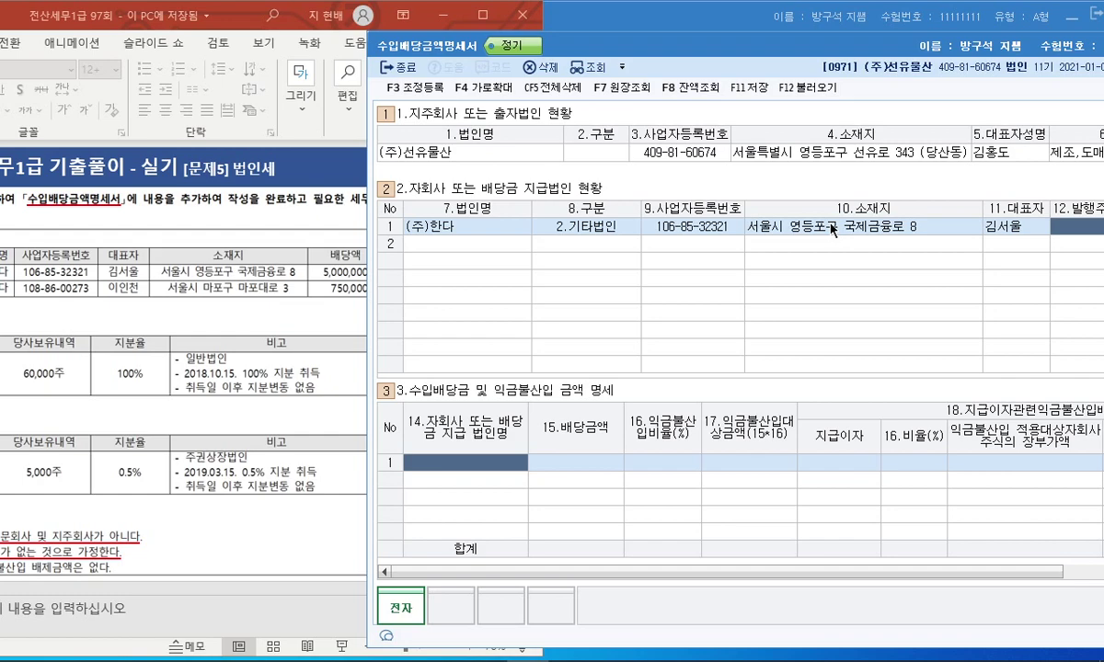
{"action": "left_click_drag", "start_coordinate": [227, 14], "coordinate": [328, 15]}
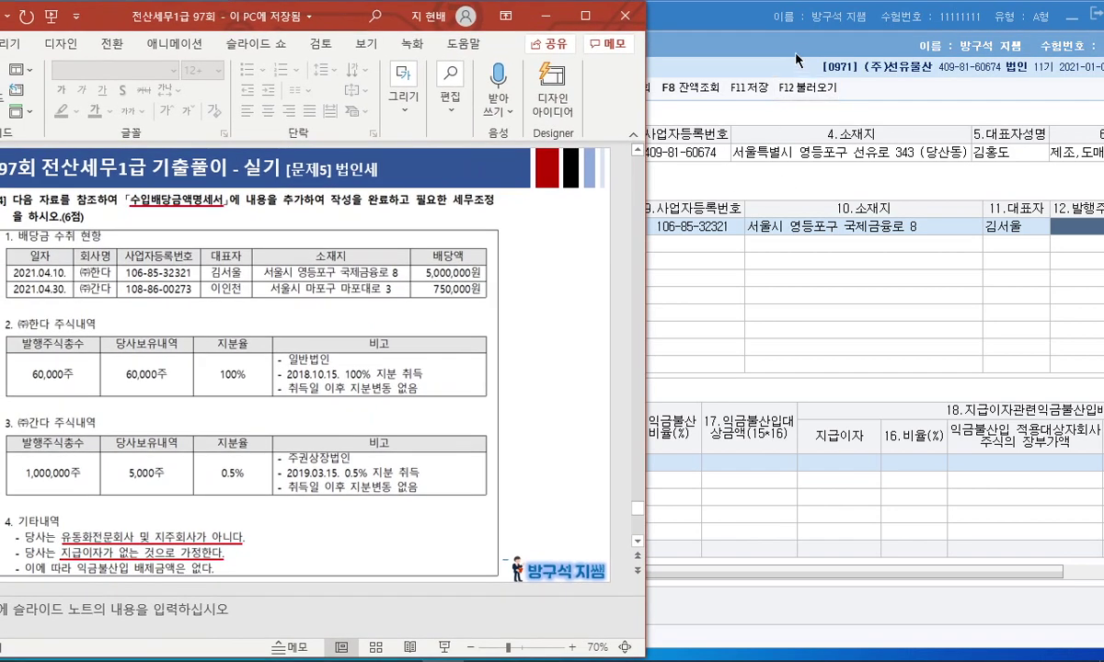
Add (주)간다 in row 2 as 주권,코스닥상장 with its business registration number.
{"action": "left_click", "coordinate": [796, 61]}
{"action": "key", "text": "Return"}
{"action": "key", "text": "Return"}
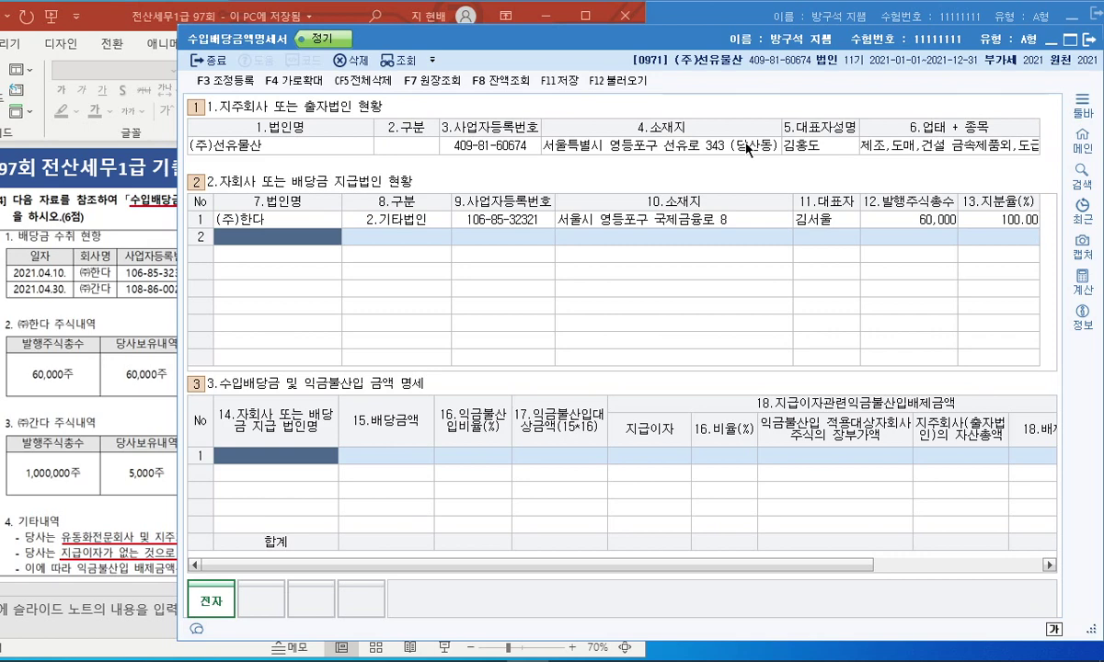
{"action": "type", "text": "(주)간다"}
{"action": "key", "text": "Return"}
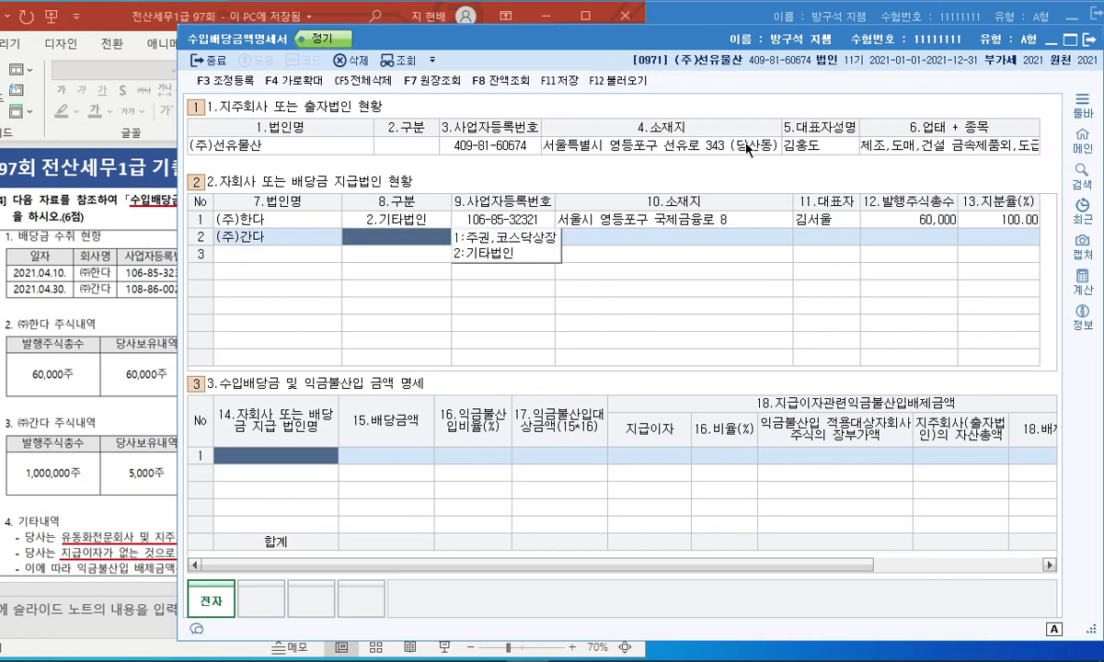
{"action": "left_click", "coordinate": [506, 236]}
{"action": "left_click_drag", "start_coordinate": [570, 42], "coordinate": [659, 51]}
Enter (주)간다's address and representative's name, then finish the row.
{"action": "left_click_drag", "start_coordinate": [594, 46], "coordinate": [749, 46]}
{"action": "left_click", "coordinate": [854, 244]}
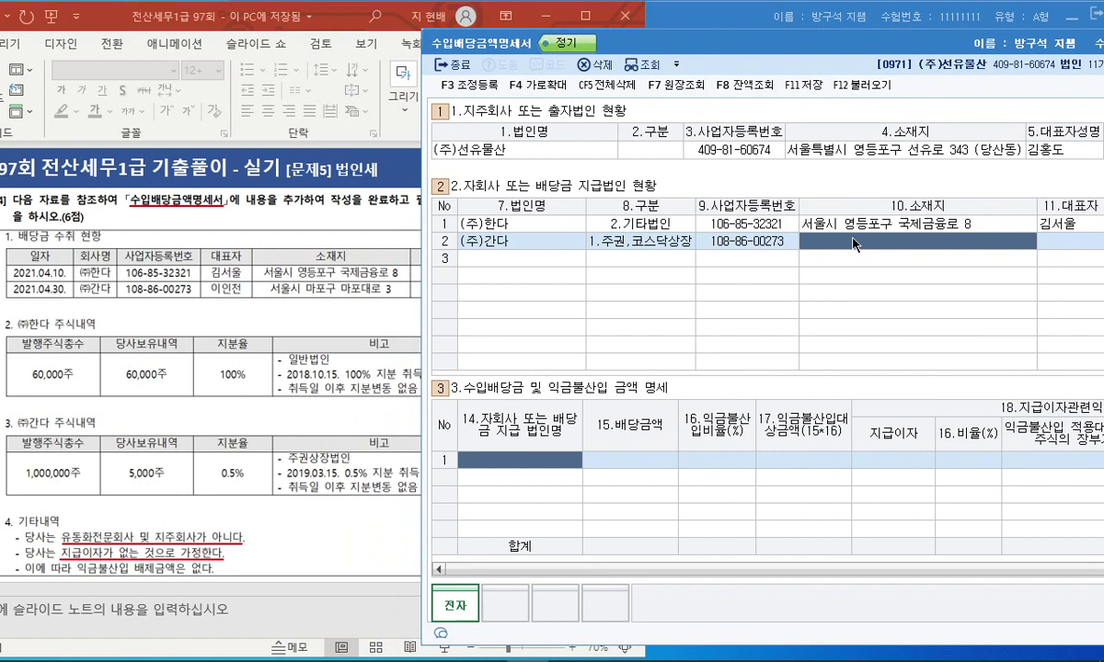
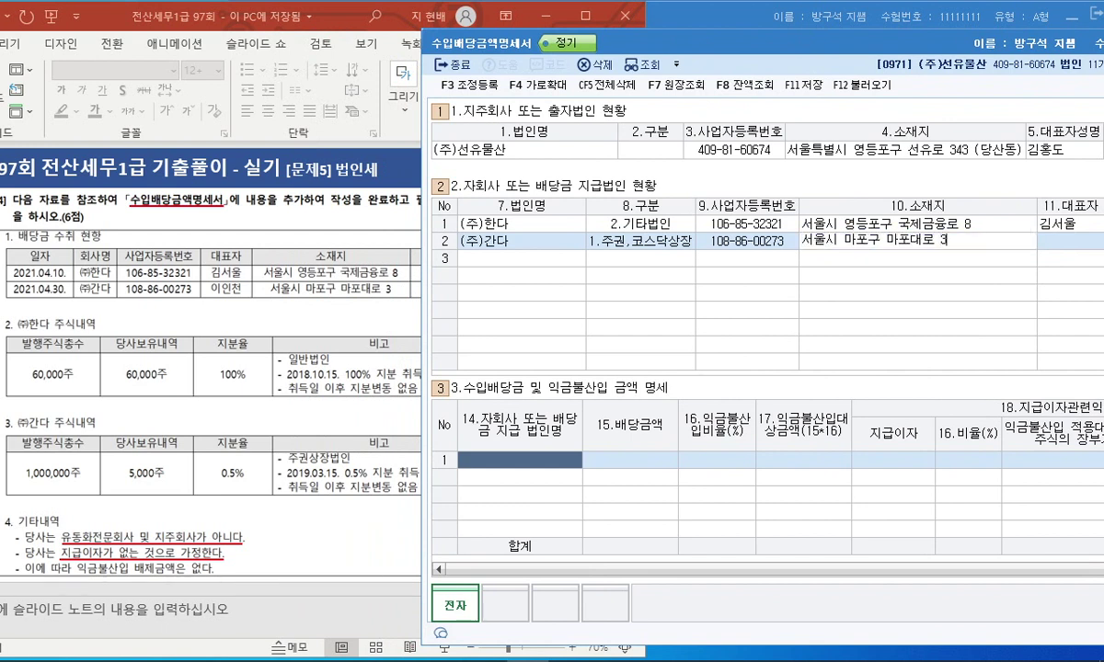
{"action": "key", "text": "Return"}
{"action": "type", "text": "이인천"}
{"action": "key", "text": "Return"}
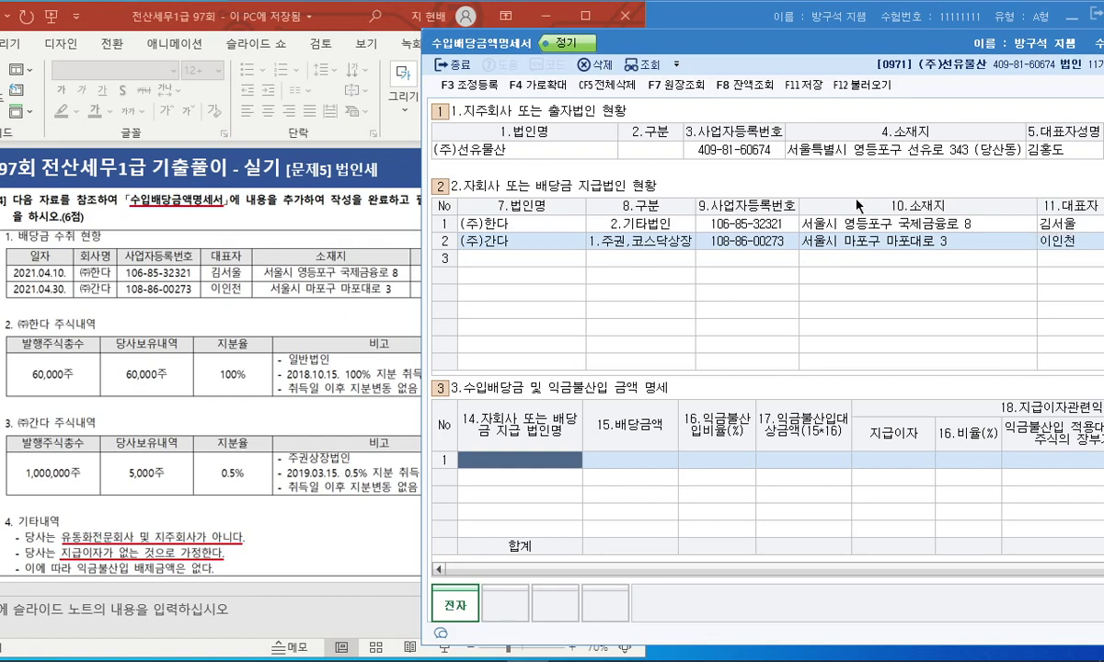
{"action": "left_click_drag", "start_coordinate": [837, 55], "coordinate": [775, 32]}
{"action": "key", "text": "Return"}
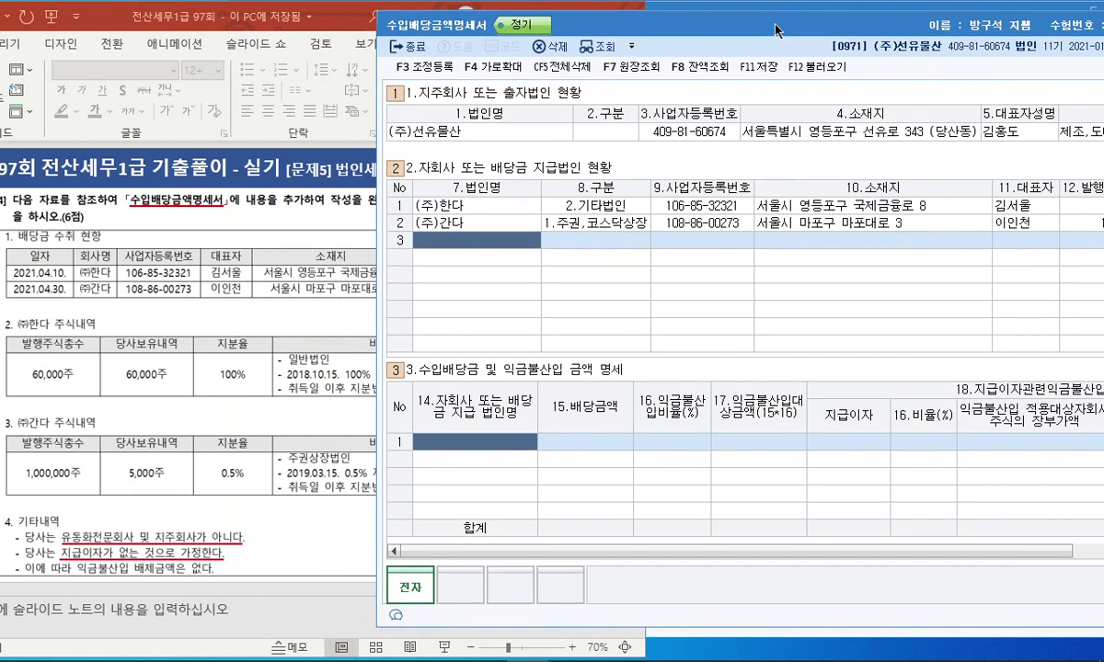
Mark the dividend-paying company and dividend exclusion sections with the pen, then clear the ink.
{"action": "mouse_move", "coordinate": [534, 180]}
{"action": "left_mouse_down"}
{"action": "mouse_move", "coordinate": [487, 125]}
{"action": "mouse_move", "coordinate": [541, 189]}
{"action": "left_mouse_up"}
{"action": "left_click_drag", "start_coordinate": [436, 371], "coordinate": [634, 383]}
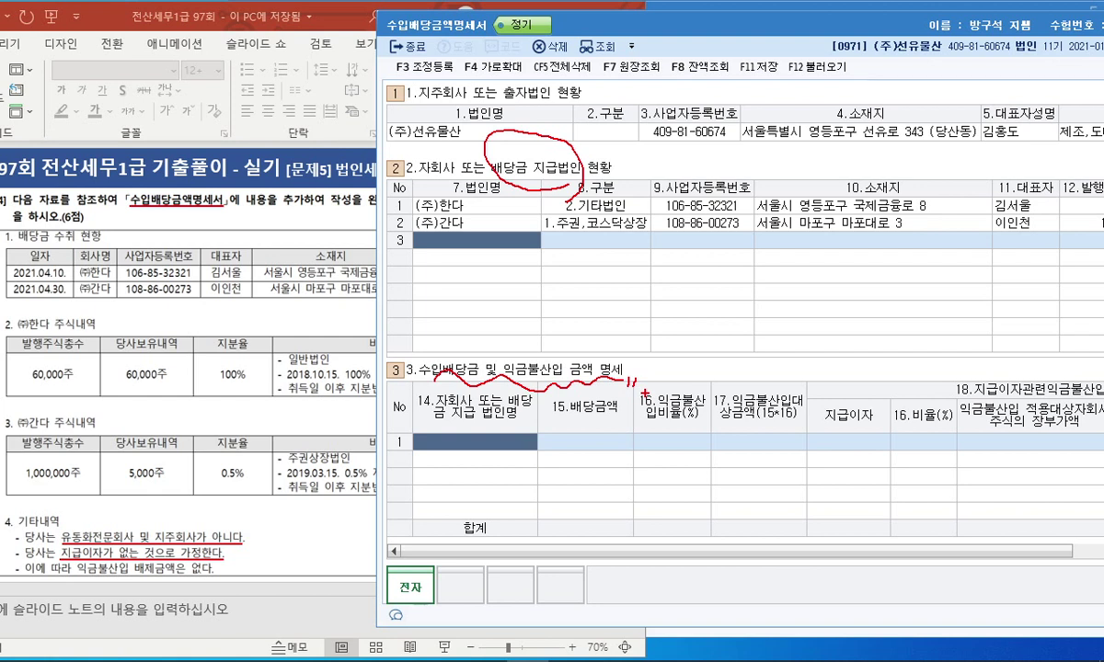
{"action": "mouse_move", "coordinate": [377, 359]}
{"action": "left_mouse_down"}
{"action": "mouse_move", "coordinate": [591, 366]}
{"action": "mouse_move", "coordinate": [604, 354]}
{"action": "left_mouse_up"}
{"action": "key", "text": "Escape"}
Bring the problem [4] slide to the front and select its content.
{"action": "left_click_drag", "start_coordinate": [556, 26], "coordinate": [588, 22]}
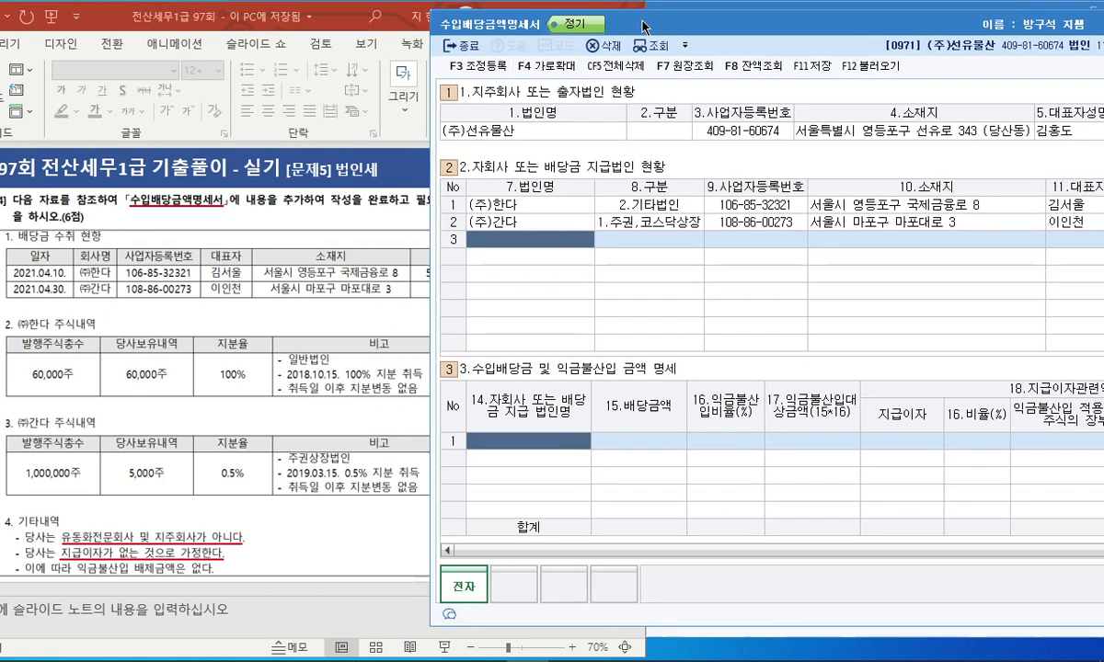
{"action": "left_click", "coordinate": [376, 9]}
{"action": "left_click_drag", "start_coordinate": [648, 368], "coordinate": [785, 368]}
{"action": "left_click_drag", "start_coordinate": [99, 176], "coordinate": [628, 566]}
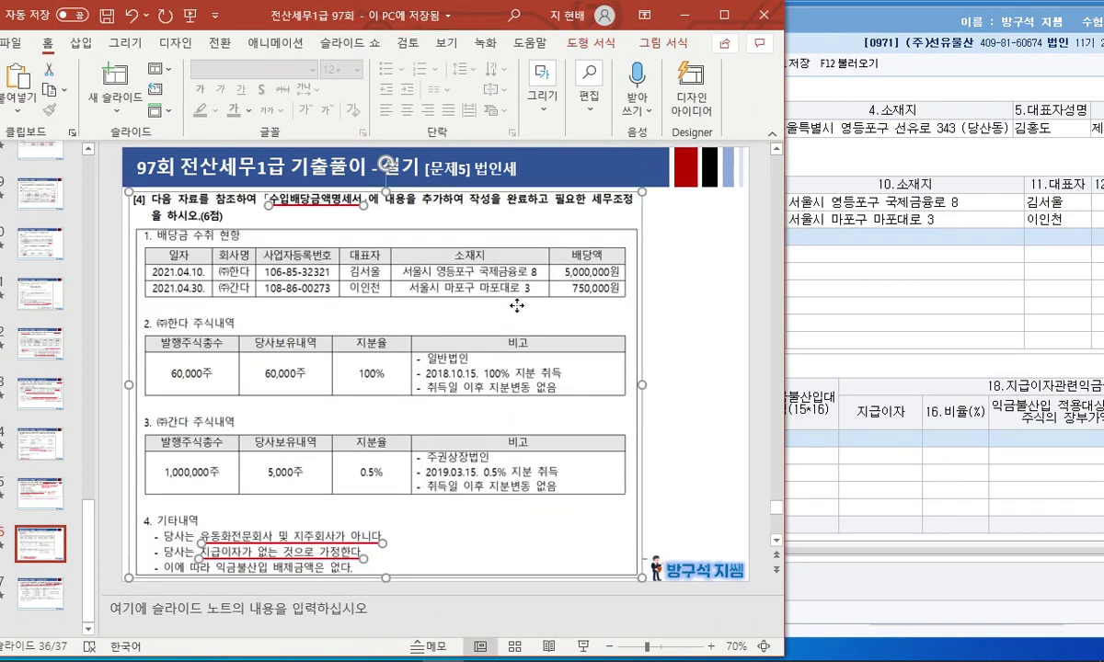
Go back to slide 32 and select its star marker.
{"action": "left_click_drag", "start_coordinate": [517, 307], "coordinate": [530, 308]}
{"action": "left_click", "coordinate": [40, 394]}
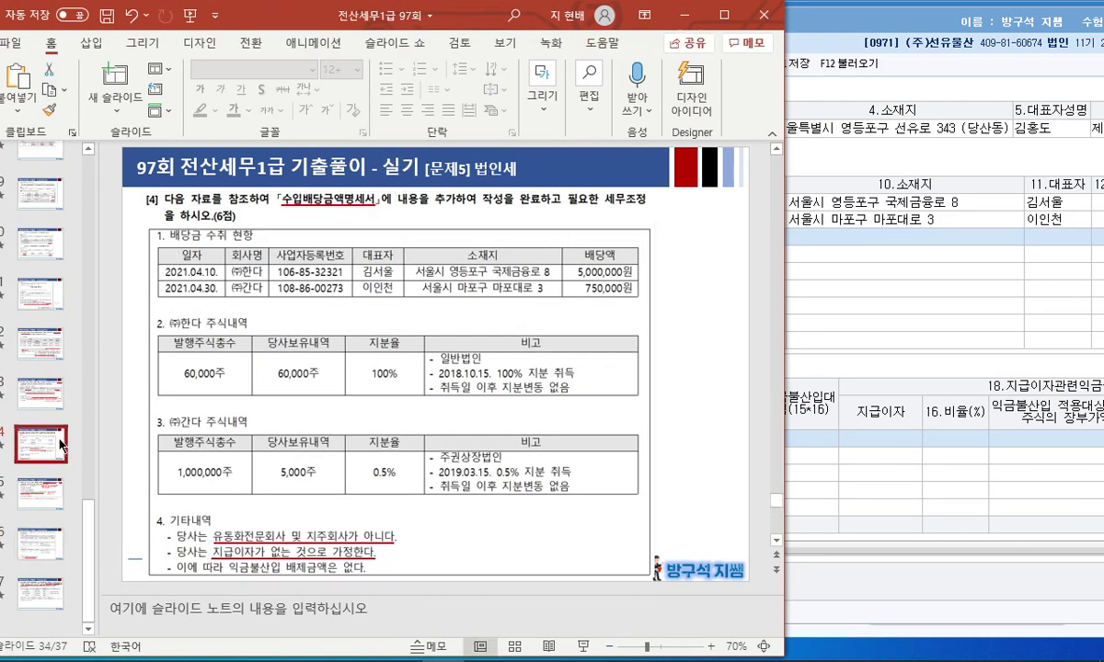
{"action": "left_click", "coordinate": [40, 287]}
{"action": "left_click", "coordinate": [46, 329]}
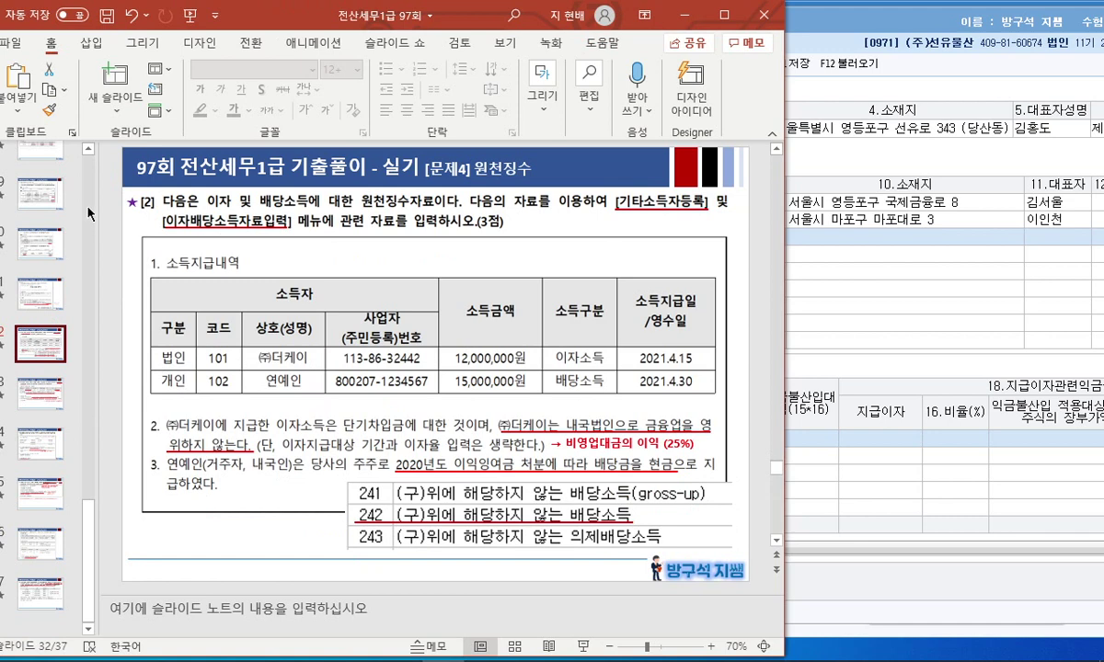
{"action": "left_click", "coordinate": [131, 200]}
Paste the star beside problem [4] on slide 36, save the presentation, and bring KcLep forward.
{"action": "left_click", "coordinate": [57, 550]}
{"action": "key", "text": "ctrl+v"}
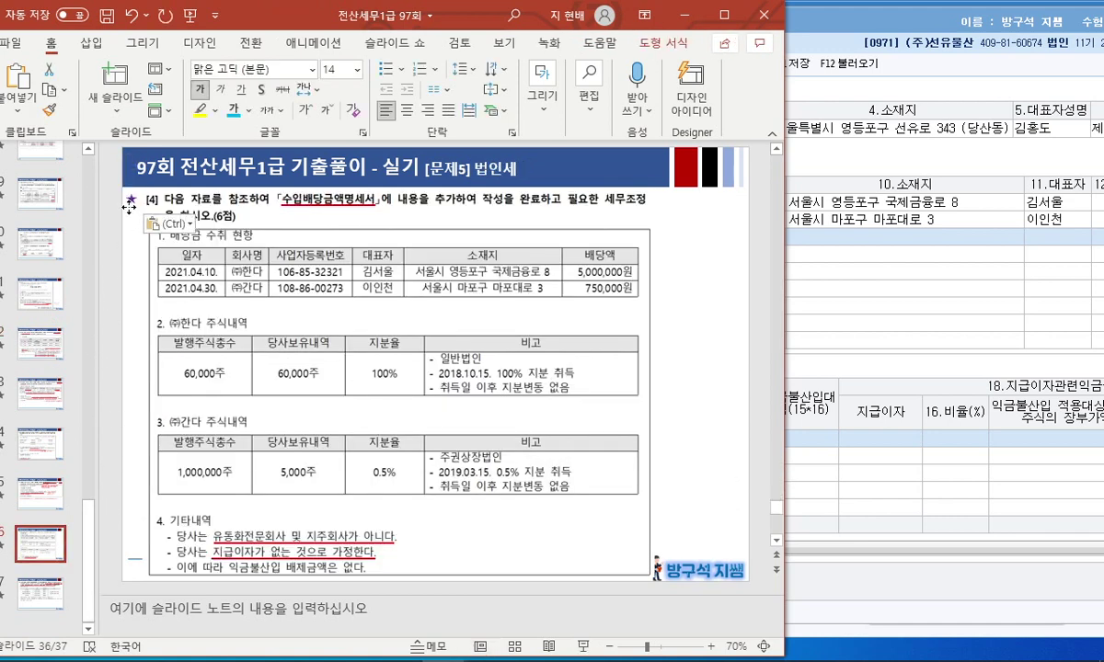
{"action": "left_click", "coordinate": [127, 199]}
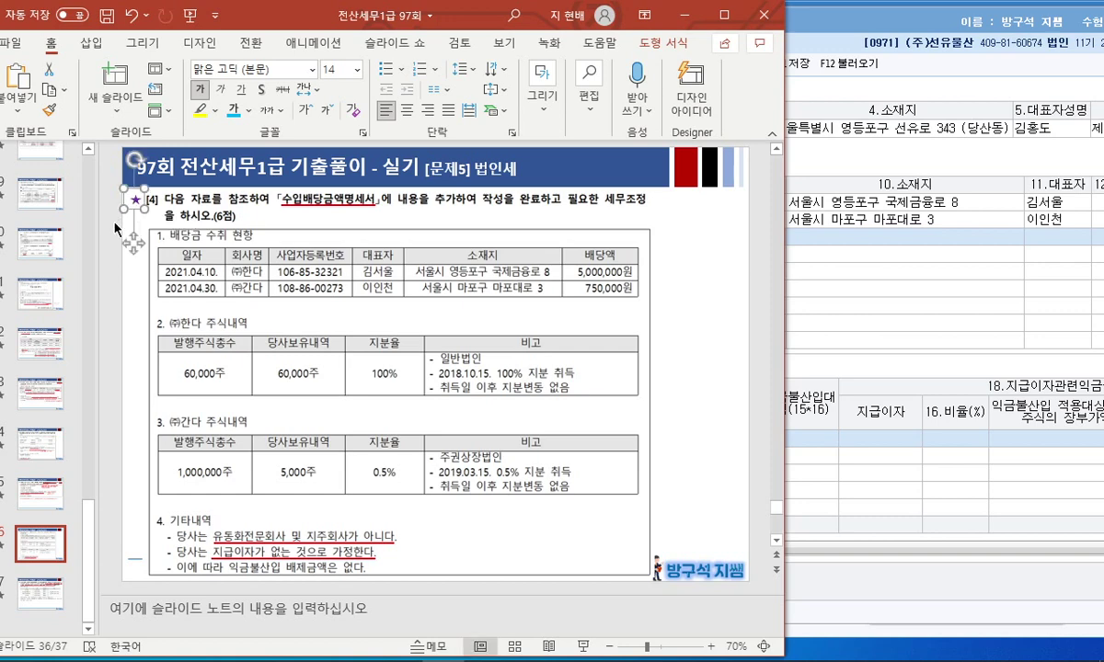
{"action": "left_click", "coordinate": [107, 217]}
{"action": "key", "text": "ctrl+s"}
{"action": "left_click", "coordinate": [872, 355]}
{"action": "left_click_drag", "start_coordinate": [697, 28], "coordinate": [611, 31]}
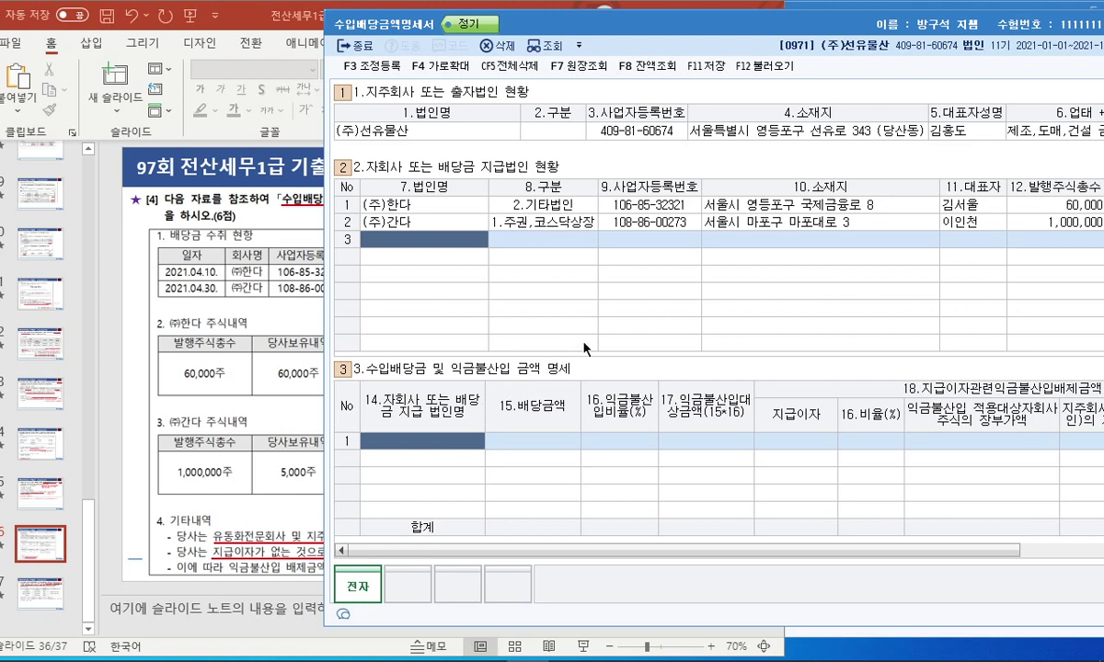
Enter (주)한다 as the first dividend payer with a 5,000,000 dividend.
{"action": "type", "text": "(주)한다"}
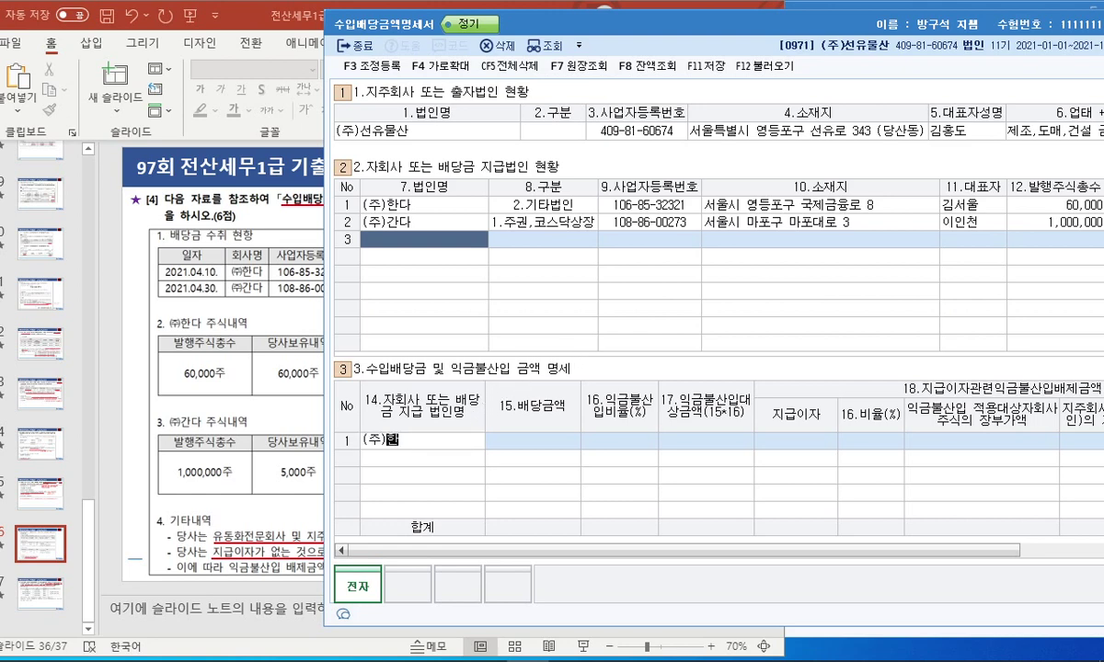
{"action": "key", "text": "Return"}
{"action": "key", "text": "alt+Tab"}
{"action": "key", "text": "alt+Tab"}
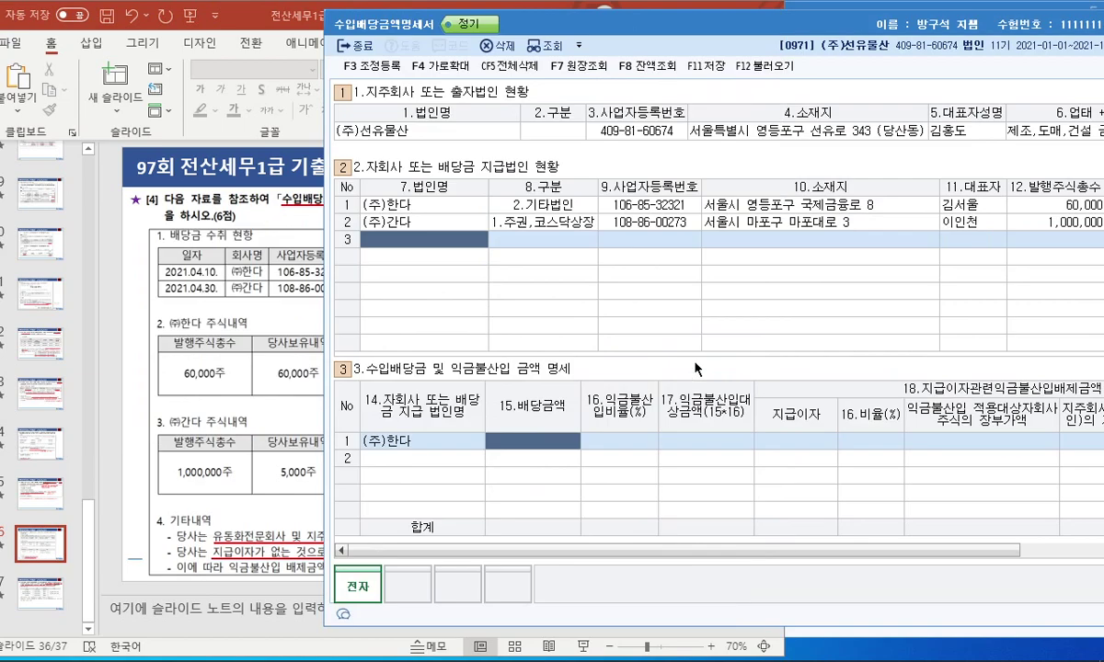
{"action": "type", "text": "5000000"}
{"action": "key", "text": "Return"}
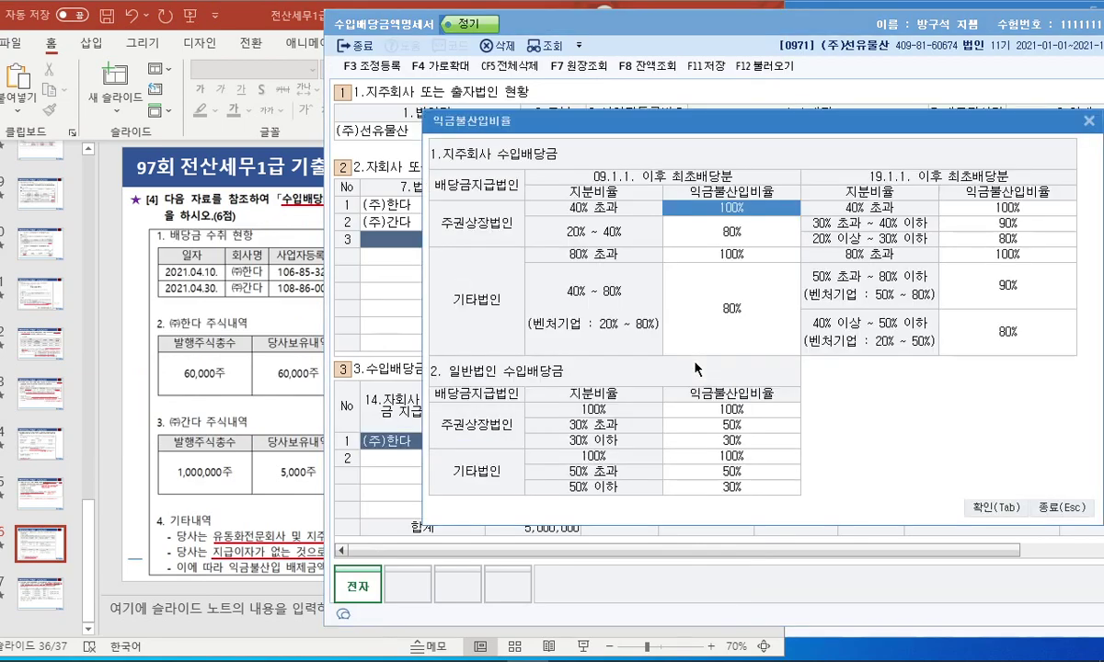
Annotate the exclusion ratio tables: cross out holding-company rates, mark general-corporation 50% and 30% thresholds.
{"action": "left_click_drag", "start_coordinate": [725, 128], "coordinate": [556, 97]}
{"action": "mouse_move", "coordinate": [283, 138]}
{"action": "left_mouse_down"}
{"action": "mouse_move", "coordinate": [259, 129]}
{"action": "mouse_move", "coordinate": [330, 118]}
{"action": "mouse_move", "coordinate": [404, 142]}
{"action": "left_mouse_up"}
{"action": "mouse_move", "coordinate": [322, 348]}
{"action": "left_mouse_down"}
{"action": "mouse_move", "coordinate": [262, 313]}
{"action": "mouse_move", "coordinate": [304, 358]}
{"action": "mouse_move", "coordinate": [405, 356]}
{"action": "left_mouse_up"}
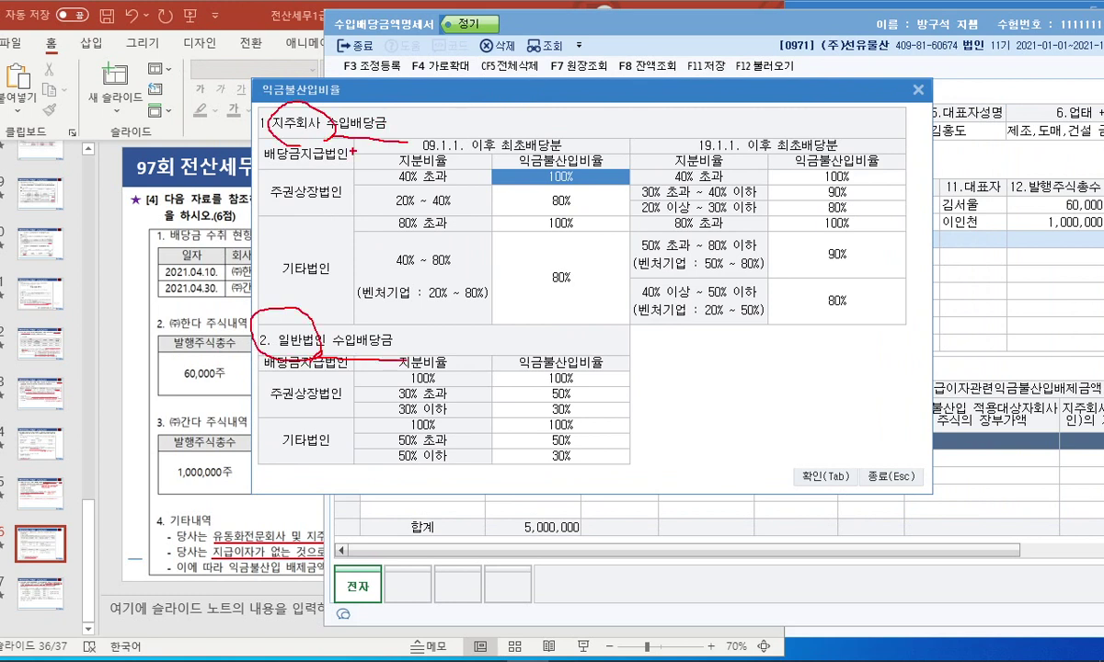
{"action": "left_click_drag", "start_coordinate": [218, 535], "coordinate": [324, 535]}
{"action": "mouse_move", "coordinate": [911, 148]}
{"action": "left_mouse_down"}
{"action": "mouse_move", "coordinate": [701, 193]}
{"action": "mouse_move", "coordinate": [495, 299]}
{"action": "left_mouse_up"}
{"action": "left_click_drag", "start_coordinate": [464, 87], "coordinate": [932, 331]}
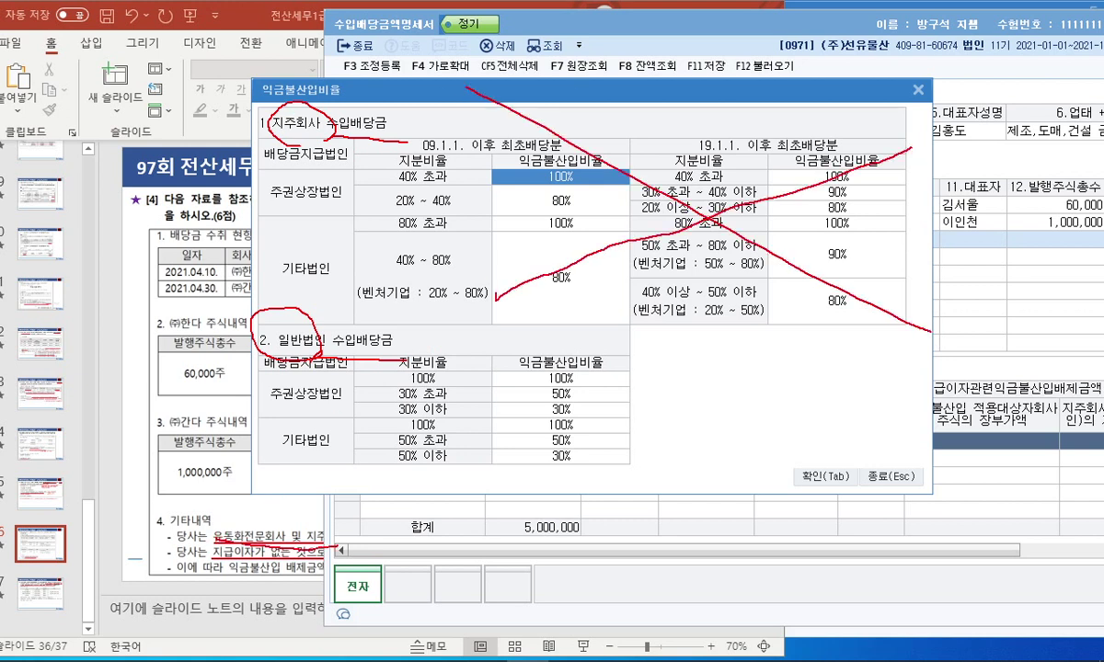
{"action": "mouse_move", "coordinate": [601, 511]}
{"action": "left_mouse_down"}
{"action": "mouse_move", "coordinate": [308, 379]}
{"action": "mouse_move", "coordinate": [552, 355]}
{"action": "mouse_move", "coordinate": [584, 467]}
{"action": "left_mouse_up"}
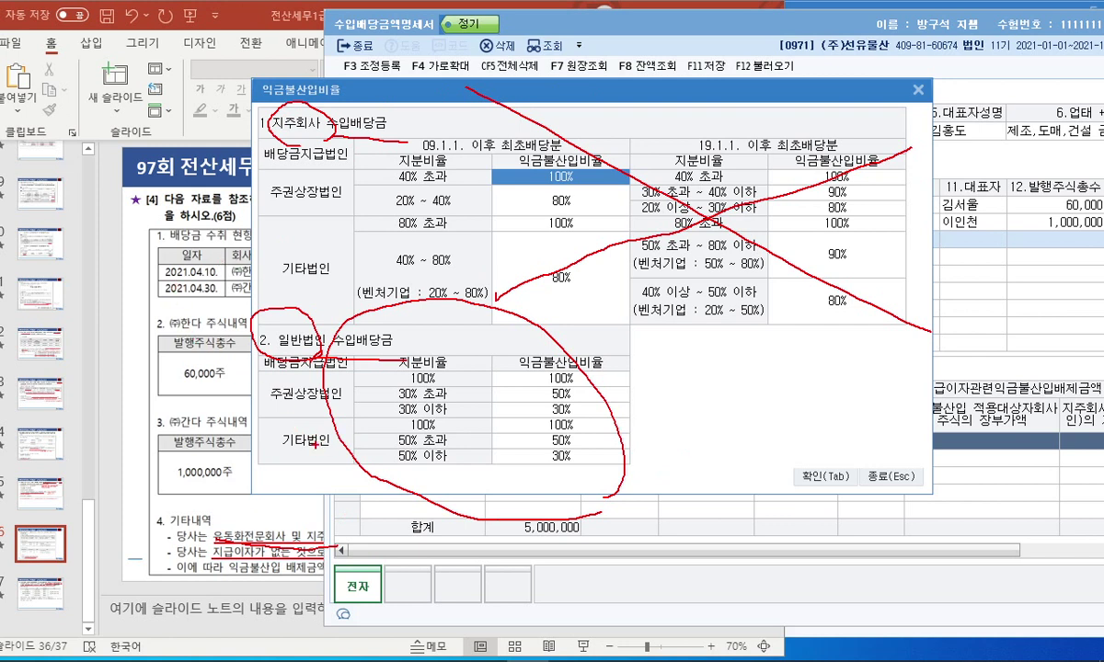
{"action": "left_click_drag", "start_coordinate": [320, 449], "coordinate": [283, 434]}
{"action": "left_click_drag", "start_coordinate": [537, 419], "coordinate": [558, 403]}
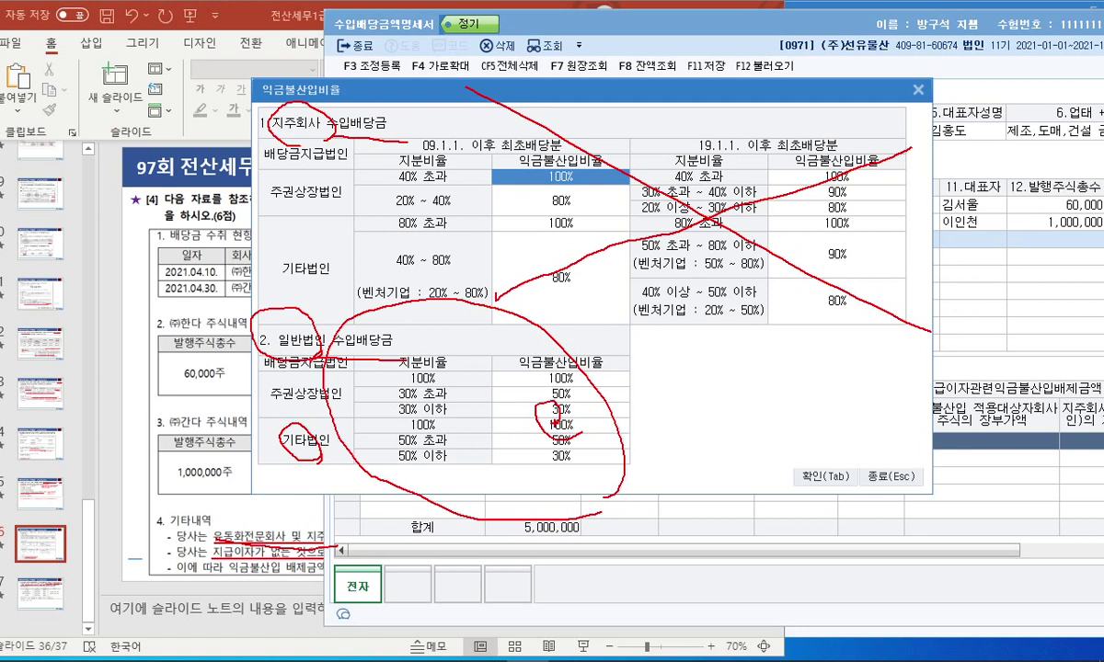
{"action": "mouse_move", "coordinate": [256, 283]}
{"action": "left_mouse_down"}
{"action": "mouse_move", "coordinate": [230, 292]}
{"action": "mouse_move", "coordinate": [237, 265]}
{"action": "left_mouse_up"}
{"action": "left_click_drag", "start_coordinate": [372, 440], "coordinate": [479, 447]}
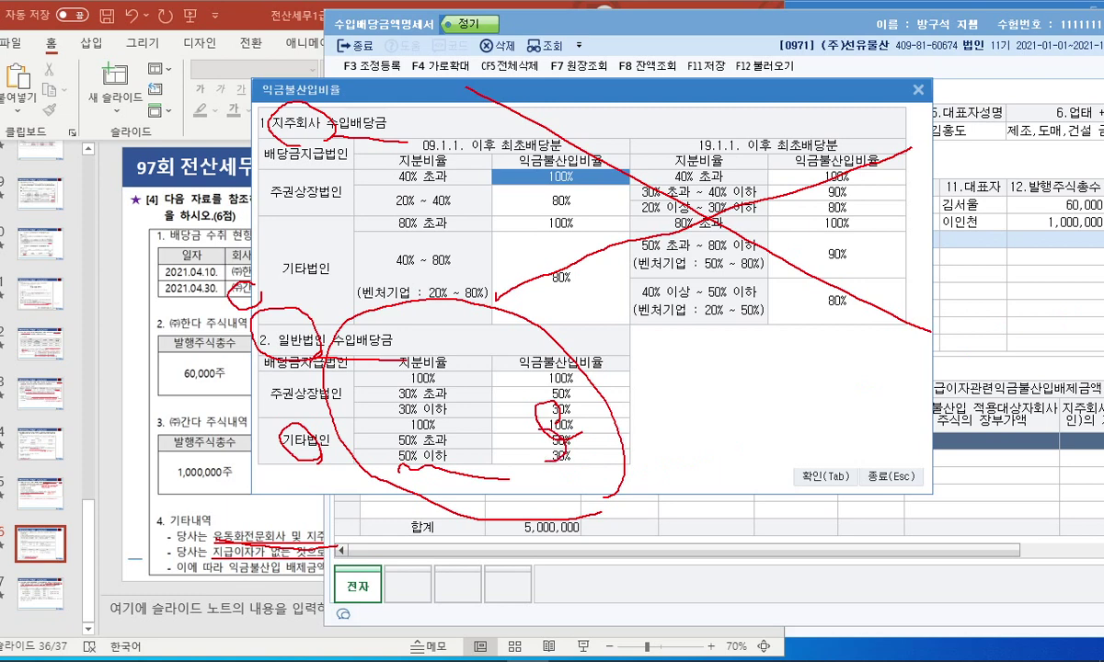
{"action": "mouse_move", "coordinate": [538, 425]}
{"action": "left_mouse_down"}
{"action": "mouse_move", "coordinate": [517, 444]}
{"action": "mouse_move", "coordinate": [563, 462]}
{"action": "left_mouse_up"}
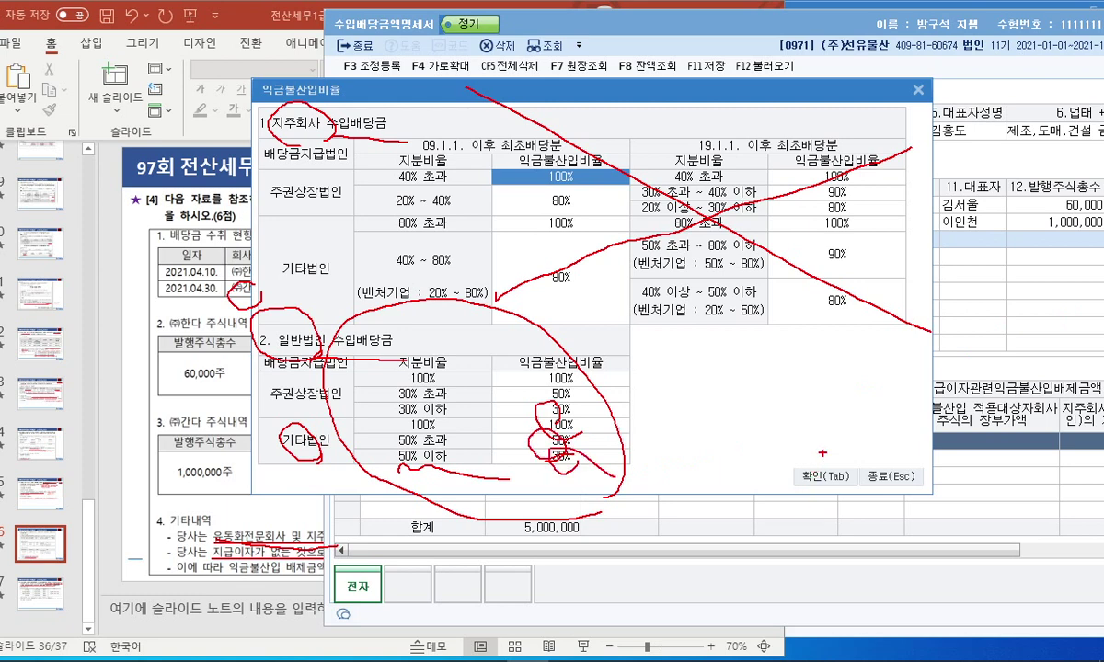
Clear the pen notes and apply a 100% exclusion ratio to (주)한다's row.
{"action": "key", "text": "Escape"}
{"action": "left_click", "coordinate": [869, 478]}
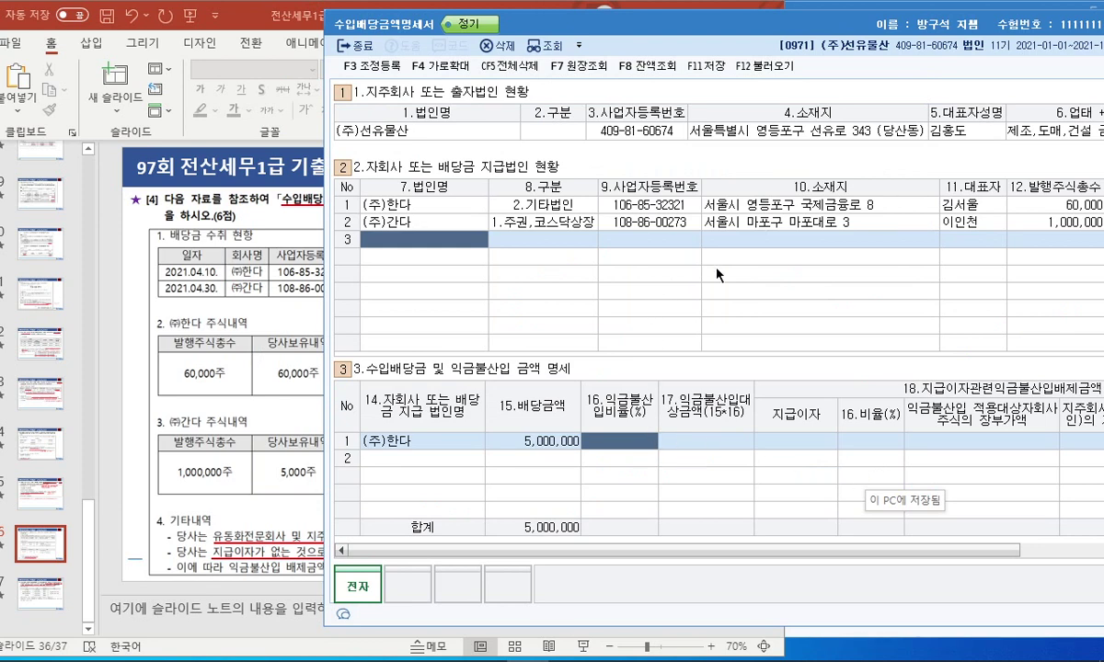
{"action": "key", "text": "F2"}
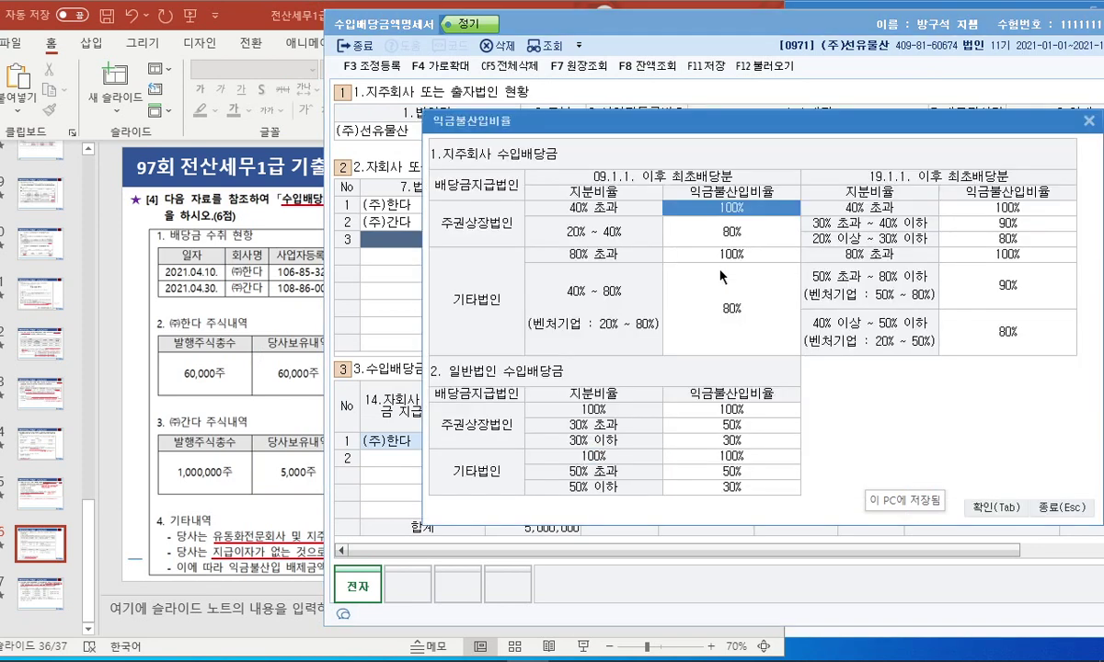
{"action": "left_click", "coordinate": [998, 508]}
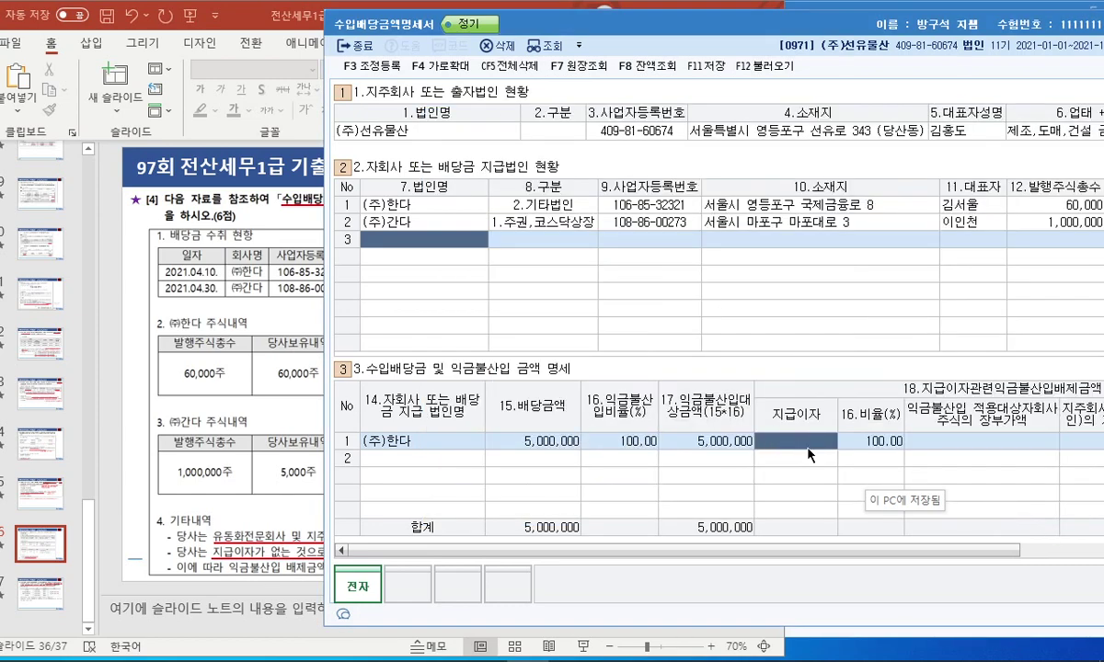
Review row 1's remaining columns, circling the 지급이자 and interest-related exclusion columns.
{"action": "left_click_drag", "start_coordinate": [756, 30], "coordinate": [469, 34]}
{"action": "scroll", "coordinate": [599, 518], "scroll_direction": "right", "scroll_amount": 5}
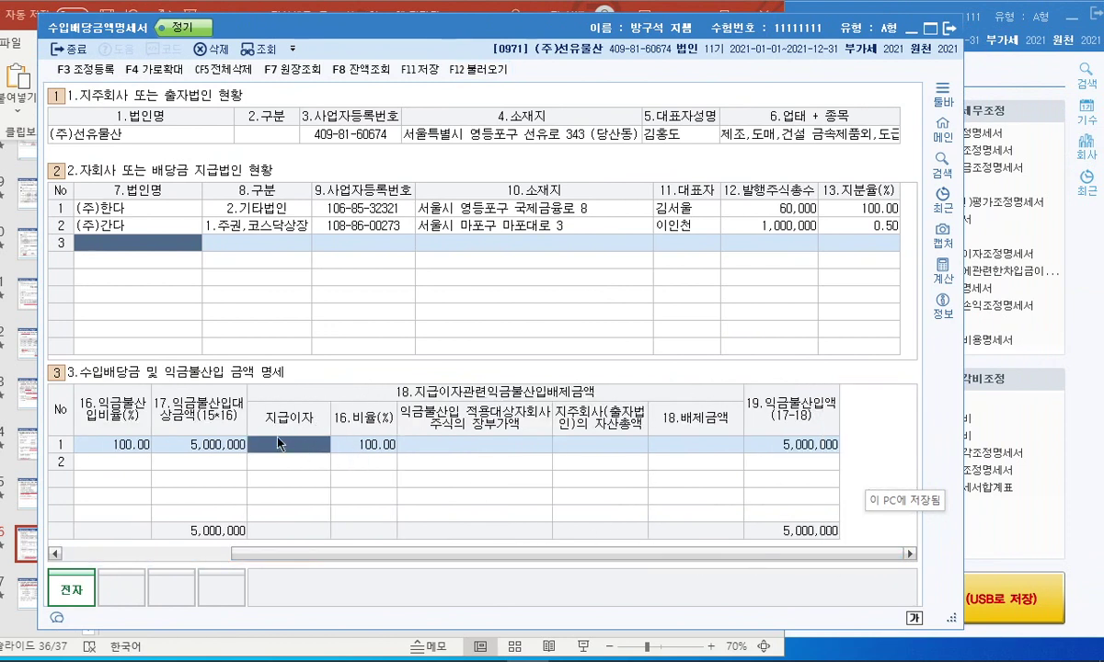
{"action": "key", "text": "Return"}
{"action": "key", "text": "Return"}
{"action": "key", "text": "Return"}
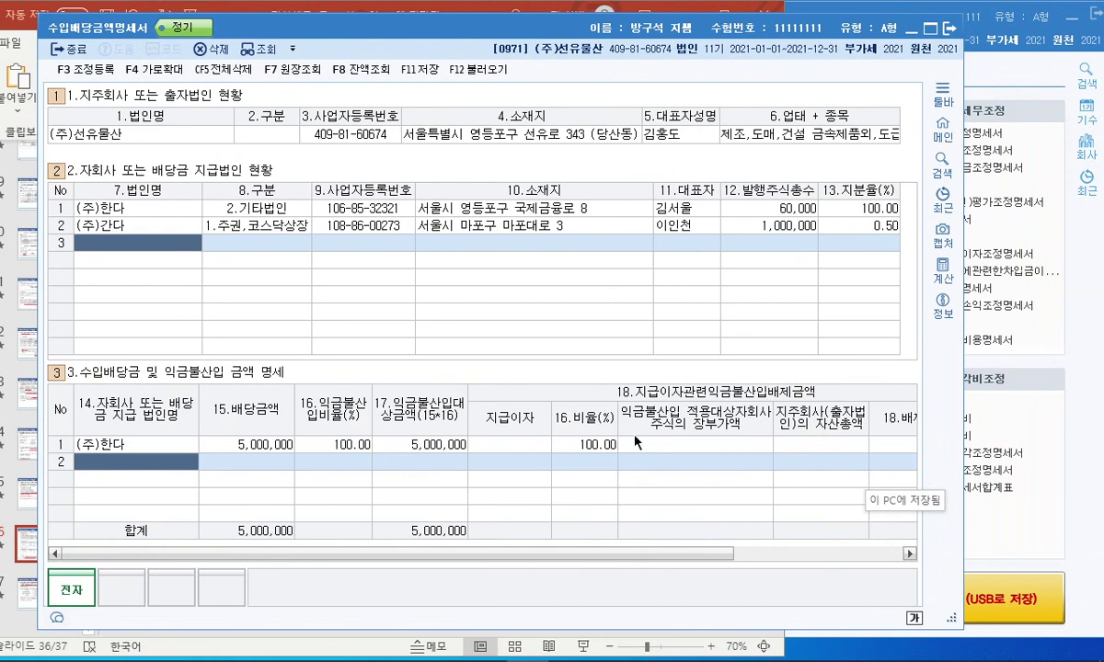
{"action": "scroll", "coordinate": [648, 542], "scroll_direction": "right", "scroll_amount": 3}
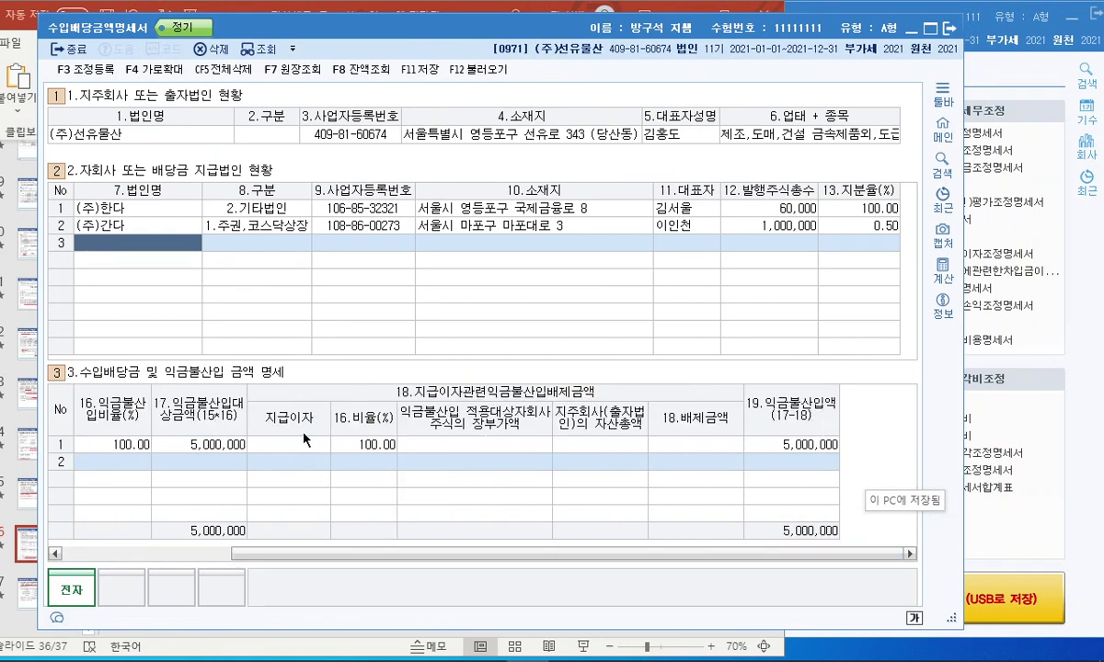
{"action": "scroll", "coordinate": [310, 448], "scroll_direction": "left", "scroll_amount": 3}
{"action": "left_click_drag", "start_coordinate": [651, 553], "coordinate": [824, 554]}
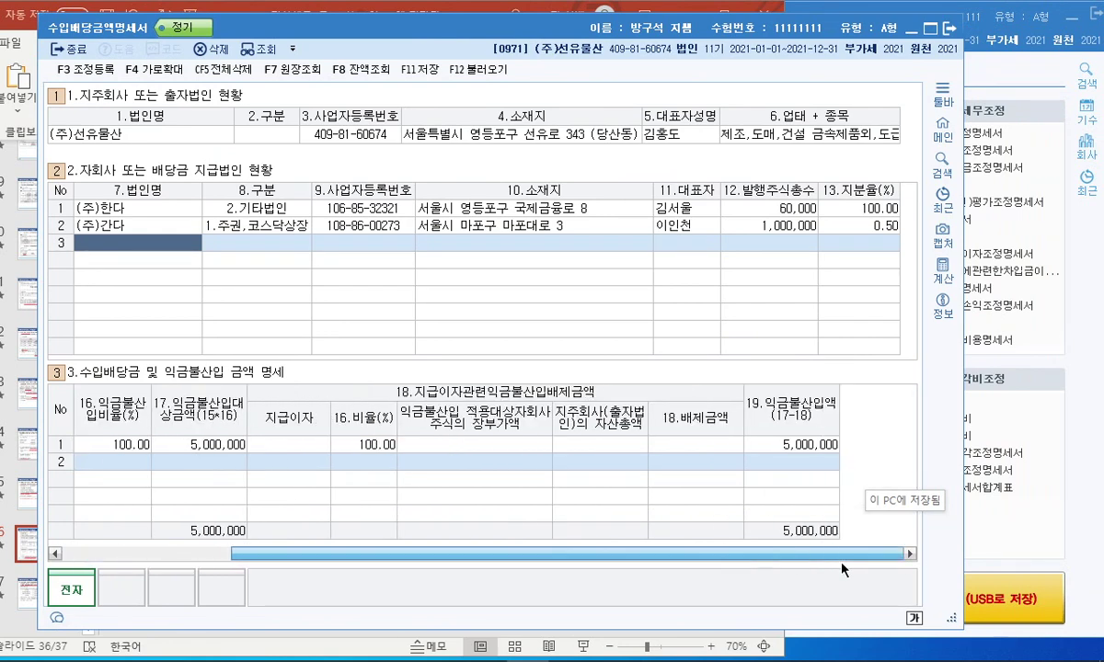
{"action": "left_click", "coordinate": [293, 442]}
{"action": "mouse_move", "coordinate": [320, 452]}
{"action": "left_mouse_down"}
{"action": "mouse_move", "coordinate": [252, 403]}
{"action": "mouse_move", "coordinate": [357, 466]}
{"action": "left_mouse_up"}
{"action": "mouse_move", "coordinate": [614, 433]}
{"action": "left_mouse_down"}
{"action": "mouse_move", "coordinate": [524, 447]}
{"action": "mouse_move", "coordinate": [465, 391]}
{"action": "mouse_move", "coordinate": [579, 448]}
{"action": "left_mouse_up"}
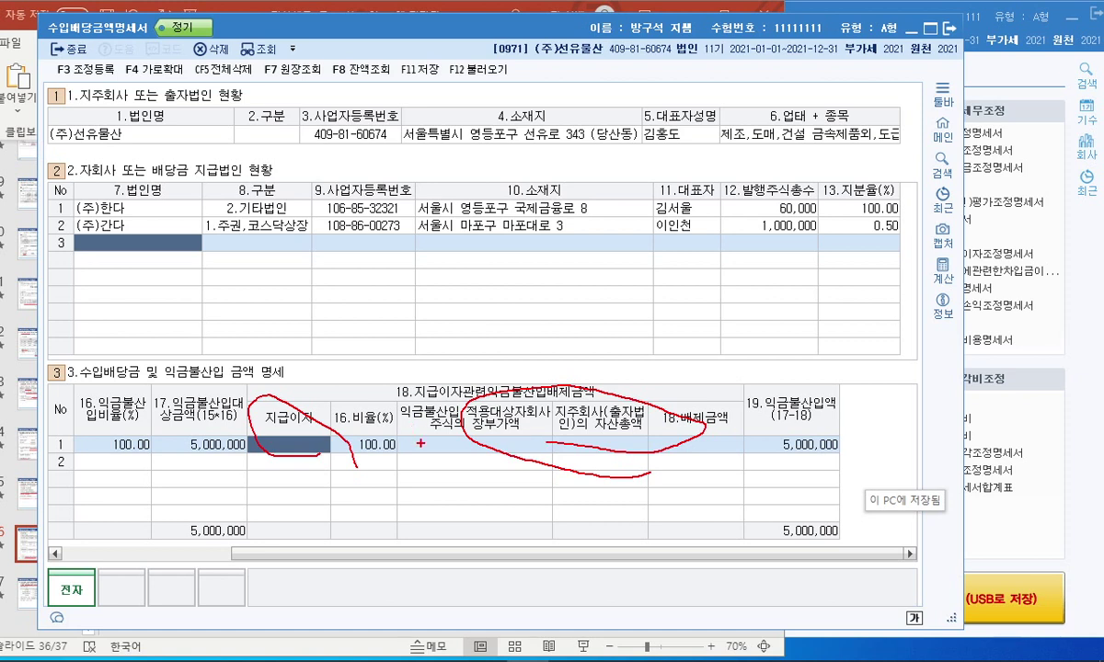
{"action": "scroll", "coordinate": [230, 502], "scroll_direction": "left", "scroll_amount": 5}
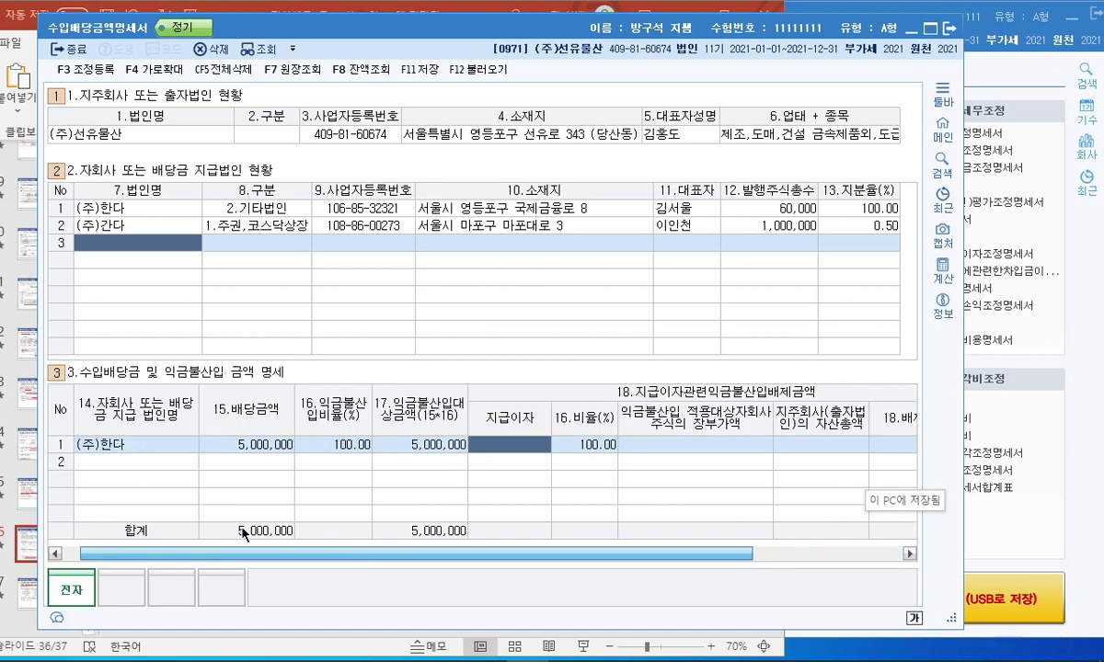
Add (주)간다 in row 2 with a 750,000 dividend at a 30% exclusion ratio.
{"action": "left_click", "coordinate": [122, 479]}
{"action": "type", "text": "(ㅈ"}
{"action": "type", "text": "주)간다"}
{"action": "key", "text": "Return"}
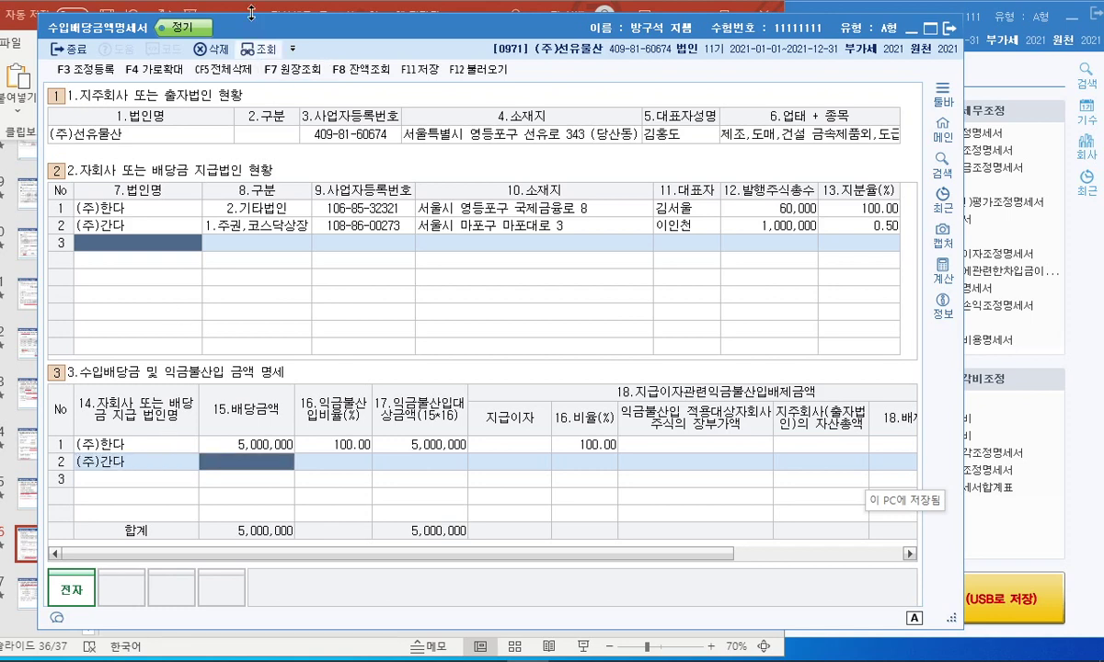
{"action": "left_click", "coordinate": [231, 6]}
{"action": "key", "text": "alt+Tab"}
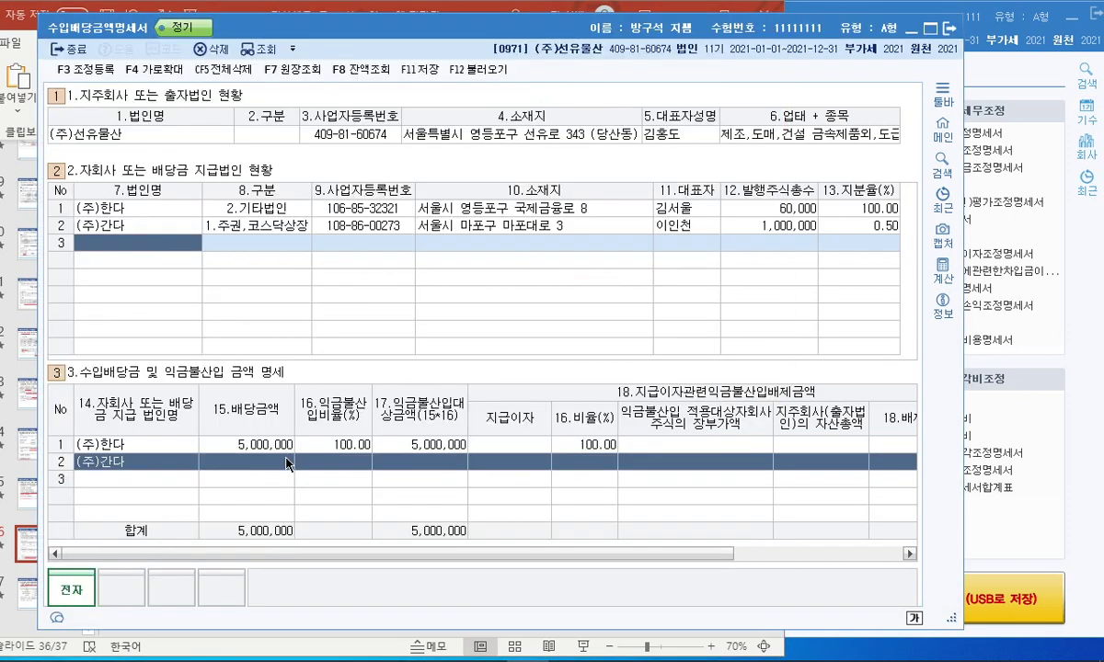
{"action": "left_click", "coordinate": [287, 463]}
{"action": "type", "text": "750000"}
{"action": "key", "text": "Return"}
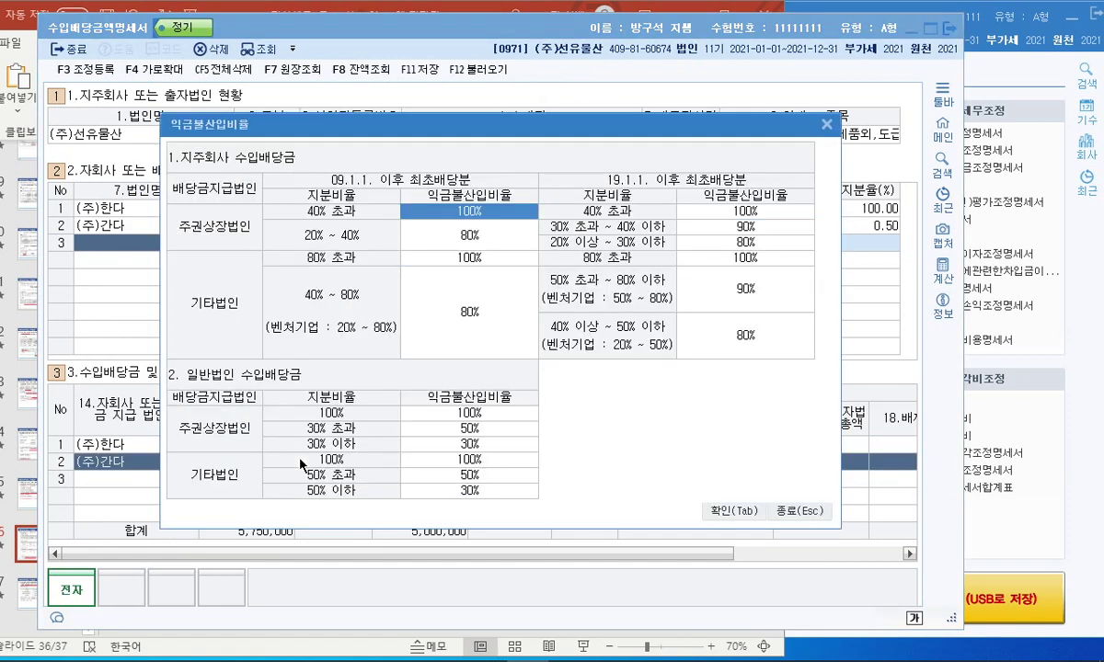
{"action": "left_click", "coordinate": [465, 490]}
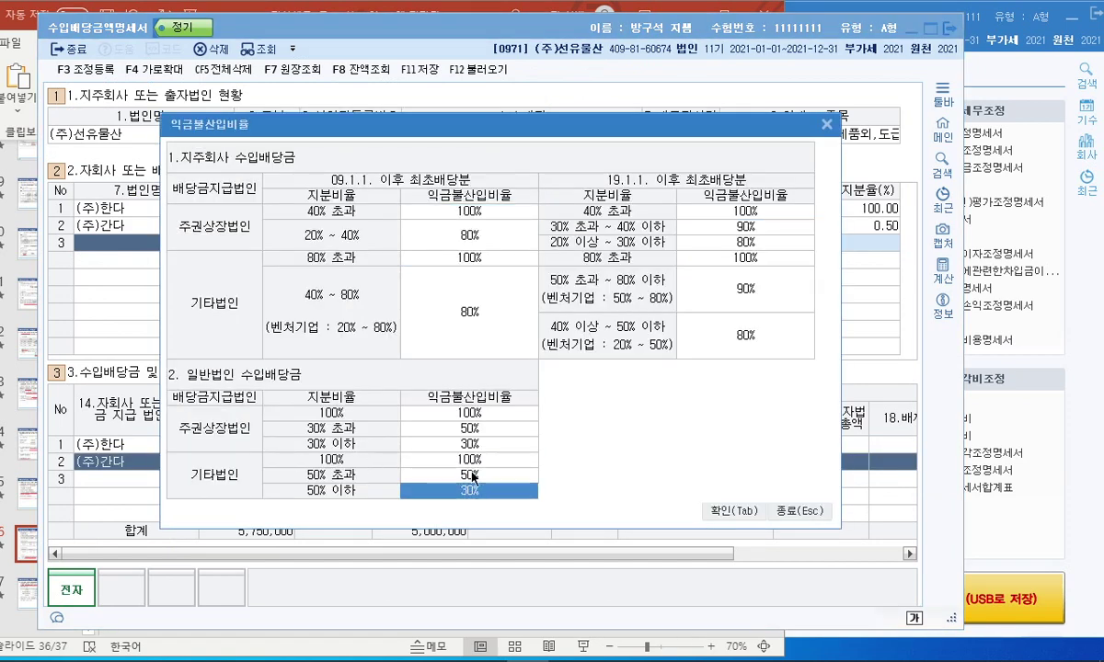
{"action": "double_click", "coordinate": [486, 491]}
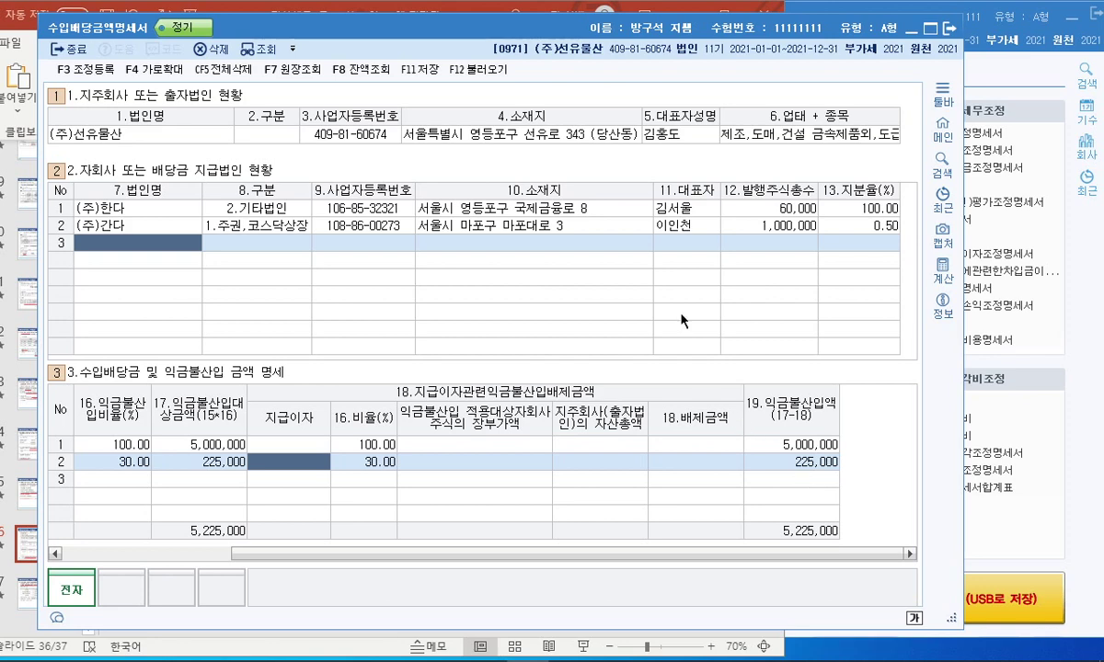
Save the dividend statement and open 조정등록.
{"action": "left_click_drag", "start_coordinate": [536, 30], "coordinate": [643, 34]}
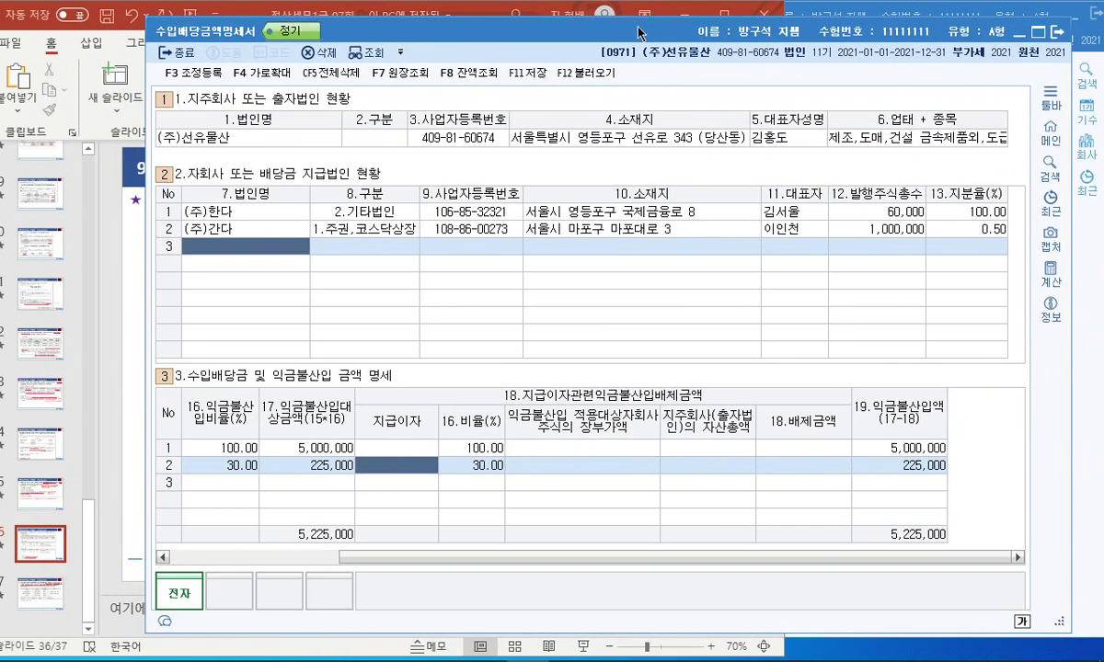
{"action": "left_click", "coordinate": [519, 85]}
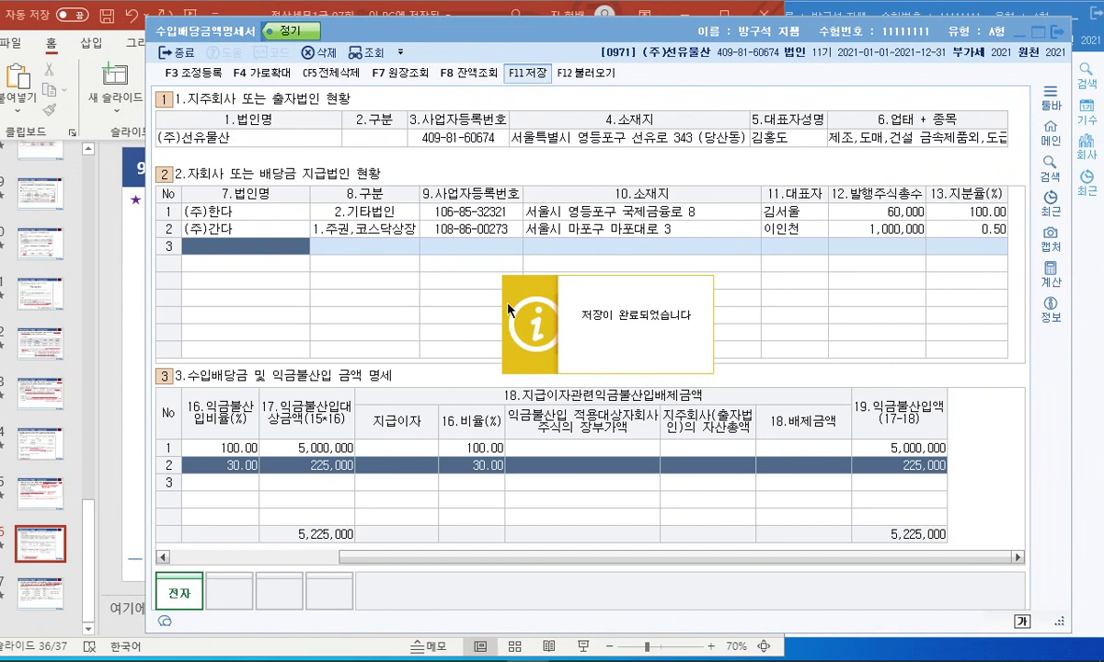
{"action": "left_click", "coordinate": [195, 79]}
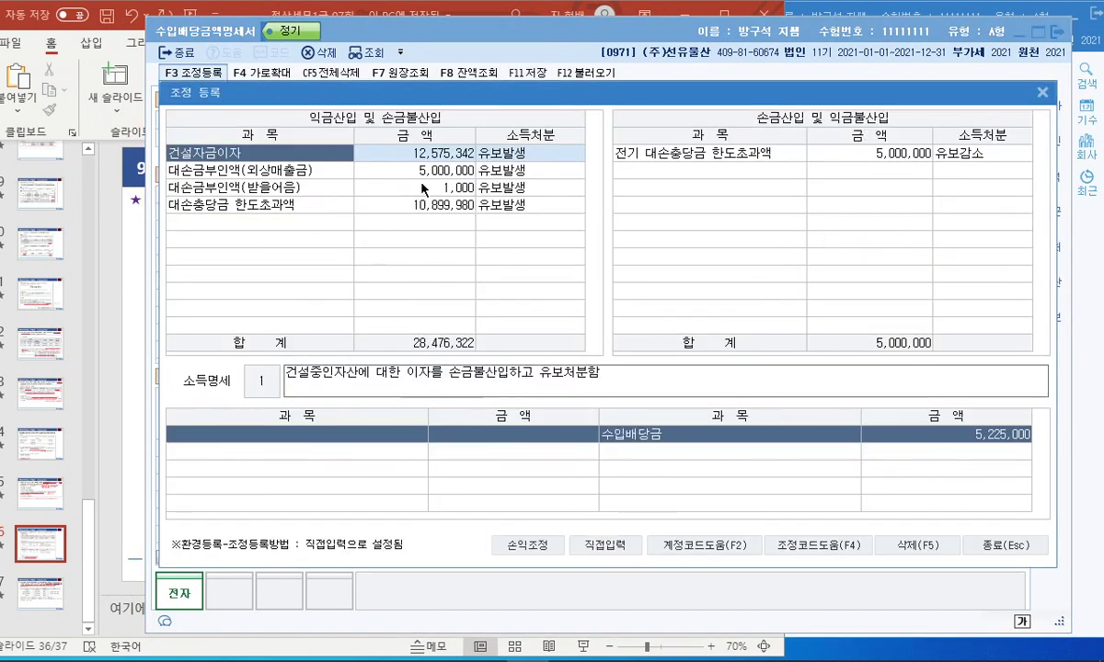
Type 수입배당금((주)한다) into a new excluded-income row and confirm the matched item.
{"action": "left_click", "coordinate": [715, 171]}
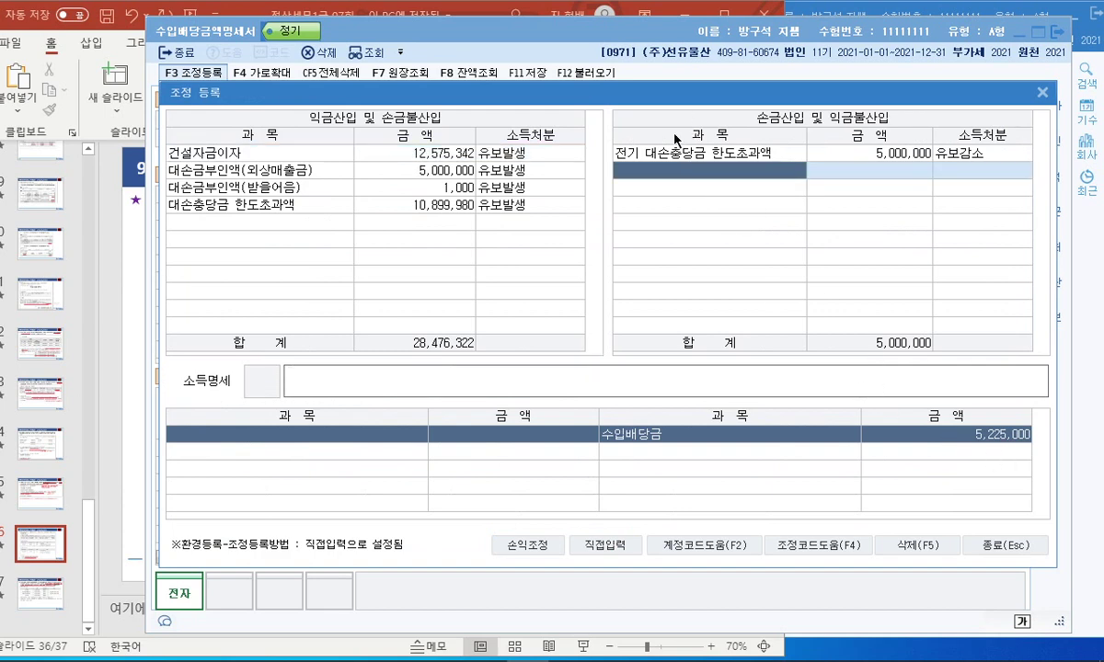
{"action": "left_click_drag", "start_coordinate": [601, 94], "coordinate": [516, 486]}
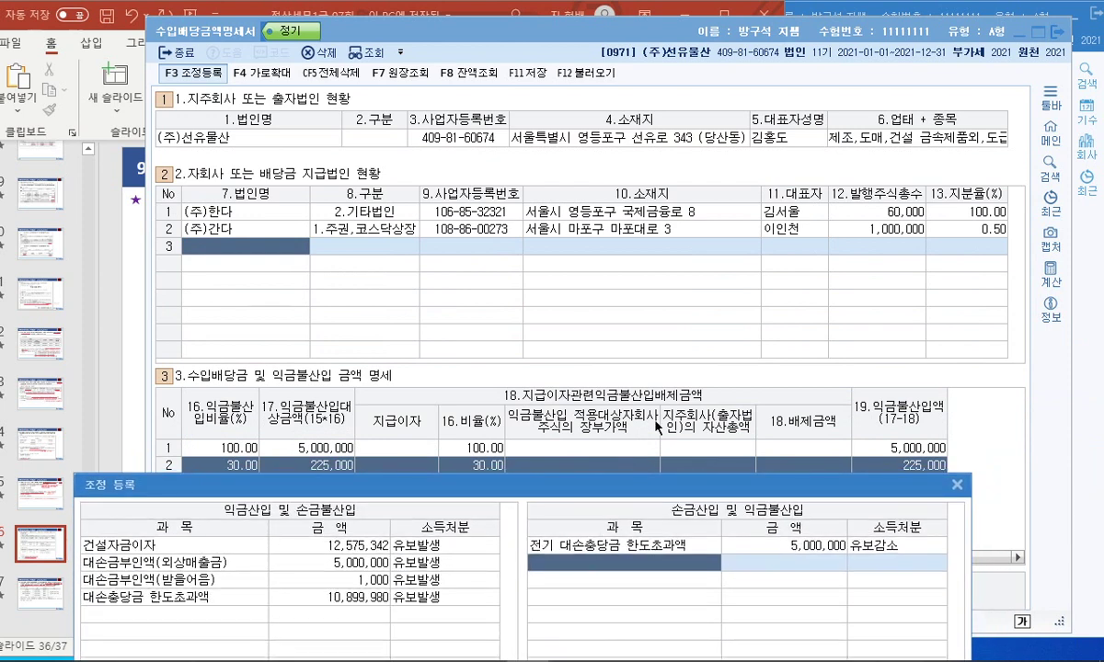
{"action": "type", "text": "수입배당"}
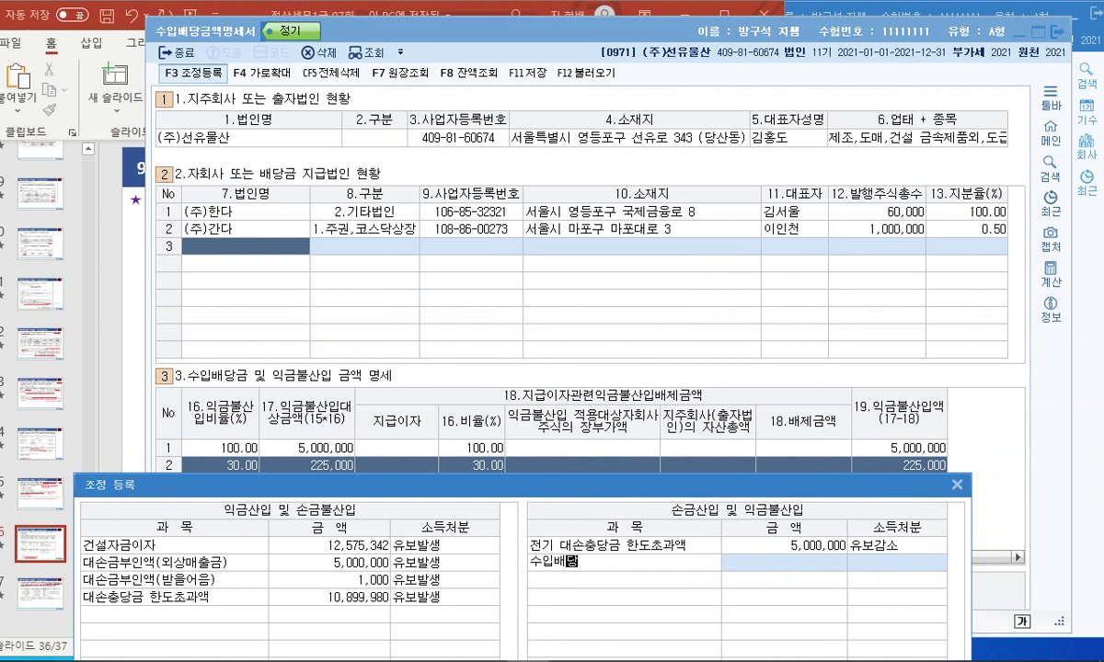
{"action": "type", "text": "금((주)한다)"}
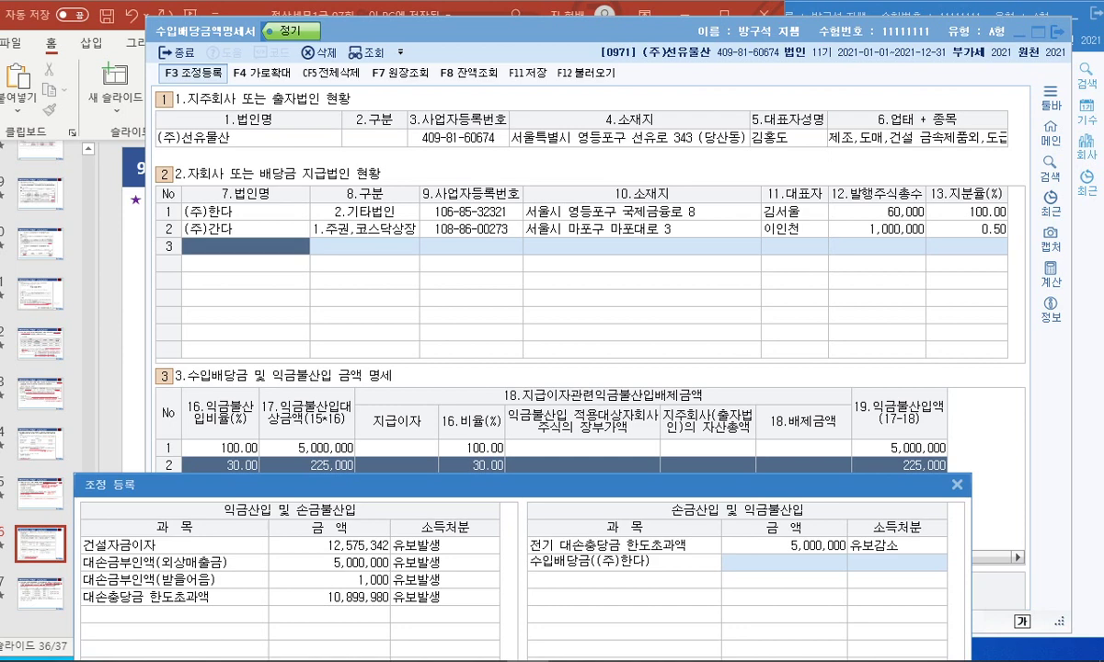
{"action": "key", "text": "Return"}
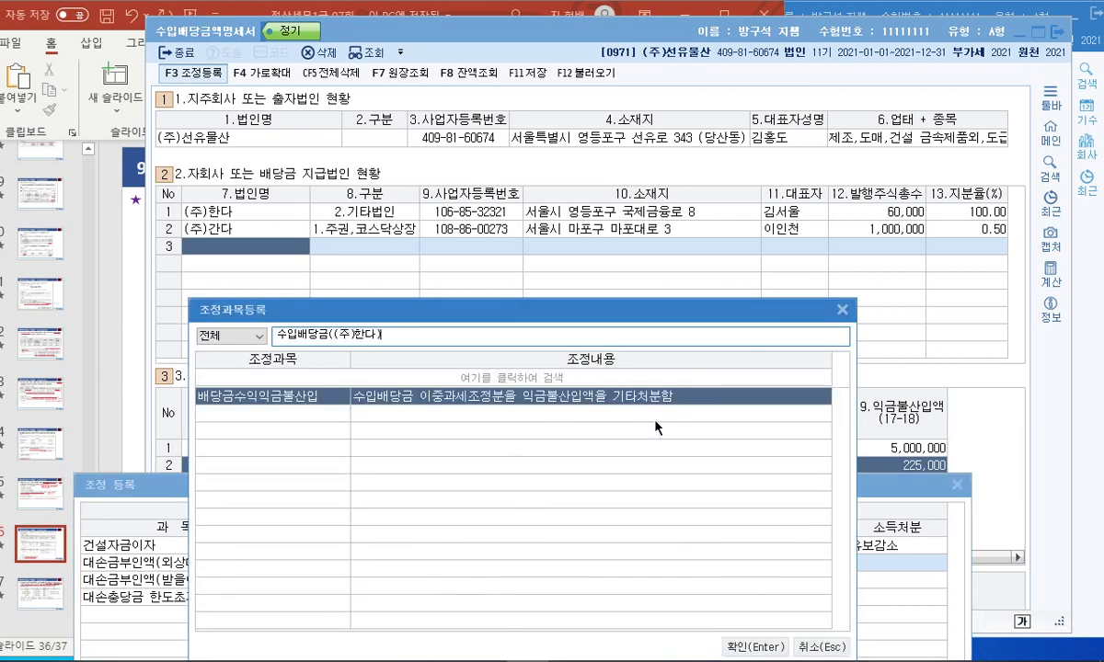
{"action": "key", "text": "Return"}
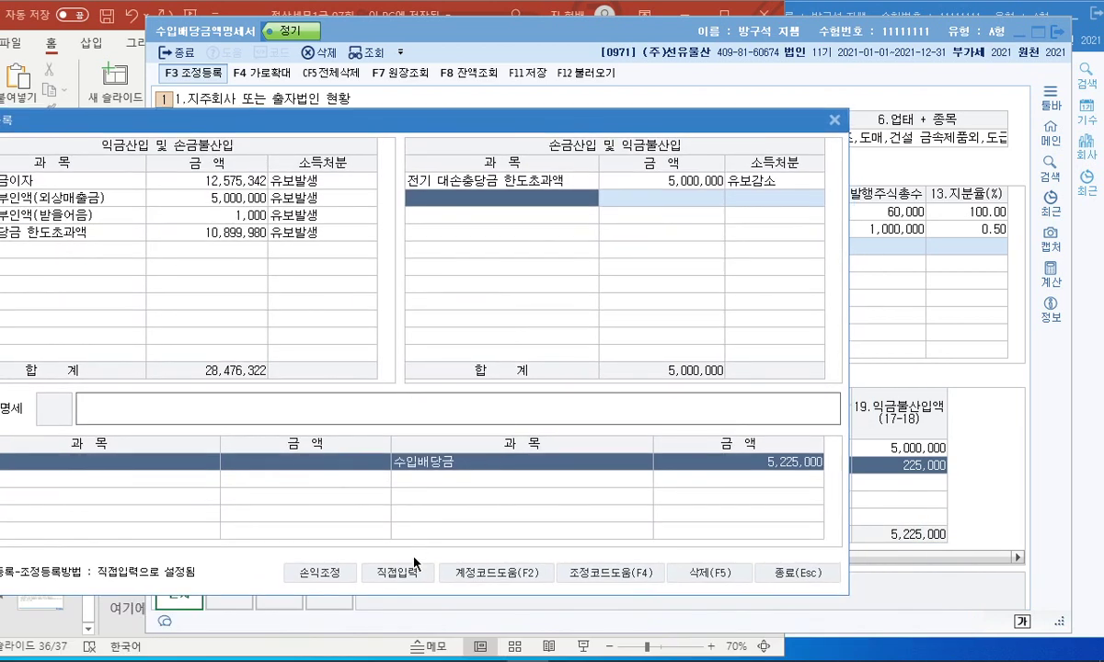
Directly enter 수입배당금((주)한다) with amount 5,000,000 and disposition 기타.
{"action": "left_click", "coordinate": [414, 568]}
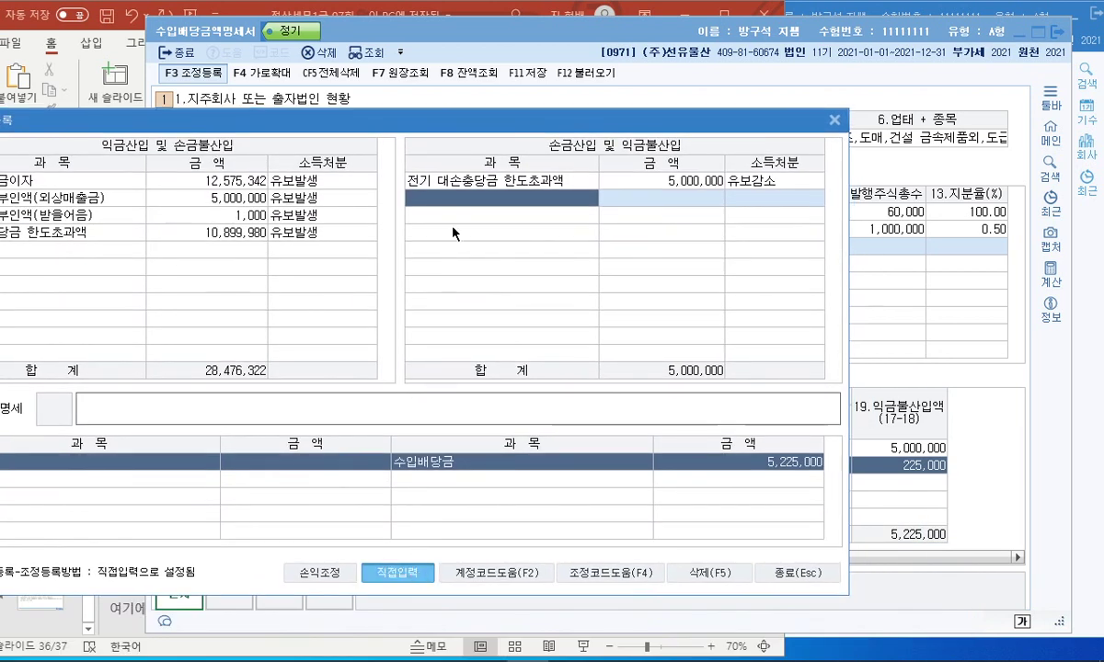
{"action": "left_click", "coordinate": [451, 208]}
{"action": "type", "text": "수입배"}
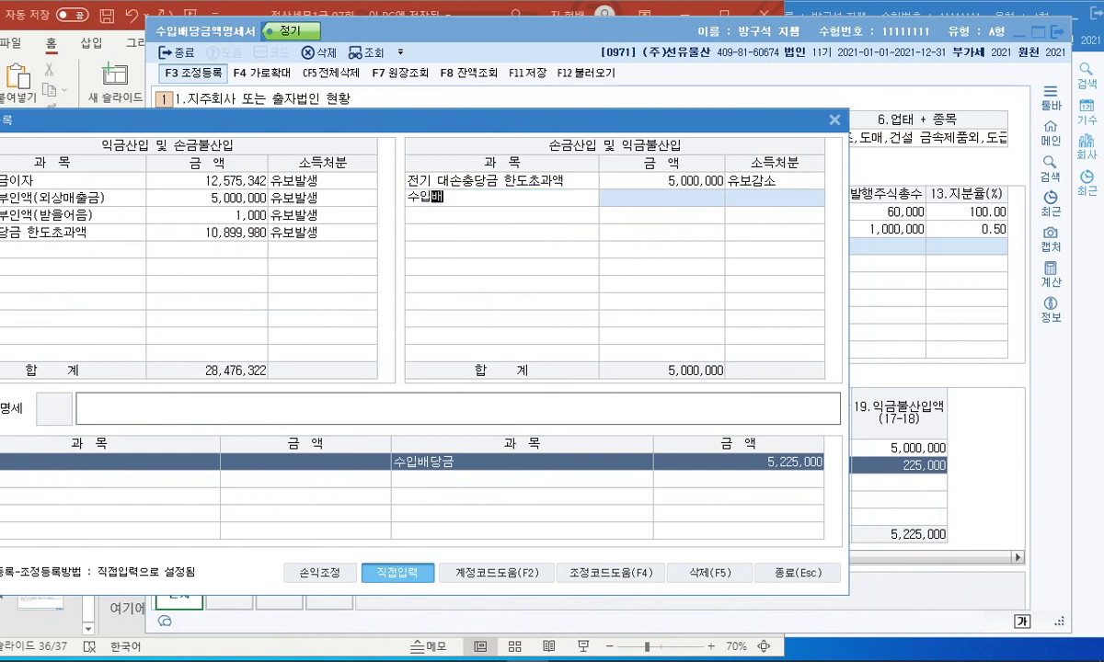
{"action": "type", "text": "당금((주"}
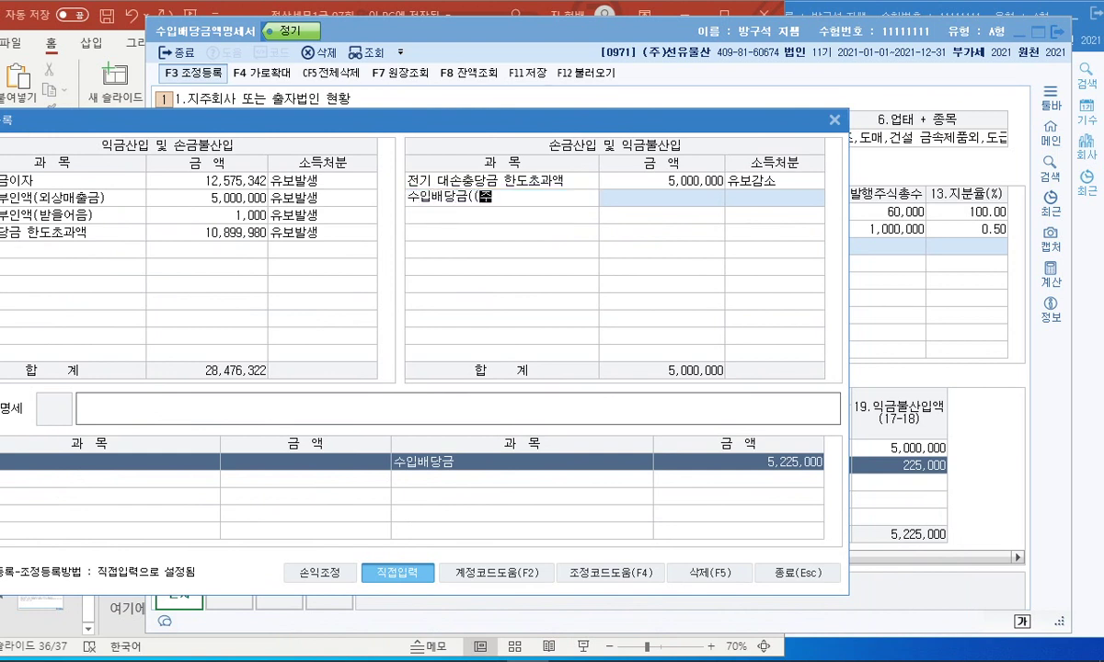
{"action": "type", "text": ")하ㄴ다)"}
{"action": "key", "text": "Return"}
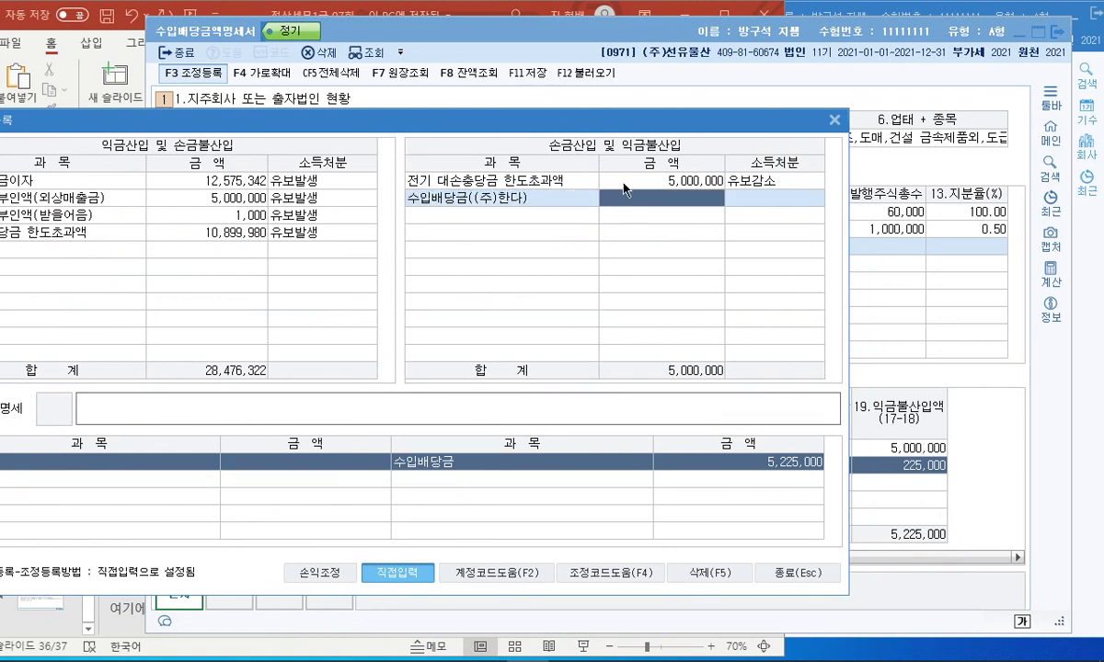
{"action": "type", "text": "5000000"}
{"action": "key", "text": "Return"}
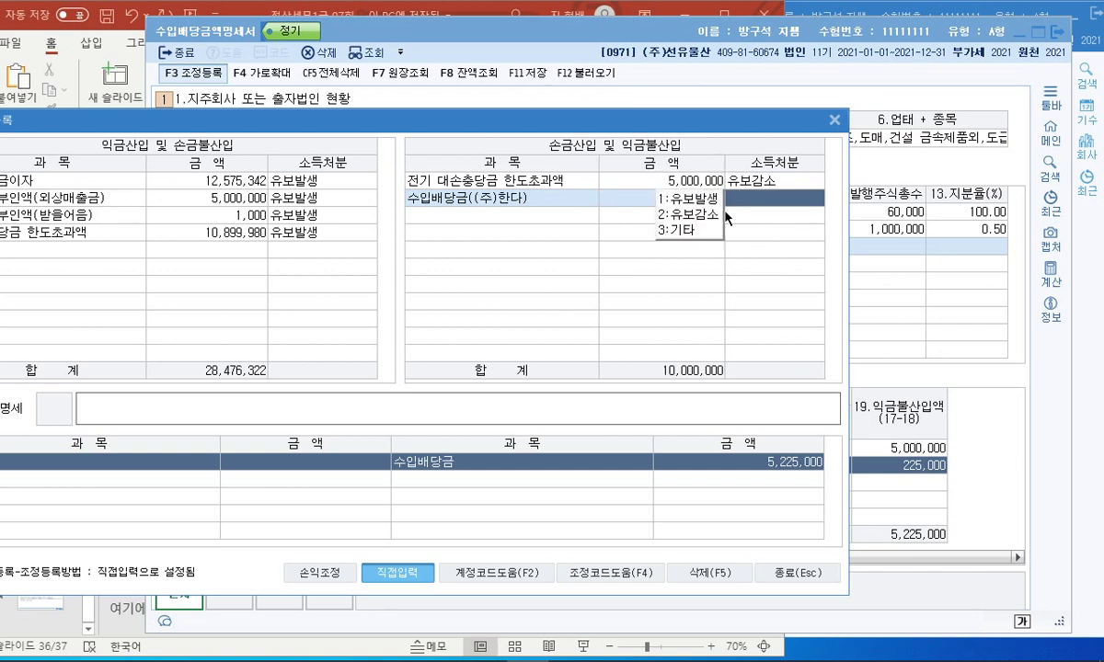
{"action": "left_click", "coordinate": [690, 232]}
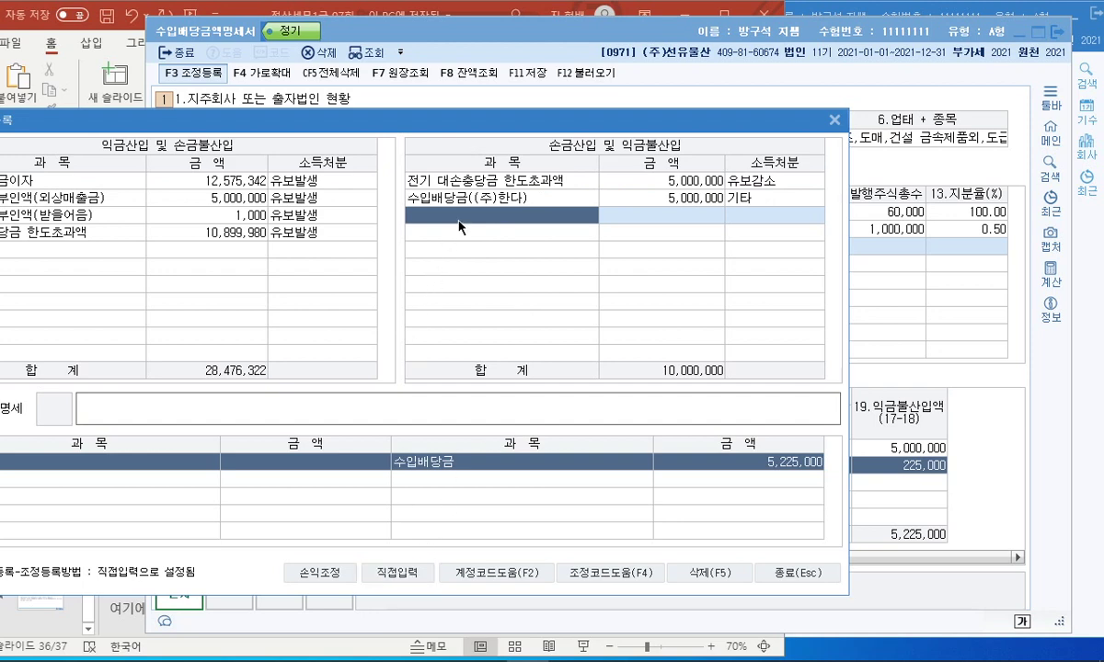
Search adjustment items for 배당금, apply the dividend exclusion item, and return to direct entry.
{"action": "key", "text": "F2"}
{"action": "type", "text": "배당금"}
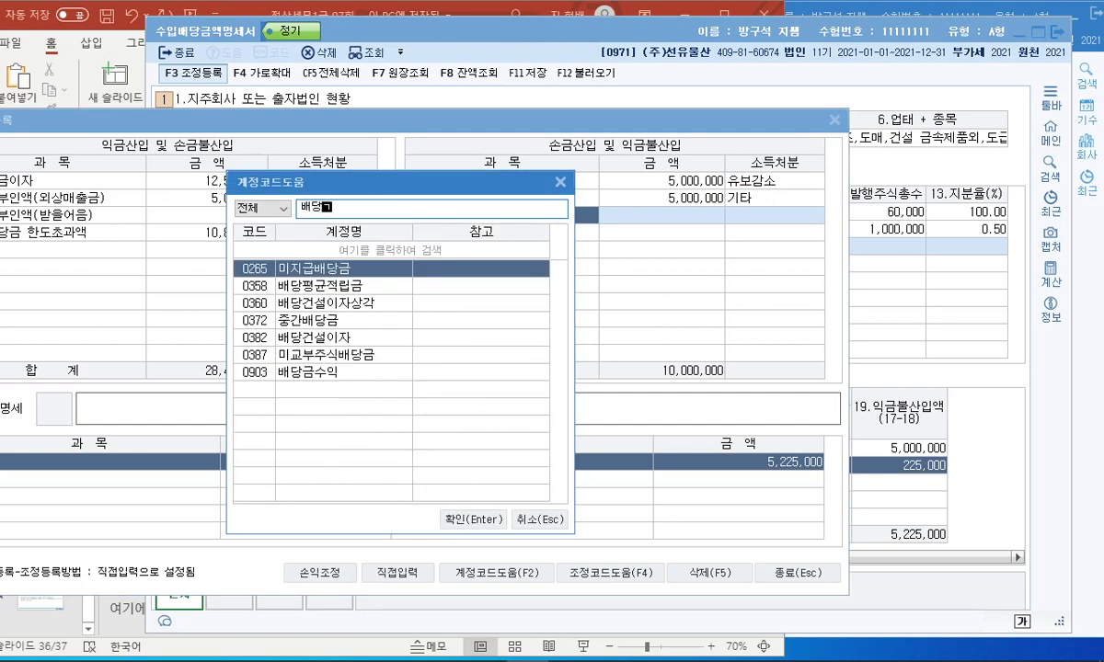
{"action": "key", "text": "Escape"}
{"action": "type", "text": "배당금"}
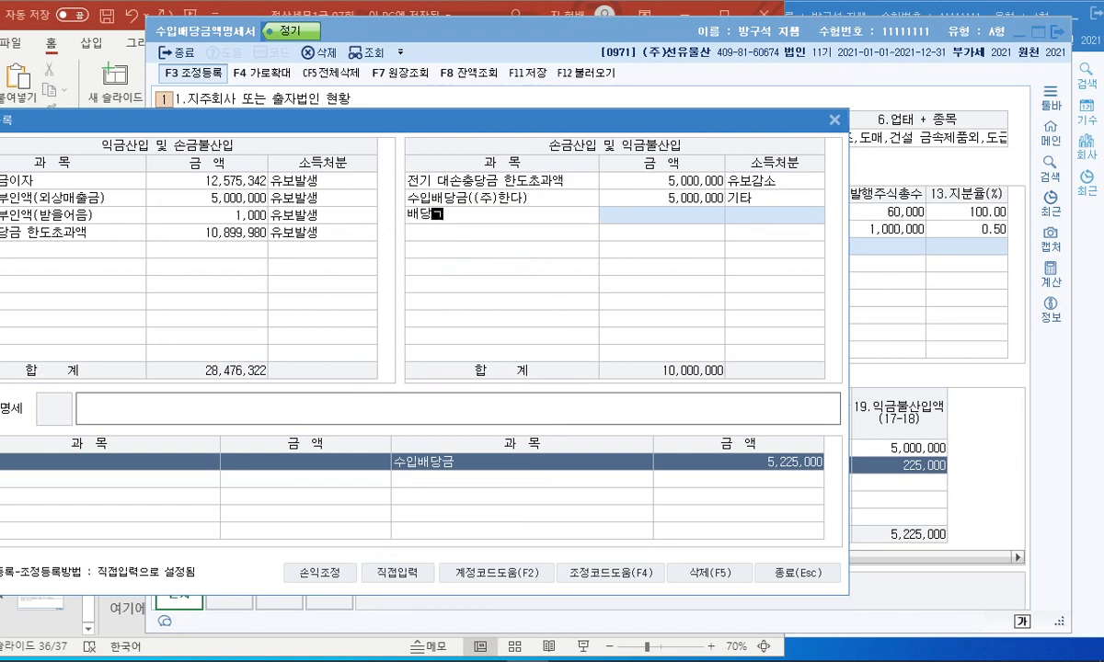
{"action": "key", "text": "Return"}
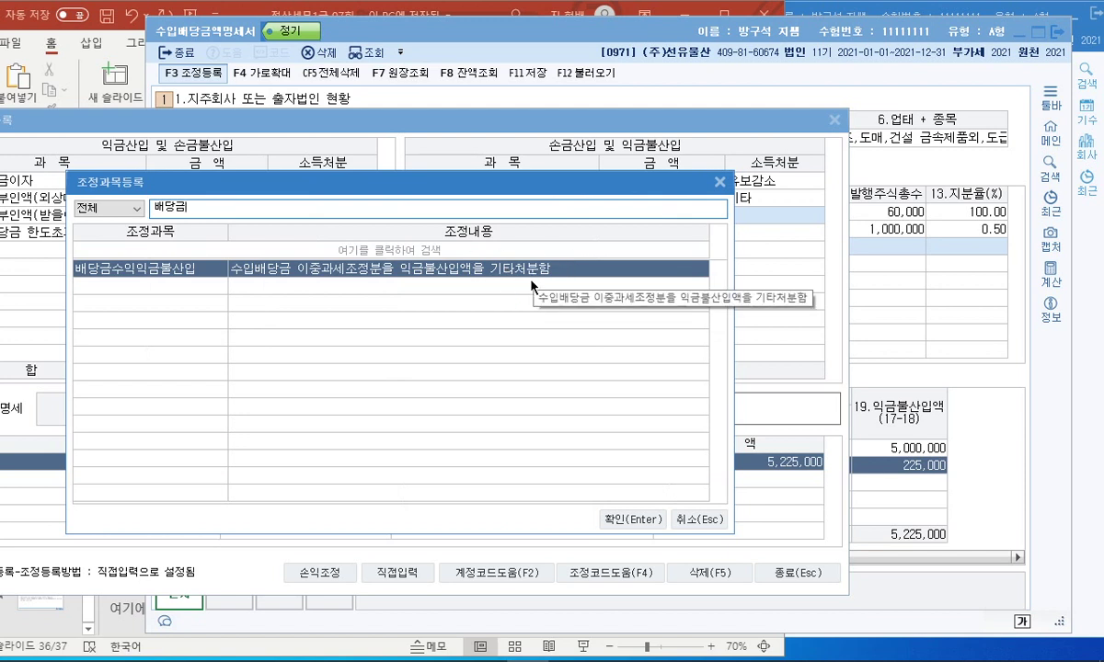
{"action": "double_click", "coordinate": [502, 268]}
{"action": "left_click", "coordinate": [396, 572]}
{"action": "left_click", "coordinate": [451, 196]}
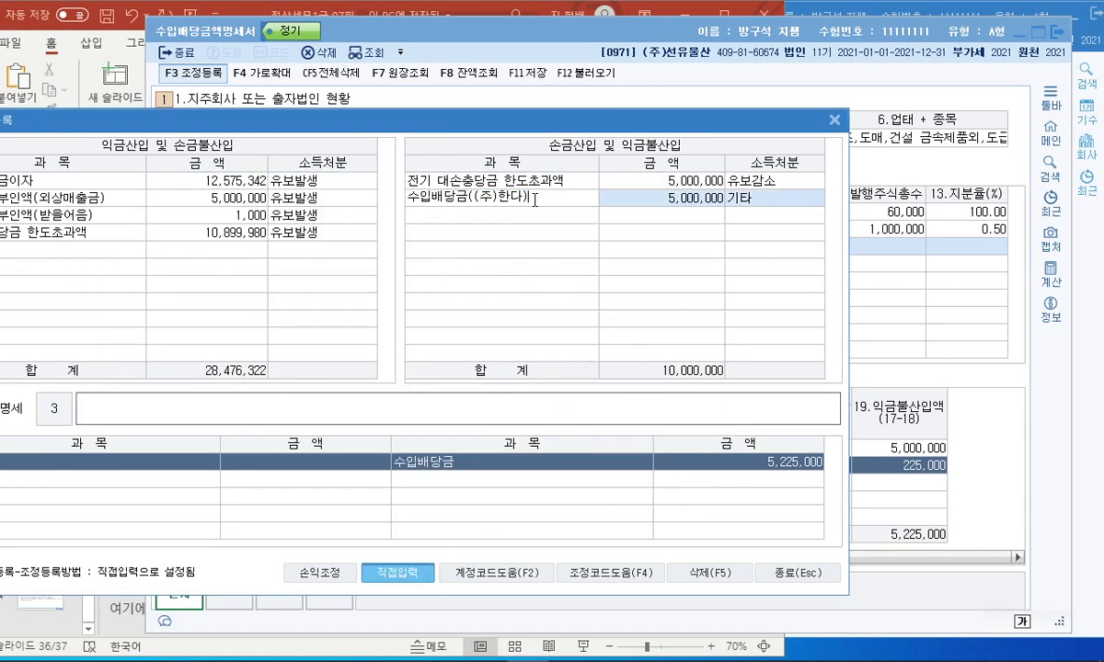
{"action": "left_click", "coordinate": [438, 215]}
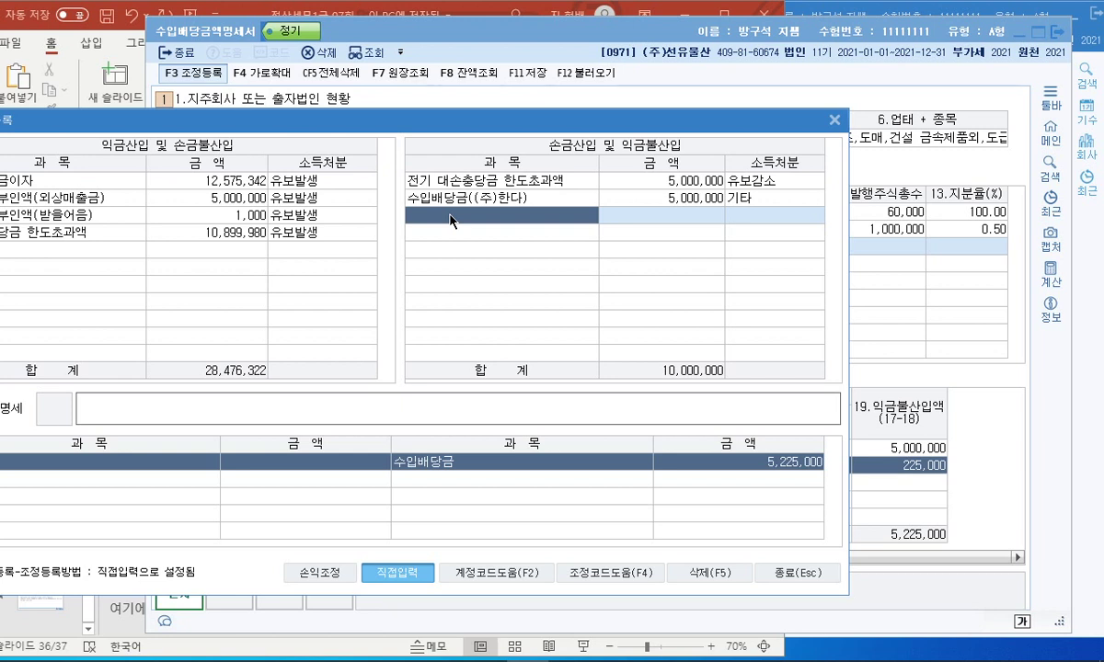
Add 수입배당금((주)간다) with amount 225,000 and disposition 기타 in the third row.
{"action": "left_click", "coordinate": [451, 220]}
{"action": "type", "text": "수입배당금((주)핸다)"}
{"action": "key", "text": "BackSpace"}
{"action": "type", "text": "간"}
{"action": "key", "text": "Return"}
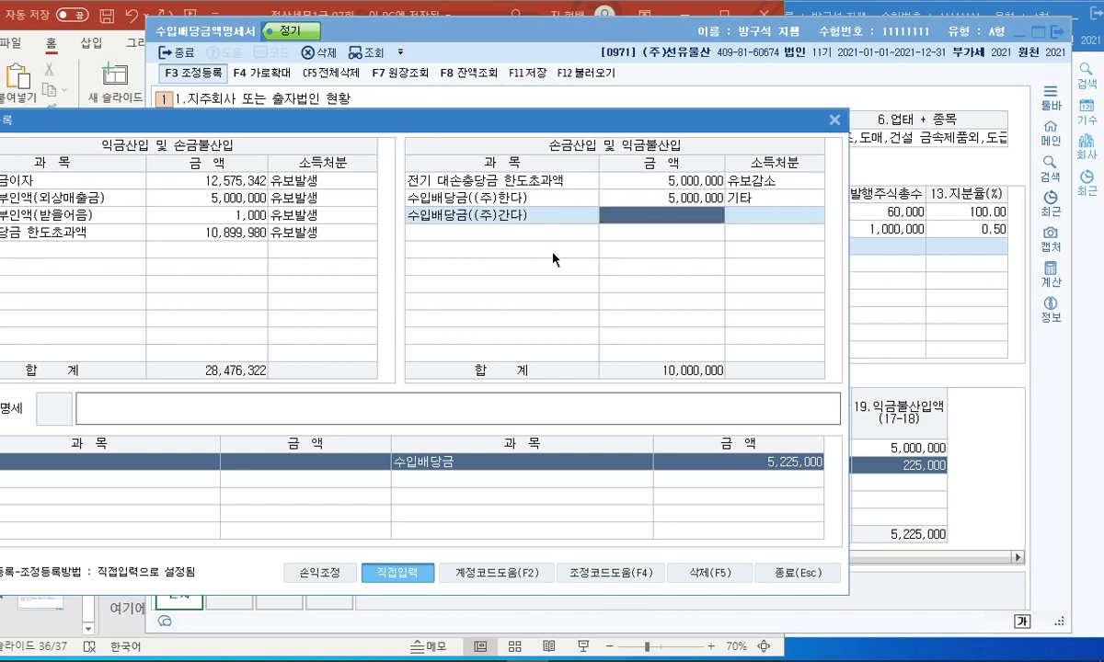
{"action": "type", "text": "225"}
{"action": "key", "text": "Return"}
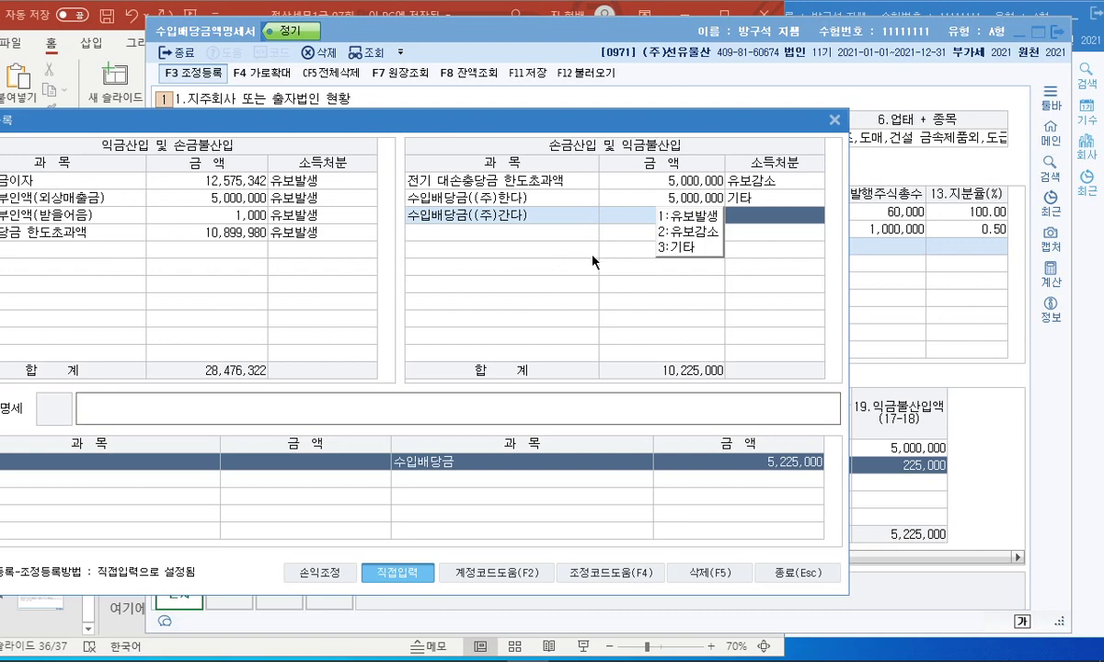
{"action": "key", "text": "3"}
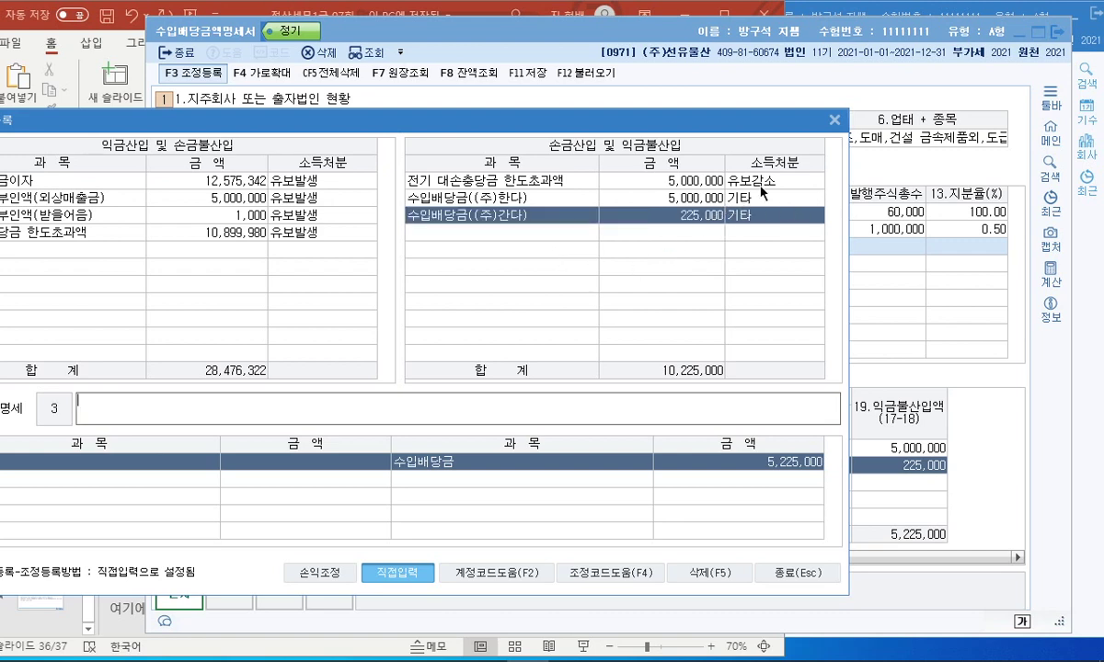
Close the adjustment entries and the dividend statement form.
{"action": "left_click_drag", "start_coordinate": [637, 125], "coordinate": [780, 99]}
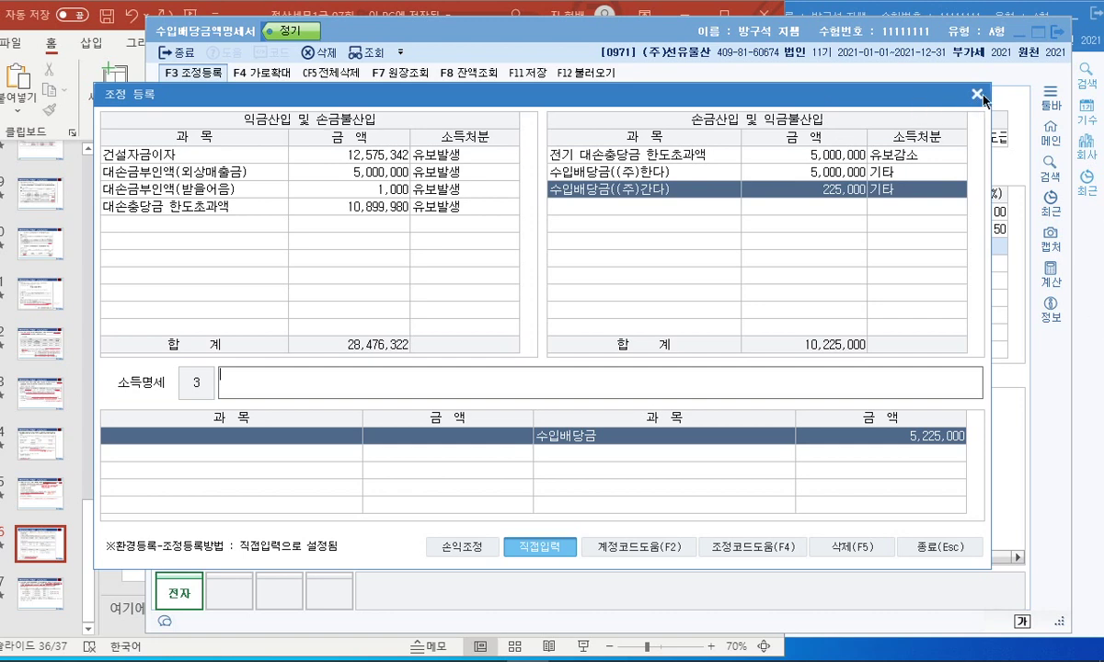
{"action": "key", "text": "Escape"}
{"action": "left_click", "coordinate": [1063, 33]}
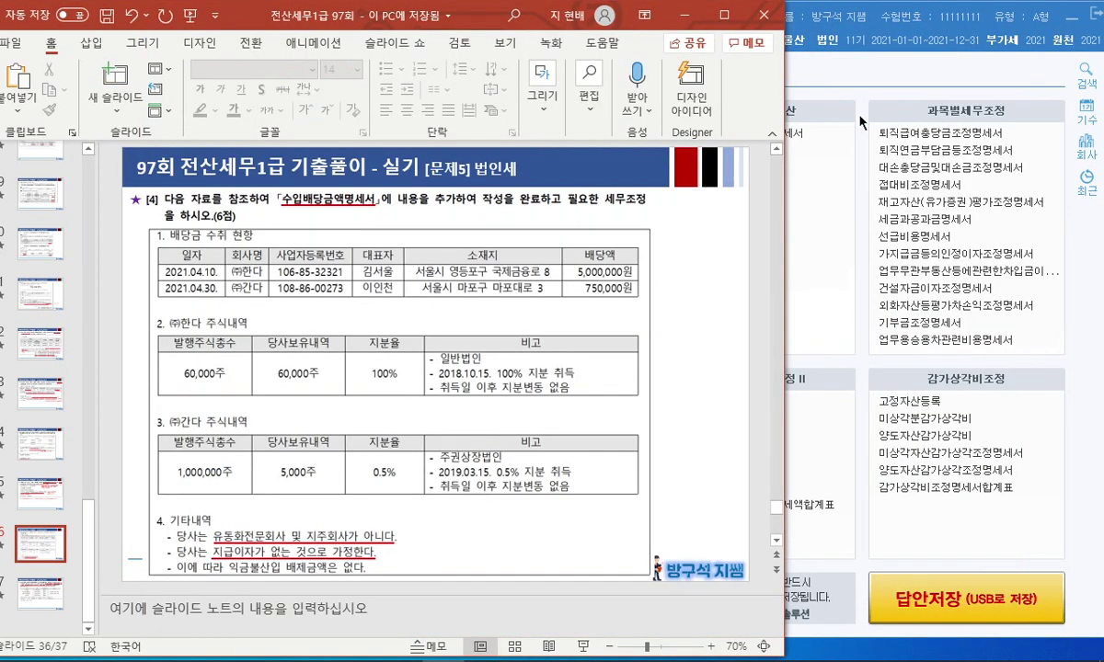
Present slide 37 full-screen, underlining the form name, real-estate rental, and borrowings-exceed-twice-equity conditions.
{"action": "left_click_drag", "start_coordinate": [699, 5], "coordinate": [727, 0]}
{"action": "key", "text": "Down"}
{"action": "key", "text": "shift+F5"}
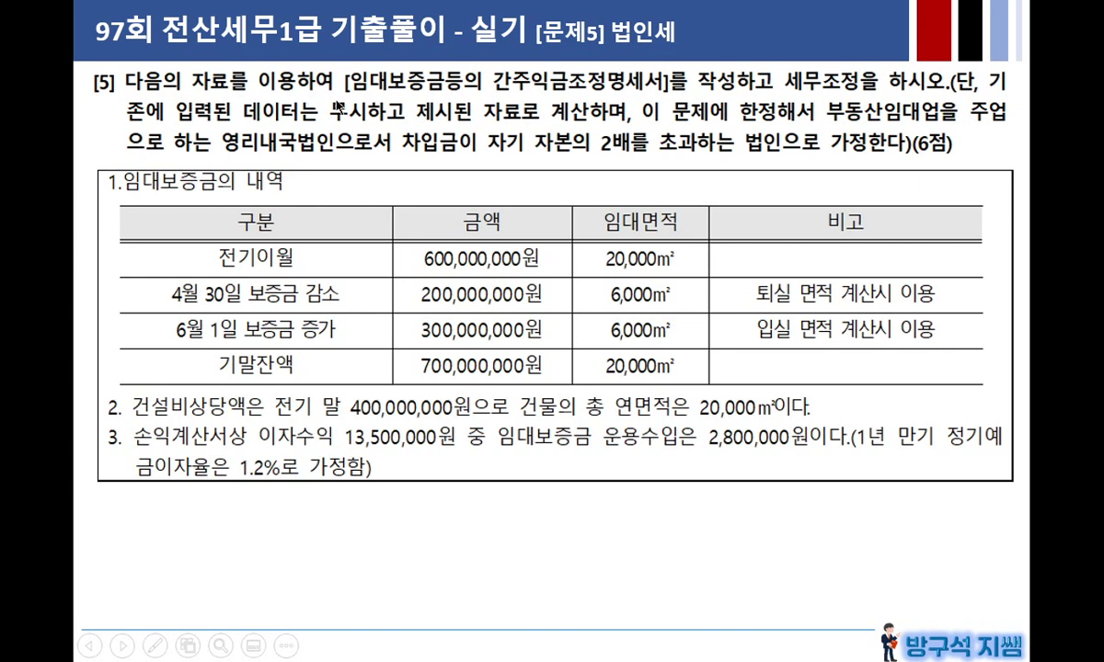
{"action": "left_click", "coordinate": [518, 104]}
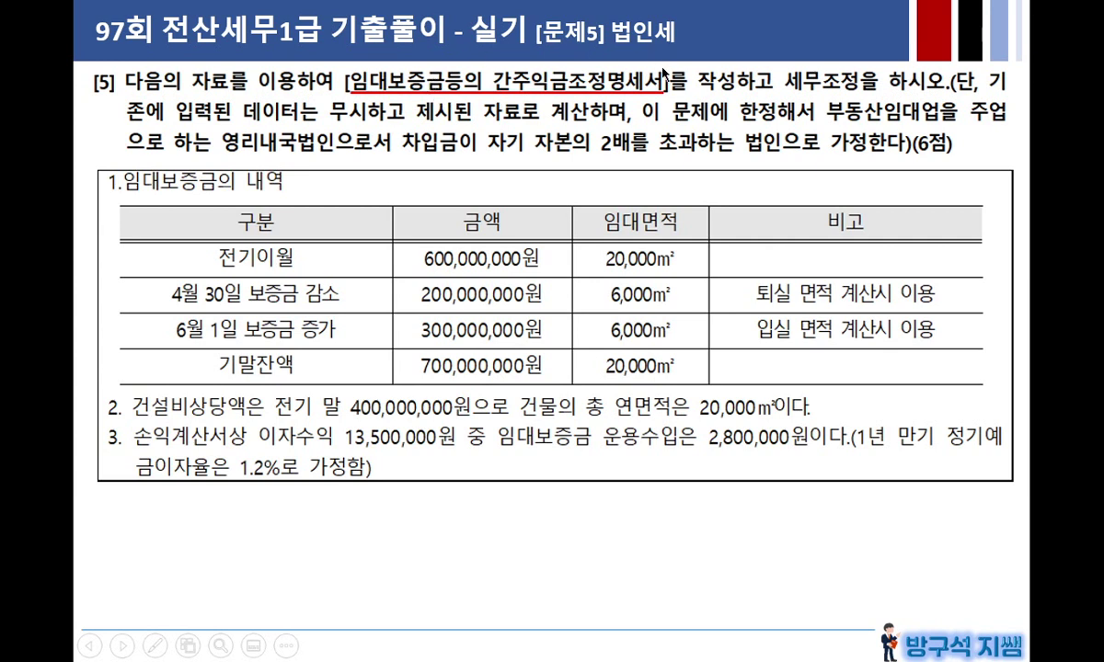
{"action": "left_click_drag", "start_coordinate": [641, 121], "coordinate": [1007, 121]}
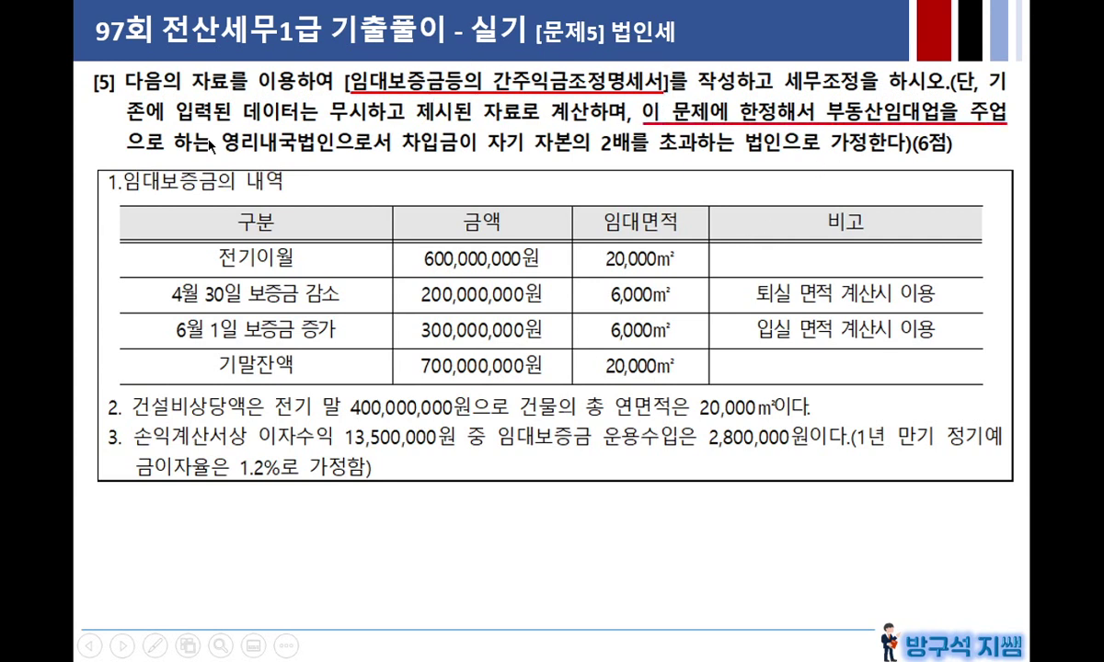
{"action": "left_click_drag", "start_coordinate": [126, 150], "coordinate": [869, 150]}
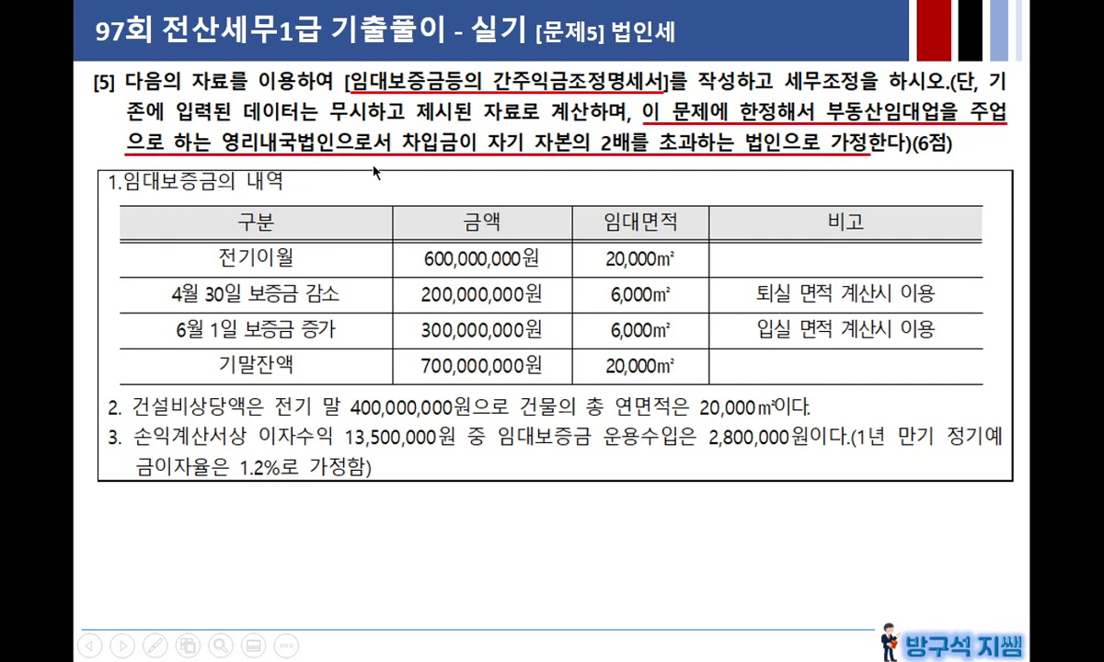
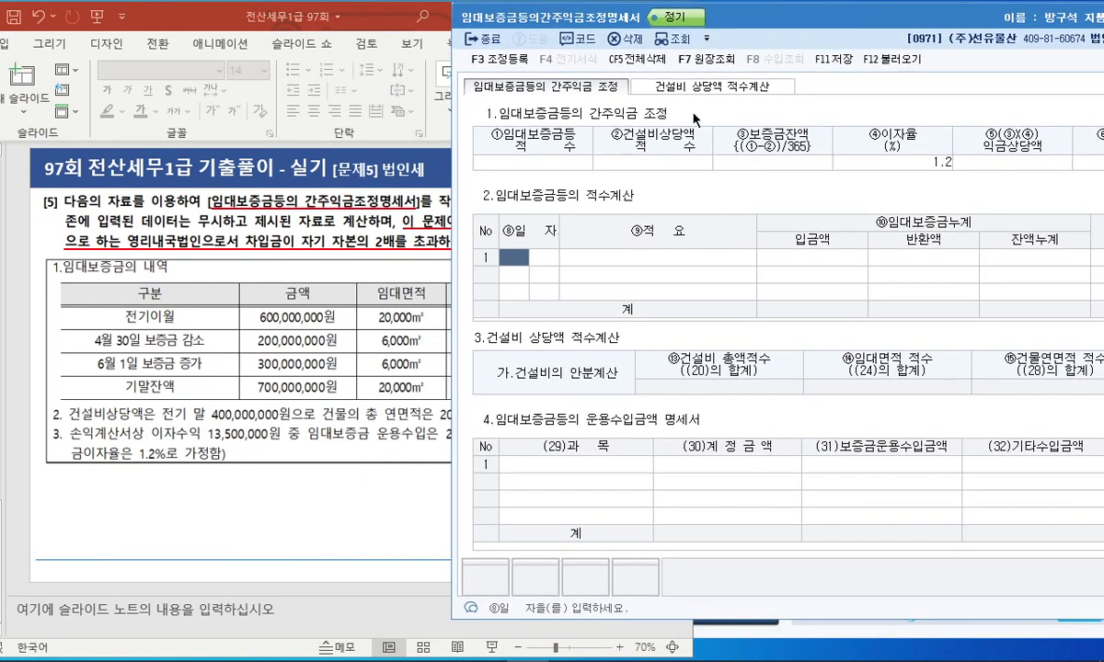
{"action": "left_click_drag", "start_coordinate": [800, 26], "coordinate": [471, 26]}
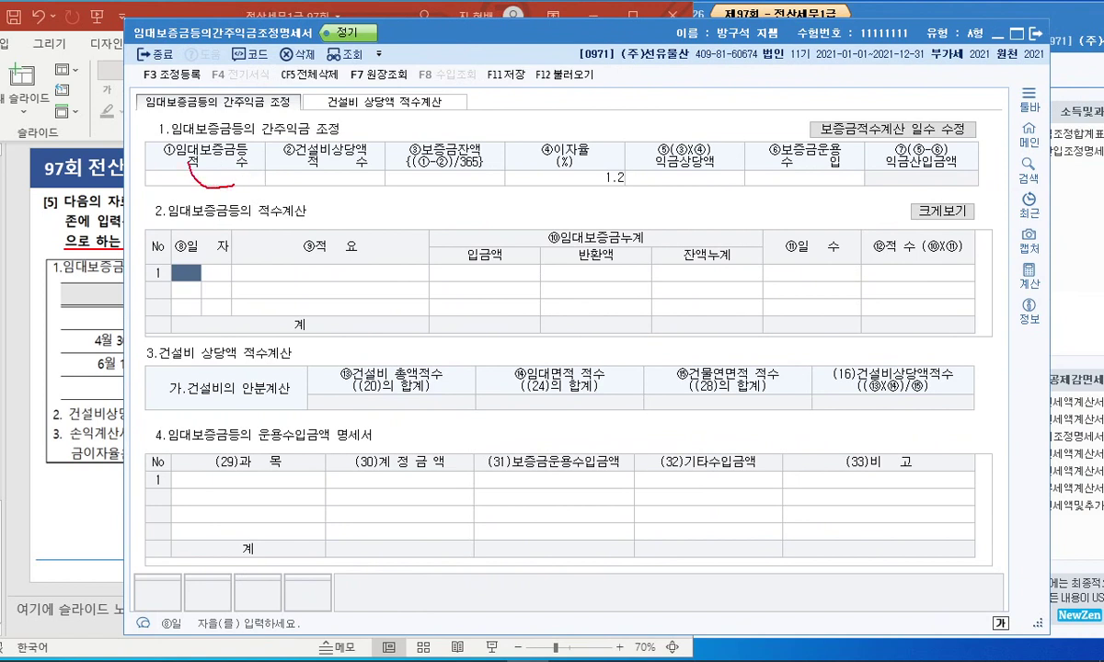
{"action": "left_click", "coordinate": [243, 176]}
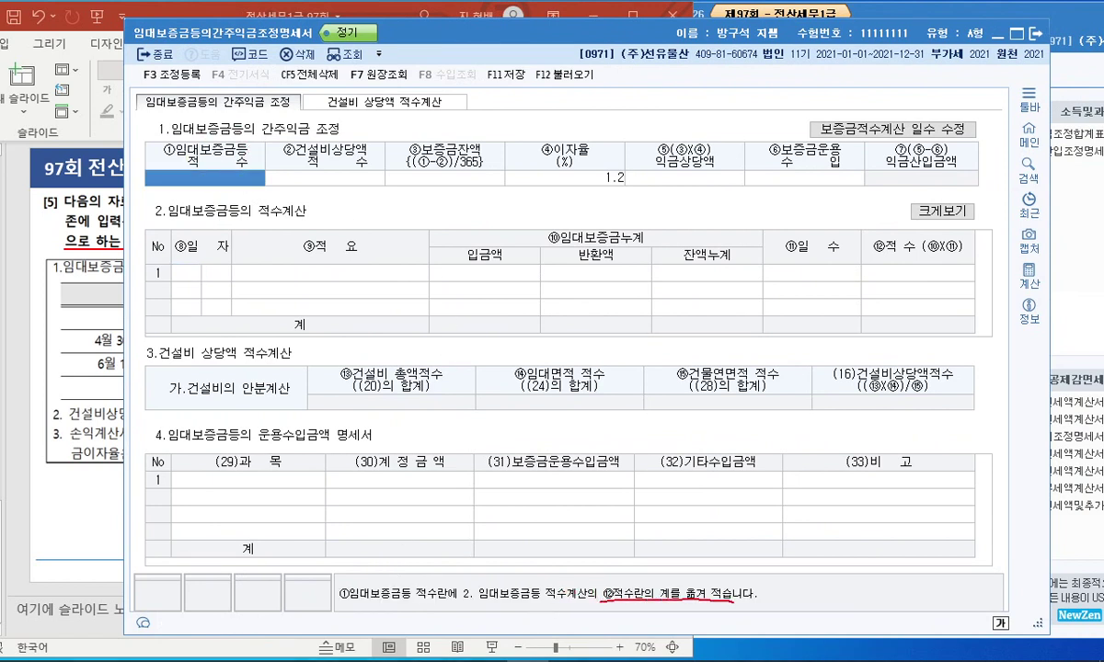
{"action": "mouse_move", "coordinate": [915, 295]}
{"action": "left_mouse_down"}
{"action": "mouse_move", "coordinate": [874, 312]}
{"action": "mouse_move", "coordinate": [920, 207]}
{"action": "mouse_move", "coordinate": [288, 207]}
{"action": "mouse_move", "coordinate": [214, 195]}
{"action": "mouse_move", "coordinate": [350, 172]}
{"action": "mouse_move", "coordinate": [939, 197]}
{"action": "left_mouse_up"}
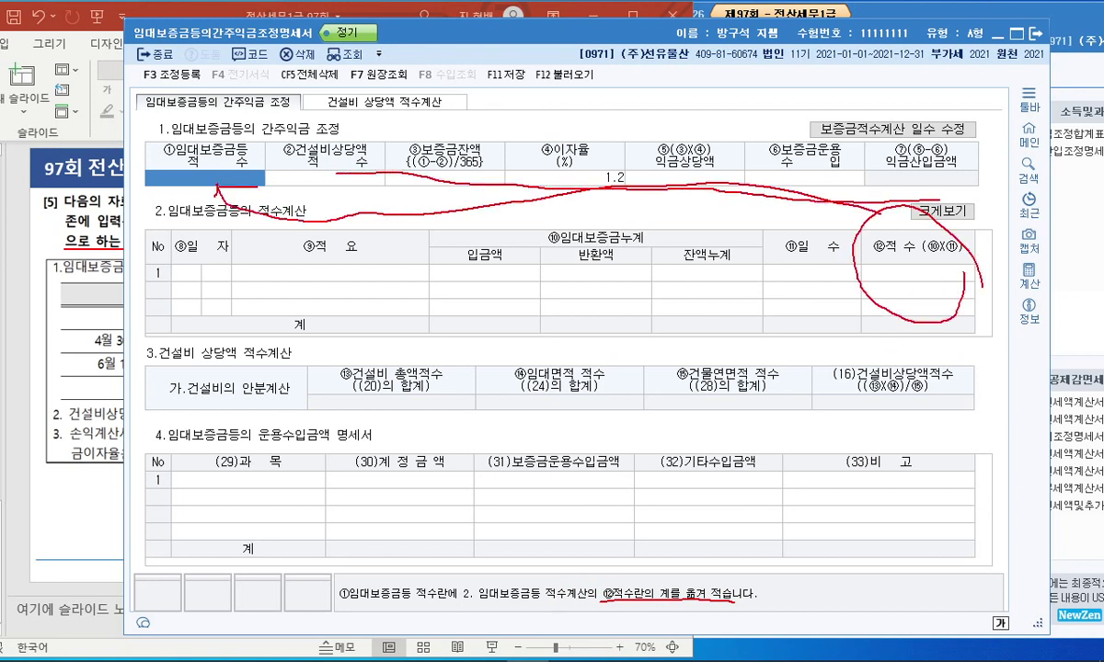
{"action": "mouse_move", "coordinate": [625, 193]}
{"action": "left_mouse_down"}
{"action": "mouse_move", "coordinate": [552, 180]}
{"action": "mouse_move", "coordinate": [593, 197]}
{"action": "left_mouse_up"}
{"action": "key", "text": "Escape"}
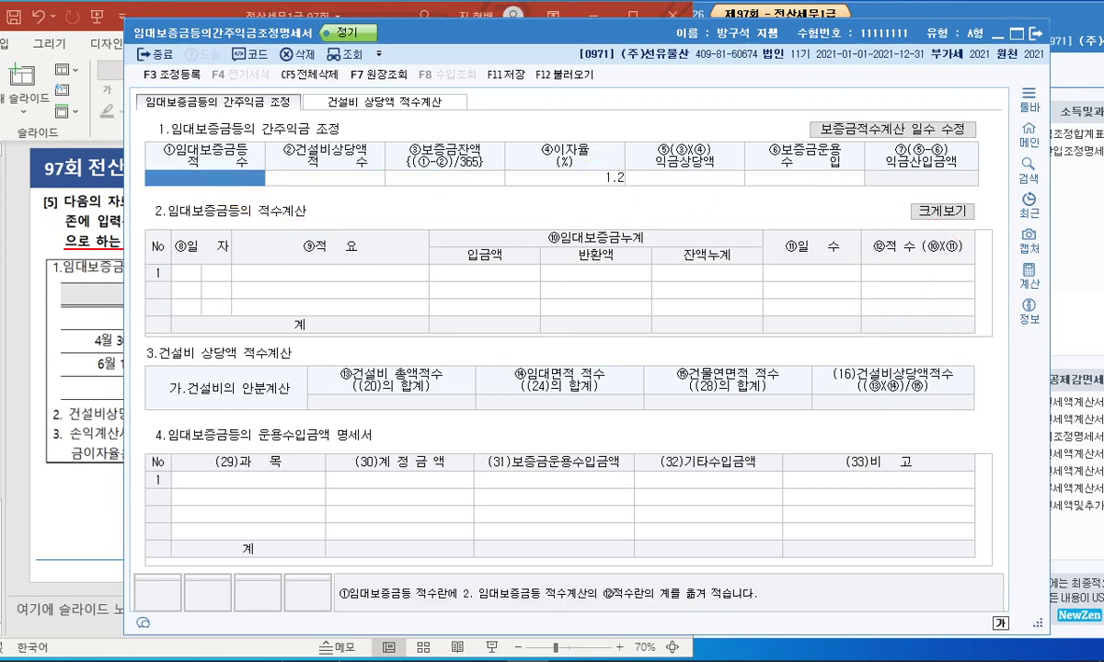
{"action": "mouse_move", "coordinate": [48, 651]}
{"action": "left_click", "coordinate": [110, 467]}
{"action": "left_click_drag", "start_coordinate": [158, 449], "coordinate": [152, 471]}
{"action": "left_click", "coordinate": [699, 265]}
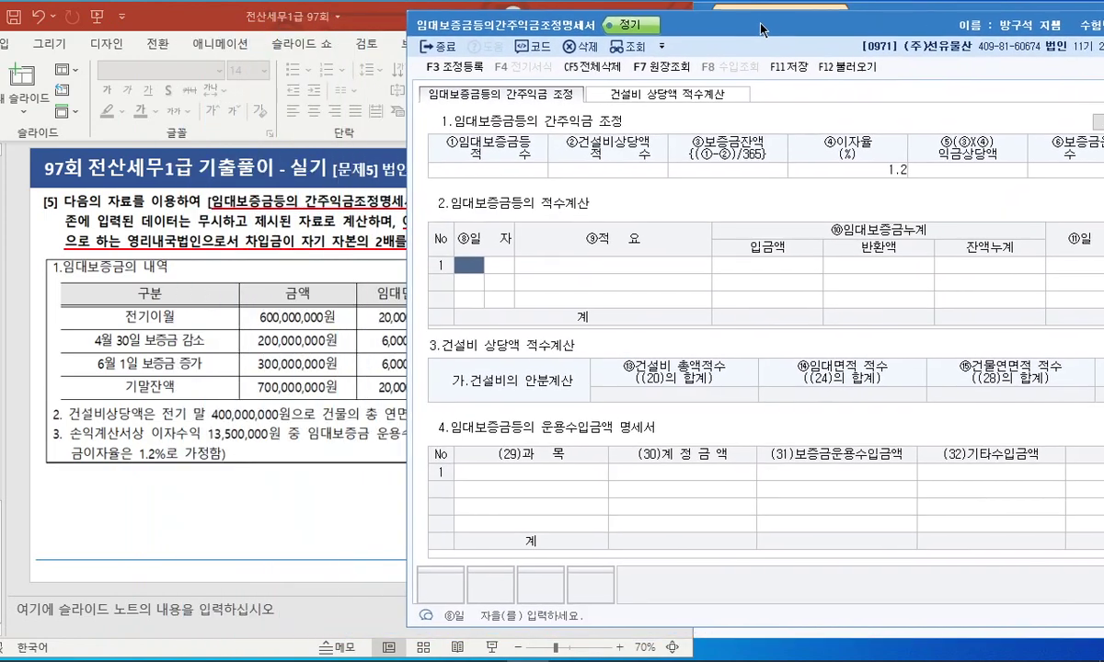
{"action": "left_click_drag", "start_coordinate": [377, 9], "coordinate": [309, 9]}
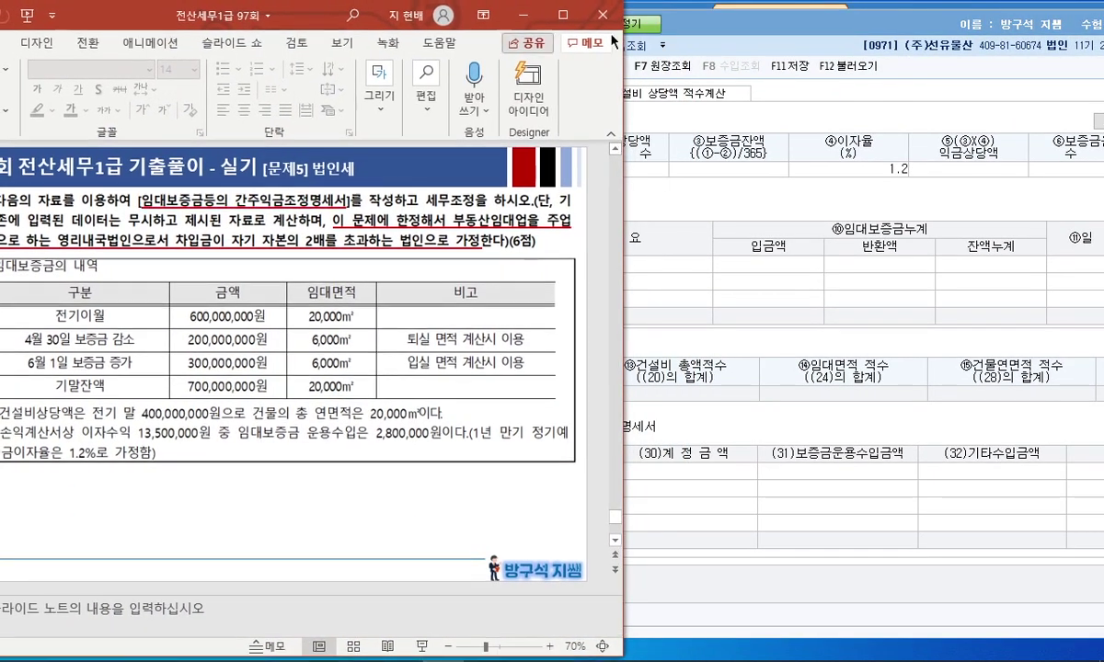
{"action": "left_click", "coordinate": [736, 33]}
{"action": "left_click_drag", "start_coordinate": [736, 33], "coordinate": [720, 30]}
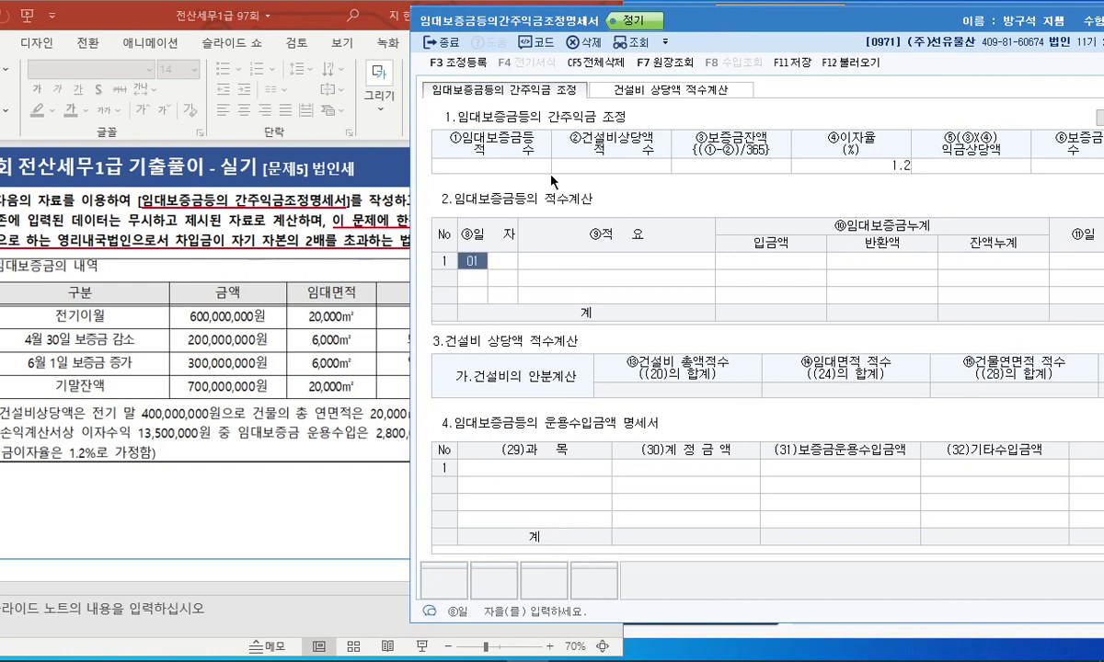
Enter the 01/01 전기이월 deposit of 600,000,000 in the first row.
{"action": "type", "text": "0101"}
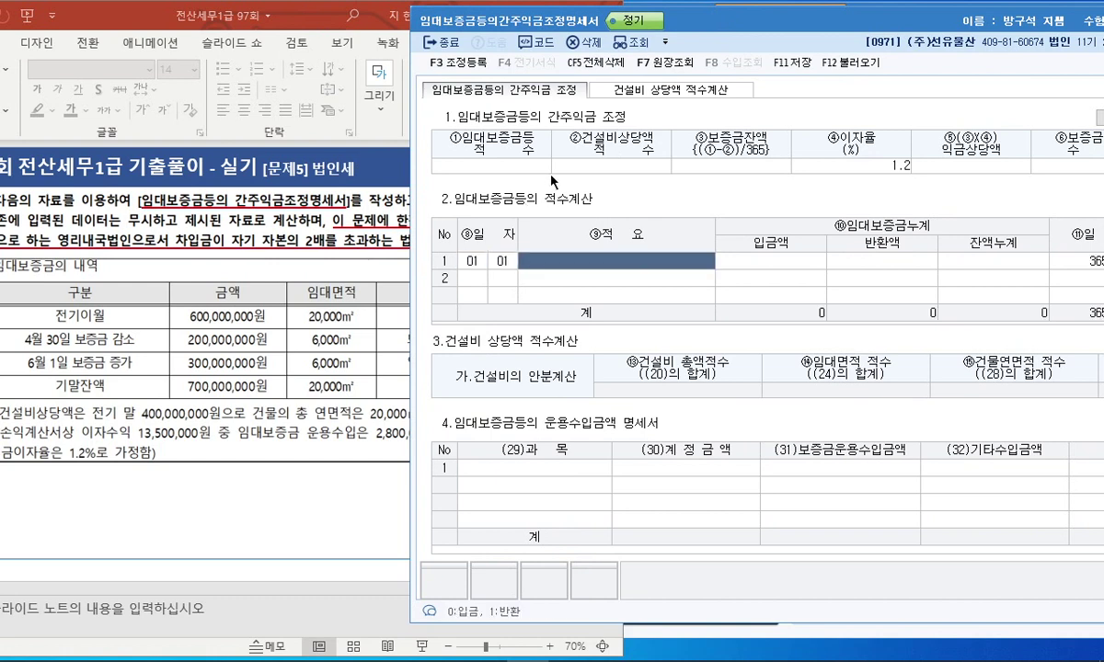
{"action": "type", "text": "전기이월"}
{"action": "key", "text": "Return"}
{"action": "type", "text": "600,000,"}
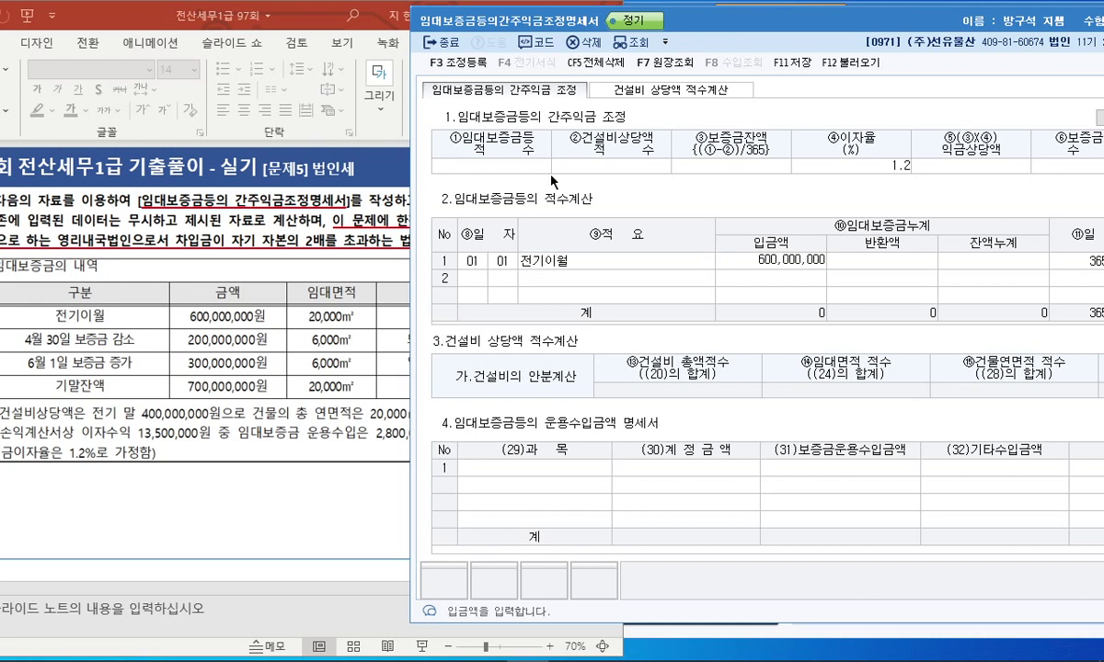
{"action": "type", "text": "000"}
{"action": "key", "text": "Return"}
Add the 04/30 보증금 감소 200,000,000 and 06/01 보증금 증가 300,000,000 rows.
{"action": "left_click", "coordinate": [474, 278]}
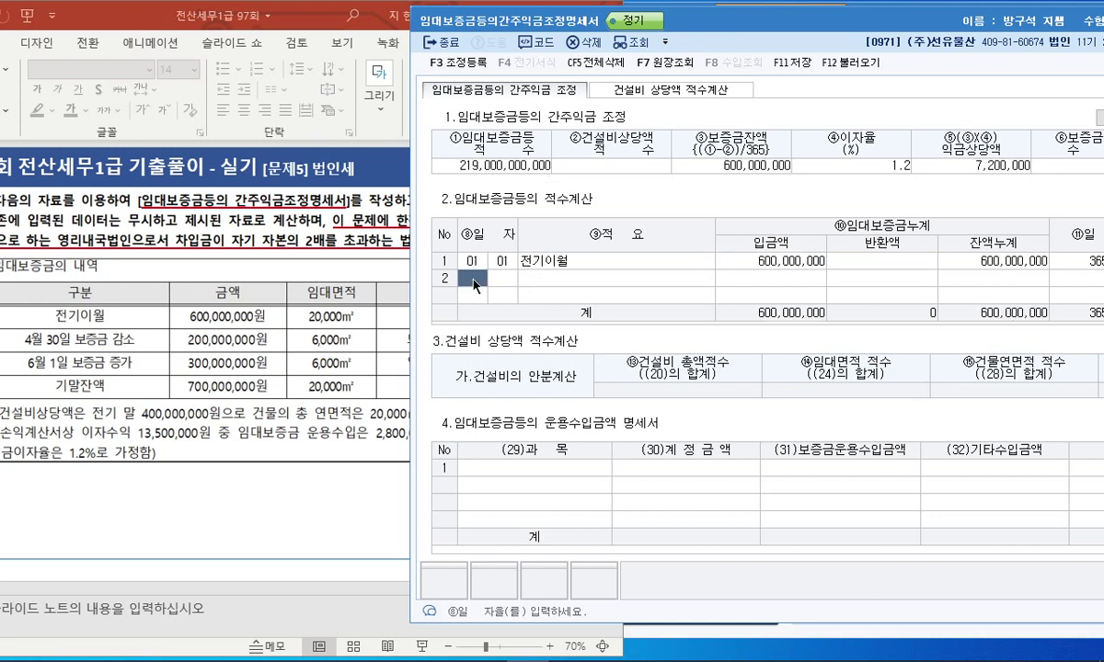
{"action": "type", "text": "0430"}
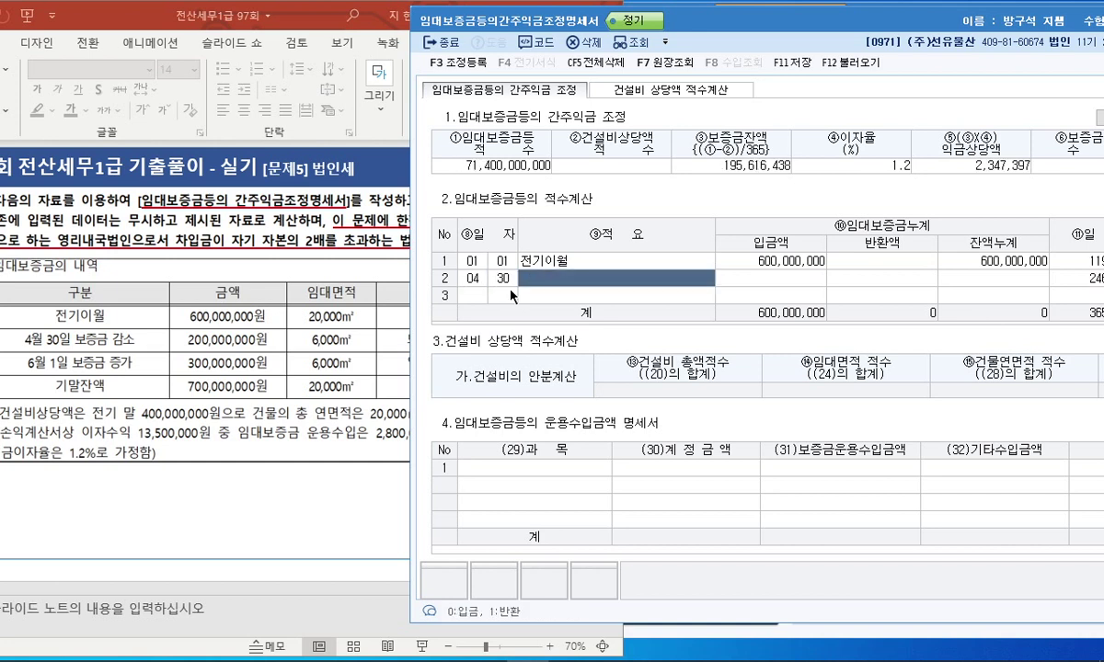
{"action": "type", "text": "보증금 감소"}
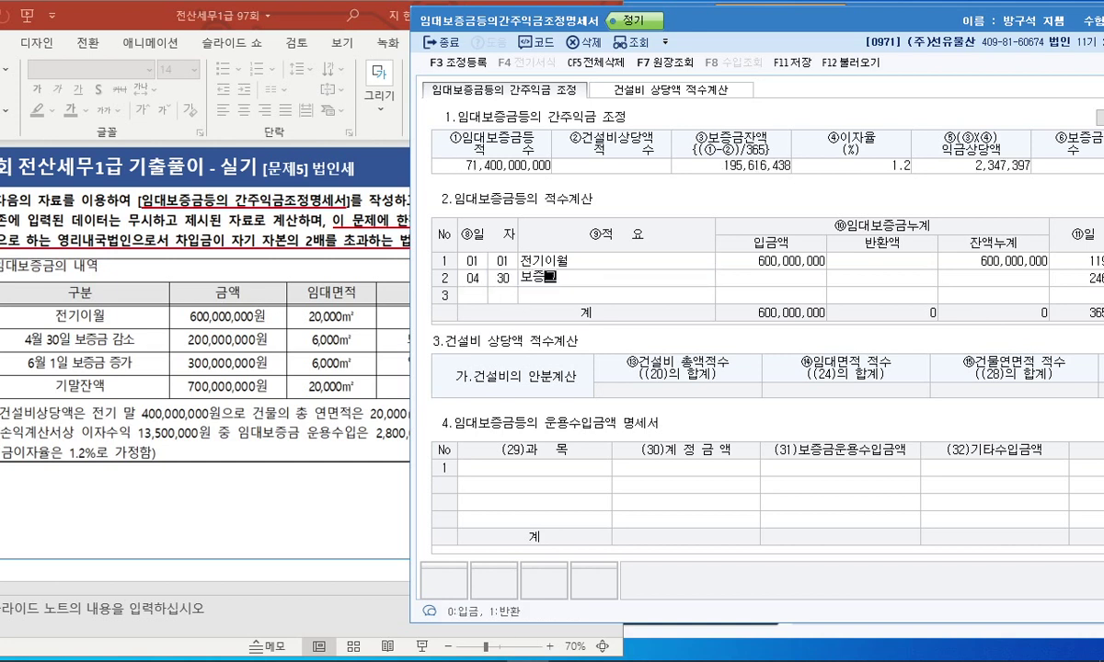
{"action": "key", "text": "Return"}
{"action": "key", "text": "Return"}
{"action": "type", "text": "200000000"}
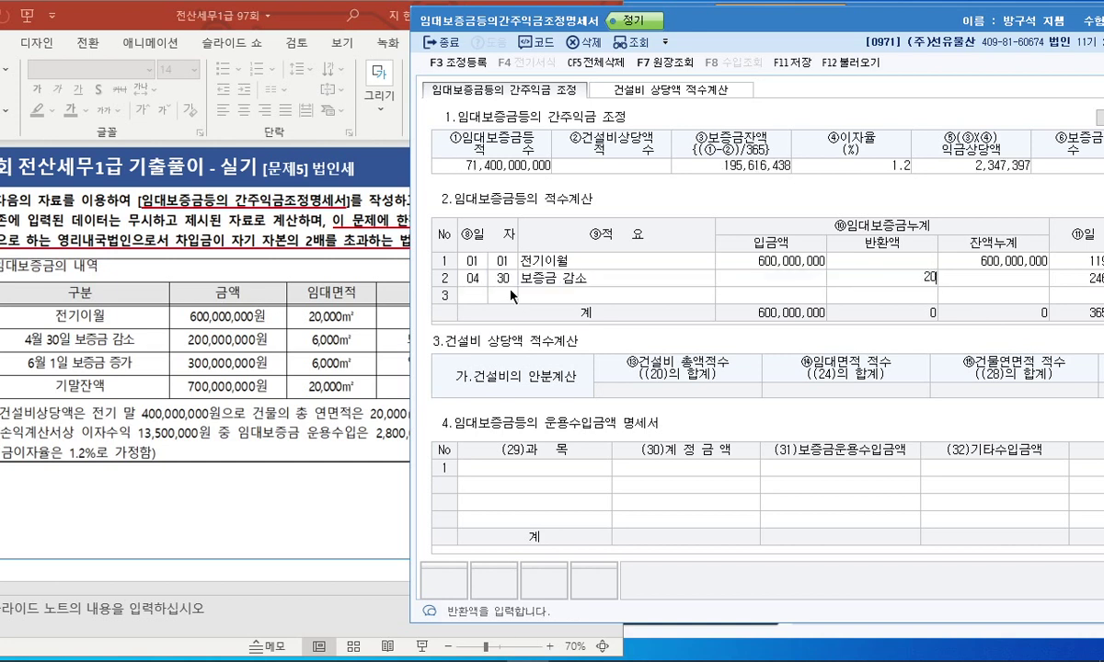
{"action": "key", "text": "Return"}
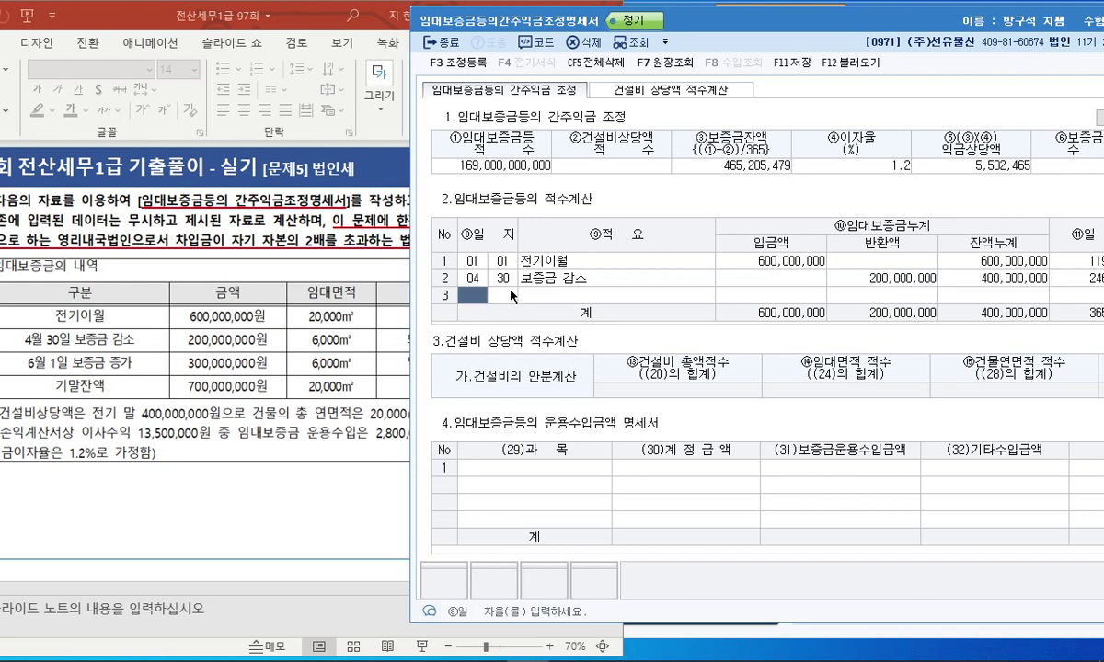
{"action": "type", "text": "0601"}
{"action": "type", "text": "ㅂ"}
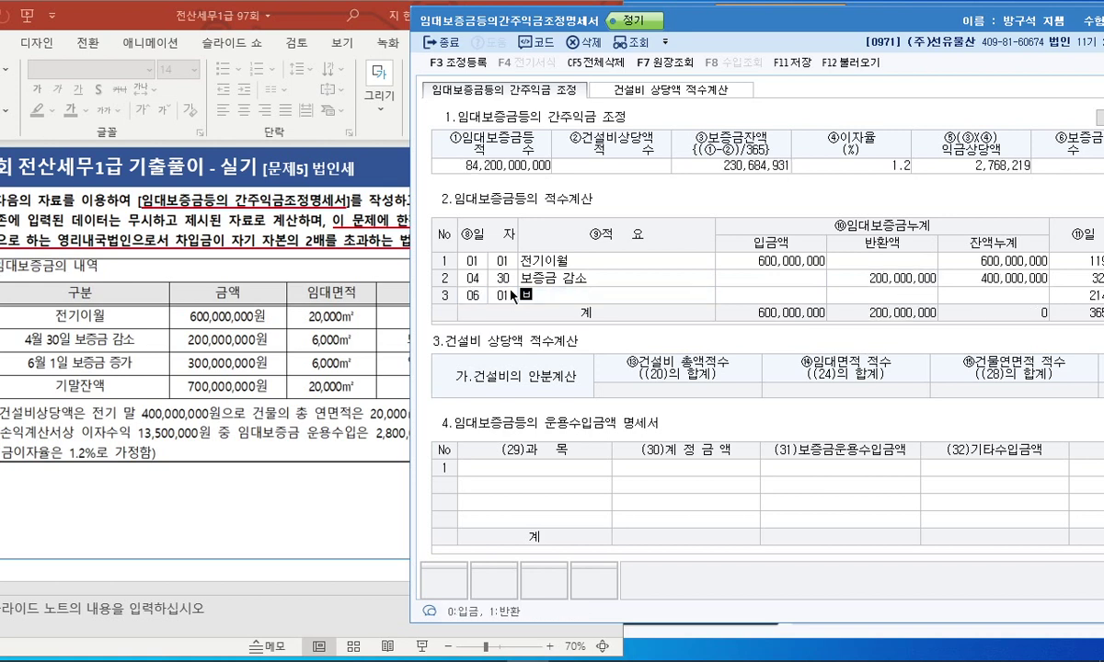
{"action": "type", "text": "증금 증가"}
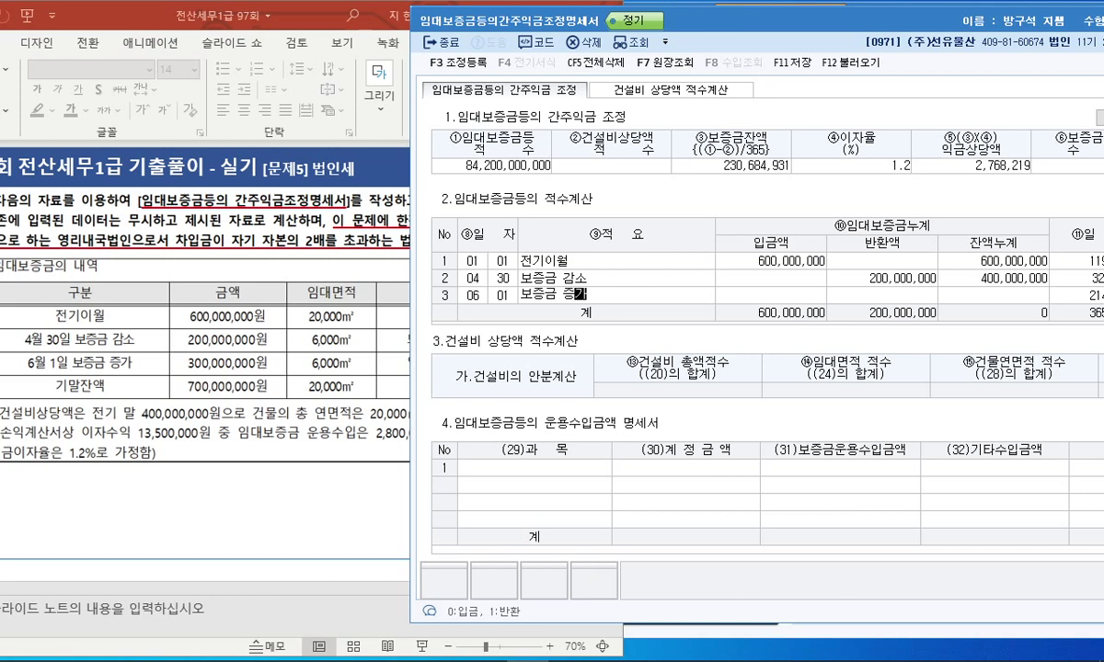
{"action": "key", "text": "Return"}
{"action": "type", "text": "300,000,000"}
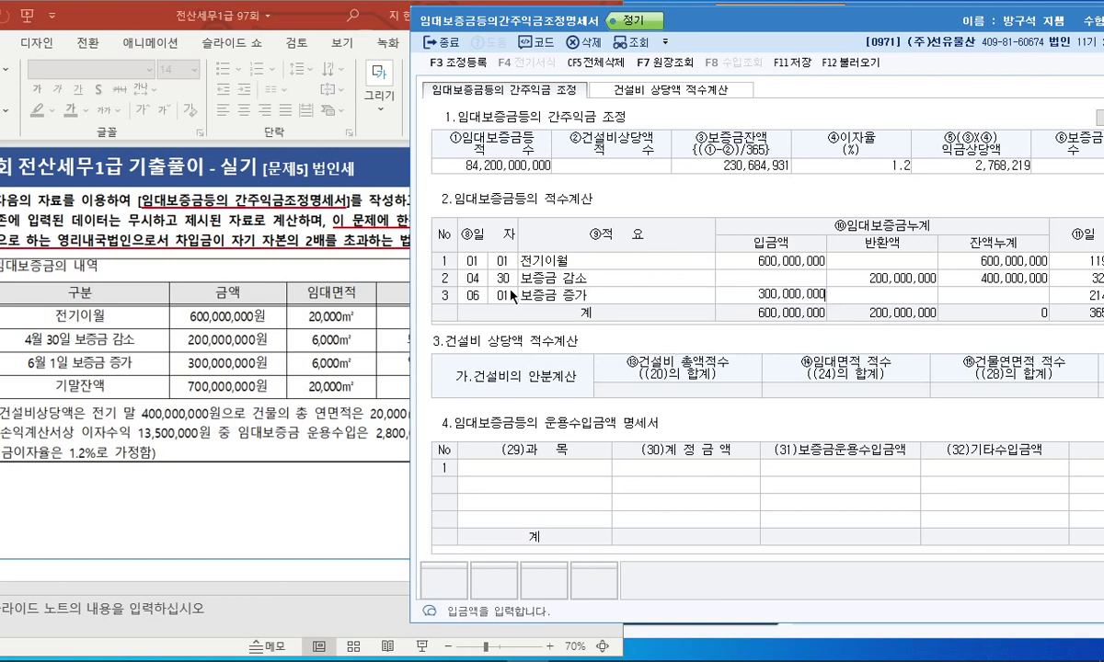
{"action": "key", "text": "Return"}
{"action": "left_click", "coordinate": [315, 334]}
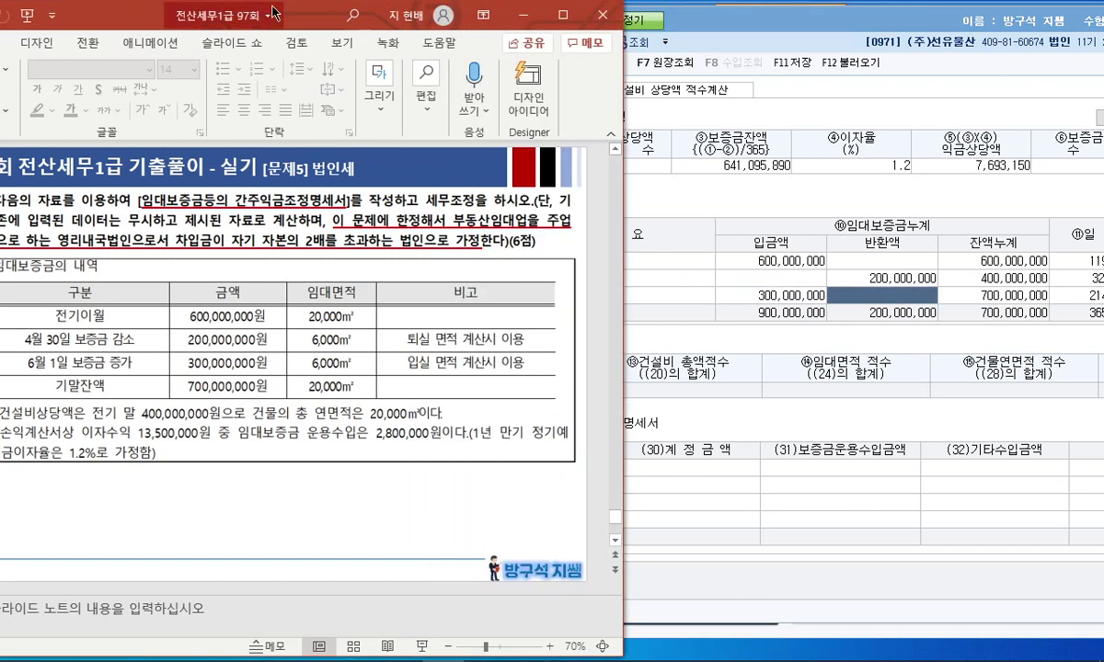
{"action": "mouse_move", "coordinate": [303, 18]}
{"action": "left_mouse_down"}
{"action": "mouse_move", "coordinate": [285, 19]}
{"action": "mouse_move", "coordinate": [324, 19]}
{"action": "left_mouse_up"}
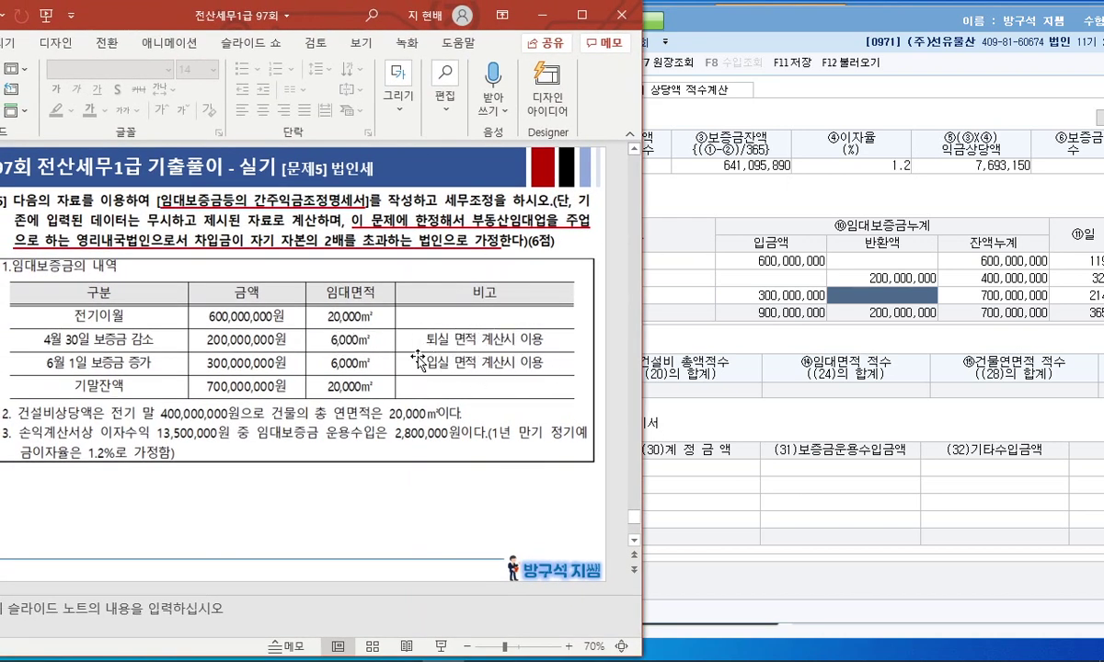
{"action": "left_click", "coordinate": [660, 344]}
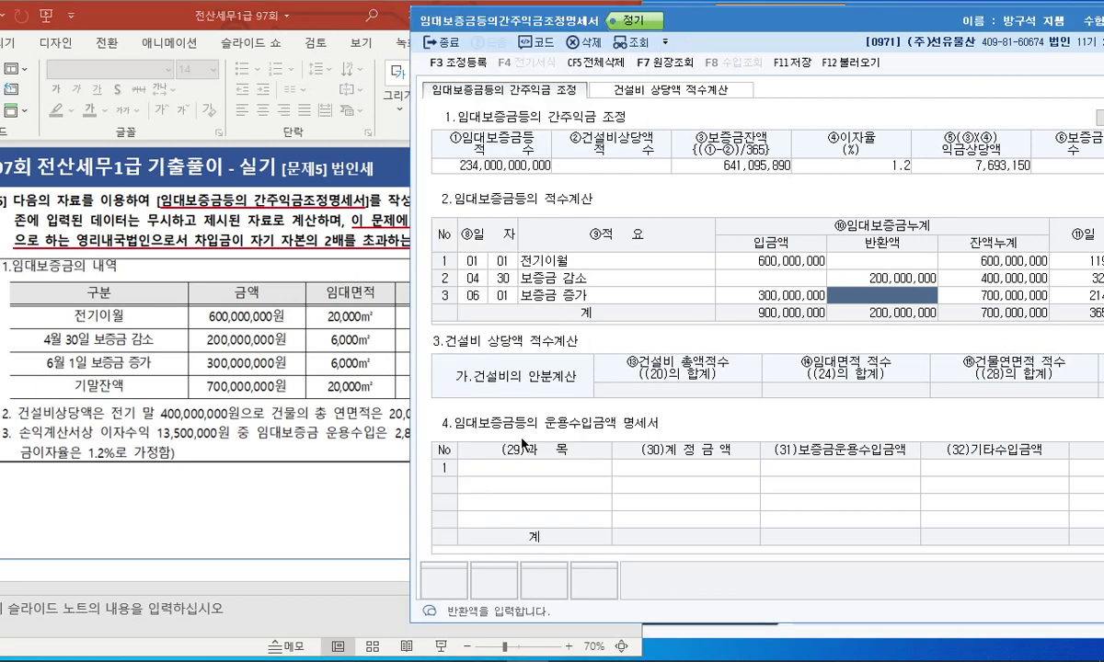
Mark the 13,500,000 interest income and 2,800,000 deposit investment income on the problem slide.
{"action": "mouse_move", "coordinate": [462, 428]}
{"action": "left_mouse_down"}
{"action": "mouse_move", "coordinate": [550, 446]}
{"action": "mouse_move", "coordinate": [659, 416]}
{"action": "left_mouse_up"}
{"action": "left_click", "coordinate": [243, 434]}
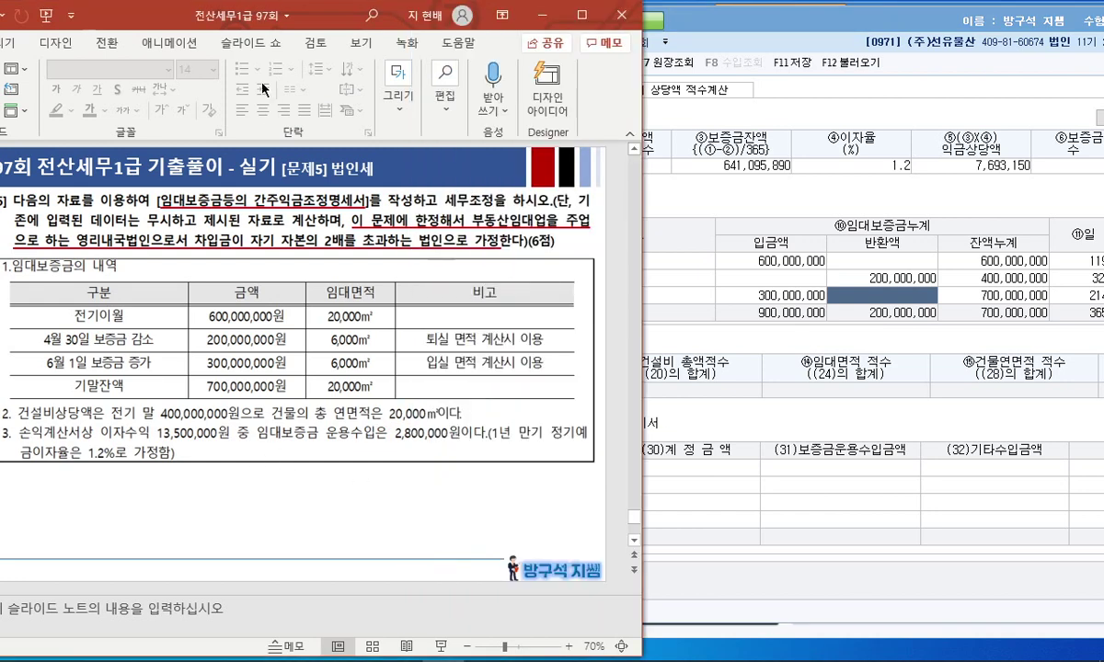
{"action": "left_click_drag", "start_coordinate": [309, 14], "coordinate": [283, 15]}
{"action": "mouse_move", "coordinate": [373, 428]}
{"action": "left_mouse_down"}
{"action": "mouse_move", "coordinate": [404, 454]}
{"action": "mouse_move", "coordinate": [379, 424]}
{"action": "left_mouse_up"}
{"action": "mouse_move", "coordinate": [4, 430]}
{"action": "left_mouse_down"}
{"action": "mouse_move", "coordinate": [62, 451]}
{"action": "mouse_move", "coordinate": [184, 456]}
{"action": "mouse_move", "coordinate": [136, 416]}
{"action": "left_mouse_up"}
{"action": "left_click_drag", "start_coordinate": [184, 454], "coordinate": [217, 449]}
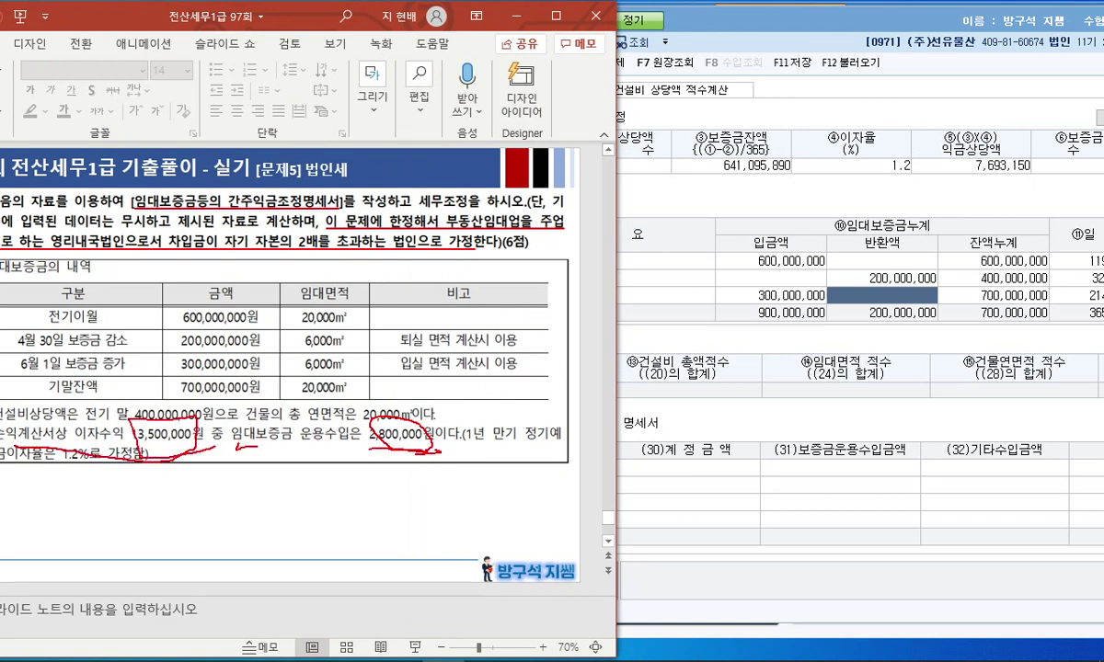
{"action": "key", "text": "Escape"}
{"action": "left_click", "coordinate": [774, 471]}
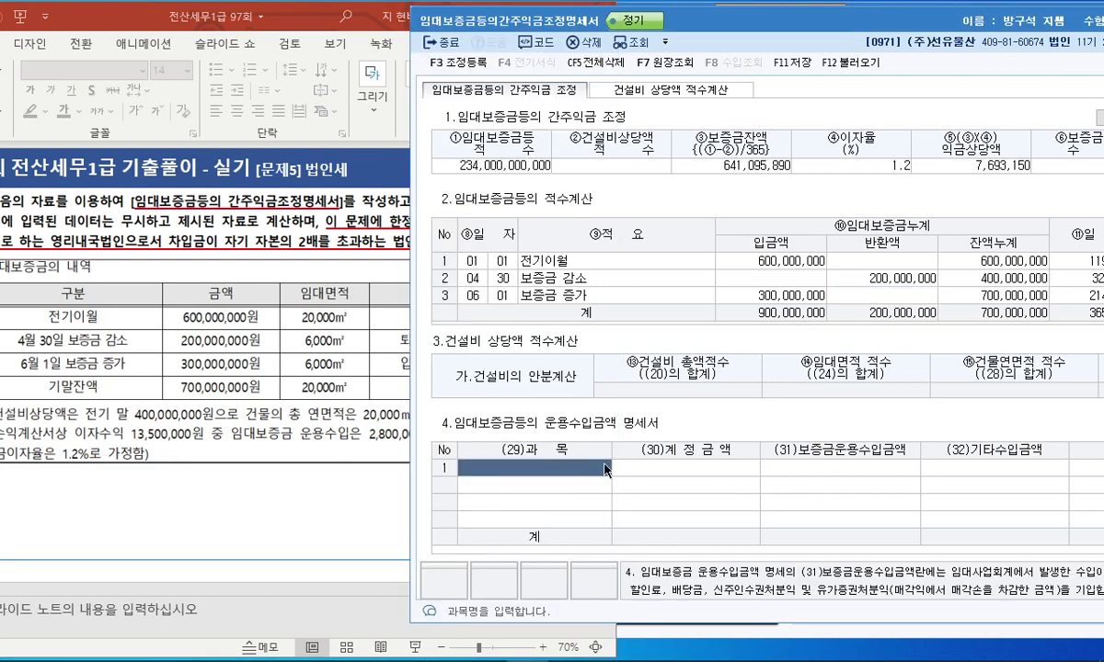
Record 0901 이자수익 13,500,000 with 2,800,000 as 보증금운용수입 in section 4.
{"action": "type", "text": "이자수익"}
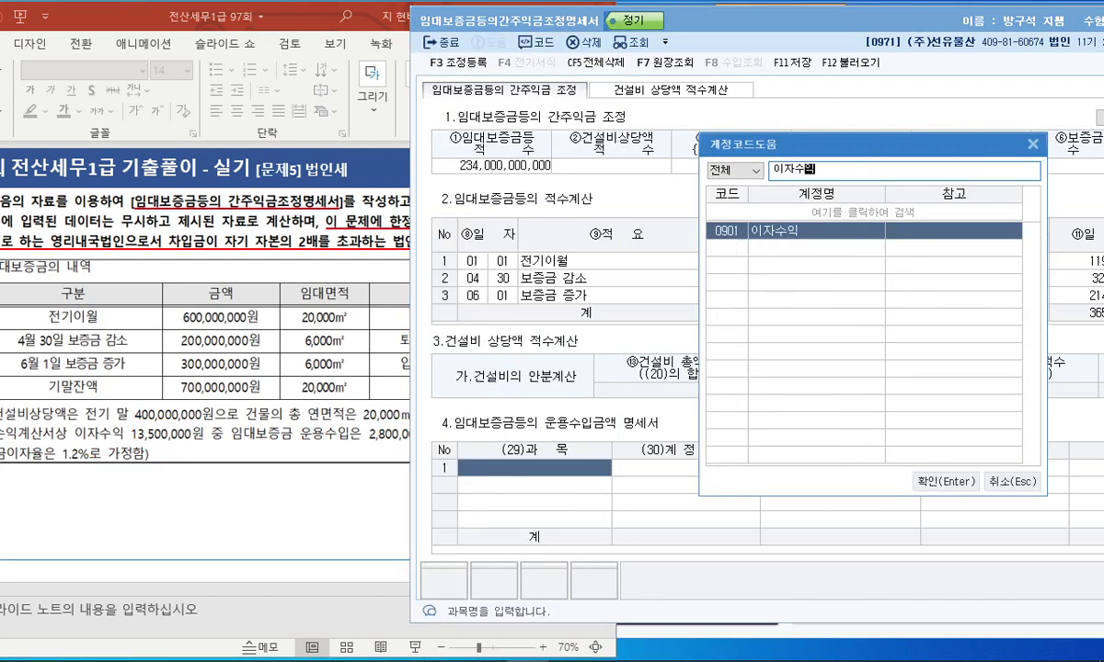
{"action": "key", "text": "Return"}
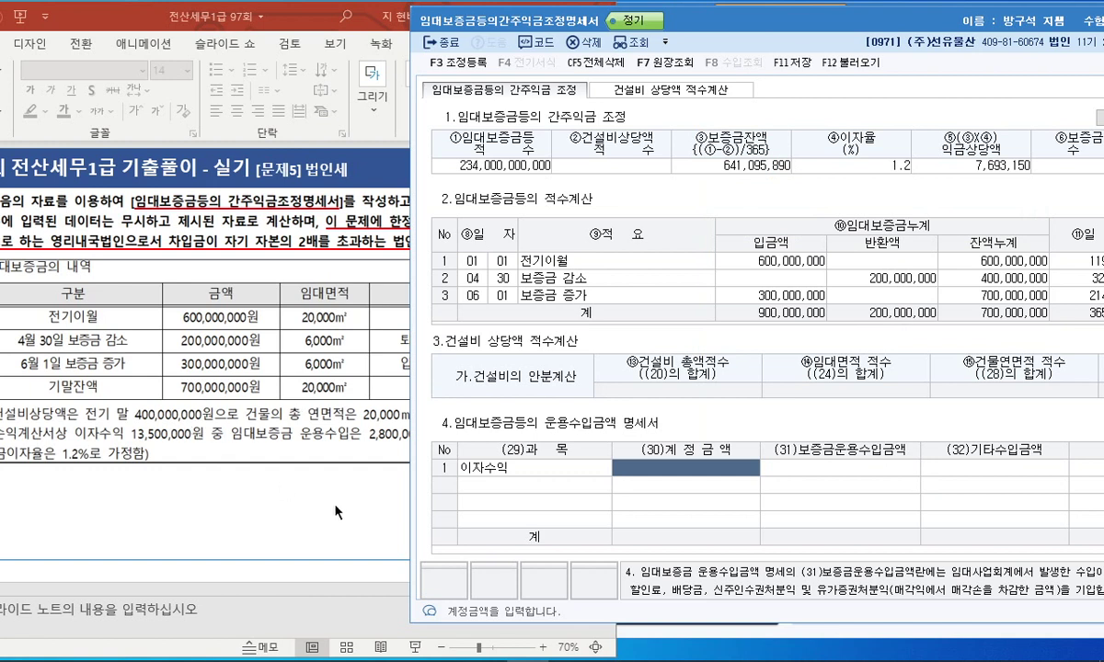
{"action": "type", "text": "13500000"}
{"action": "key", "text": "Return"}
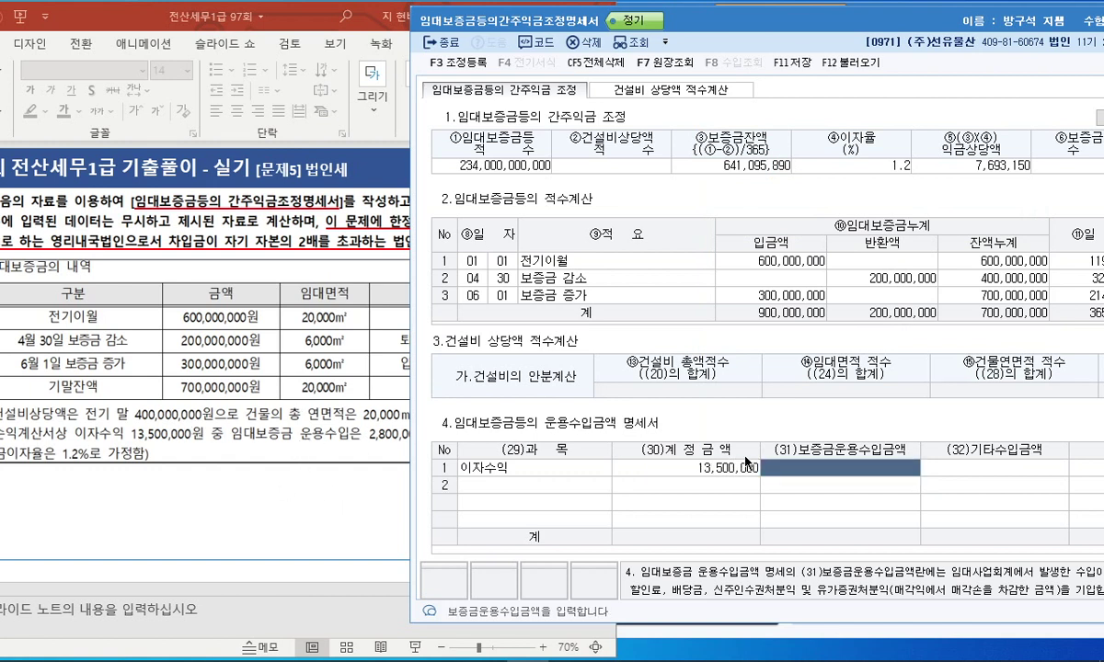
{"action": "type", "text": "2,800,000"}
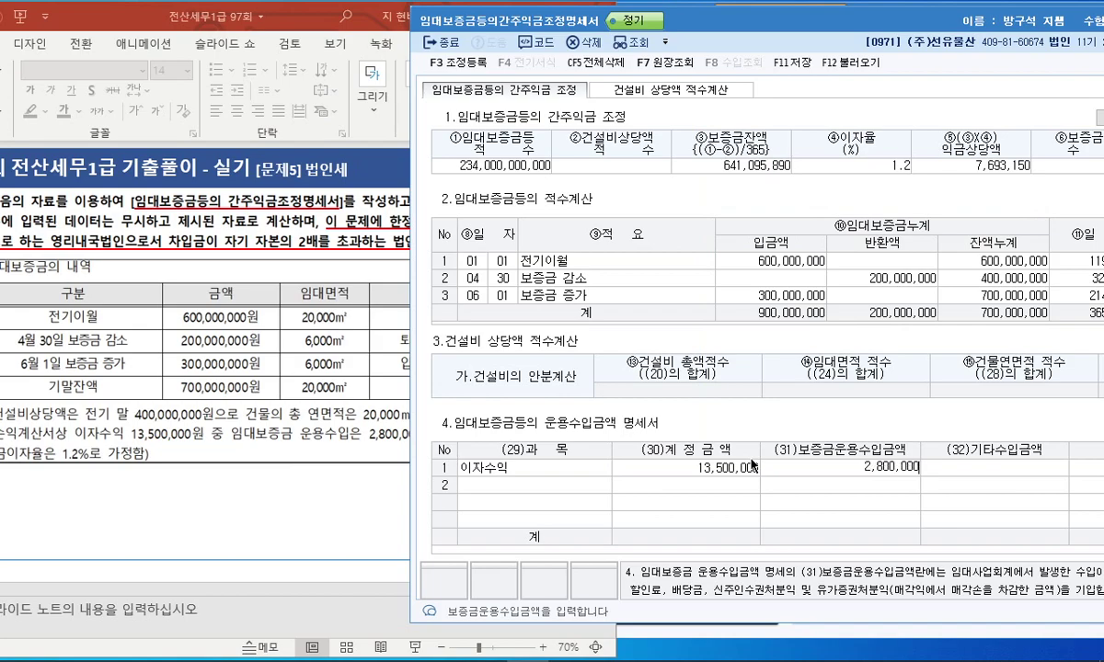
{"action": "key", "text": "Return"}
{"action": "left_click_drag", "start_coordinate": [750, 29], "coordinate": [639, 30]}
Show the blank 건설비 상당액 적수계산 tab after pointing out 적수 on the main sheet.
{"action": "left_click", "coordinate": [537, 96]}
{"action": "left_click", "coordinate": [278, 14]}
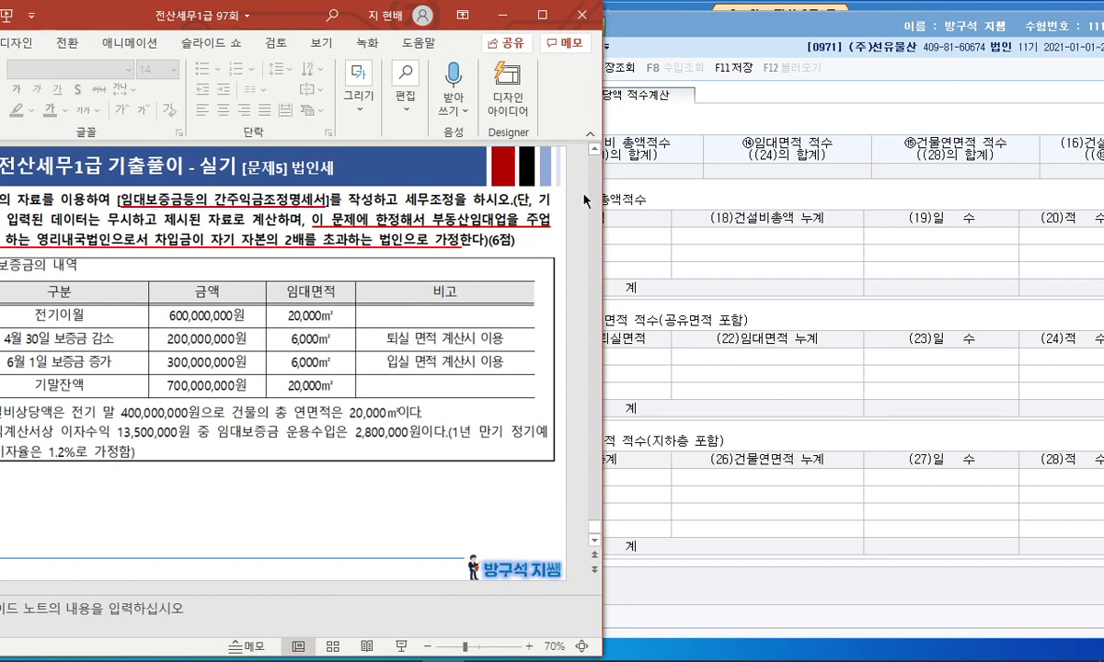
{"action": "left_click", "coordinate": [698, 164]}
{"action": "left_click", "coordinate": [457, 95]}
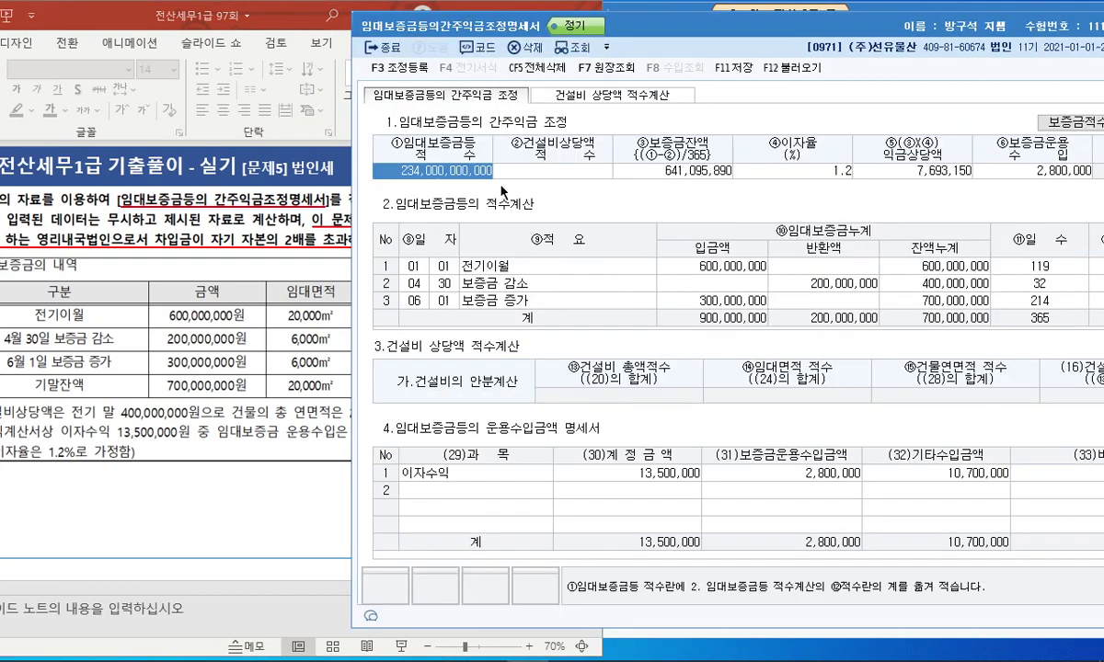
{"action": "left_click_drag", "start_coordinate": [428, 207], "coordinate": [522, 203]}
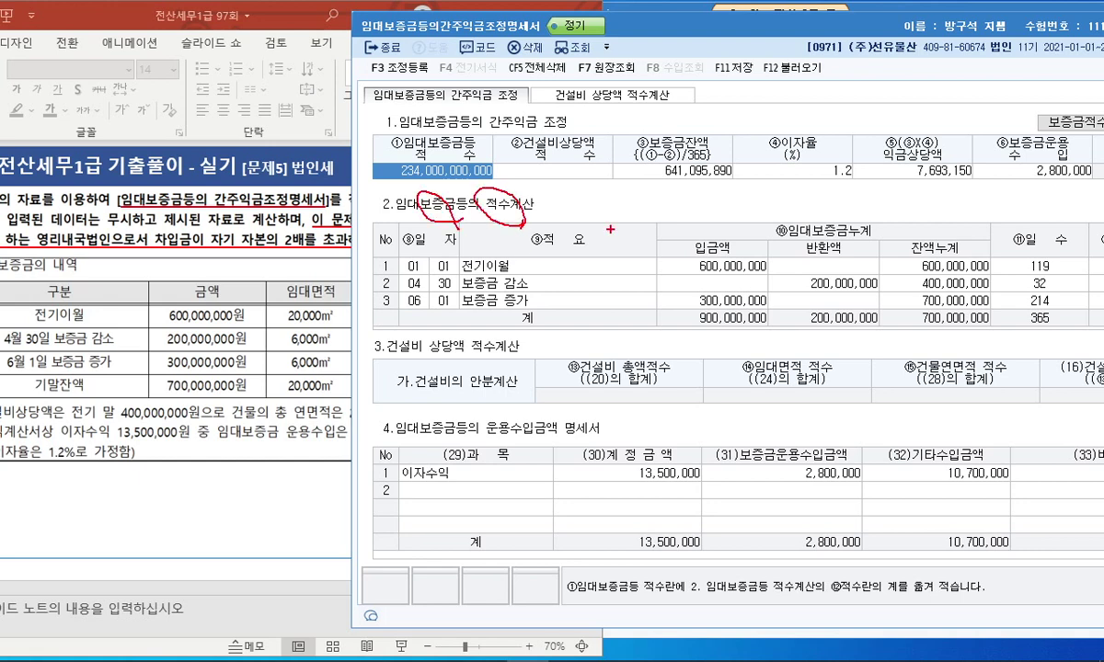
{"action": "key", "text": "Escape"}
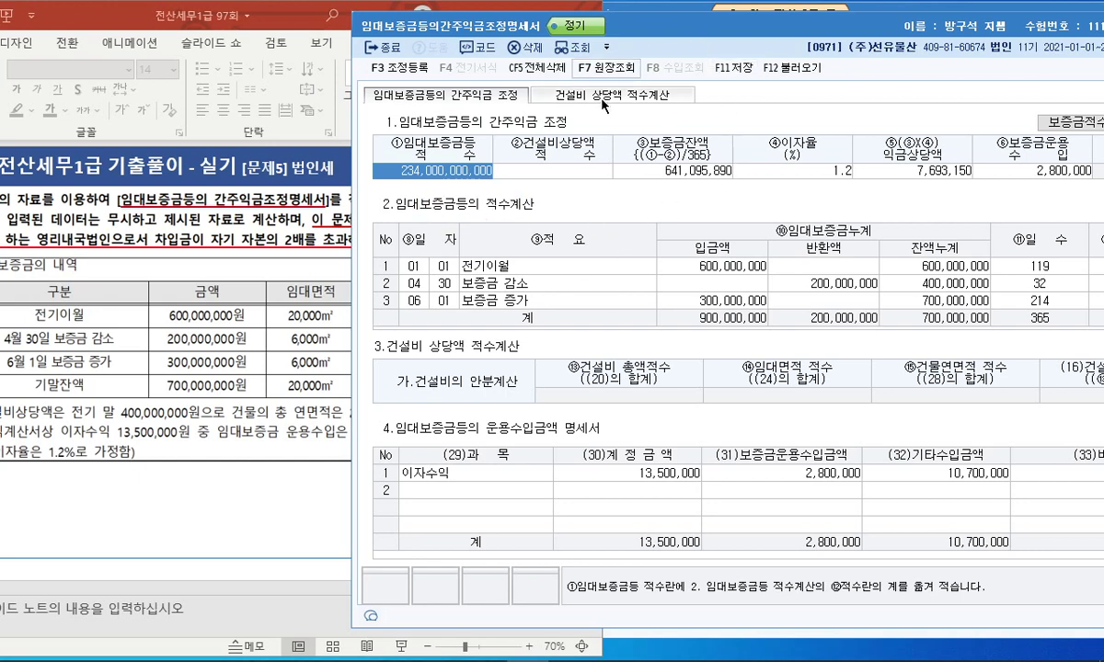
{"action": "left_click", "coordinate": [564, 95]}
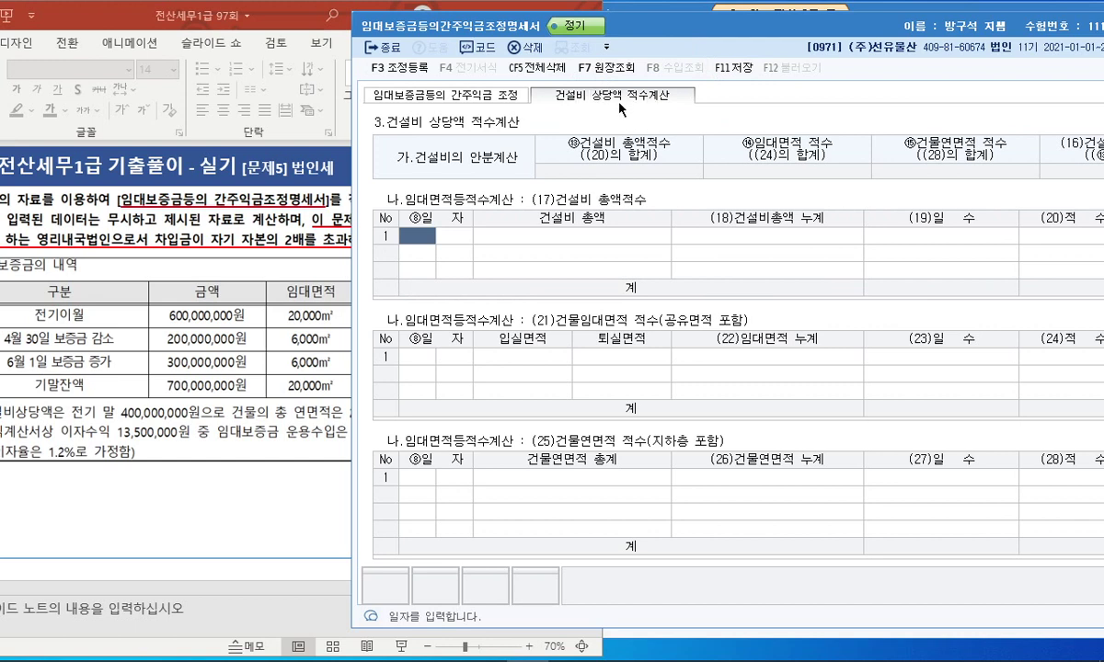
{"action": "key", "text": "ctrl+2"}
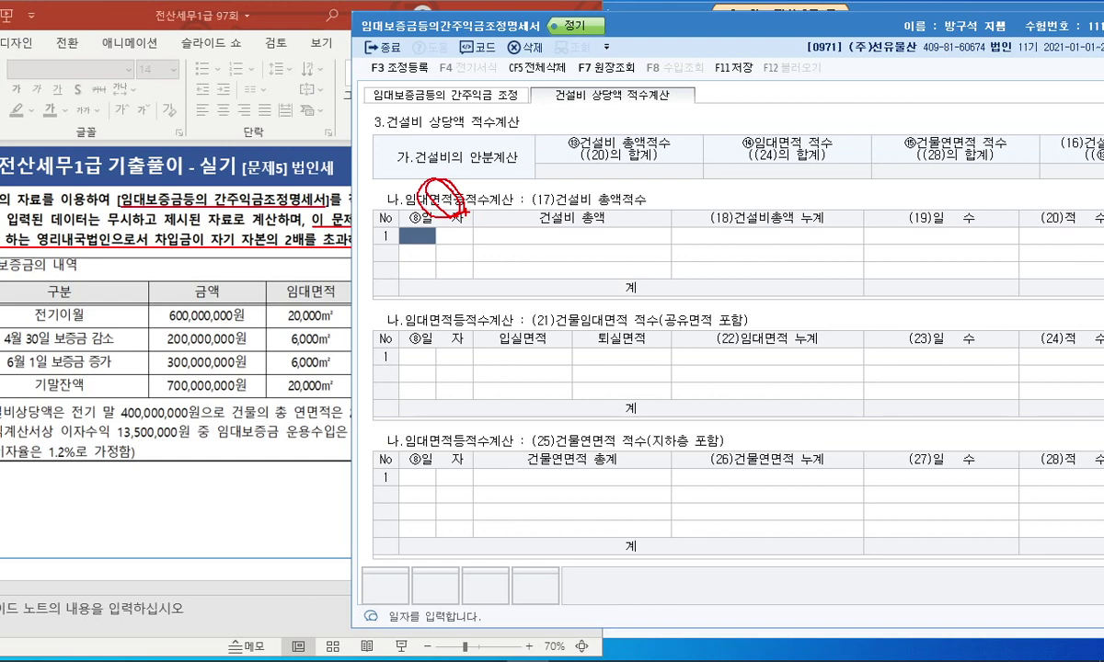
{"action": "key", "text": "Escape"}
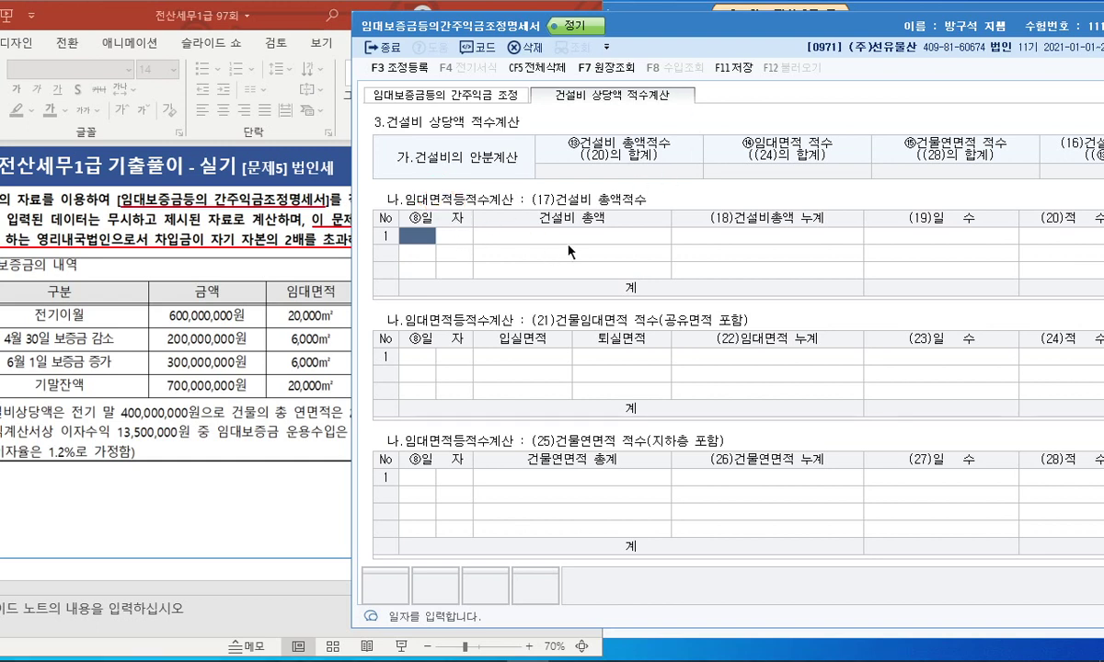
Enter the 400,000,000 construction cost dated 01/01 in the (17) table.
{"action": "type", "text": "01"}
{"action": "key", "text": "Return"}
{"action": "type", "text": "01"}
{"action": "key", "text": "Return"}
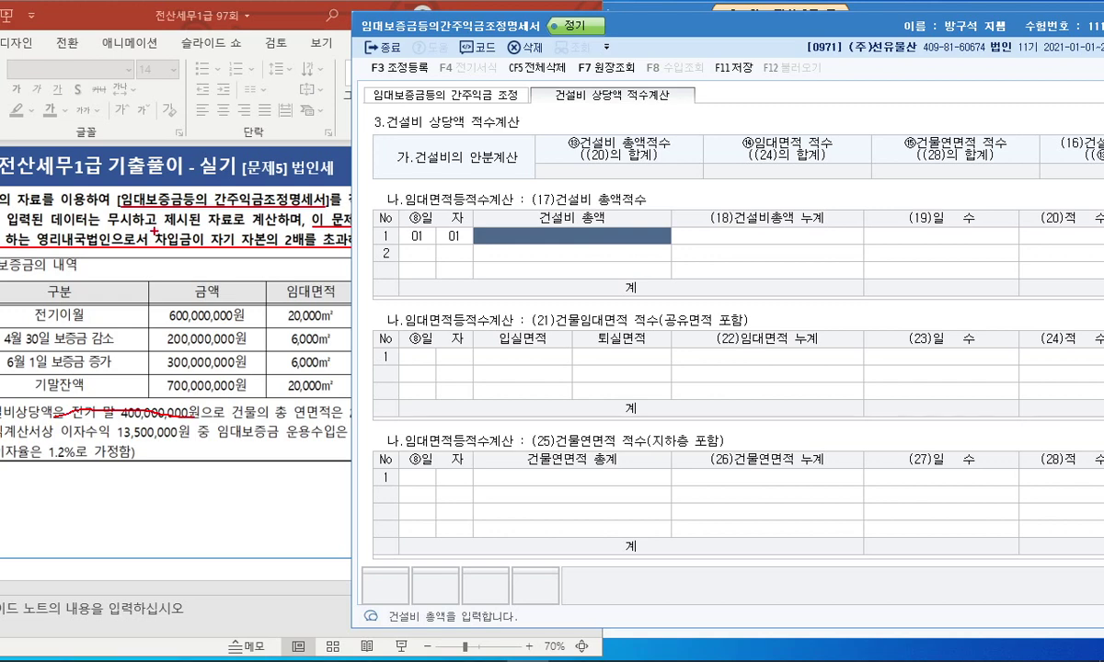
{"action": "left_click_drag", "start_coordinate": [74, 27], "coordinate": [102, 29]}
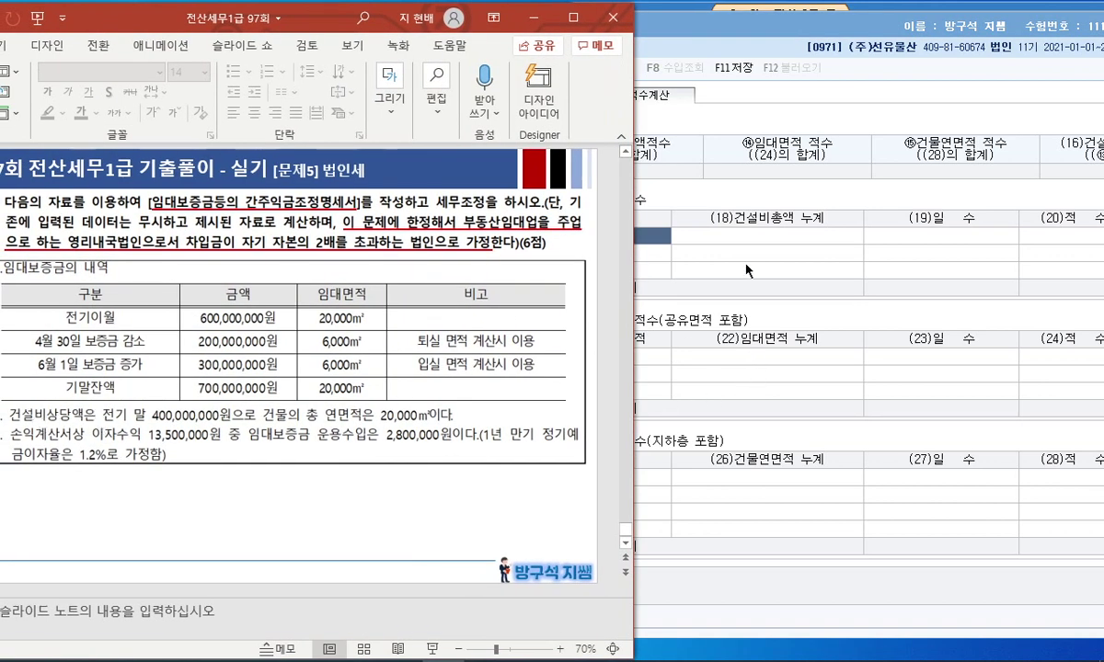
{"action": "key", "text": "alt+Tab"}
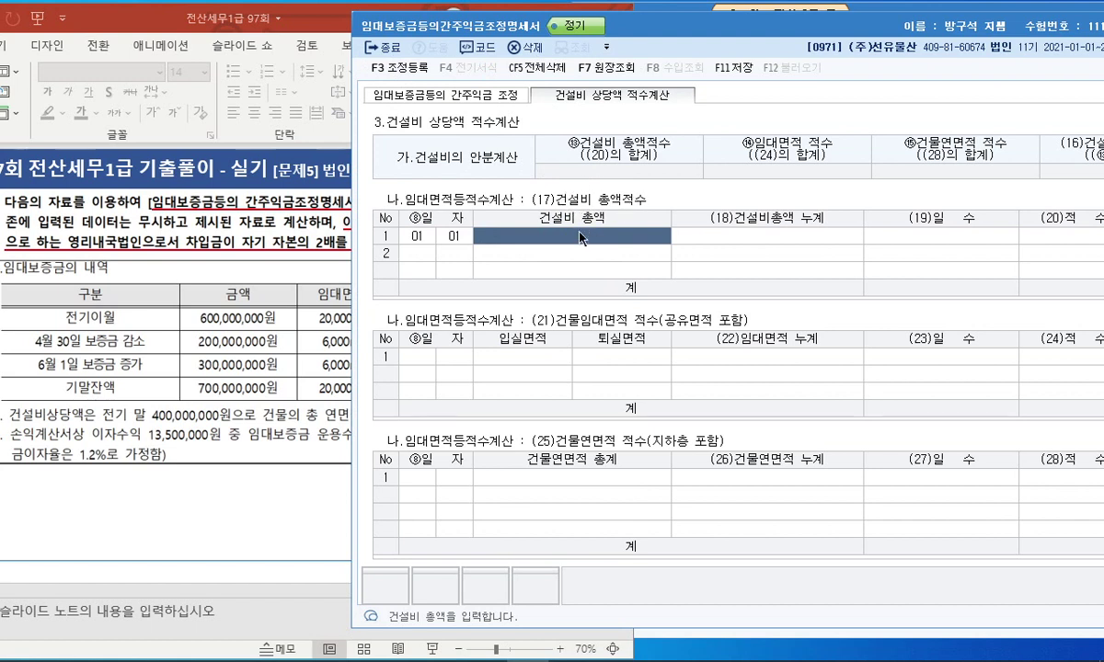
{"action": "type", "text": "400000000"}
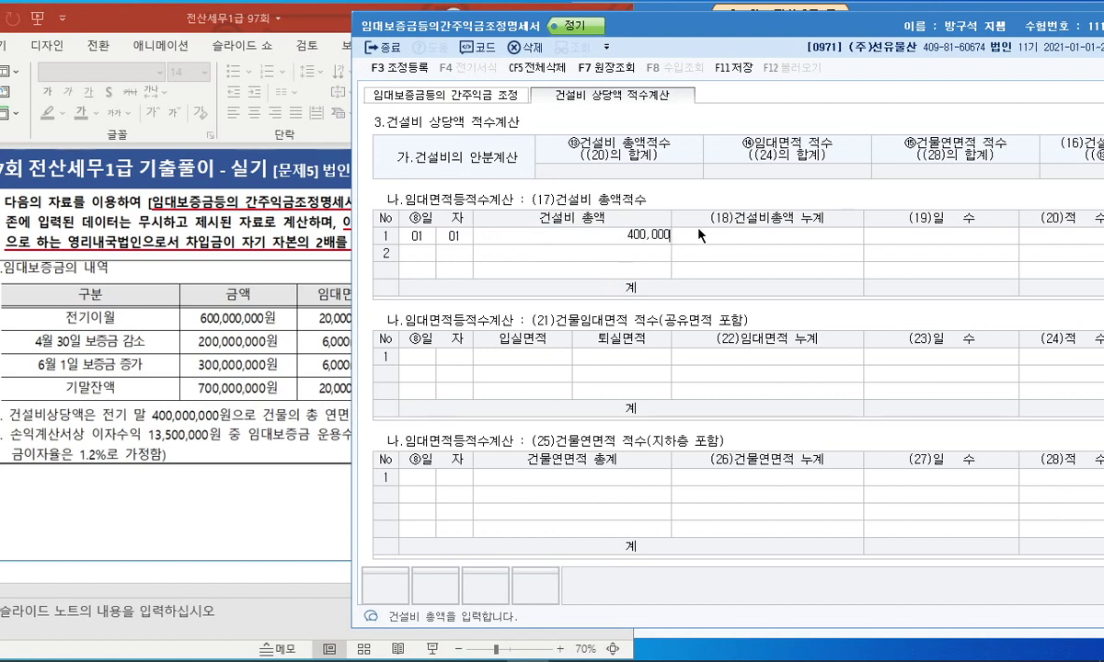
{"action": "key", "text": "Return"}
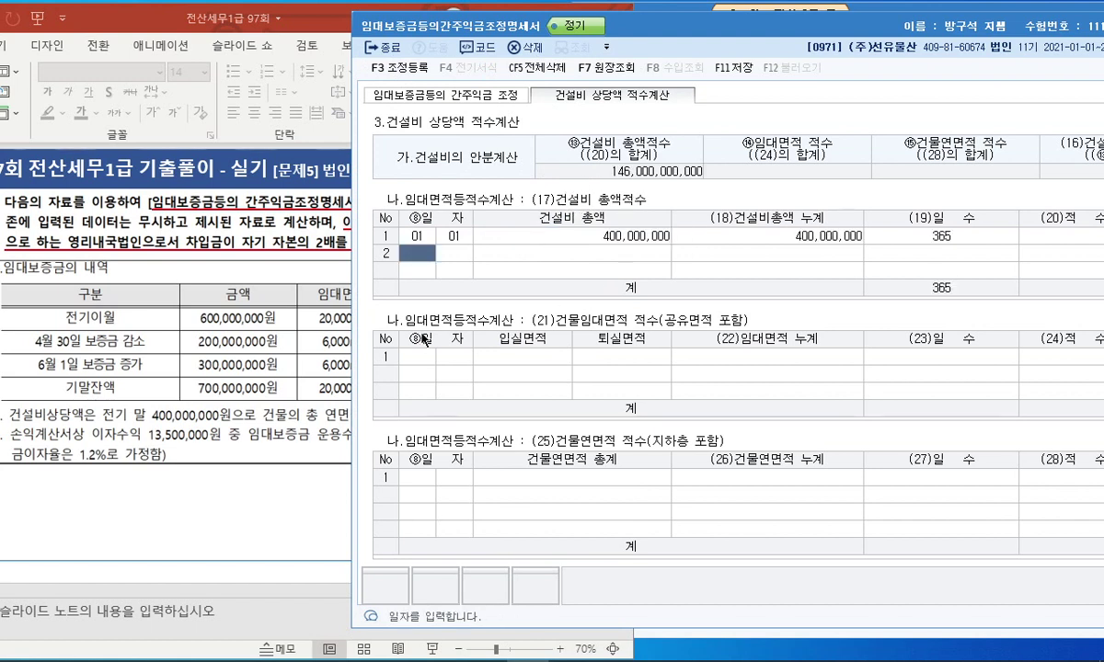
Add the 01/01 rental-area row with 20,000 입실.
{"action": "left_click", "coordinate": [420, 360]}
{"action": "left_click_drag", "start_coordinate": [631, 25], "coordinate": [667, 27]}
{"action": "type", "text": "01"}
{"action": "key", "text": "Return"}
{"action": "type", "text": "01"}
{"action": "key", "text": "Return"}
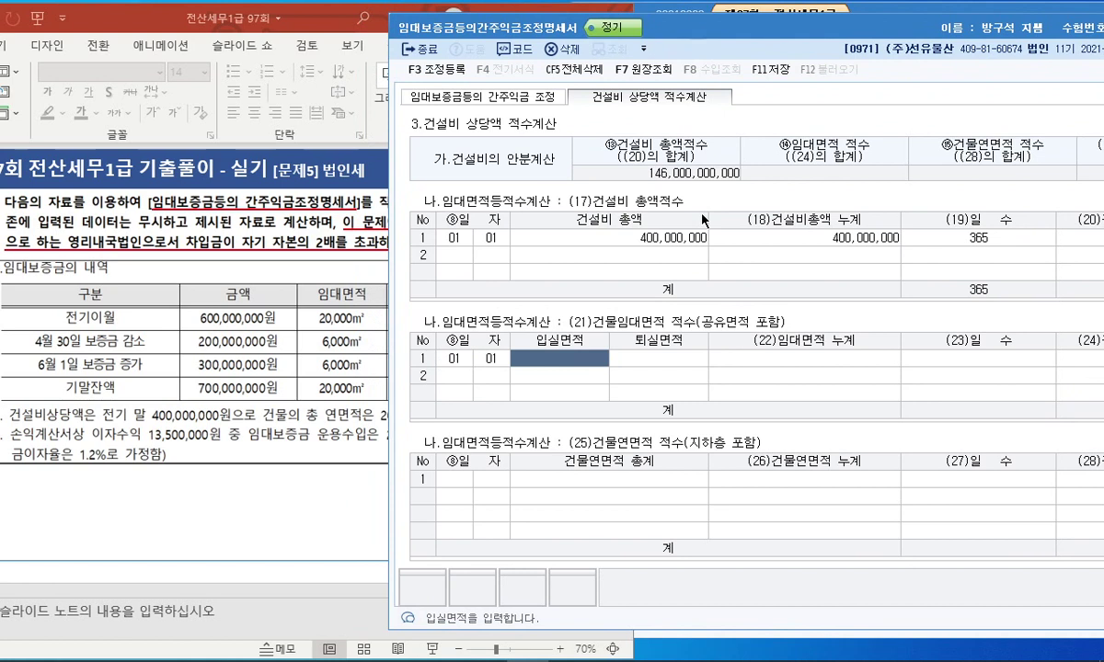
{"action": "type", "text": "200000.00"}
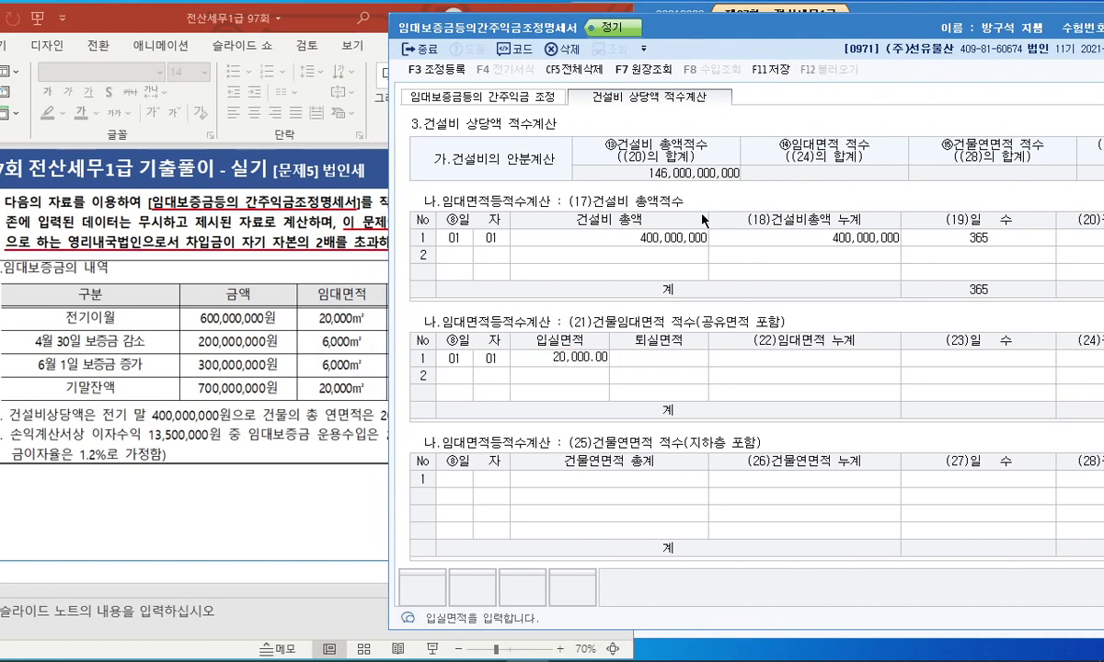
{"action": "key", "text": "Return"}
Add the 04/30 퇴실 6,000 row and begin the 06/01 row.
{"action": "key", "text": "Return"}
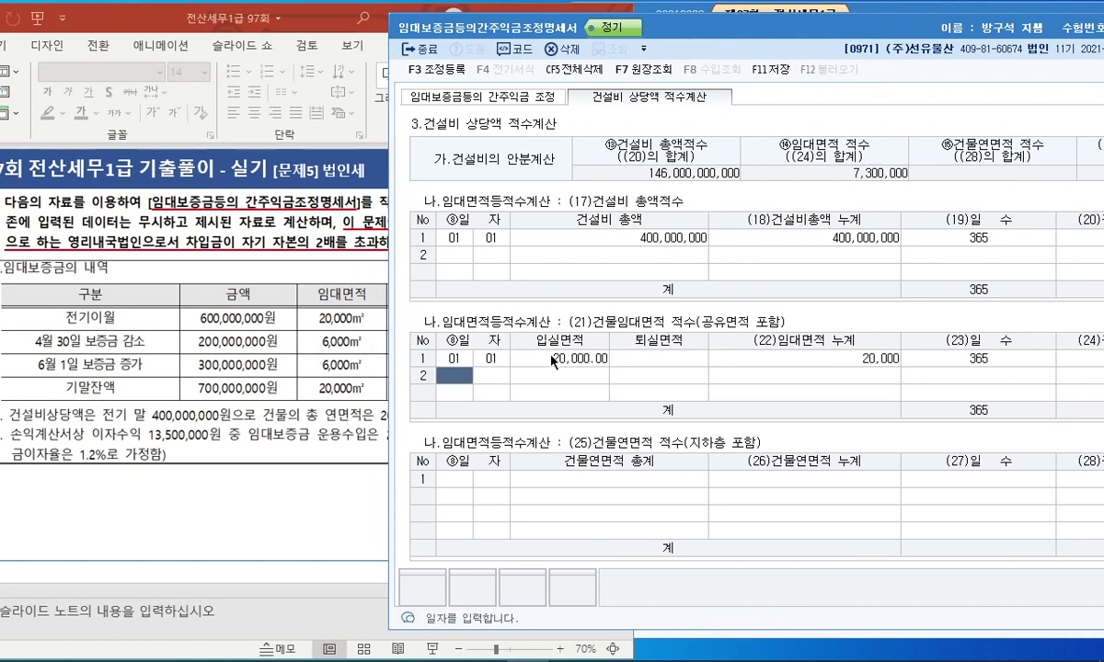
{"action": "type", "text": "04"}
{"action": "key", "text": "Return"}
{"action": "type", "text": "30"}
{"action": "key", "text": "Return"}
{"action": "type", "text": "6000"}
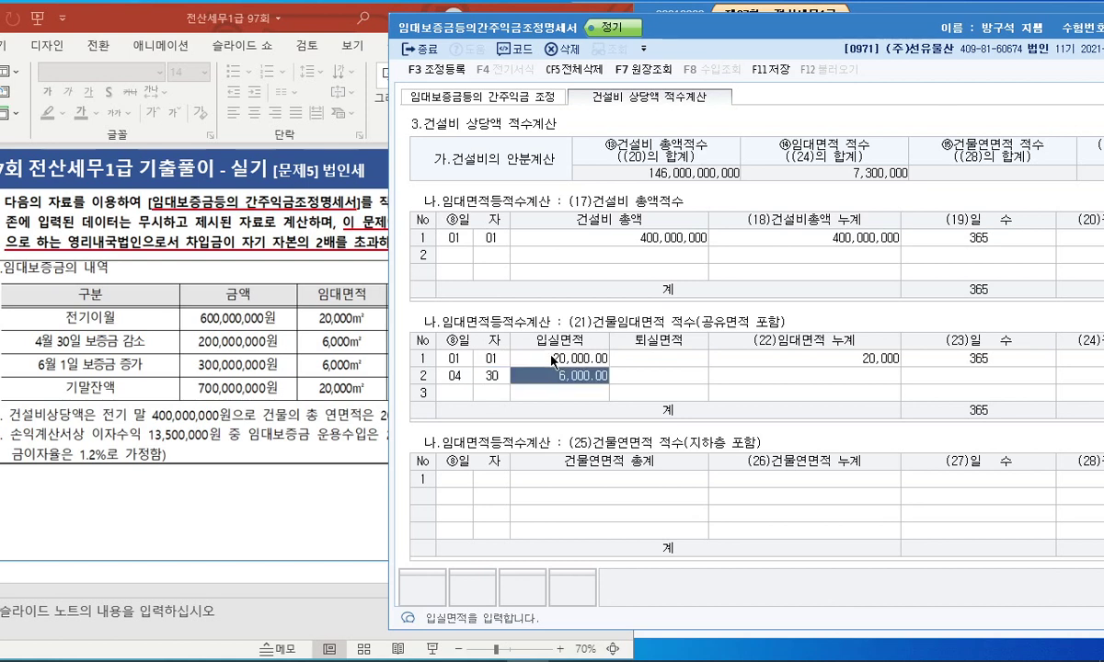
{"action": "key", "text": "Return"}
{"action": "key", "text": "shift+Tab"}
{"action": "key", "text": "Delete"}
{"action": "key", "text": "Return"}
{"action": "type", "text": "6,"}
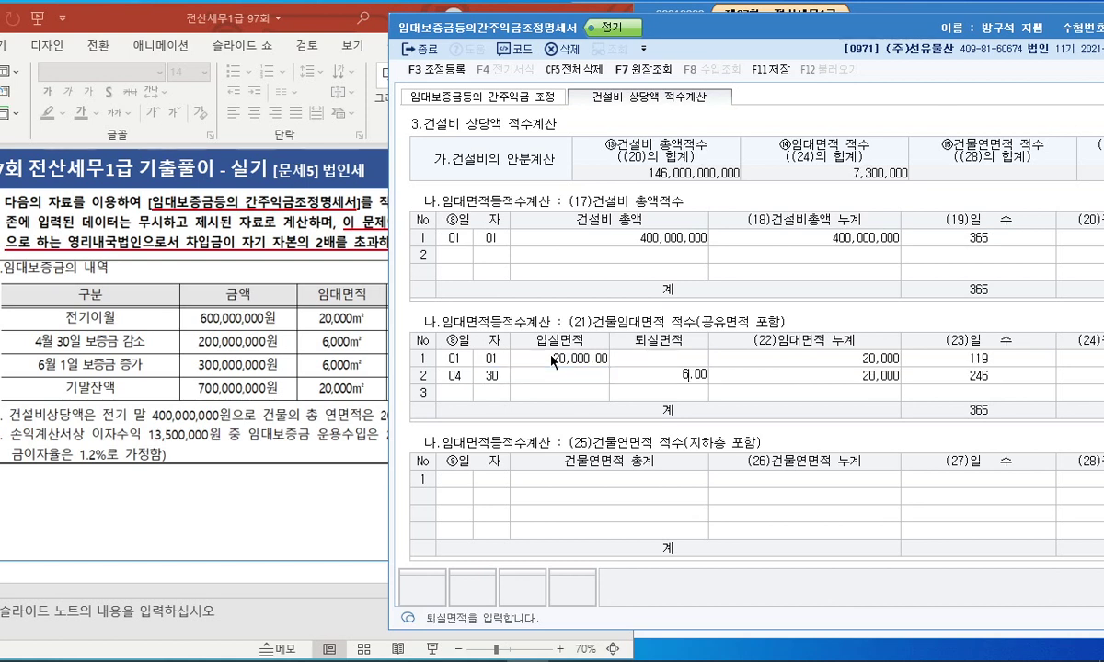
{"action": "type", "text": "000"}
{"action": "key", "text": "Return"}
{"action": "type", "text": "06"}
{"action": "key", "text": "Return"}
{"action": "type", "text": "01"}
{"action": "key", "text": "Return"}
{"action": "type", "text": "6,000"}
{"action": "key", "text": "Return"}
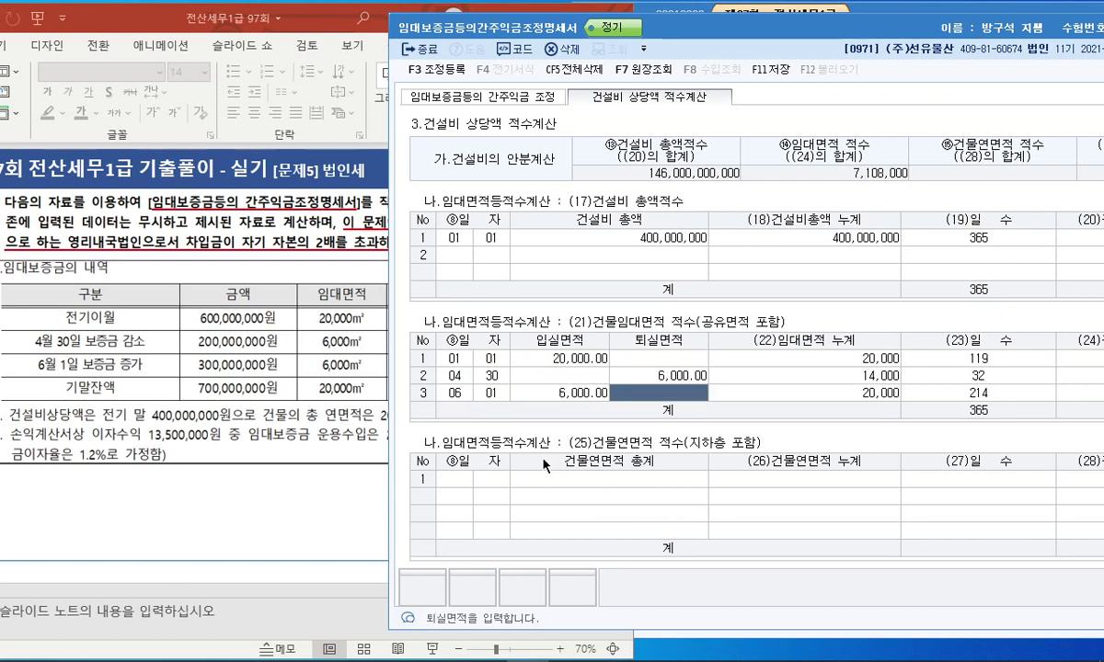
Enter 20,000 as the 건물연면적 from 01/01 in the (25) table.
{"action": "left_click", "coordinate": [462, 479]}
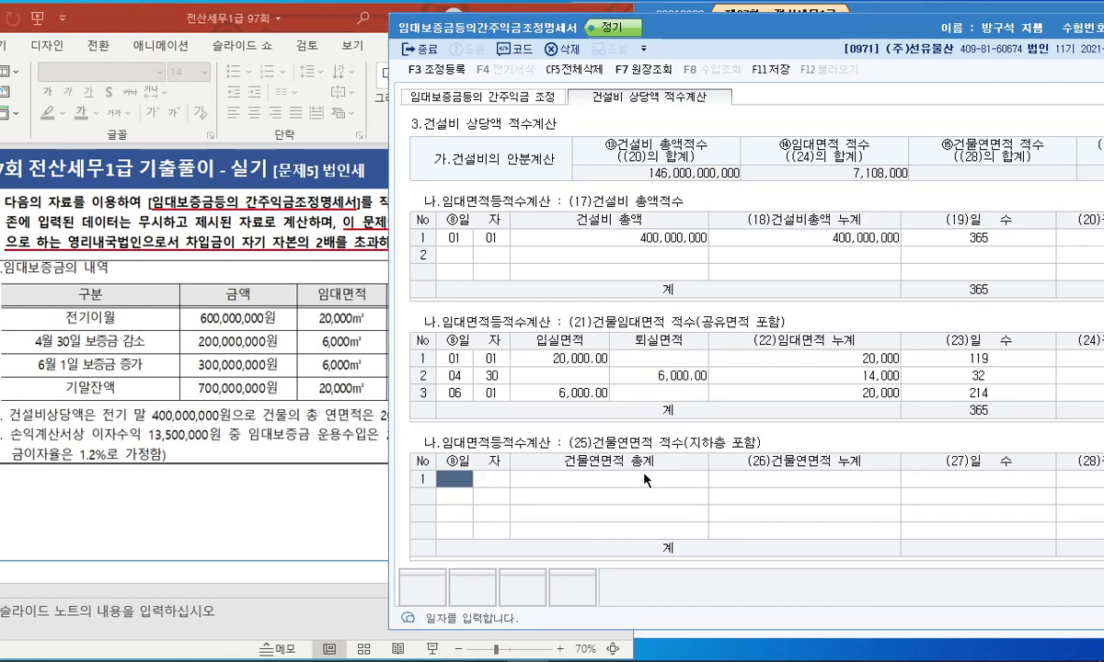
{"action": "type", "text": "01"}
{"action": "key", "text": "Return"}
{"action": "type", "text": "01"}
{"action": "key", "text": "Return"}
{"action": "left_click_drag", "start_coordinate": [594, 449], "coordinate": [769, 441]}
{"action": "left_click_drag", "start_coordinate": [592, 453], "coordinate": [667, 445]}
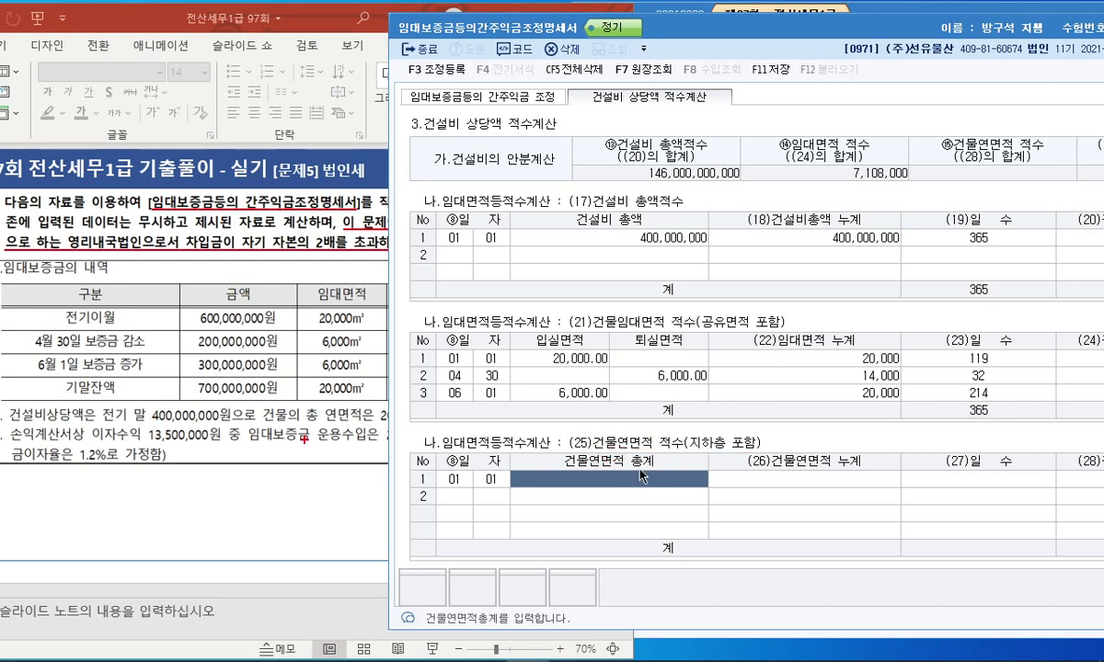
{"action": "left_click", "coordinate": [366, 288]}
{"action": "mouse_move", "coordinate": [234, 426]}
{"action": "left_mouse_down"}
{"action": "mouse_move", "coordinate": [397, 424]}
{"action": "mouse_move", "coordinate": [394, 408]}
{"action": "left_mouse_up"}
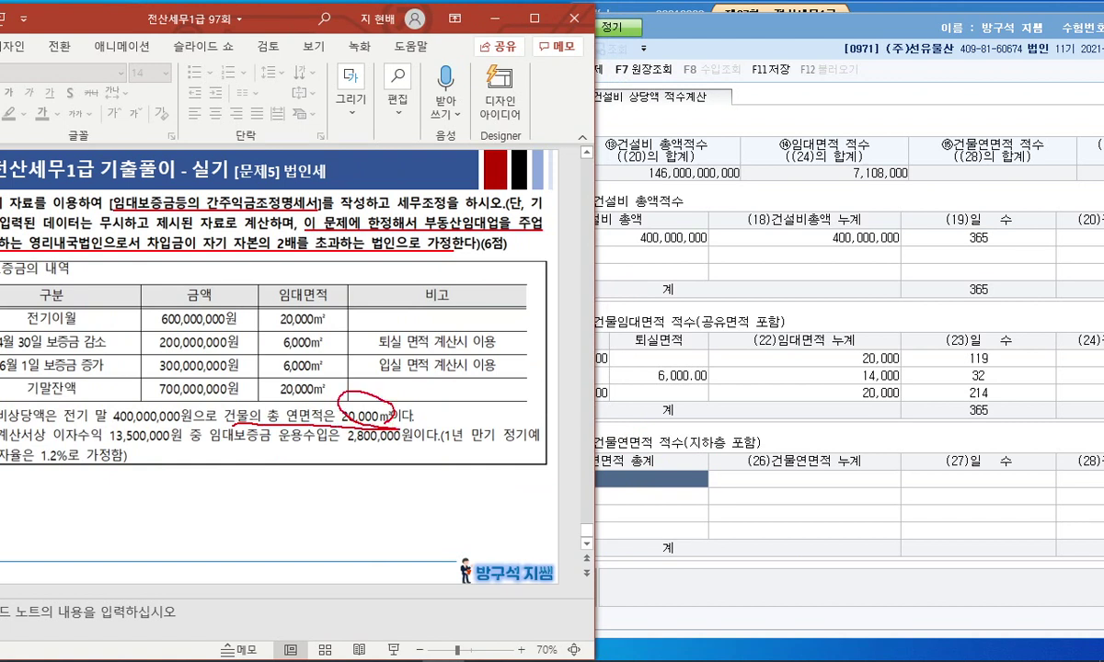
{"action": "left_click", "coordinate": [629, 488]}
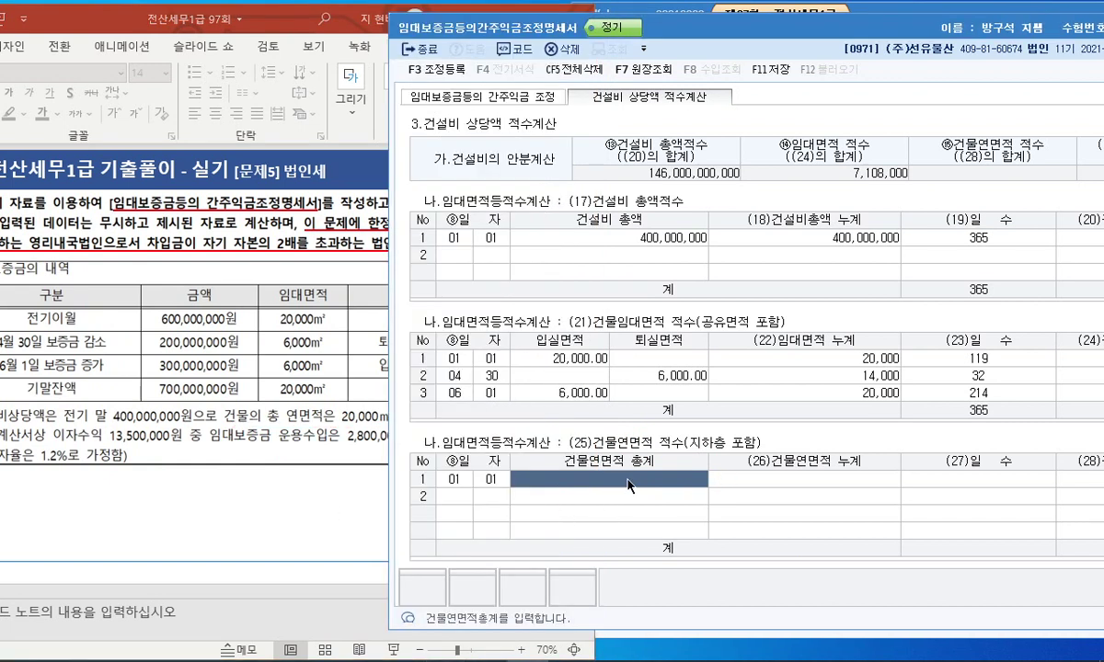
{"action": "type", "text": "20000"}
{"action": "key", "text": "Return"}
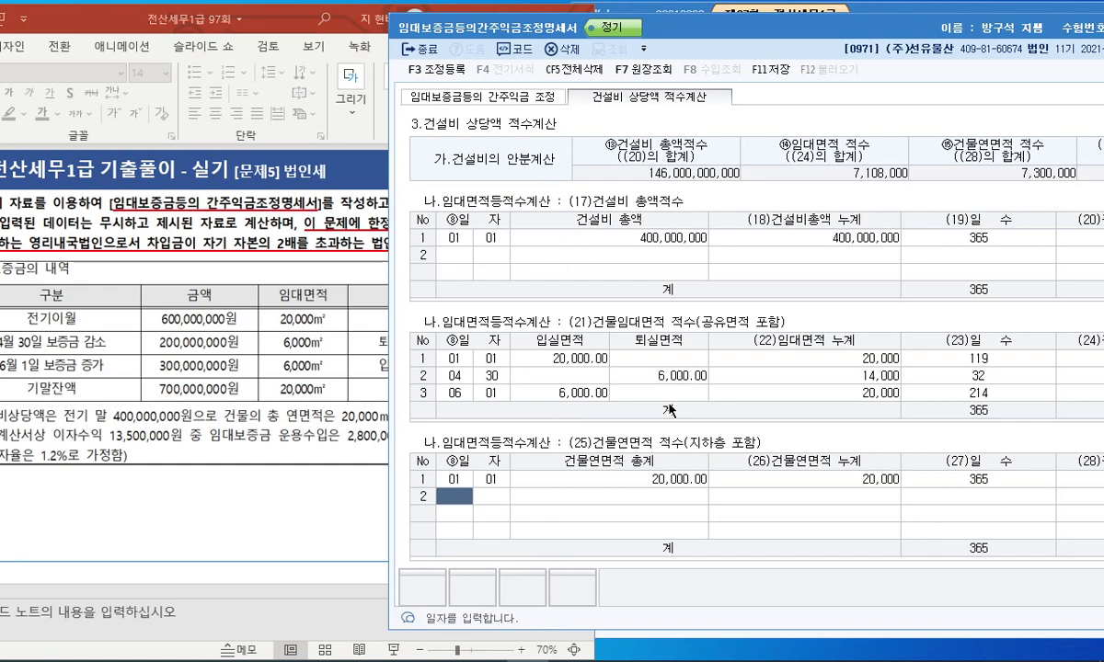
{"action": "left_click_drag", "start_coordinate": [679, 32], "coordinate": [574, 41]}
In 조정등록, search 임대보증금 and select the 임대보증금간주익금 adjustment item.
{"action": "left_click", "coordinate": [346, 96]}
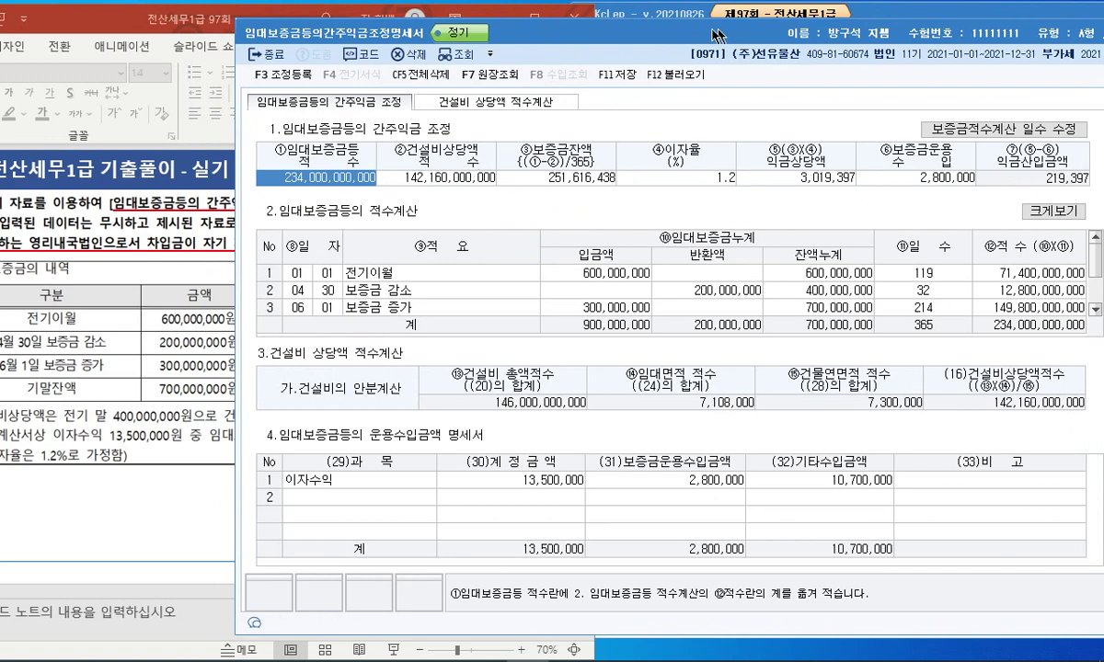
{"action": "left_click_drag", "start_coordinate": [681, 25], "coordinate": [615, 22]}
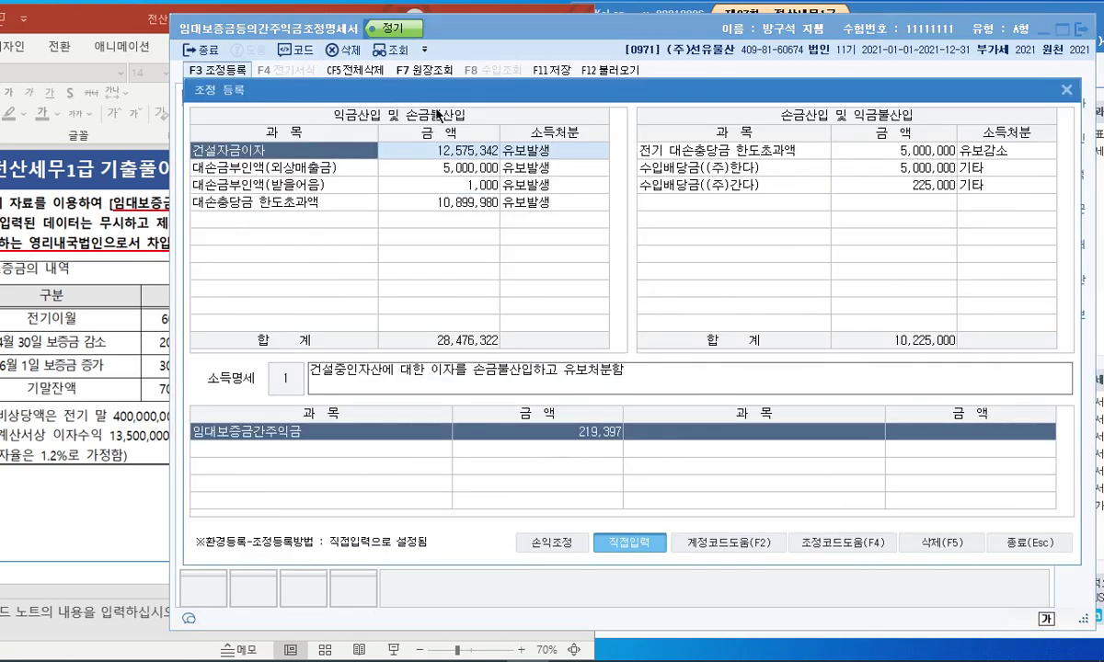
{"action": "left_click", "coordinate": [332, 205]}
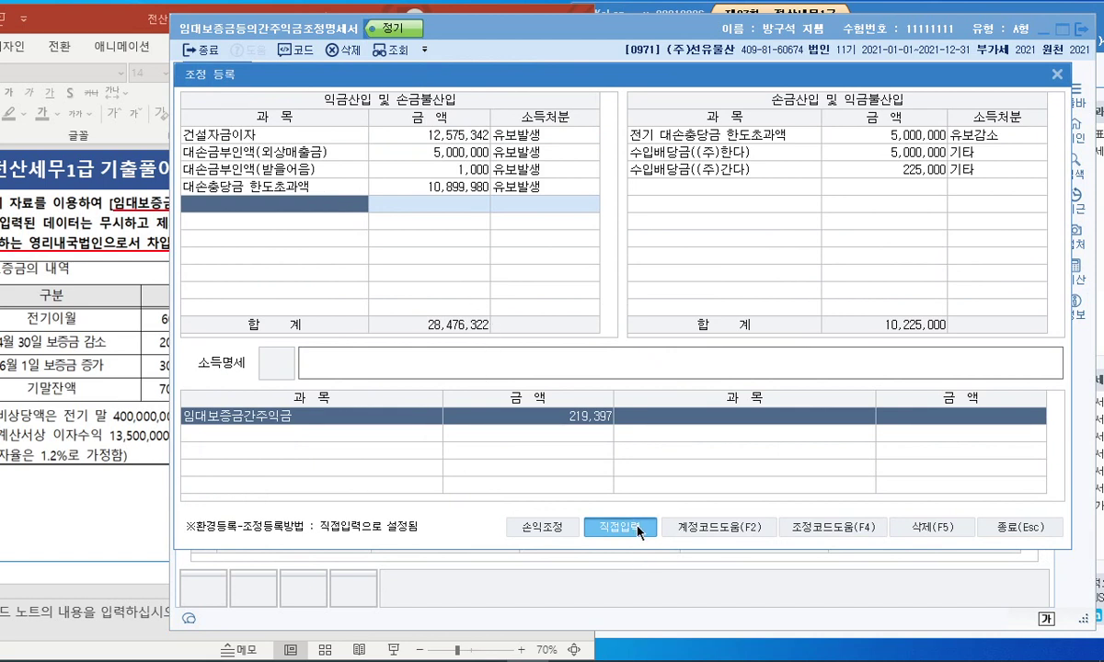
{"action": "key", "text": "F2"}
{"action": "key", "text": "Page_Down"}
{"action": "key", "text": "Page_Down"}
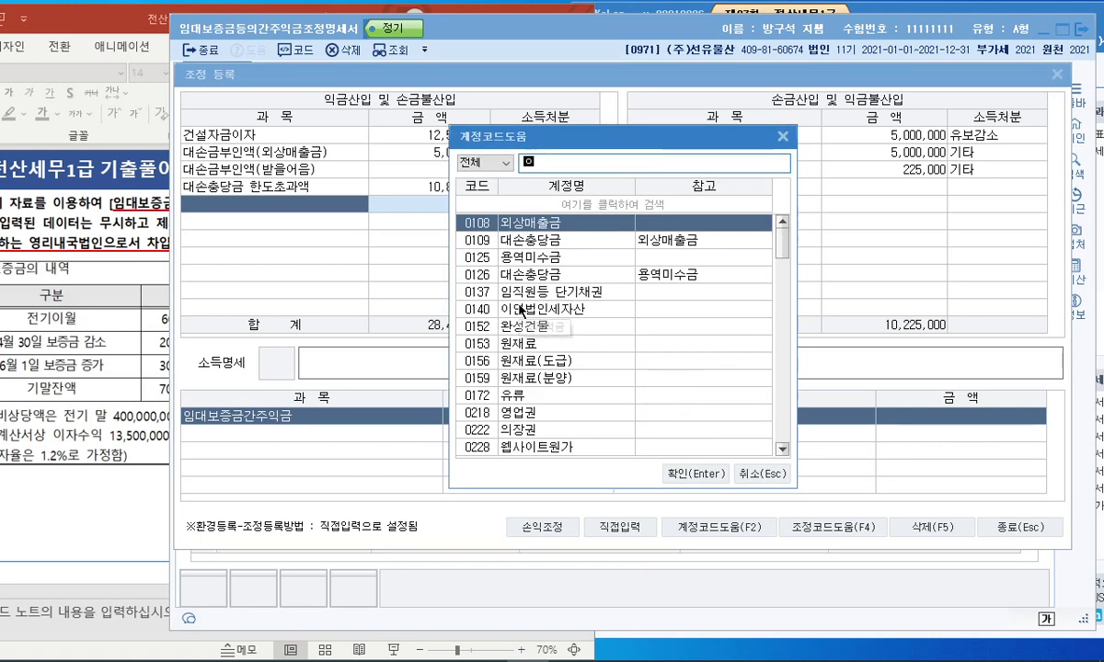
{"action": "key", "text": "Escape"}
{"action": "type", "text": "임대"}
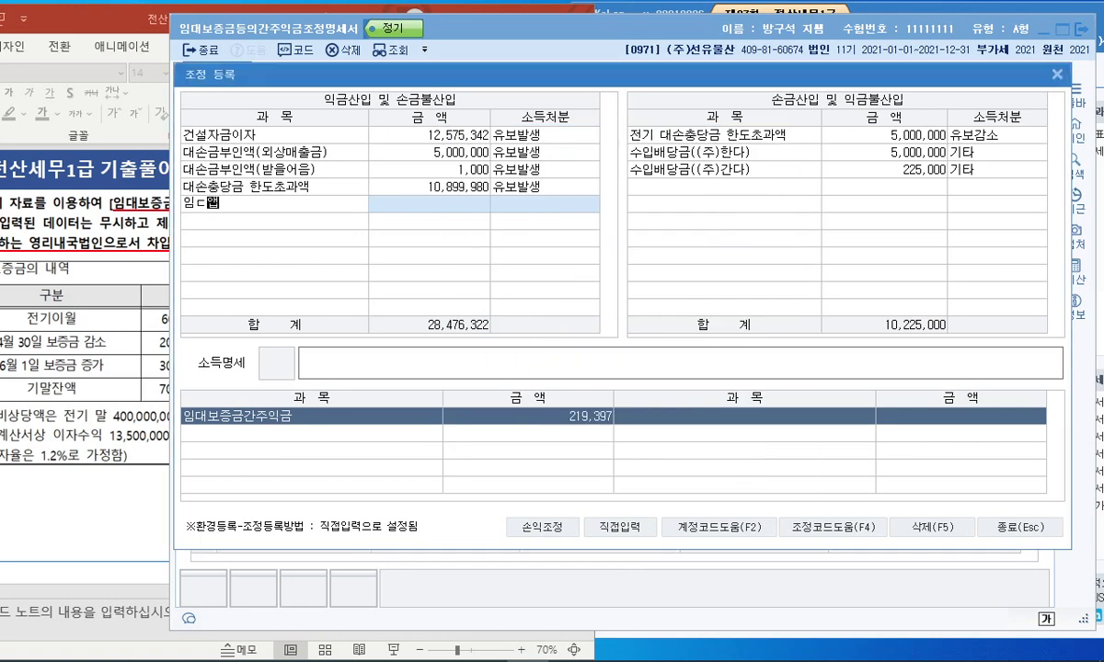
{"action": "type", "text": "보증금"}
{"action": "key", "text": "Return"}
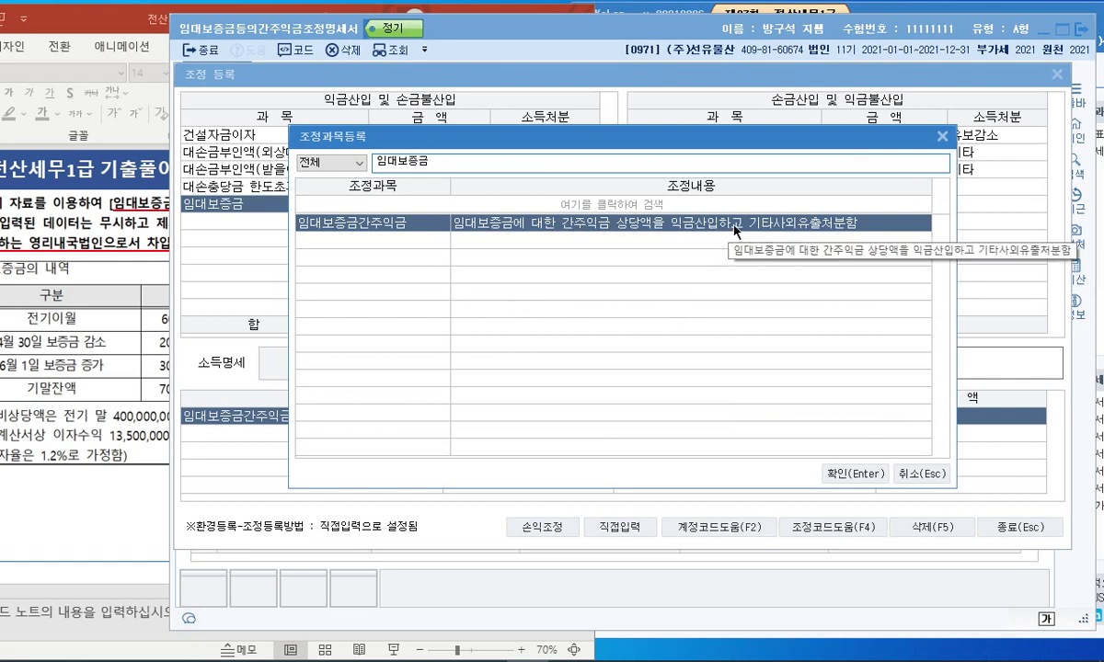
{"action": "double_click", "coordinate": [756, 222]}
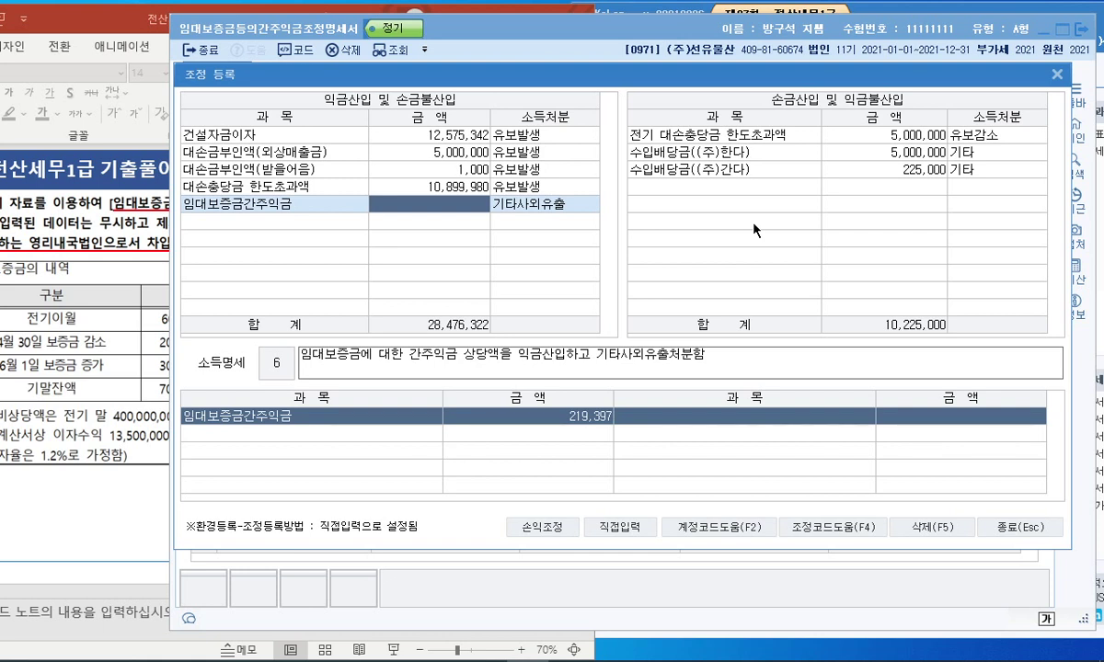
Enter 219,397 as 익금산입 with 기타사외유출 disposition and close the registration.
{"action": "mouse_move", "coordinate": [972, 181]}
{"action": "left_mouse_down"}
{"action": "mouse_move", "coordinate": [953, 157]}
{"action": "mouse_move", "coordinate": [982, 194]}
{"action": "left_mouse_up"}
{"action": "left_click_drag", "start_coordinate": [504, 205], "coordinate": [535, 230]}
{"action": "mouse_move", "coordinate": [469, 179]}
{"action": "left_mouse_down"}
{"action": "mouse_move", "coordinate": [516, 207]}
{"action": "mouse_move", "coordinate": [484, 224]}
{"action": "left_mouse_up"}
{"action": "key", "text": "Escape"}
{"action": "type", "text": "219397"}
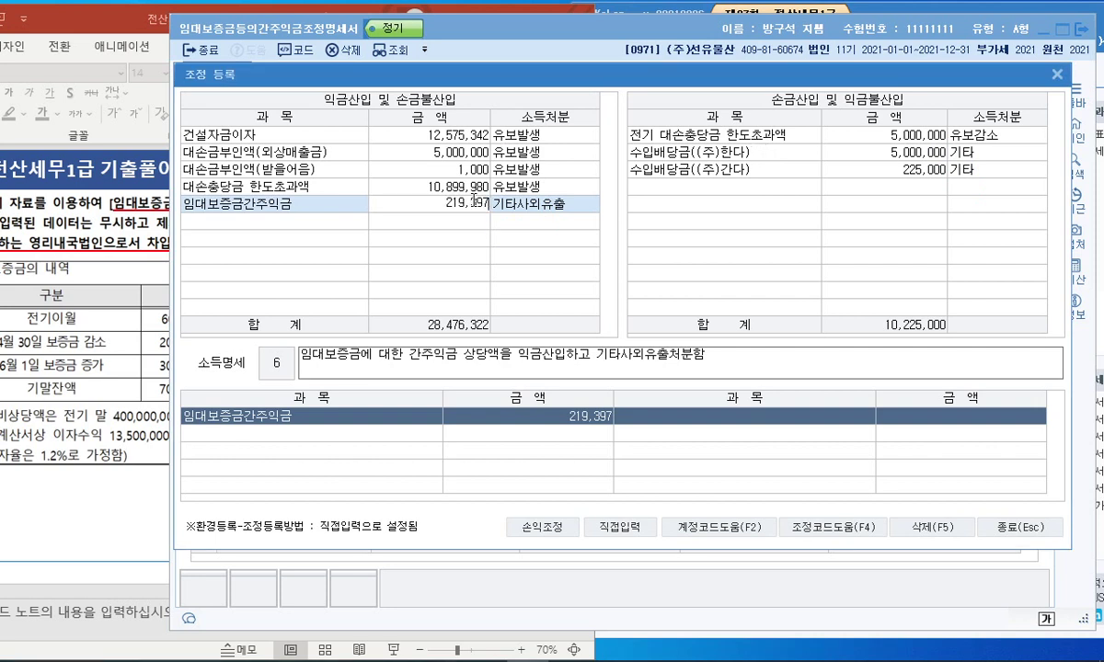
{"action": "key", "text": "Return"}
{"action": "key", "text": "Return"}
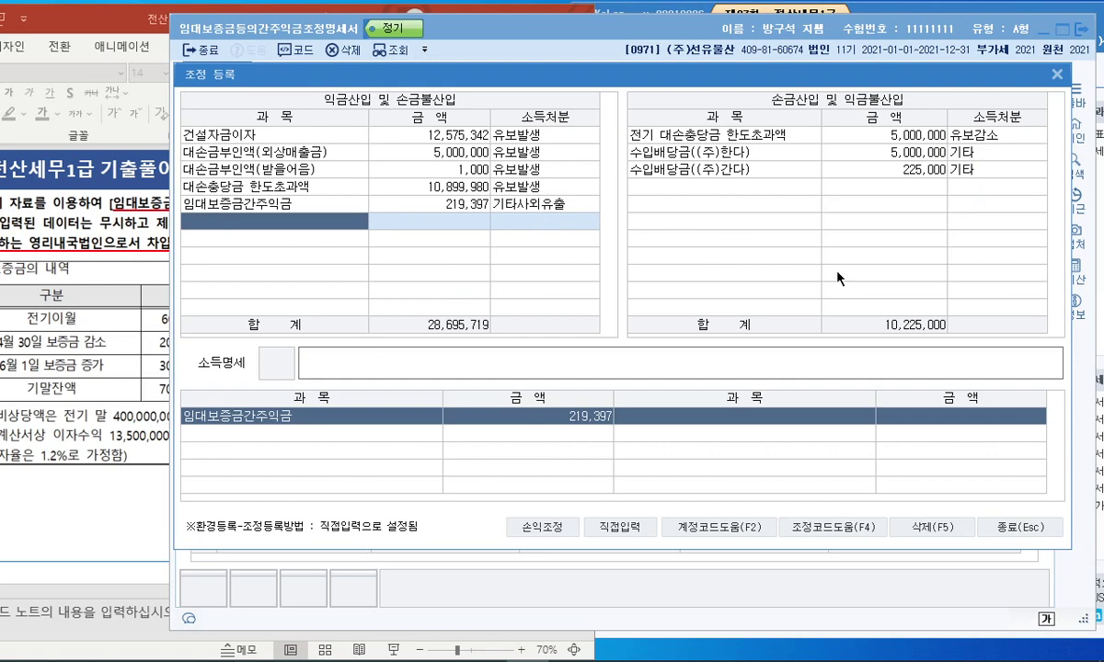
{"action": "left_click", "coordinate": [1003, 522]}
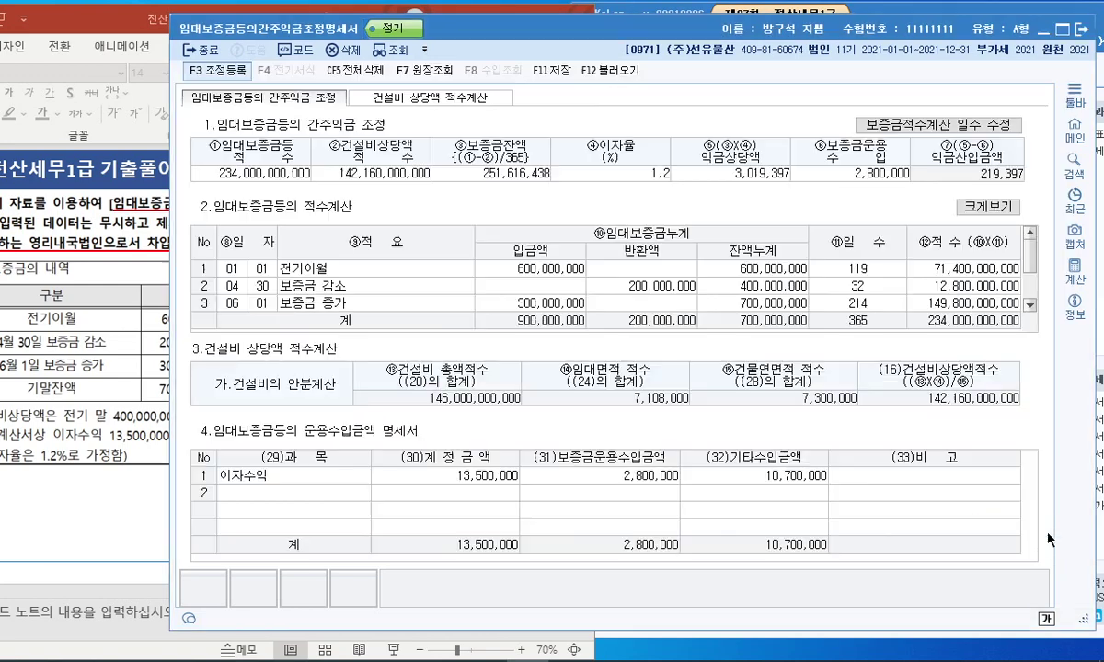
Close the deemed-rent form and underline 건설비상당액 on the slide.
{"action": "left_click", "coordinate": [1079, 32]}
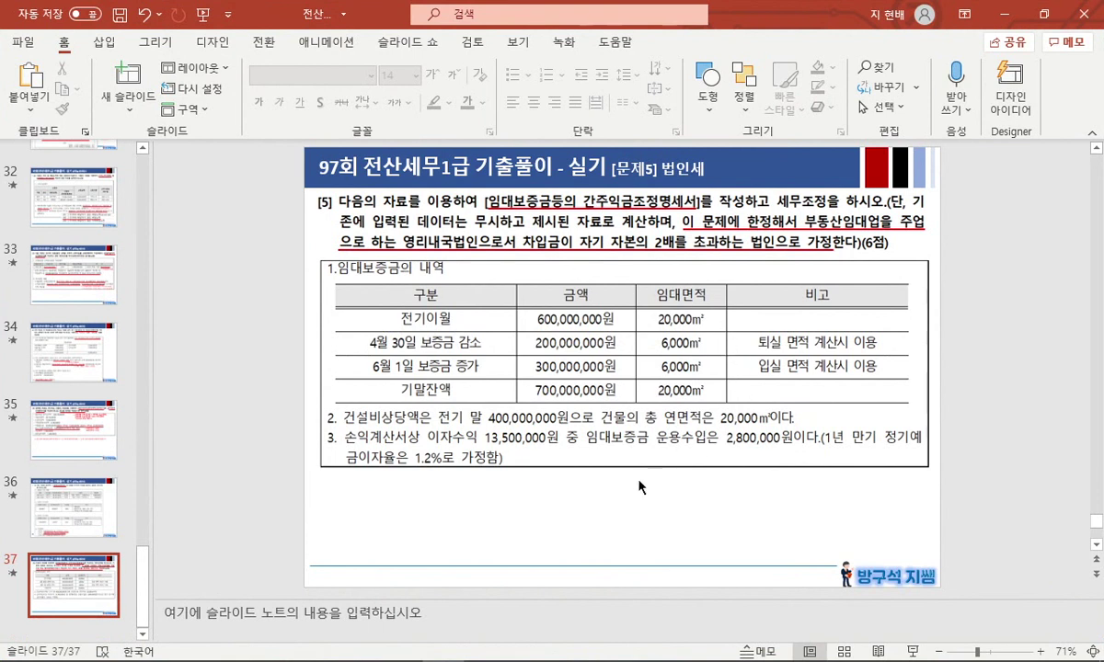
{"action": "mouse_move", "coordinate": [342, 422]}
{"action": "left_mouse_down"}
{"action": "mouse_move", "coordinate": [449, 434]}
{"action": "mouse_move", "coordinate": [568, 427]}
{"action": "left_mouse_up"}
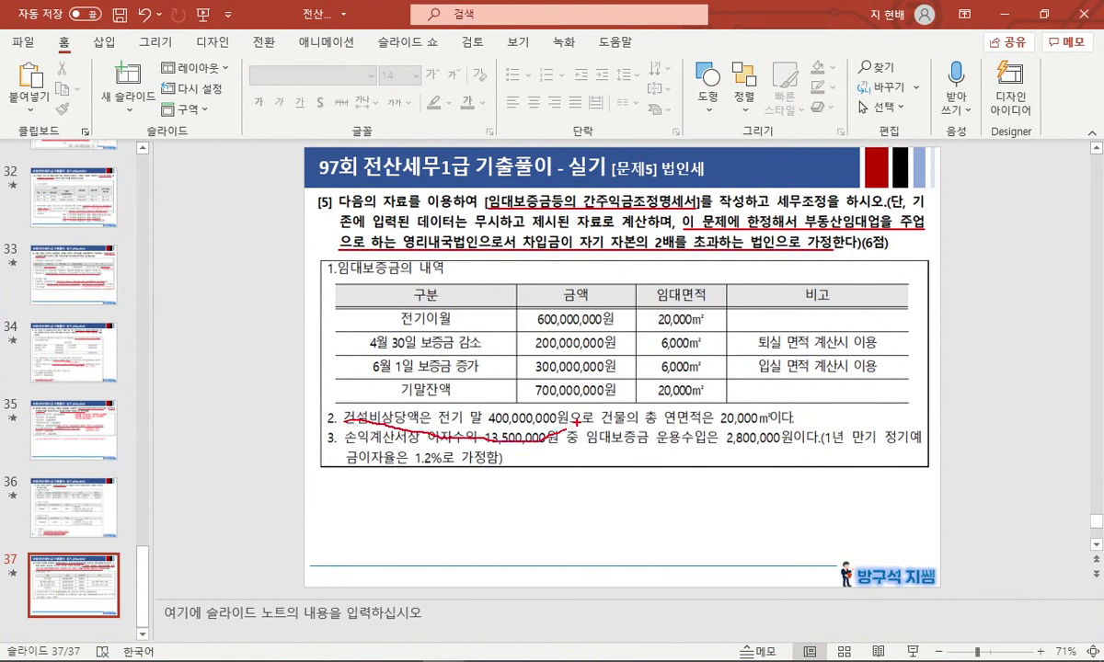
{"action": "left_click_drag", "start_coordinate": [343, 422], "coordinate": [567, 427]}
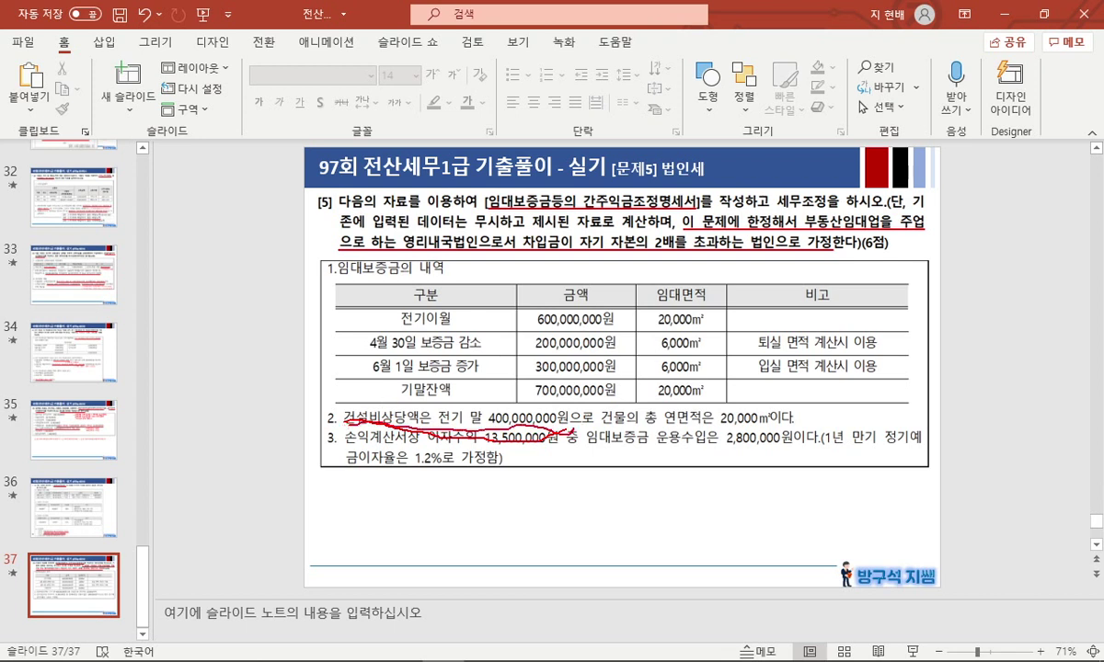
{"action": "key", "text": "Escape"}
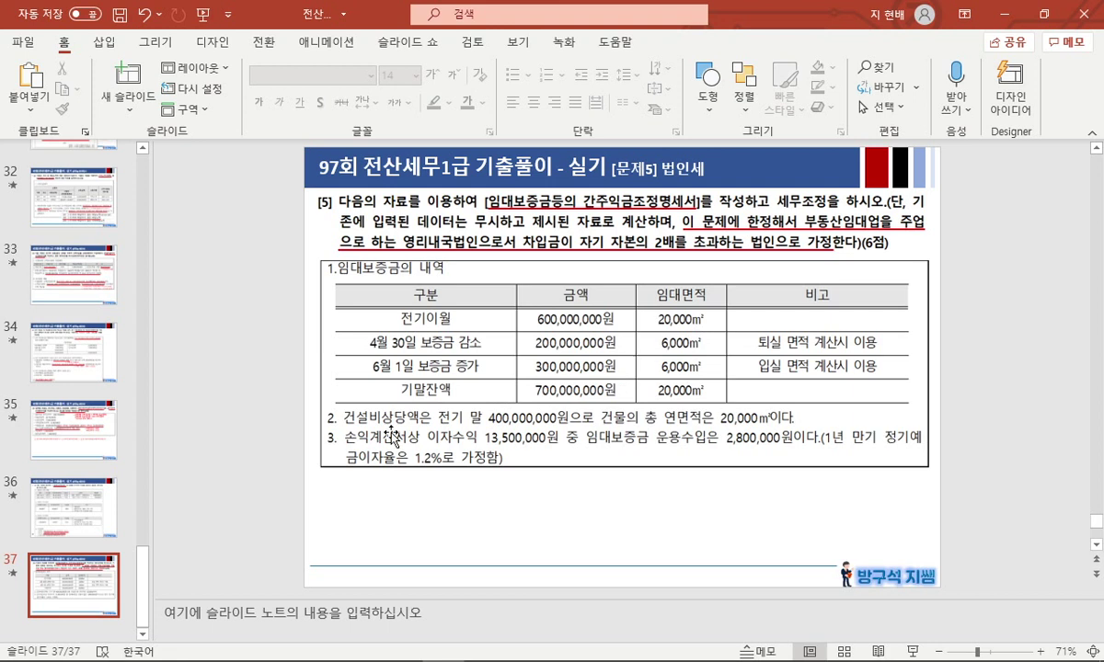
Start a full-screen slideshow from slide 37.
{"action": "left_click", "coordinate": [89, 521]}
{"action": "left_click", "coordinate": [80, 575]}
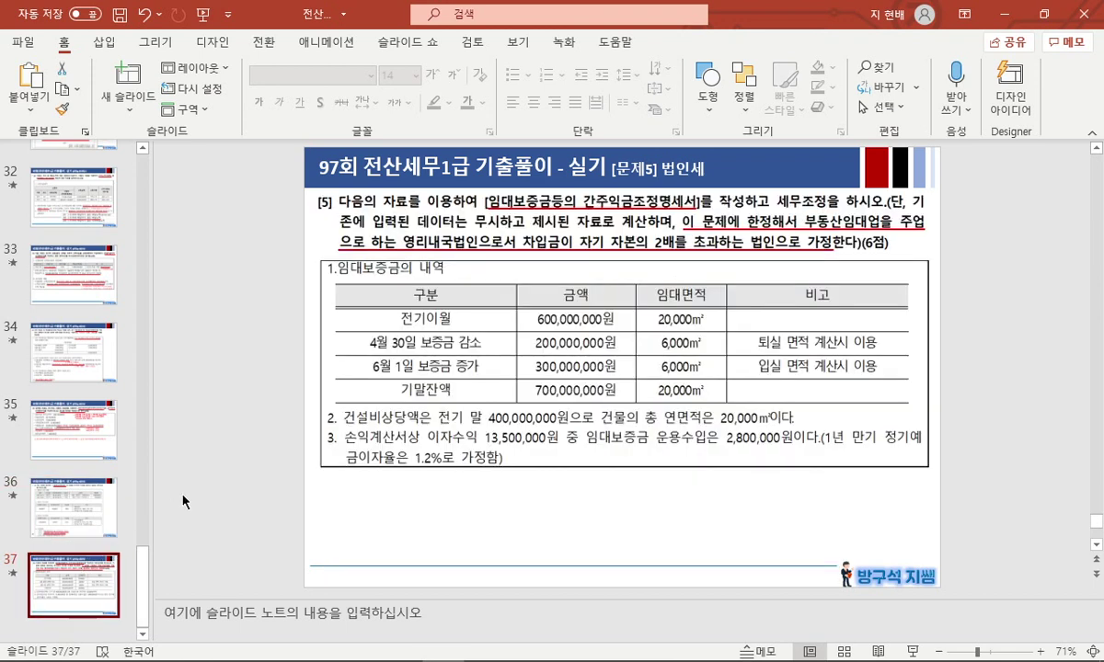
{"action": "left_click", "coordinate": [208, 478]}
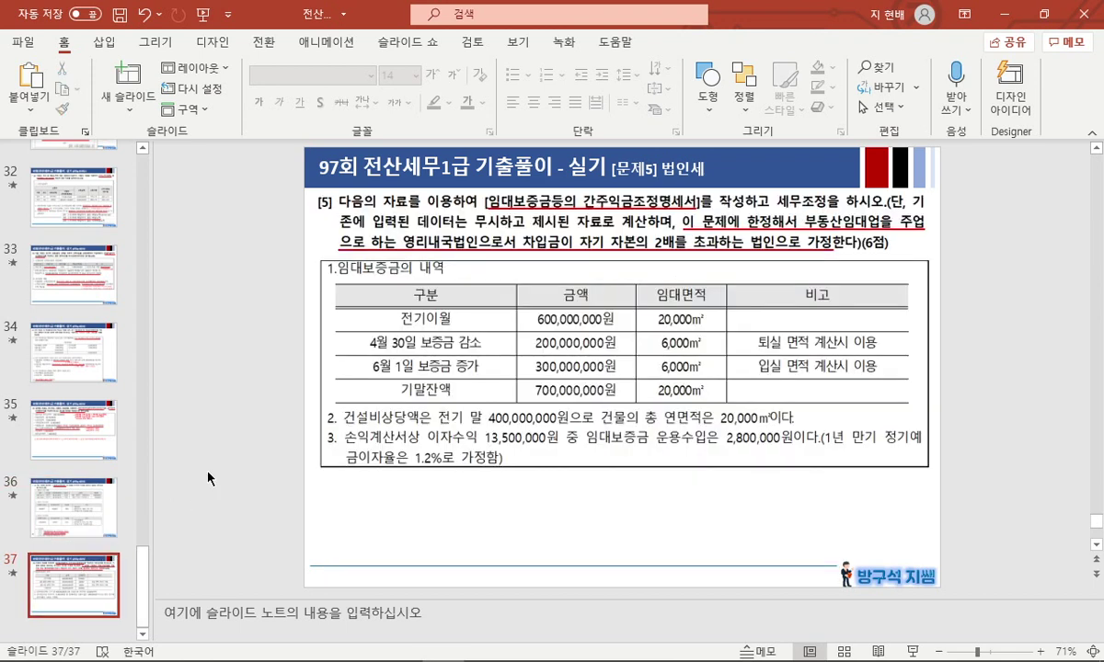
{"action": "key", "text": "shift+F5"}
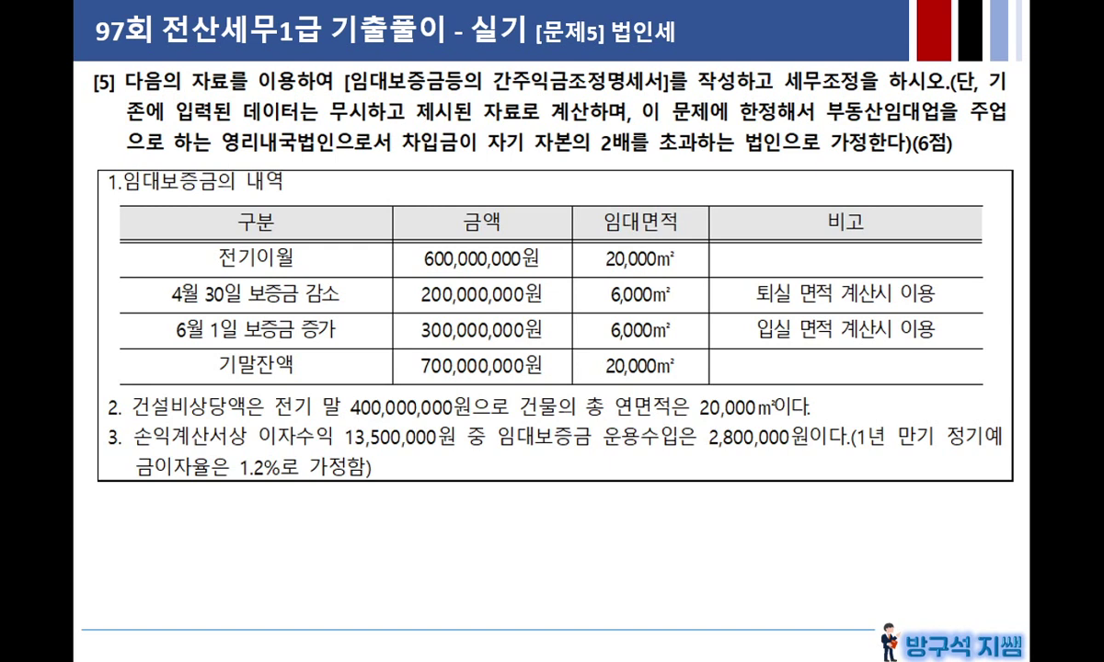